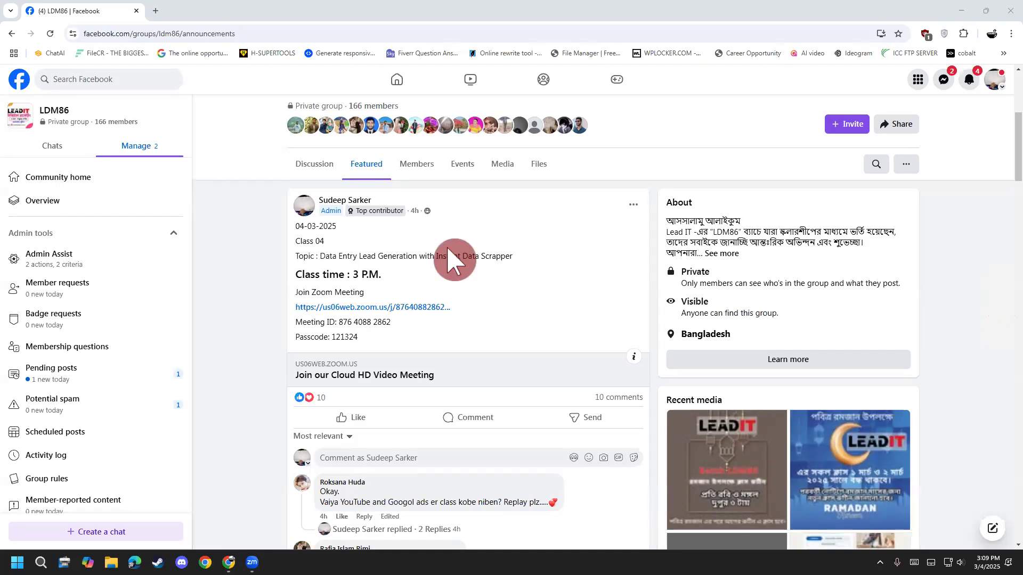
- Highlight the words "Lead Generation" in the topic line of the featured class post
{"action": "left_click_drag", "start_coordinate": [417, 256], "coordinate": [358, 261]}
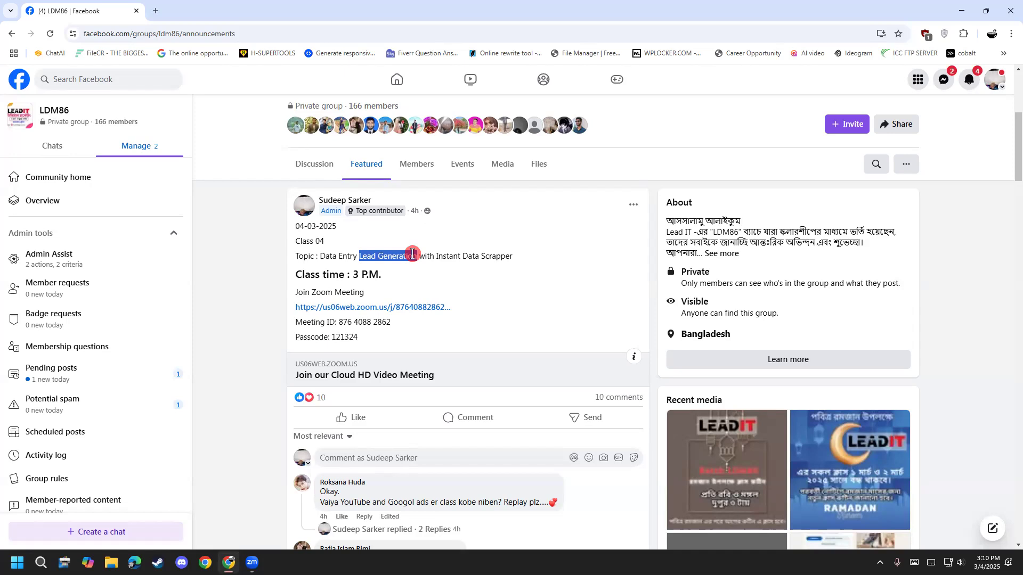
- Open a Google search page in a new browser tab and empty its search field
{"action": "left_click", "coordinate": [156, 11]}
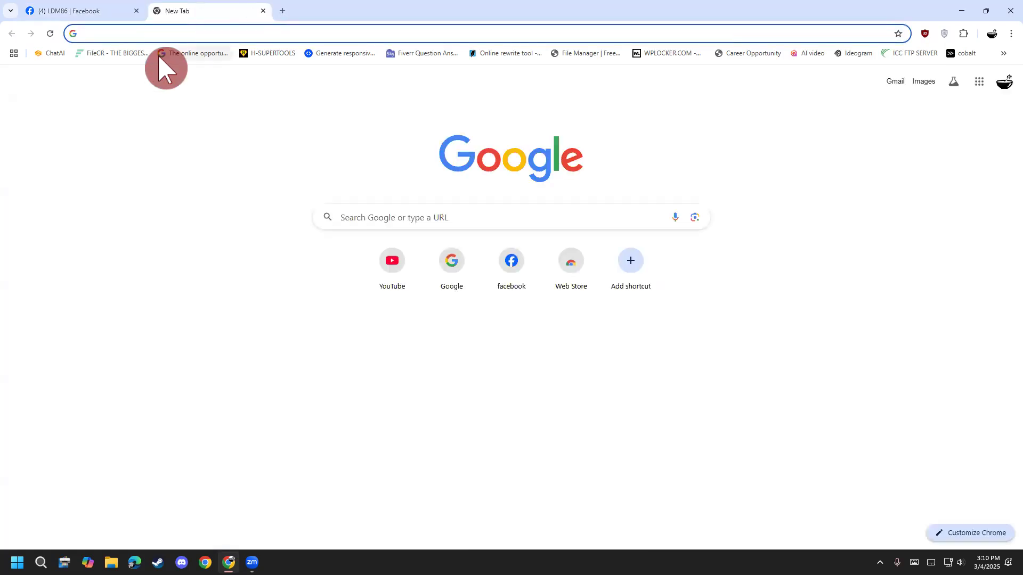
{"action": "type", "text": "g"}
{"action": "left_click", "coordinate": [162, 77]}
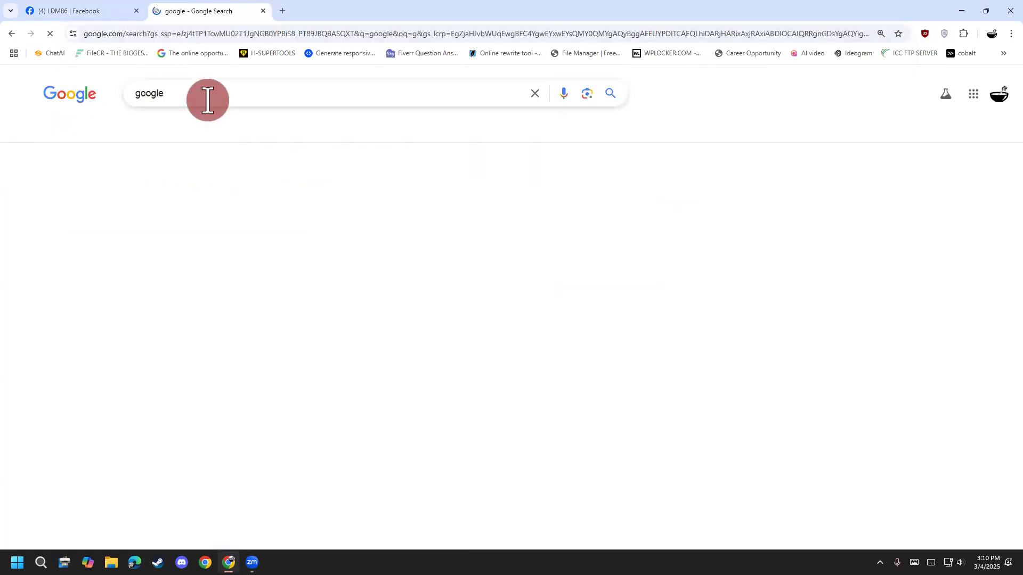
{"action": "left_click", "coordinate": [535, 92]}
{"action": "left_click", "coordinate": [38, 202]}
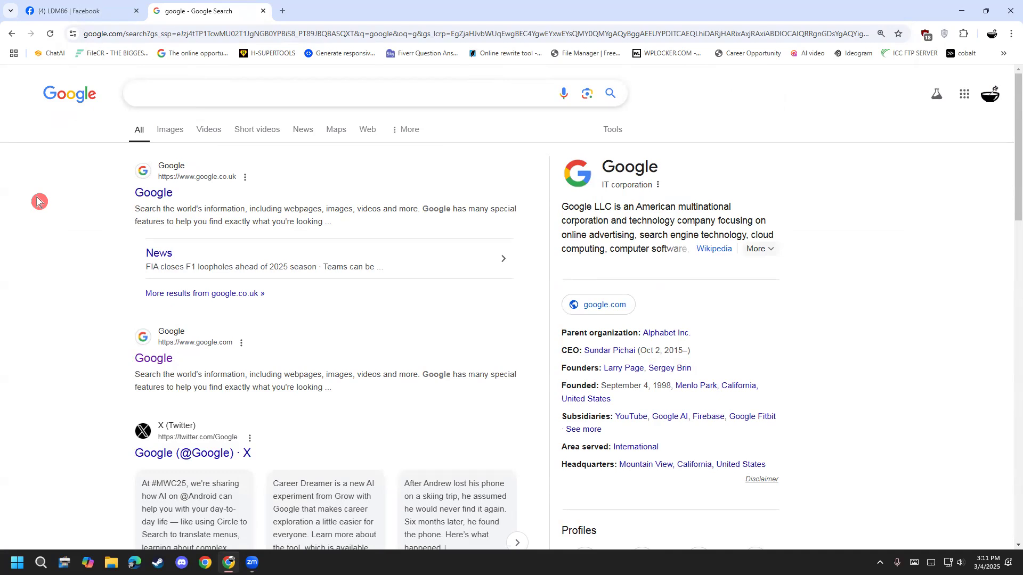
- Search Google for "a2z bookmarking" and open the a2zbookmarking.com website from the results
{"action": "left_click", "coordinate": [161, 91]}
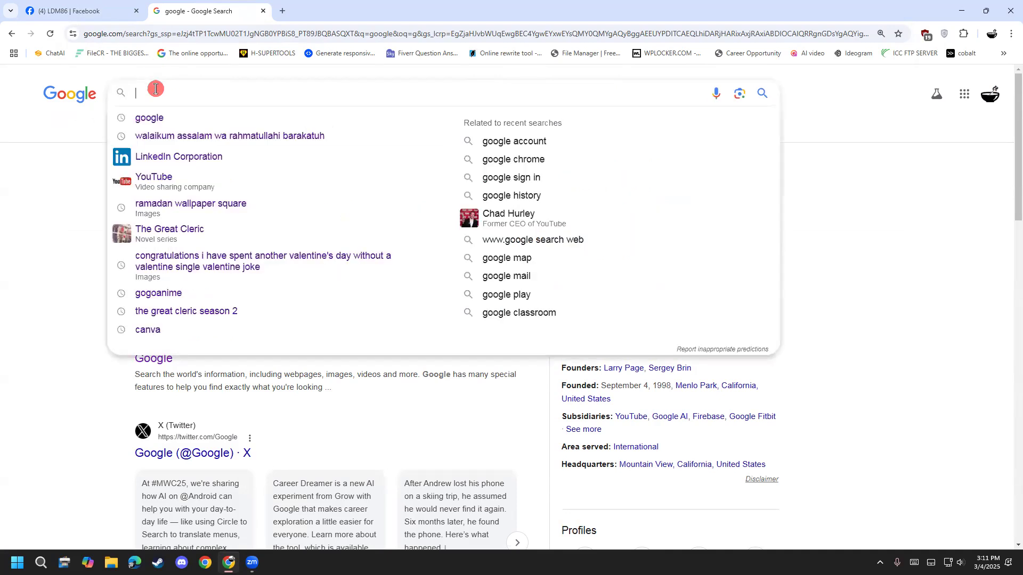
{"action": "type", "text": "a2s"}
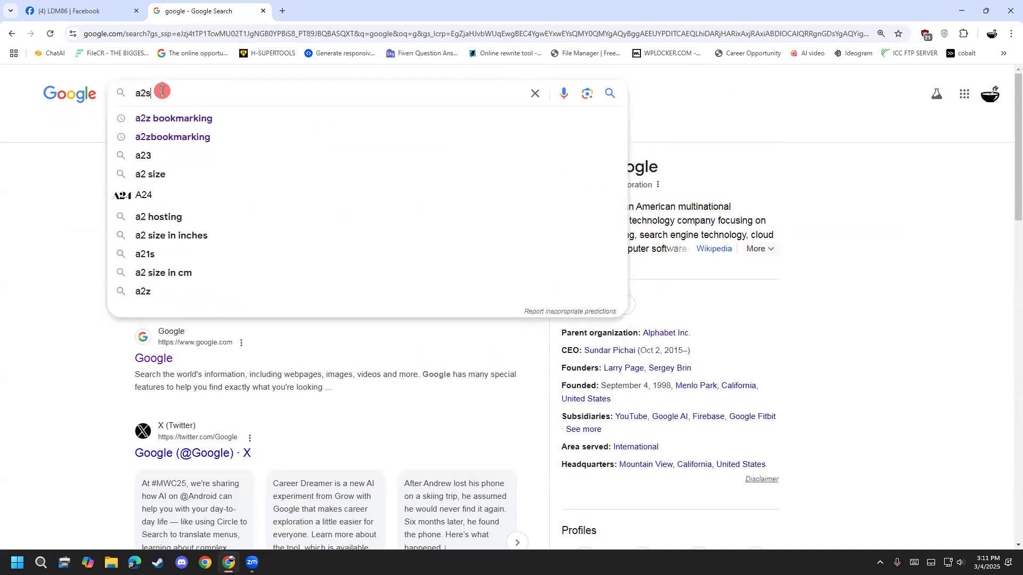
{"action": "type", "text": "c"}
{"action": "key", "text": "BackSpace"}
{"action": "type", "text": "boo"}
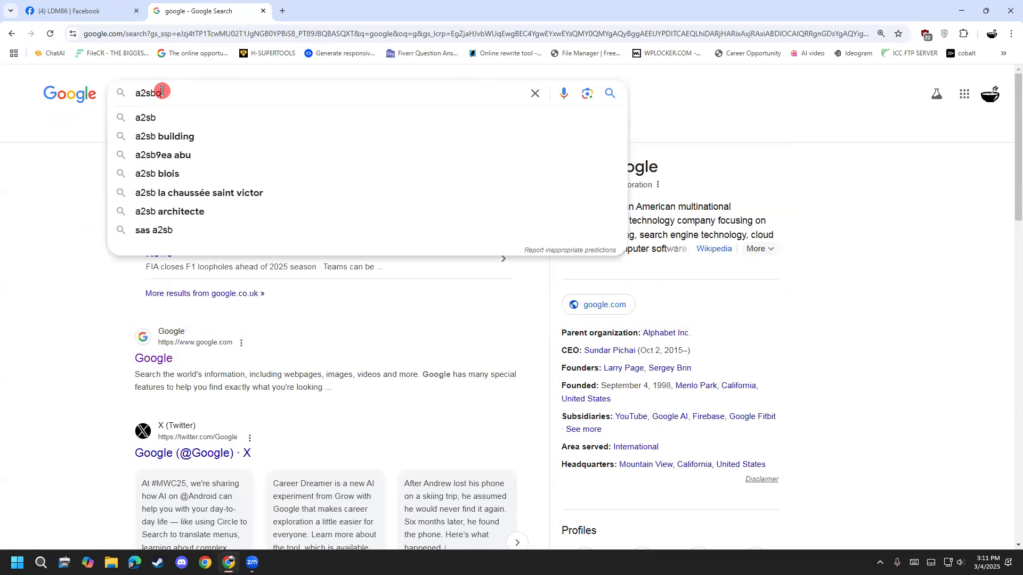
{"action": "type", "text": "k"}
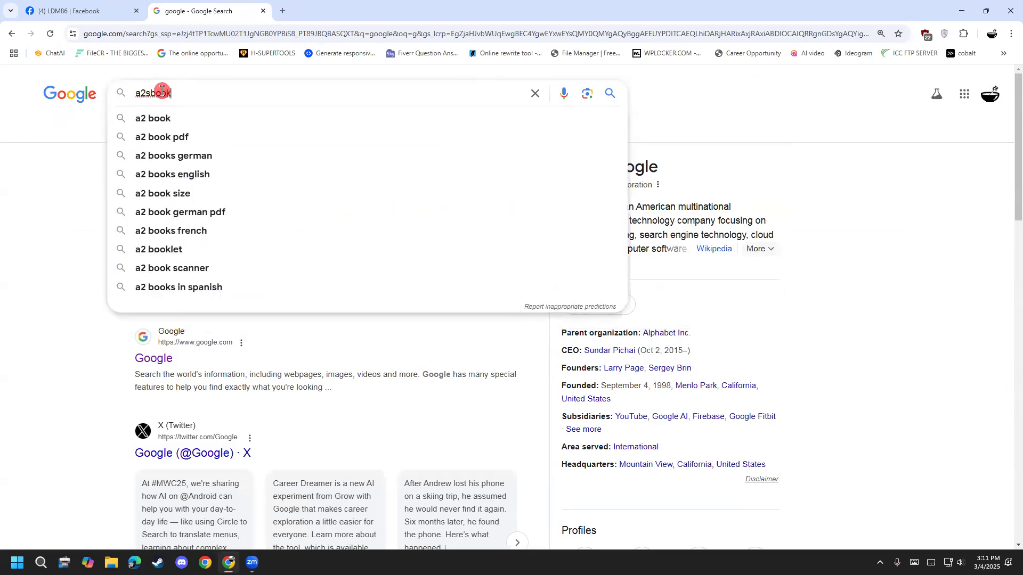
{"action": "key", "text": "BackSpace"}
{"action": "key", "text": "BackSpace"}
{"action": "key", "text": "BackSpace"}
{"action": "key", "text": "BackSpace"}
{"action": "key", "text": "BackSpace"}
{"action": "type", "text": "z"}
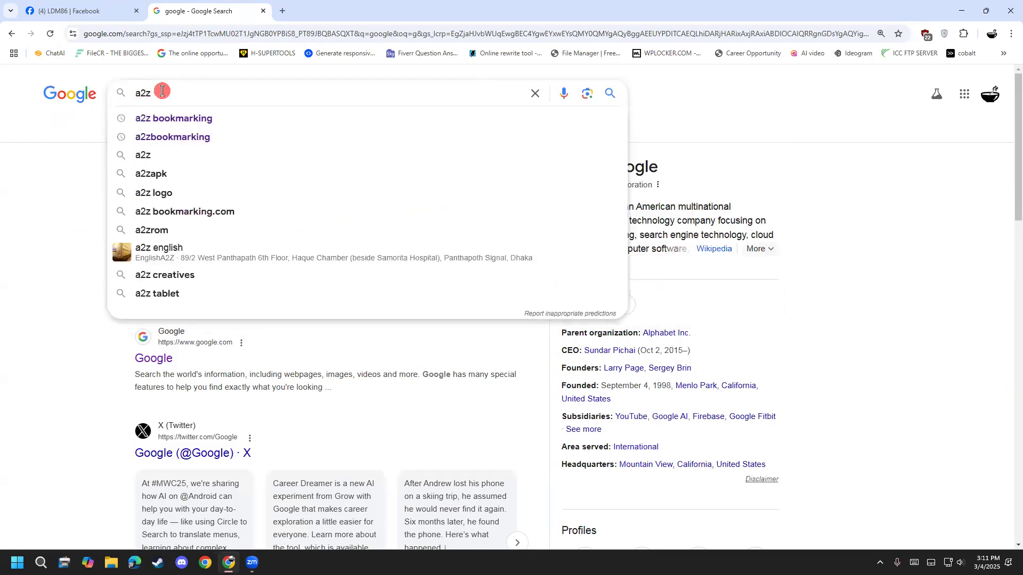
{"action": "key", "text": "Down"}
{"action": "key", "text": "Return"}
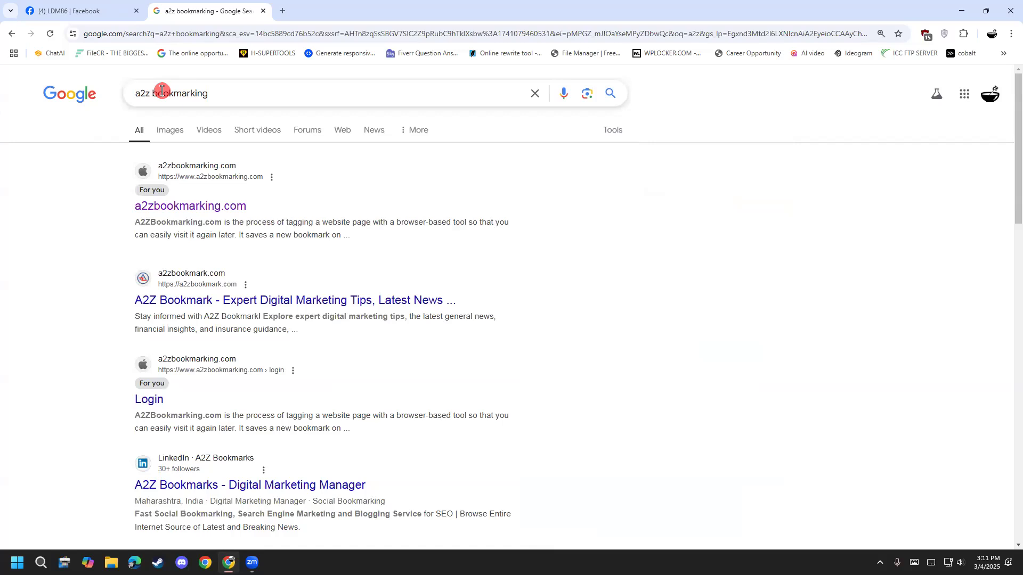
{"action": "left_click", "coordinate": [211, 204]}
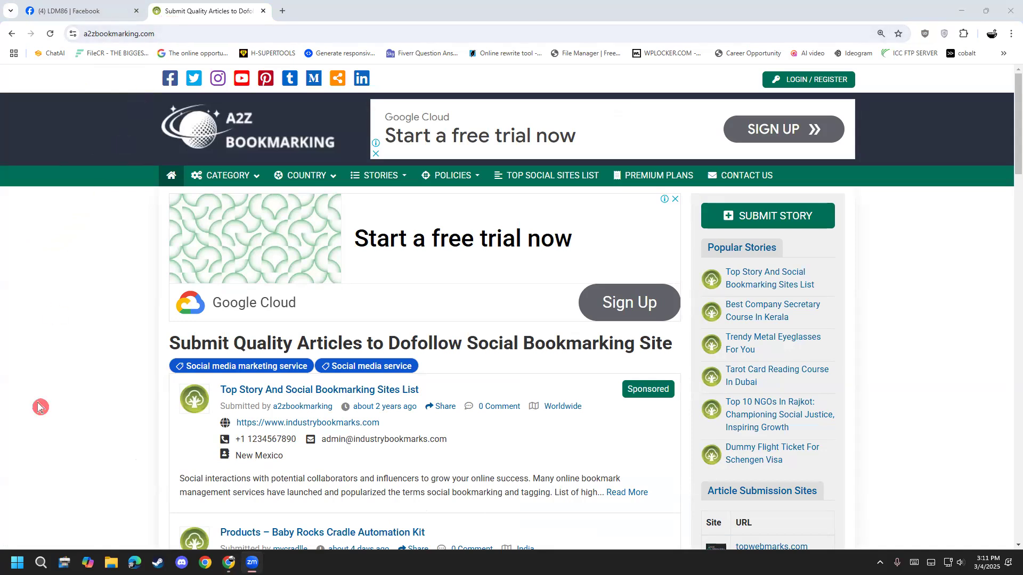
- Examine the submitted stories on the A2Z Bookmarking home page, including their website, phone, email and address details
{"action": "scroll", "coordinate": [38, 406], "scroll_direction": "down", "scroll_amount": 2}
{"action": "scroll", "coordinate": [58, 436], "scroll_direction": "up", "scroll_amount": 2}
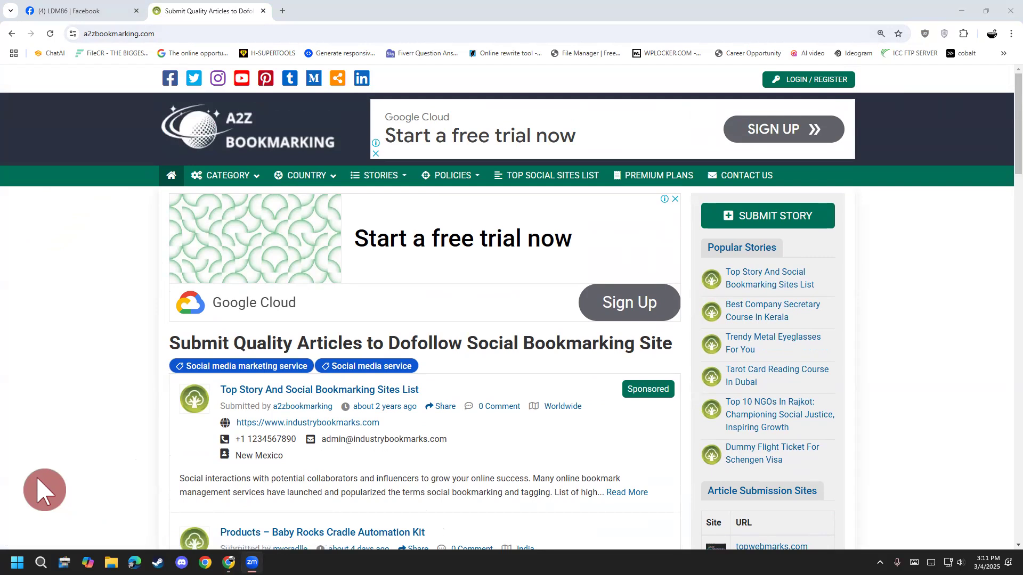
{"action": "scroll", "coordinate": [44, 486], "scroll_direction": "down", "scroll_amount": 1}
{"action": "scroll", "coordinate": [44, 486], "scroll_direction": "down", "scroll_amount": 2}
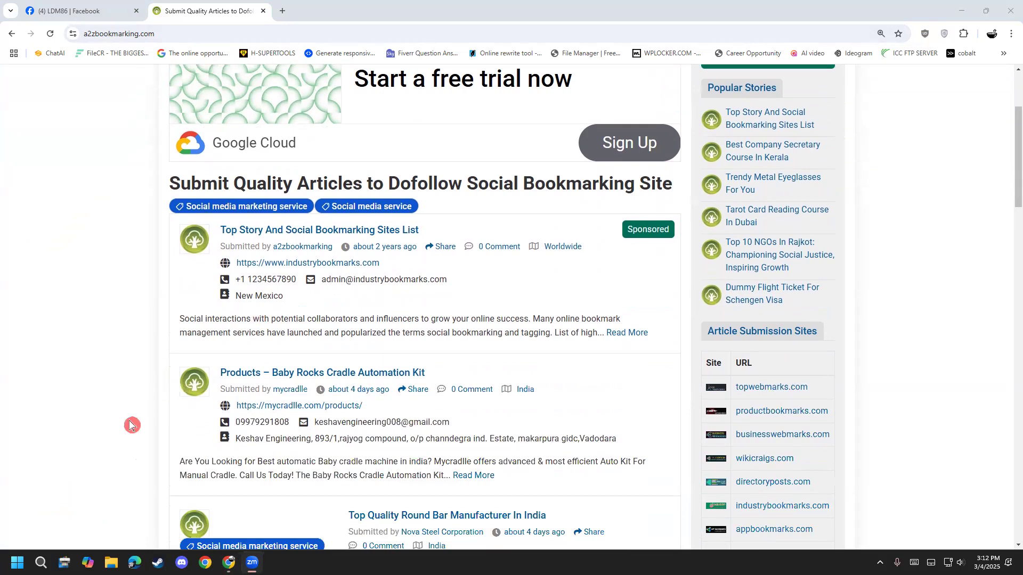
{"action": "scroll", "coordinate": [132, 423], "scroll_direction": "down", "scroll_amount": 2}
{"action": "scroll", "coordinate": [132, 424], "scroll_direction": "down", "scroll_amount": 2}
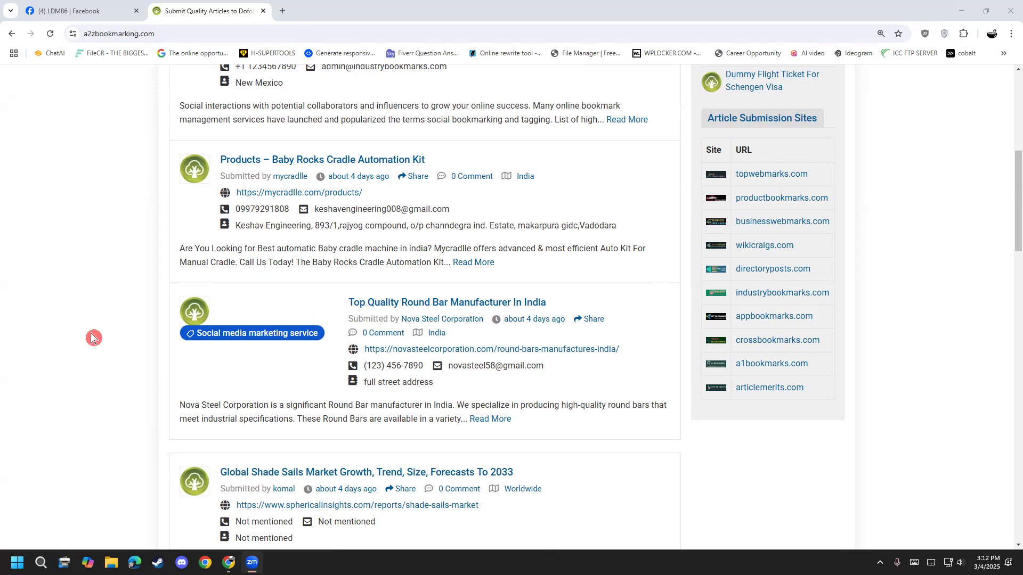
{"action": "scroll", "coordinate": [68, 407], "scroll_direction": "up", "scroll_amount": 4}
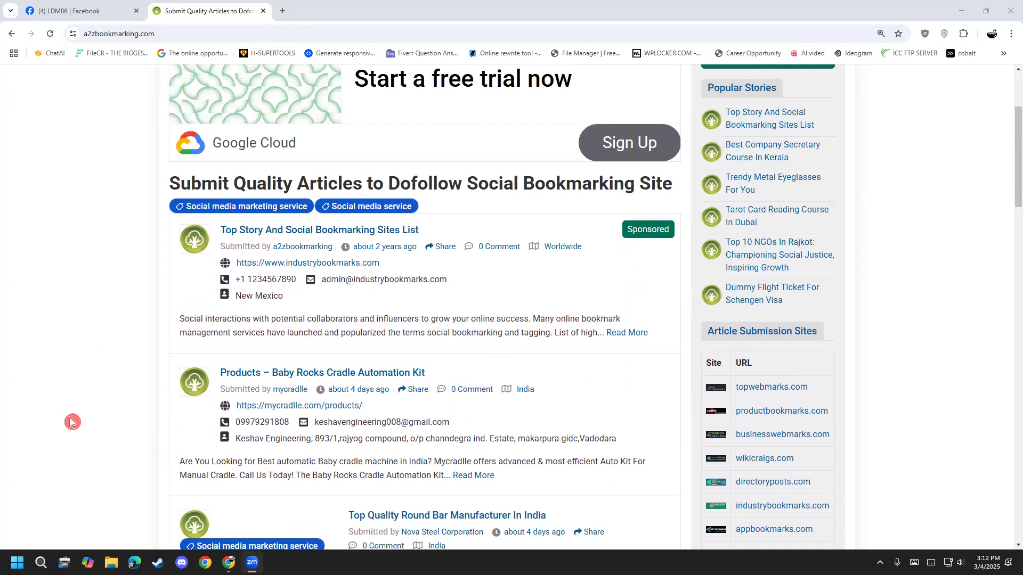
{"action": "scroll", "coordinate": [75, 394], "scroll_direction": "up", "scroll_amount": 1}
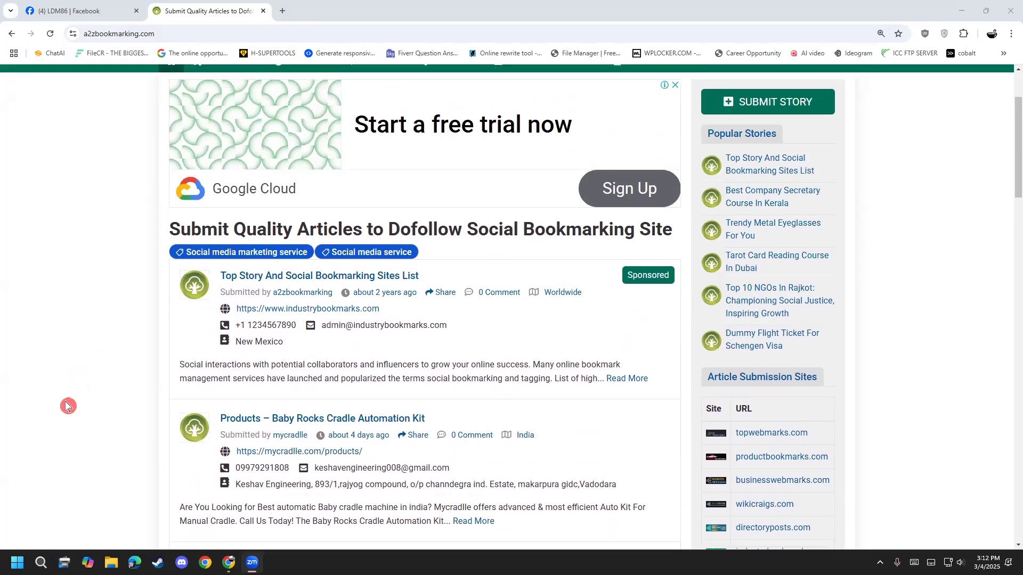
{"action": "scroll", "coordinate": [69, 405], "scroll_direction": "down", "scroll_amount": 2}
{"action": "scroll", "coordinate": [67, 405], "scroll_direction": "up", "scroll_amount": 4}
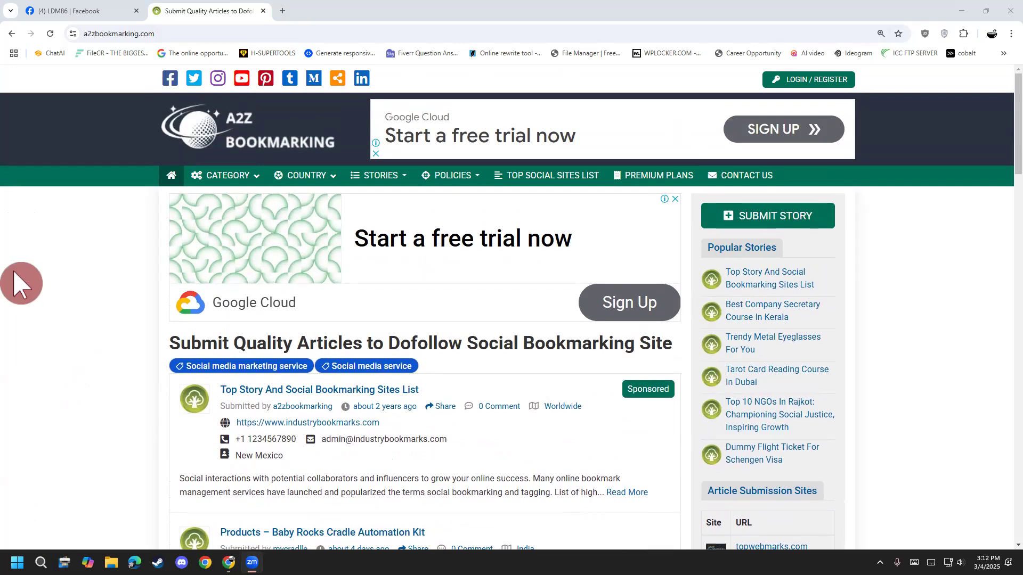
{"action": "scroll", "coordinate": [86, 354], "scroll_direction": "down", "scroll_amount": 1}
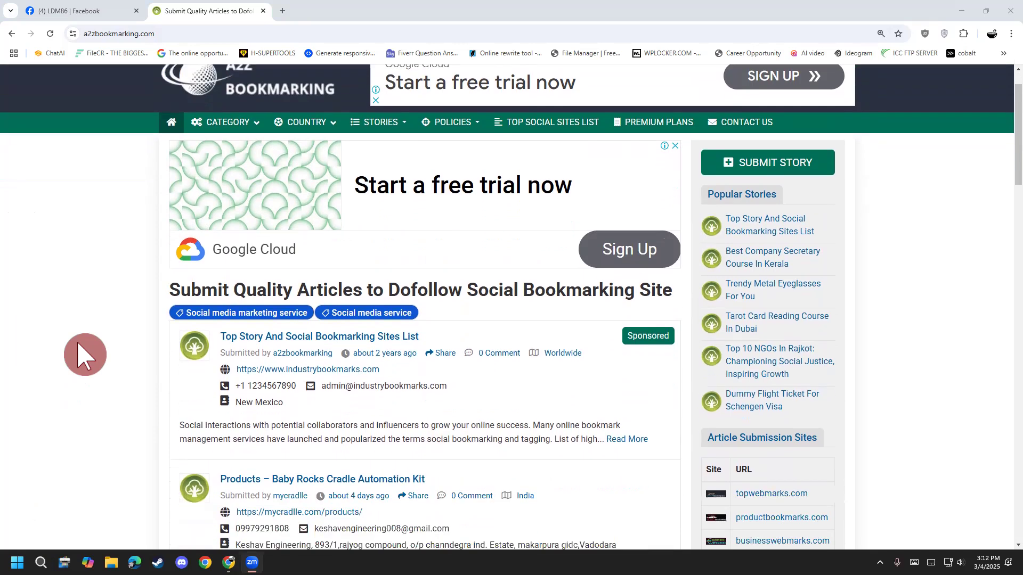
{"action": "scroll", "coordinate": [85, 355], "scroll_direction": "down", "scroll_amount": 2}
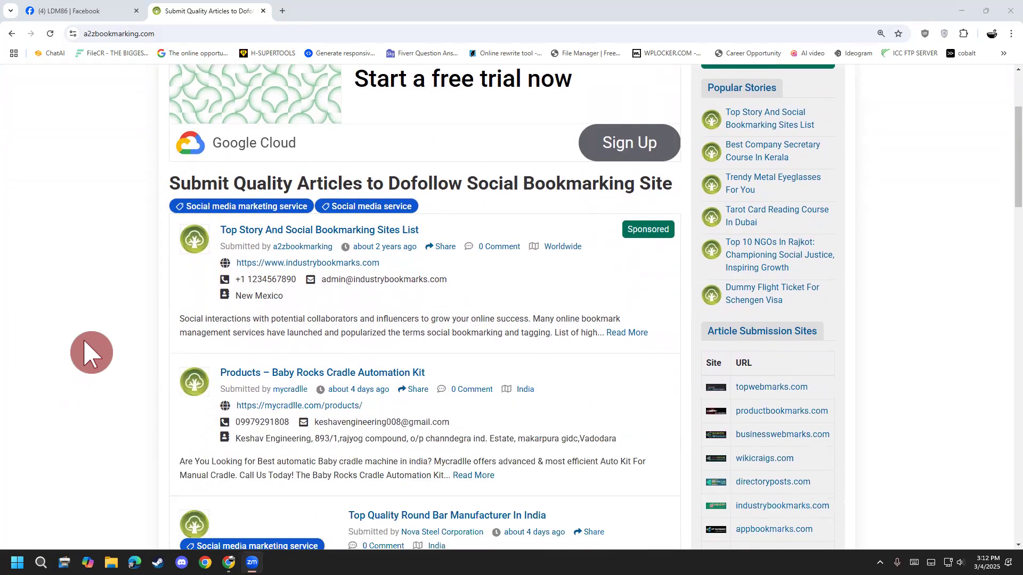
{"action": "scroll", "coordinate": [92, 353], "scroll_direction": "up", "scroll_amount": 2}
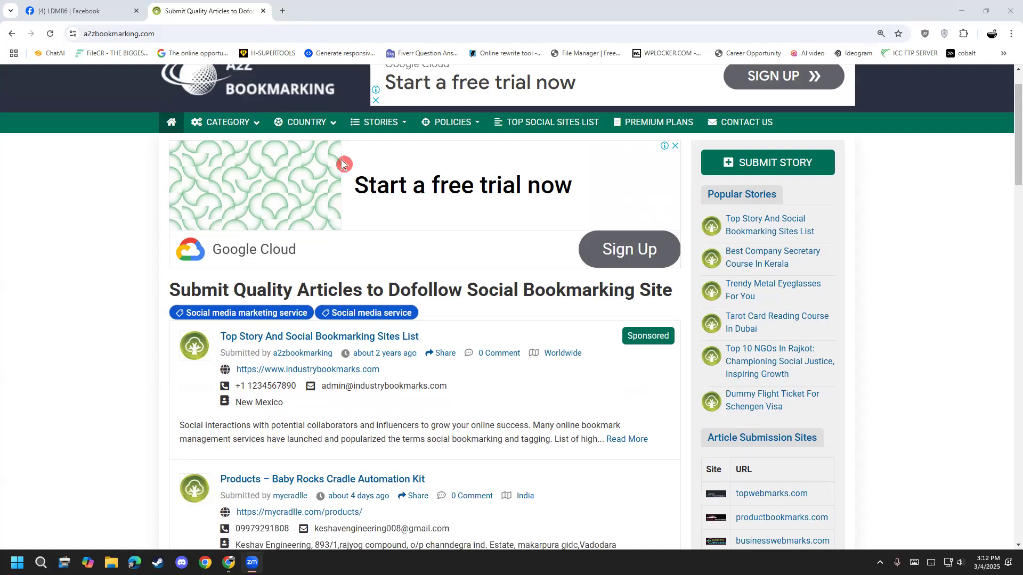
- Handwrite the word "food" over the web page with the annotation pen and add further strokes below it
{"action": "left_click", "coordinate": [635, 61]}
{"action": "left_click_drag", "start_coordinate": [70, 237], "coordinate": [66, 367]}
{"action": "mouse_move", "coordinate": [54, 326]}
{"action": "left_mouse_down"}
{"action": "mouse_move", "coordinate": [83, 298]}
{"action": "mouse_move", "coordinate": [126, 331]}
{"action": "mouse_move", "coordinate": [100, 270]}
{"action": "mouse_move", "coordinate": [144, 263]}
{"action": "left_mouse_up"}
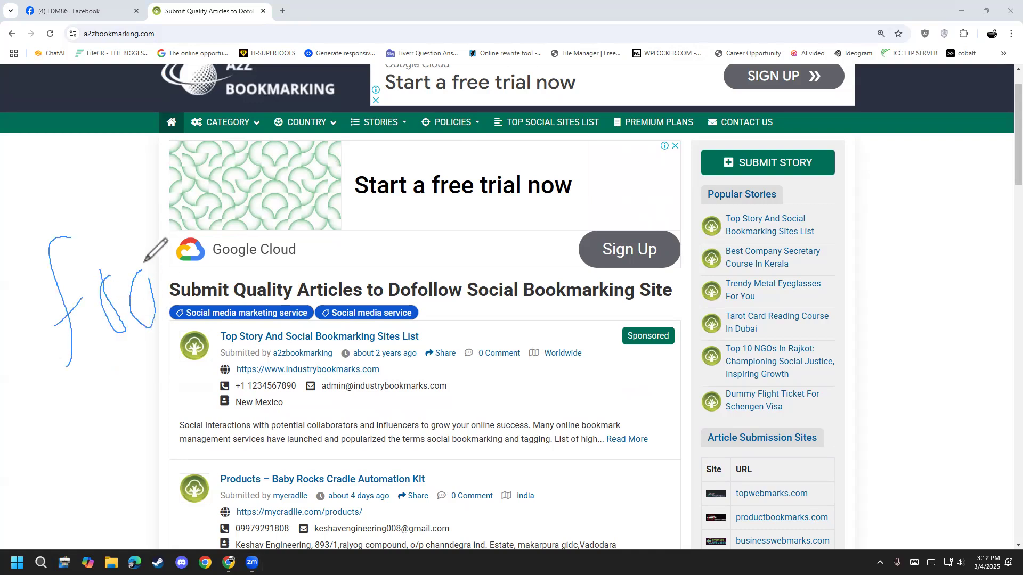
{"action": "mouse_move", "coordinate": [176, 298]}
{"action": "left_mouse_down"}
{"action": "mouse_move", "coordinate": [162, 183]}
{"action": "mouse_move", "coordinate": [203, 292]}
{"action": "left_mouse_up"}
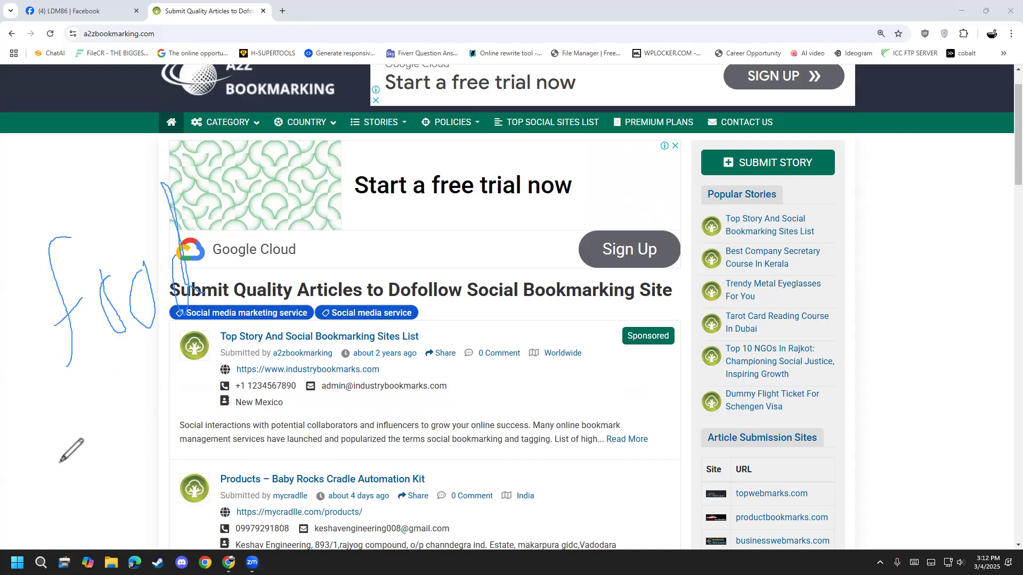
{"action": "left_click_drag", "start_coordinate": [62, 415], "coordinate": [99, 414]}
{"action": "mouse_move", "coordinate": [138, 373]}
{"action": "left_mouse_down"}
{"action": "mouse_move", "coordinate": [149, 410]}
{"action": "mouse_move", "coordinate": [146, 459]}
{"action": "mouse_move", "coordinate": [198, 392]}
{"action": "mouse_move", "coordinate": [184, 372]}
{"action": "left_mouse_up"}
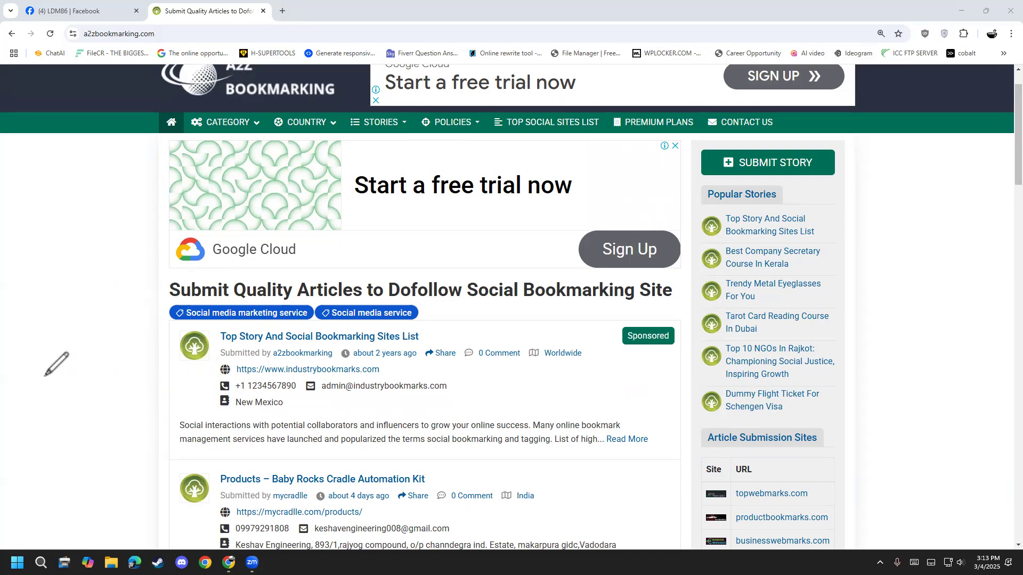
- Return to the Facebook group page and highlight "Instant Data Scrapper" in the class post's topic line
{"action": "left_click", "coordinate": [70, 11]}
{"action": "left_click", "coordinate": [437, 269]}
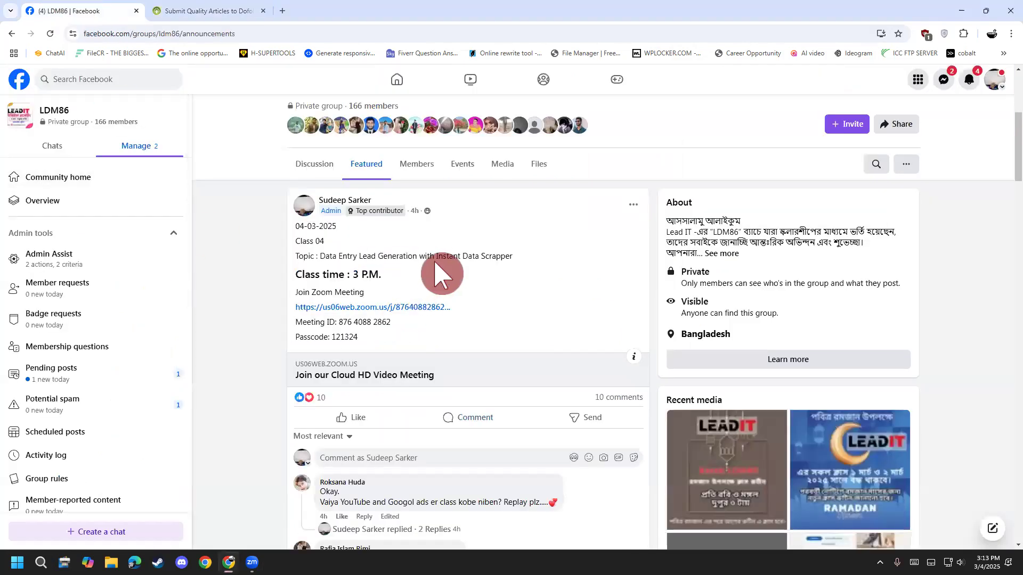
{"action": "left_click_drag", "start_coordinate": [435, 250], "coordinate": [539, 256]}
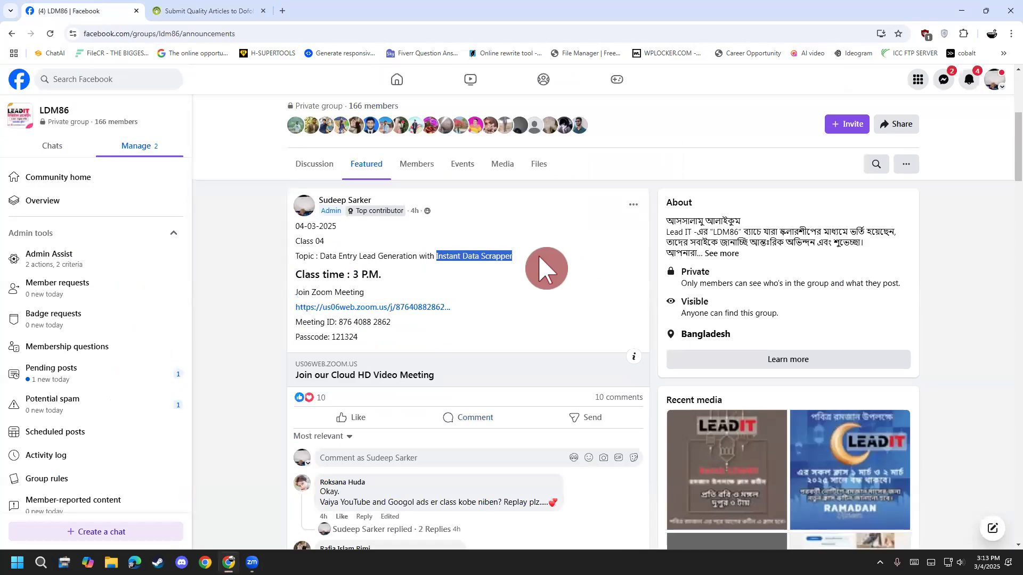
{"action": "left_click_drag", "start_coordinate": [538, 272], "coordinate": [438, 256]}
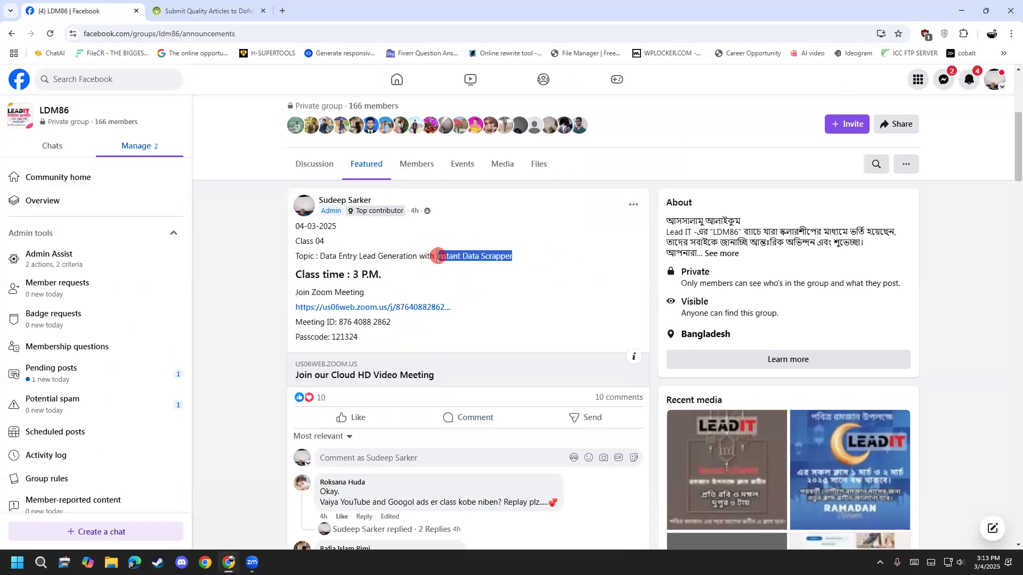
{"action": "left_click", "coordinate": [450, 252]}
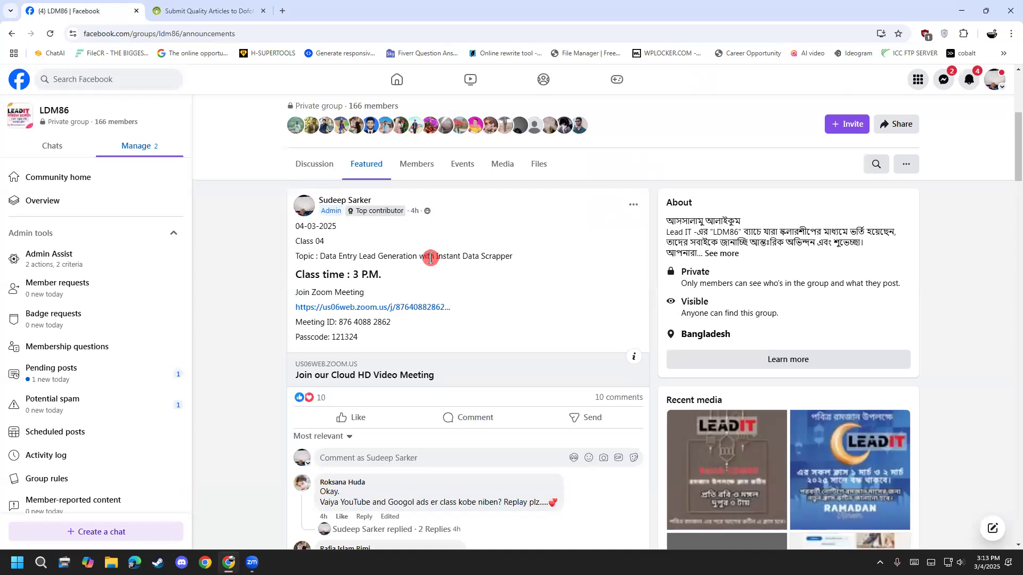
{"action": "left_click_drag", "start_coordinate": [435, 259], "coordinate": [518, 262]}
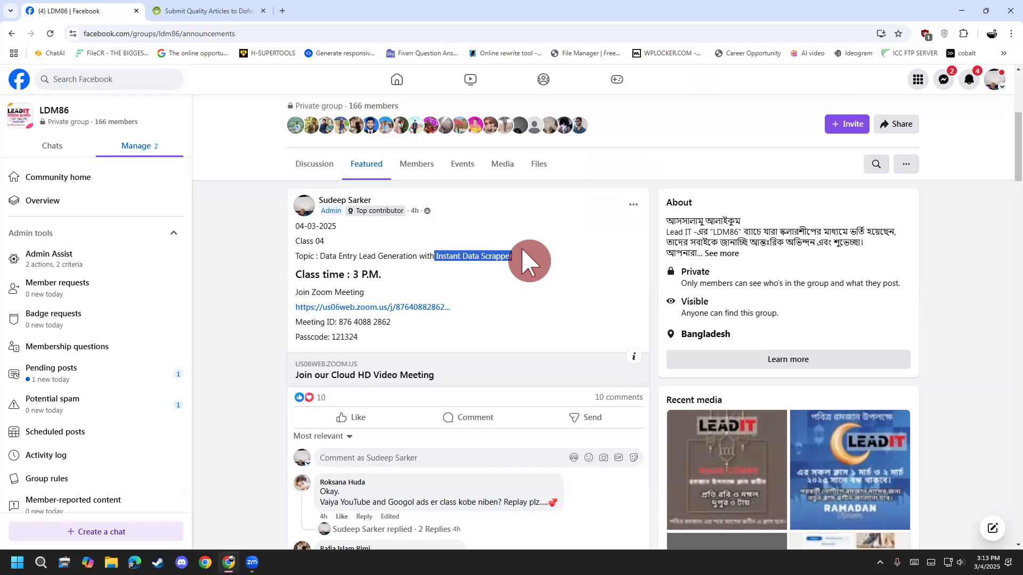
{"action": "left_click", "coordinate": [524, 265]}
{"action": "left_click_drag", "start_coordinate": [512, 256], "coordinate": [437, 257]}
{"action": "left_click", "coordinate": [439, 254]}
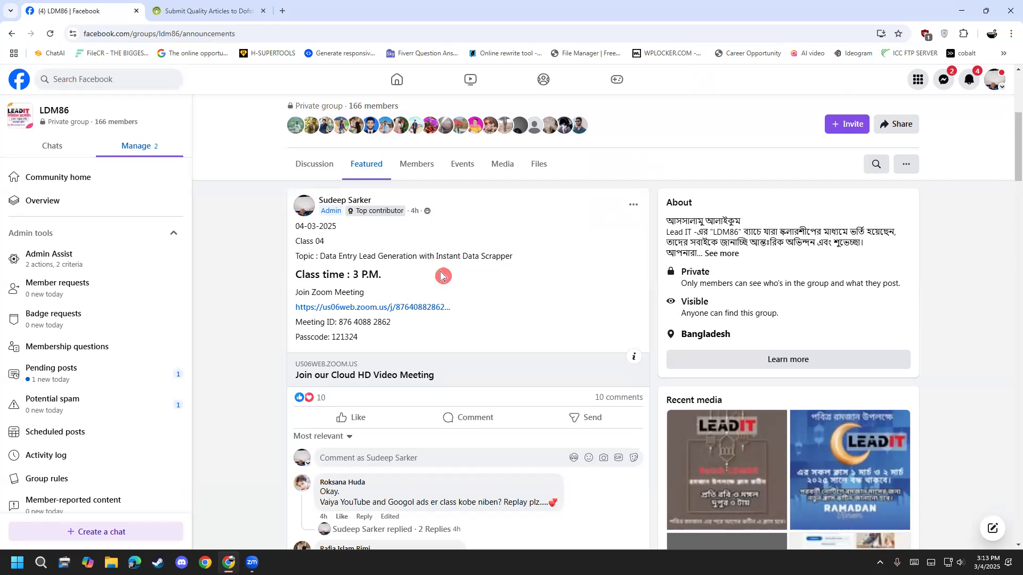
{"action": "left_click_drag", "start_coordinate": [438, 256], "coordinate": [527, 265]}
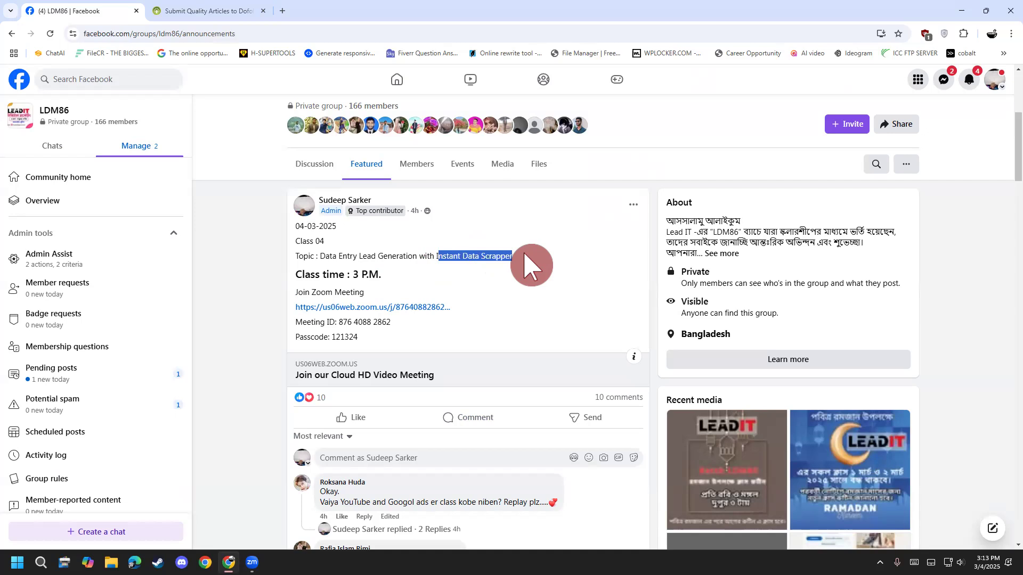
{"action": "left_click", "coordinate": [528, 265]}
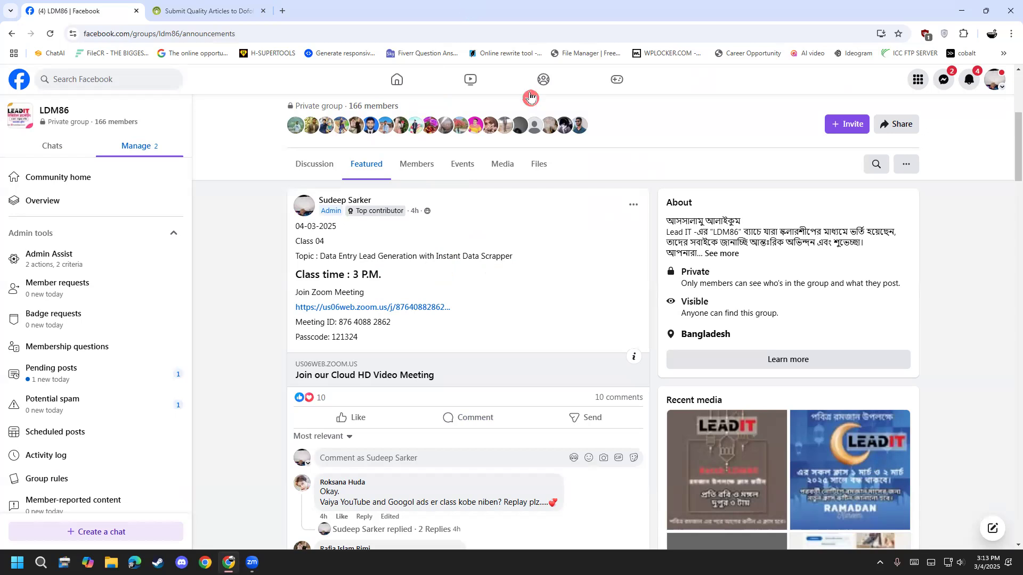
{"action": "left_click", "coordinate": [525, 272]}
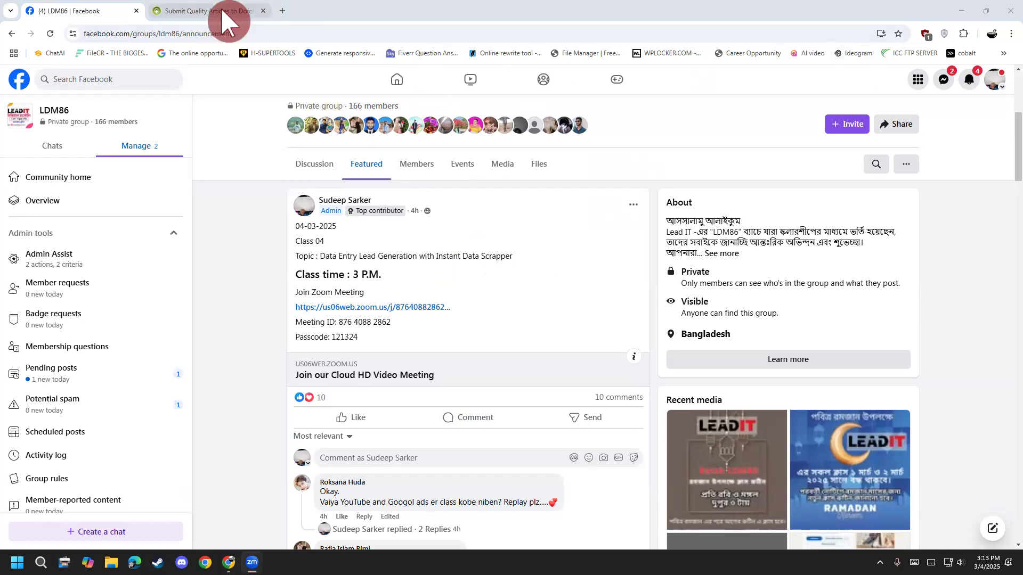
{"action": "left_click_drag", "start_coordinate": [426, 256], "coordinate": [463, 251]}
{"action": "left_click", "coordinate": [466, 254]}
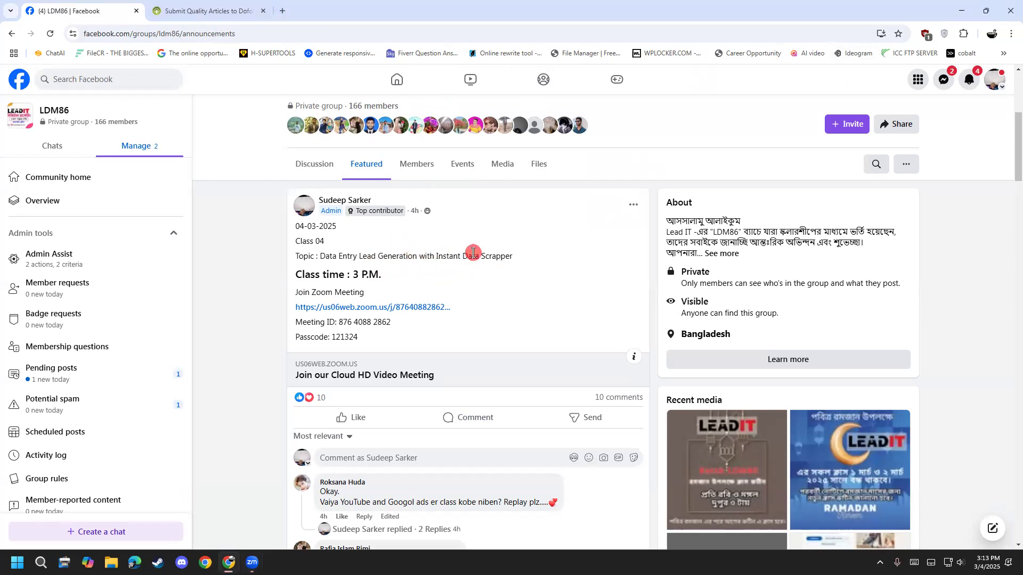
{"action": "key", "text": "super"}
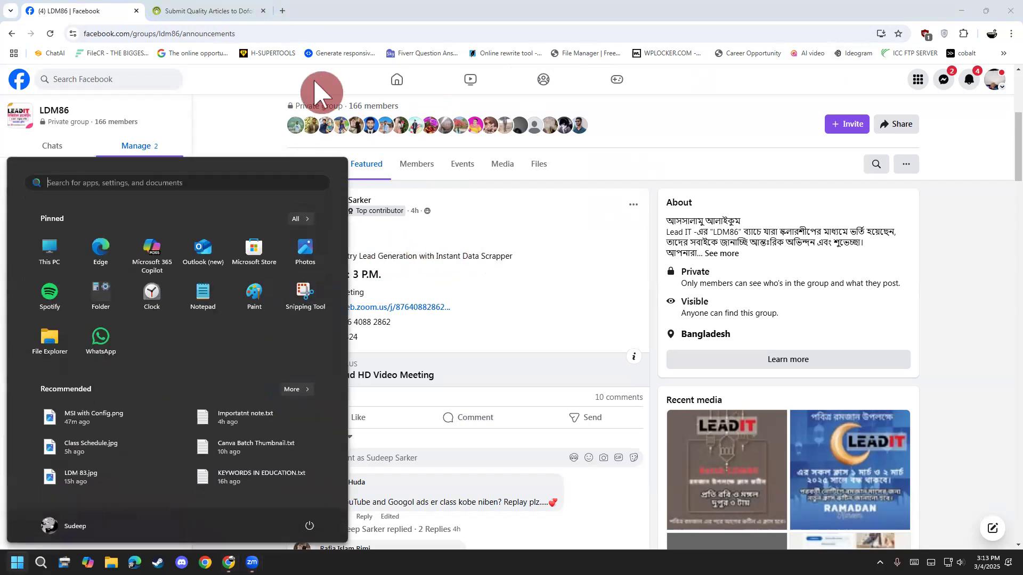
{"action": "left_click", "coordinate": [264, 106]}
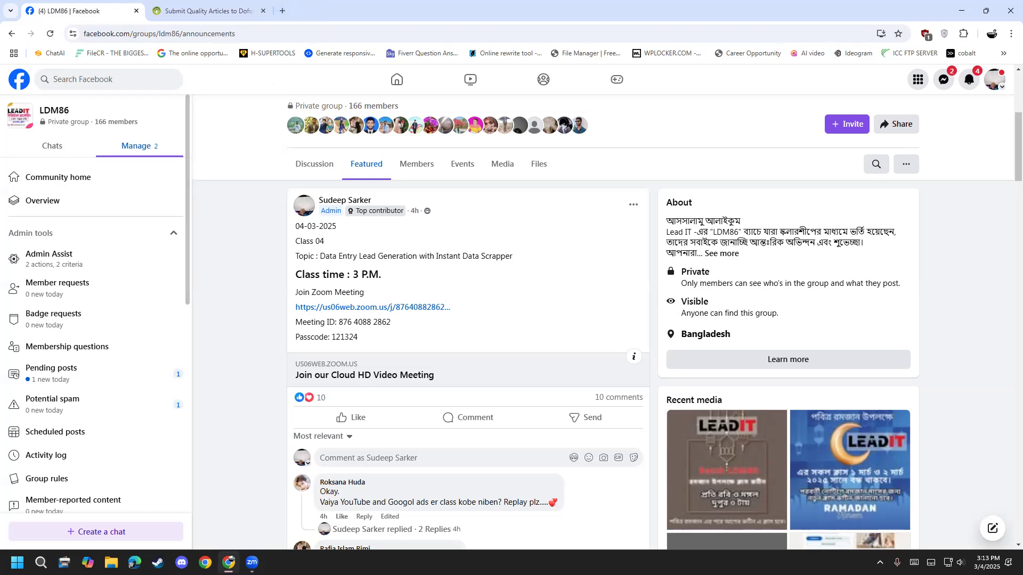
- Open Notepad and start a new blank note with the text zoomed in
{"action": "key", "text": "super"}
{"action": "type", "text": "notepad"}
{"action": "key", "text": "Return"}
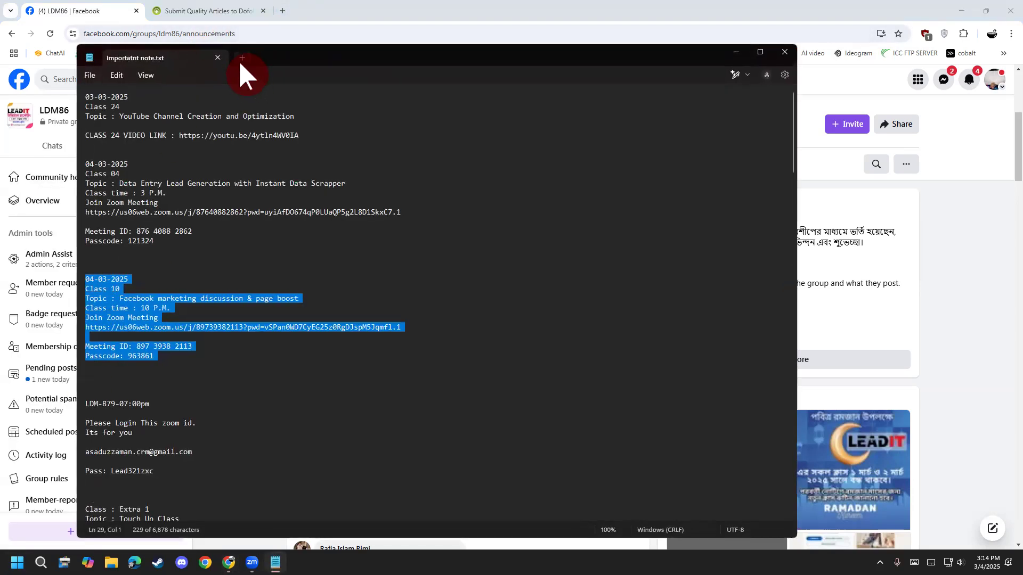
{"action": "left_click", "coordinate": [241, 58]}
{"action": "scroll", "coordinate": [296, 349], "scroll_direction": "up", "scroll_amount": 15}
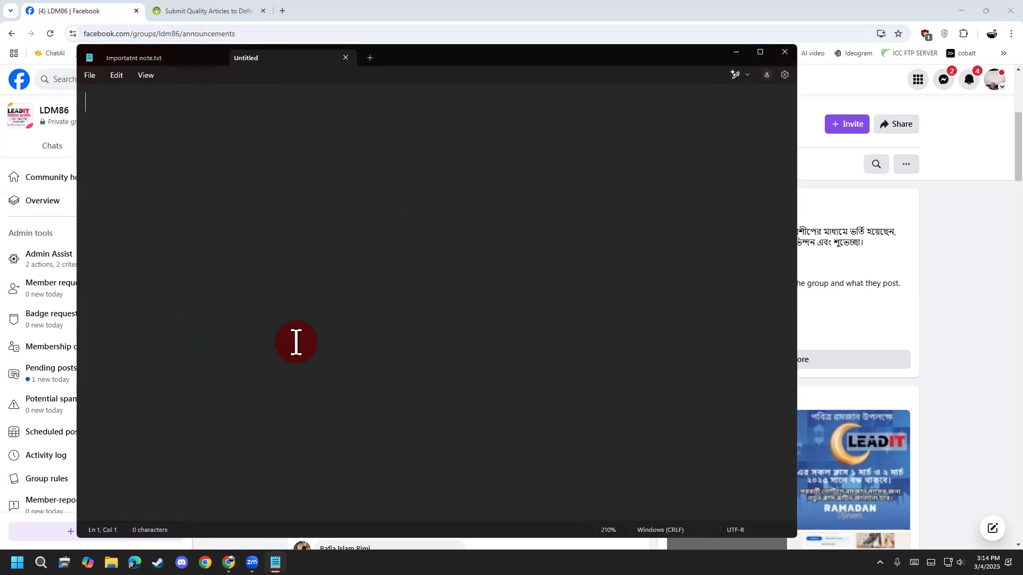
- Write "Extension Install" as item 1 of the class outline in the blank note
{"action": "type", "text": "1 .  Ext"}
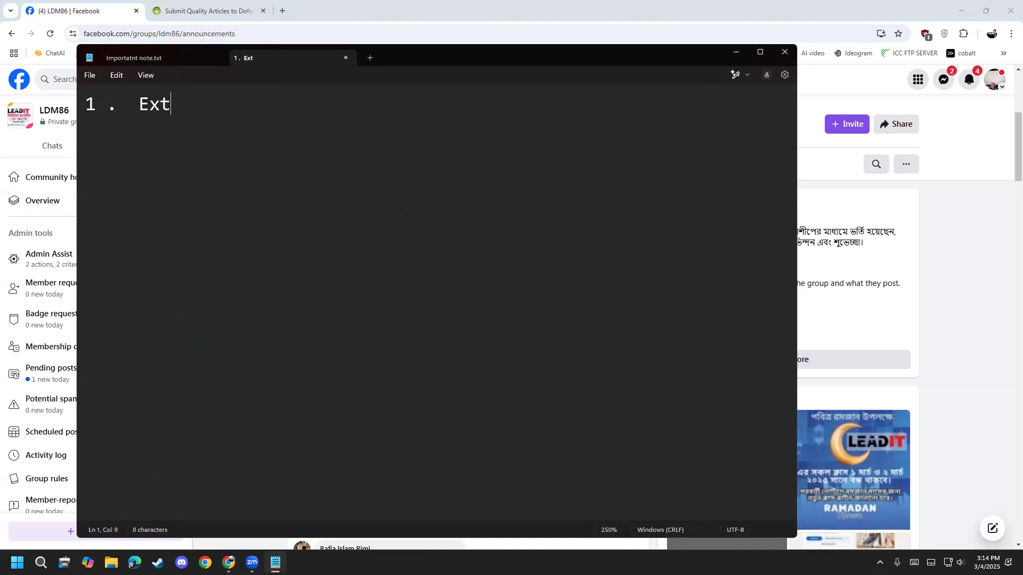
{"action": "type", "text": "ension Instion"}
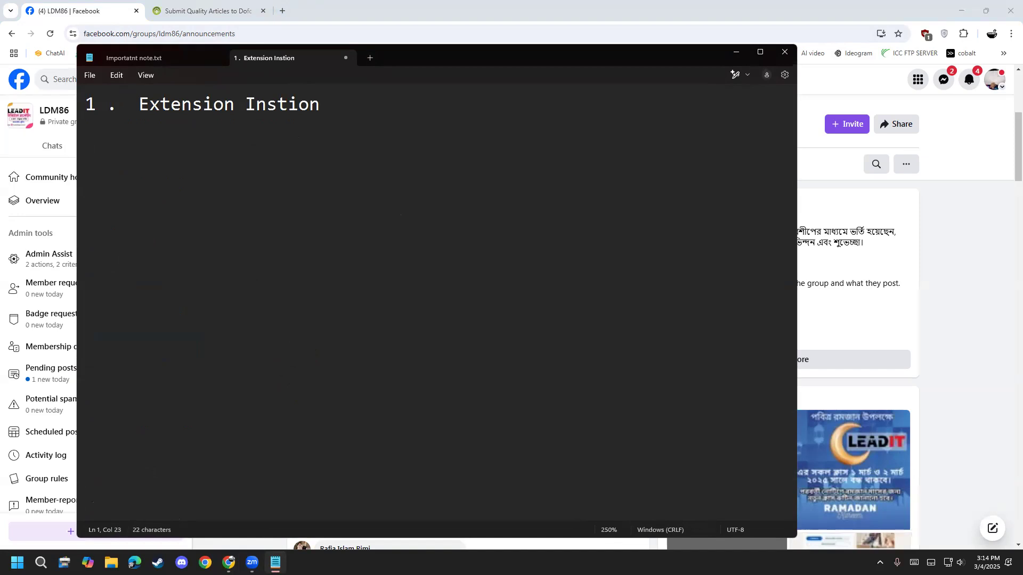
{"action": "key", "text": "BackSpace"}
{"action": "key", "text": "BackSpace"}
{"action": "key", "text": "BackSpace"}
{"action": "key", "text": "BackSpace"}
{"action": "type", "text": "tall"}
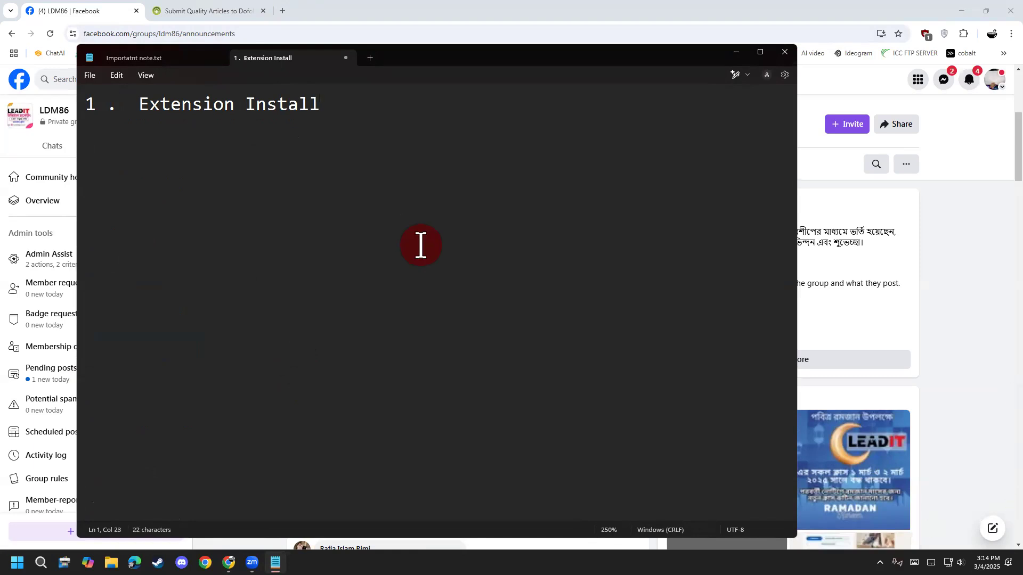
- Add "2. Website e data select" as the second line of the outline
{"action": "key", "text": "Return"}
{"action": "type", "text": "2."}
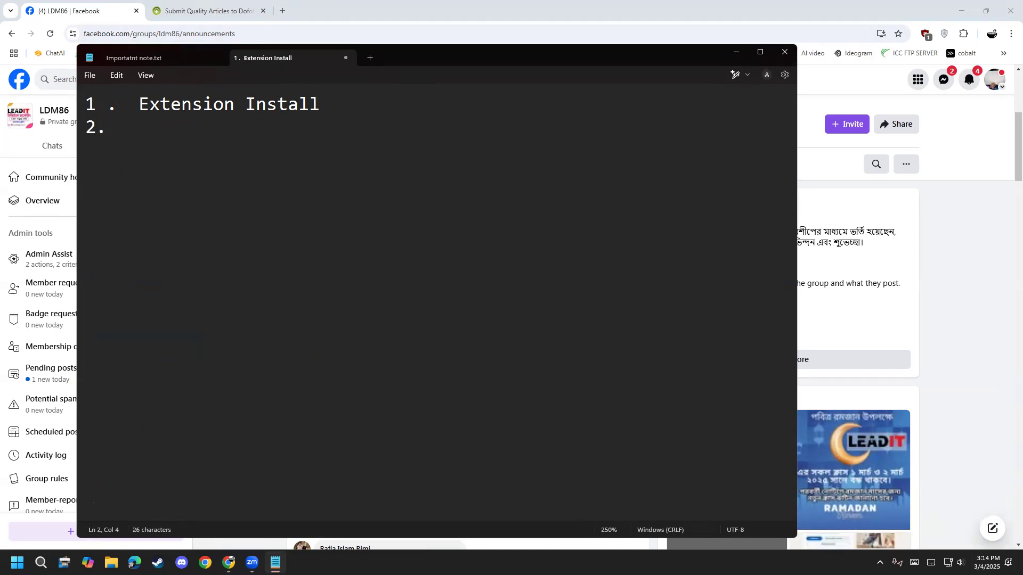
{"action": "type", "text": "Webst"}
{"action": "key", "text": "BackSpace"}
{"action": "type", "text": "ite "}
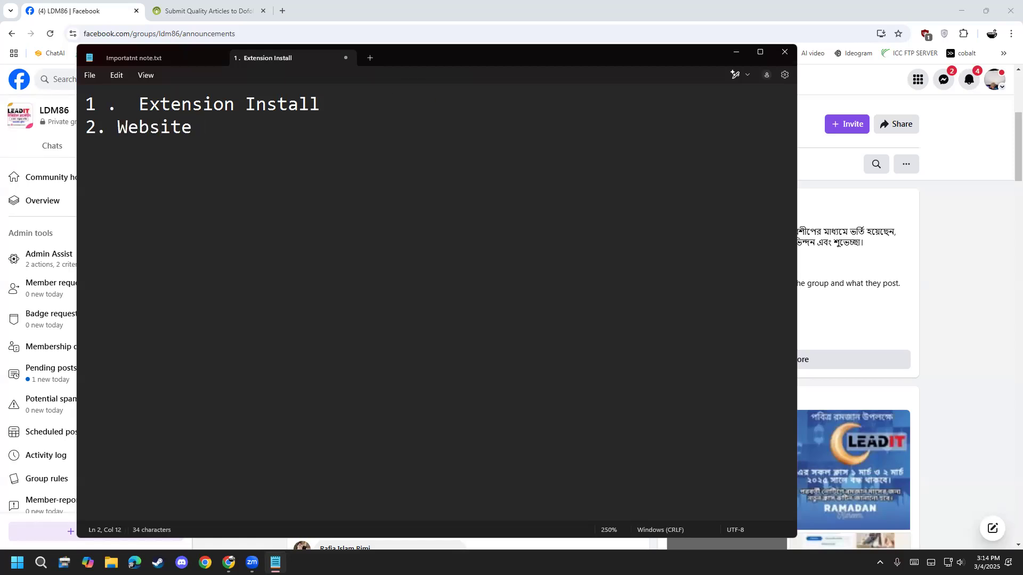
{"action": "type", "text": "e gi"}
{"action": "key", "text": "BackSpace"}
{"action": "key", "text": "BackSpace"}
{"action": "type", "text": "data c"}
{"action": "key", "text": "BackSpace"}
{"action": "type", "text": "select ko"}
{"action": "key", "text": "BackSpace"}
{"action": "key", "text": "BackSpace"}
- Add "3. Extension data catch" as the third line, using the spelling suggestion to correct "Extention" to "Extension"
{"action": "key", "text": "Return"}
{"action": "type", "text": "3."}
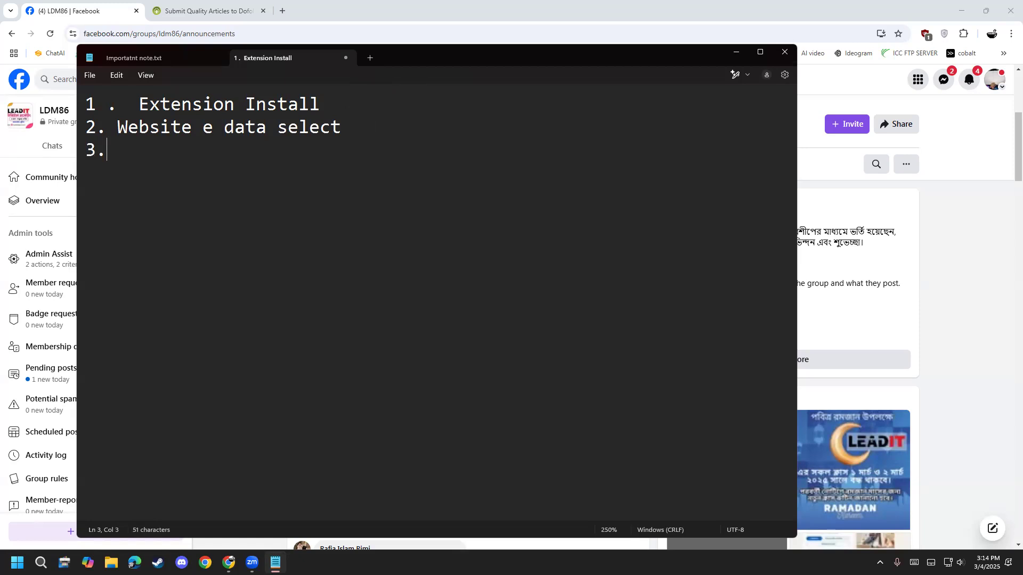
{"action": "type", "text": " Extention"}
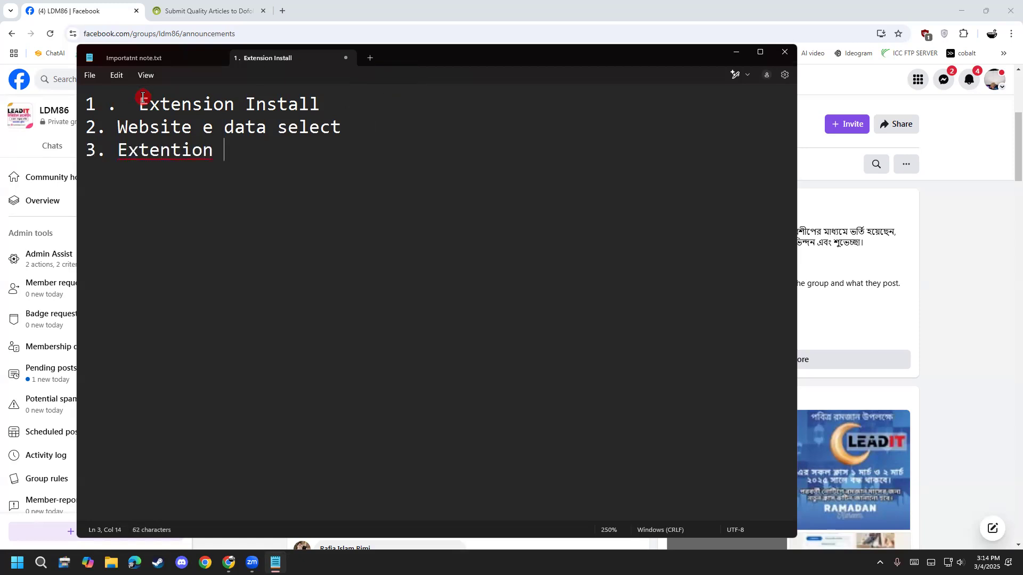
{"action": "right_click", "coordinate": [192, 151]}
{"action": "mouse_move", "coordinate": [319, 170]}
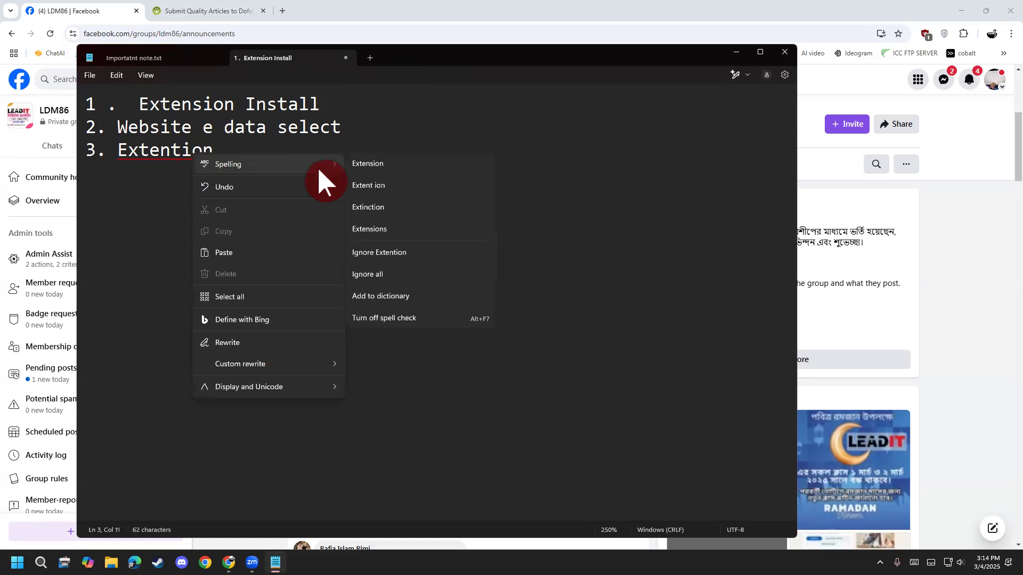
{"action": "left_click", "coordinate": [373, 165]}
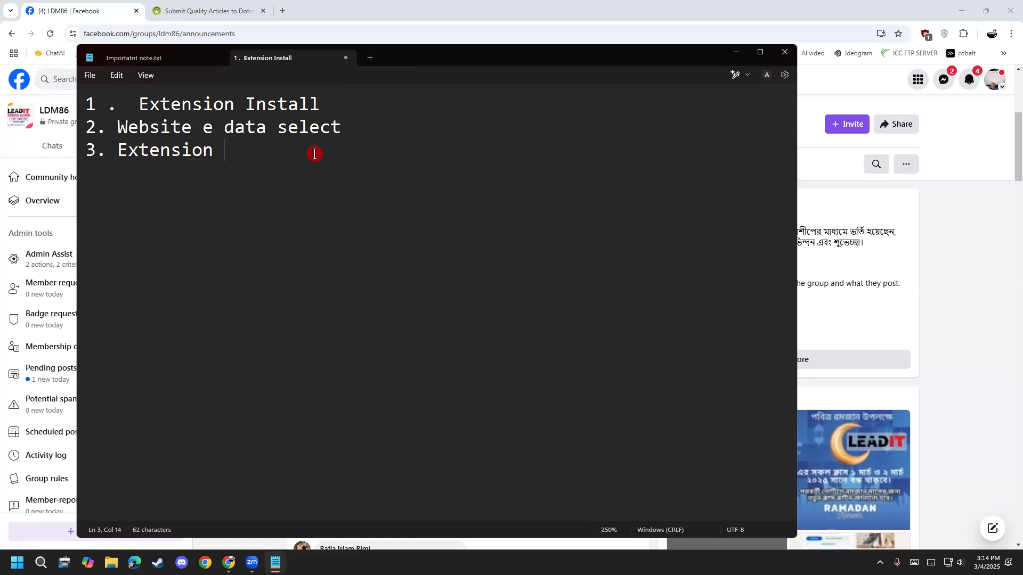
{"action": "type", "text": "data catch"}
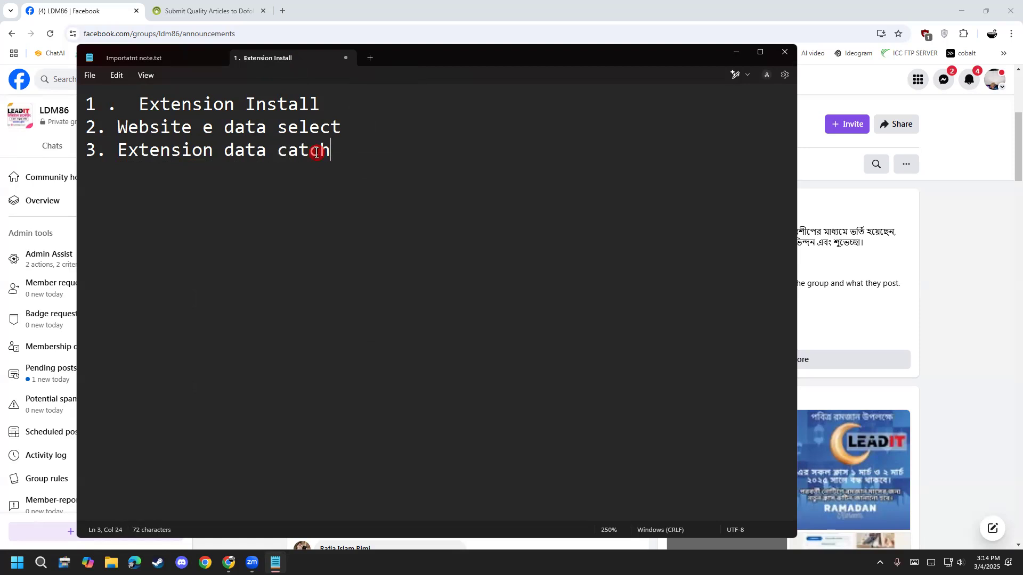
- Remove the extra spaces around the number in the first outline line and highlight "Extension Install"
{"action": "left_click", "coordinate": [136, 104]}
{"action": "key", "text": "BackSpace"}
{"action": "left_click", "coordinate": [107, 105]}
{"action": "key", "text": "BackSpace"}
{"action": "left_click_drag", "start_coordinate": [299, 100], "coordinate": [115, 92]}
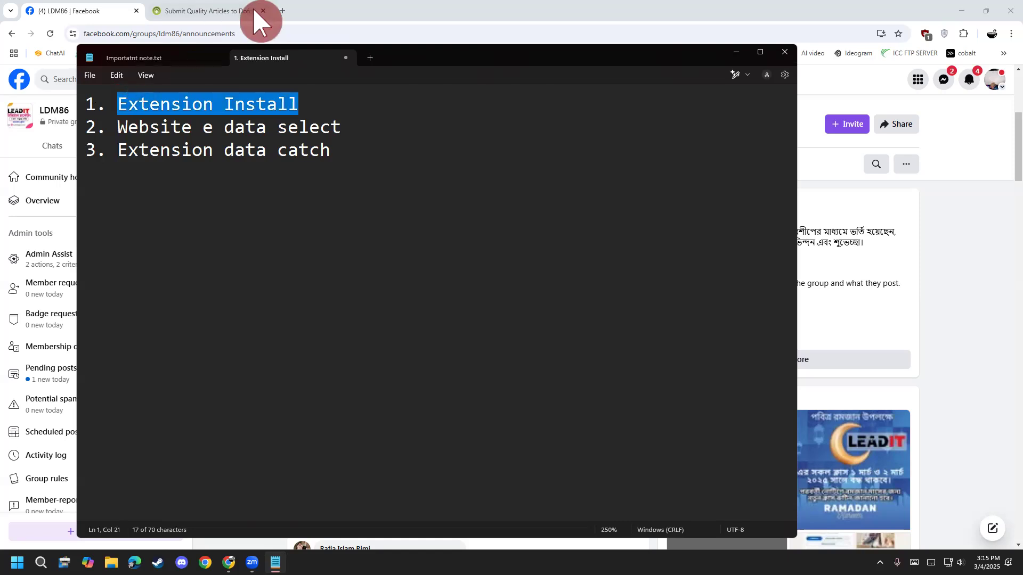
- Switch to Chrome and search for "google" in a new tab
{"action": "left_click", "coordinate": [279, 7]}
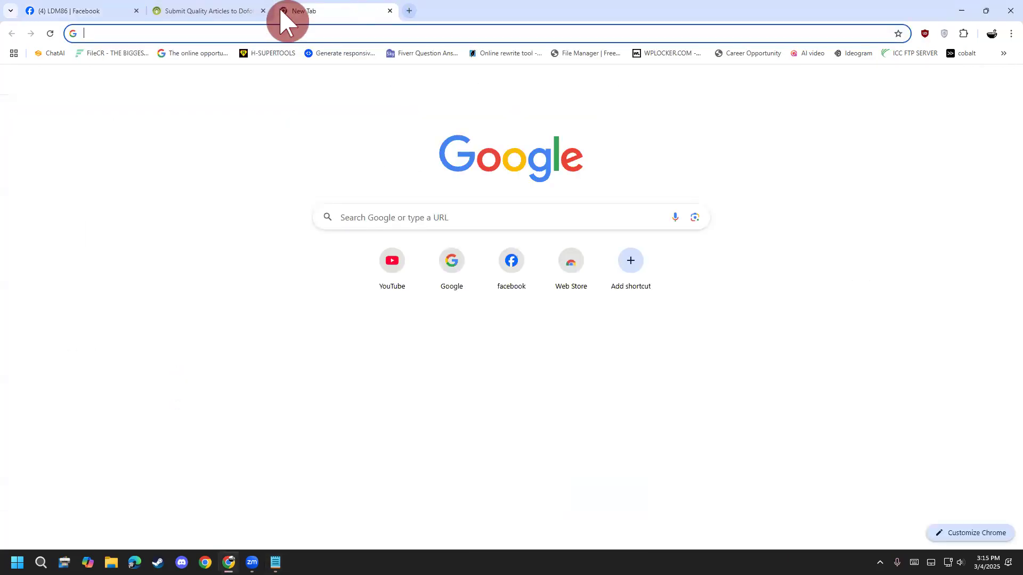
{"action": "type", "text": "google"}
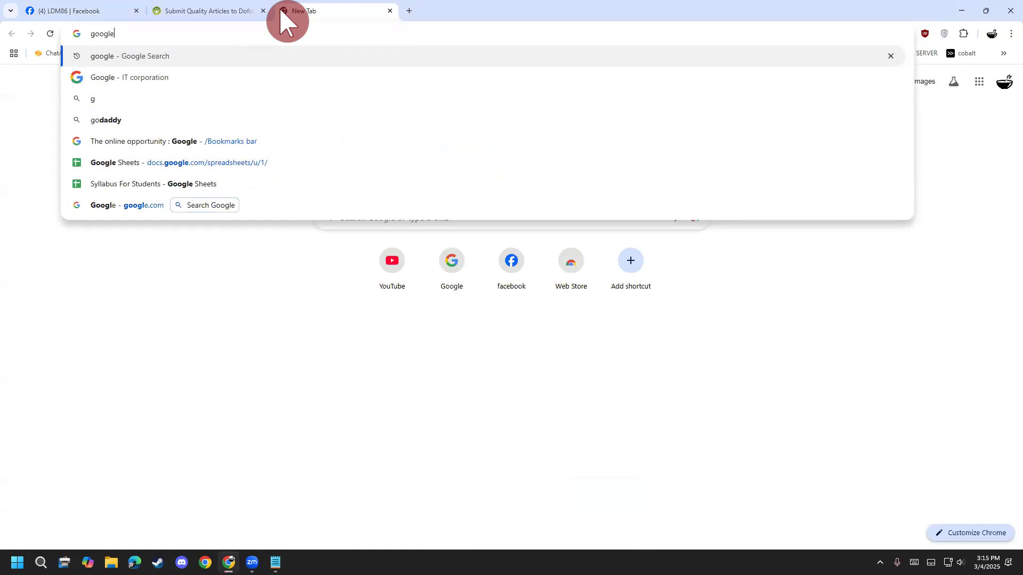
{"action": "key", "text": "Return"}
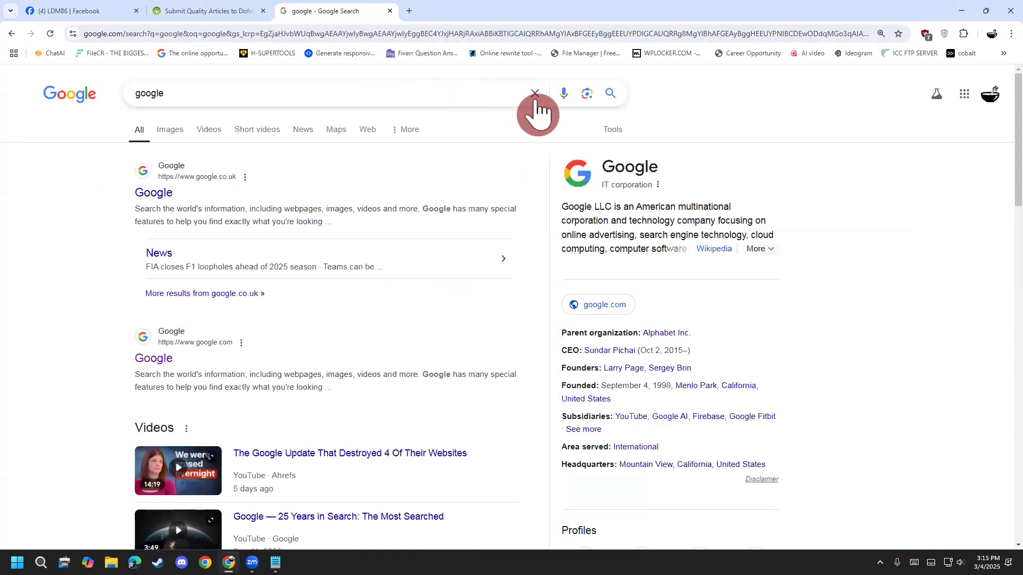
- Search Google for "instant data scraper extension" and open the Instant Data Scraper page on the Chrome Web Store
{"action": "left_click", "coordinate": [534, 93]}
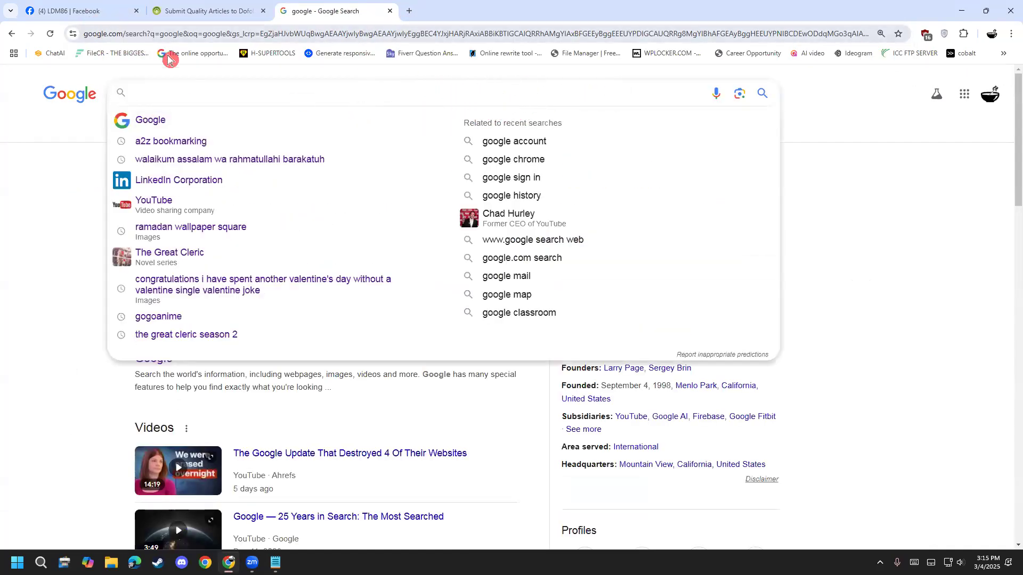
{"action": "type", "text": "intasnt"}
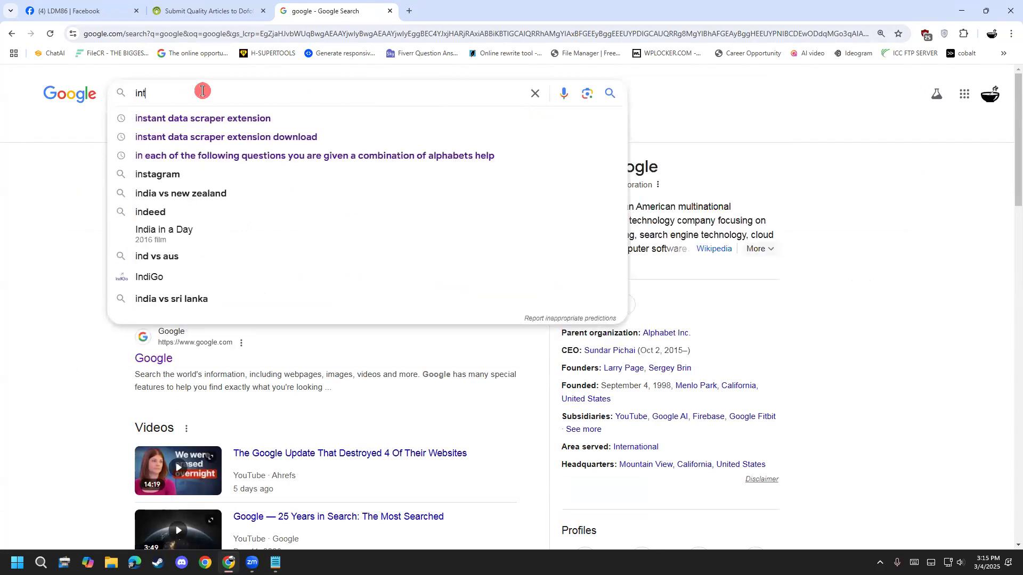
{"action": "key", "text": "BackSpace"}
{"action": "key", "text": "BackSpace"}
{"action": "key", "text": "BackSpace"}
{"action": "type", "text": "snt"}
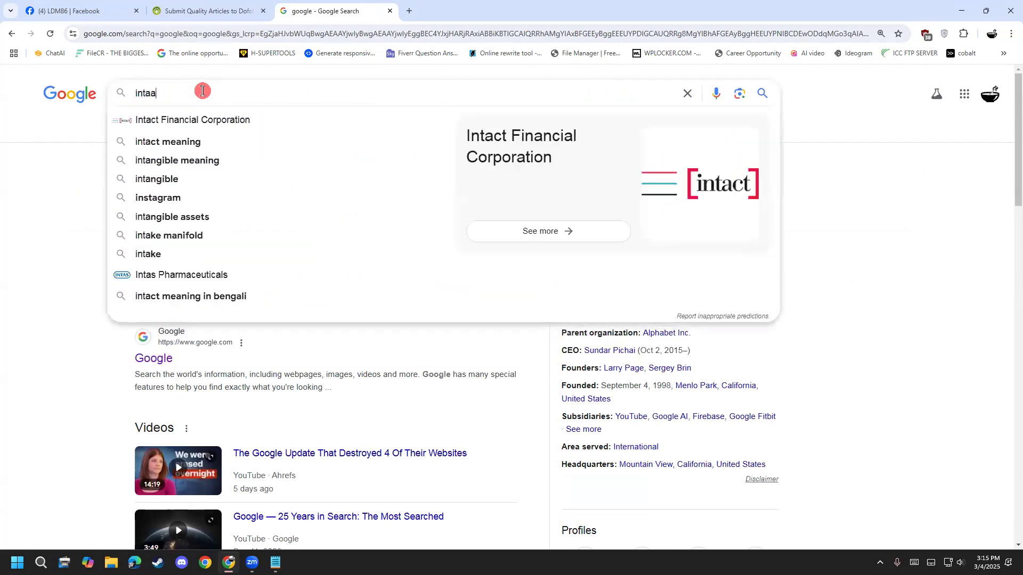
{"action": "key", "text": "BackSpace"}
{"action": "key", "text": "BackSpace"}
{"action": "key", "text": "BackSpace"}
{"action": "type", "text": "nt "}
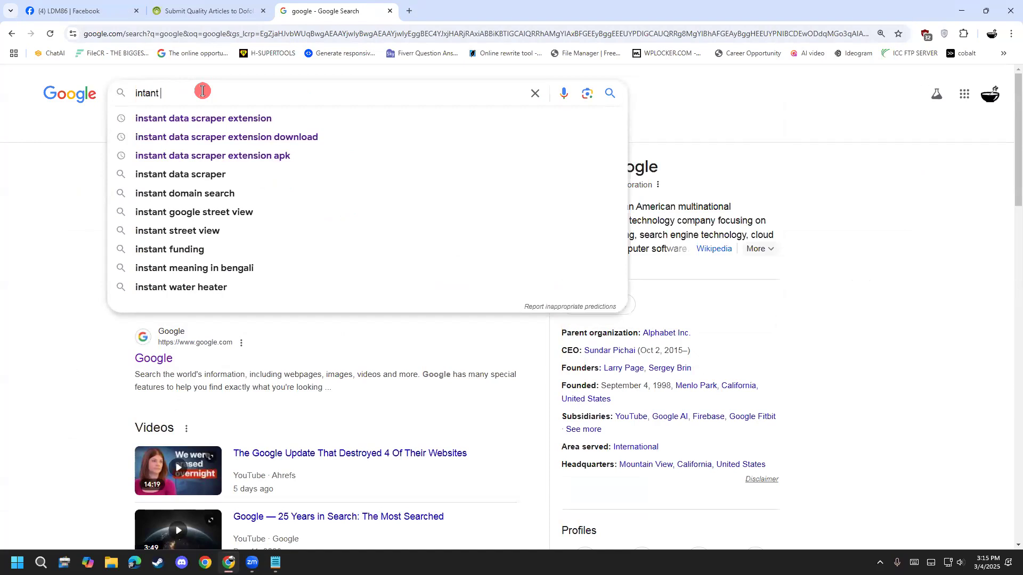
{"action": "type", "text": "d"}
{"action": "key", "text": "Down"}
{"action": "key", "text": "Return"}
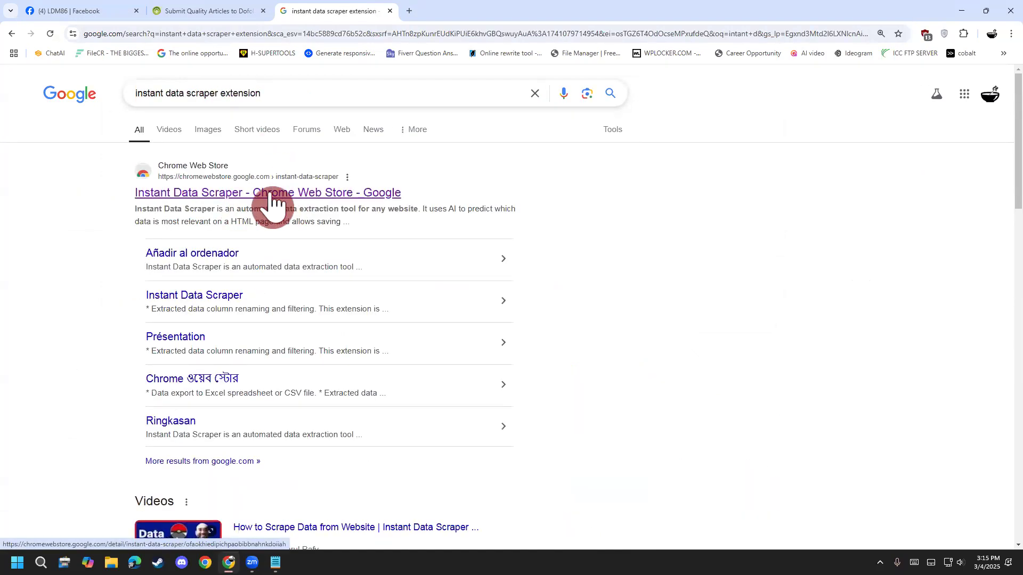
{"action": "left_click", "coordinate": [276, 201]}
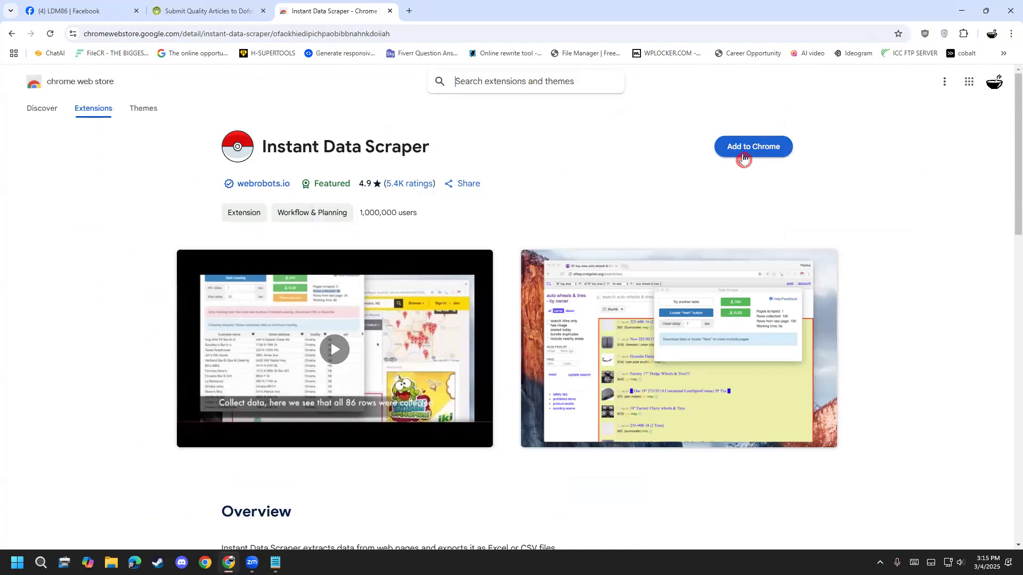
- Add the Instant Data Scraper extension to Chrome and dismiss the installation notice
{"action": "left_click", "coordinate": [744, 158]}
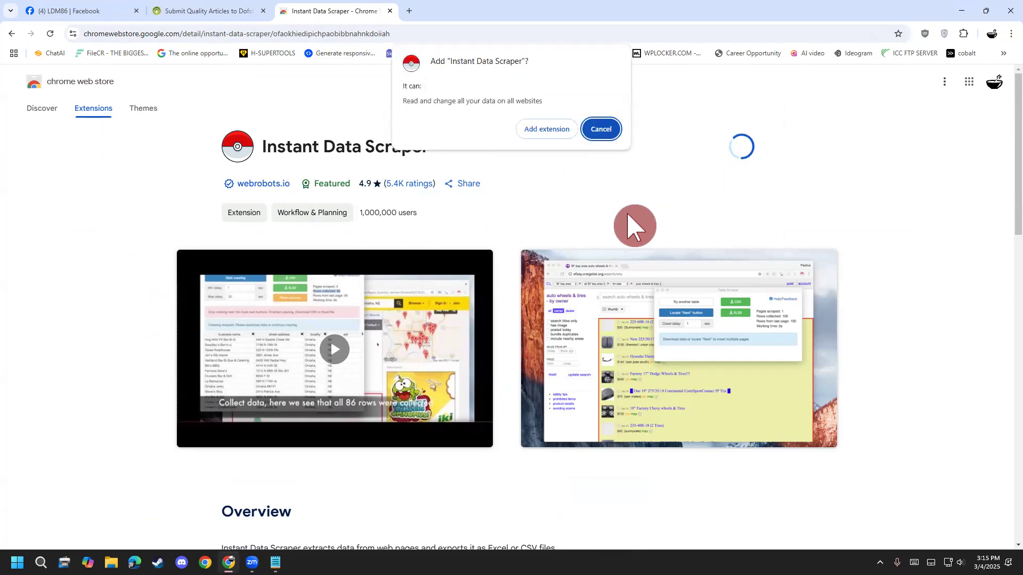
{"action": "left_click", "coordinate": [554, 130]}
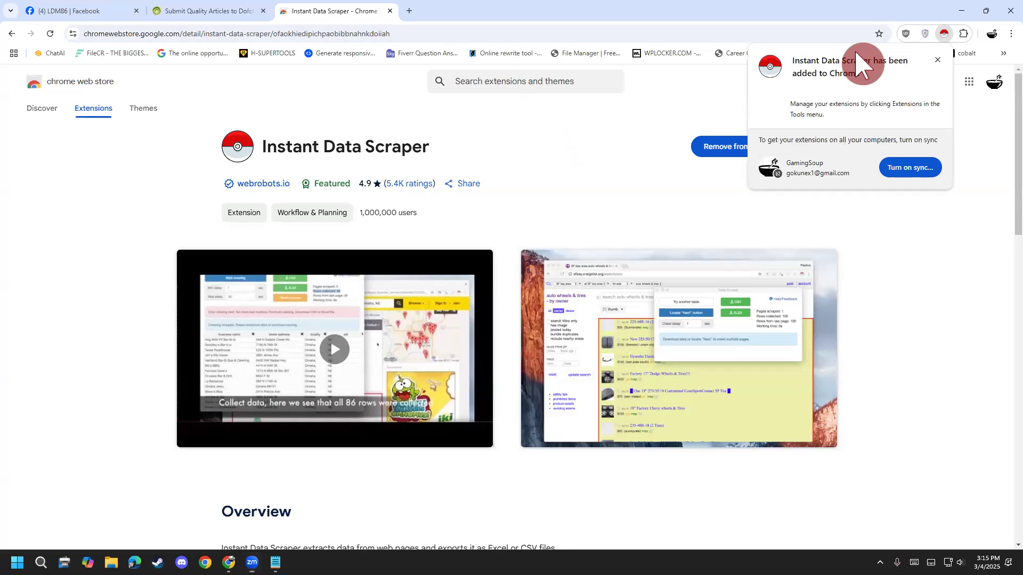
{"action": "left_click", "coordinate": [939, 59]}
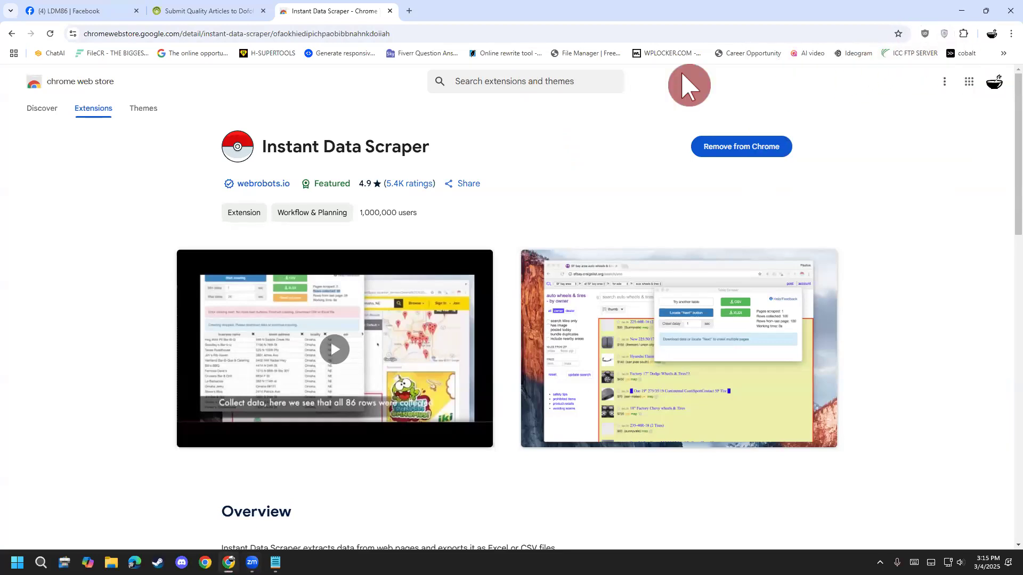
- Circle the browser's extensions icon with the annotation pen, draw an arrow pointing to it, and clear the drawings
{"action": "mouse_move", "coordinate": [952, 28]}
{"action": "left_mouse_down"}
{"action": "mouse_move", "coordinate": [985, 21]}
{"action": "mouse_move", "coordinate": [968, 49]}
{"action": "mouse_move", "coordinate": [946, 32]}
{"action": "left_mouse_up"}
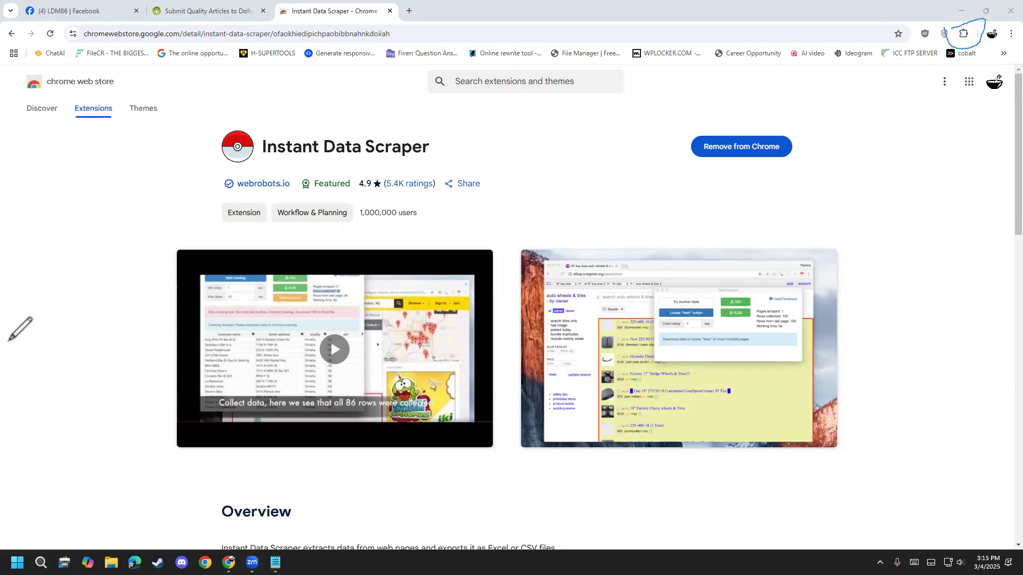
{"action": "left_click", "coordinate": [55, 344]}
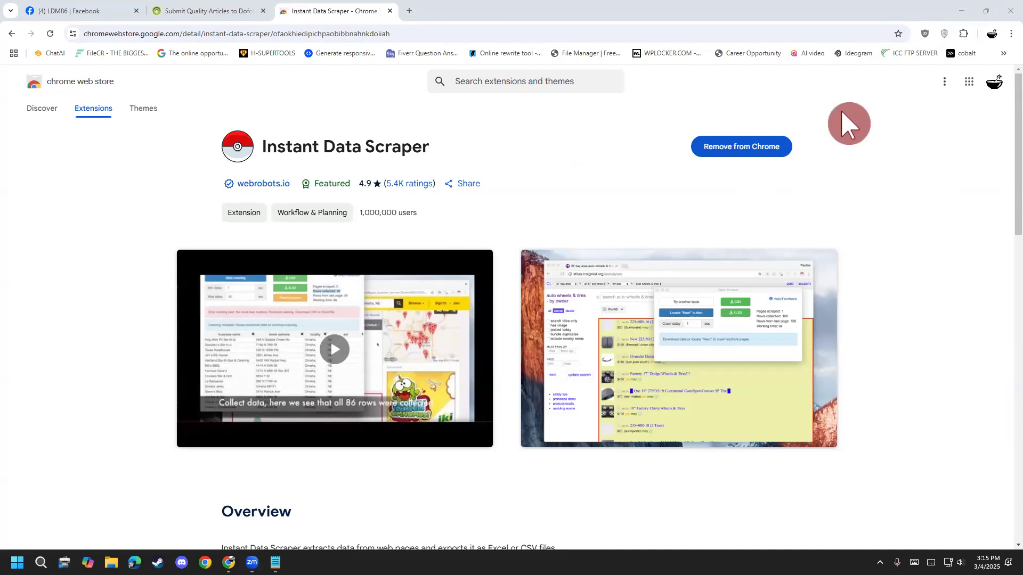
{"action": "mouse_move", "coordinate": [958, 20]}
{"action": "left_mouse_down"}
{"action": "mouse_move", "coordinate": [975, 32]}
{"action": "mouse_move", "coordinate": [978, 56]}
{"action": "left_mouse_up"}
{"action": "mouse_move", "coordinate": [686, 245]}
{"action": "left_mouse_down"}
{"action": "mouse_move", "coordinate": [900, 31]}
{"action": "mouse_move", "coordinate": [945, 36]}
{"action": "mouse_move", "coordinate": [953, 48]}
{"action": "mouse_move", "coordinate": [918, 69]}
{"action": "left_mouse_up"}
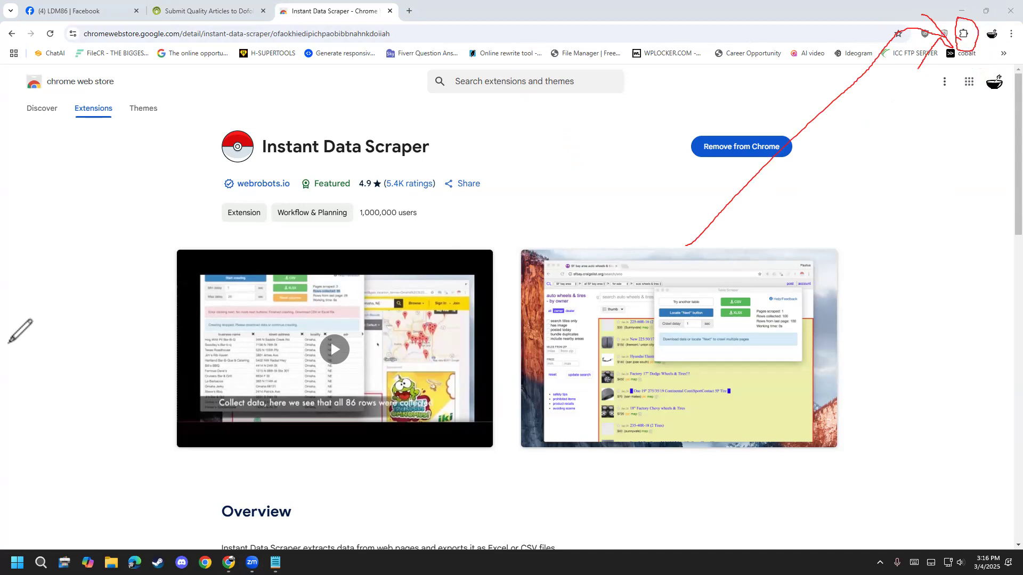
{"action": "left_click", "coordinate": [46, 348]}
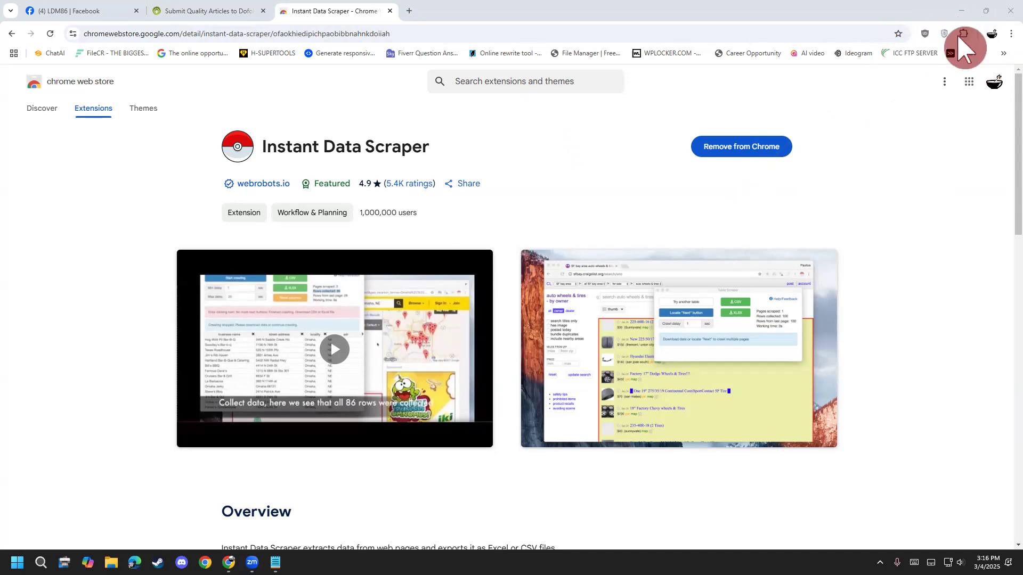
- Pin Instant Data Scraper to the browser toolbar and close the extensions list
{"action": "left_click", "coordinate": [962, 34]}
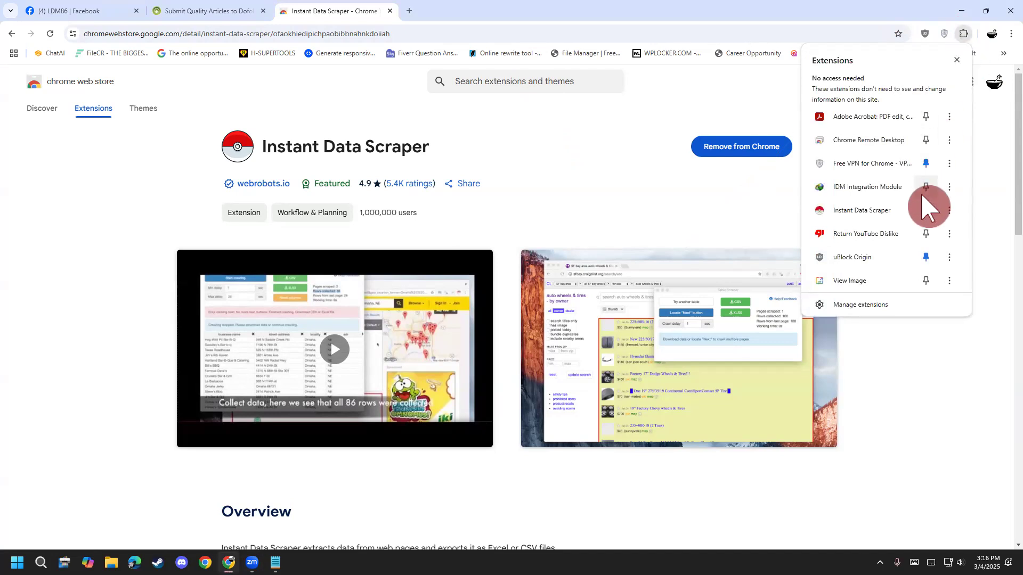
{"action": "left_click", "coordinate": [926, 213]}
{"action": "left_click", "coordinate": [920, 10]}
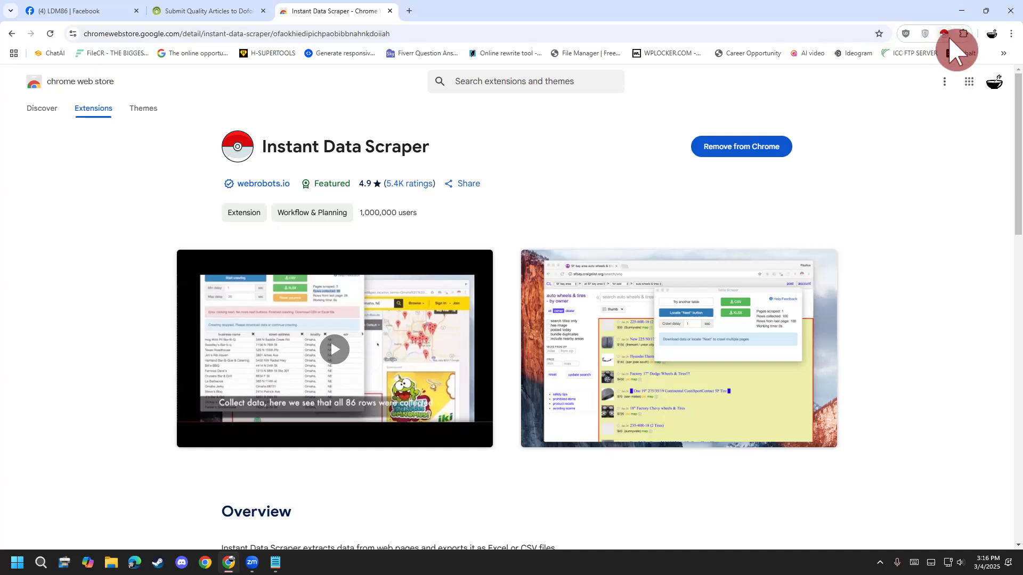
- Return to the Notepad outline and highlight item 2, "Website e data select"
{"action": "left_click", "coordinate": [275, 563]}
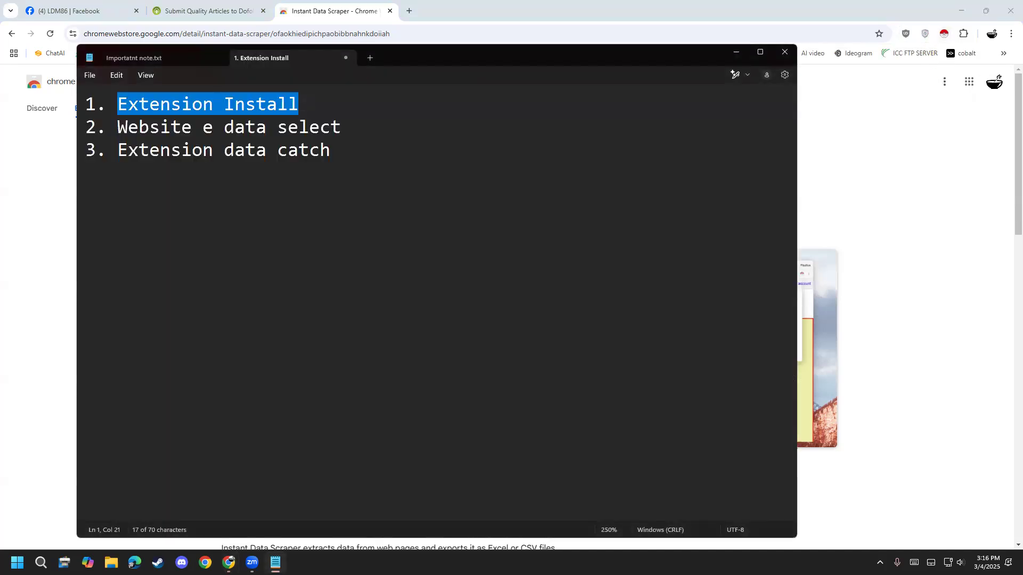
{"action": "left_click", "coordinate": [397, 139]}
{"action": "left_click_drag", "start_coordinate": [384, 127], "coordinate": [118, 126]}
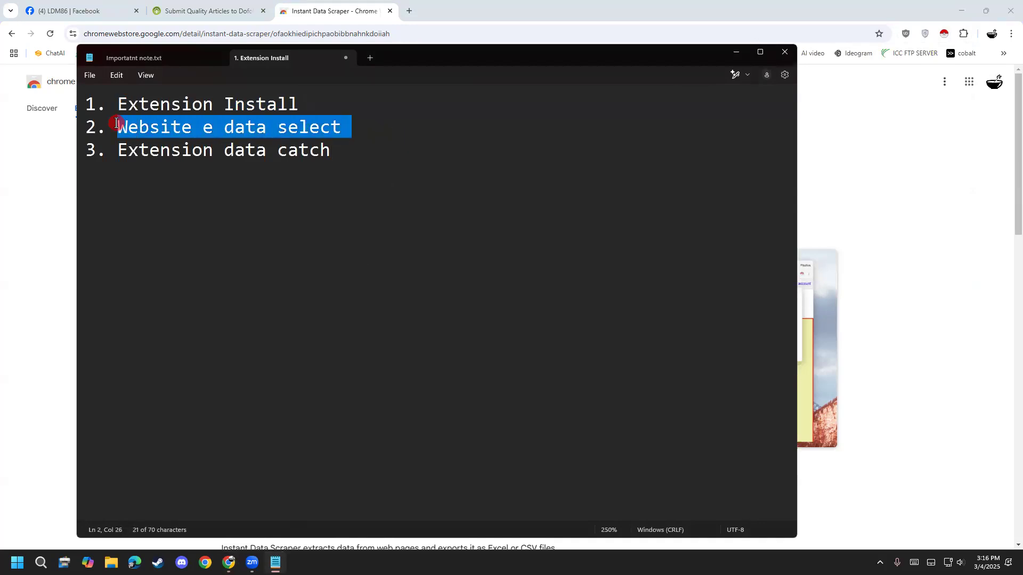
- Switch to the A2Z Bookmarking page in Chrome, close the full-page ad and show the start of the page
{"action": "left_click", "coordinate": [183, 12]}
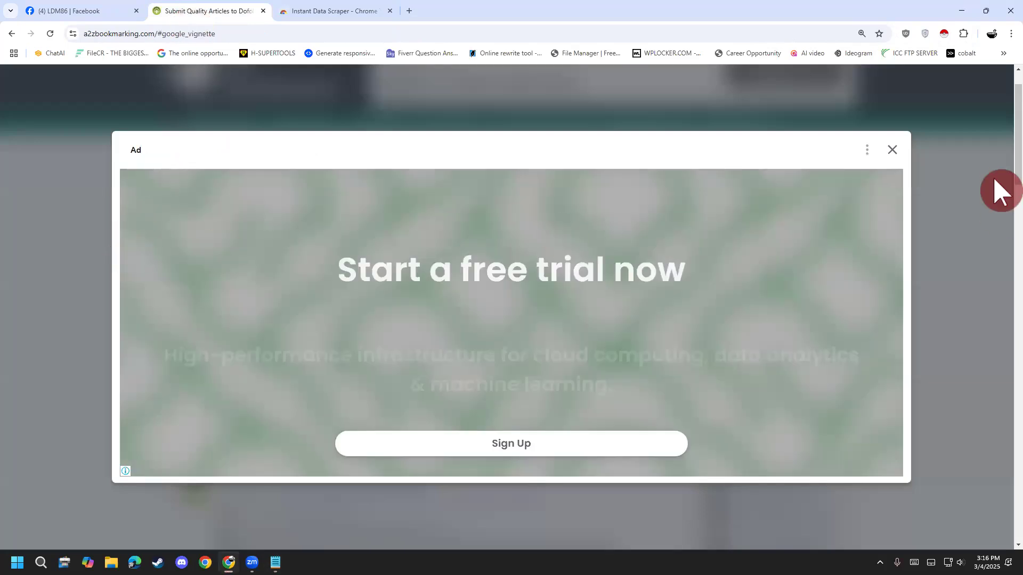
{"action": "left_click", "coordinate": [892, 150]}
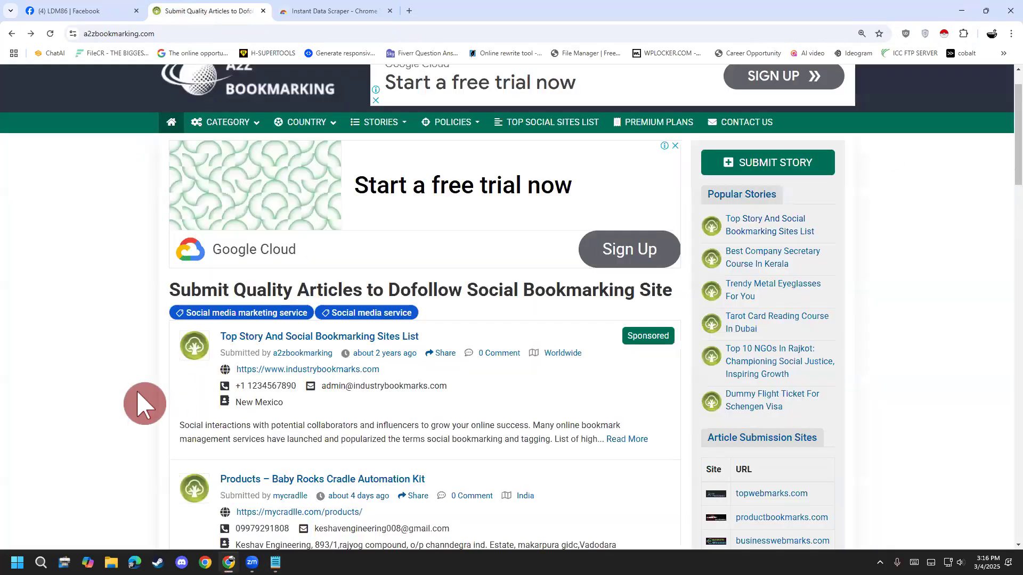
{"action": "scroll", "coordinate": [130, 391], "scroll_direction": "up", "scroll_amount": 1}
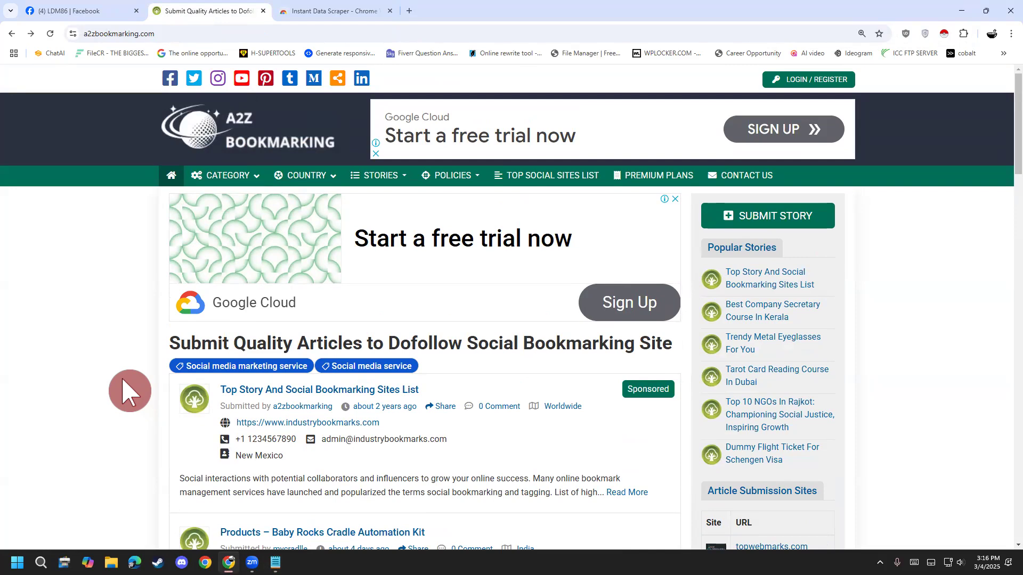
- Open the A2Z Bookmarking listings for the country United States of America
{"action": "mouse_move", "coordinate": [327, 178]}
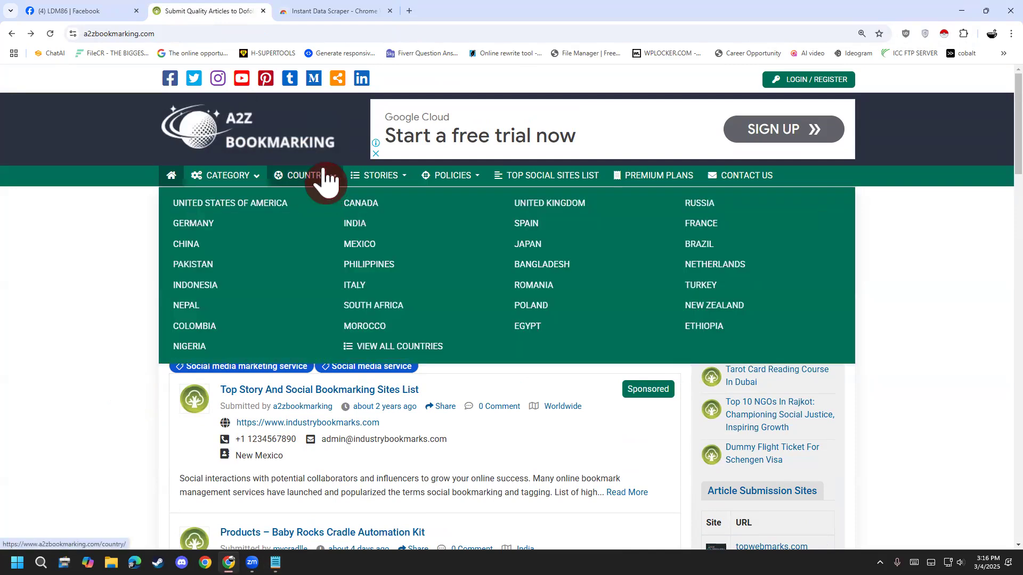
{"action": "left_click", "coordinate": [252, 208]}
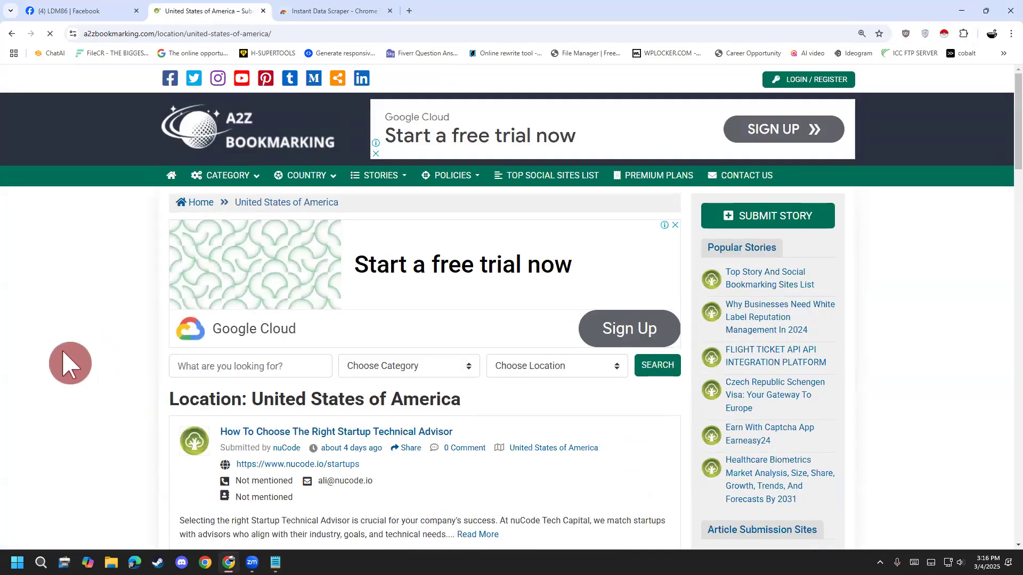
- Mark the keyword, category and location search fields with check marks using the annotation pen
{"action": "scroll", "coordinate": [73, 362], "scroll_direction": "down", "scroll_amount": 2}
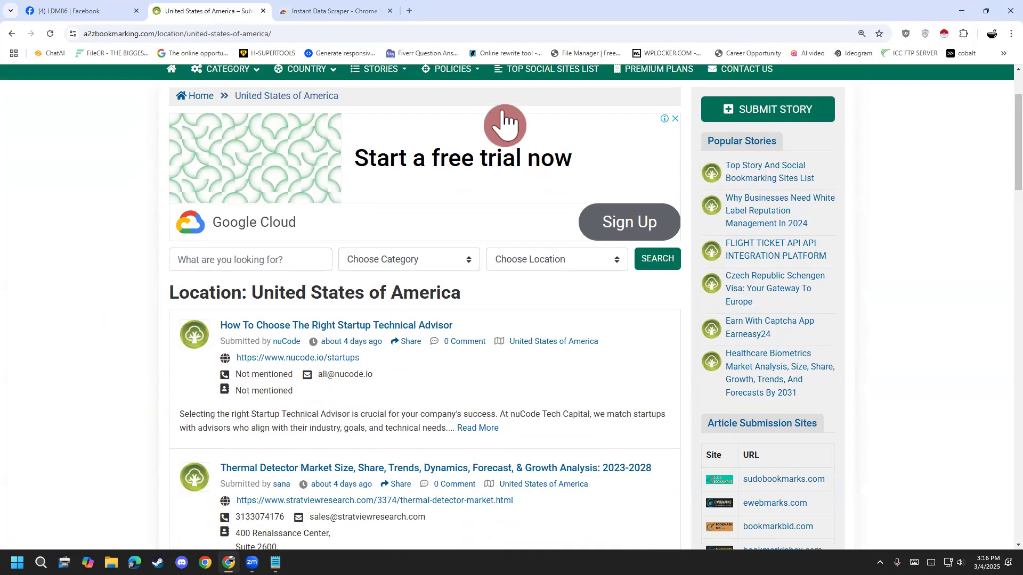
{"action": "left_click_drag", "start_coordinate": [180, 260], "coordinate": [241, 246]}
{"action": "mouse_move", "coordinate": [338, 249]}
{"action": "left_mouse_down"}
{"action": "mouse_move", "coordinate": [358, 256]}
{"action": "mouse_move", "coordinate": [446, 216]}
{"action": "left_mouse_up"}
{"action": "left_click_drag", "start_coordinate": [560, 261], "coordinate": [619, 205]}
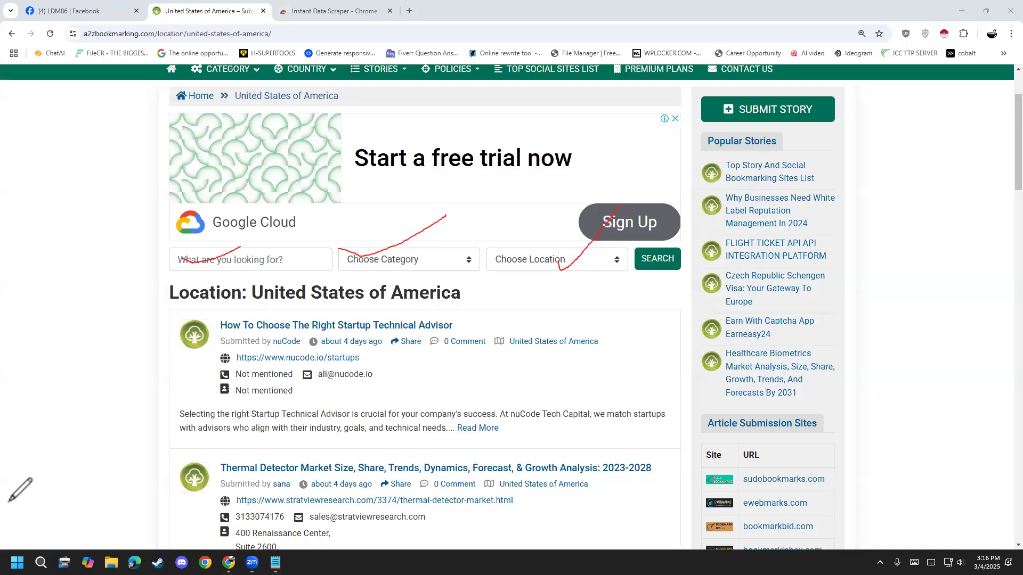
- Enter "food" as the search keyword and choose the Food & Beverages category
{"action": "left_click", "coordinate": [251, 266]}
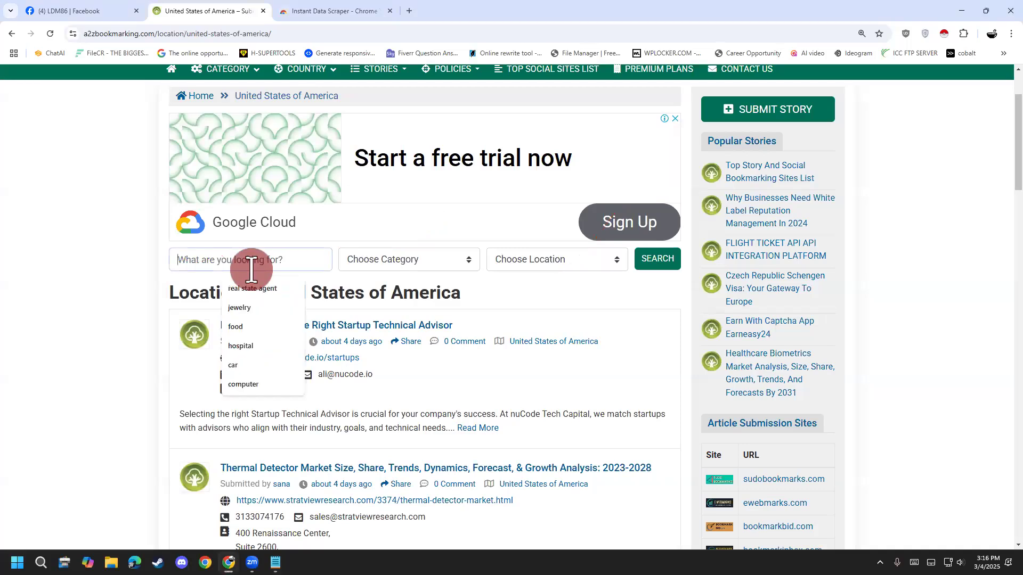
{"action": "type", "text": "food"}
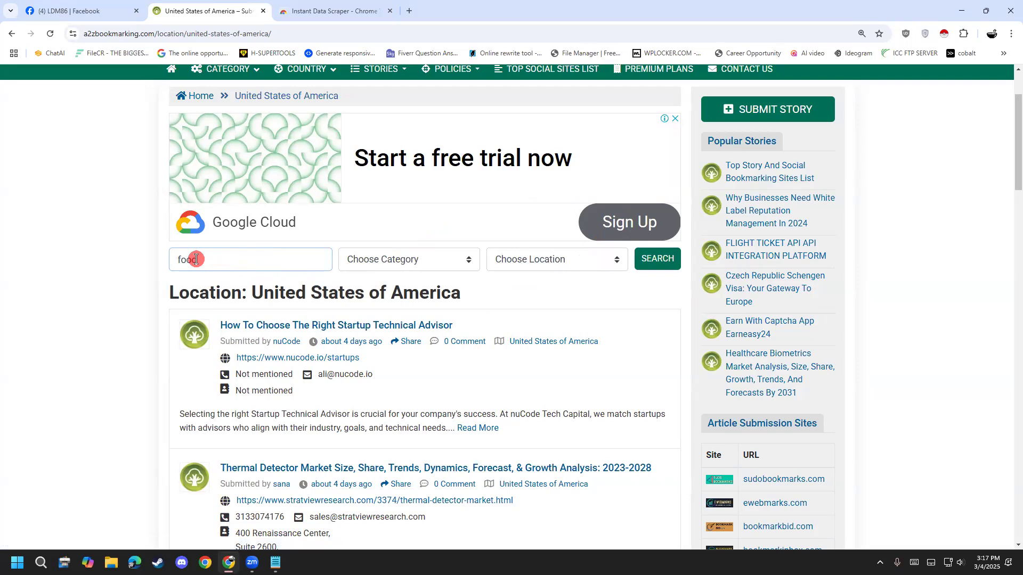
{"action": "left_click", "coordinate": [445, 272]}
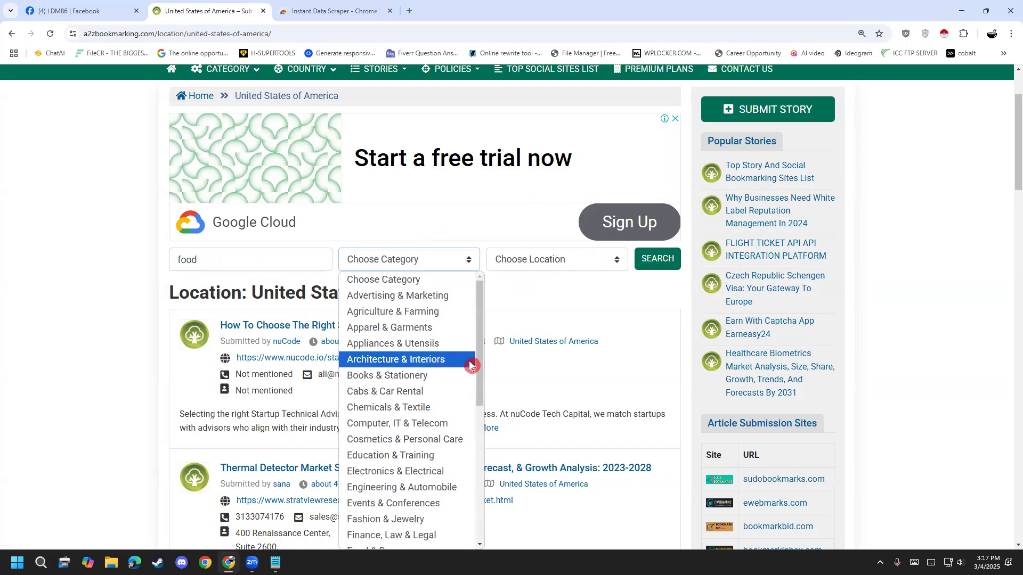
{"action": "left_click_drag", "start_coordinate": [479, 363], "coordinate": [481, 446]}
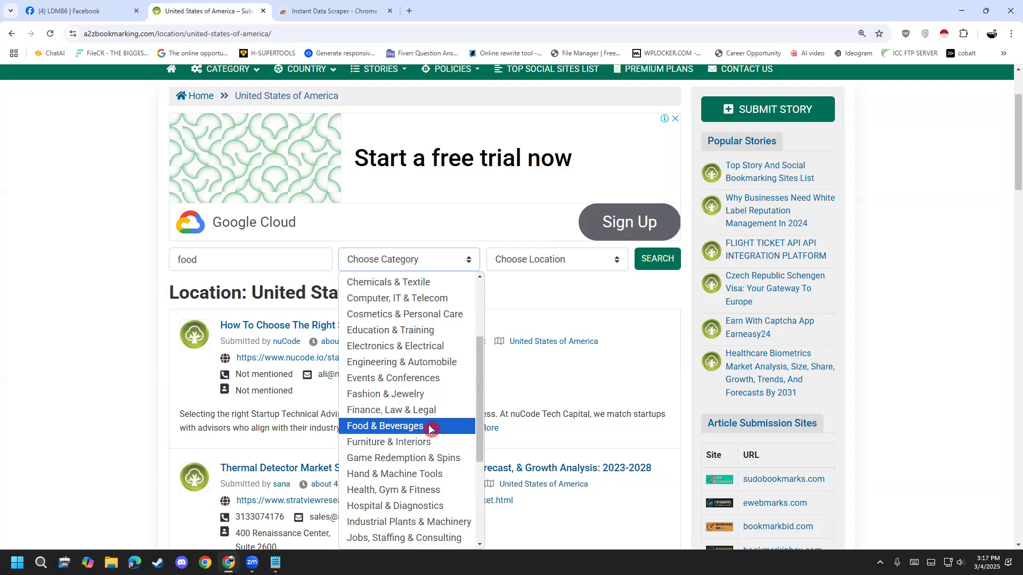
{"action": "scroll", "coordinate": [447, 323], "scroll_direction": "up", "scroll_amount": 1}
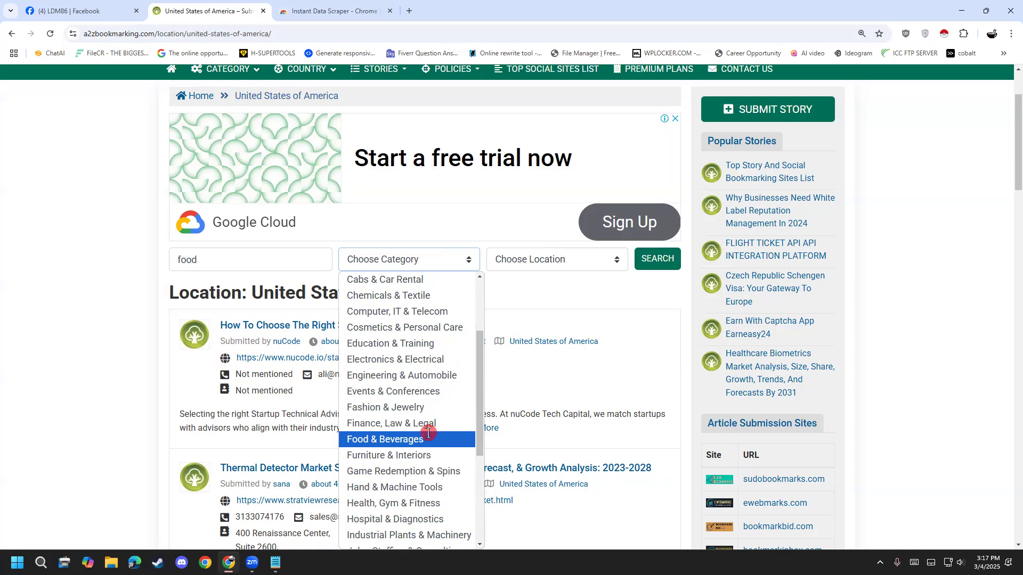
{"action": "left_click", "coordinate": [431, 438]}
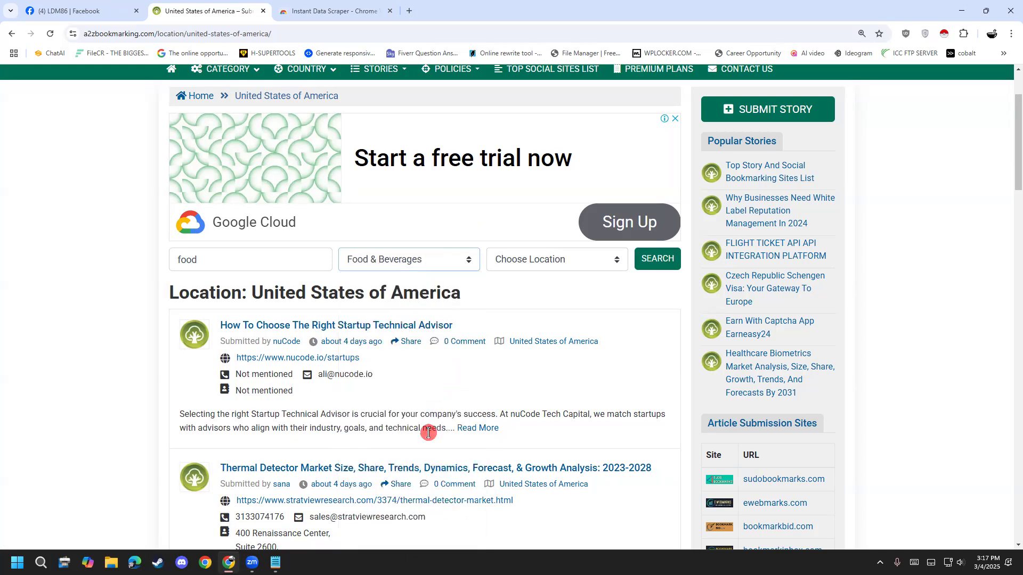
- Set the search location to United States of America and run the search
{"action": "left_click", "coordinate": [559, 259]}
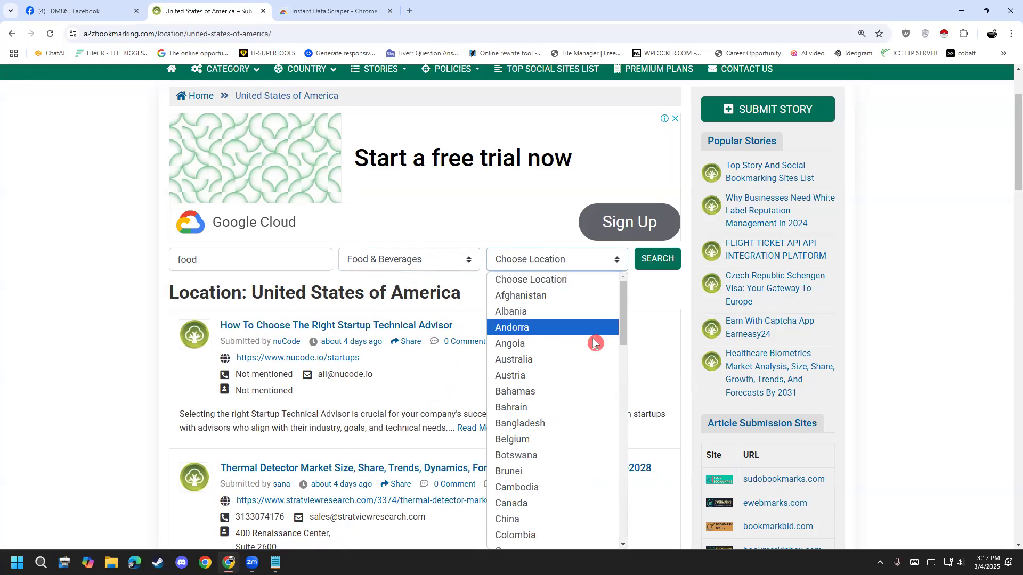
{"action": "scroll", "coordinate": [593, 412], "scroll_direction": "down", "scroll_amount": 8}
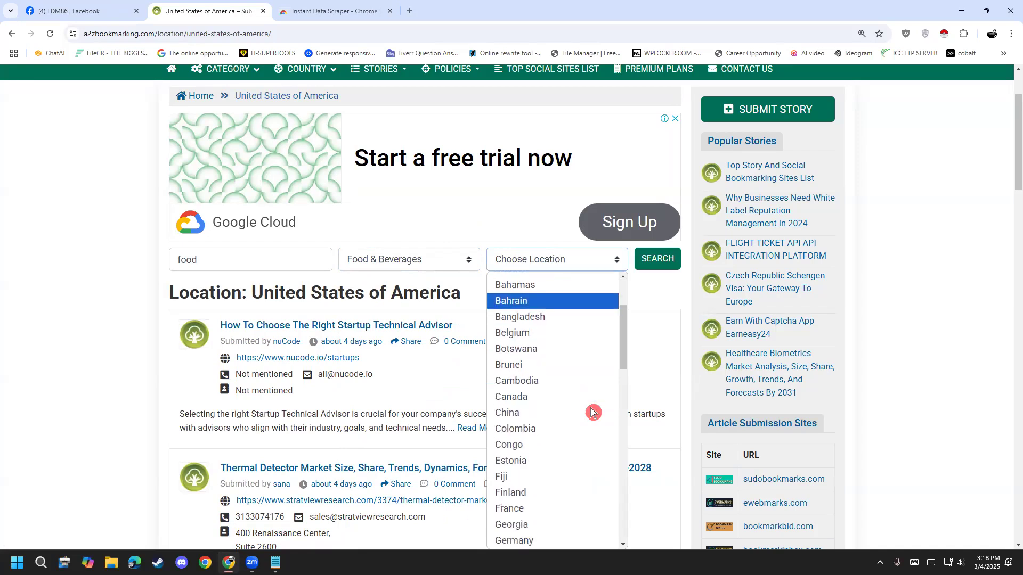
{"action": "scroll", "coordinate": [593, 412], "scroll_direction": "down", "scroll_amount": 7}
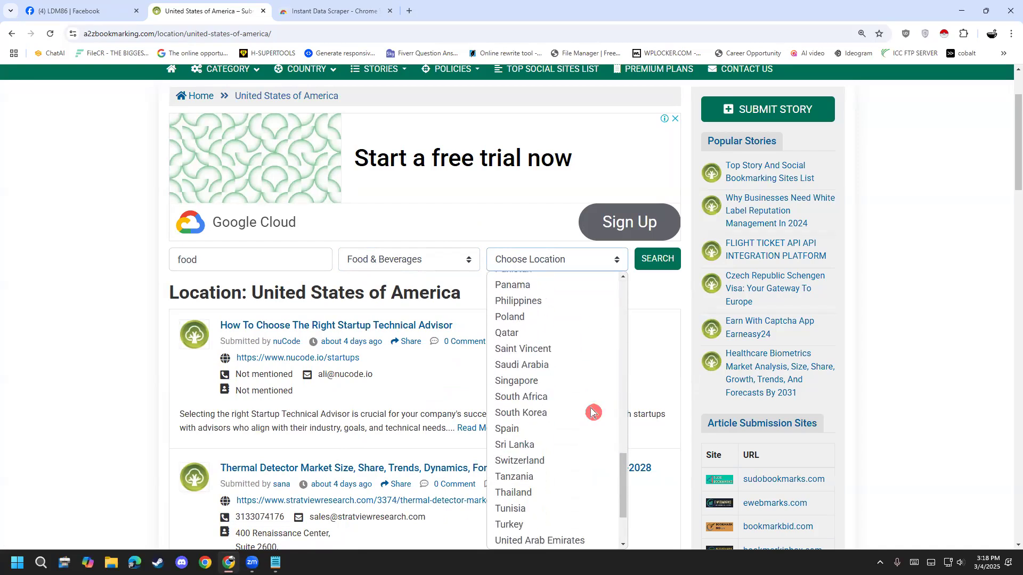
{"action": "scroll", "coordinate": [593, 411], "scroll_direction": "down", "scroll_amount": 2}
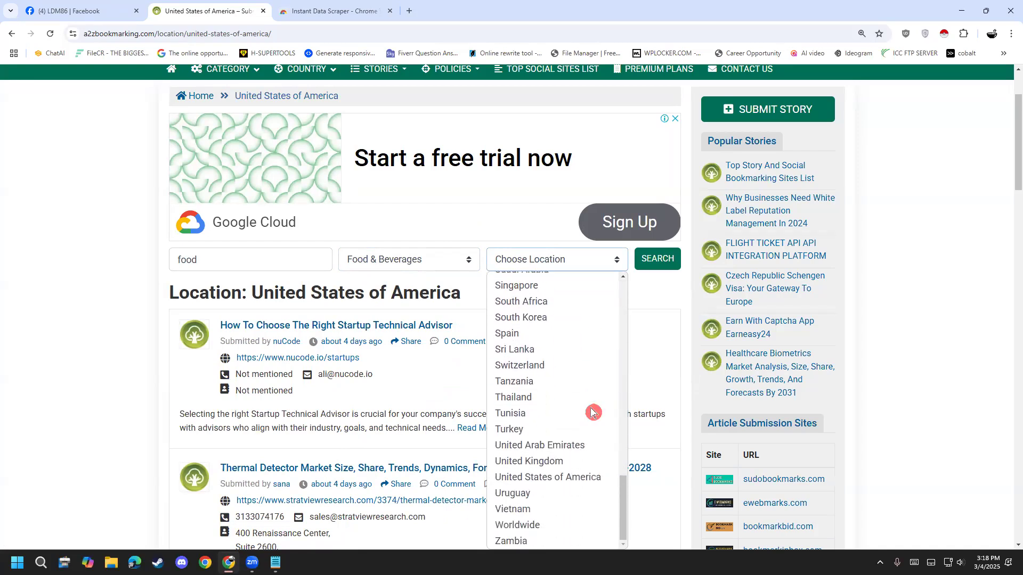
{"action": "left_click", "coordinate": [567, 486]}
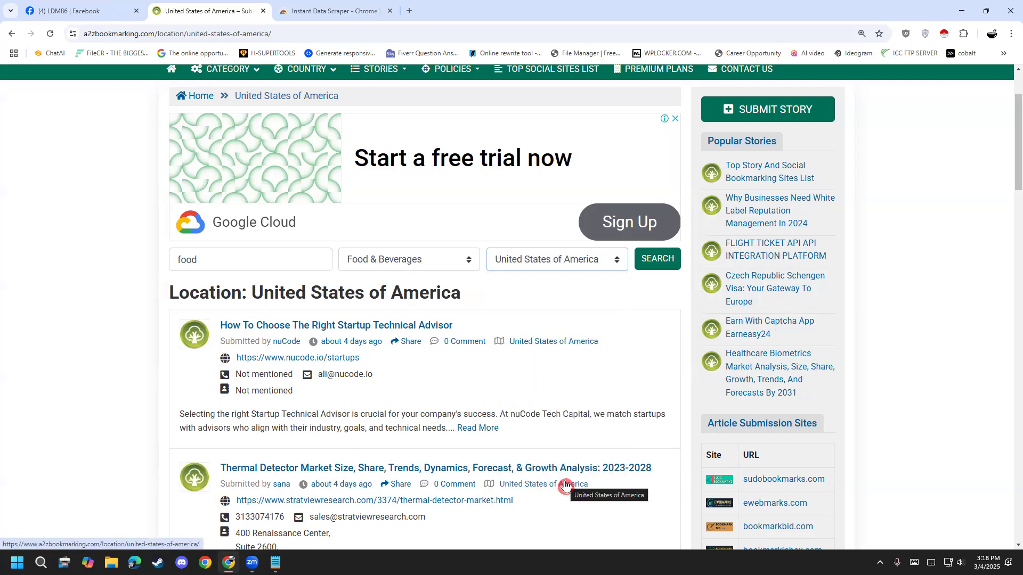
{"action": "left_click", "coordinate": [664, 268]}
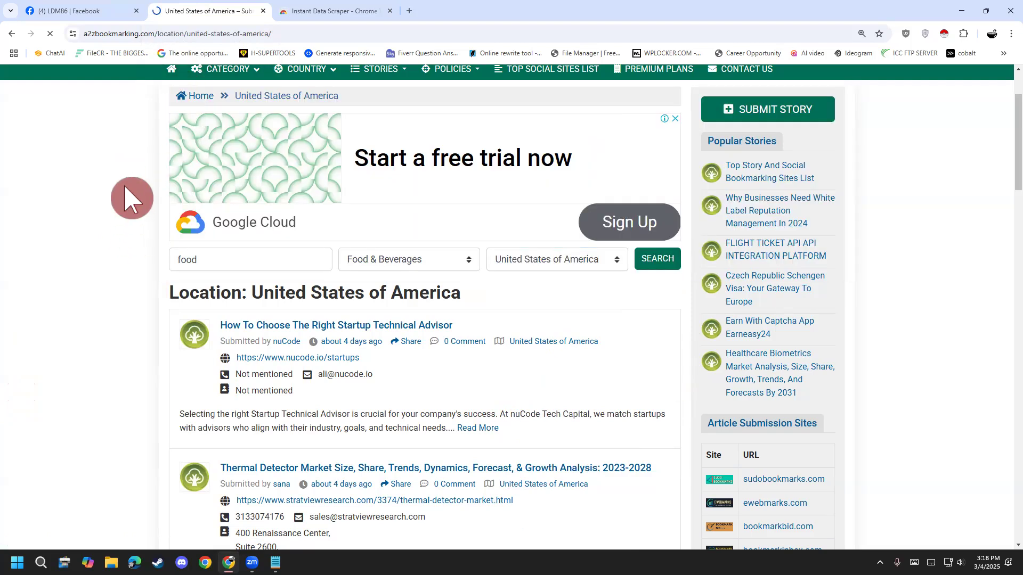
{"action": "scroll", "coordinate": [101, 414], "scroll_direction": "up", "scroll_amount": 2}
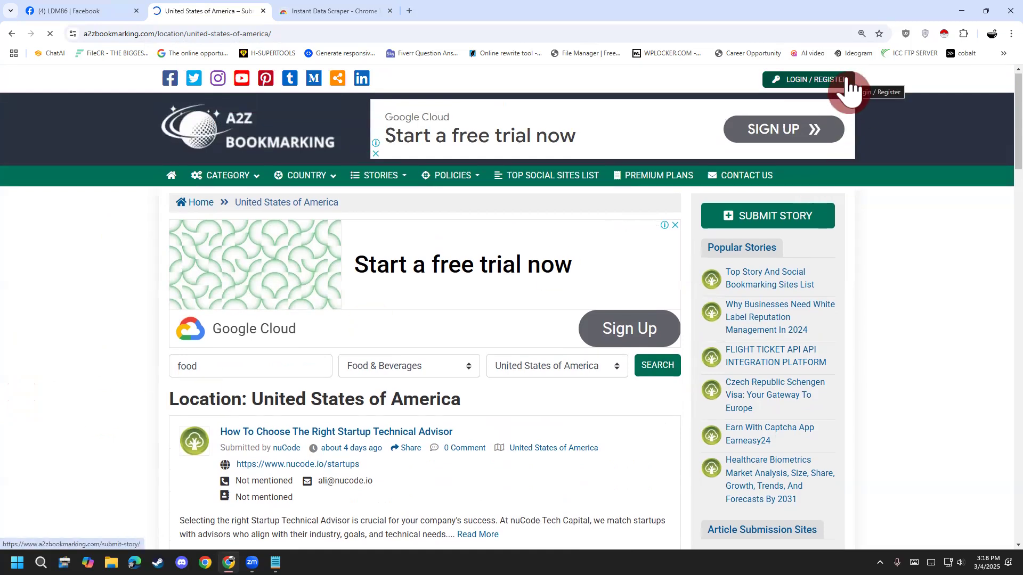
{"action": "scroll", "coordinate": [102, 459], "scroll_direction": "down", "scroll_amount": 2}
{"action": "scroll", "coordinate": [103, 459], "scroll_direction": "up", "scroll_amount": 2}
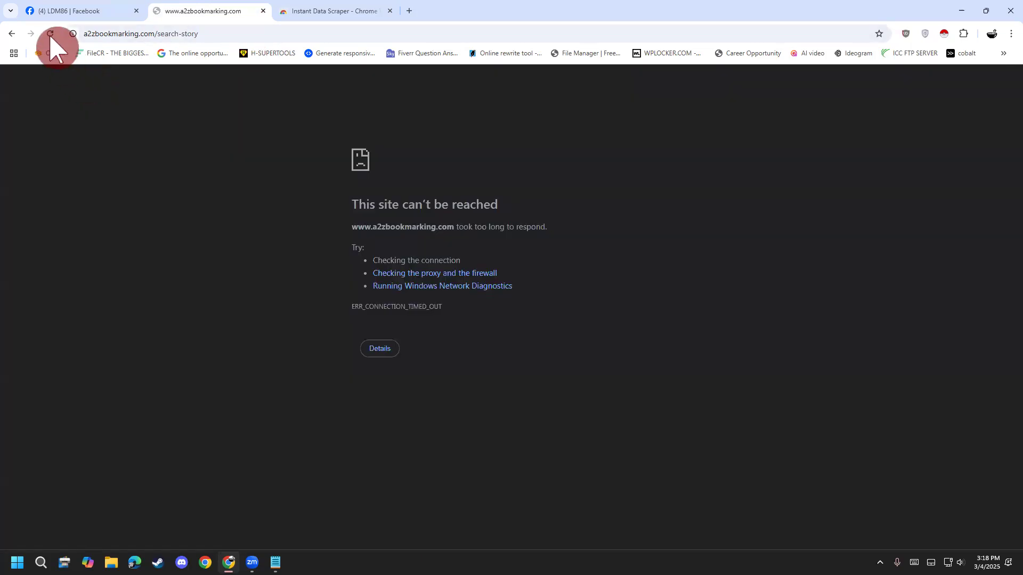
- Try to reload the unreachable search-story page by resubmitting the form
{"action": "left_click", "coordinate": [51, 34]}
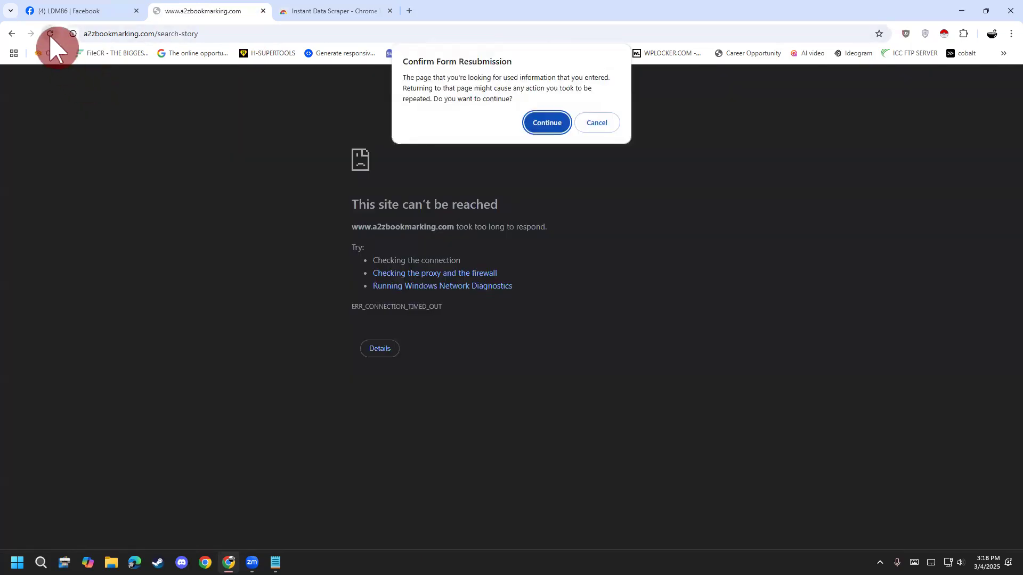
{"action": "left_click", "coordinate": [551, 122]}
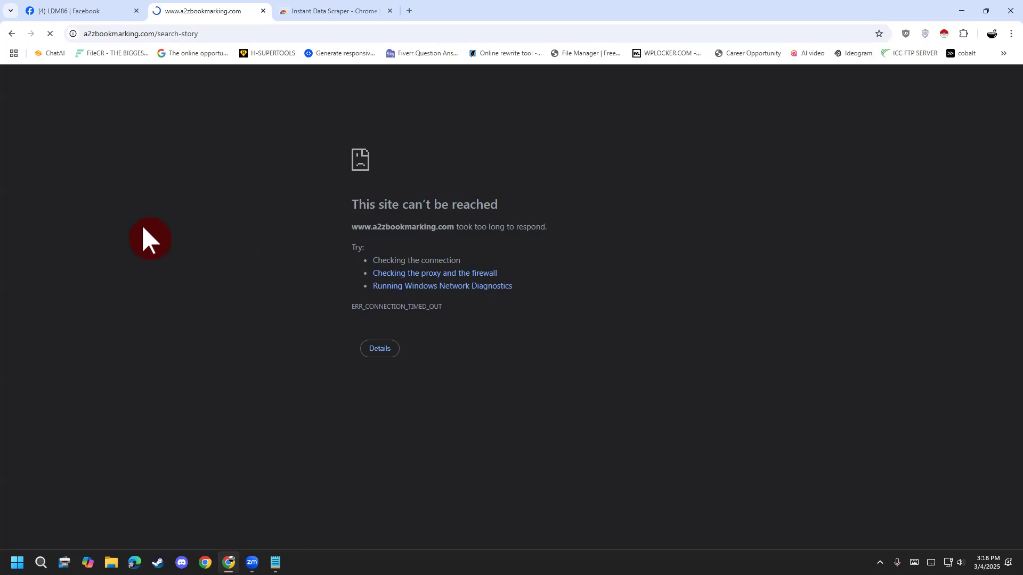
{"action": "left_click", "coordinate": [214, 34]}
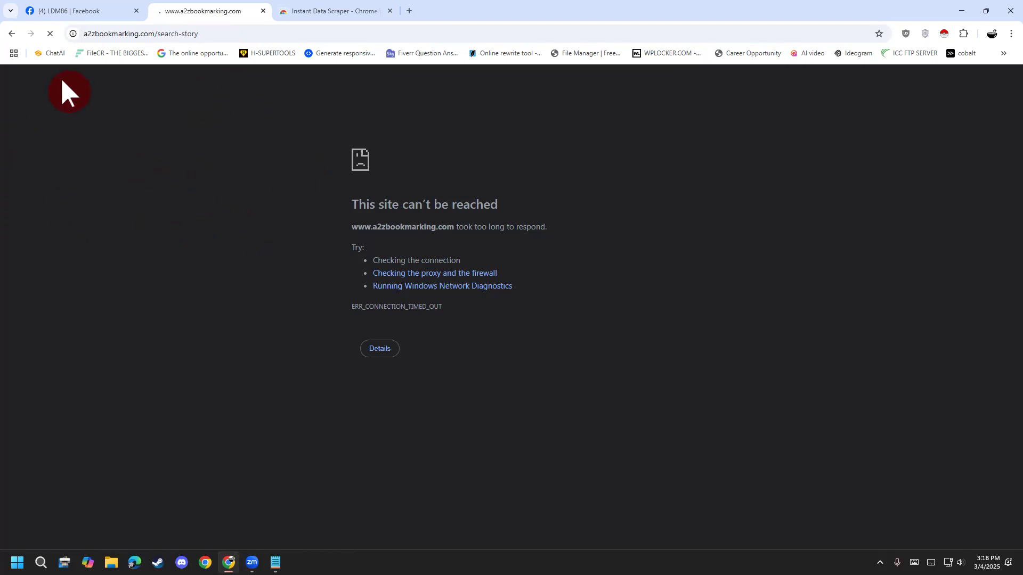
{"action": "left_click", "coordinate": [173, 34]}
{"action": "left_click", "coordinate": [198, 33]}
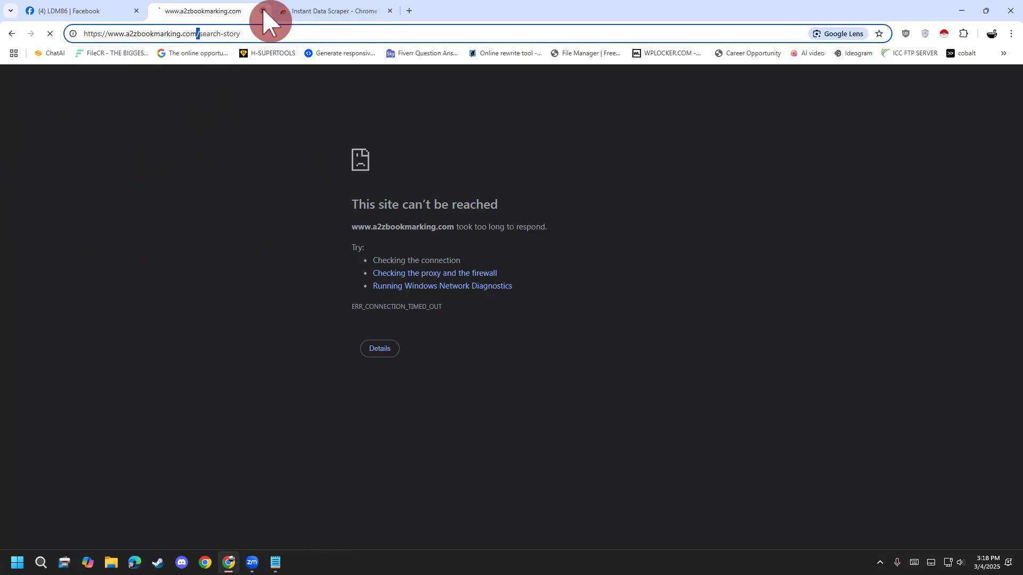
{"action": "left_click", "coordinate": [335, 305]}
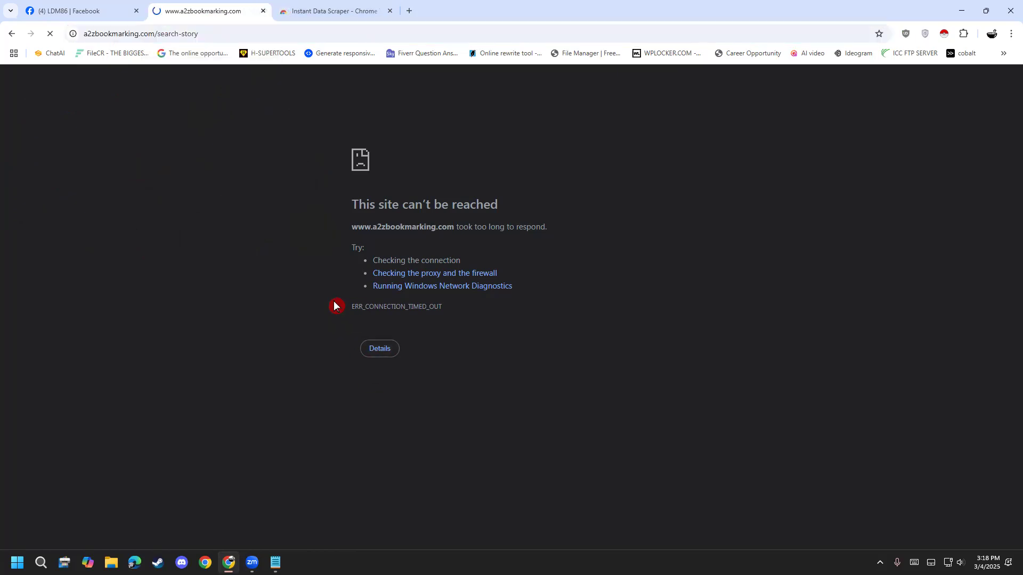
- Try to open a2zbookmarking.com in a new browser tab
{"action": "left_click", "coordinate": [410, 11]}
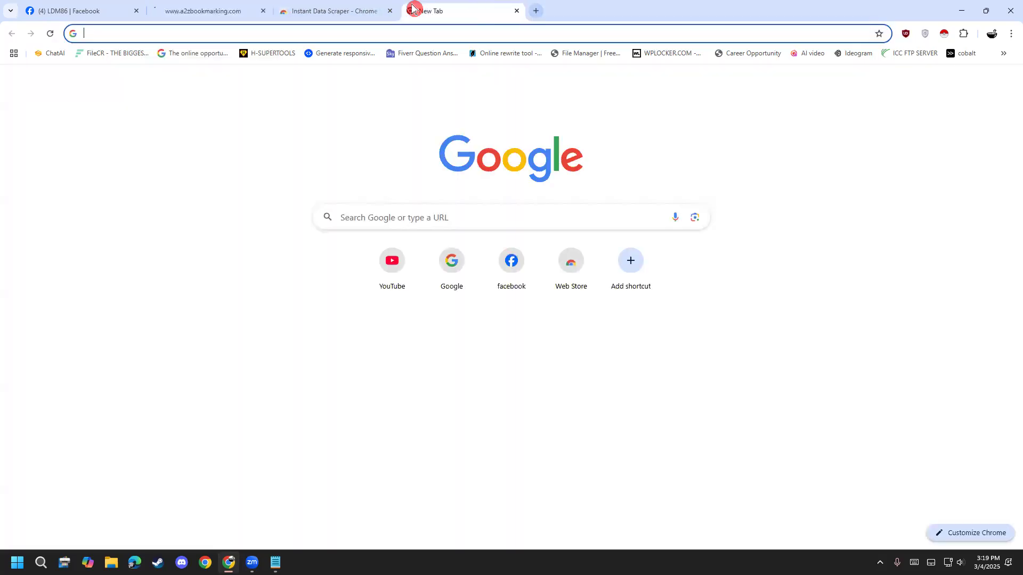
{"action": "type", "text": "a1"}
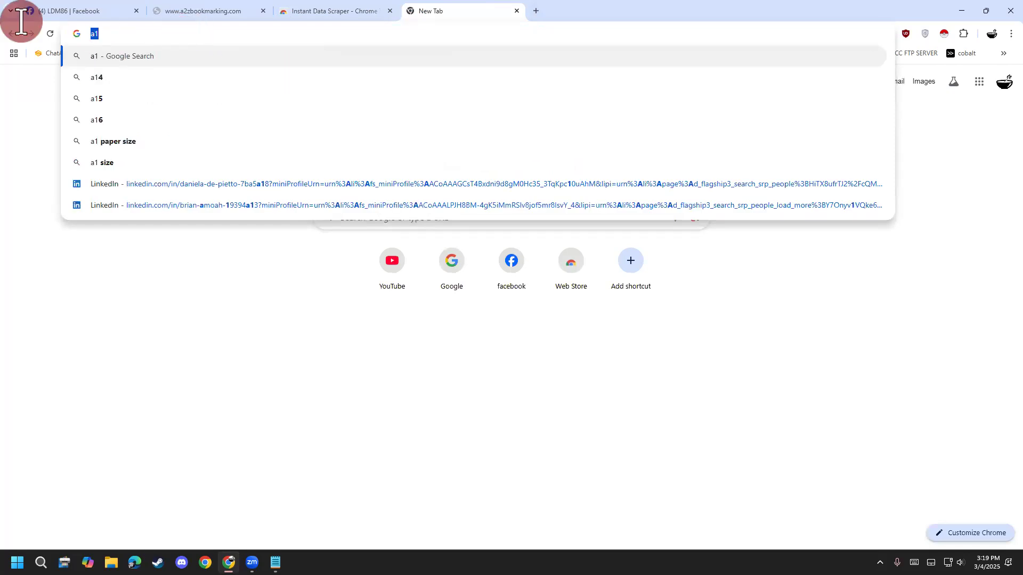
{"action": "key", "text": "BackSpace"}
{"action": "type", "text": "2"}
{"action": "left_click", "coordinate": [106, 60]}
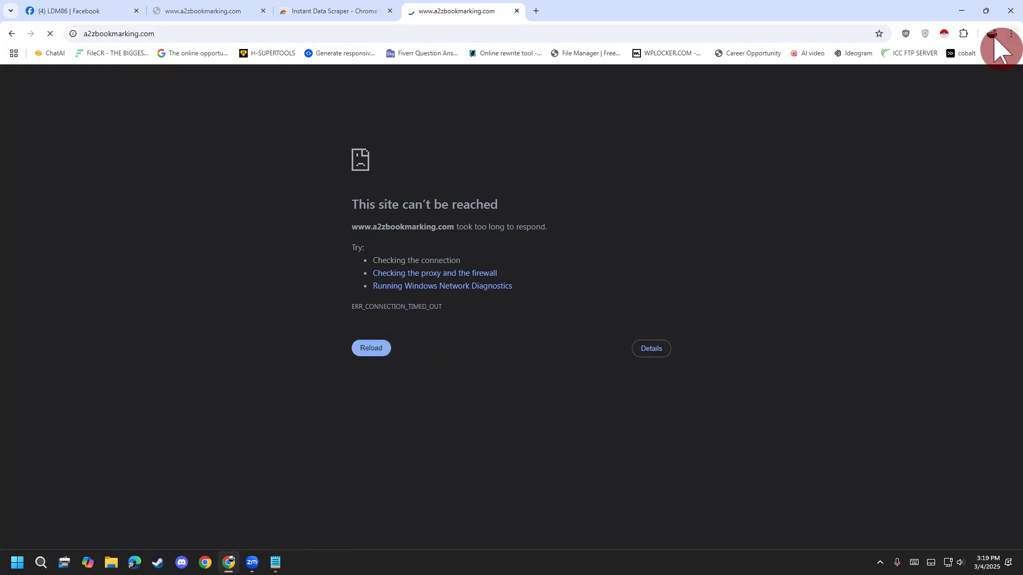
- Turn on the free VeePN extension's VPN with the Netherlands, Amsterdam server and reload the search-story page in its original tab
{"action": "left_click", "coordinate": [1012, 34]}
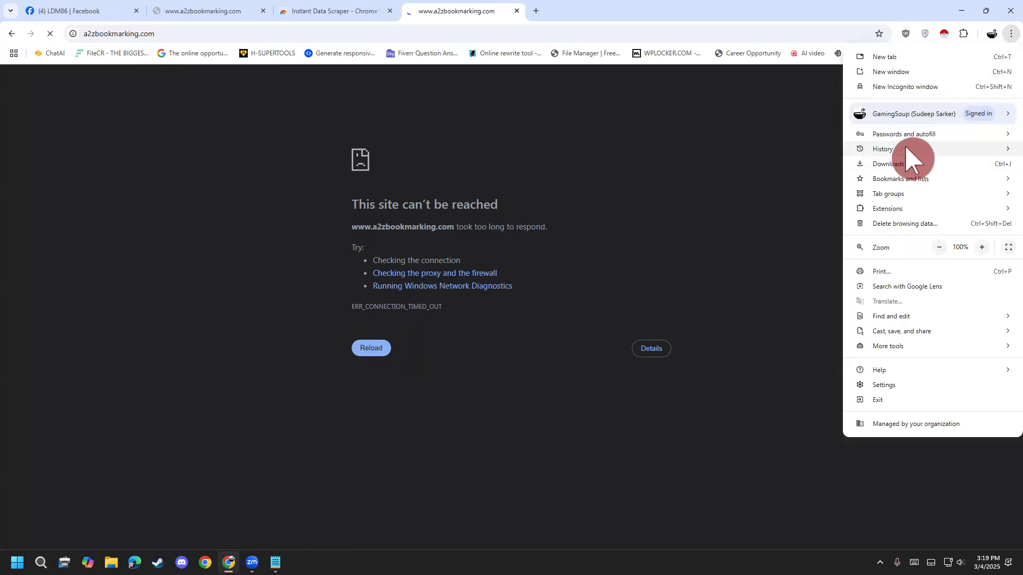
{"action": "left_click", "coordinate": [963, 33]}
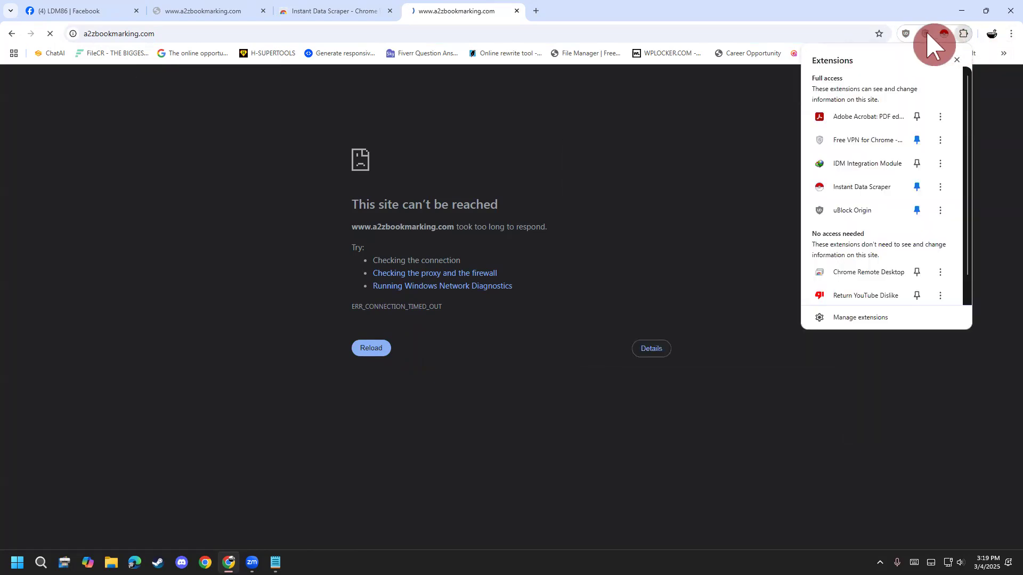
{"action": "left_click", "coordinate": [925, 34]}
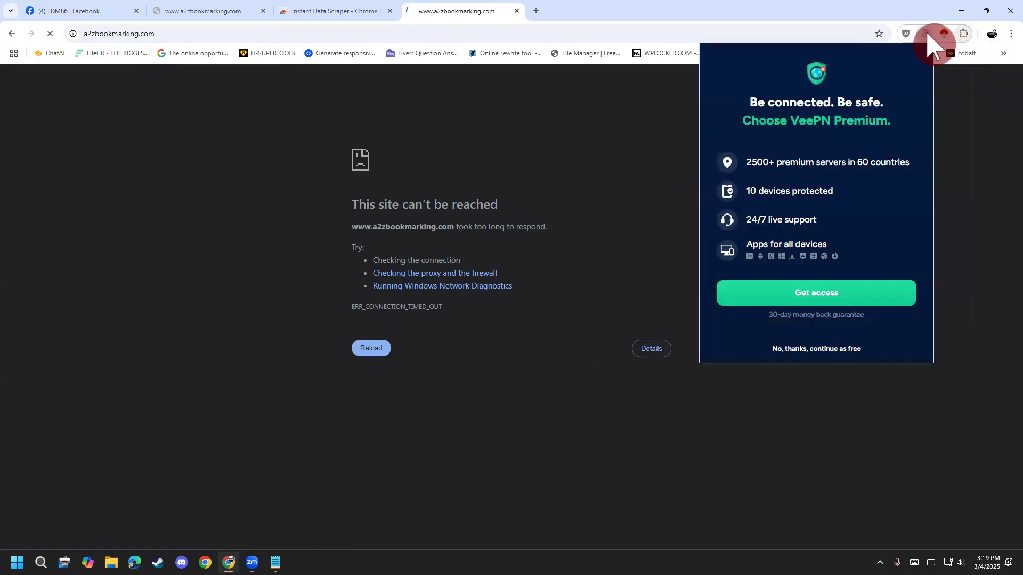
{"action": "left_click", "coordinate": [781, 352]}
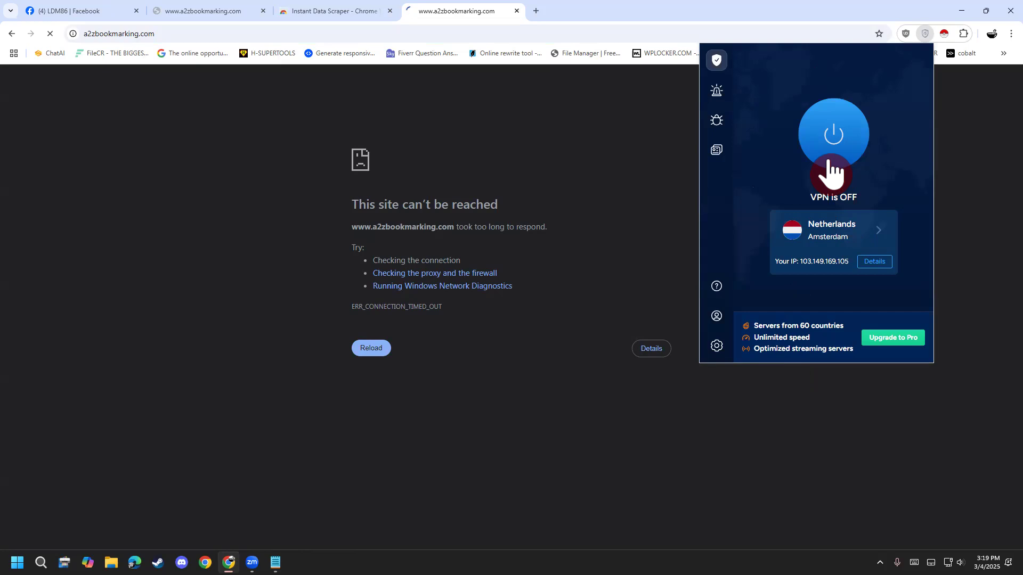
{"action": "left_click", "coordinate": [828, 161]}
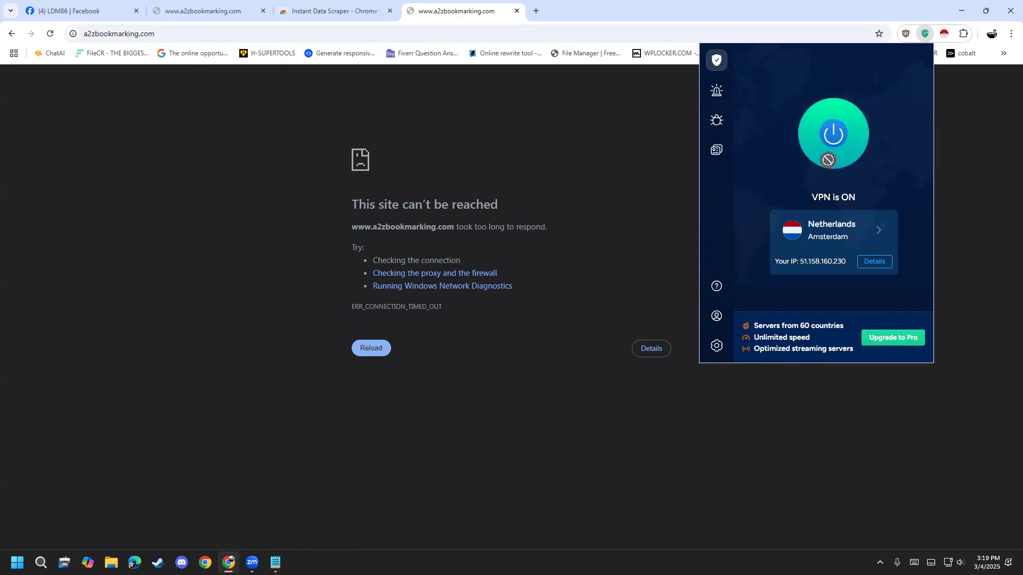
{"action": "left_click", "coordinate": [176, 12]}
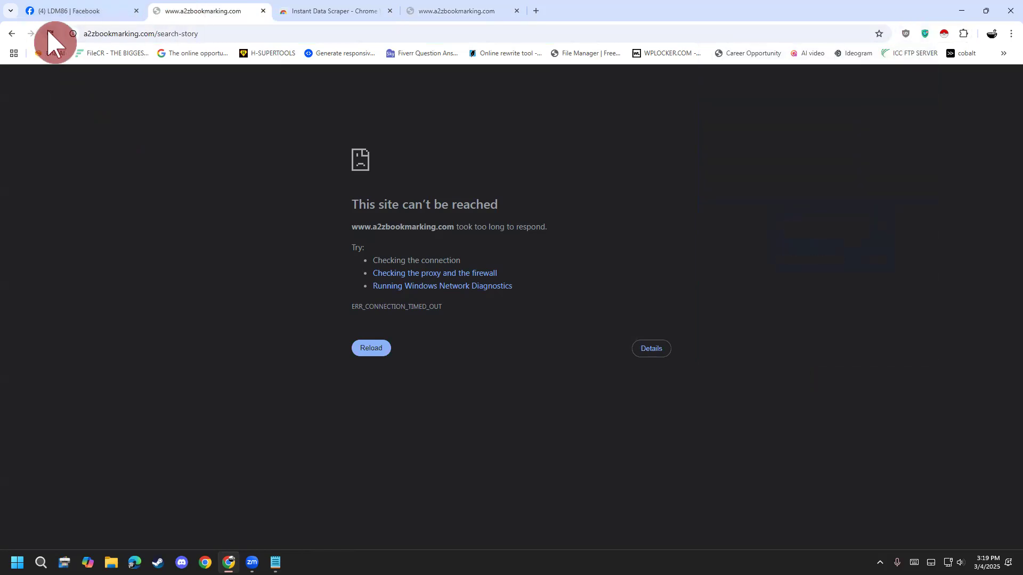
{"action": "left_click", "coordinate": [50, 33]}
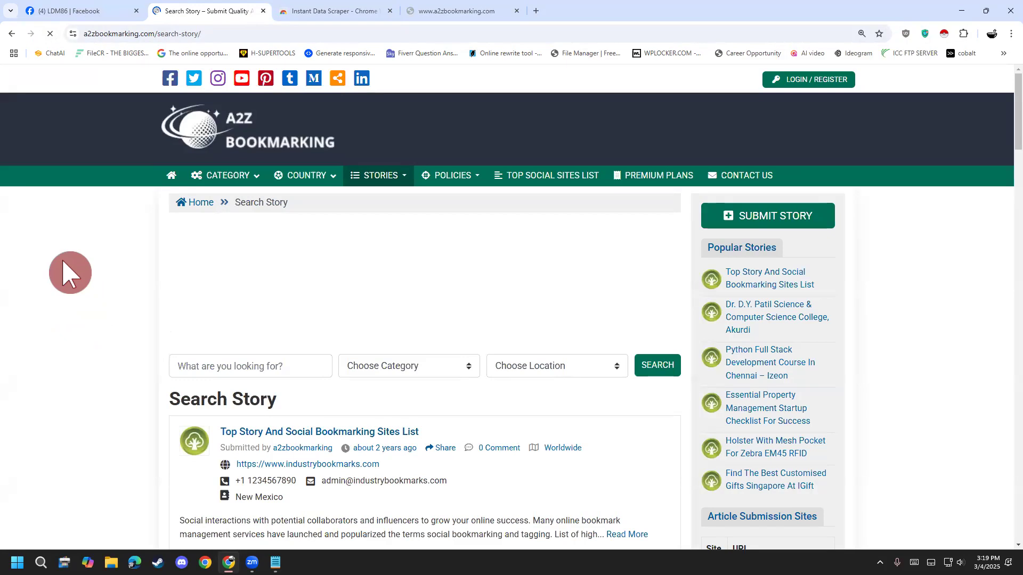
- Enter food as the story search keyword and choose the Food & Beverages category
{"action": "scroll", "coordinate": [83, 277], "scroll_direction": "down", "scroll_amount": 2}
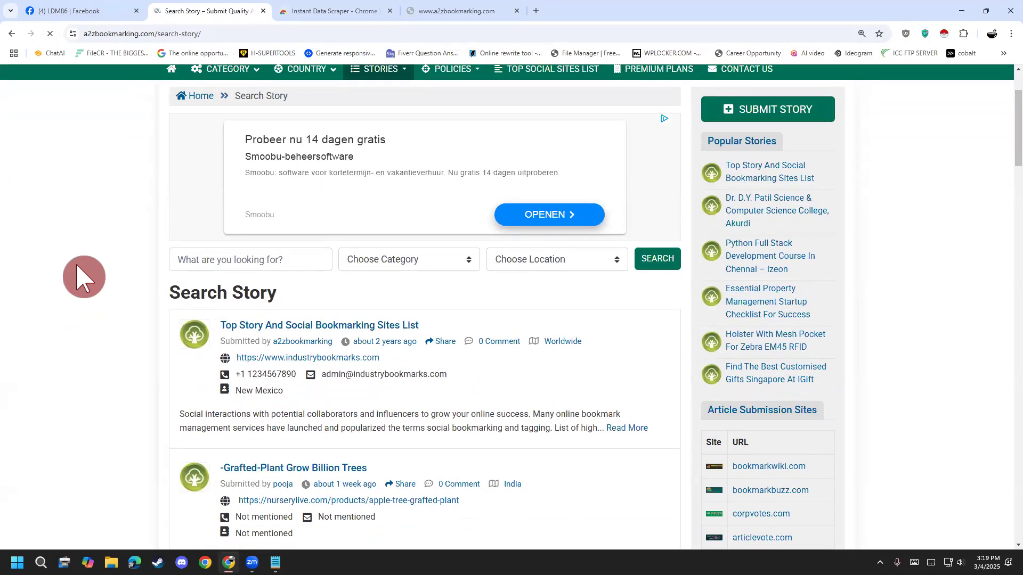
{"action": "scroll", "coordinate": [83, 277], "scroll_direction": "down", "scroll_amount": 1}
{"action": "left_click", "coordinate": [197, 206]}
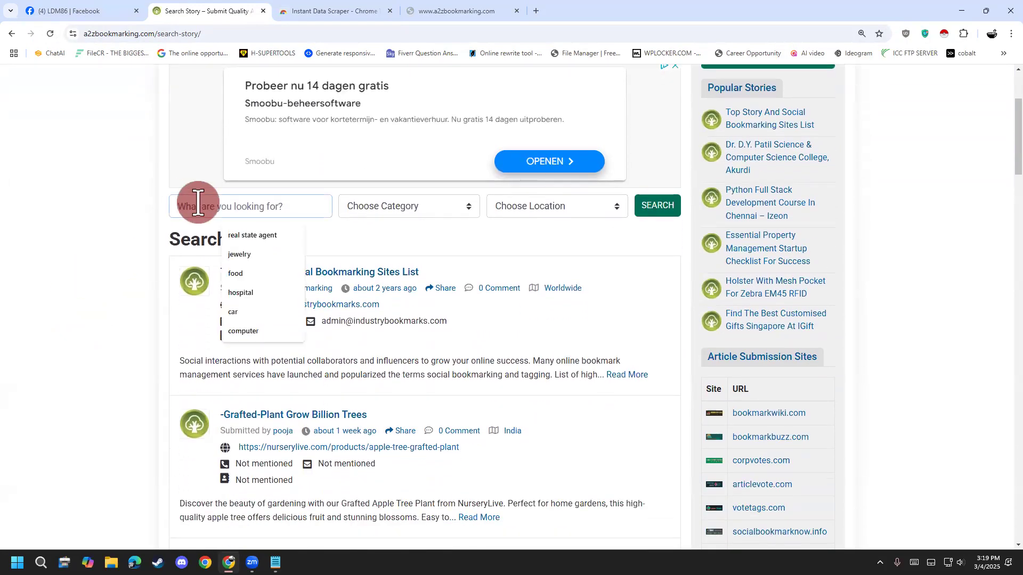
{"action": "type", "text": "food"}
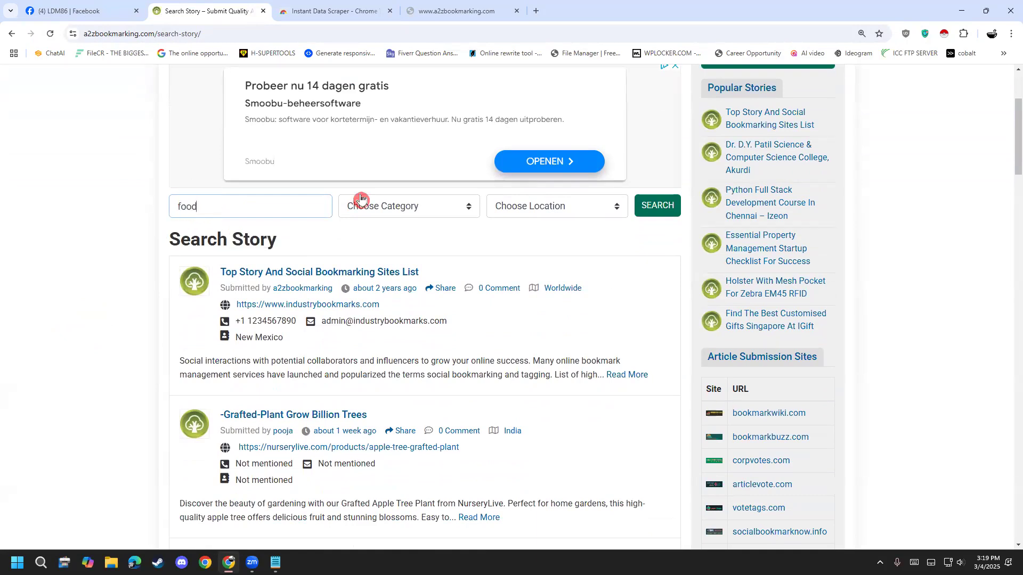
{"action": "left_click", "coordinate": [378, 201]}
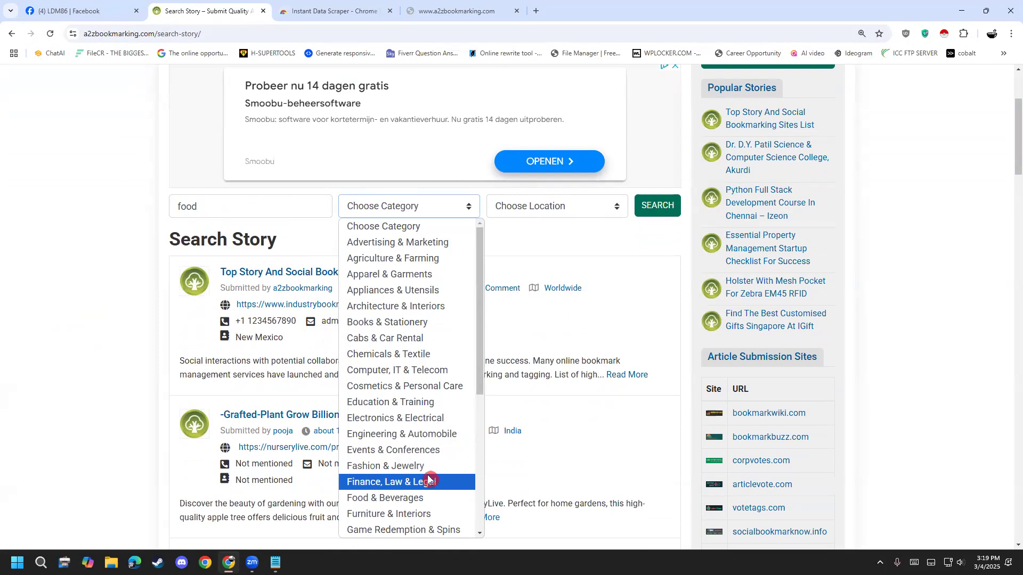
{"action": "left_click", "coordinate": [399, 499]}
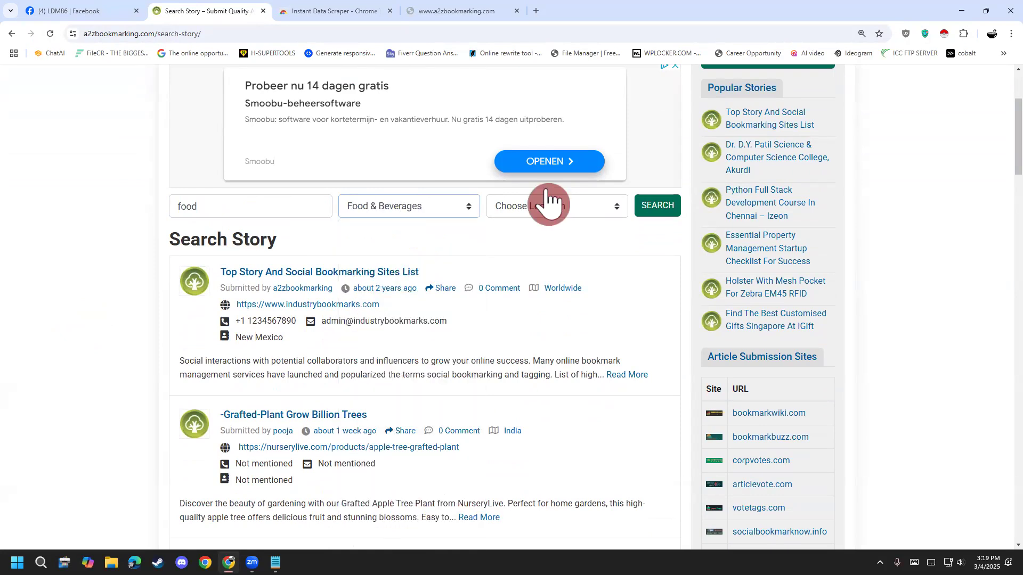
- Set the search location to United States of America and run the food story search
{"action": "left_click", "coordinate": [546, 207]}
{"action": "scroll", "coordinate": [560, 521], "scroll_direction": "down", "scroll_amount": 4}
{"action": "scroll", "coordinate": [557, 485], "scroll_direction": "down", "scroll_amount": 4}
{"action": "scroll", "coordinate": [557, 485], "scroll_direction": "down", "scroll_amount": 6}
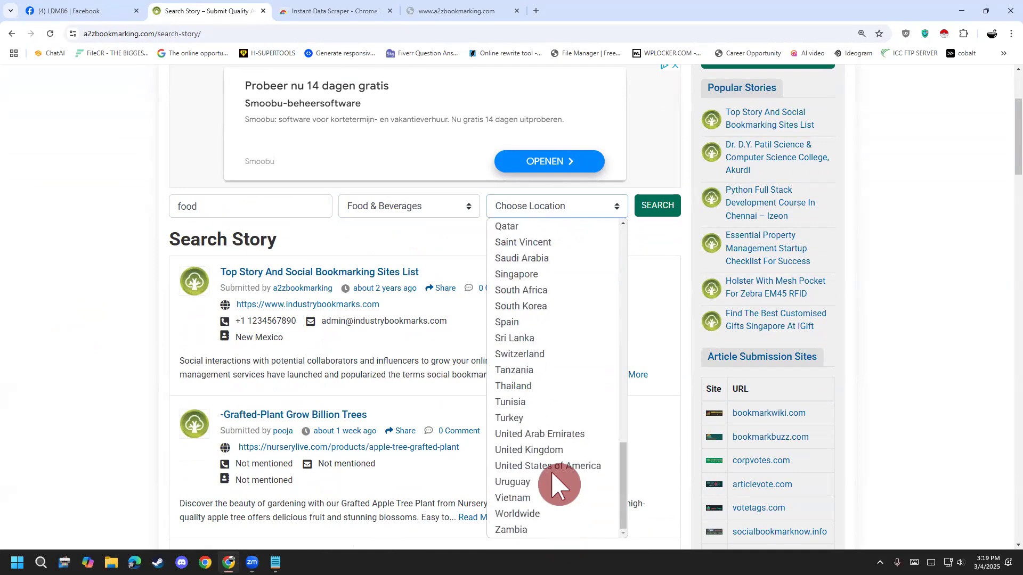
{"action": "left_click", "coordinate": [554, 467]}
{"action": "left_click", "coordinate": [655, 208]}
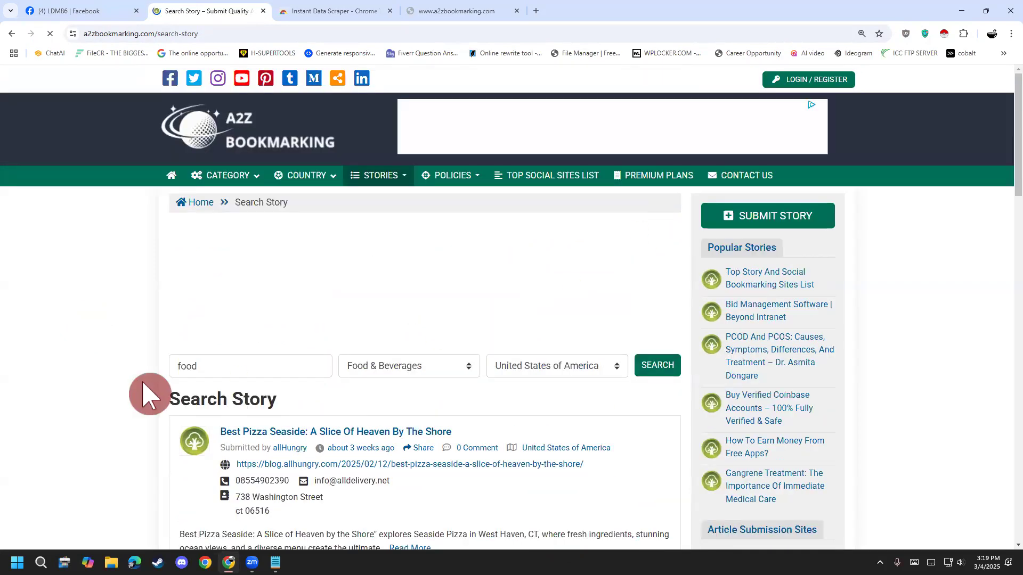
- Consent to the site's data-use request and review the food stories down to the listing count
{"action": "scroll", "coordinate": [155, 373], "scroll_direction": "down", "scroll_amount": 3}
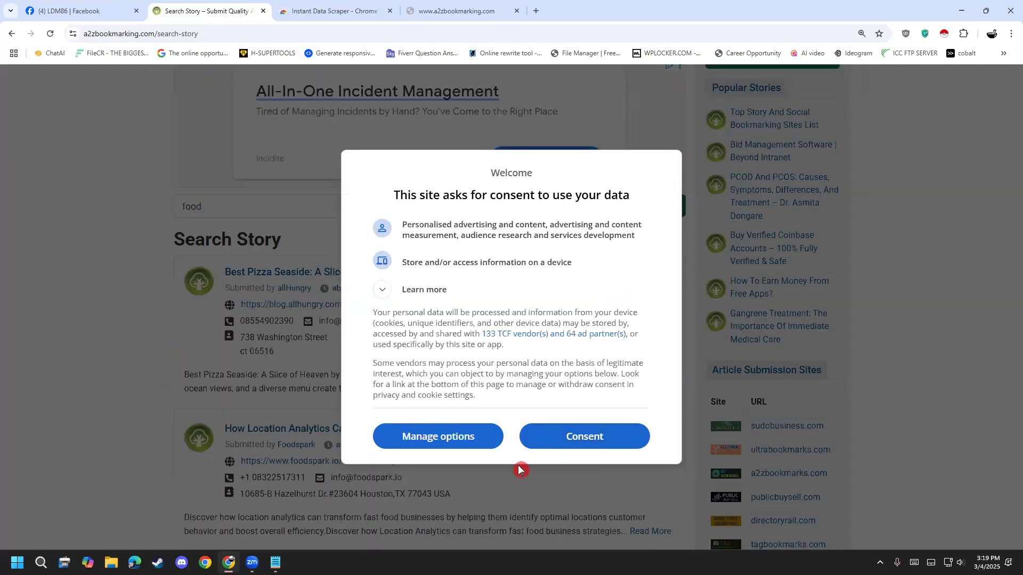
{"action": "left_click", "coordinate": [551, 445]}
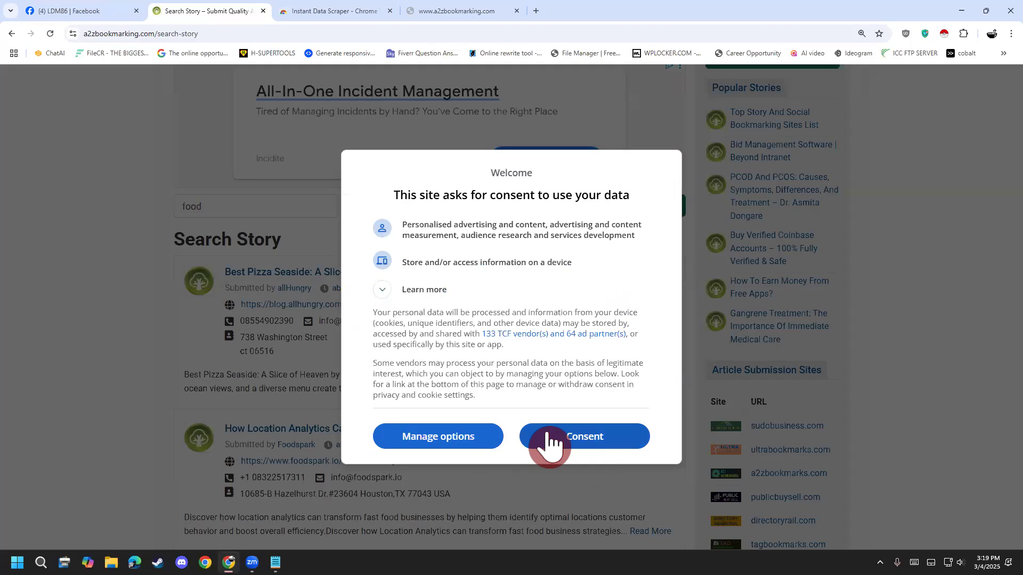
{"action": "left_click", "coordinate": [22, 459]}
{"action": "scroll", "coordinate": [71, 315], "scroll_direction": "down", "scroll_amount": 2}
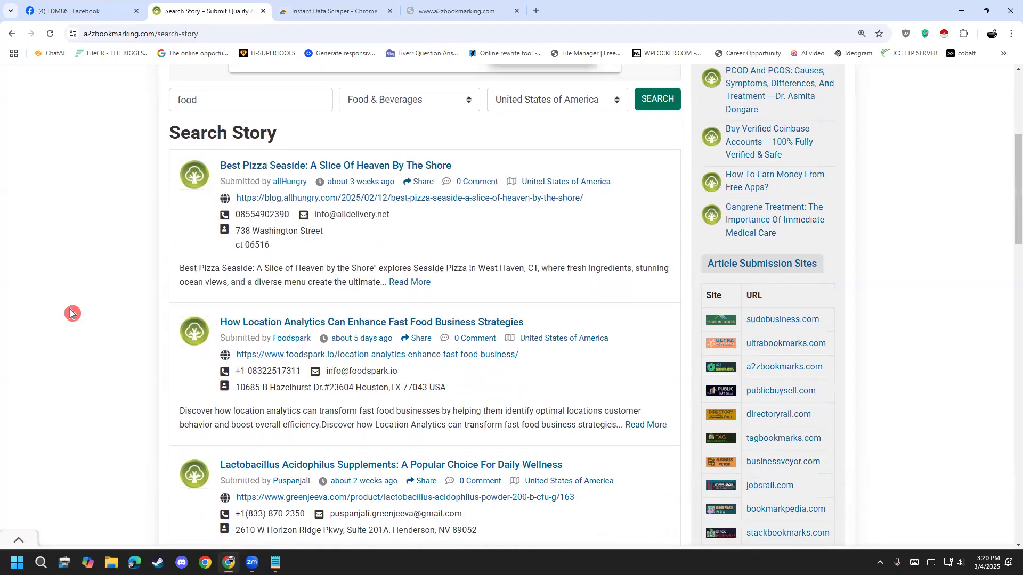
{"action": "scroll", "coordinate": [71, 315], "scroll_direction": "down", "scroll_amount": 10}
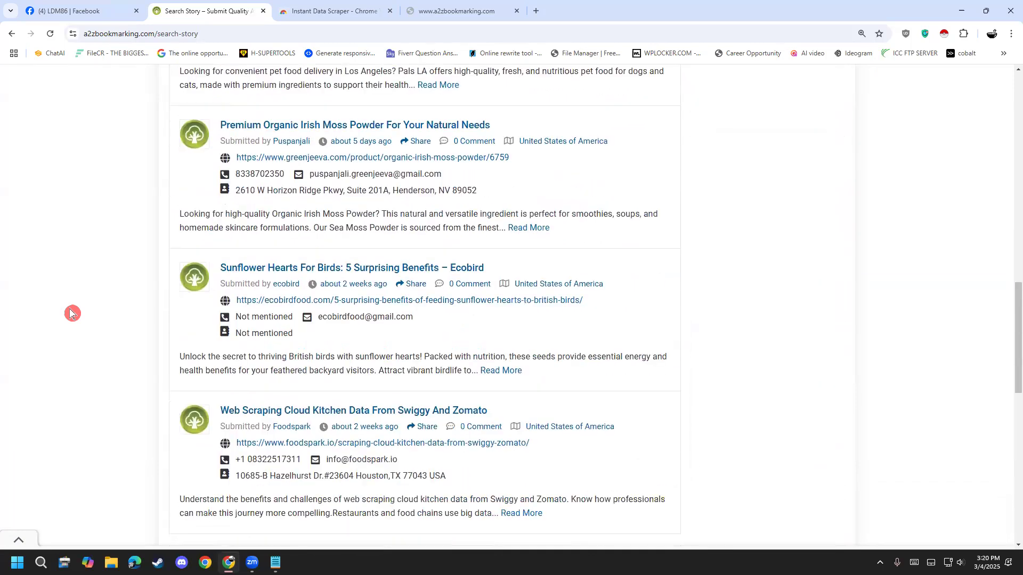
{"action": "scroll", "coordinate": [71, 314], "scroll_direction": "down", "scroll_amount": 3}
{"action": "left_click_drag", "start_coordinate": [218, 361], "coordinate": [156, 378]}
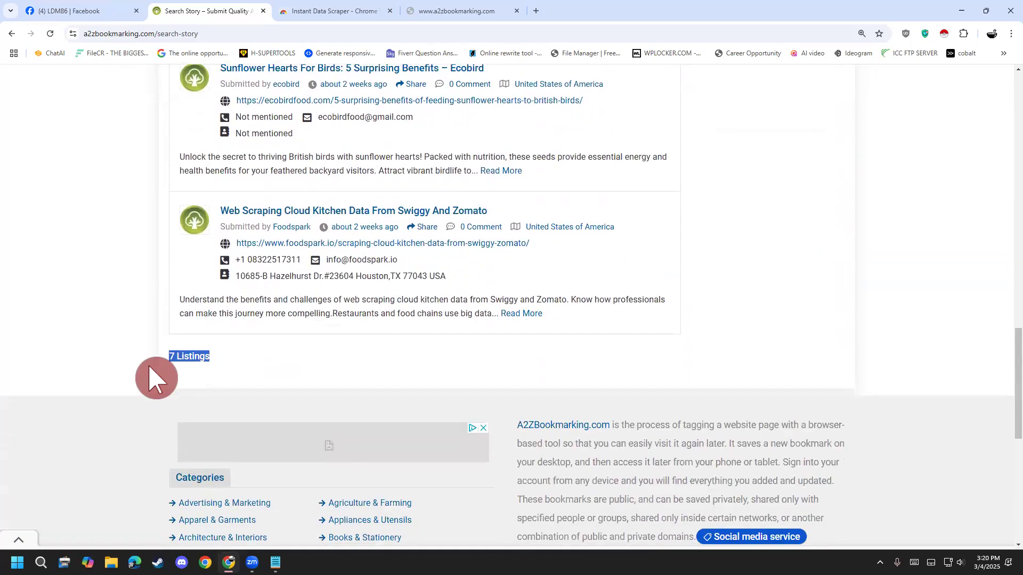
{"action": "left_click", "coordinate": [156, 378]}
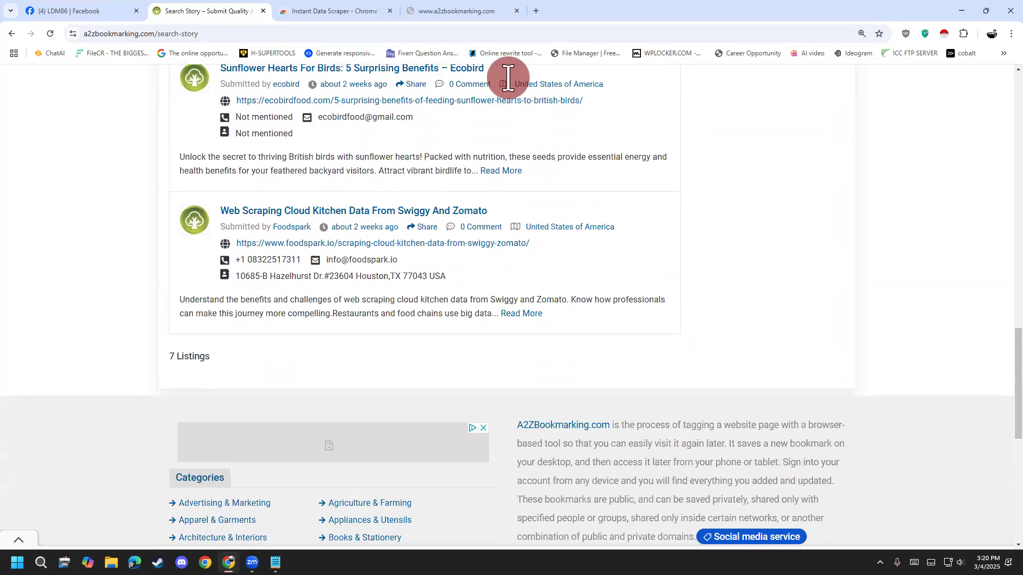
- Close the two extra browser tabs and launch Instant Data Scraper on the food search results page
{"action": "left_click", "coordinate": [390, 11]}
{"action": "left_click", "coordinate": [388, 8]}
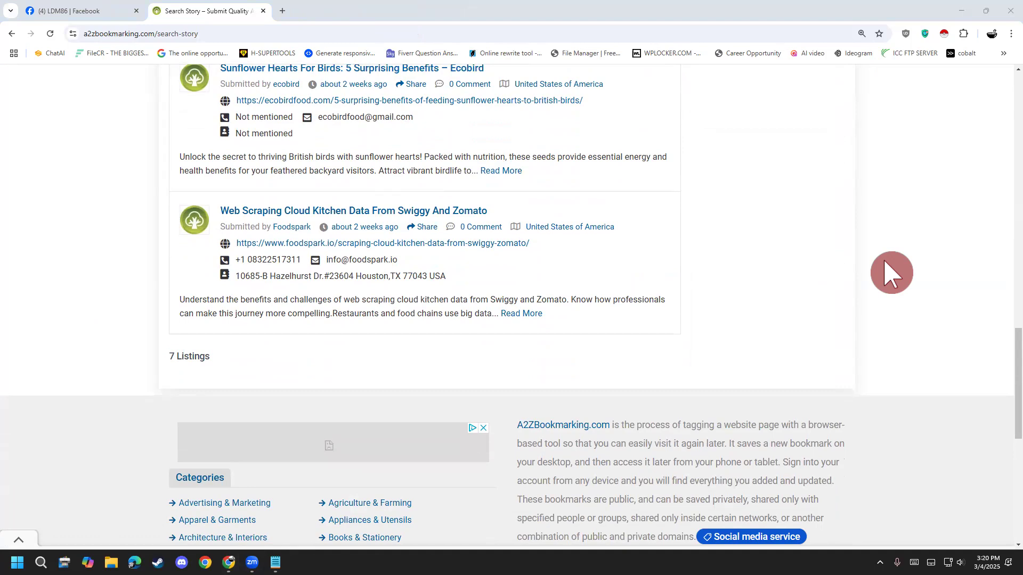
{"action": "scroll", "coordinate": [78, 413], "scroll_direction": "up", "scroll_amount": 6}
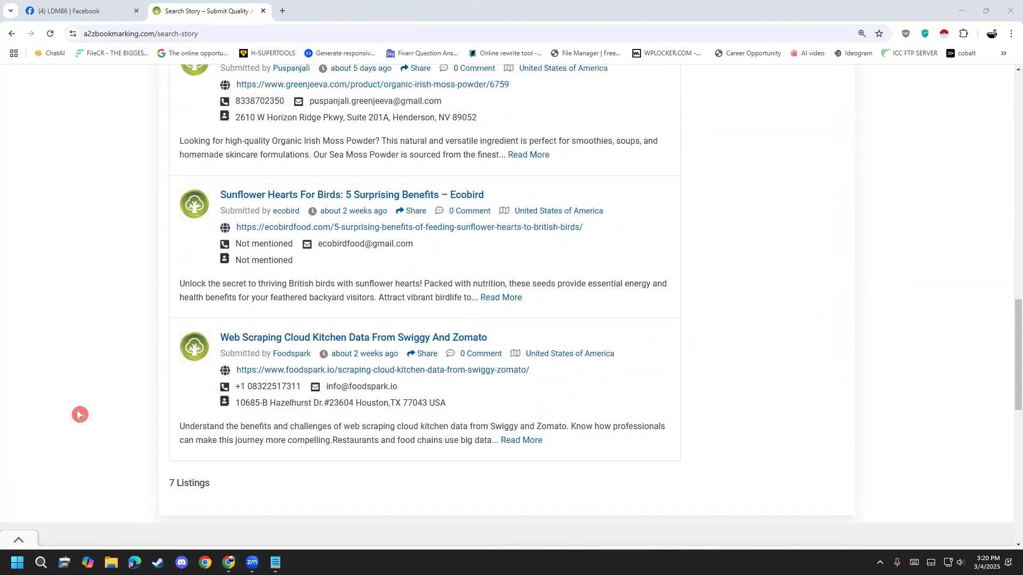
{"action": "scroll", "coordinate": [80, 411], "scroll_direction": "up", "scroll_amount": 10}
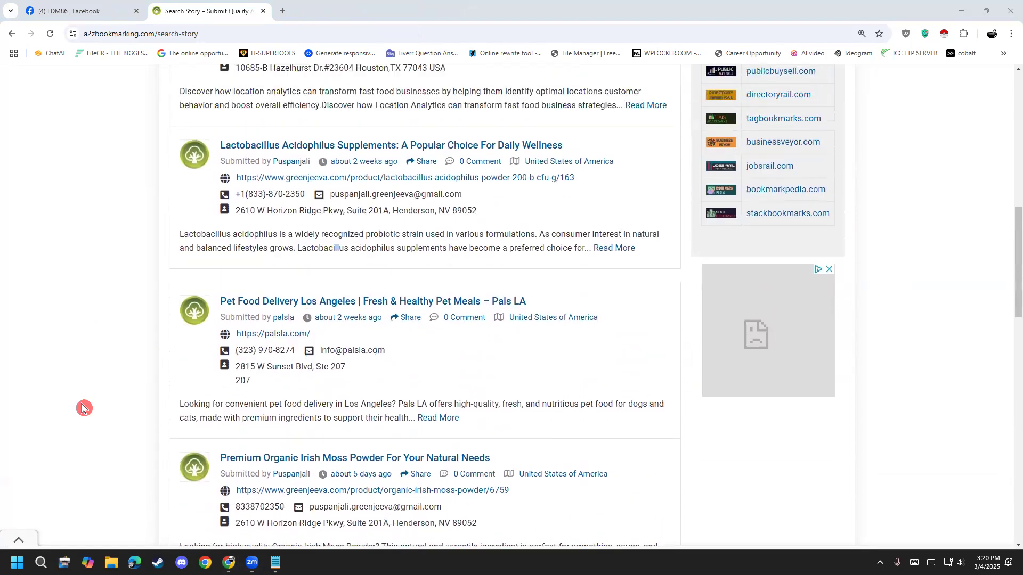
{"action": "scroll", "coordinate": [82, 409], "scroll_direction": "up", "scroll_amount": 2}
{"action": "scroll", "coordinate": [83, 409], "scroll_direction": "down", "scroll_amount": 3}
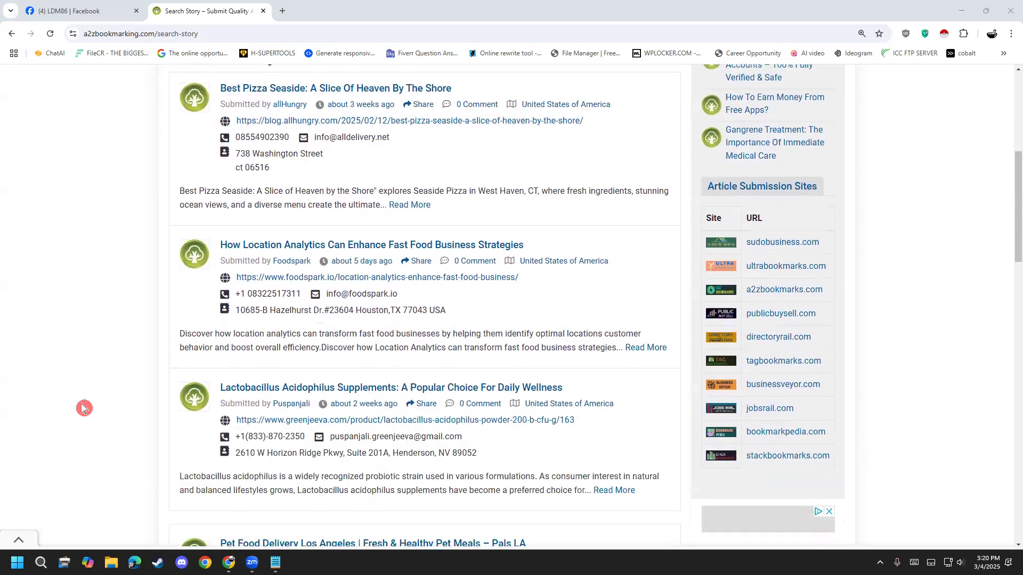
{"action": "scroll", "coordinate": [83, 409], "scroll_direction": "down", "scroll_amount": 1}
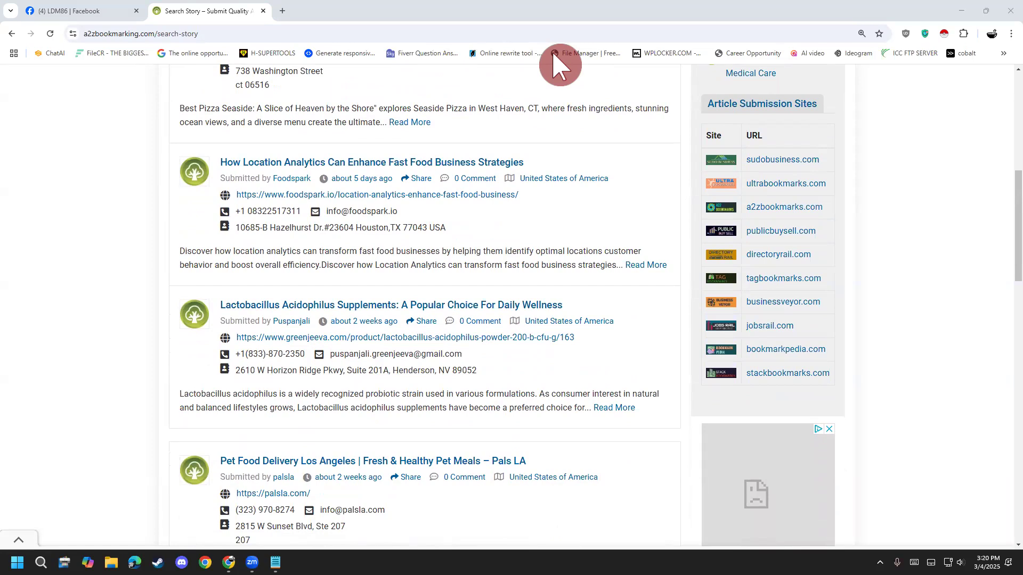
{"action": "left_click", "coordinate": [949, 36]}
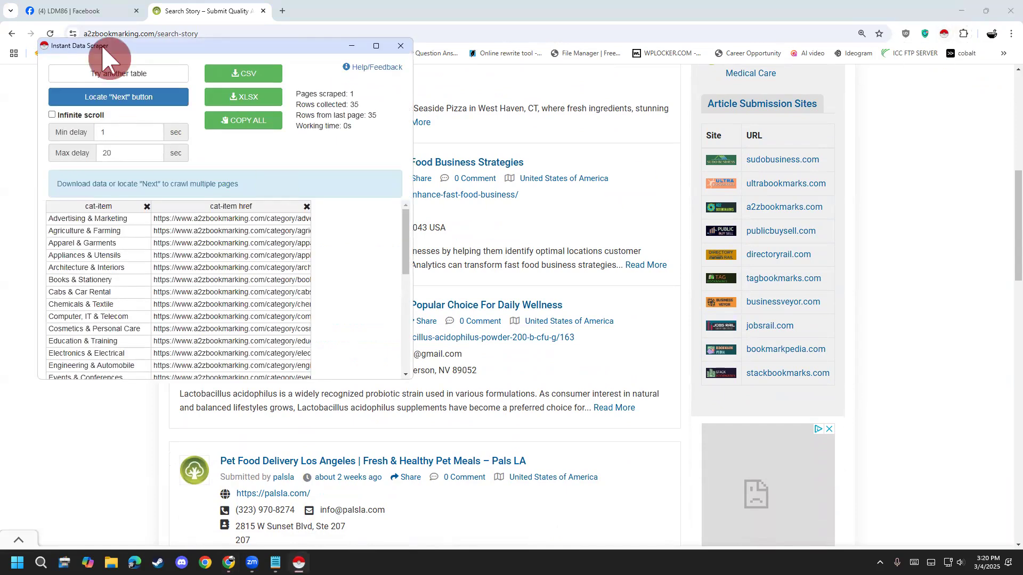
- Compare the scraper's detected table with the page's story listings and the highlighted Categories block
{"action": "scroll", "coordinate": [205, 259], "scroll_direction": "up", "scroll_amount": 1}
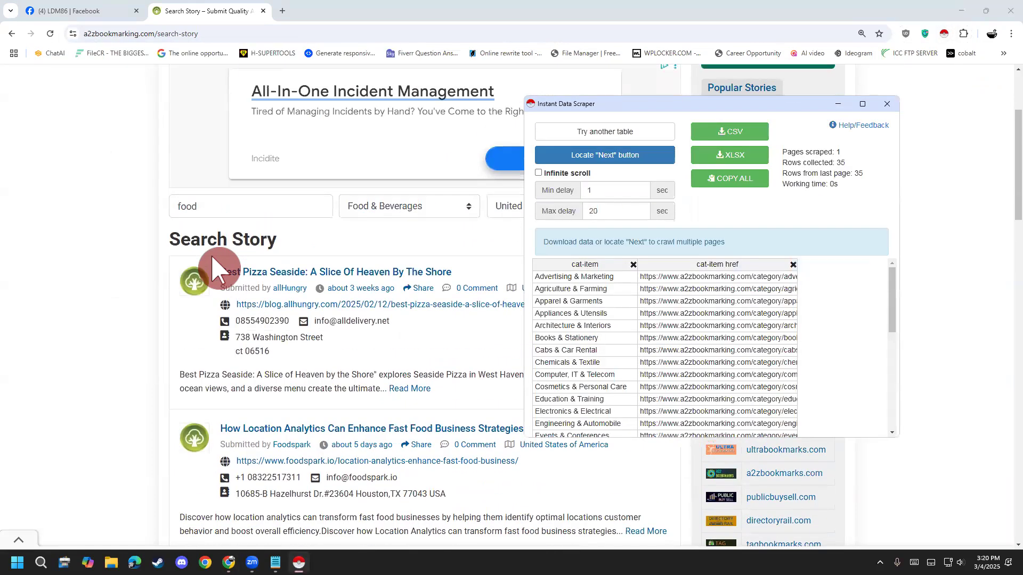
{"action": "scroll", "coordinate": [207, 258], "scroll_direction": "down", "scroll_amount": 1}
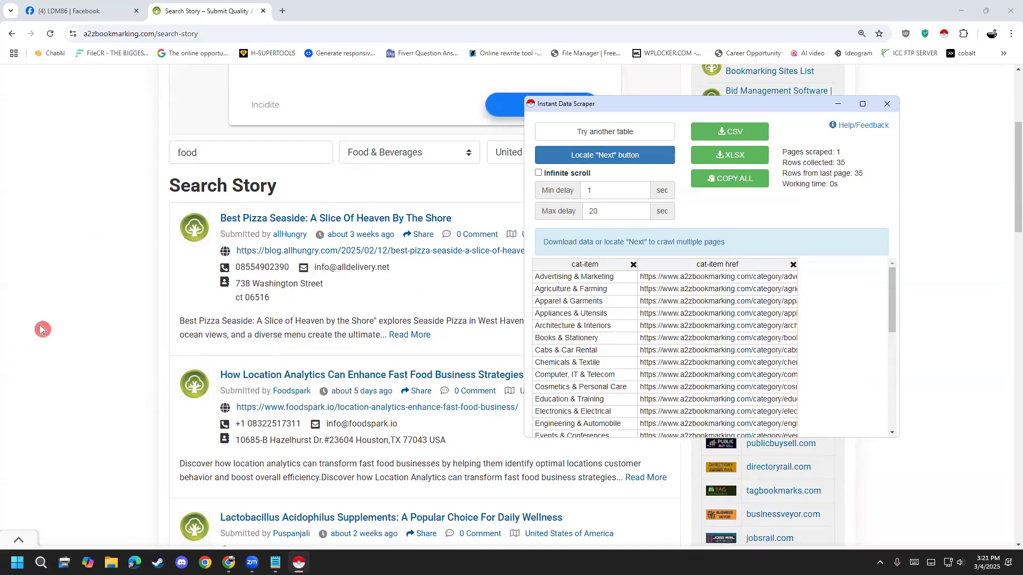
{"action": "scroll", "coordinate": [40, 327], "scroll_direction": "down", "scroll_amount": 4}
{"action": "scroll", "coordinate": [41, 328], "scroll_direction": "down", "scroll_amount": 15}
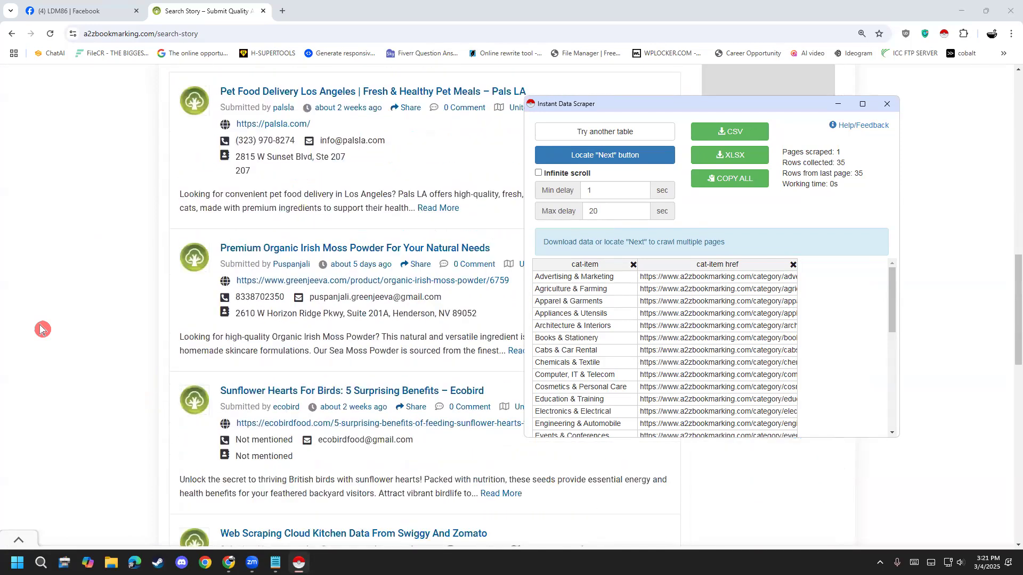
{"action": "scroll", "coordinate": [41, 329], "scroll_direction": "down", "scroll_amount": 4}
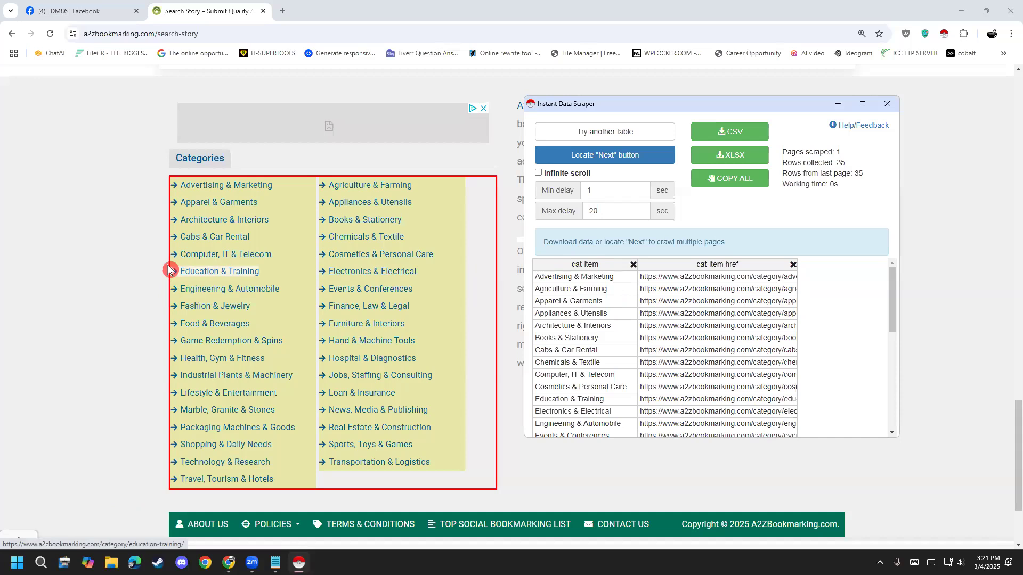
{"action": "scroll", "coordinate": [643, 373], "scroll_direction": "down", "scroll_amount": 2}
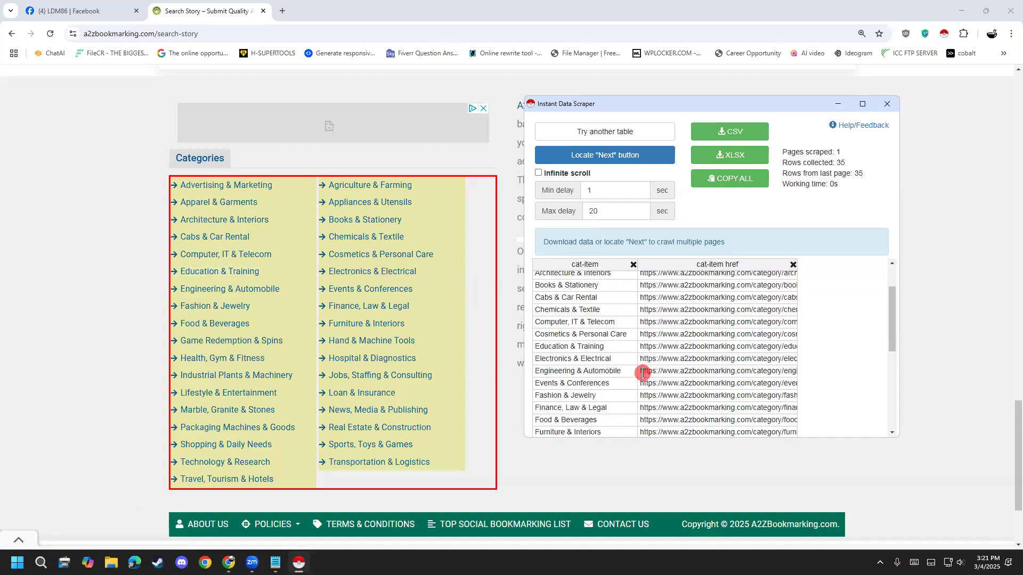
{"action": "scroll", "coordinate": [642, 371], "scroll_direction": "up", "scroll_amount": 2}
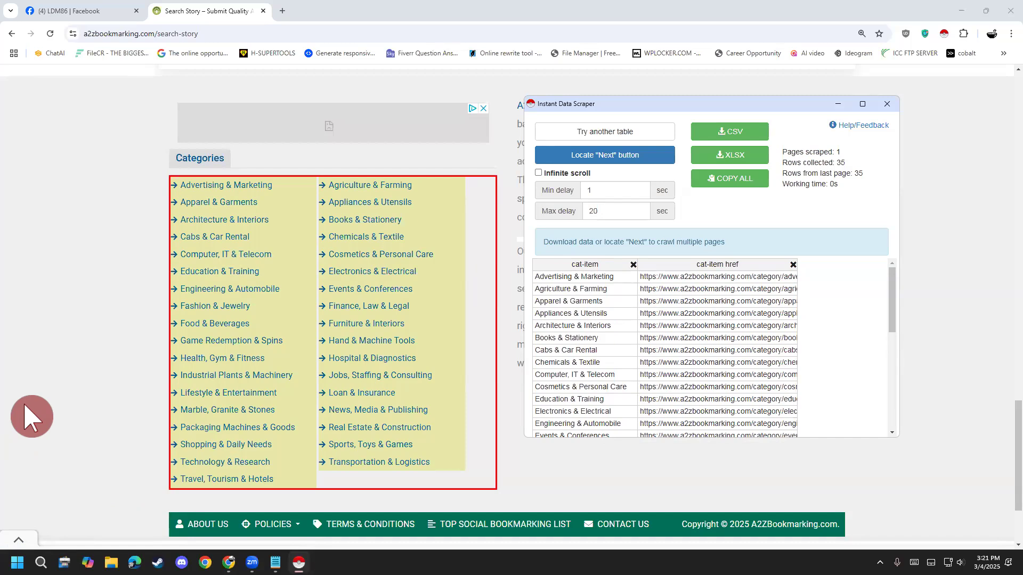
{"action": "scroll", "coordinate": [31, 417], "scroll_direction": "up", "scroll_amount": 2}
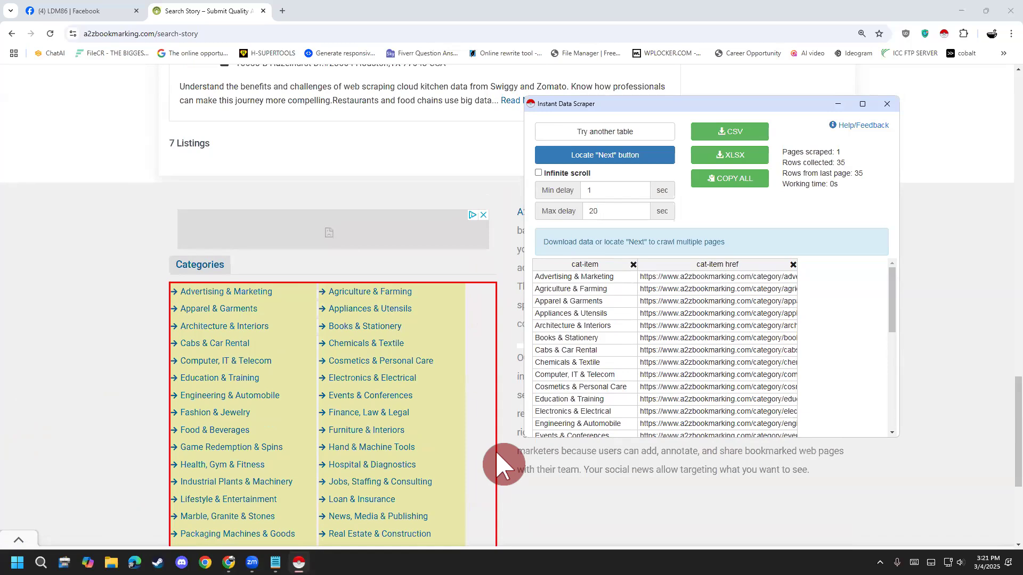
{"action": "scroll", "coordinate": [479, 442], "scroll_direction": "up", "scroll_amount": 4}
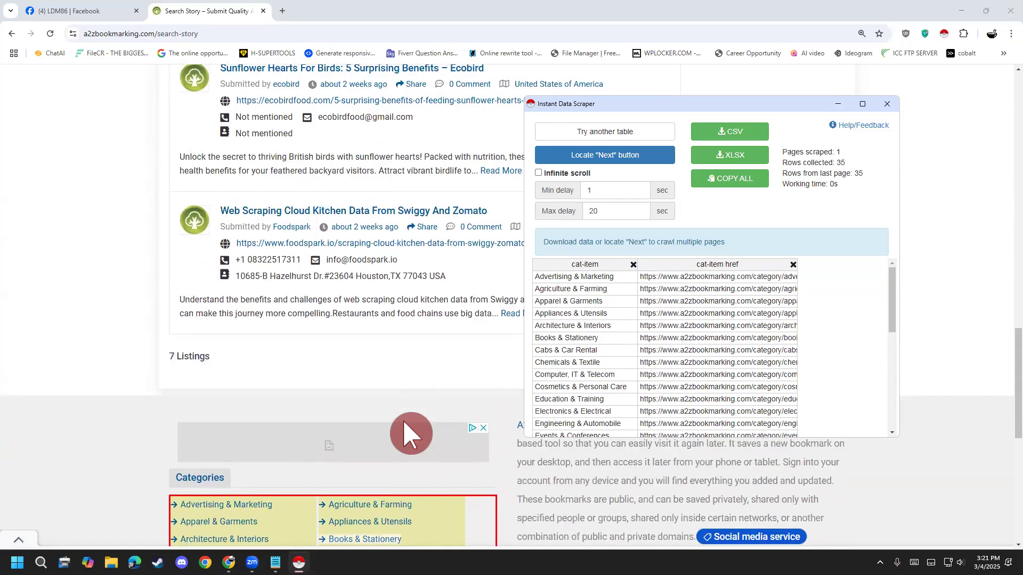
{"action": "scroll", "coordinate": [352, 535], "scroll_direction": "up", "scroll_amount": 15}
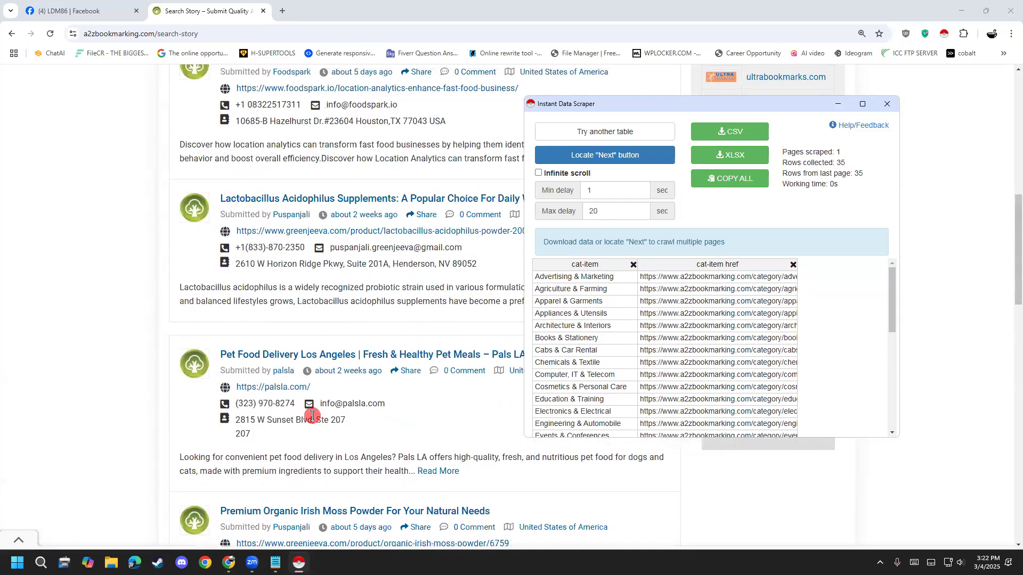
{"action": "scroll", "coordinate": [306, 405], "scroll_direction": "up", "scroll_amount": 6}
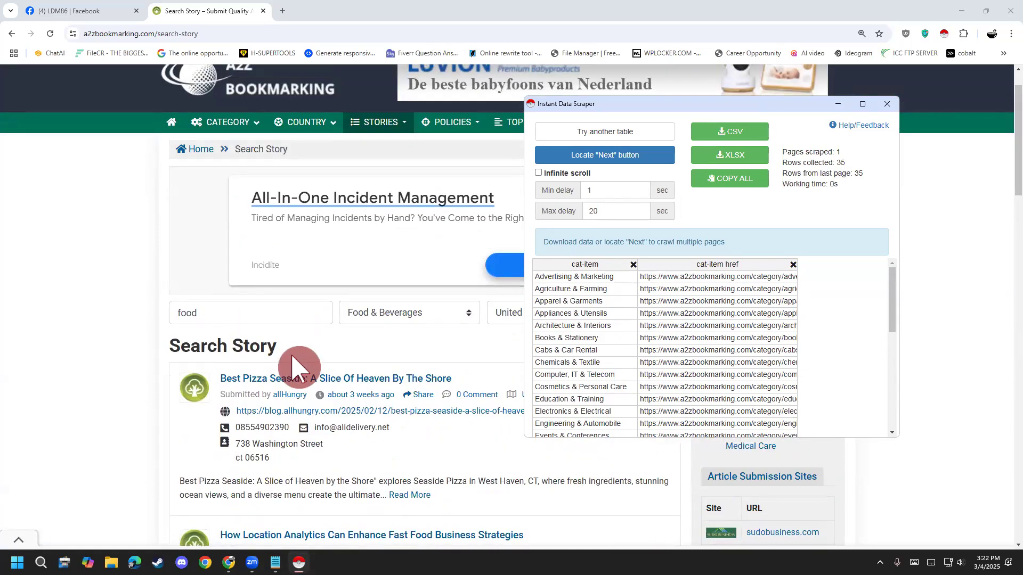
{"action": "scroll", "coordinate": [298, 367], "scroll_direction": "down", "scroll_amount": 4}
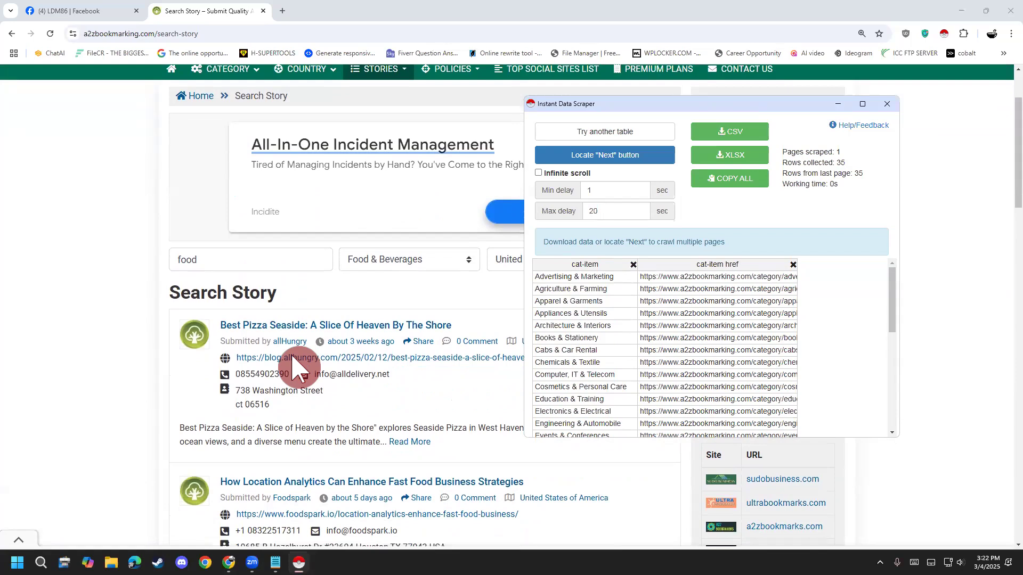
- Switch through the detected tables until the food story listings are selected, and inspect their entry-title and byline columns
{"action": "left_click", "coordinate": [621, 134]}
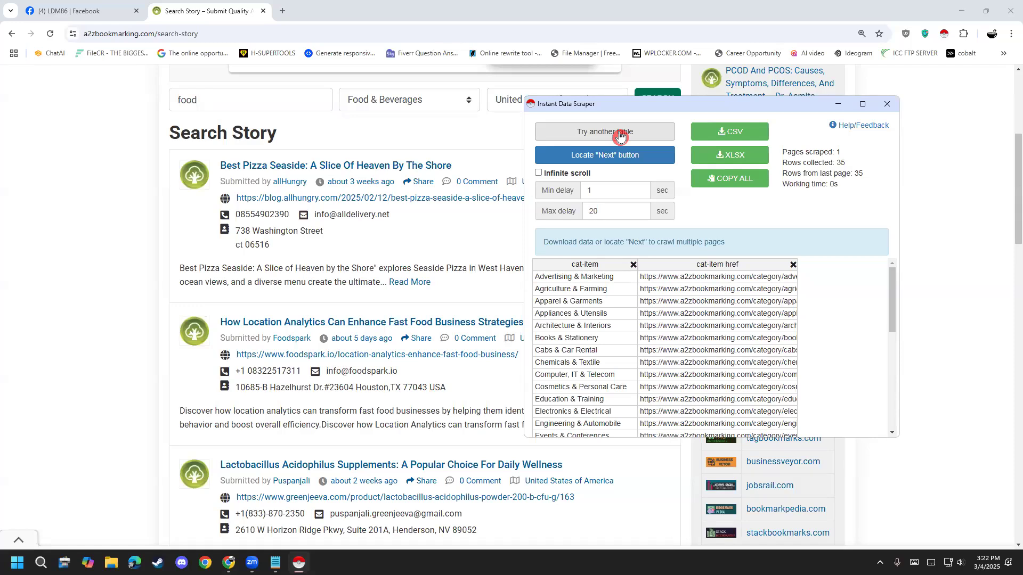
{"action": "left_click", "coordinate": [619, 136]}
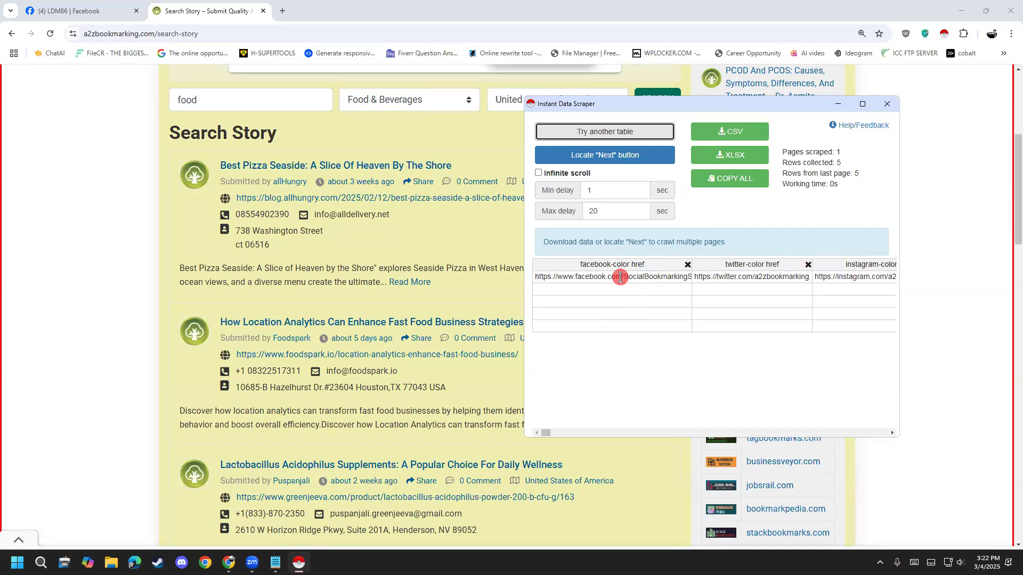
{"action": "left_click", "coordinate": [583, 142]}
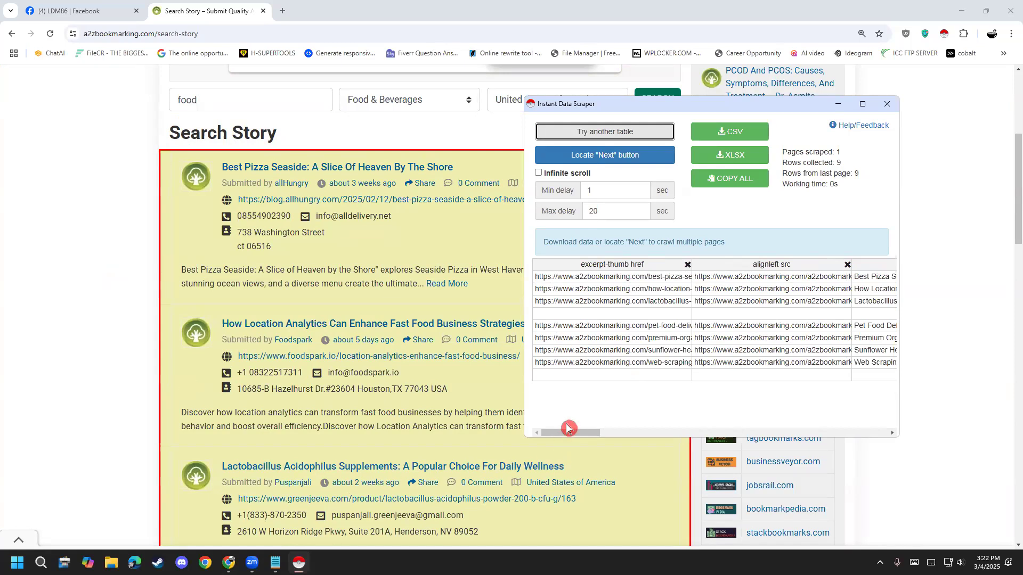
{"action": "left_click_drag", "start_coordinate": [694, 105], "coordinate": [650, 102]}
{"action": "left_click_drag", "start_coordinate": [527, 429], "coordinate": [575, 428]}
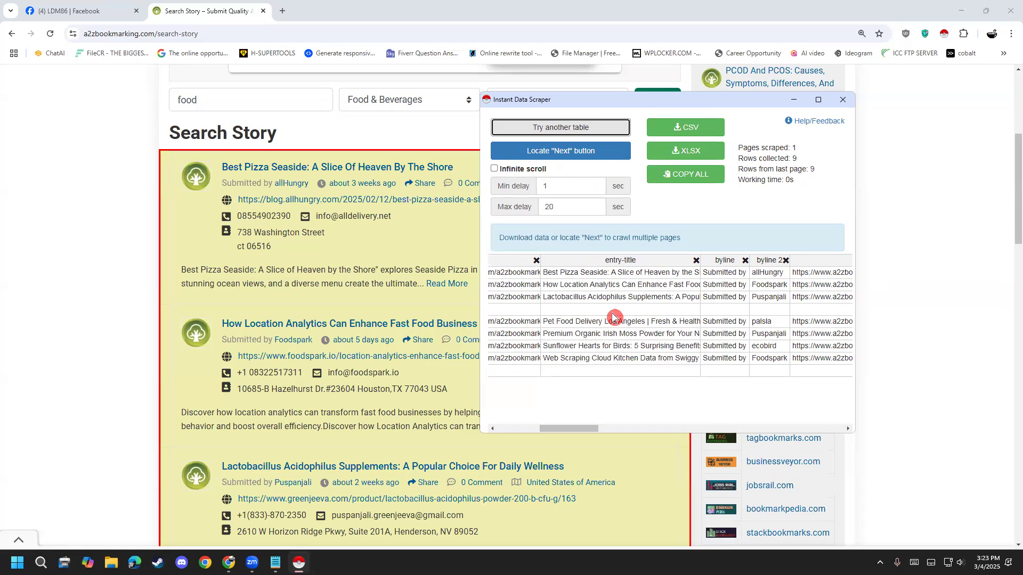
- Turn the scraper's Infinite scroll option on and back off
{"action": "left_click", "coordinate": [515, 175]}
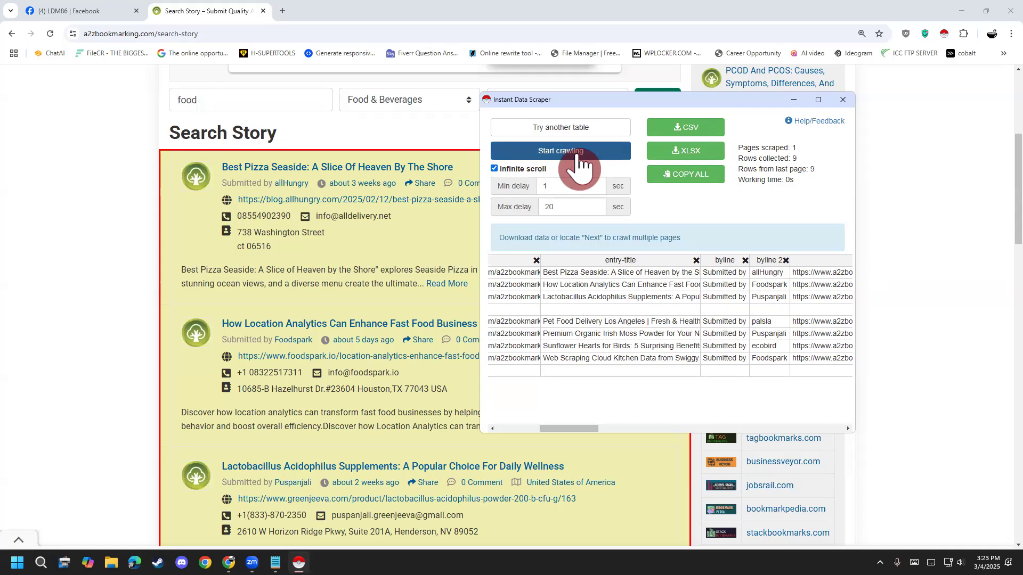
{"action": "left_click", "coordinate": [533, 168]}
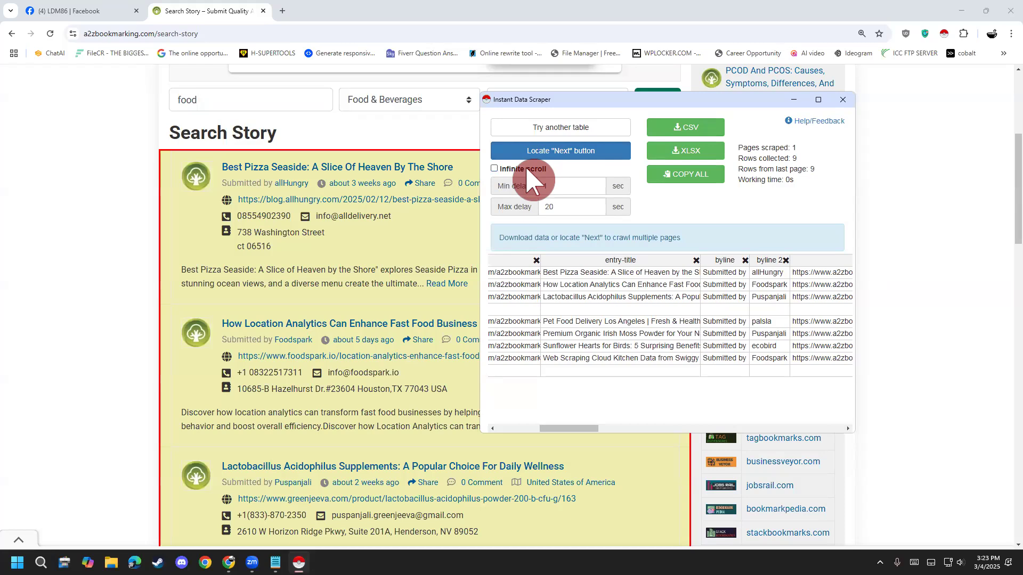
- Turn on Infinite scroll, crawl the food listings page, and stop the crawl once the end of the page is reached
{"action": "left_click", "coordinate": [528, 175]}
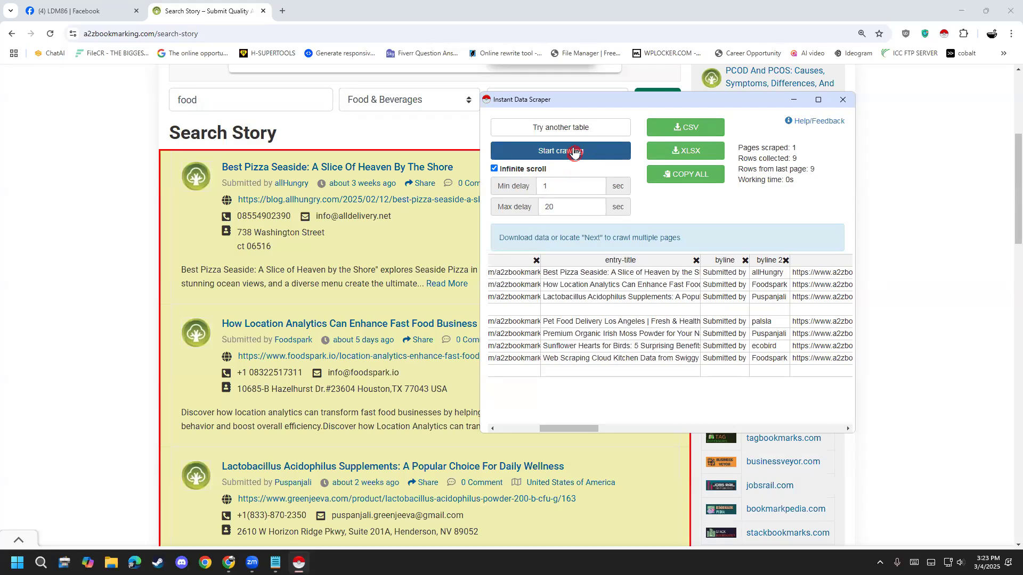
{"action": "left_click", "coordinate": [574, 152]}
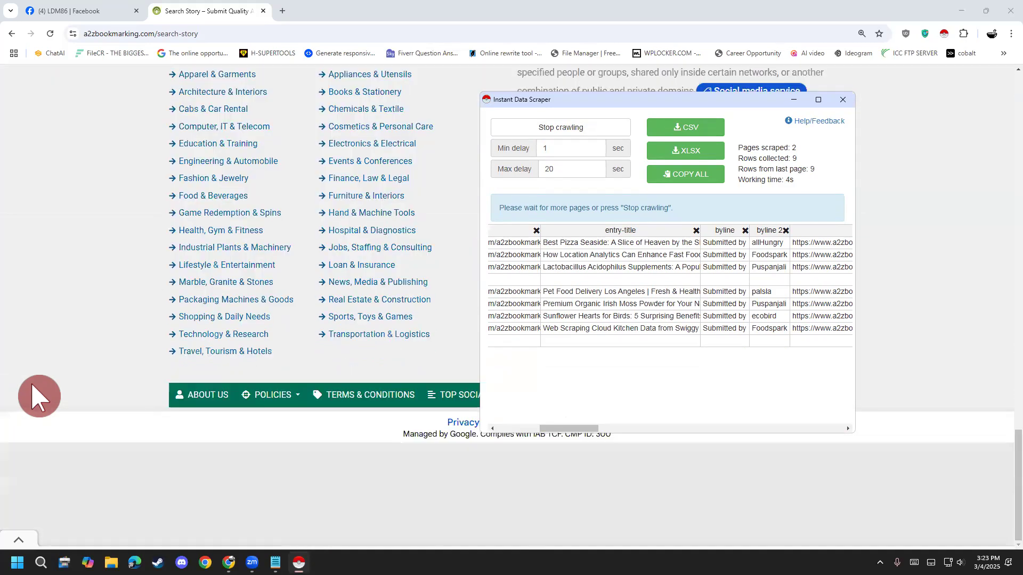
{"action": "left_click", "coordinate": [535, 134]}
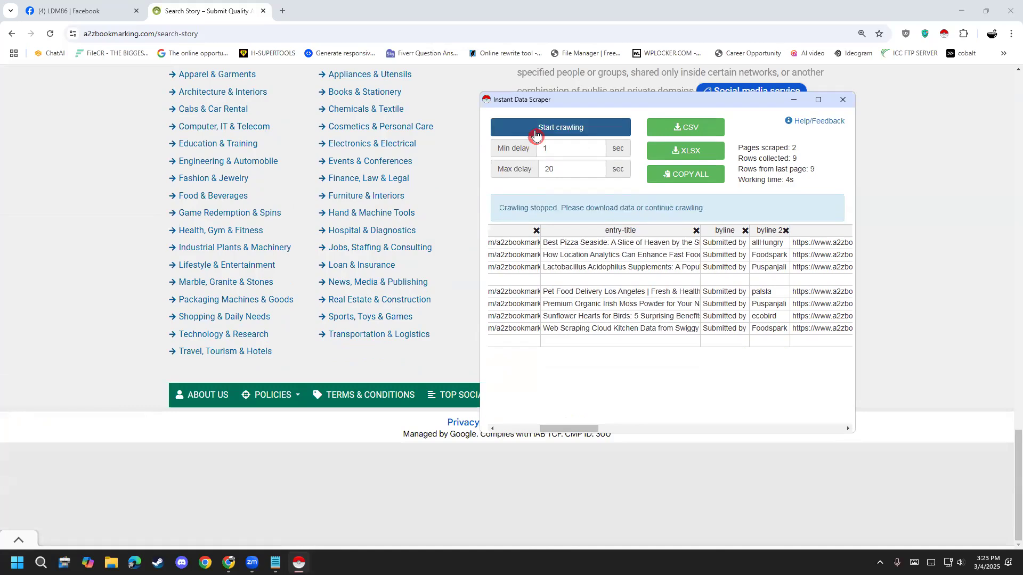
{"action": "scroll", "coordinate": [19, 405], "scroll_direction": "up", "scroll_amount": 12}
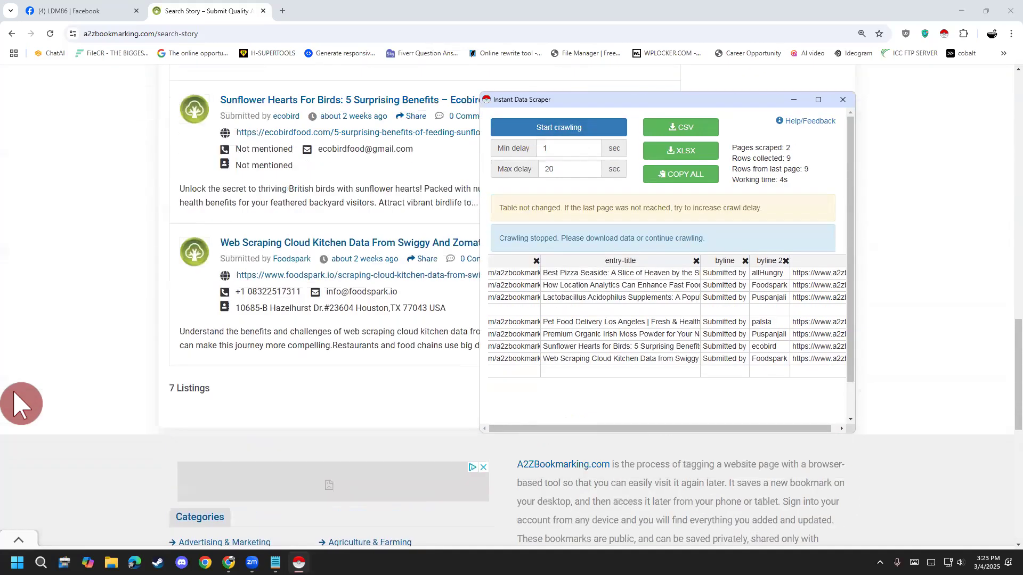
{"action": "scroll", "coordinate": [19, 404], "scroll_direction": "up", "scroll_amount": 10}
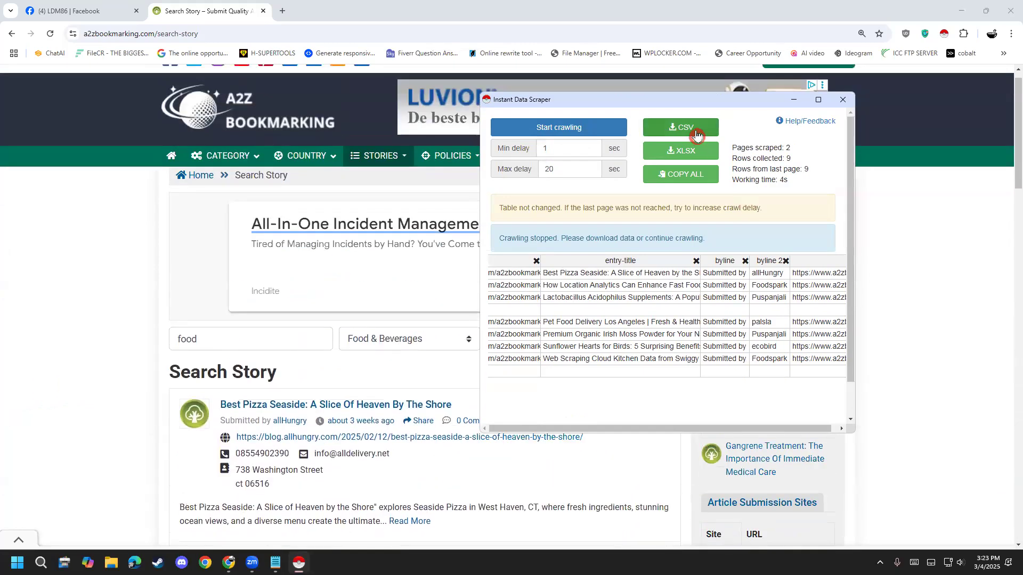
{"action": "left_click", "coordinate": [697, 151]}
{"action": "left_click", "coordinate": [697, 136]}
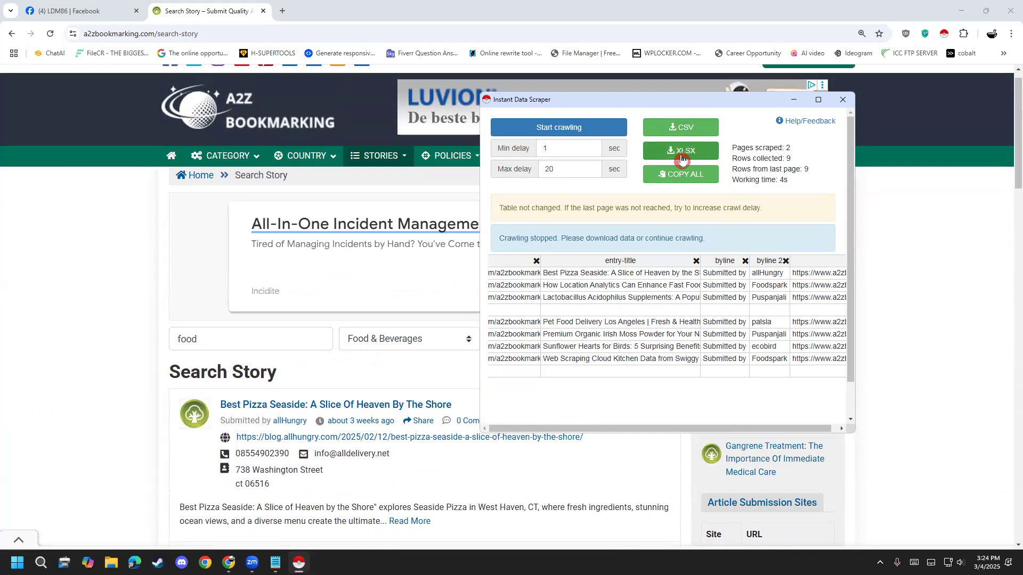
{"action": "left_click", "coordinate": [705, 156]}
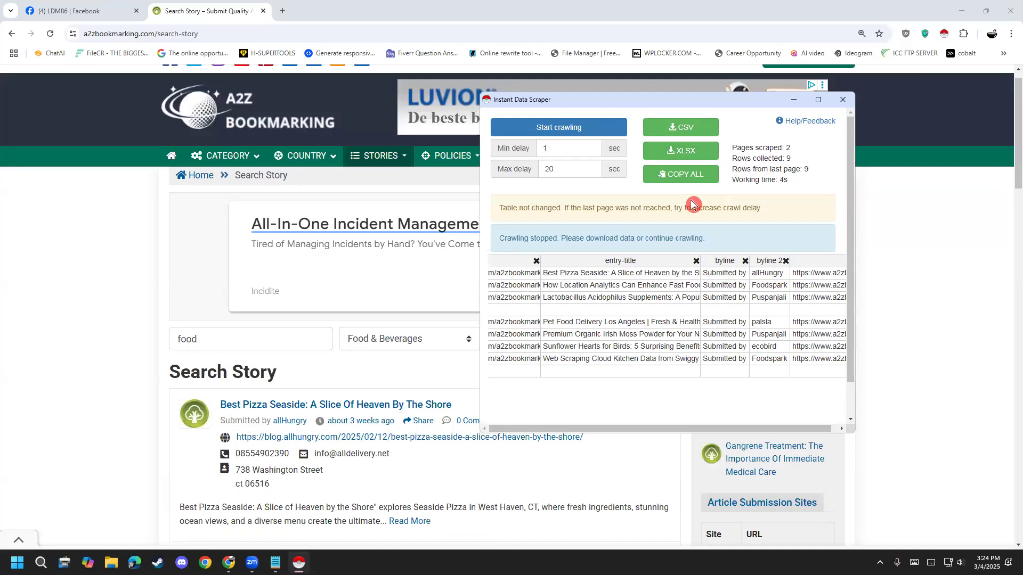
{"action": "left_click", "coordinate": [579, 79]}
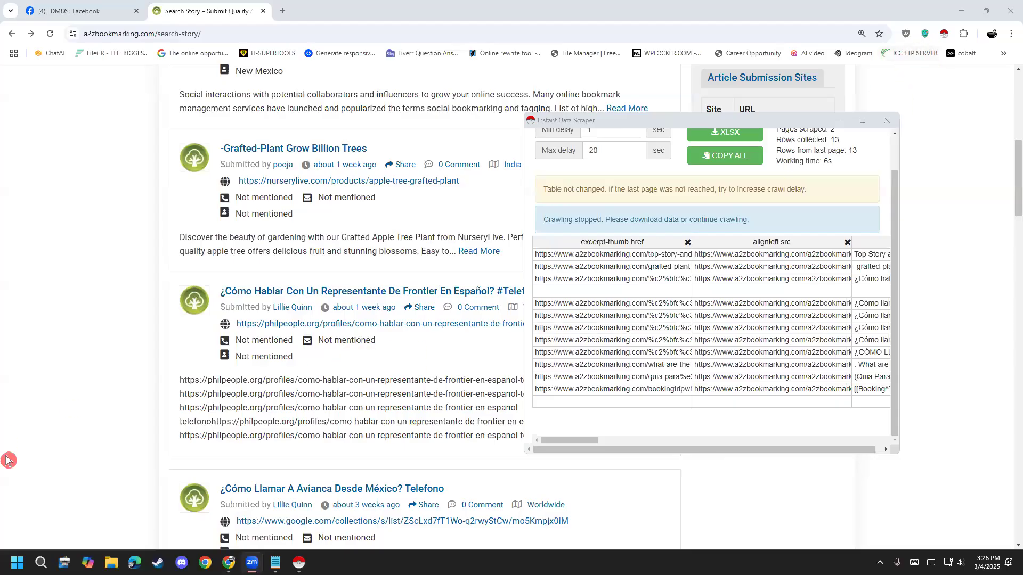
- Download the scraped table in XLSX format and check a2zbookmarking.xlsx in the Downloads folder
{"action": "scroll", "coordinate": [699, 259], "scroll_direction": "up", "scroll_amount": 1}
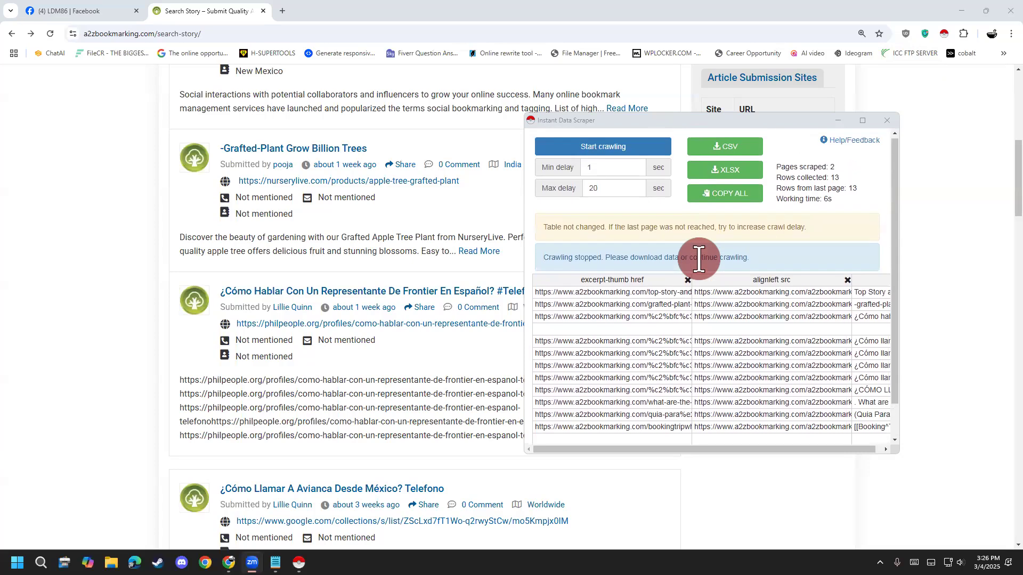
{"action": "left_click_drag", "start_coordinate": [739, 123], "coordinate": [735, 124]}
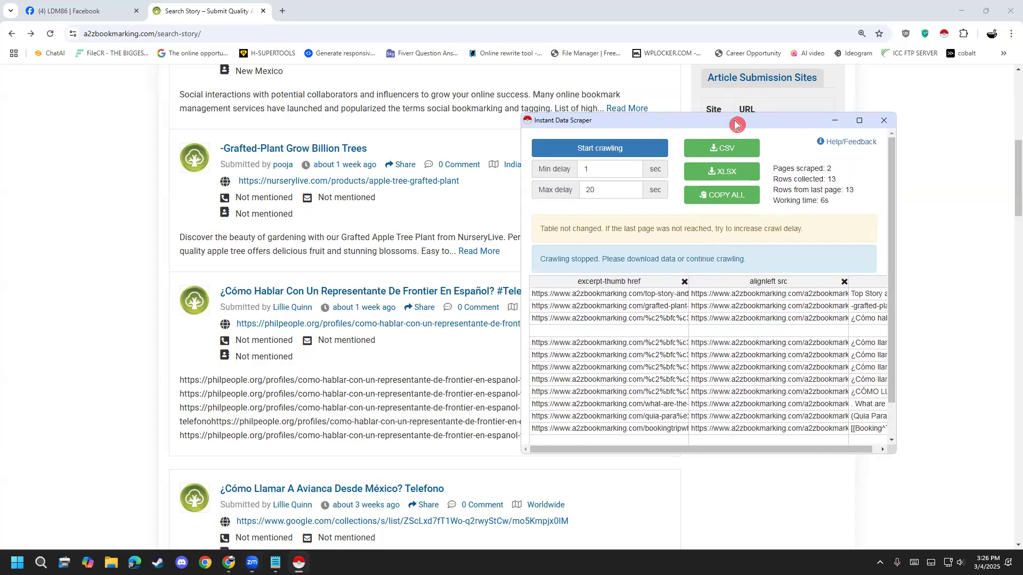
{"action": "left_click", "coordinate": [709, 180]}
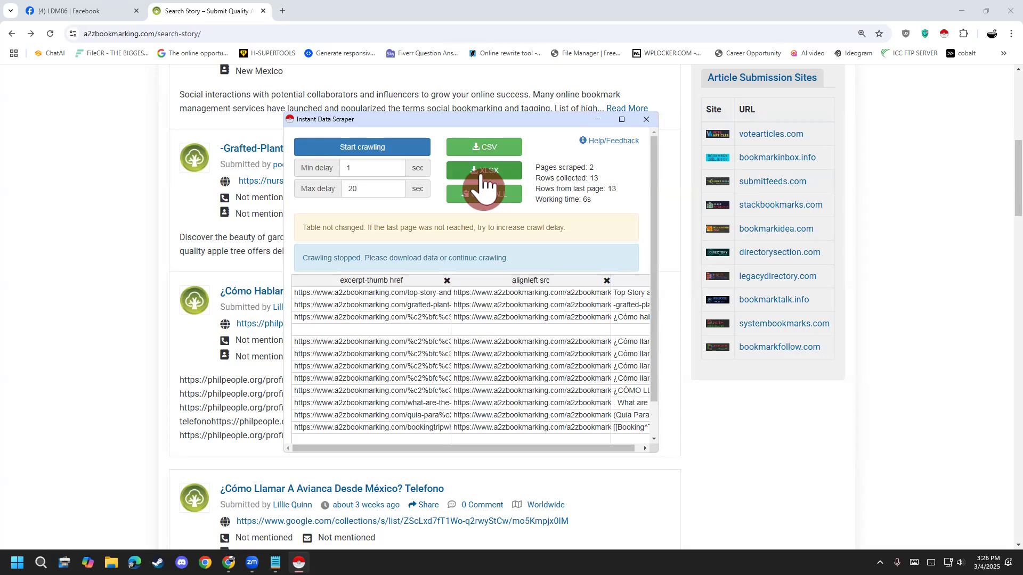
{"action": "left_click", "coordinate": [482, 176]}
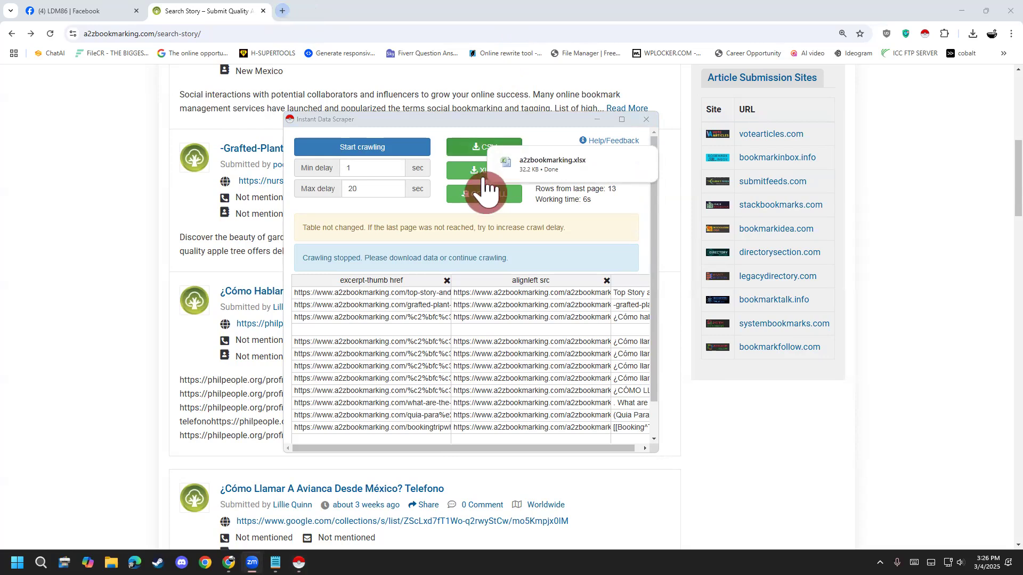
{"action": "mouse_move", "coordinate": [567, 173]}
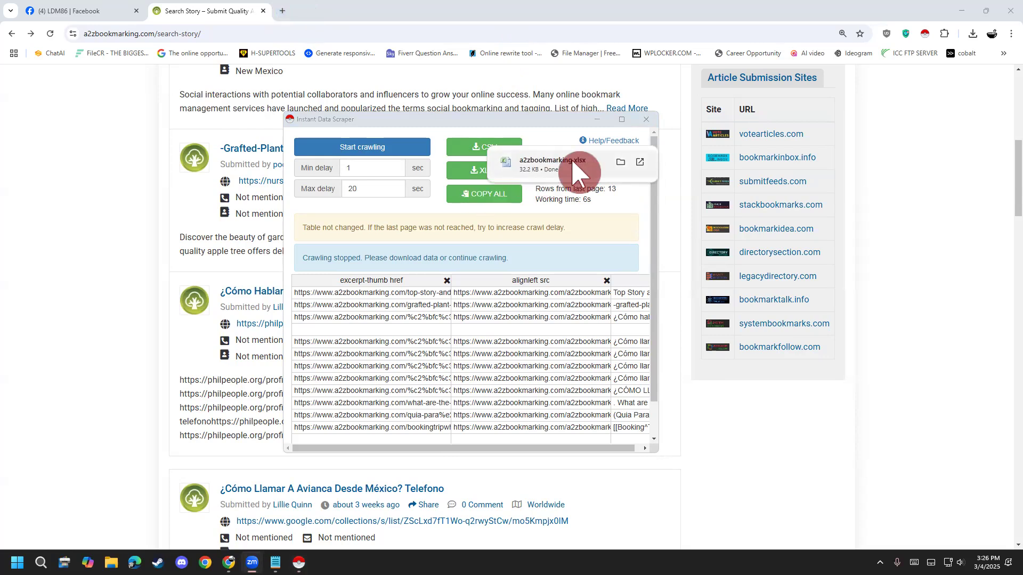
{"action": "left_click", "coordinate": [620, 161]}
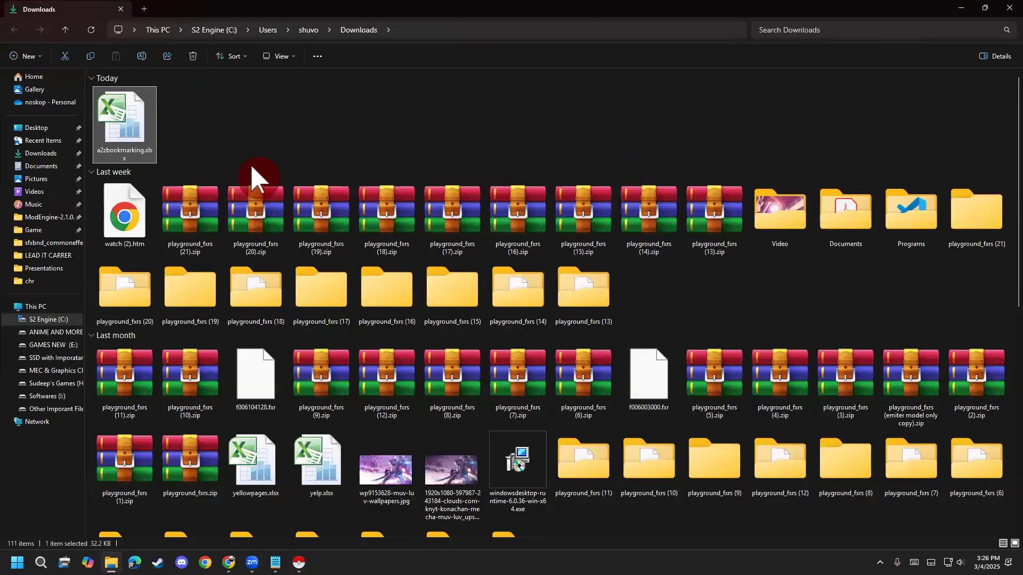
{"action": "left_click", "coordinate": [963, 6]}
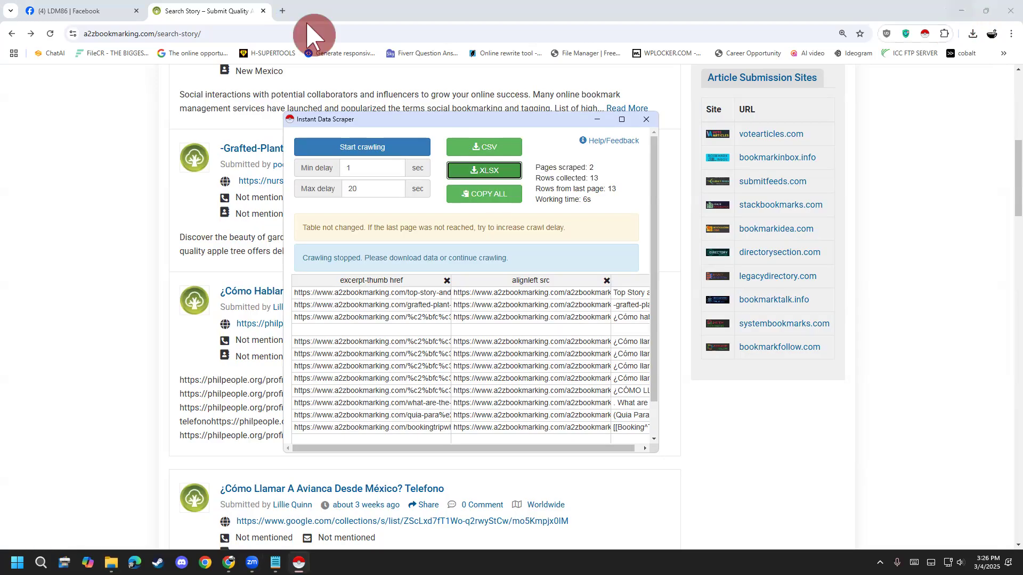
- Return to the browser and run a web search for google in the A2Z Bookmarking tab
{"action": "left_click", "coordinate": [244, 33]}
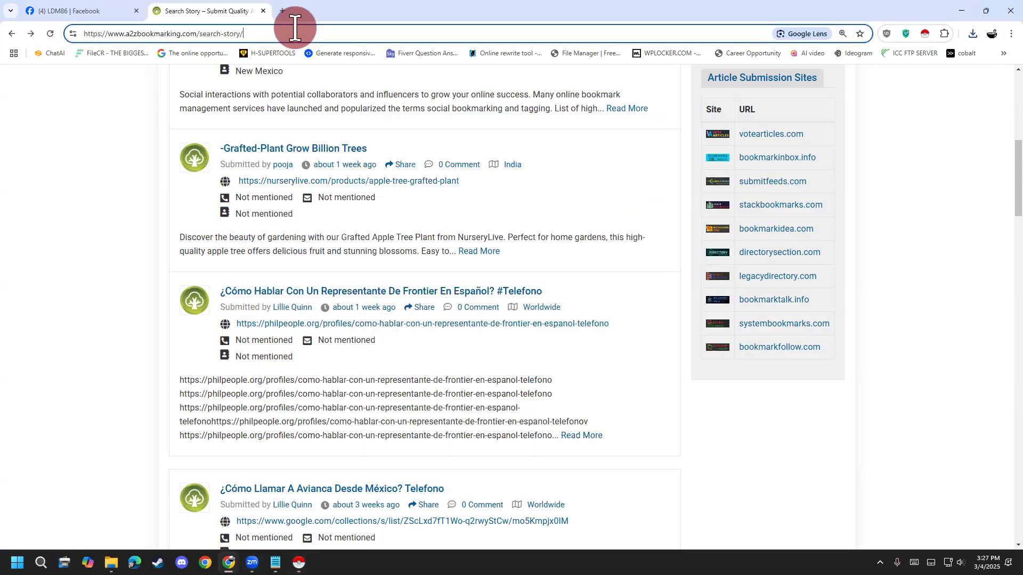
{"action": "type", "text": "g"}
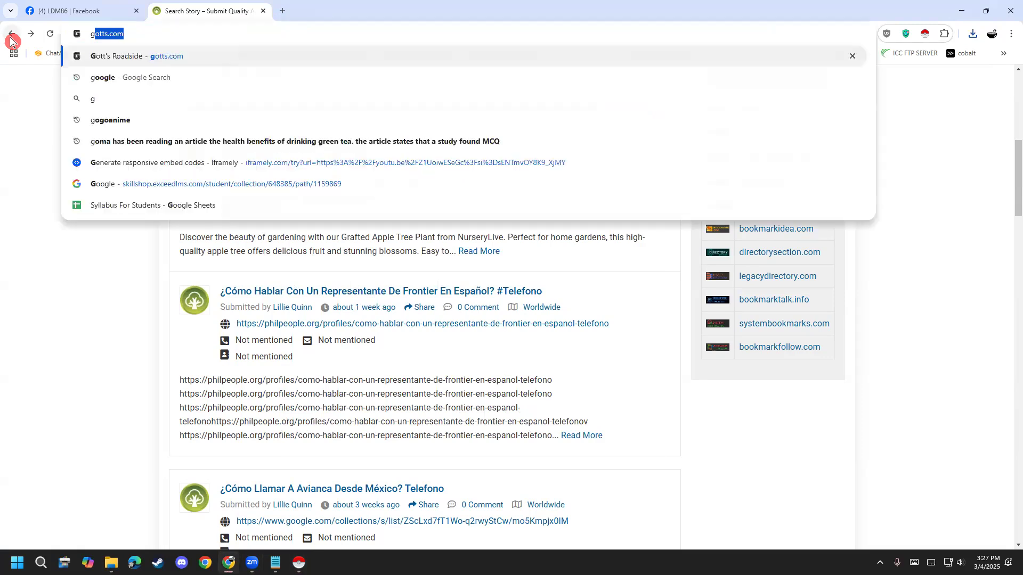
{"action": "type", "text": "oogle"}
{"action": "key", "text": "Return"}
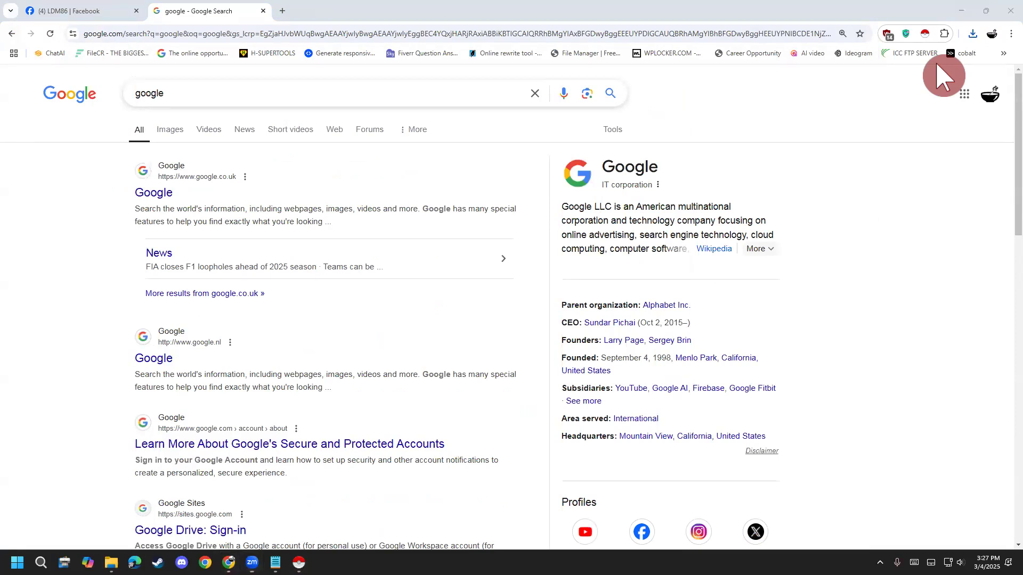
- Open Google Sheets from the Google apps and create a blank spreadsheet
{"action": "left_click", "coordinate": [965, 103]}
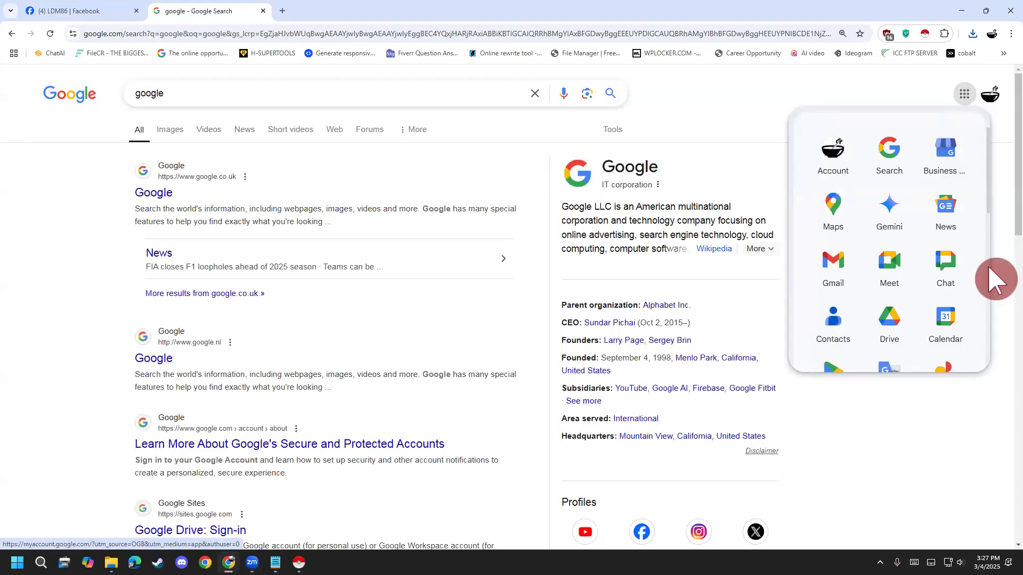
{"action": "scroll", "coordinate": [964, 289], "scroll_direction": "down", "scroll_amount": 3}
{"action": "scroll", "coordinate": [963, 287], "scroll_direction": "down", "scroll_amount": 2}
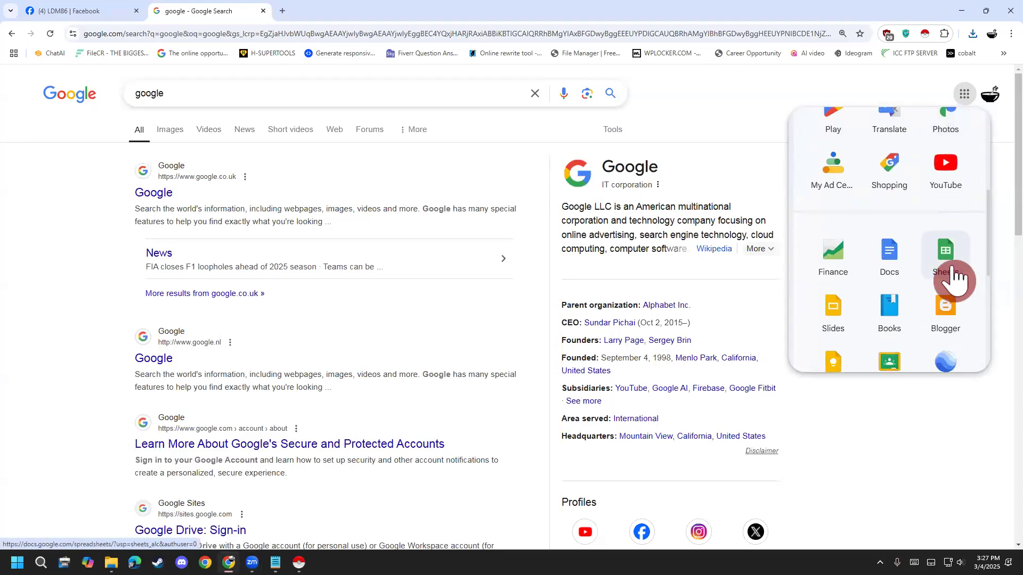
{"action": "left_click", "coordinate": [954, 277]}
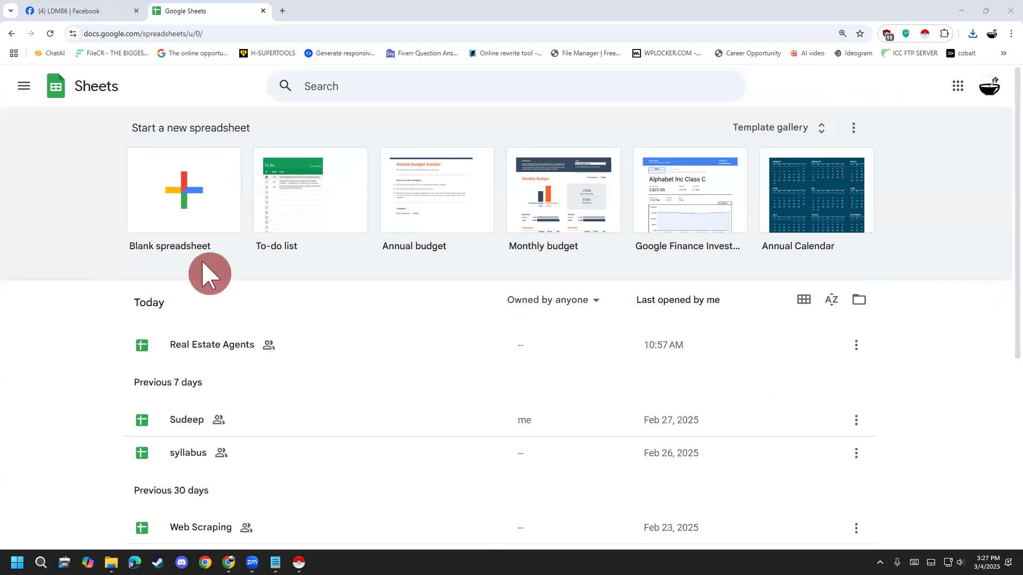
{"action": "left_click", "coordinate": [183, 216]}
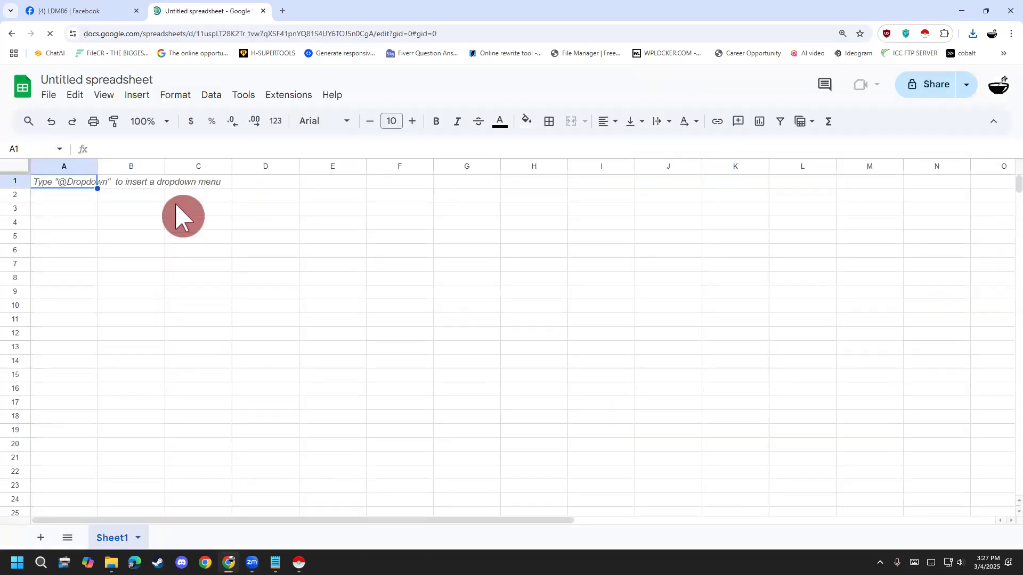
- Import a2zbookmarking.xlsx from the Downloads folder into the spreadsheet, using the Replace spreadsheet import location
{"action": "left_click", "coordinate": [51, 99]}
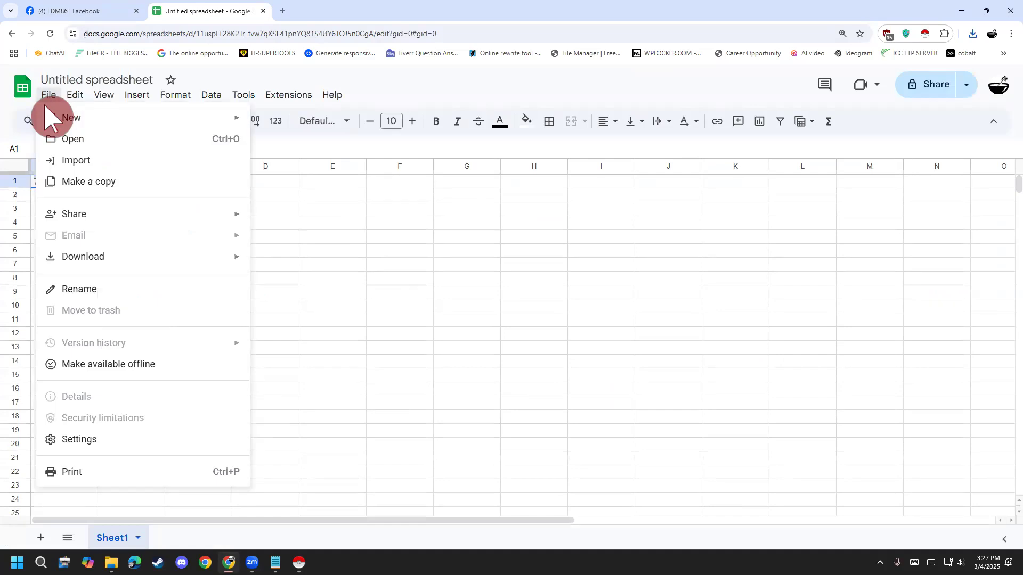
{"action": "left_click", "coordinate": [73, 167]}
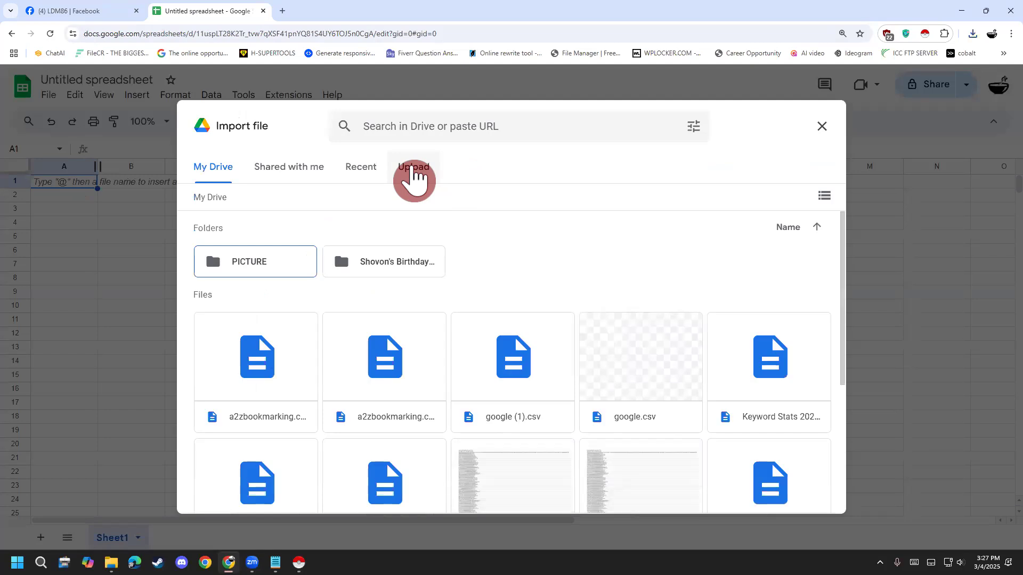
{"action": "left_click", "coordinate": [413, 175]}
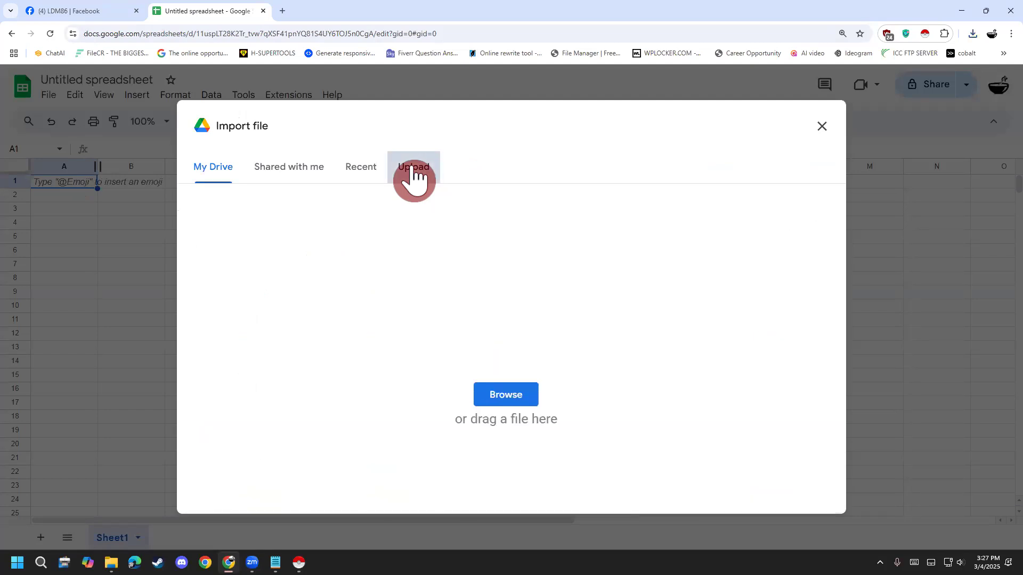
{"action": "left_click", "coordinate": [497, 390]}
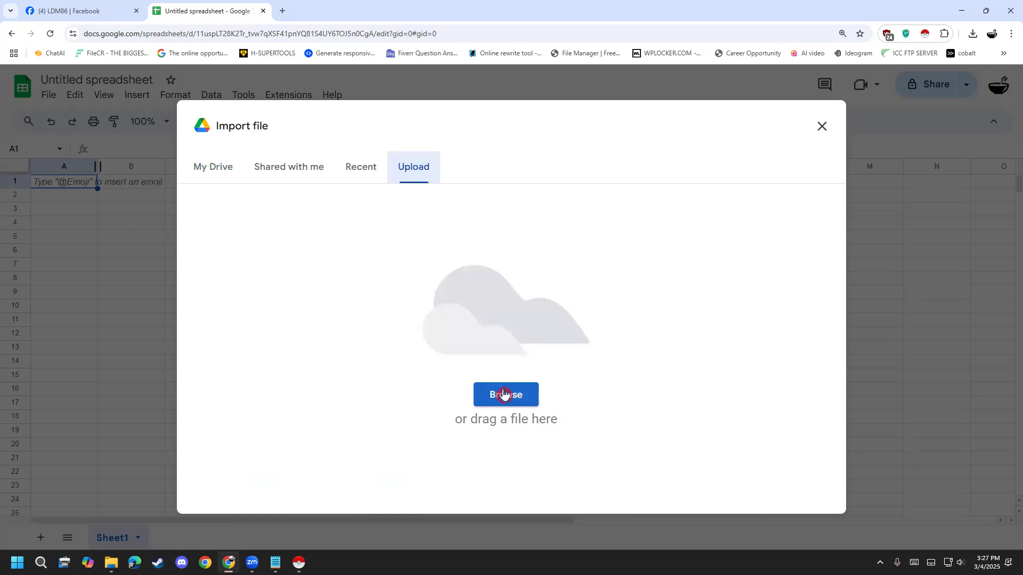
{"action": "left_click", "coordinate": [505, 394]}
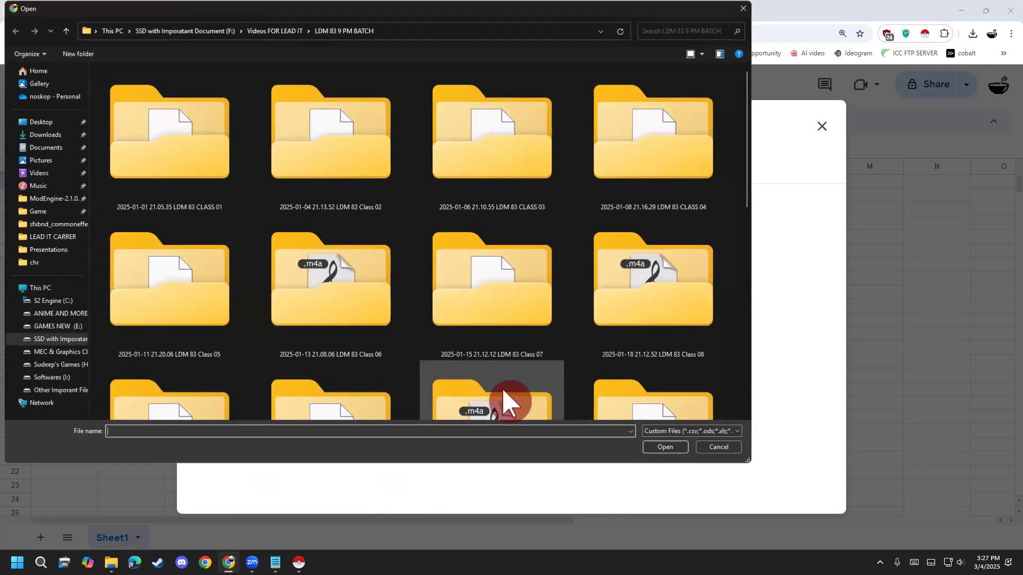
{"action": "left_click", "coordinate": [36, 140]}
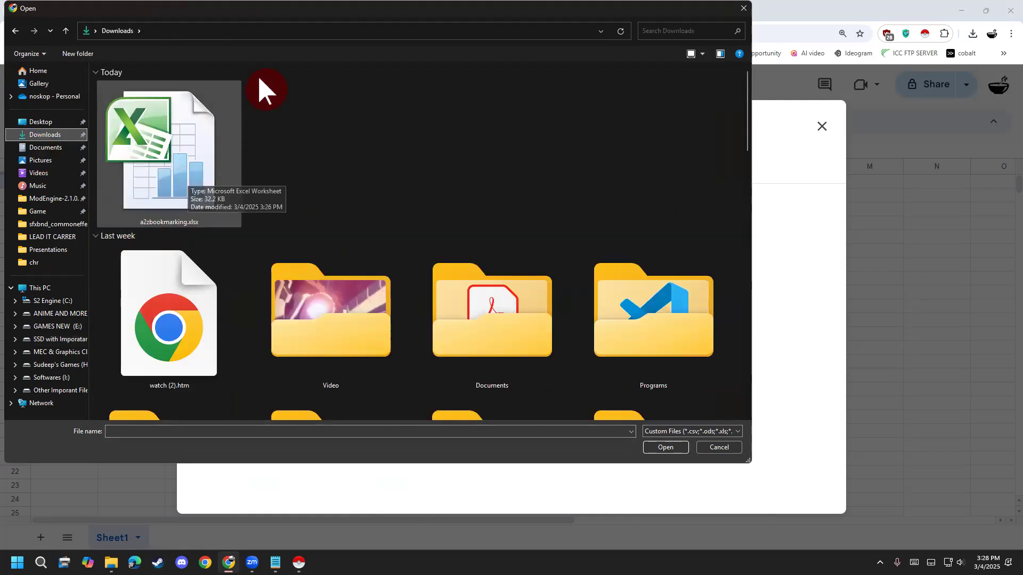
{"action": "left_click", "coordinate": [180, 143]}
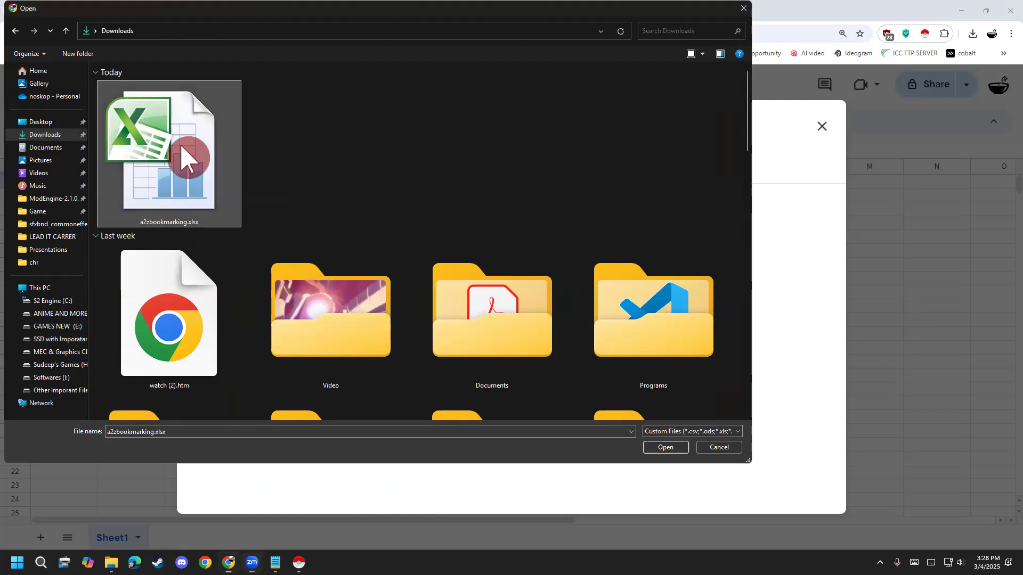
{"action": "double_click", "coordinate": [183, 179]}
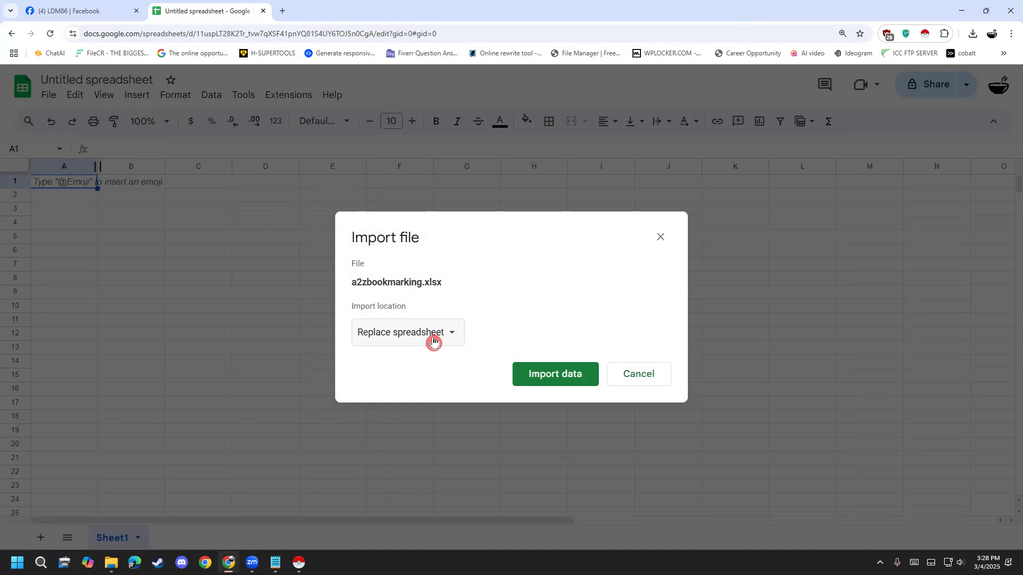
{"action": "left_click", "coordinate": [552, 376]}
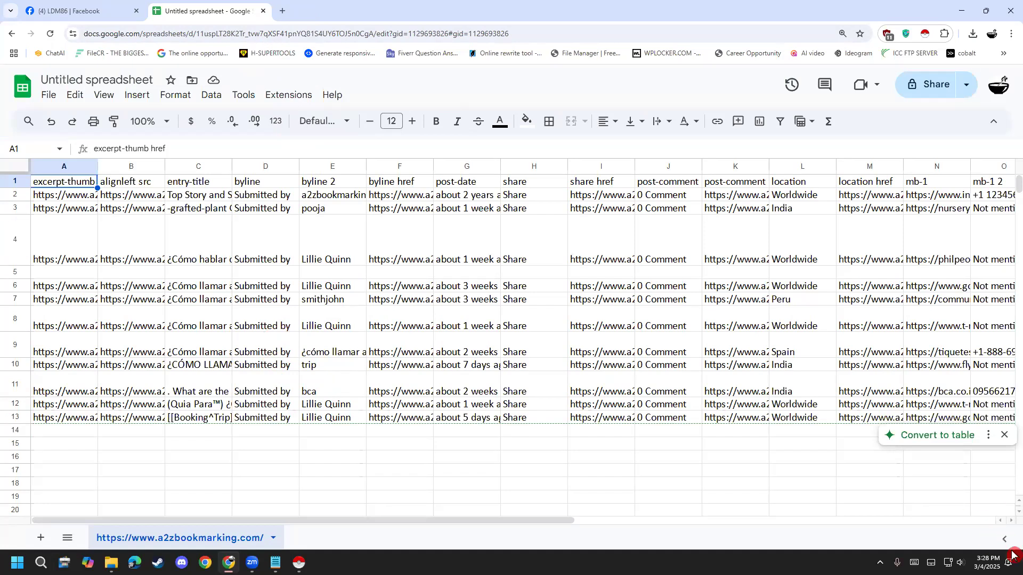
- Widen column A so the full excerpt-thumb href heading fits
{"action": "left_click", "coordinate": [618, 461]}
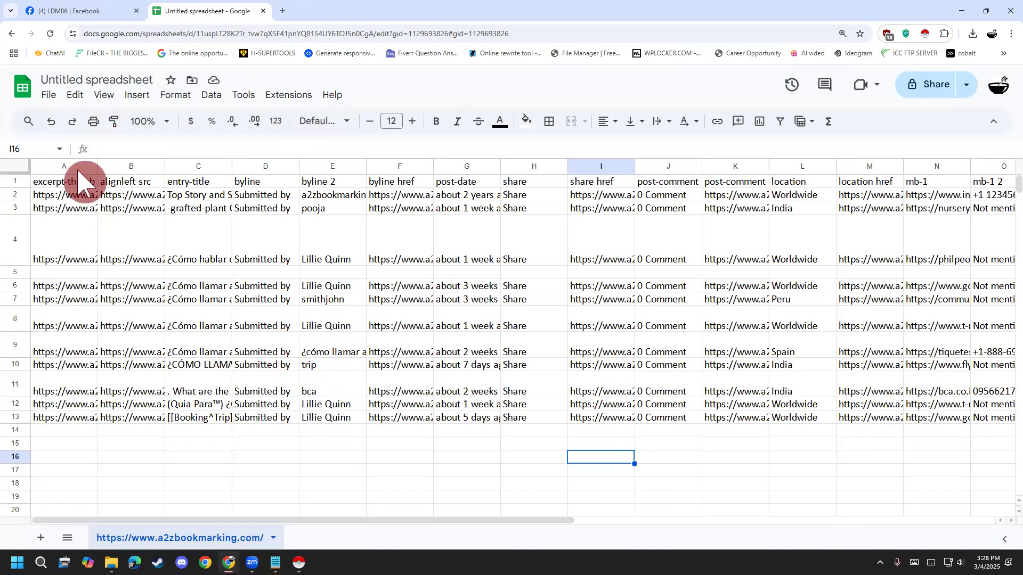
{"action": "left_click", "coordinate": [61, 162]}
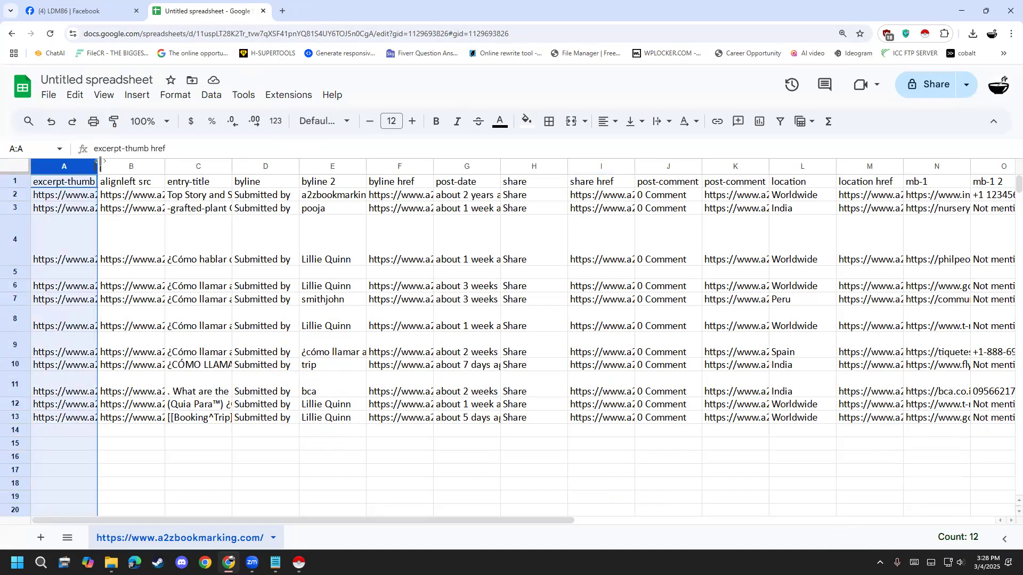
{"action": "left_click_drag", "start_coordinate": [99, 163], "coordinate": [128, 160]}
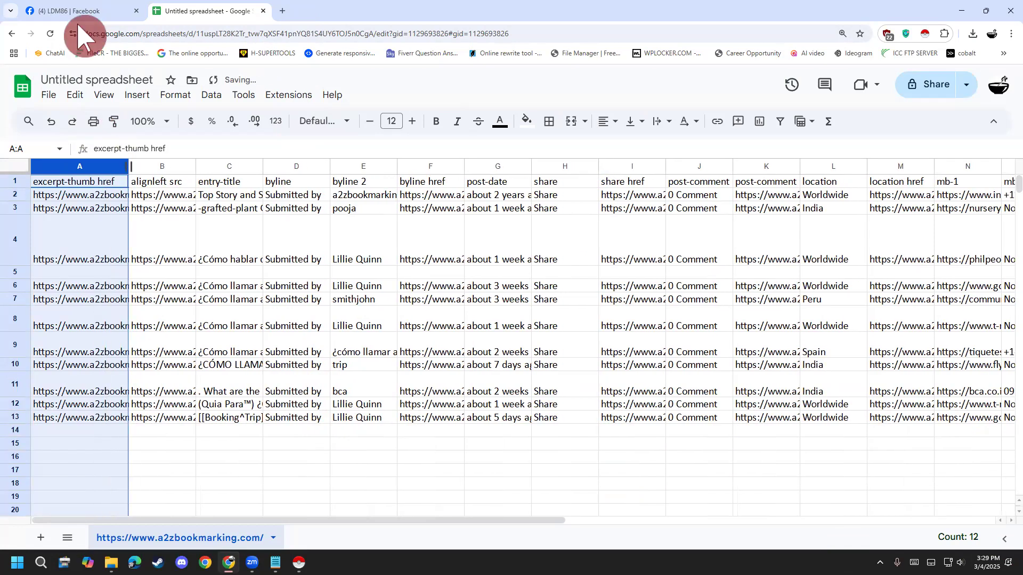
{"action": "left_click", "coordinate": [76, 16]}
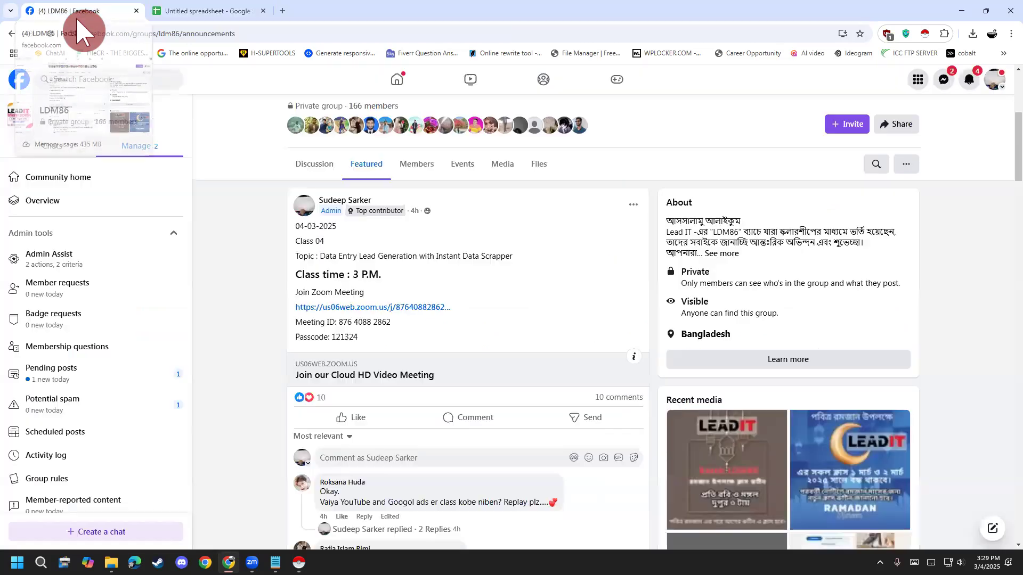
{"action": "left_click", "coordinate": [178, 11]}
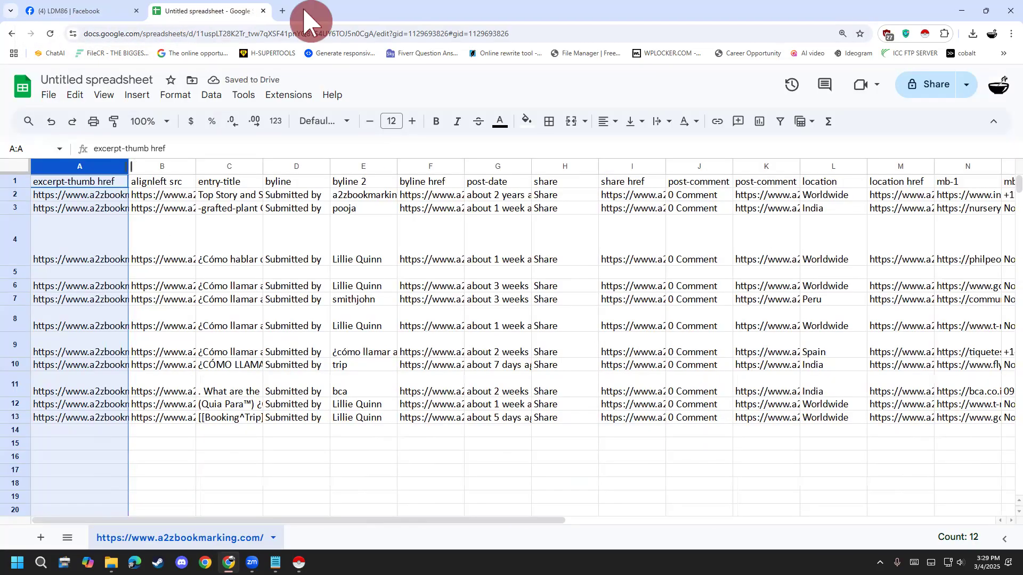
{"action": "left_click_drag", "start_coordinate": [310, 9], "coordinate": [428, 42]}
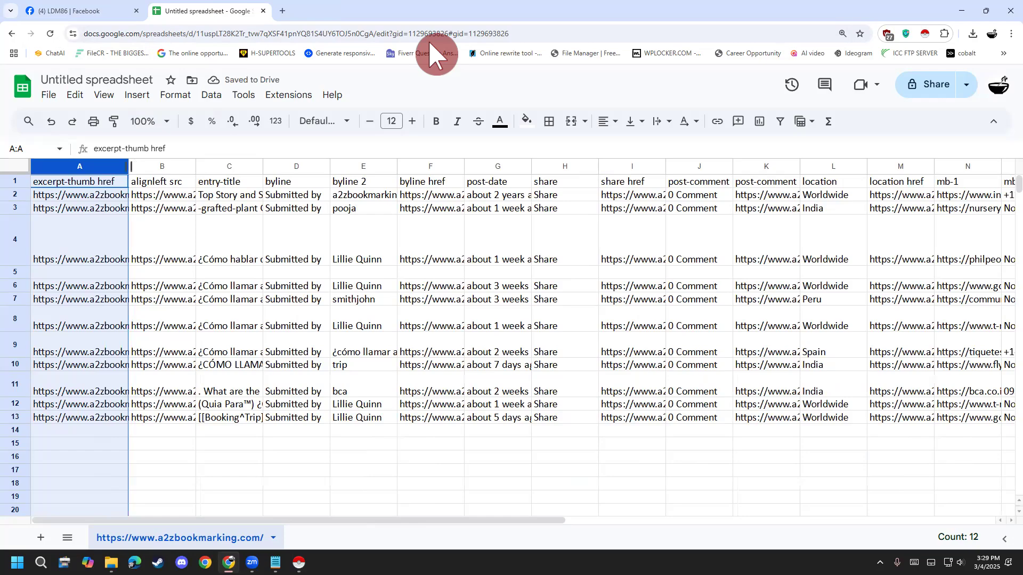
{"action": "left_click", "coordinate": [430, 44]}
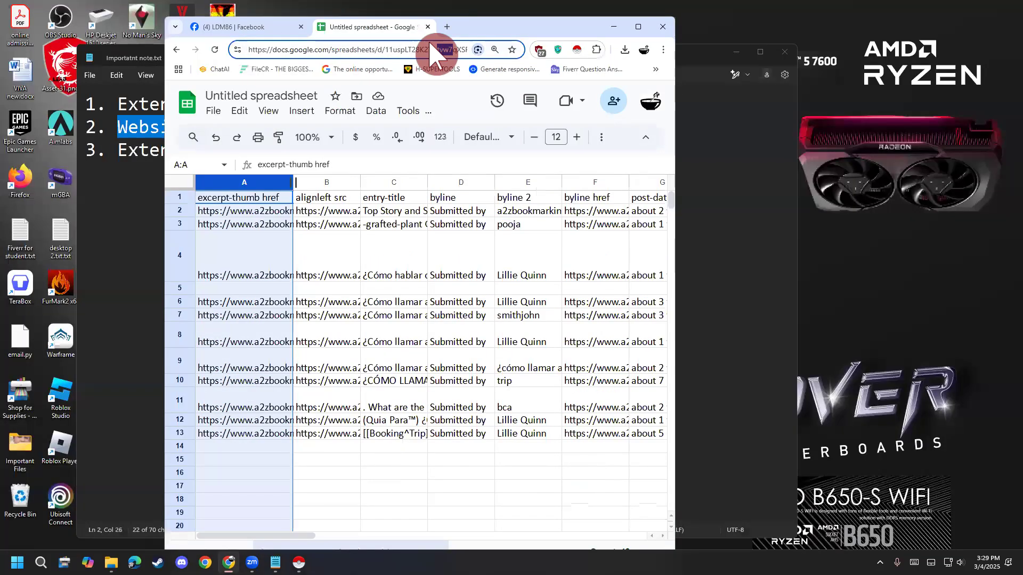
{"action": "double_click", "coordinate": [533, 24]}
- Examine the scraped links in the excerpt-thumb href column row by row
{"action": "left_click", "coordinate": [124, 202]}
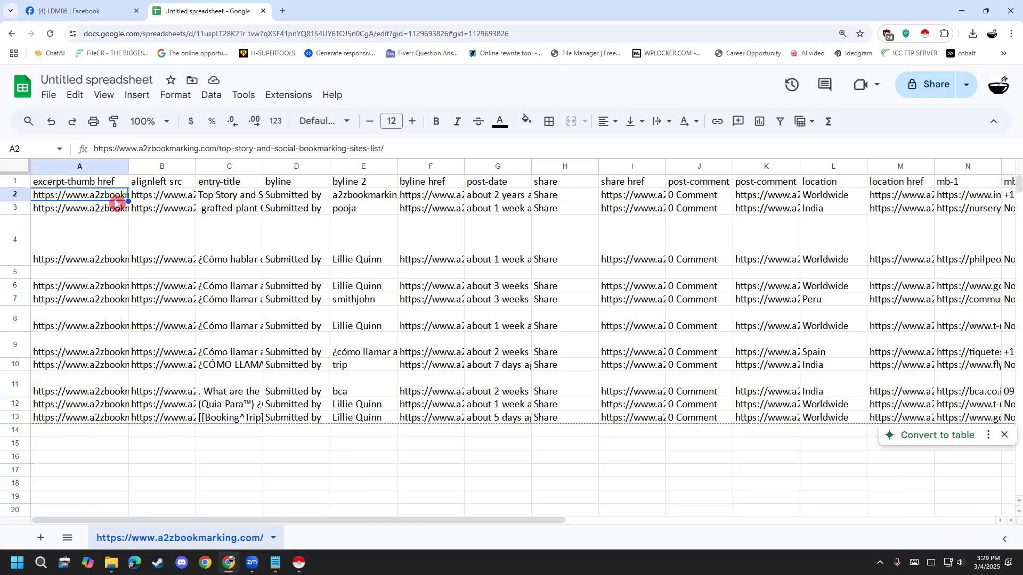
{"action": "left_click", "coordinate": [114, 209]}
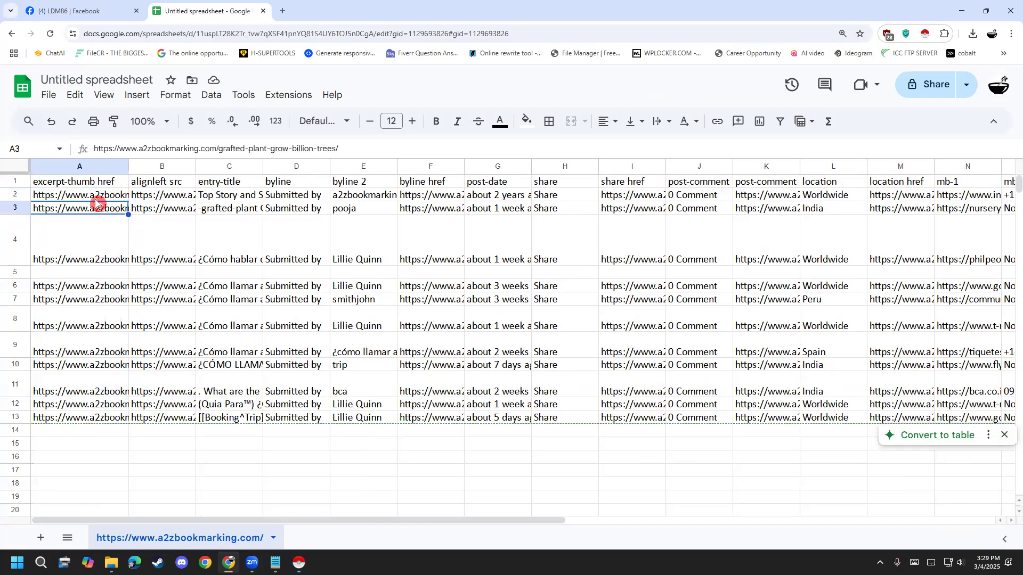
{"action": "left_click", "coordinate": [96, 199]}
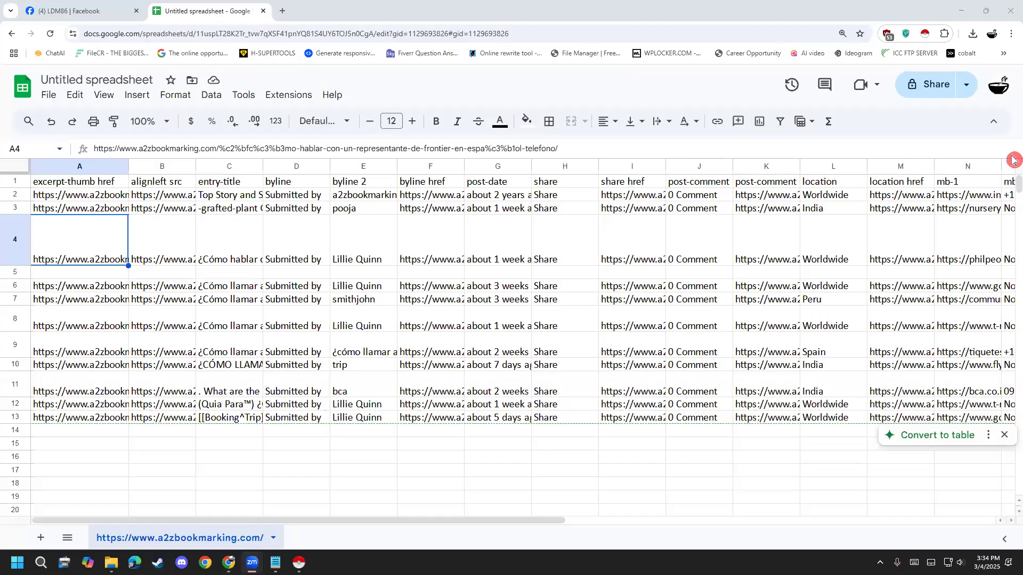
{"action": "left_click", "coordinate": [302, 428]}
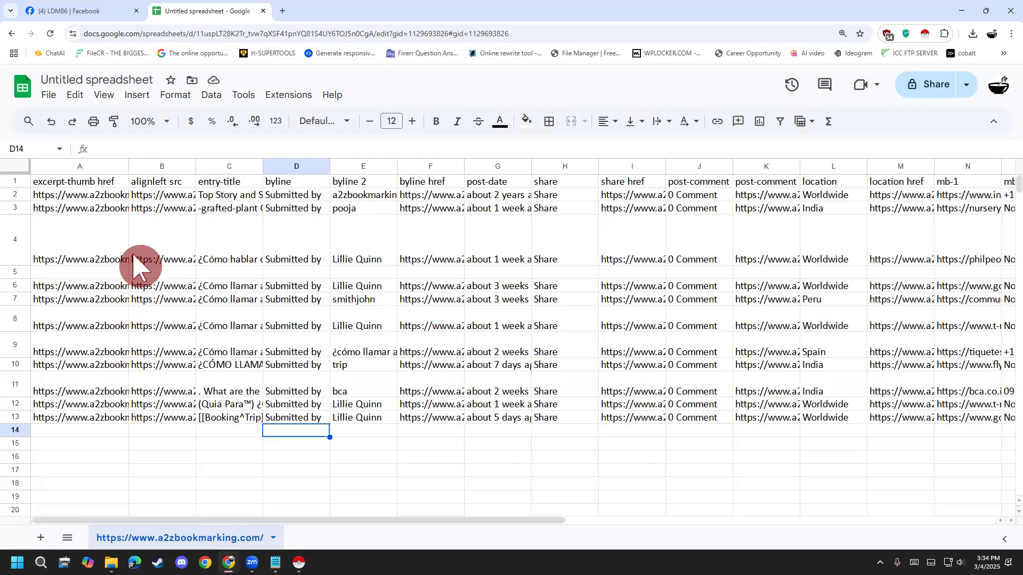
{"action": "left_click", "coordinate": [80, 198]}
{"action": "left_click", "coordinate": [80, 211]}
{"action": "left_click", "coordinate": [80, 274]}
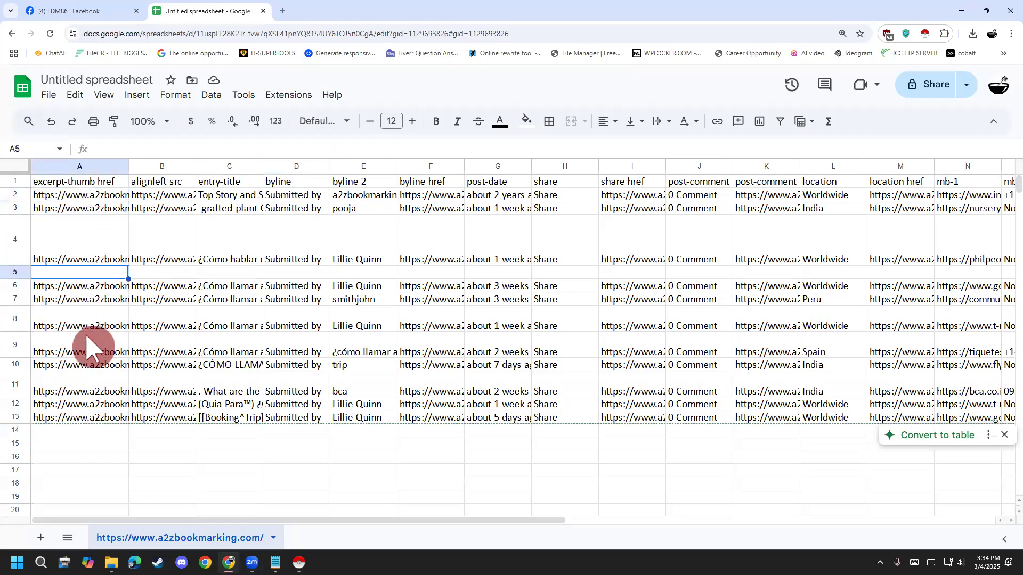
{"action": "left_click", "coordinate": [88, 347]}
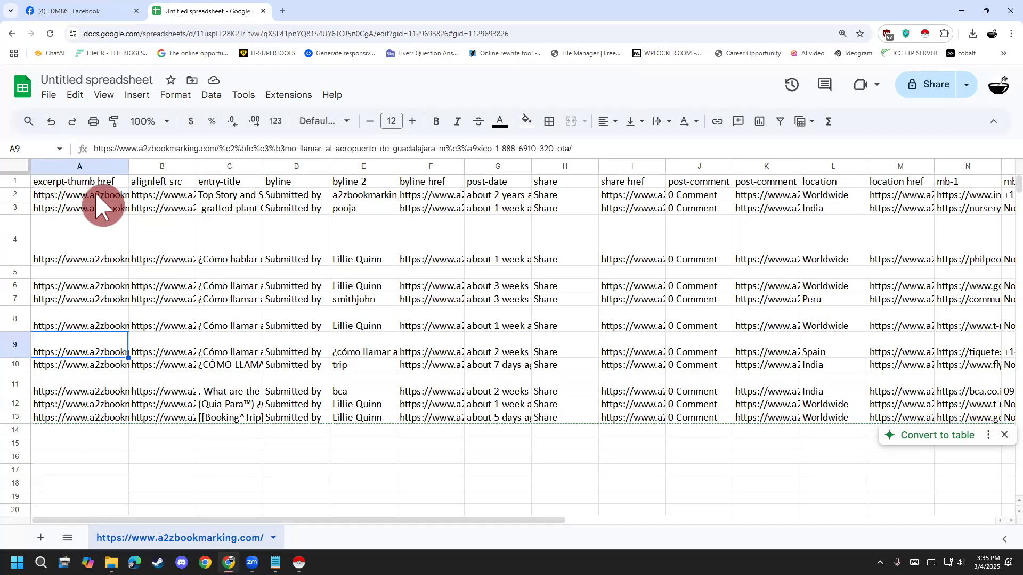
{"action": "left_click", "coordinate": [109, 198]}
{"action": "left_click", "coordinate": [109, 210]}
{"action": "left_click", "coordinate": [108, 257]}
{"action": "left_click", "coordinate": [104, 288]}
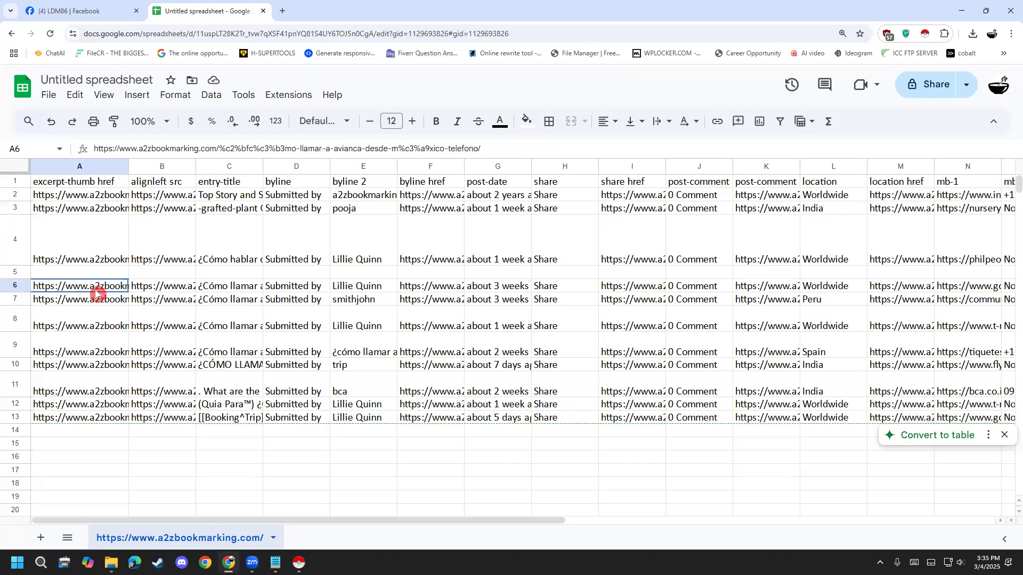
{"action": "left_click", "coordinate": [96, 319]}
{"action": "left_click", "coordinate": [96, 339]}
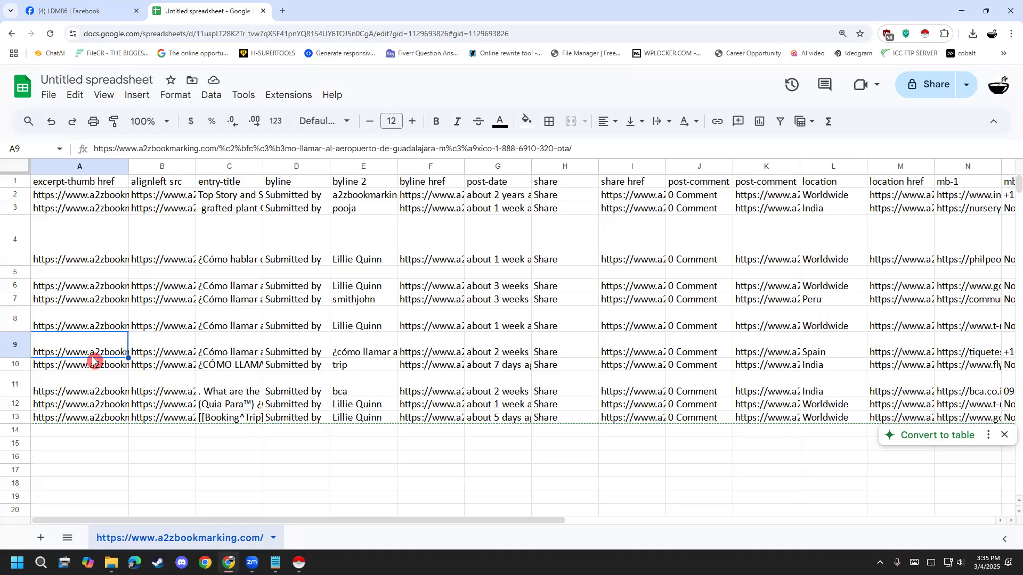
{"action": "left_click", "coordinate": [95, 393]}
{"action": "left_click", "coordinate": [96, 405]}
{"action": "left_click", "coordinate": [95, 419]}
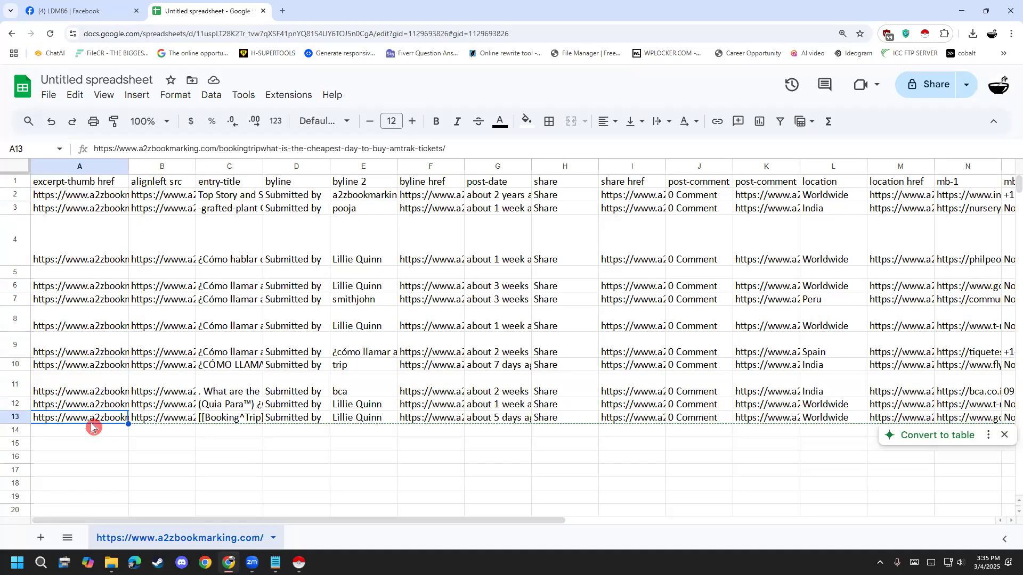
- Delete the excerpt-thumb href column from the imported sheet
{"action": "left_click", "coordinate": [49, 166]}
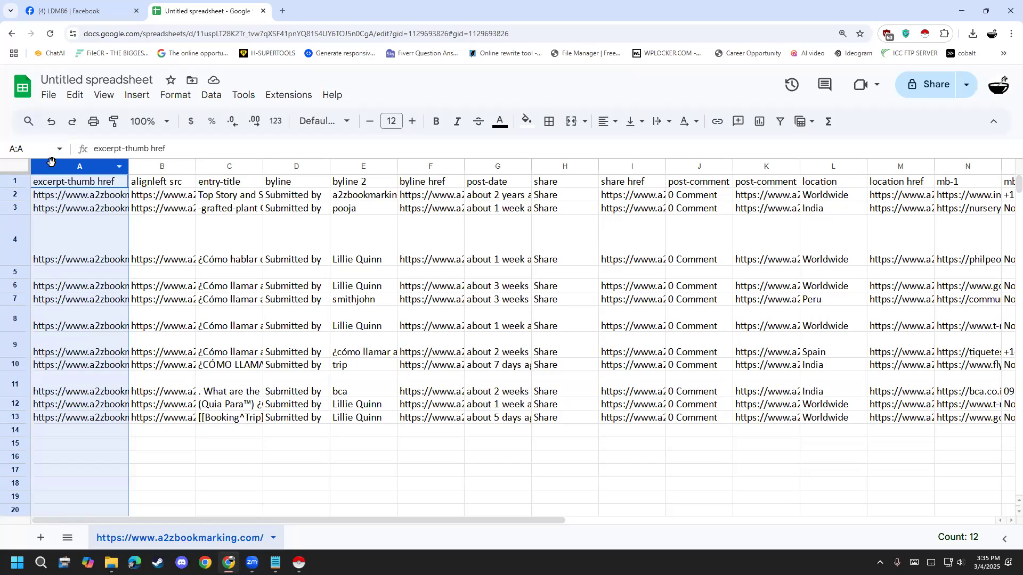
{"action": "right_click", "coordinate": [55, 166]}
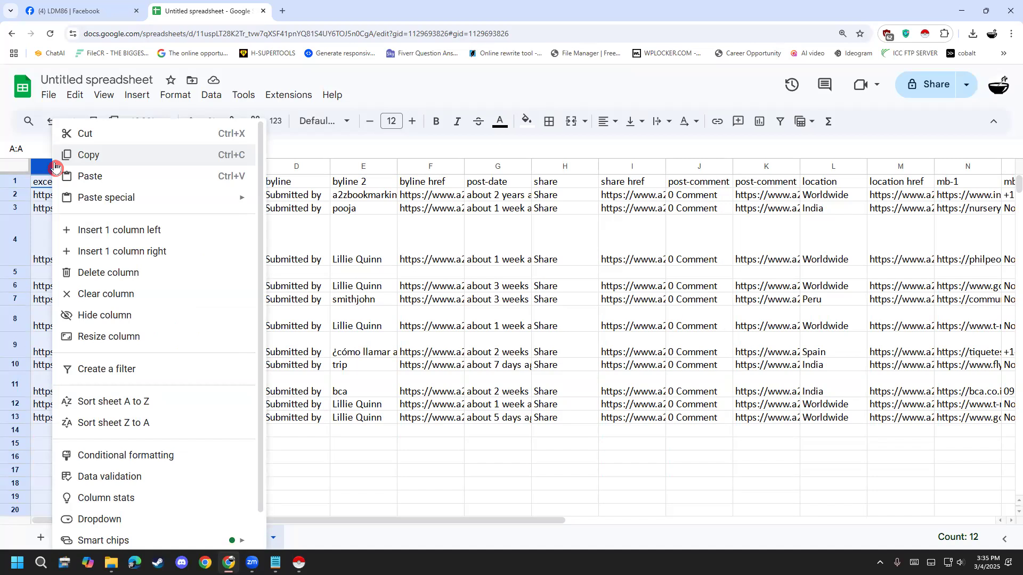
{"action": "left_click", "coordinate": [151, 279]}
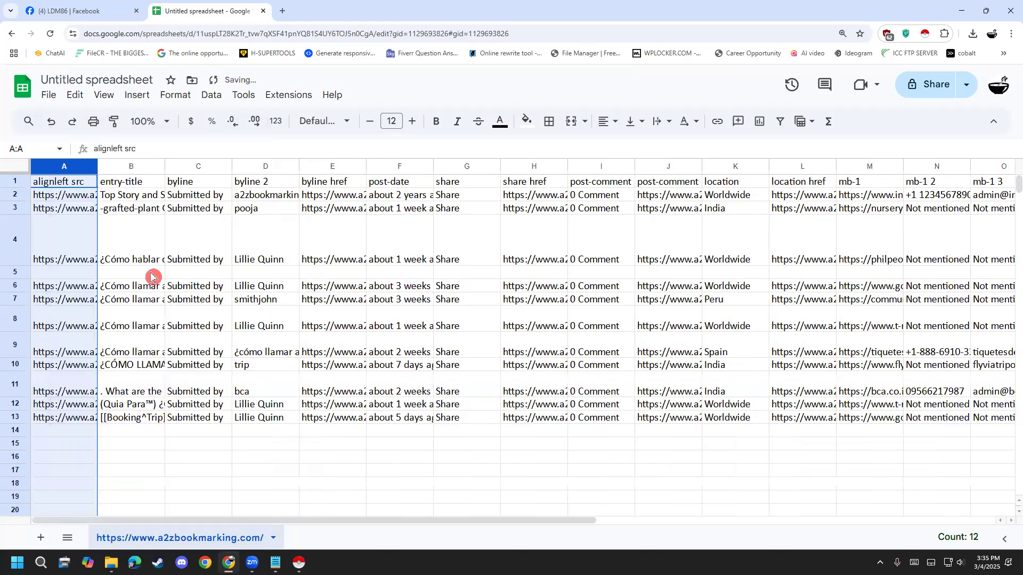
- Widen the alignleft src column to inspect its links and delete that column
{"action": "left_click", "coordinate": [70, 251]}
{"action": "left_click_drag", "start_coordinate": [98, 168], "coordinate": [191, 171]}
{"action": "left_click", "coordinate": [129, 169]}
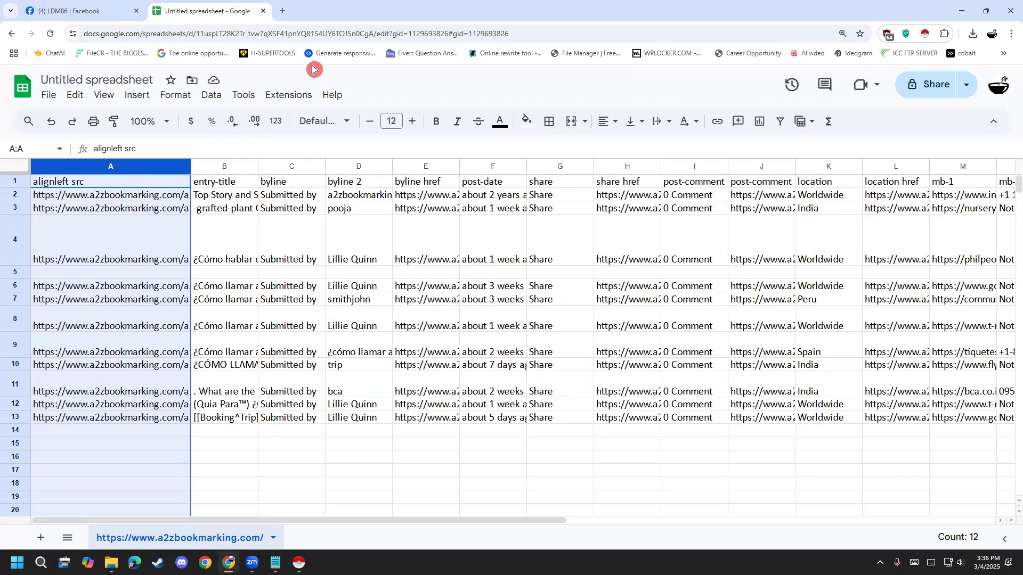
{"action": "right_click", "coordinate": [130, 168]}
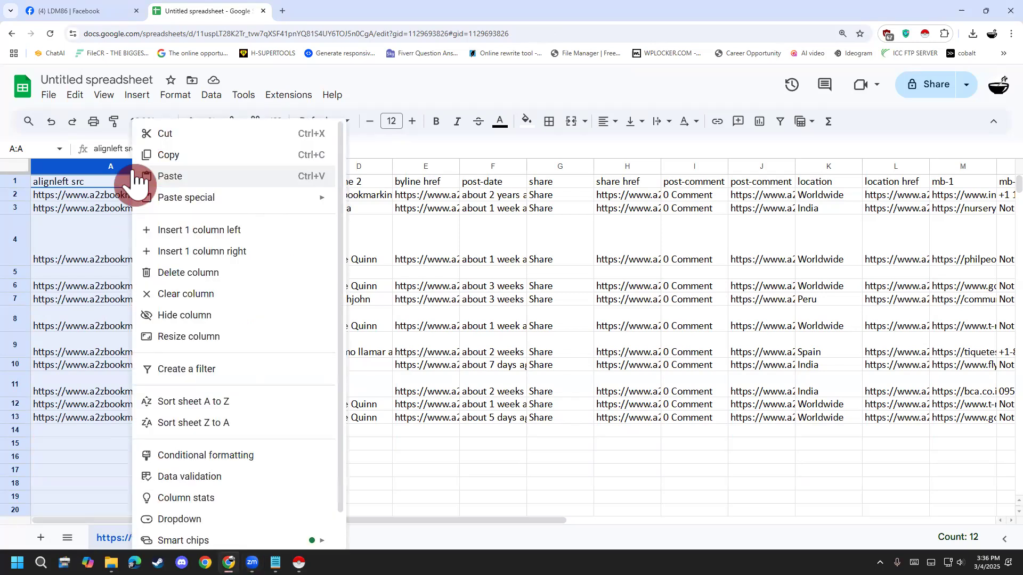
{"action": "left_click", "coordinate": [199, 273]}
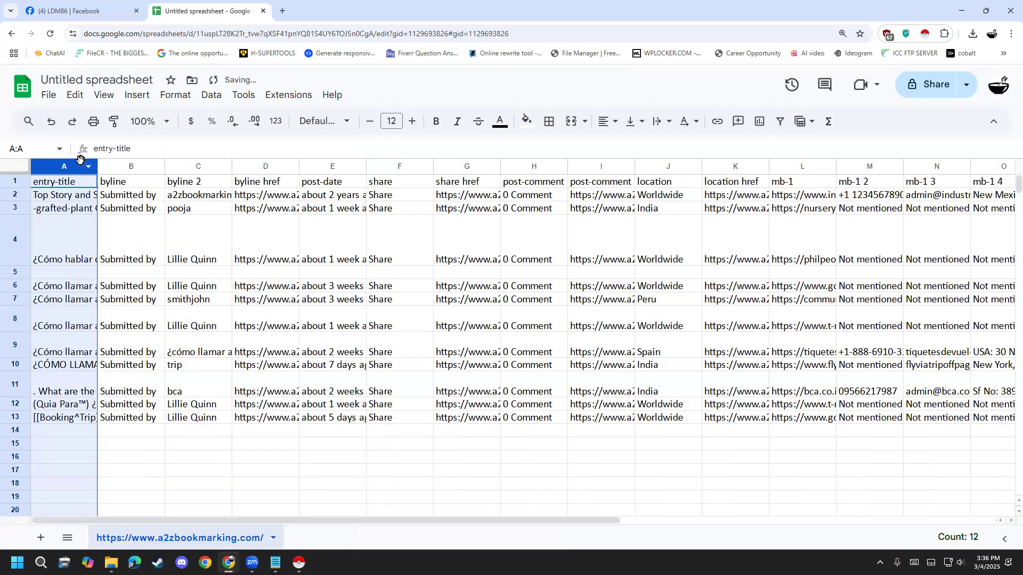
- Widen the entry-title column to more than twice its width and check its header and listing titles
{"action": "left_click_drag", "start_coordinate": [96, 164], "coordinate": [187, 165]}
{"action": "left_click", "coordinate": [120, 186]}
{"action": "left_click", "coordinate": [106, 186]}
{"action": "left_click", "coordinate": [78, 172]}
{"action": "left_click", "coordinate": [53, 170]}
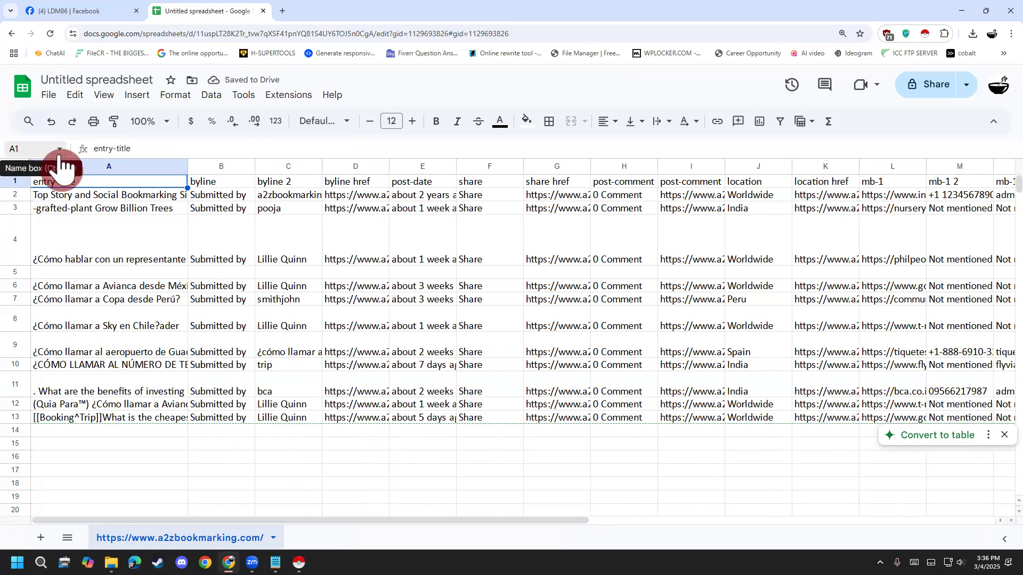
{"action": "left_click", "coordinate": [78, 212]}
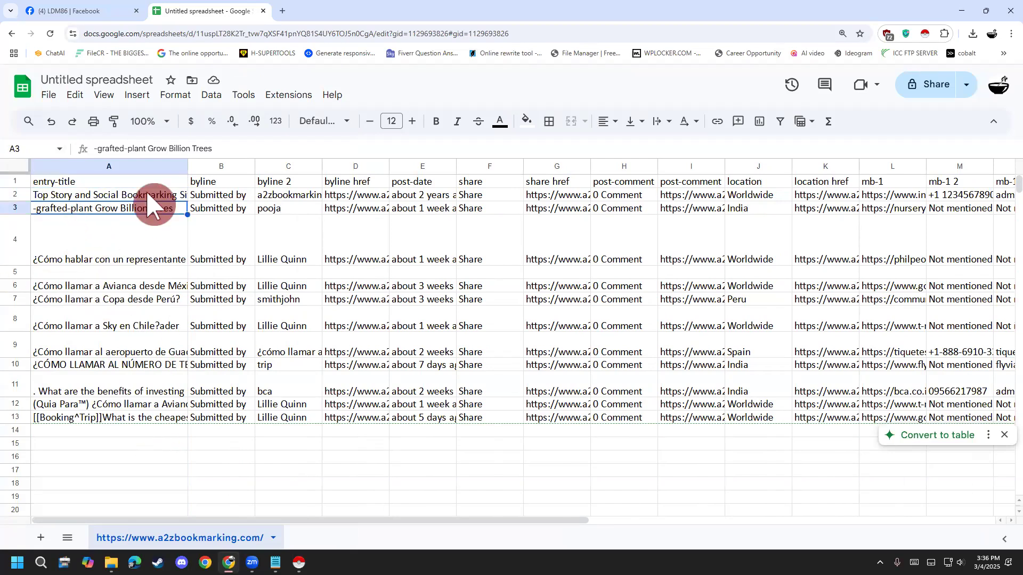
- Rename the entry-title header in cell A1 as Name
{"action": "left_click", "coordinate": [125, 190]}
{"action": "double_click", "coordinate": [116, 186]}
{"action": "left_click_drag", "start_coordinate": [114, 185], "coordinate": [6, 196]}
{"action": "type", "text": "N"}
{"action": "left_click", "coordinate": [165, 321]}
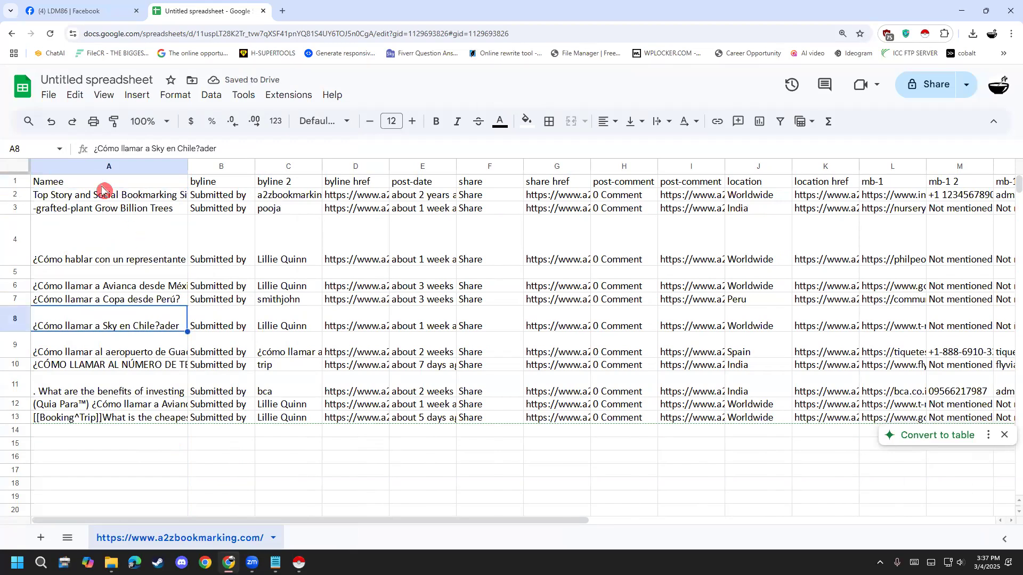
{"action": "left_click", "coordinate": [74, 171]}
{"action": "double_click", "coordinate": [70, 187]}
{"action": "key", "text": "BackSpace"}
{"action": "left_click", "coordinate": [208, 196]}
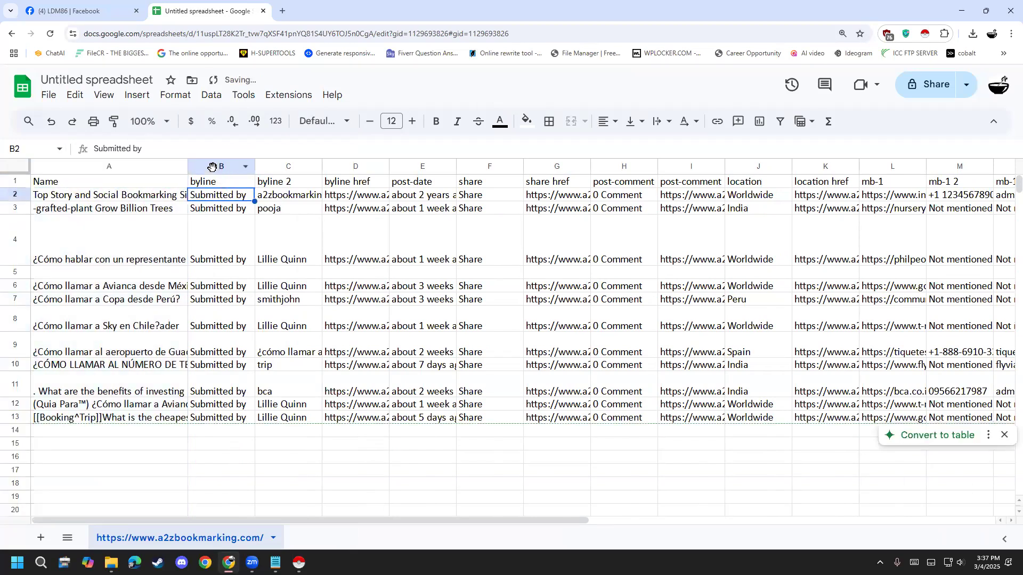
- Delete the byline column containing the repeated Submitted by text
{"action": "left_click", "coordinate": [211, 167]}
{"action": "right_click", "coordinate": [213, 169]}
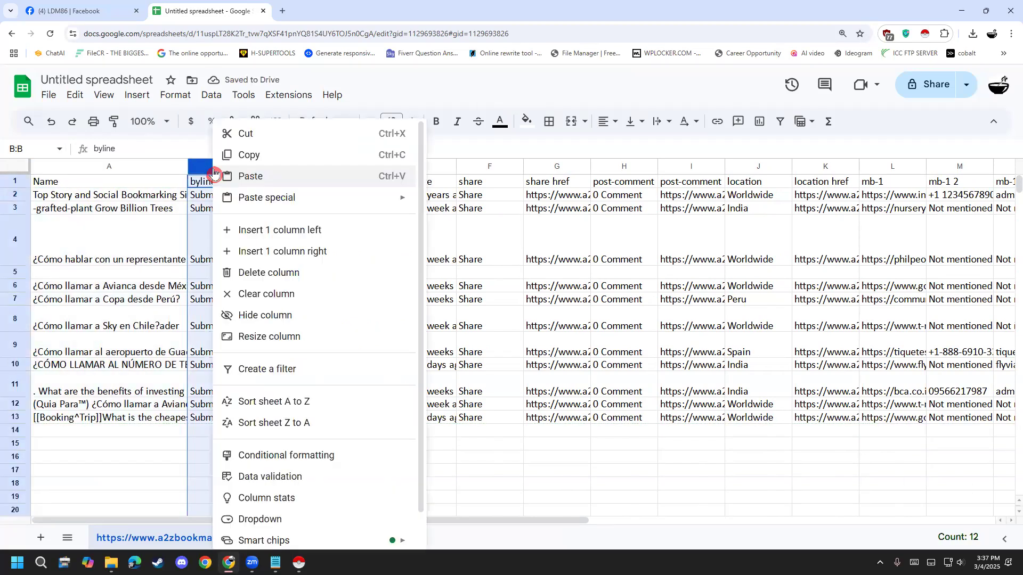
{"action": "left_click", "coordinate": [296, 278]}
{"action": "left_click", "coordinate": [313, 300]}
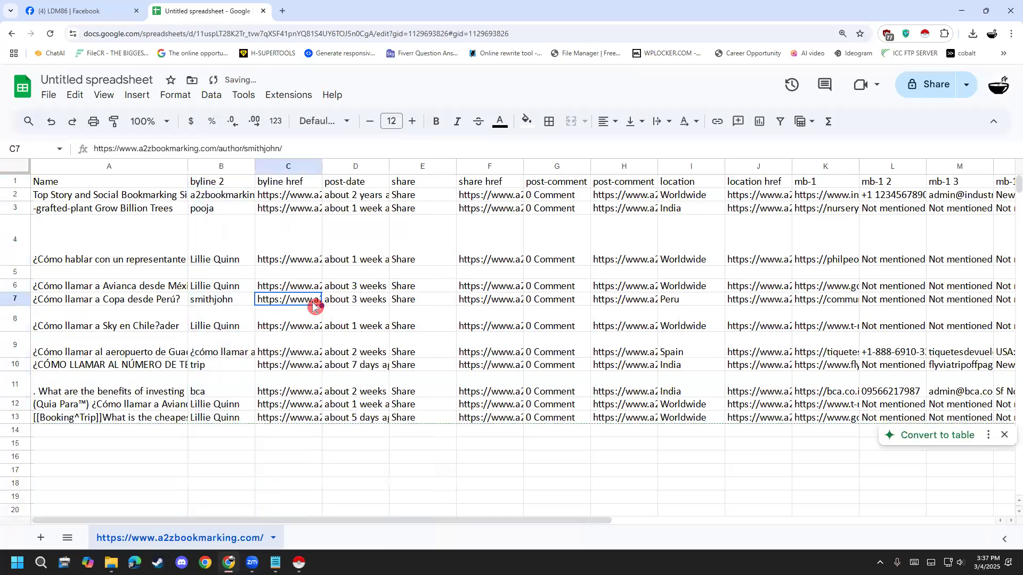
- Delete the byline 2 column containing the submitter names
{"action": "left_click", "coordinate": [195, 166]}
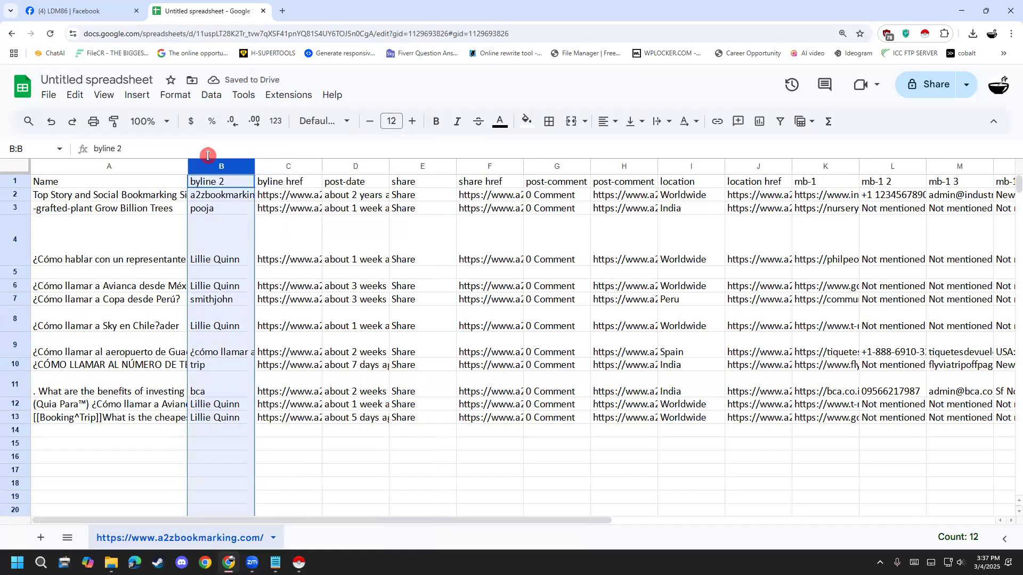
{"action": "right_click", "coordinate": [214, 166]}
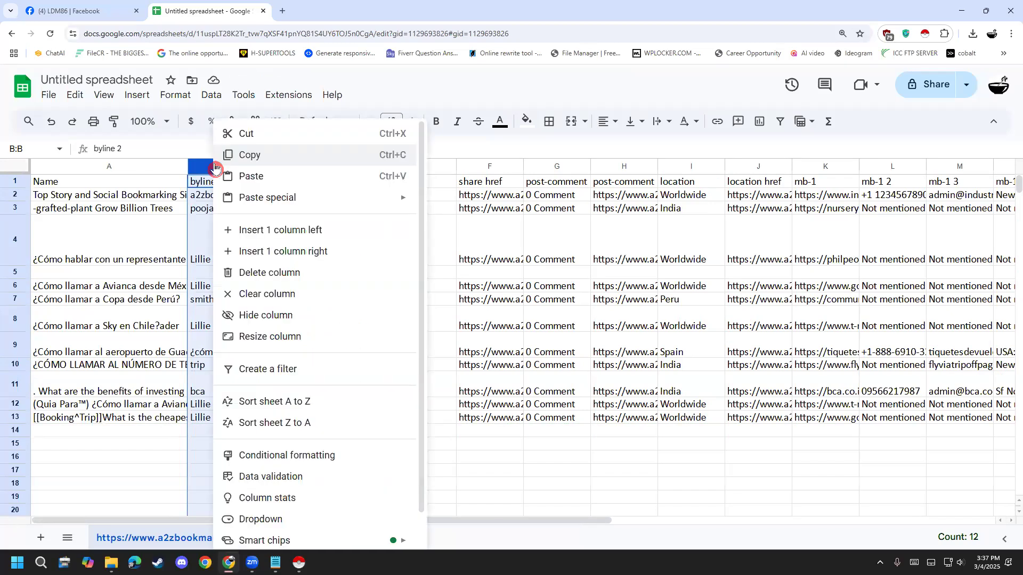
{"action": "left_click", "coordinate": [313, 278]}
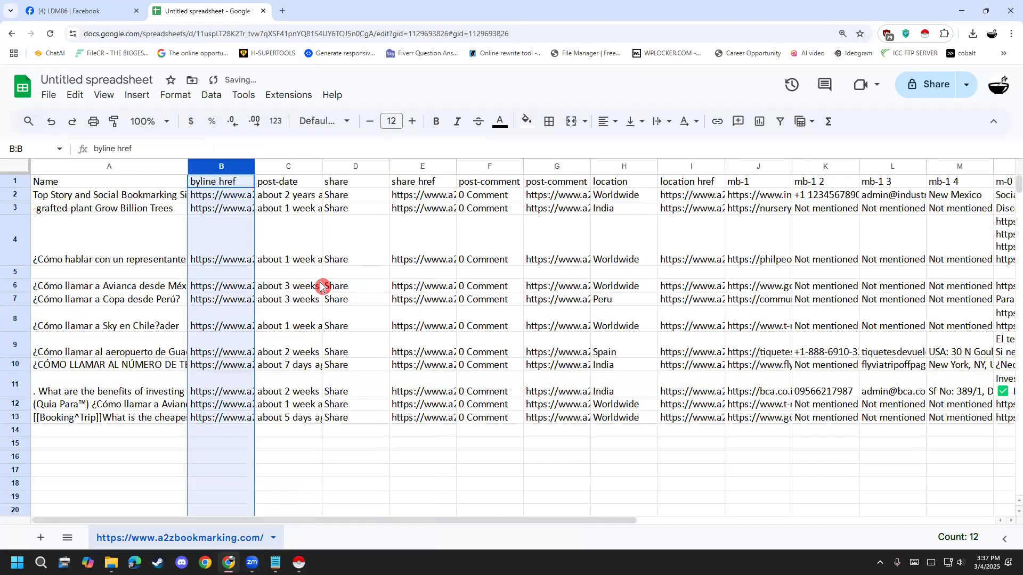
{"action": "left_click", "coordinate": [328, 420]}
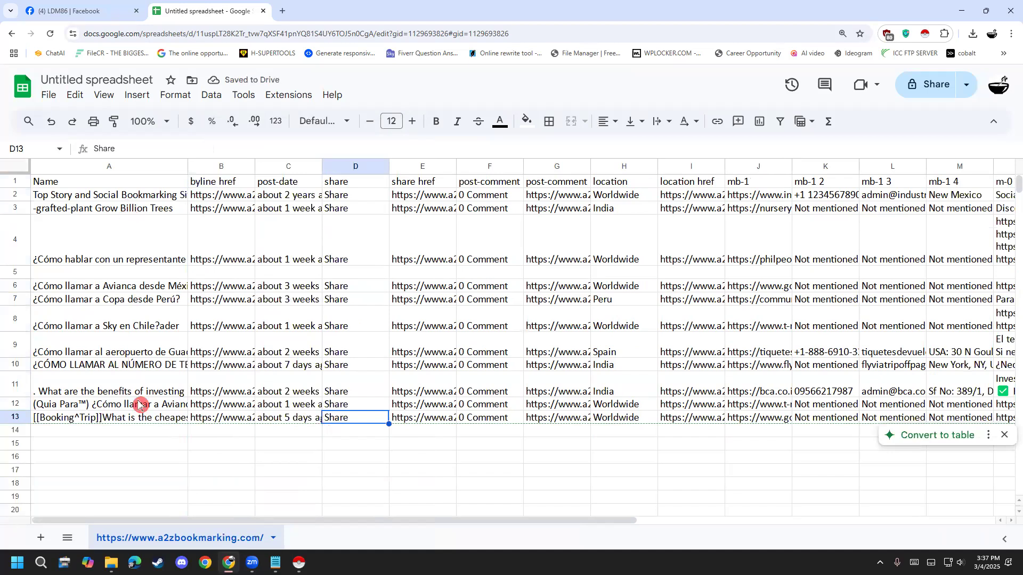
- Reopen the A2Z Bookmarking Search Story page from the browsing history in a new tab
{"action": "left_click", "coordinate": [288, 10]}
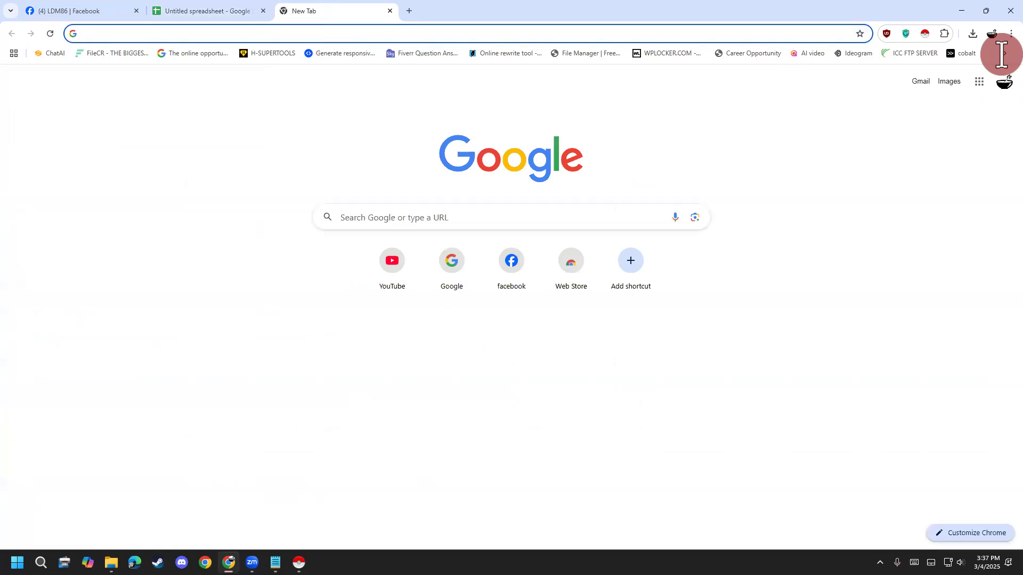
{"action": "left_click", "coordinate": [1011, 35]}
{"action": "mouse_move", "coordinate": [901, 147]}
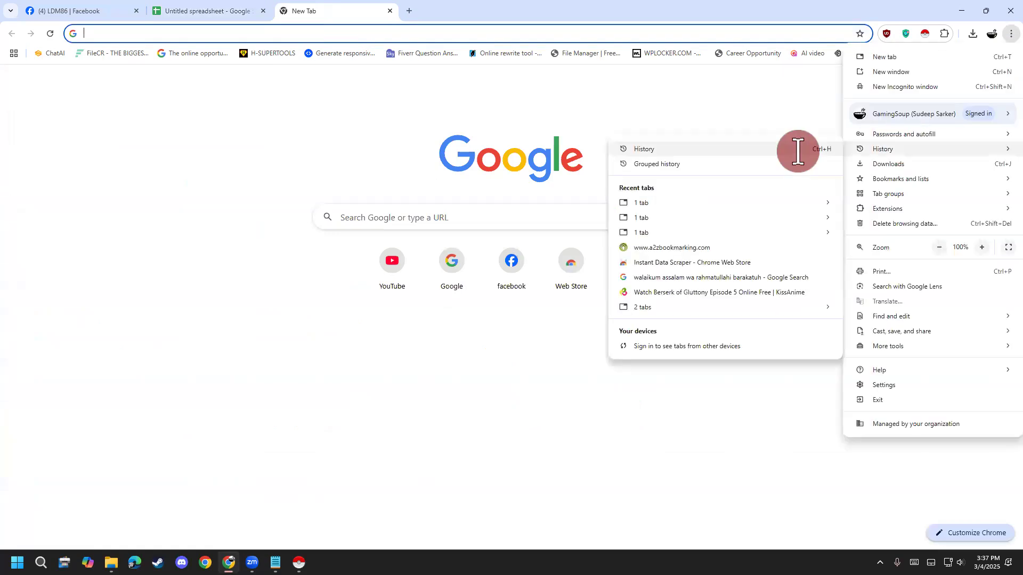
{"action": "left_click", "coordinate": [797, 149]}
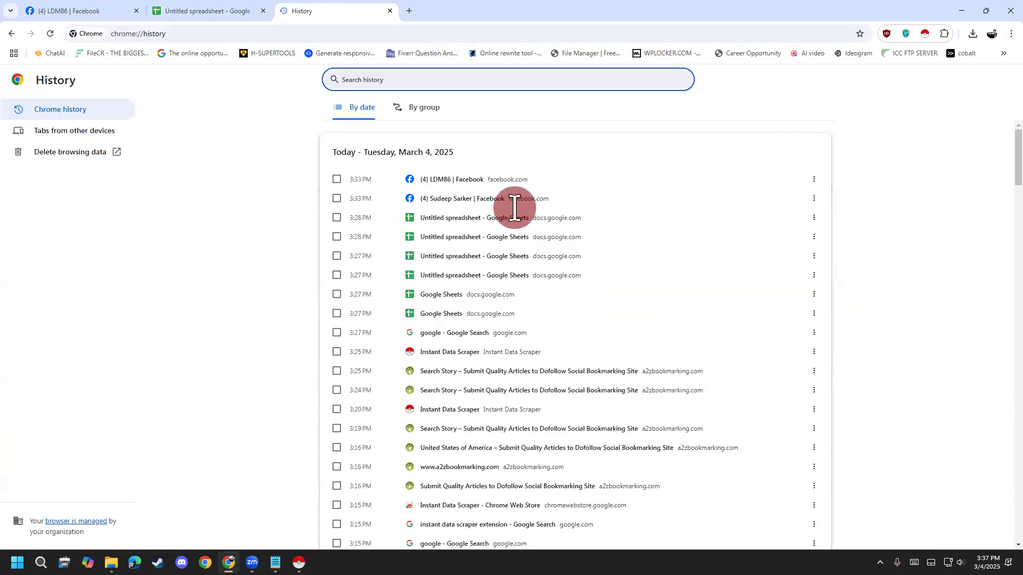
{"action": "left_click", "coordinate": [440, 373]}
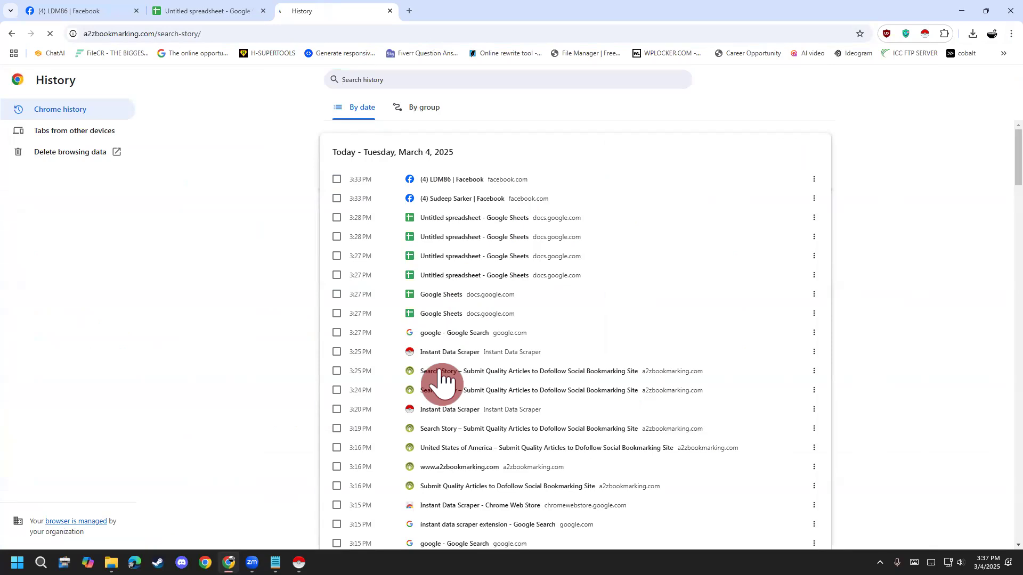
- Search the stories for "food" in the Food & Beverages category with the location United States of America
{"action": "scroll", "coordinate": [27, 373], "scroll_direction": "down", "scroll_amount": 1}
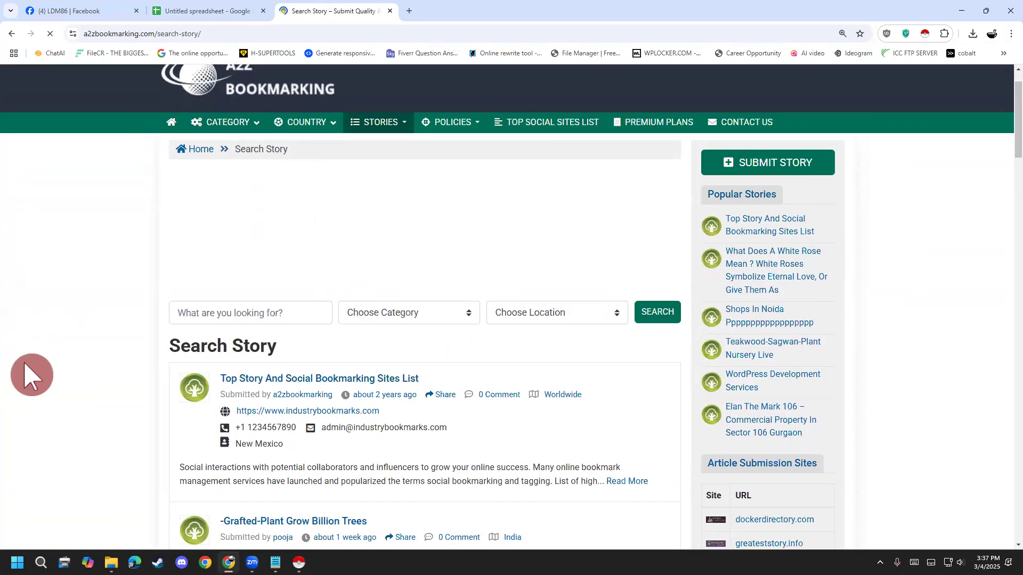
{"action": "scroll", "coordinate": [32, 375], "scroll_direction": "down", "scroll_amount": 2}
{"action": "left_click", "coordinate": [239, 208]}
{"action": "type", "text": "food"}
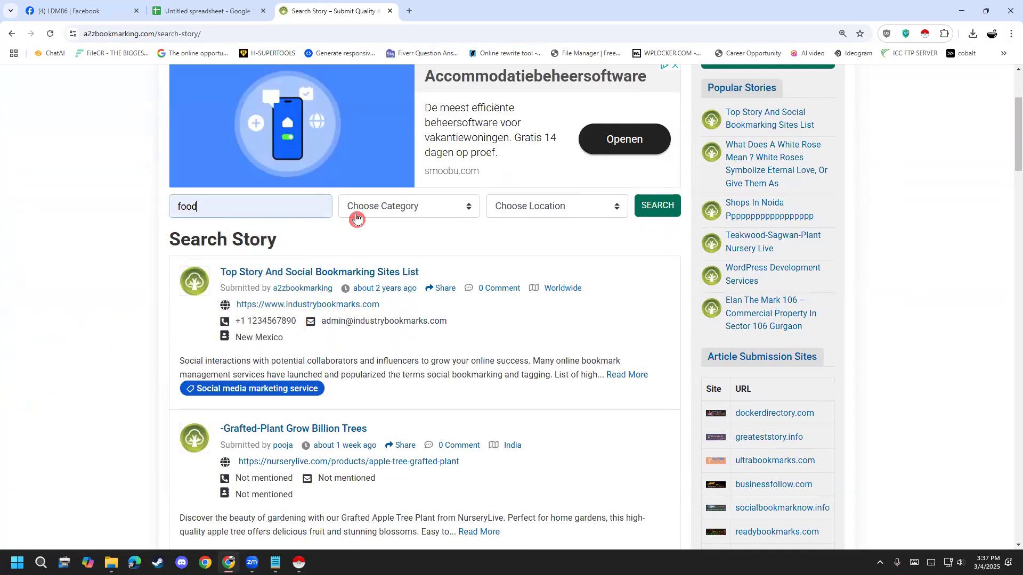
{"action": "left_click", "coordinate": [357, 214]}
{"action": "scroll", "coordinate": [421, 427], "scroll_direction": "down", "scroll_amount": 2}
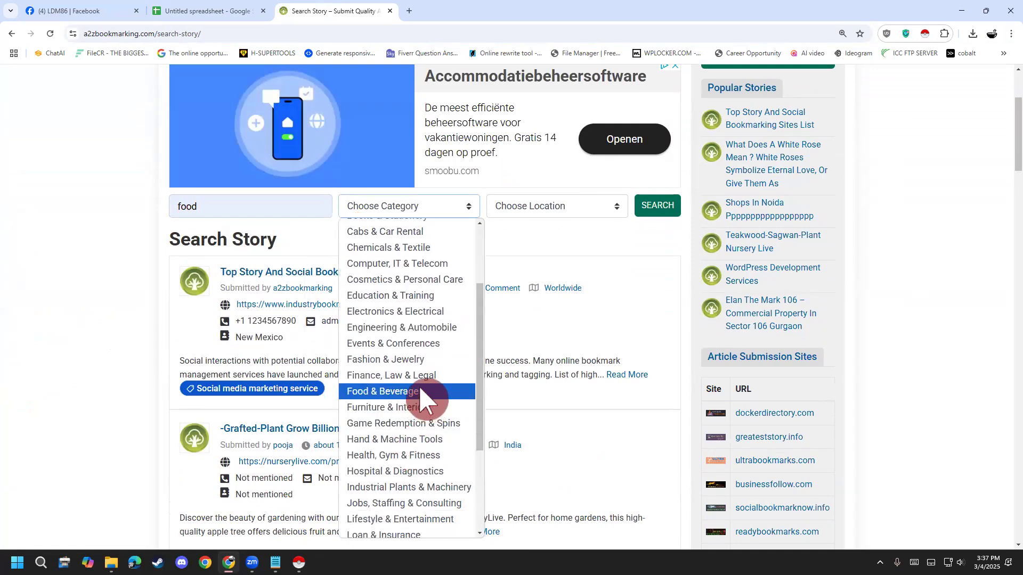
{"action": "left_click", "coordinate": [416, 397]}
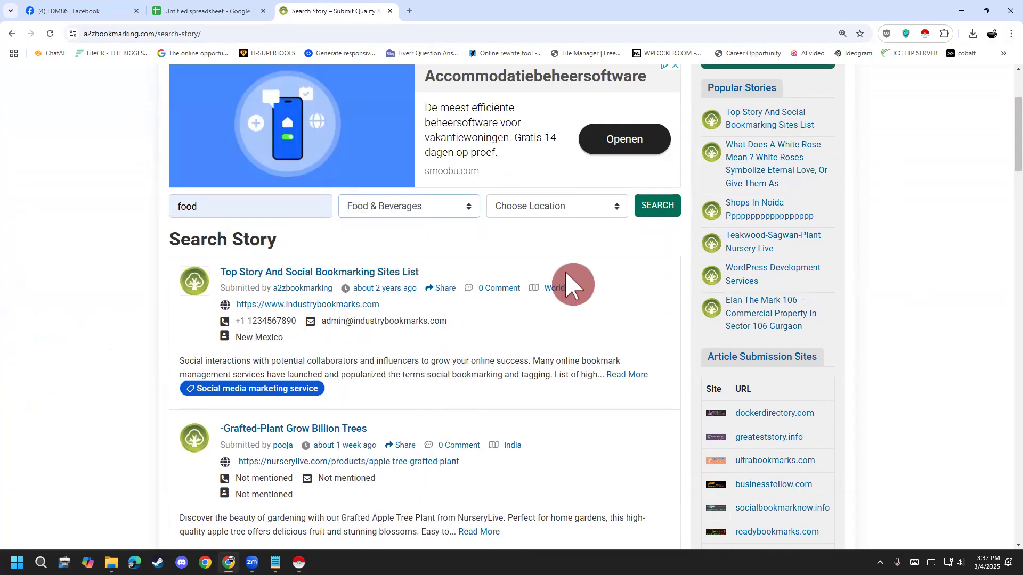
{"action": "left_click", "coordinate": [595, 213]}
{"action": "scroll", "coordinate": [549, 489], "scroll_direction": "down", "scroll_amount": 10}
{"action": "scroll", "coordinate": [548, 488], "scroll_direction": "down", "scroll_amount": 5}
{"action": "left_click", "coordinate": [596, 462]}
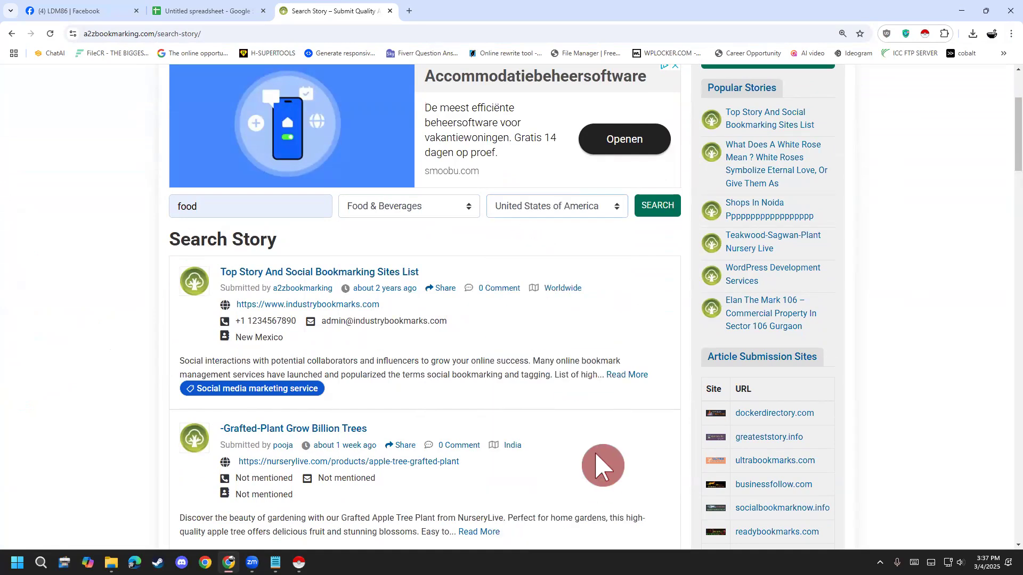
{"action": "left_click", "coordinate": [658, 211]}
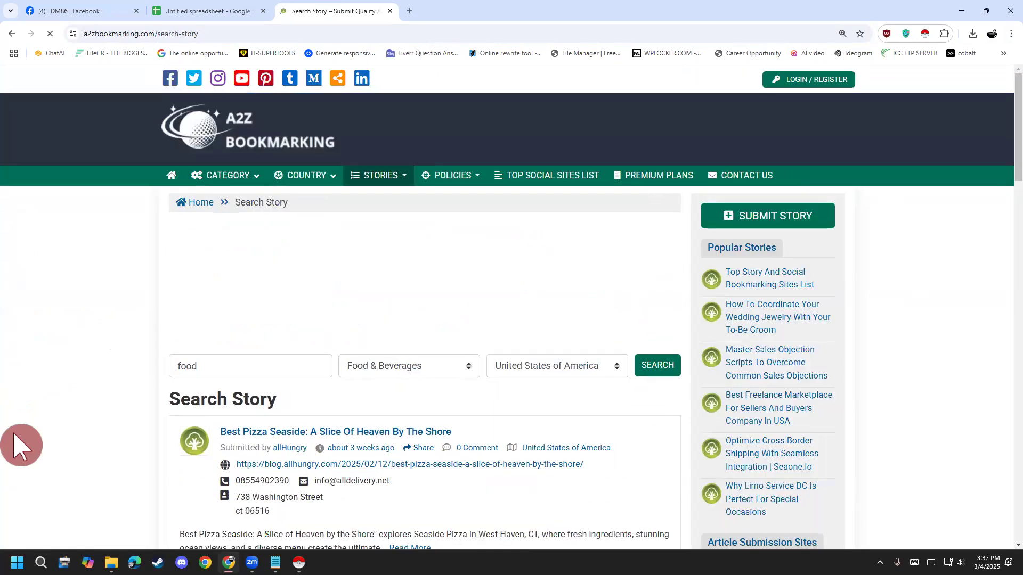
- Review the filtered food listings and compare them with the rows already imported in the spreadsheet
{"action": "scroll", "coordinate": [21, 445], "scroll_direction": "down", "scroll_amount": 12}
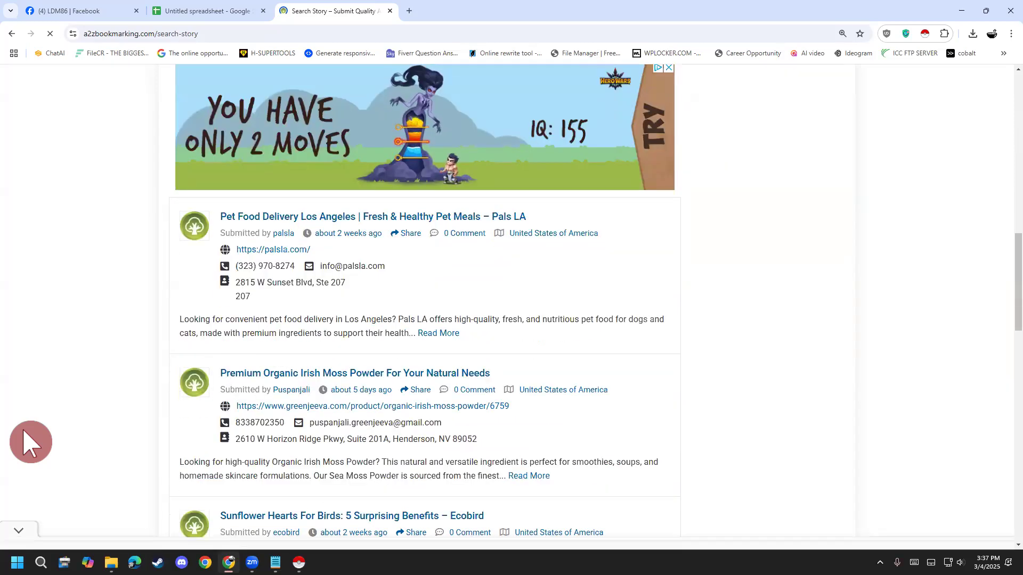
{"action": "scroll", "coordinate": [29, 442], "scroll_direction": "down", "scroll_amount": 8}
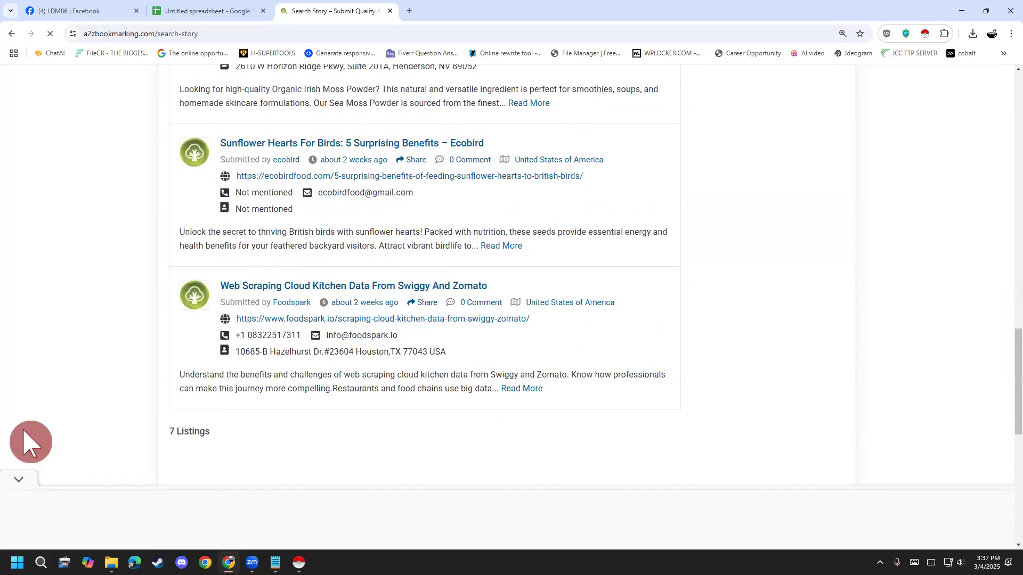
{"action": "left_click", "coordinate": [224, 12]}
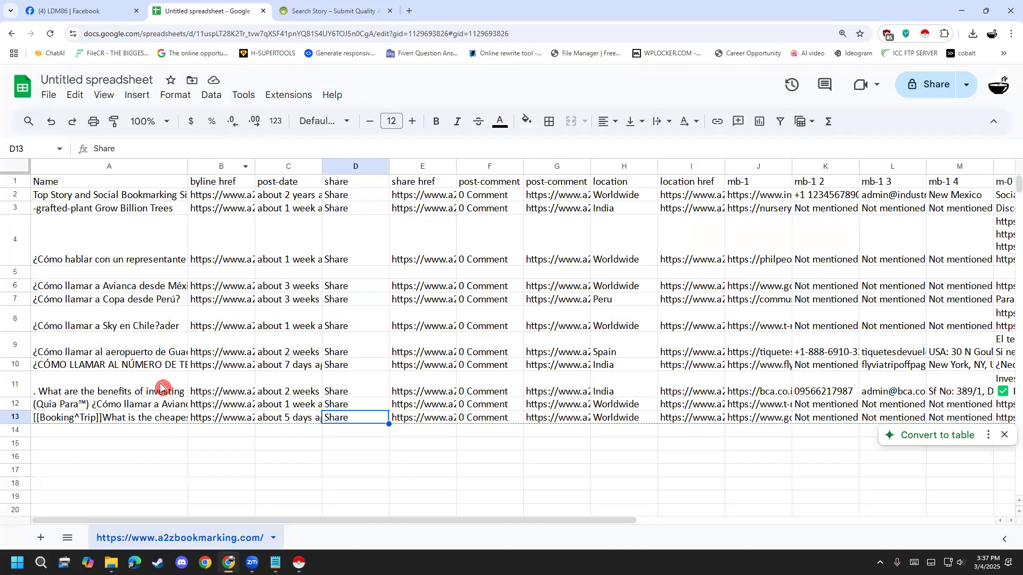
{"action": "left_click", "coordinate": [144, 351]}
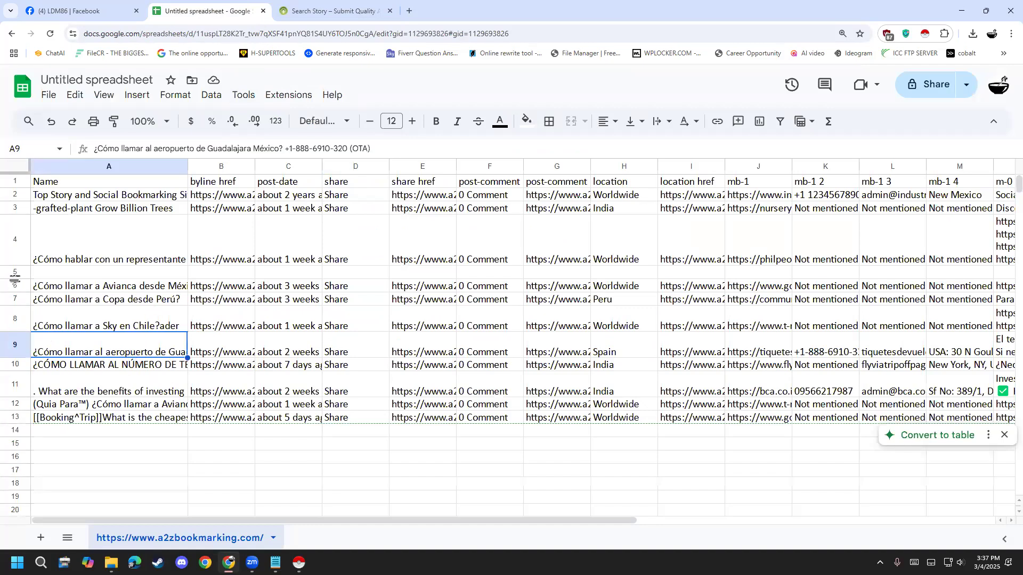
{"action": "left_click", "coordinate": [17, 258]}
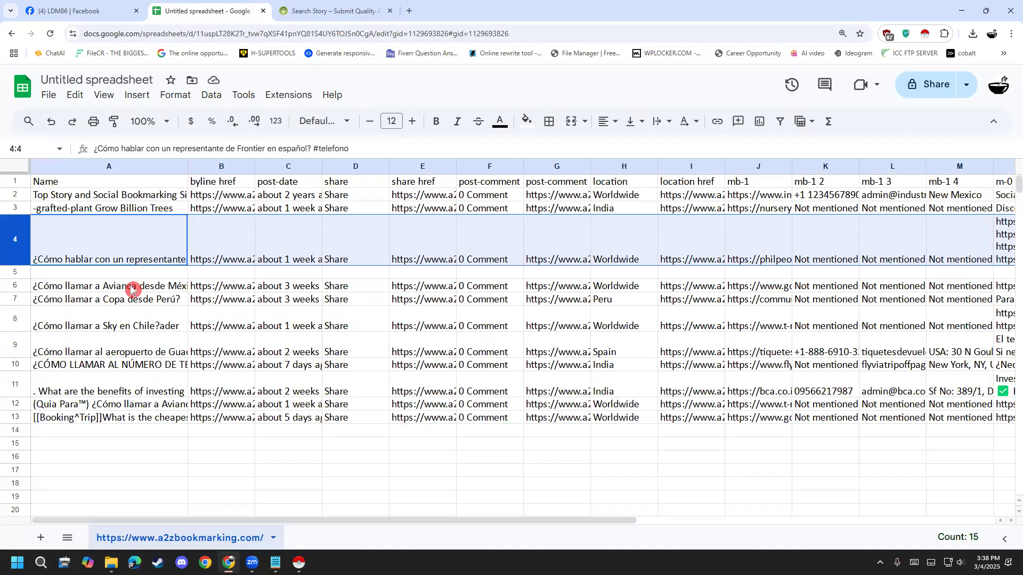
{"action": "left_click", "coordinate": [305, 16]}
{"action": "left_click", "coordinate": [535, 354]}
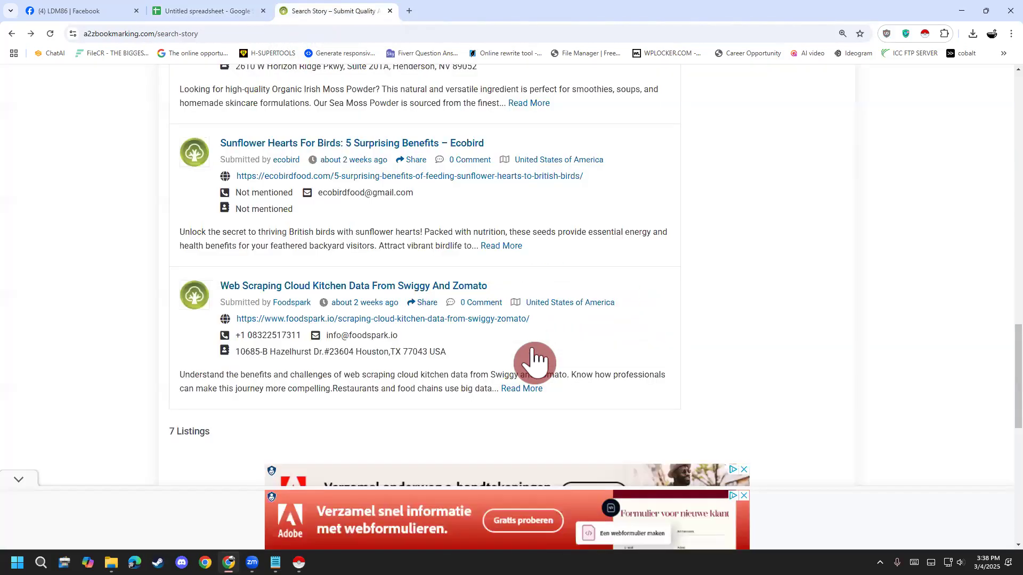
{"action": "scroll", "coordinate": [80, 285], "scroll_direction": "up", "scroll_amount": 7}
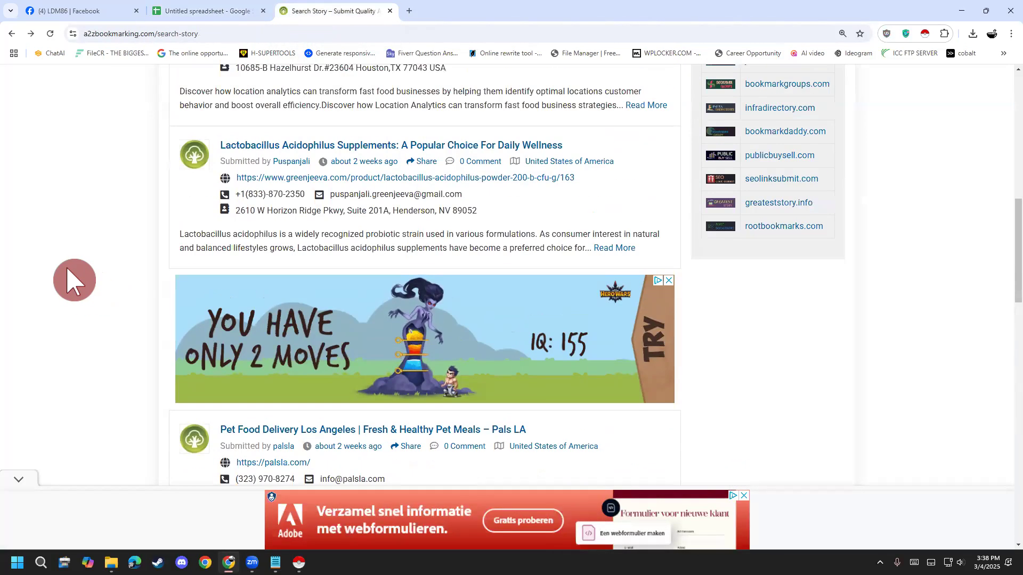
{"action": "scroll", "coordinate": [75, 281], "scroll_direction": "up", "scroll_amount": 7}
{"action": "scroll", "coordinate": [83, 279], "scroll_direction": "down", "scroll_amount": 3}
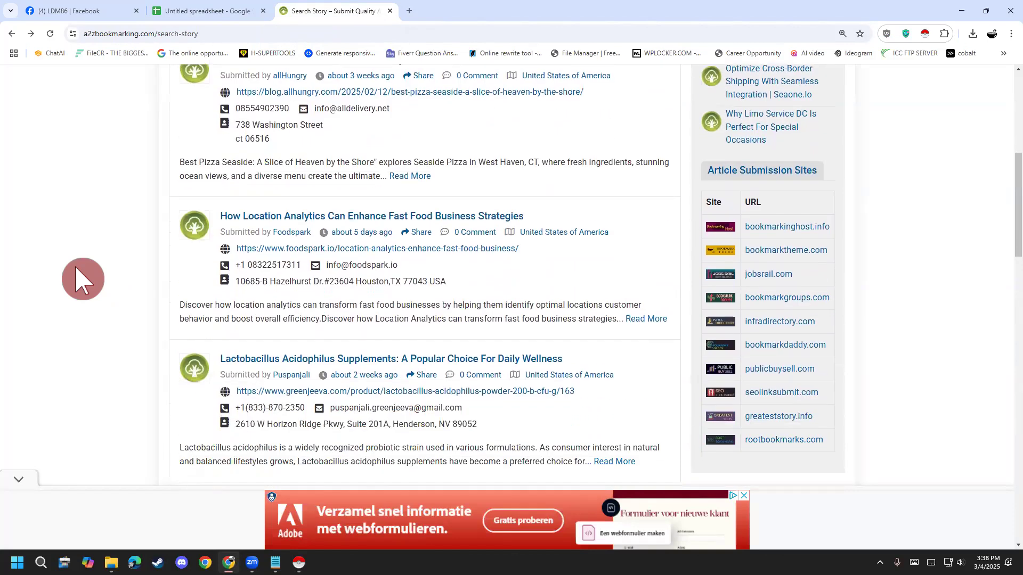
{"action": "scroll", "coordinate": [137, 224], "scroll_direction": "up", "scroll_amount": 3}
{"action": "left_click", "coordinate": [195, 16]}
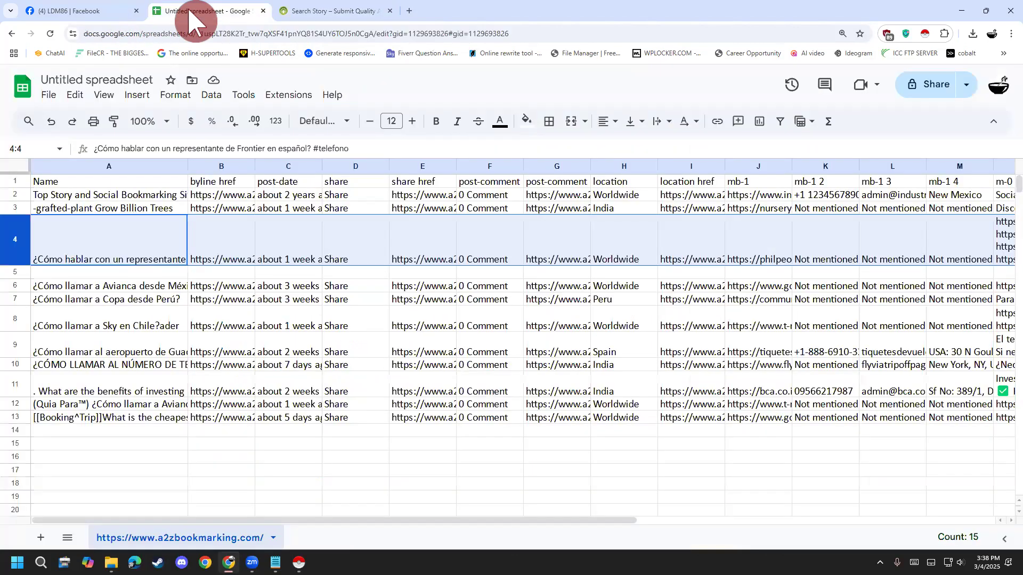
{"action": "left_click", "coordinate": [298, 12]}
{"action": "scroll", "coordinate": [98, 397], "scroll_direction": "down", "scroll_amount": 2}
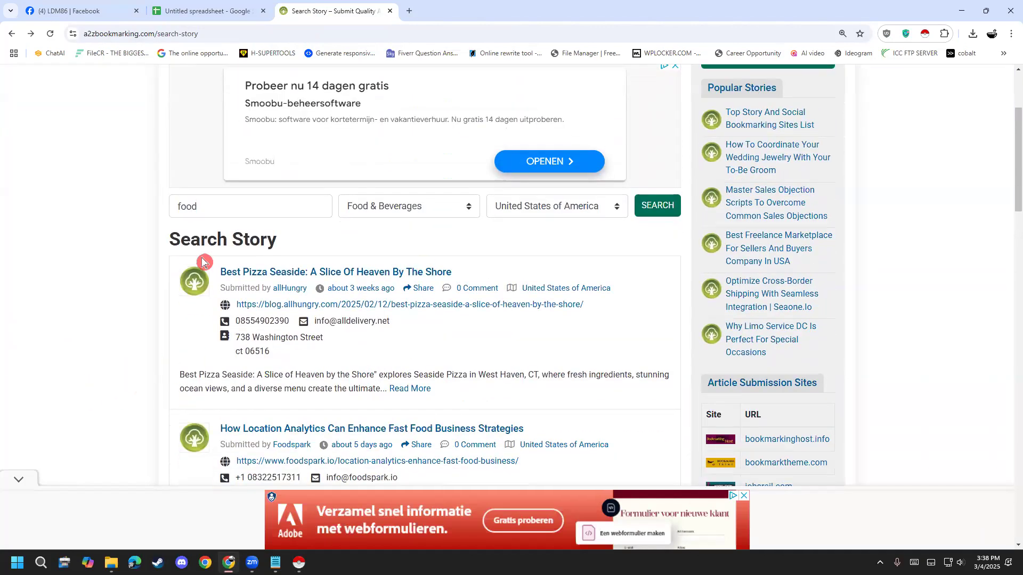
- Examine the Name column entries of the previously scraped rows in the spreadsheet
{"action": "left_click", "coordinate": [221, 11]}
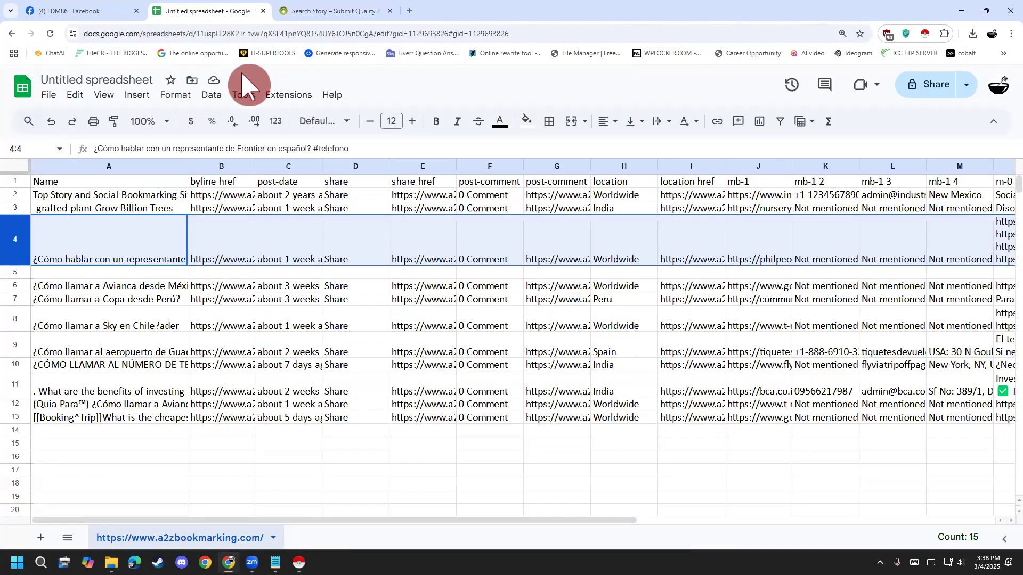
{"action": "left_click", "coordinate": [115, 197]}
{"action": "left_click", "coordinate": [126, 213]}
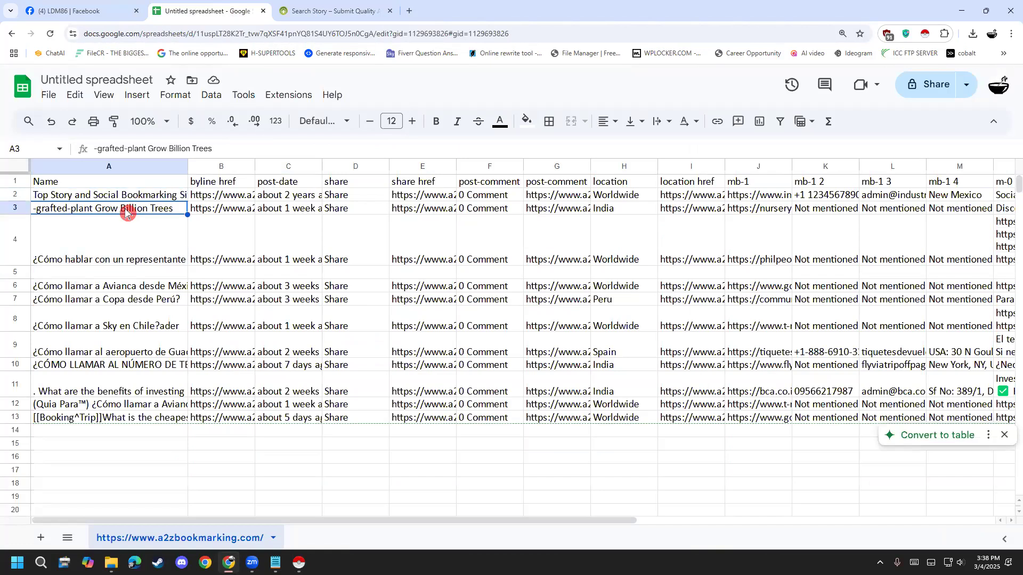
{"action": "left_click", "coordinate": [111, 262]}
{"action": "left_click", "coordinate": [110, 312]}
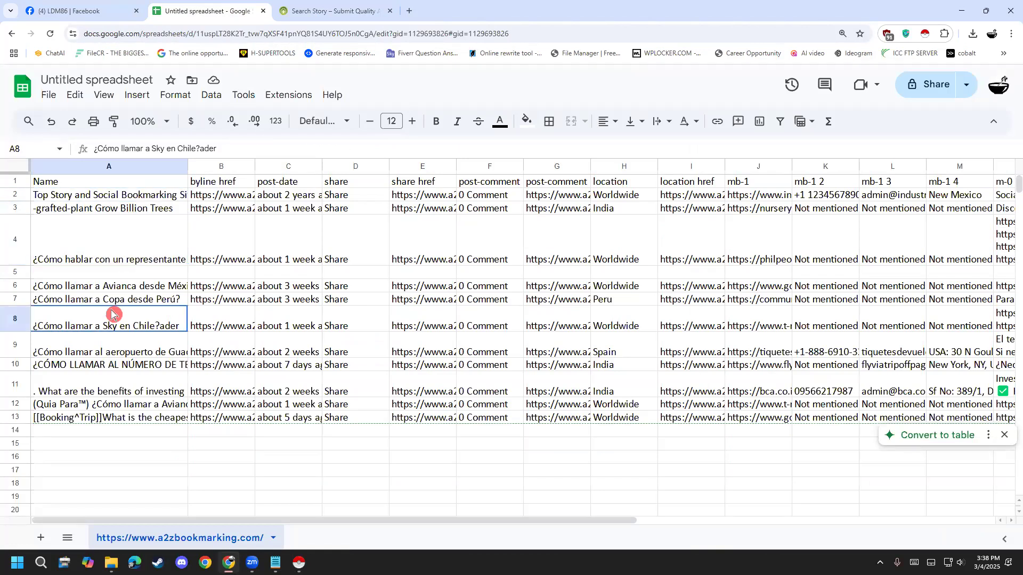
{"action": "left_click", "coordinate": [99, 383]}
{"action": "left_click", "coordinate": [103, 409]}
{"action": "left_click", "coordinate": [100, 421]}
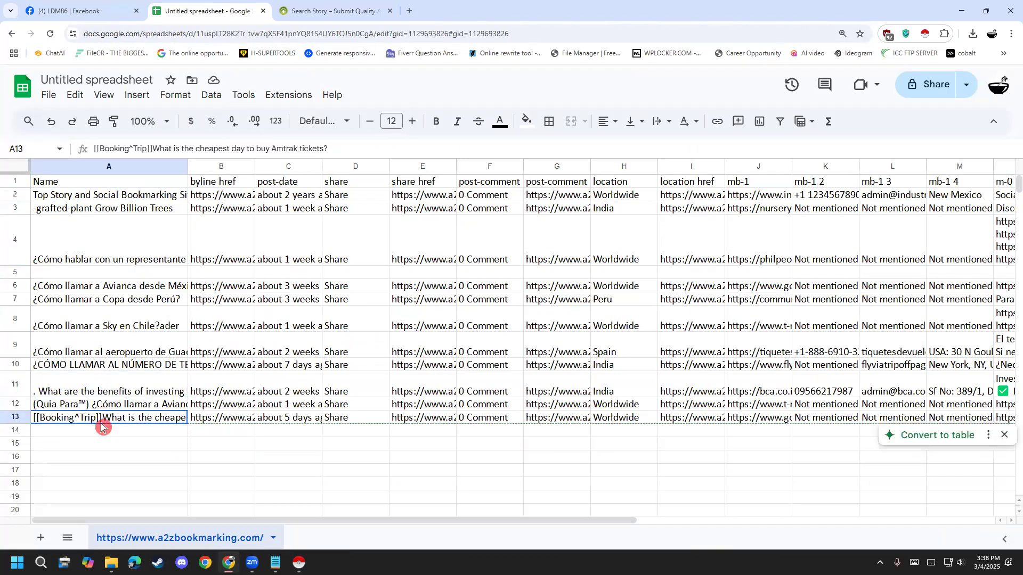
{"action": "left_click", "coordinate": [100, 406]}
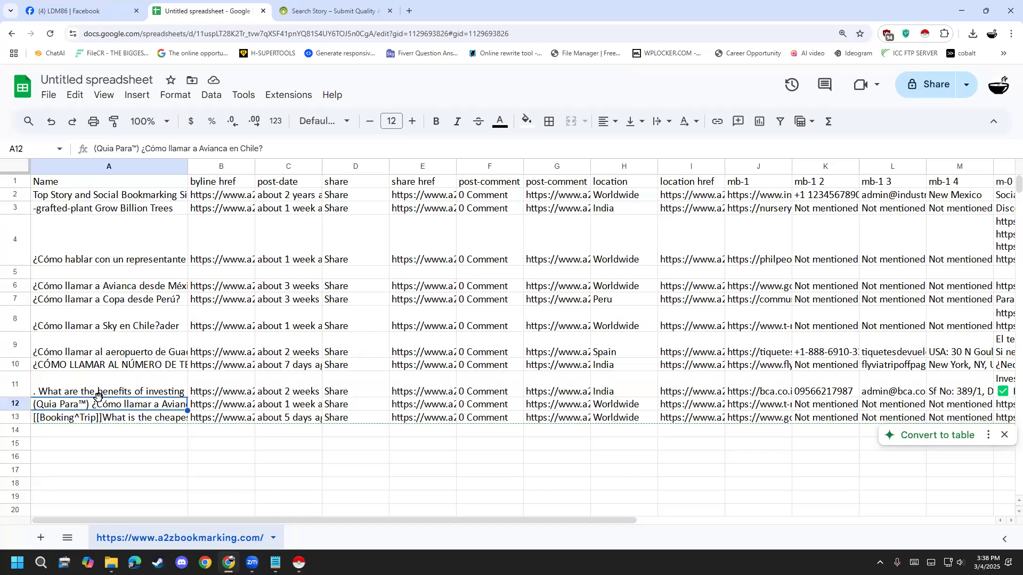
- Run Instant Data Scraper on the food search results, switch to the table holding the listings, and start crawling
{"action": "left_click", "coordinate": [319, 11]}
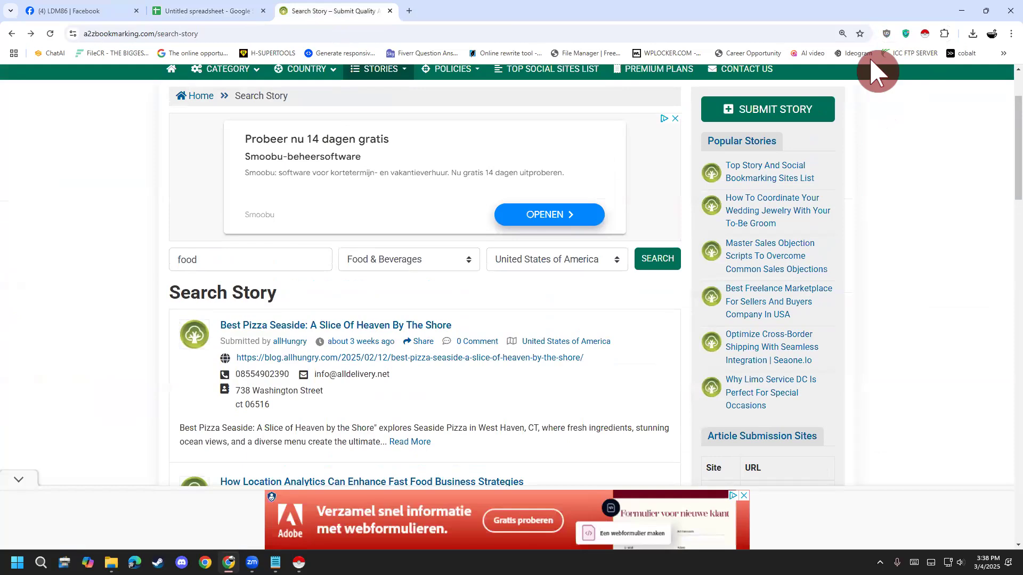
{"action": "left_click", "coordinate": [925, 34]}
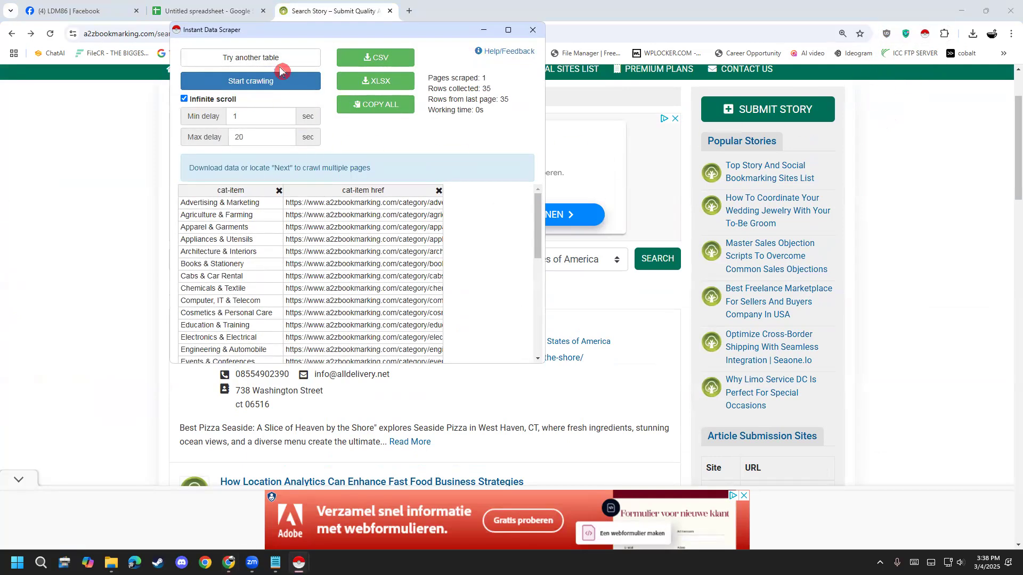
{"action": "left_click", "coordinate": [274, 61]}
{"action": "left_click", "coordinate": [276, 62]}
{"action": "left_click", "coordinate": [272, 81]}
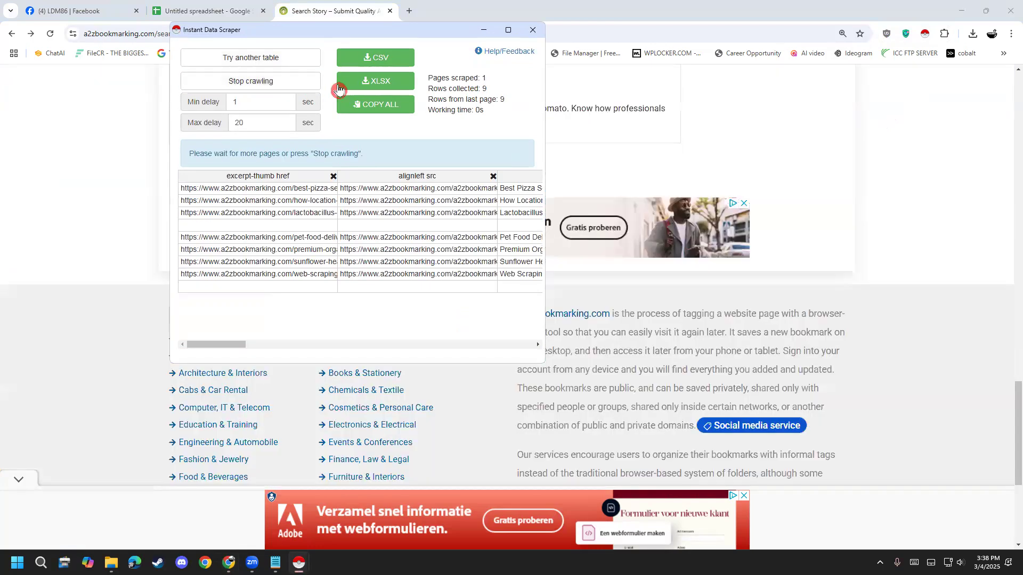
- Stop the crawl and download the scraped listings as both CSV and XLSX files
{"action": "left_click", "coordinate": [372, 68]}
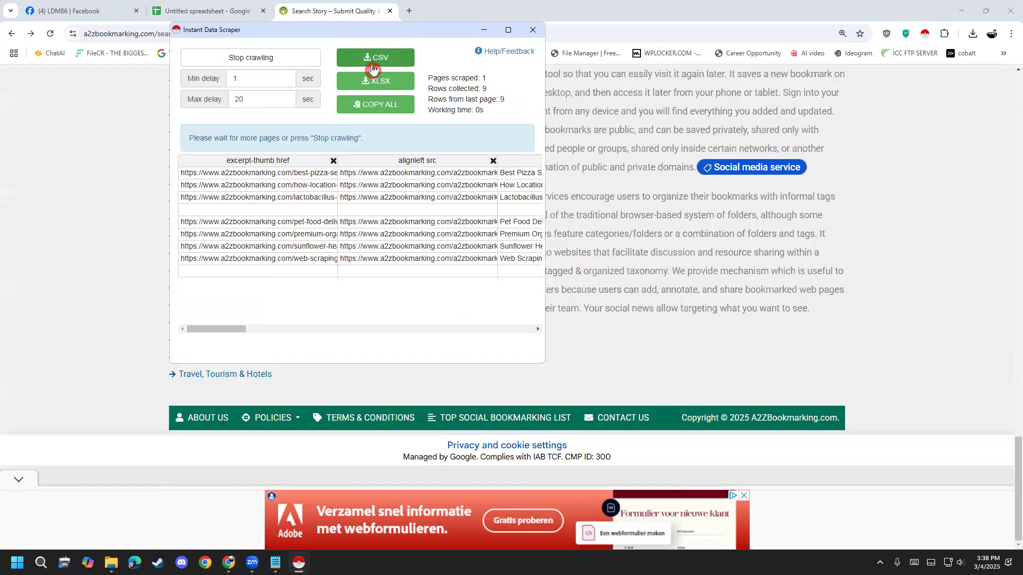
{"action": "left_click", "coordinate": [264, 71]}
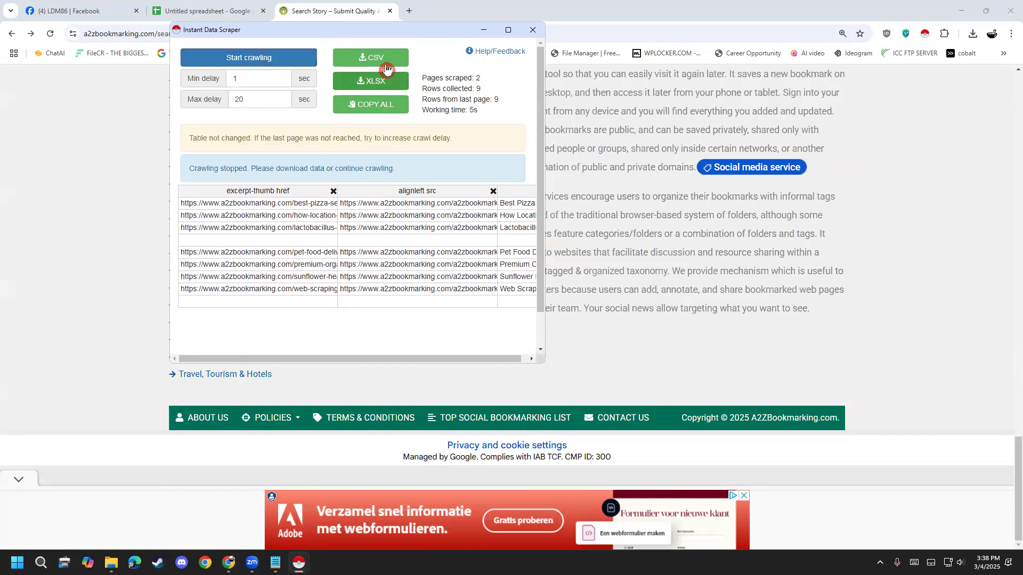
{"action": "left_click", "coordinate": [384, 58]}
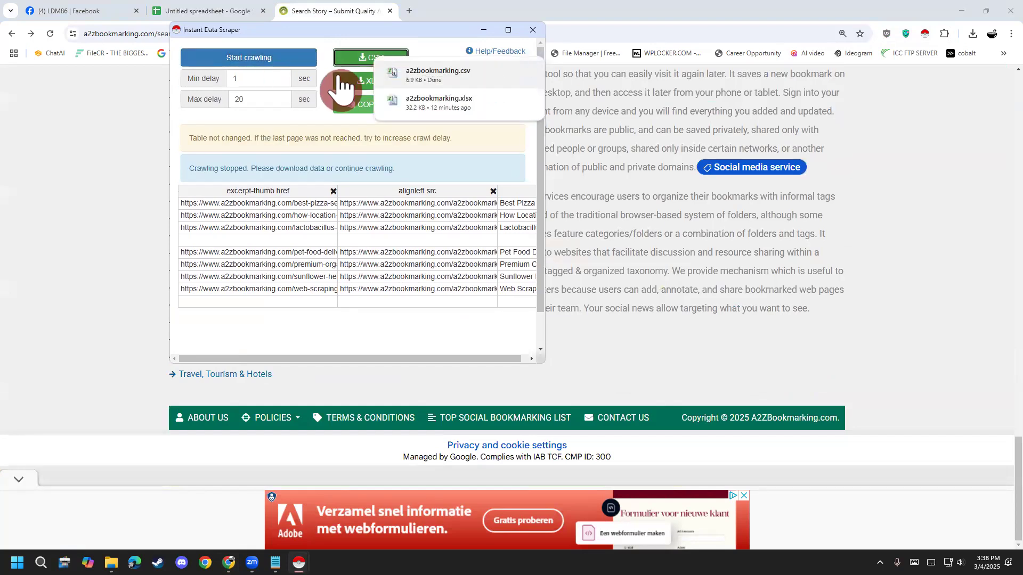
{"action": "left_click", "coordinate": [367, 81]}
- Import a2zbookmarking (1).xlsx from Downloads into the Google Sheets file, using Replace spreadsheet as the import location
{"action": "left_click", "coordinate": [250, 12]}
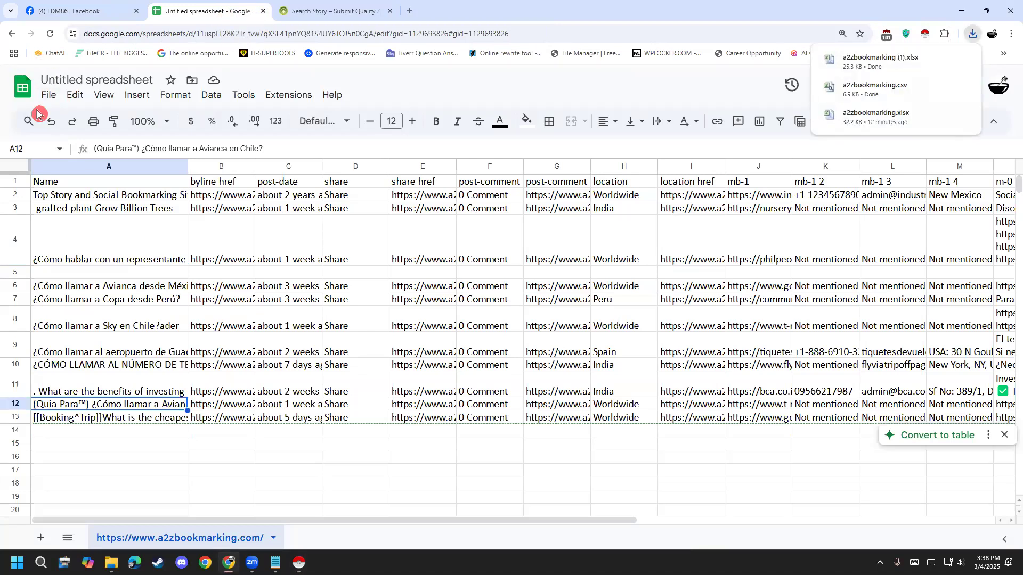
{"action": "left_click", "coordinate": [48, 95]}
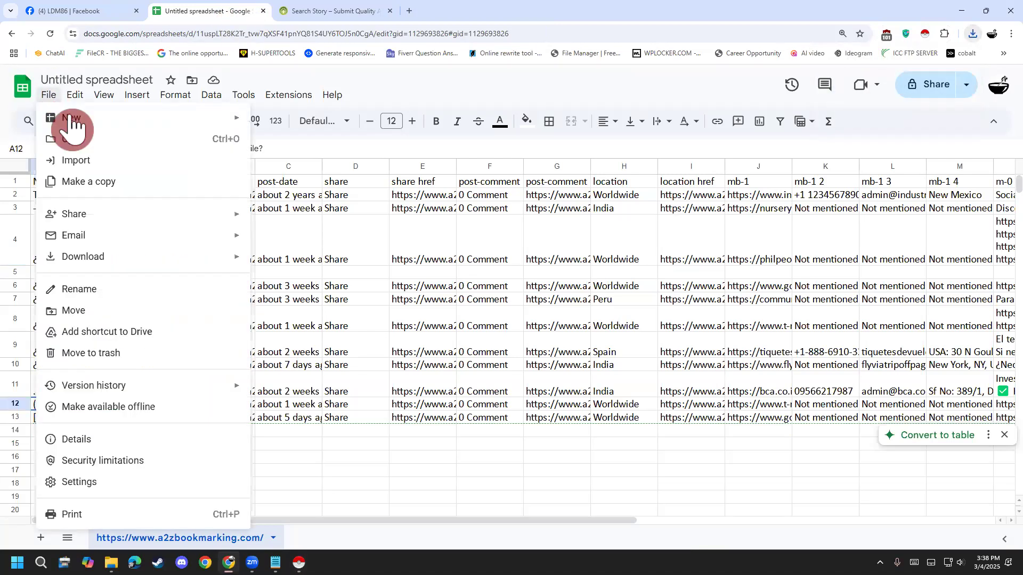
{"action": "left_click", "coordinate": [97, 162]}
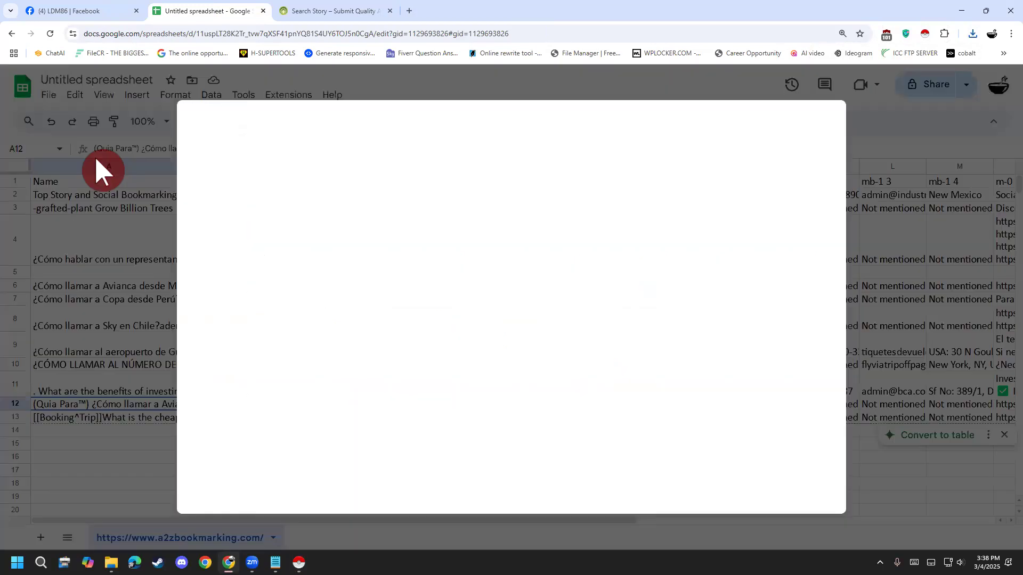
{"action": "left_click", "coordinate": [432, 170]}
{"action": "left_click", "coordinate": [507, 397]}
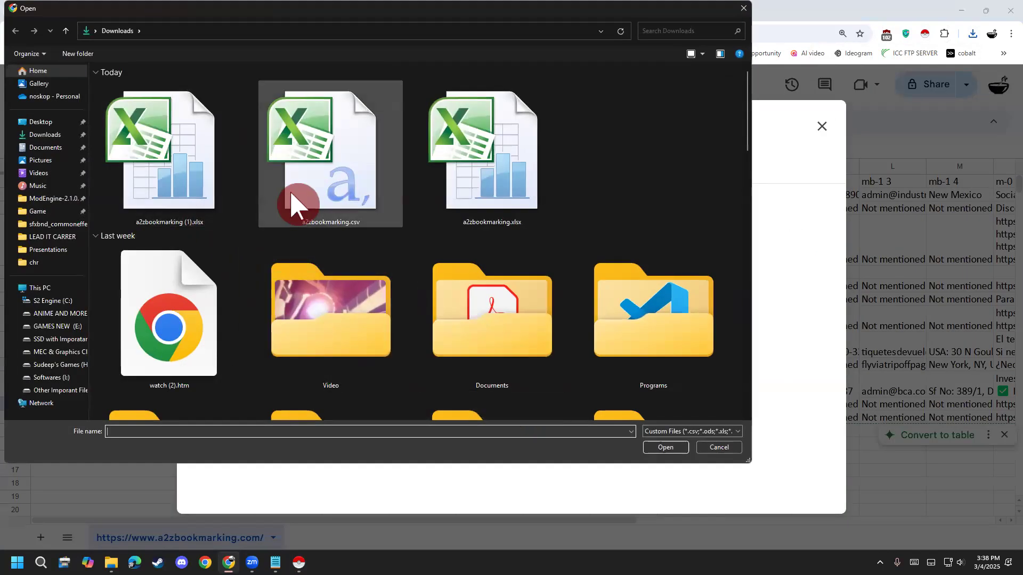
{"action": "double_click", "coordinate": [210, 206]}
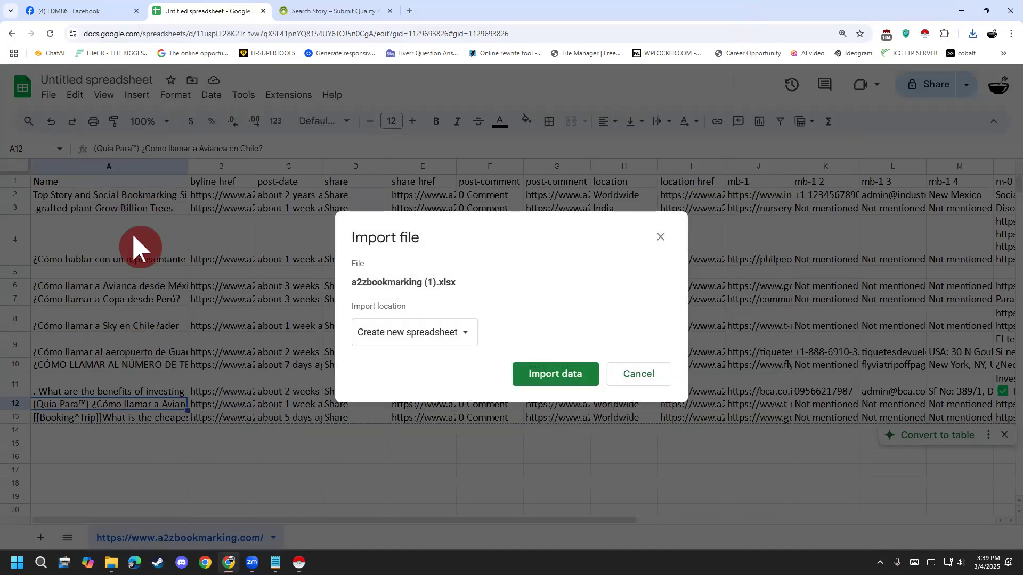
{"action": "left_click", "coordinate": [411, 340]}
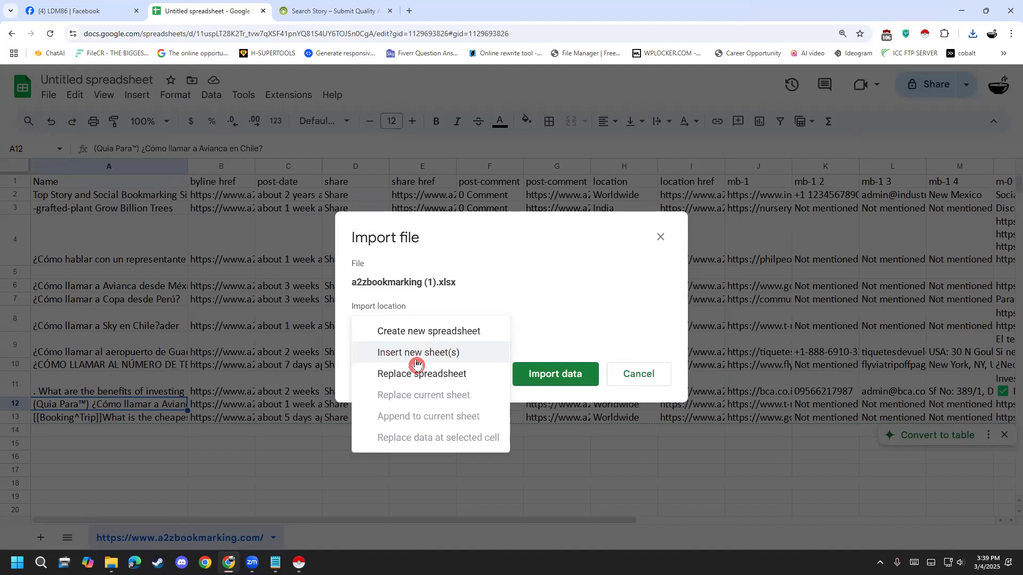
{"action": "left_click", "coordinate": [424, 374]}
{"action": "left_click", "coordinate": [540, 402]}
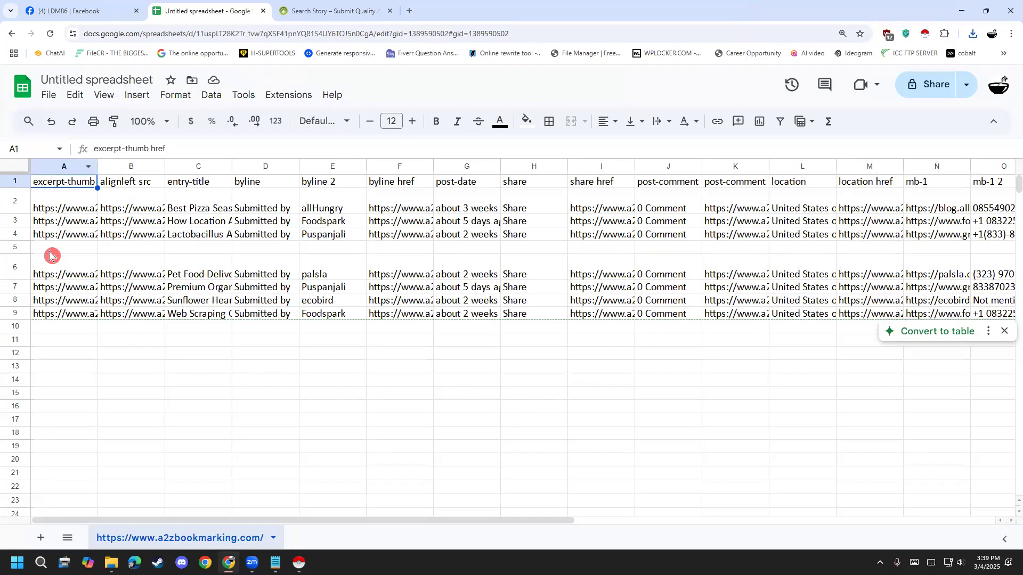
{"action": "left_click_drag", "start_coordinate": [391, 532], "coordinate": [279, 543]}
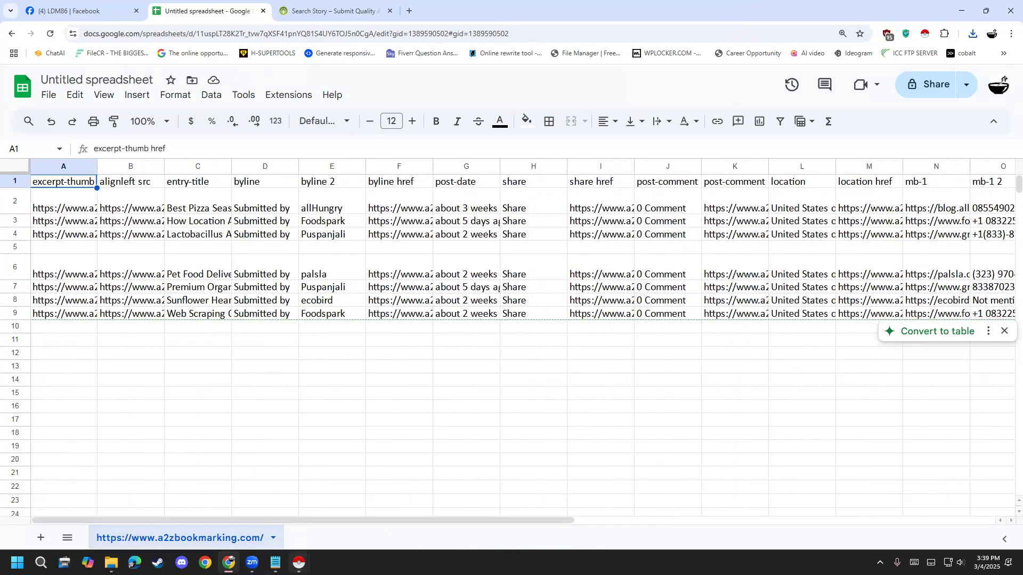
- Close both Instant Data Scraper windows and the A2Z Bookmarking search results page, leaving the imported spreadsheet open
{"action": "mouse_move", "coordinate": [299, 563]}
{"action": "left_click", "coordinate": [368, 485]}
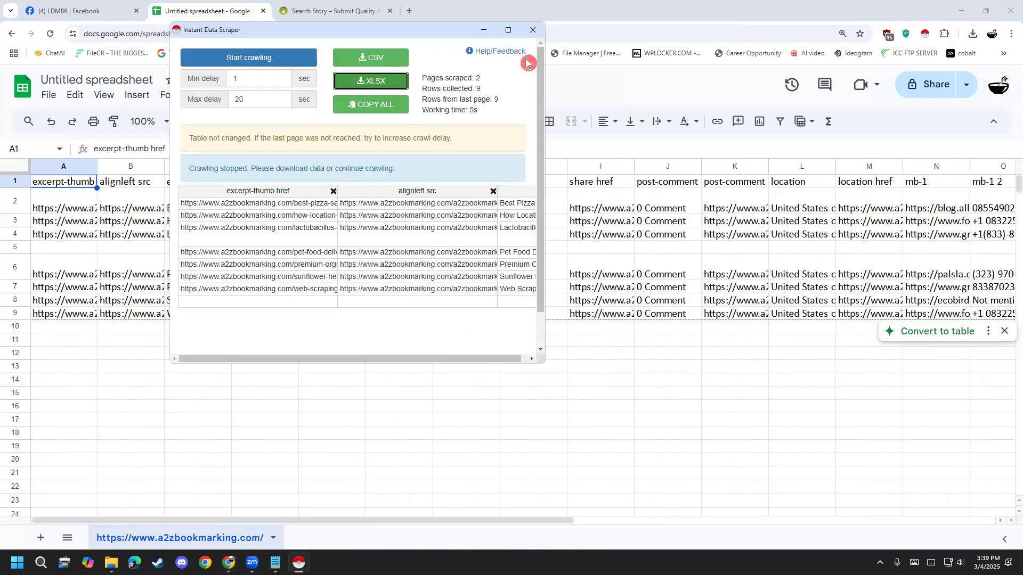
{"action": "left_click_drag", "start_coordinate": [445, 29], "coordinate": [422, 162]}
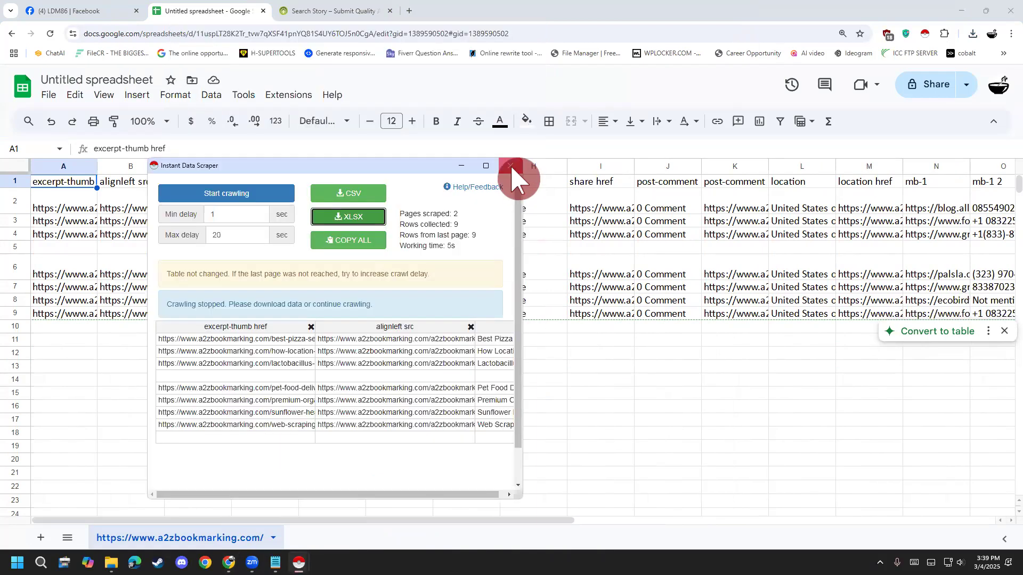
{"action": "left_click", "coordinate": [513, 169]}
{"action": "left_click", "coordinate": [299, 563]}
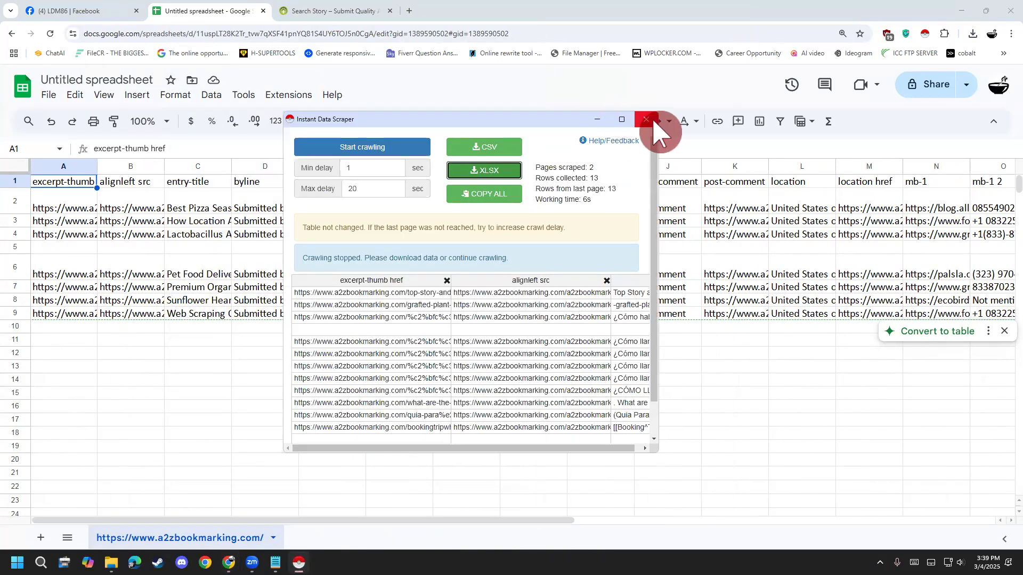
{"action": "scroll", "coordinate": [529, 349], "scroll_direction": "down", "scroll_amount": 2}
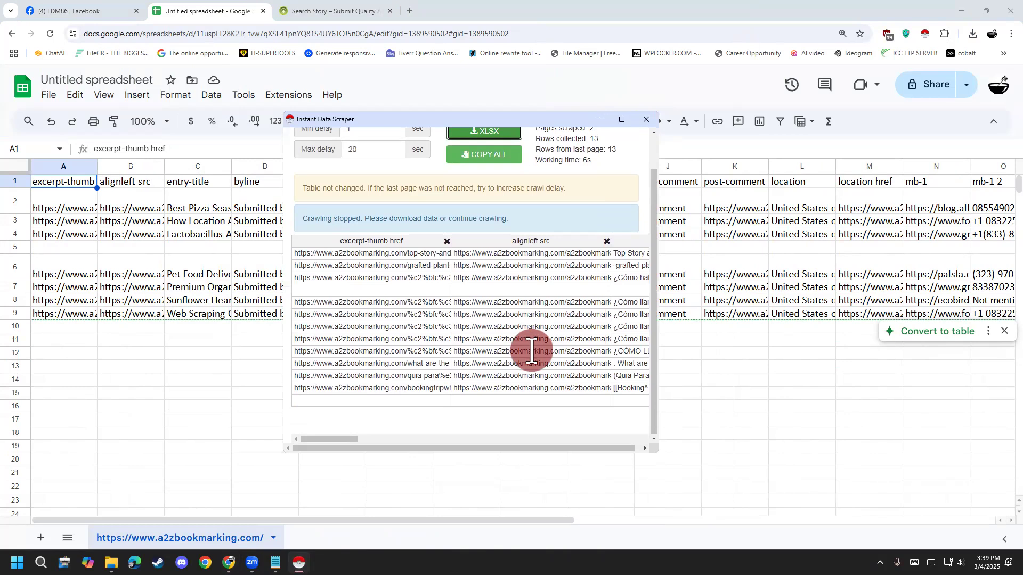
{"action": "scroll", "coordinate": [468, 410], "scroll_direction": "up", "scroll_amount": 2}
{"action": "left_click", "coordinate": [646, 119]}
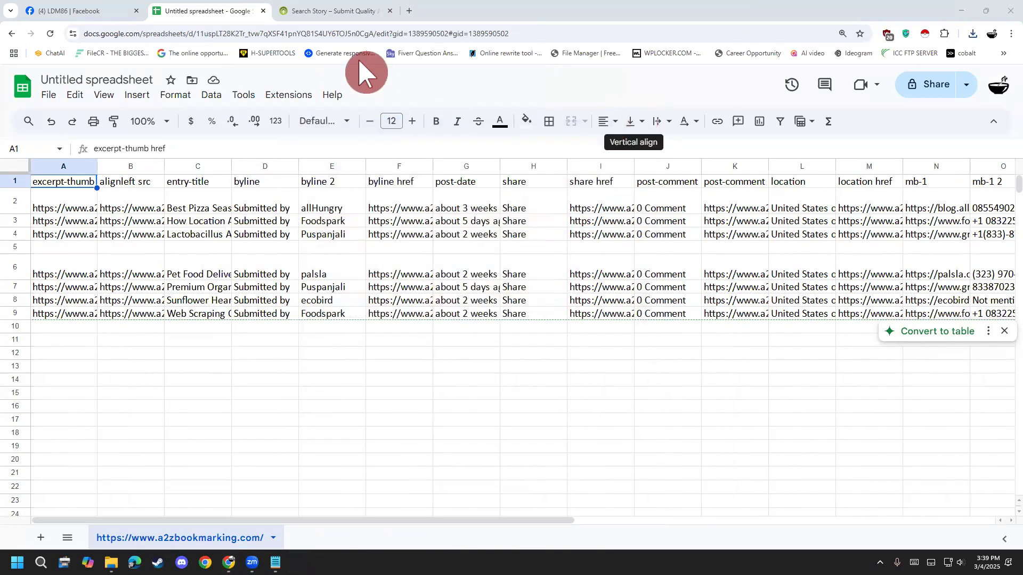
{"action": "left_click", "coordinate": [390, 11]}
- Widen and delete the excerpt-thumb href column, then do the same with the alignleft src column
{"action": "left_click", "coordinate": [80, 167]}
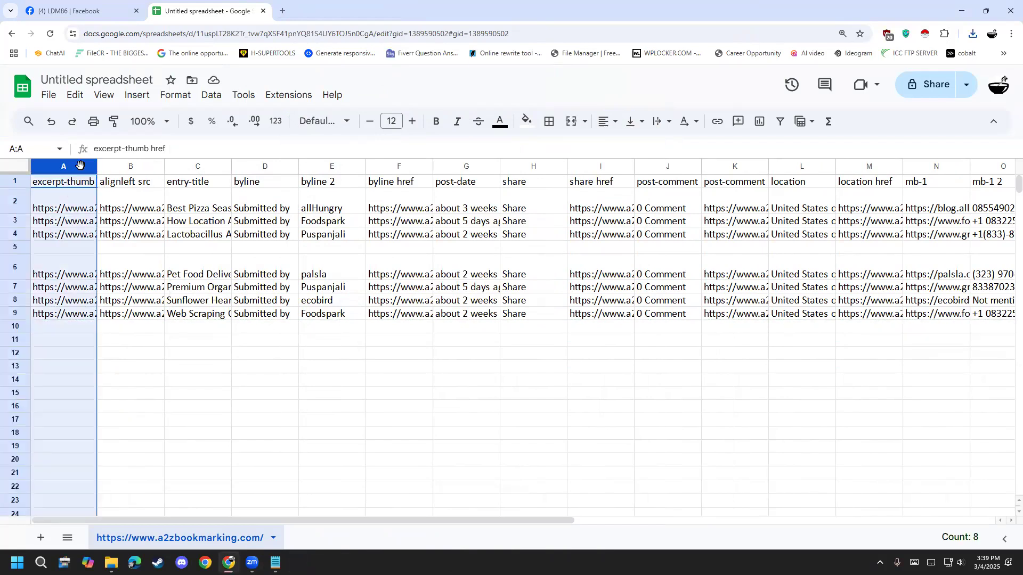
{"action": "left_click_drag", "start_coordinate": [97, 166], "coordinate": [194, 159]}
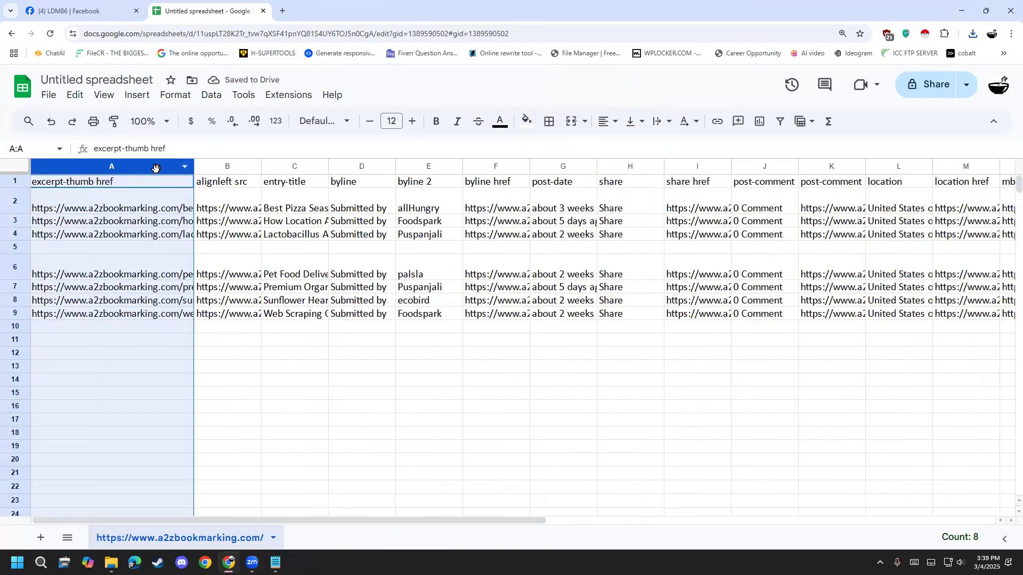
{"action": "right_click", "coordinate": [155, 168]}
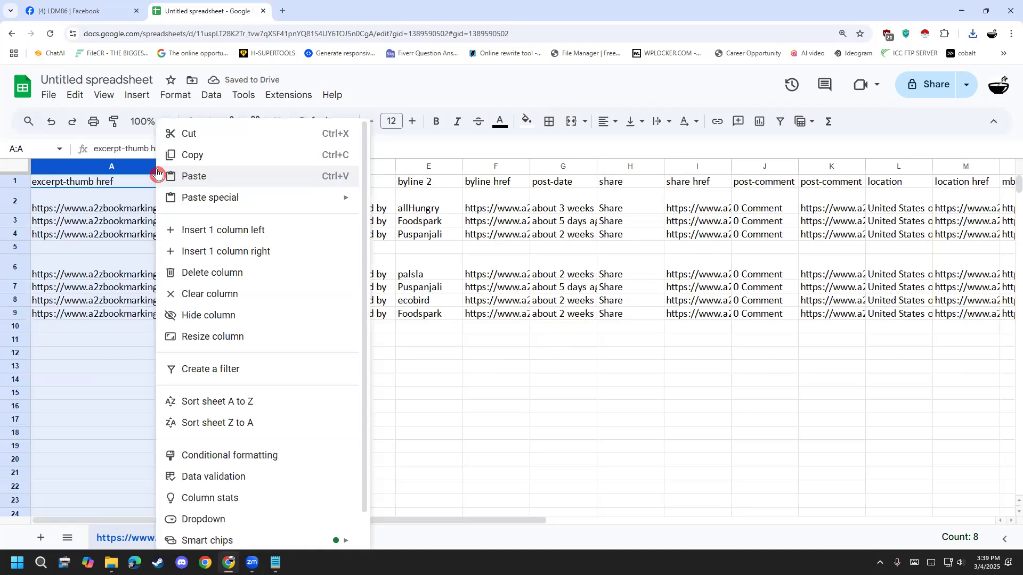
{"action": "left_click", "coordinate": [212, 274]}
{"action": "left_click_drag", "start_coordinate": [97, 166], "coordinate": [251, 168]}
{"action": "right_click", "coordinate": [208, 173]}
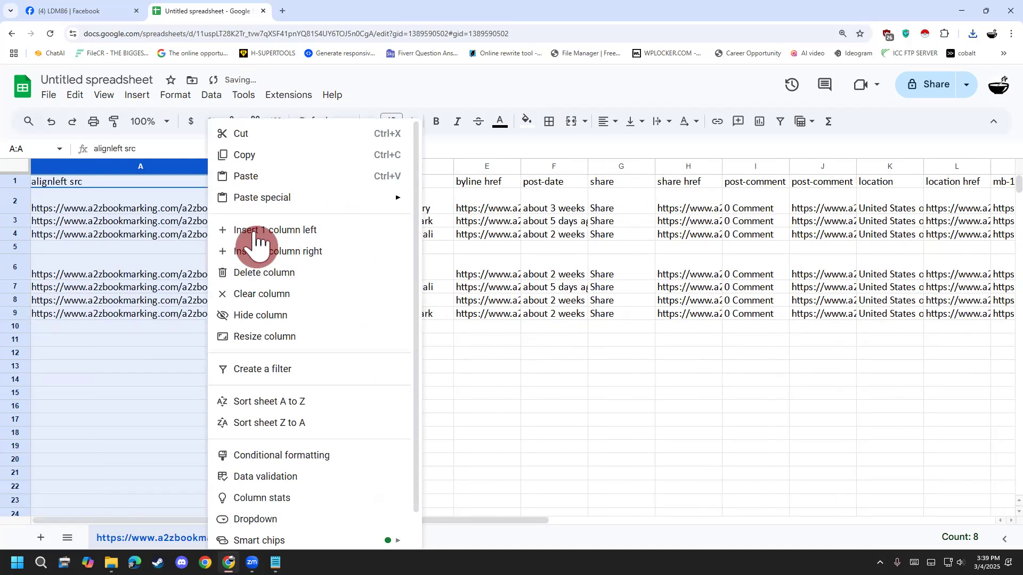
{"action": "left_click", "coordinate": [273, 269]}
- Rename the entry-title header in cell A1 to Name
{"action": "double_click", "coordinate": [80, 177]}
{"action": "left_click_drag", "start_coordinate": [80, 177], "coordinate": [12, 179]}
{"action": "type", "text": "N"}
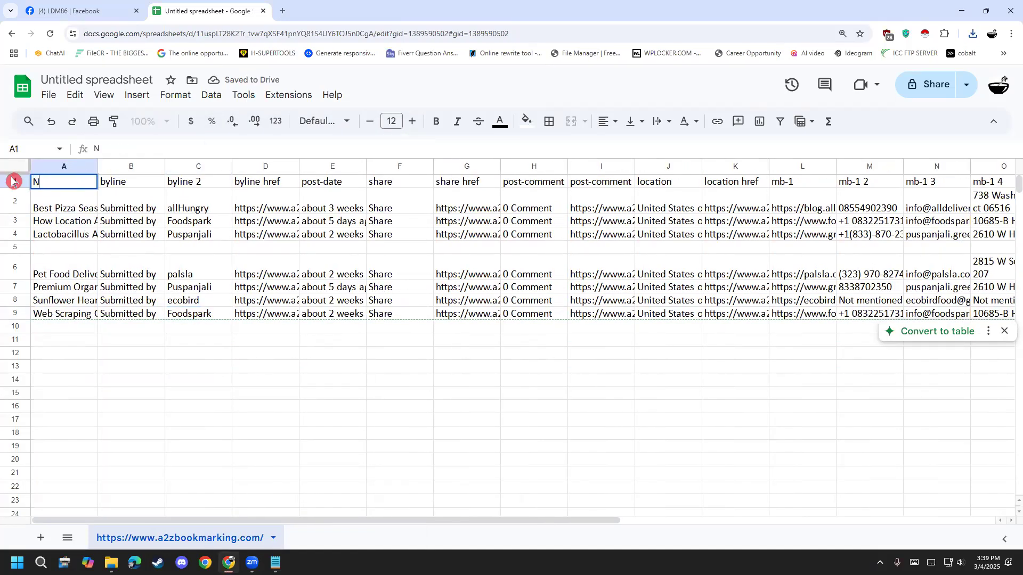
{"action": "type", "text": "ame"}
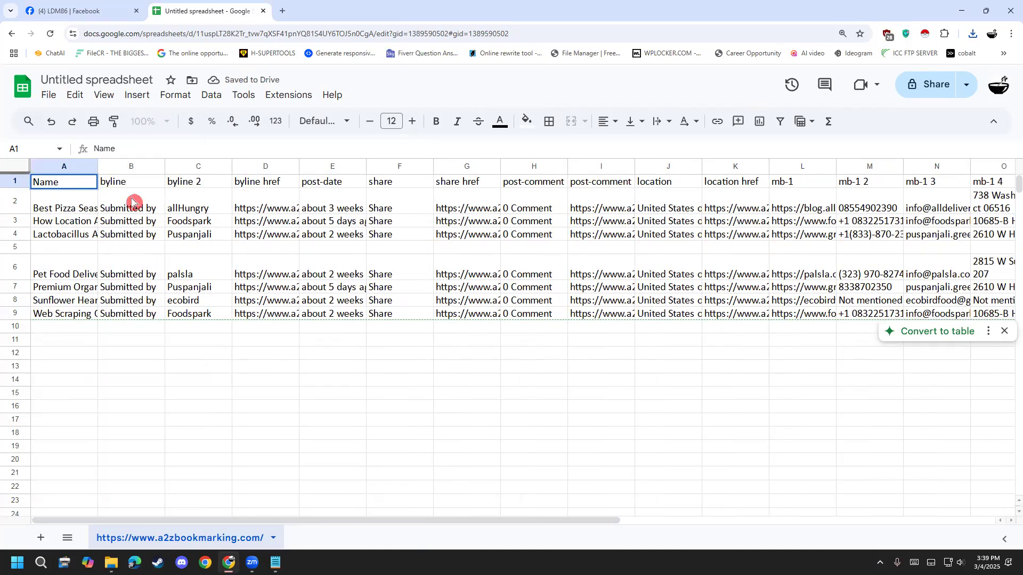
{"action": "left_click", "coordinate": [190, 234]}
- Delete the byline and byline 2 columns together
{"action": "left_click", "coordinate": [119, 159]}
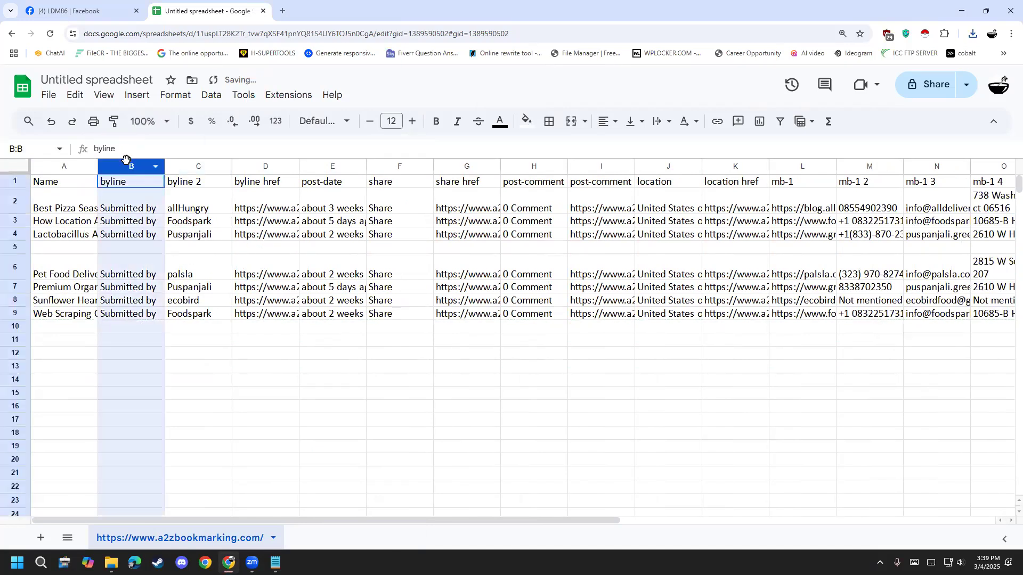
{"action": "left_click", "coordinate": [192, 161], "text": "shift"}
{"action": "right_click", "coordinate": [203, 161]}
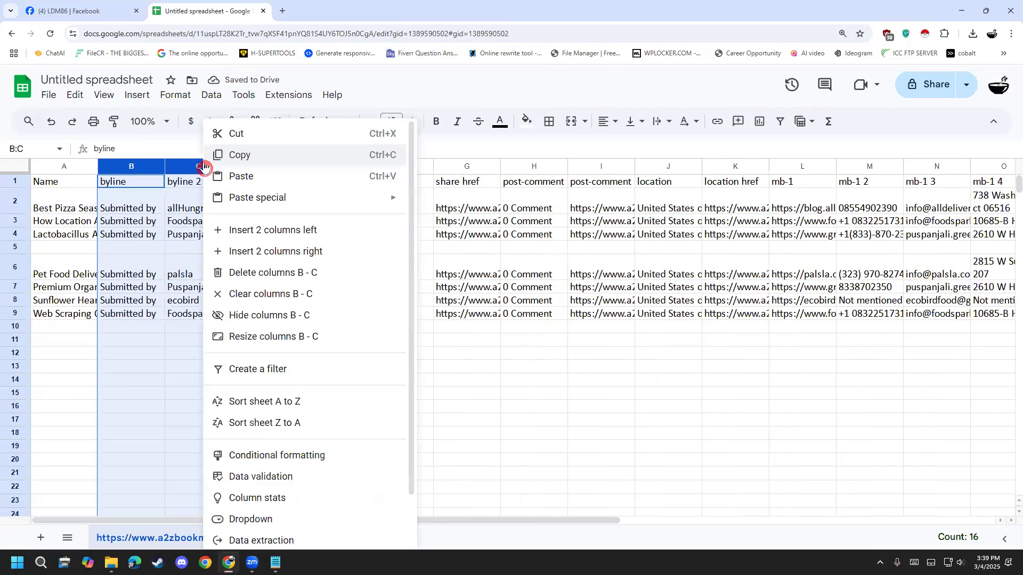
{"action": "left_click", "coordinate": [257, 273]}
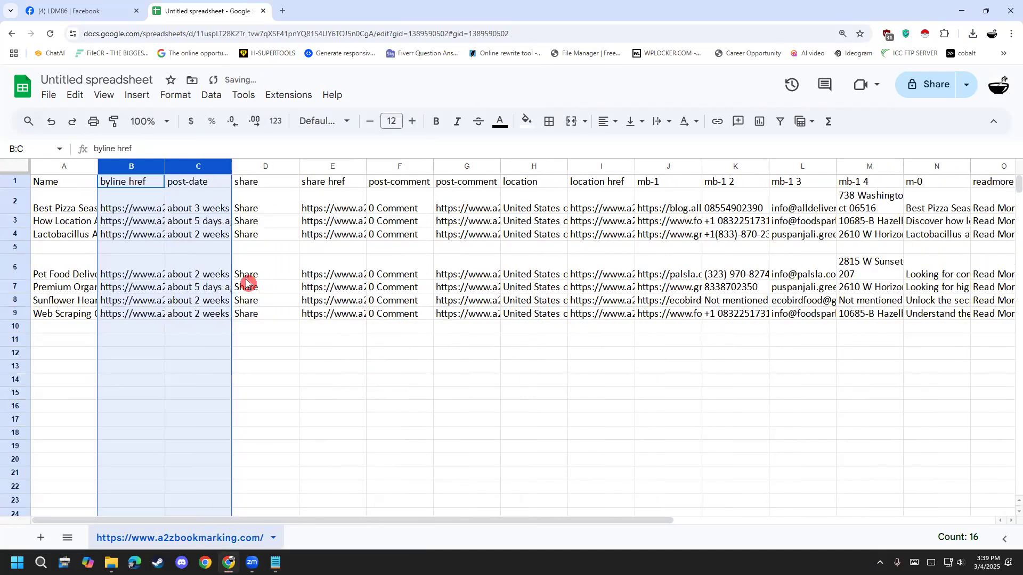
- Fit the byline href column to its contents and delete that column from the sheet
{"action": "left_click", "coordinate": [164, 237]}
{"action": "double_click", "coordinate": [165, 167]}
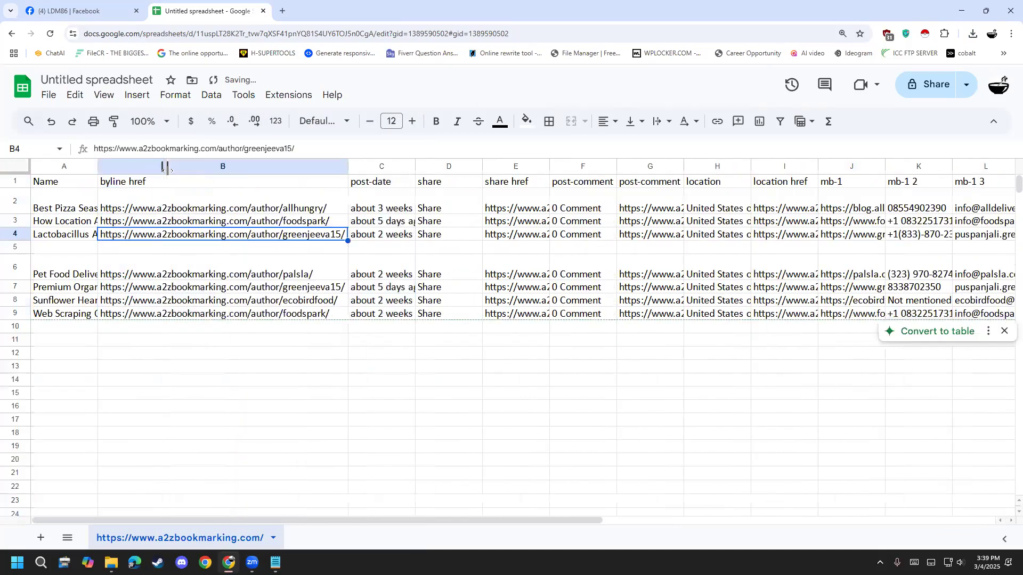
{"action": "left_click", "coordinate": [197, 167]}
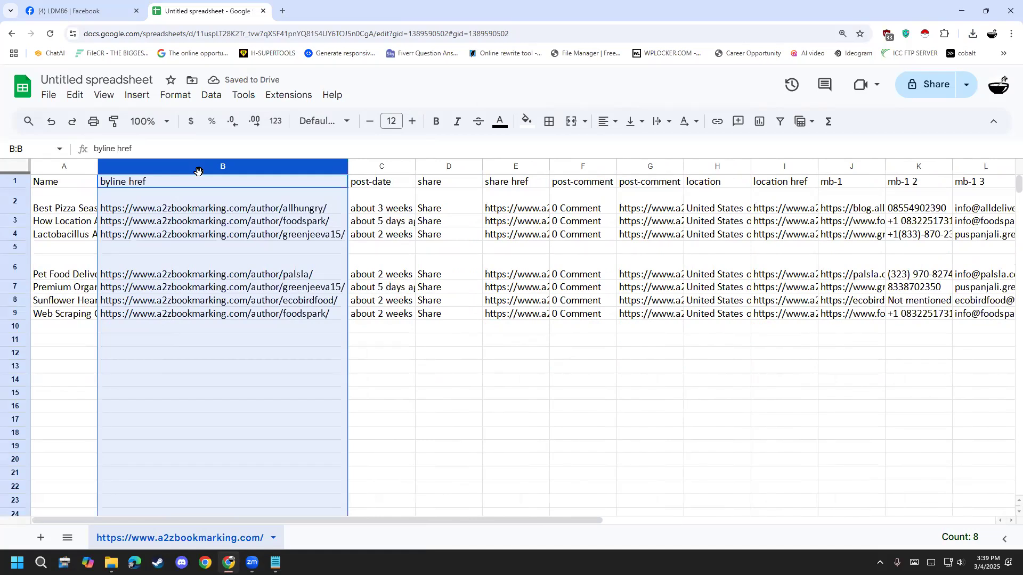
{"action": "right_click", "coordinate": [198, 171]}
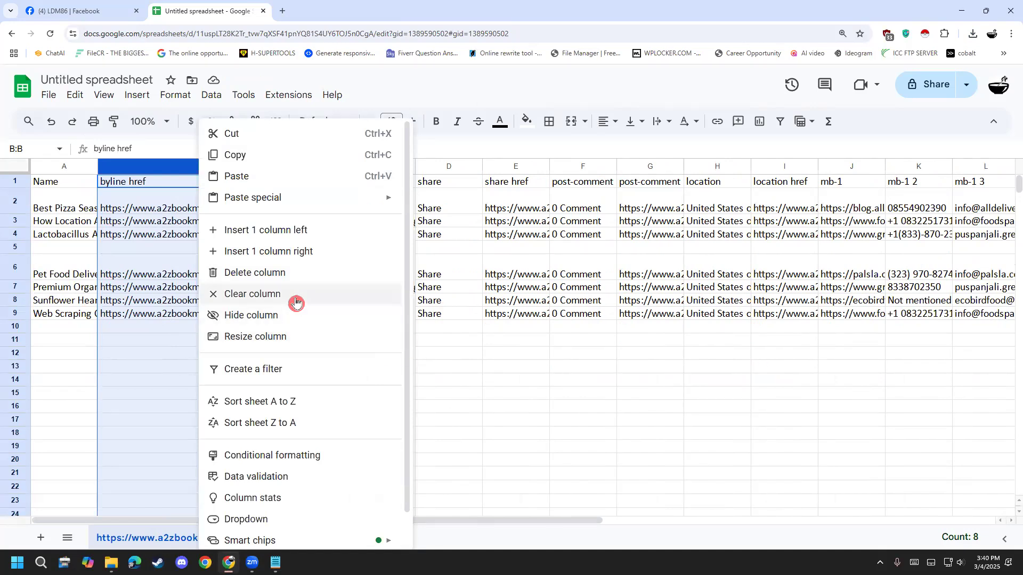
{"action": "left_click", "coordinate": [296, 273]}
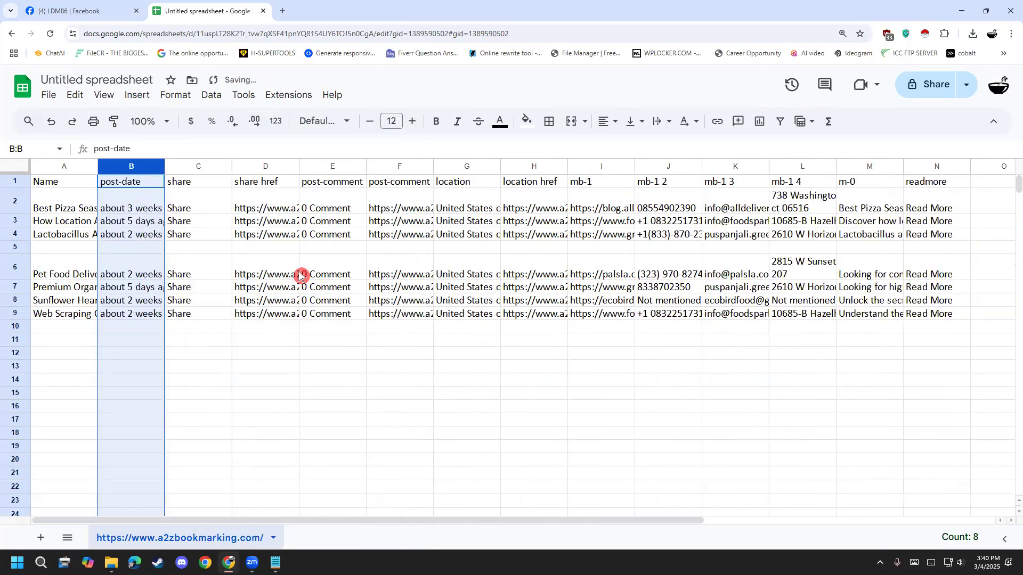
{"action": "left_click", "coordinate": [214, 380]}
- Delete the post-date, share, share href and both post-comment columns from the sheet
{"action": "left_click", "coordinate": [135, 183]}
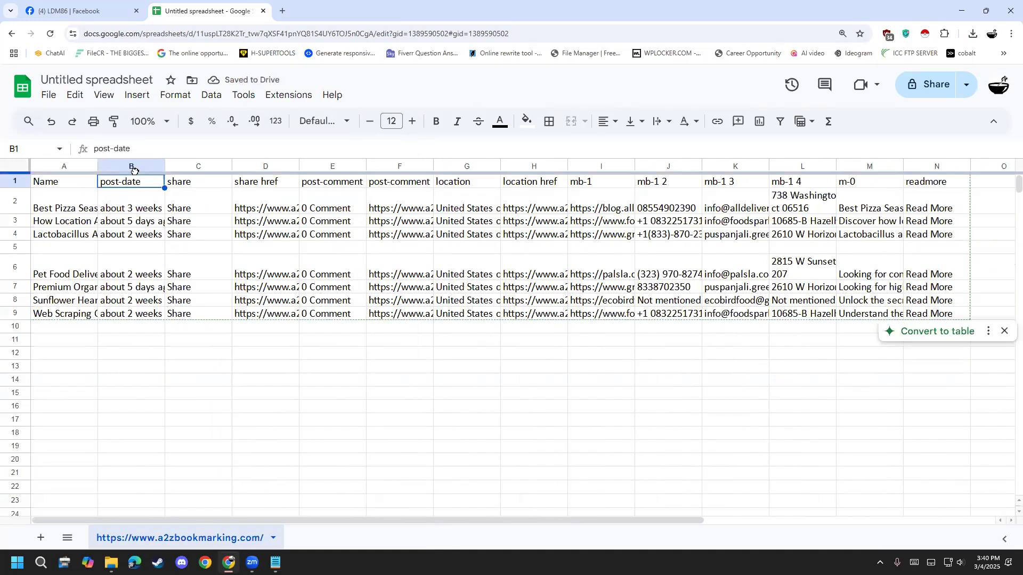
{"action": "left_click", "coordinate": [192, 167], "text": "shift"}
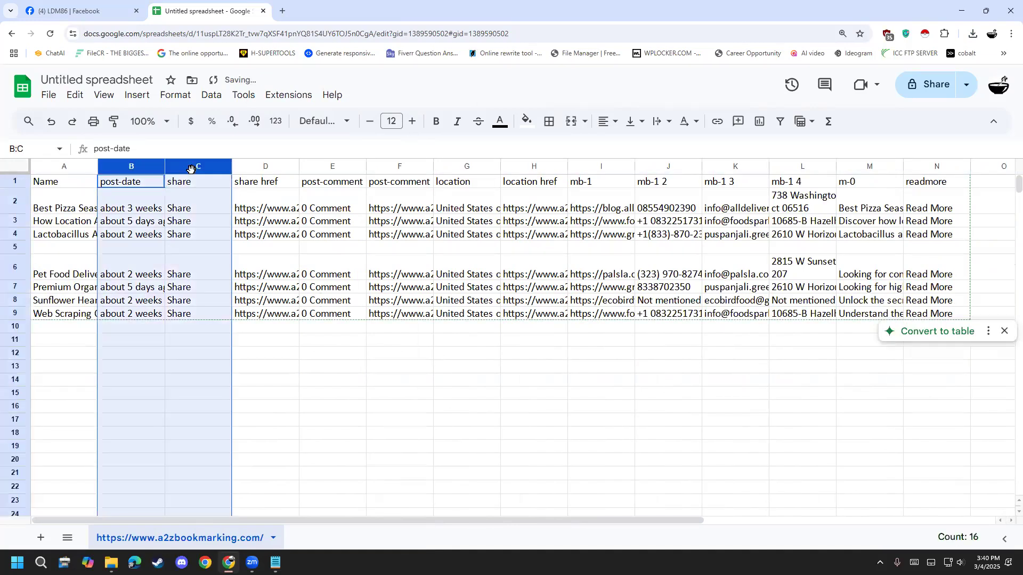
{"action": "left_click", "coordinate": [265, 168], "text": "shift"}
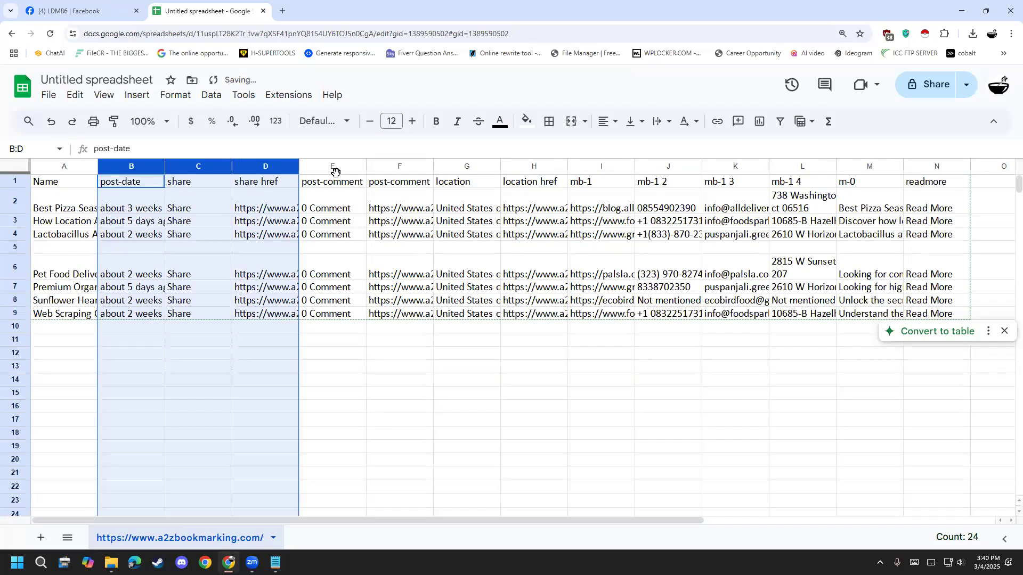
{"action": "left_click", "coordinate": [315, 168], "text": "shift"}
{"action": "right_click", "coordinate": [314, 168]}
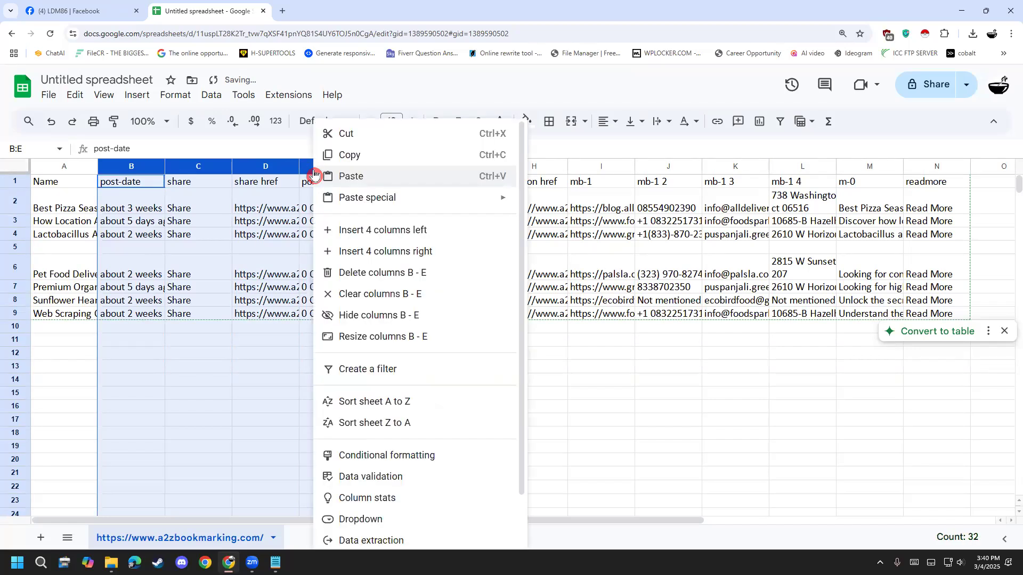
{"action": "left_click", "coordinate": [359, 273]}
{"action": "left_click", "coordinate": [288, 401]}
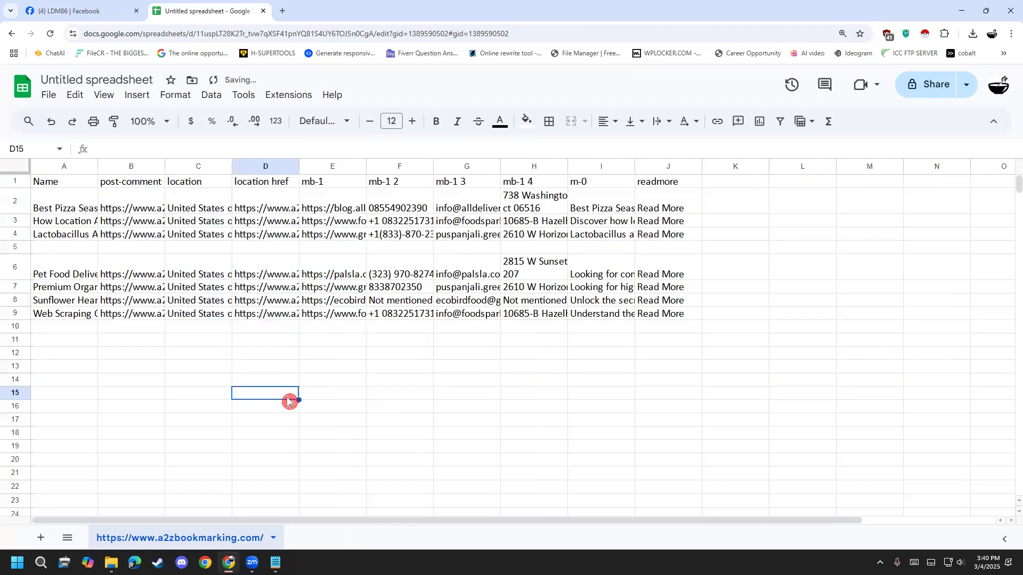
{"action": "left_click", "coordinate": [118, 167]}
{"action": "right_click", "coordinate": [131, 167]}
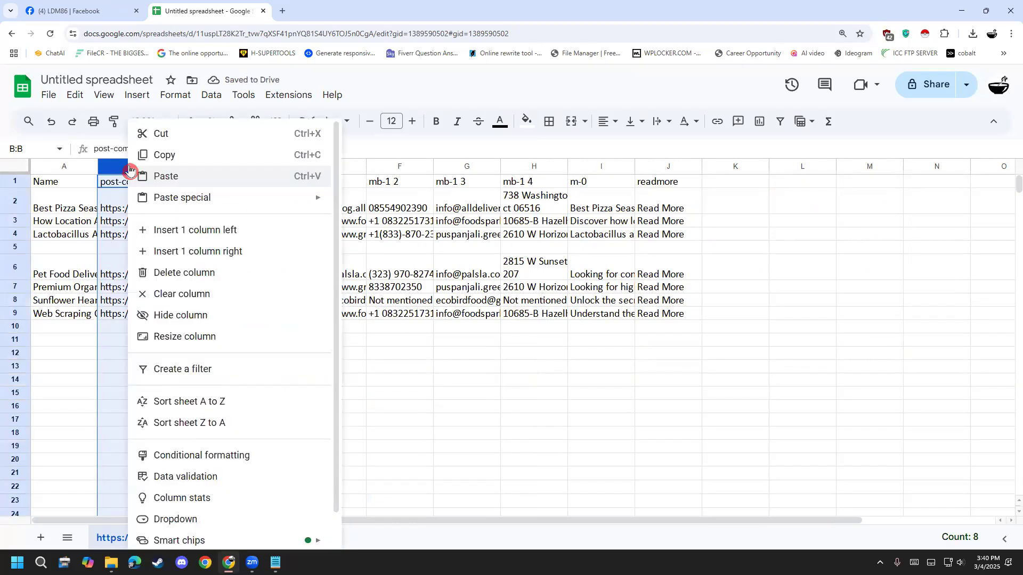
{"action": "left_click", "coordinate": [204, 277]}
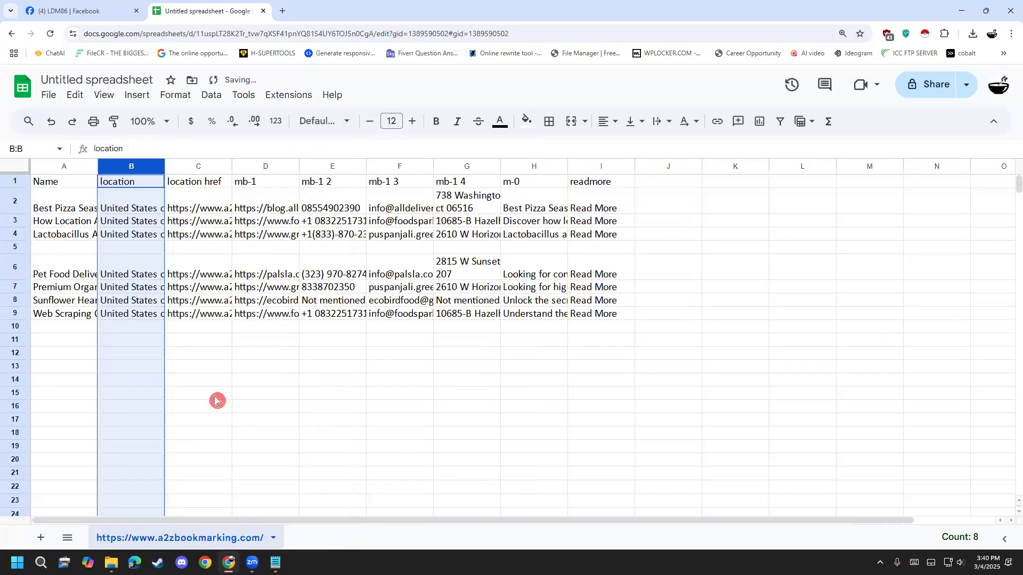
- Widen the location href column to read its links, and delete the column
{"action": "double_click", "coordinate": [152, 188]}
{"action": "left_click", "coordinate": [201, 183]}
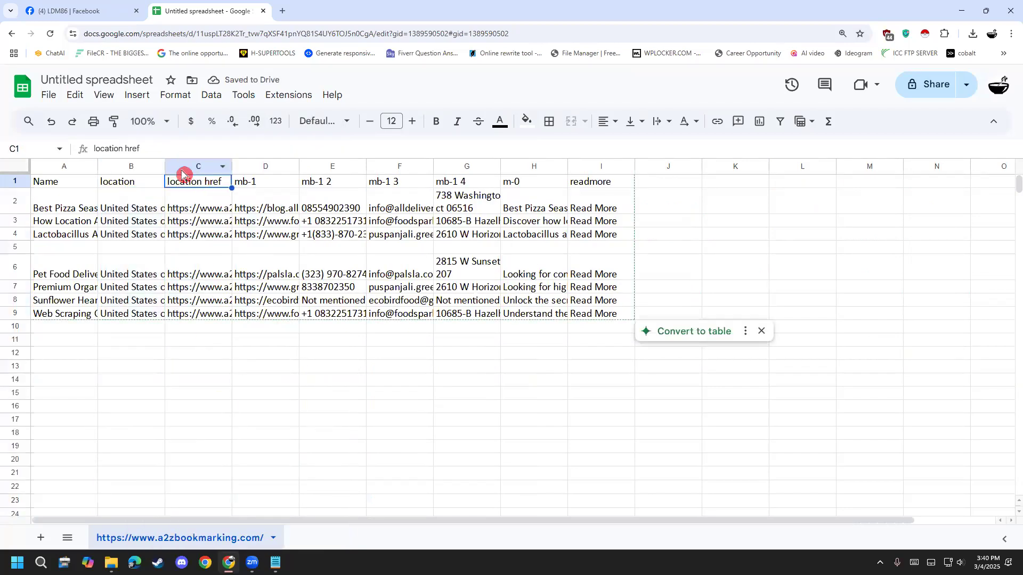
{"action": "left_click", "coordinate": [179, 168]}
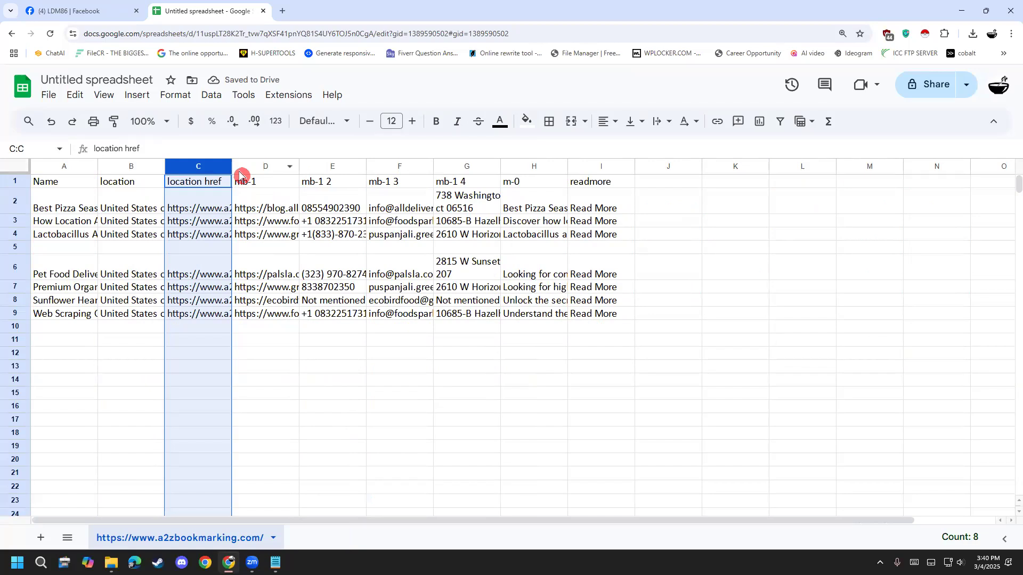
{"action": "left_click_drag", "start_coordinate": [234, 167], "coordinate": [303, 166]}
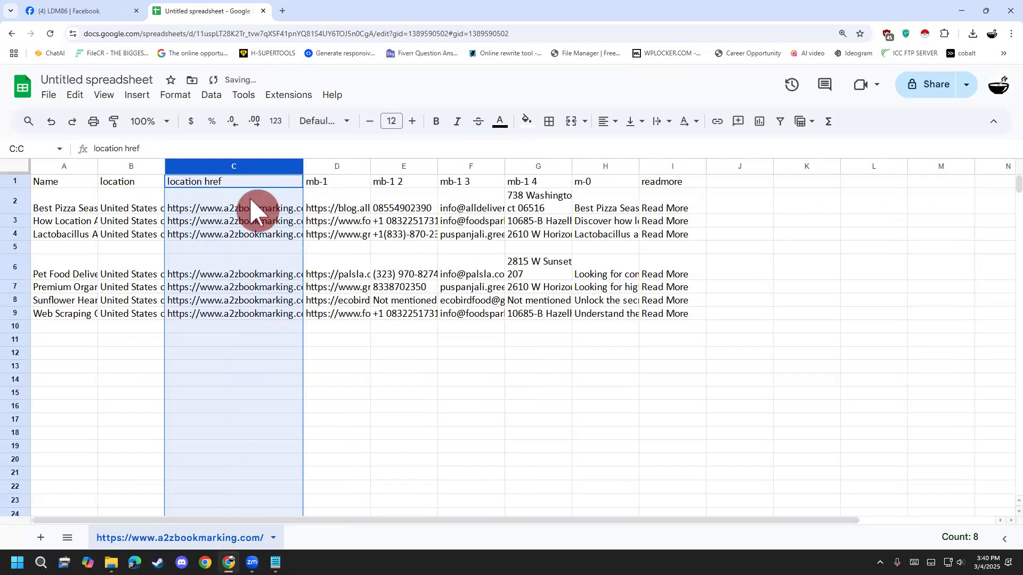
{"action": "right_click", "coordinate": [231, 170]}
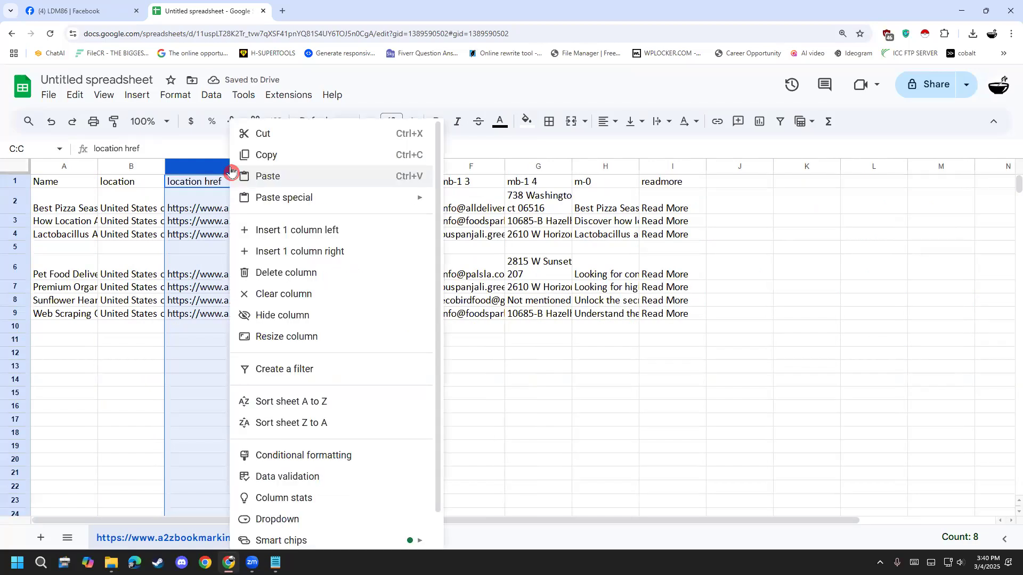
{"action": "left_click", "coordinate": [301, 273]}
{"action": "left_click", "coordinate": [264, 381]}
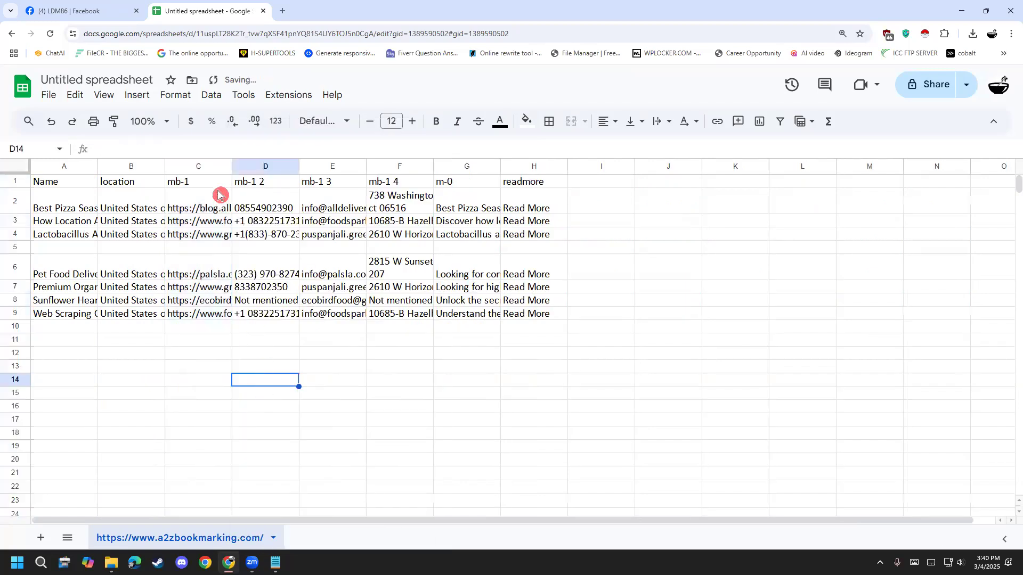
- Fit the mb-1 column to its full URLs and rename its header in cell C1 to Website
{"action": "double_click", "coordinate": [231, 166]}
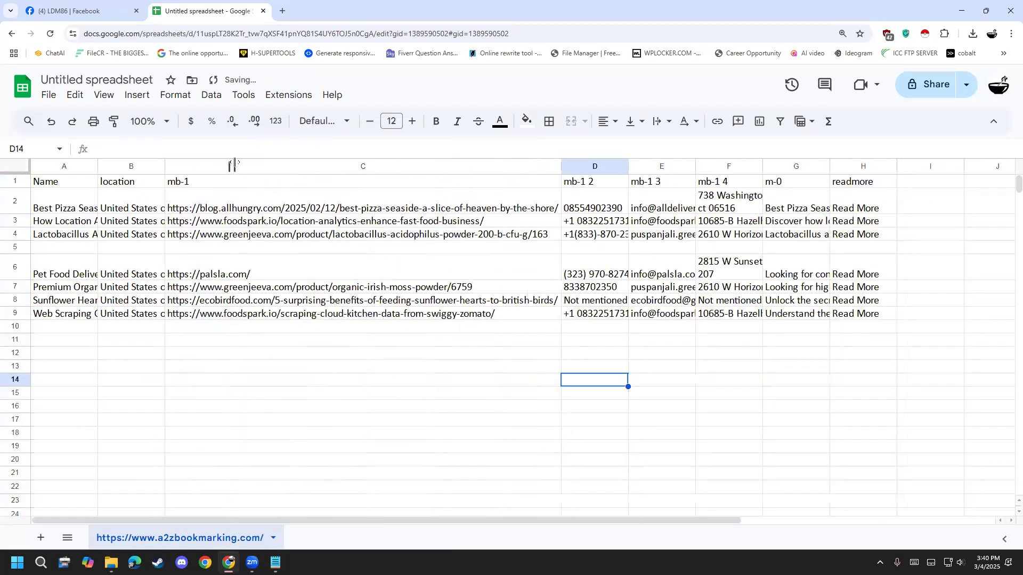
{"action": "left_click", "coordinate": [249, 210]}
{"action": "left_click", "coordinate": [240, 235]}
{"action": "left_click", "coordinate": [242, 221]}
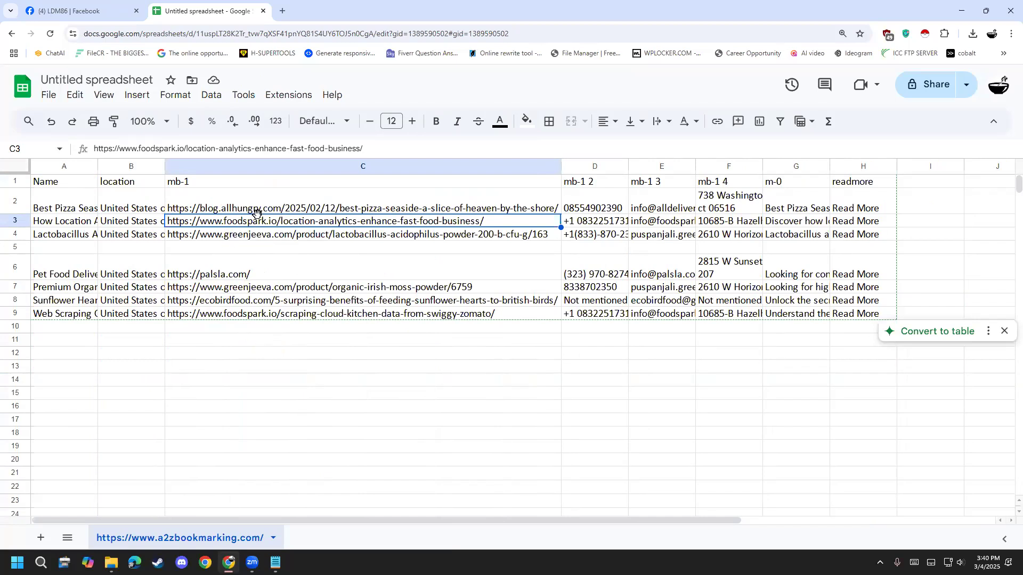
{"action": "left_click", "coordinate": [212, 183]}
{"action": "double_click", "coordinate": [212, 183]}
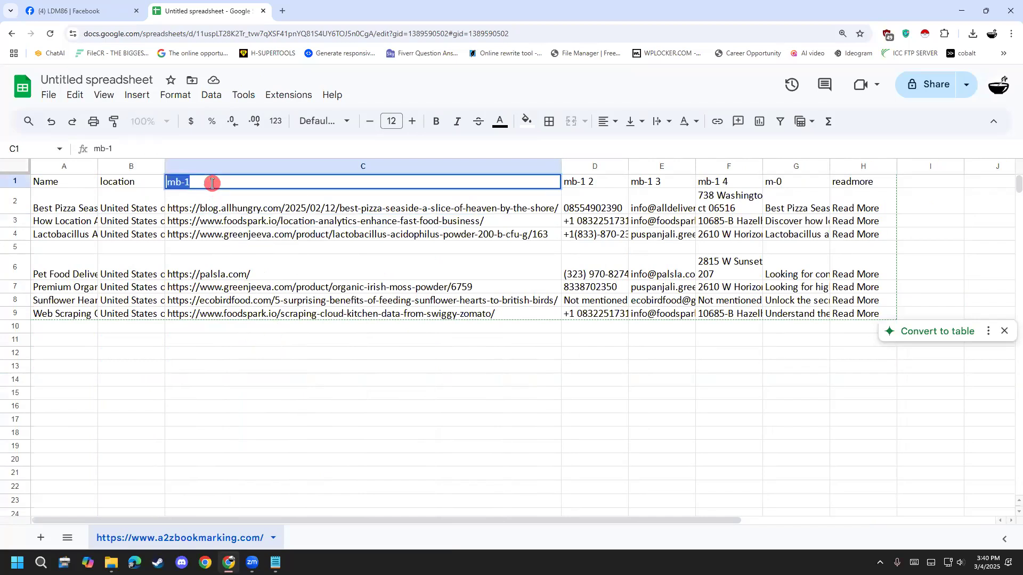
{"action": "type", "text": "Website"}
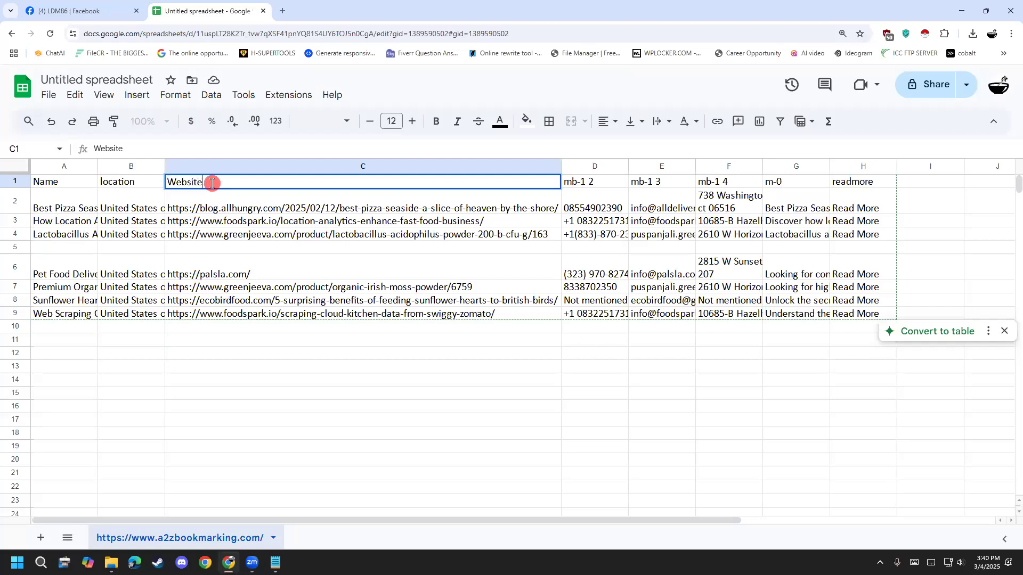
{"action": "left_click", "coordinate": [371, 354]}
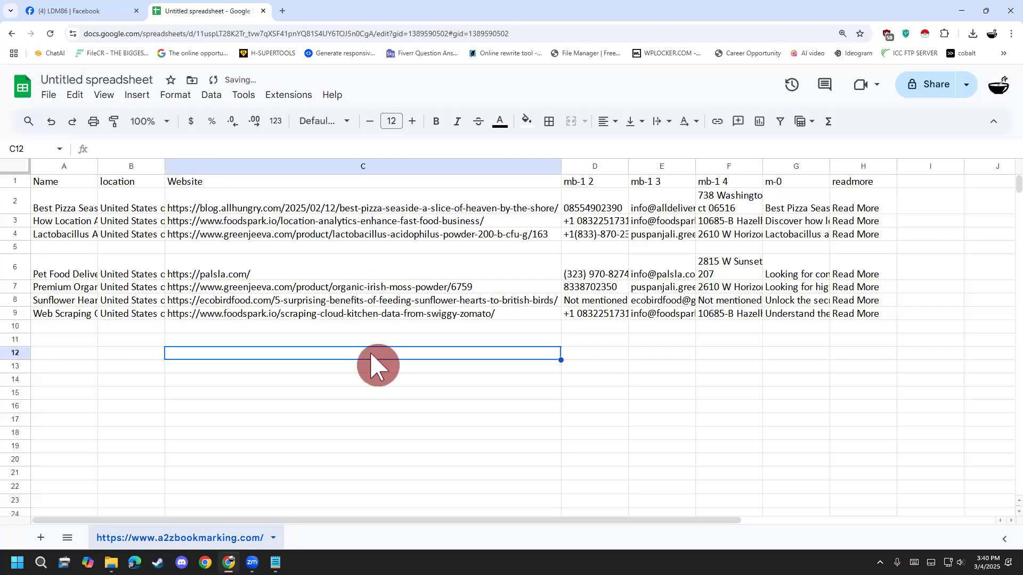
- Rename the mb-1 2 header in cell D1 to Phone Number and widen column D to fit its contents
{"action": "double_click", "coordinate": [594, 184]}
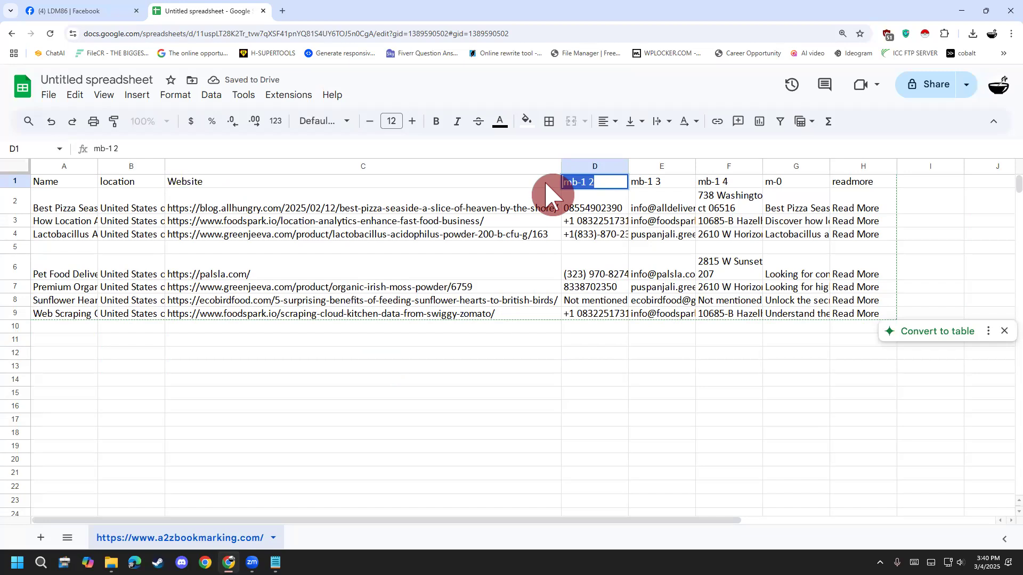
{"action": "type", "text": "Phone Number"}
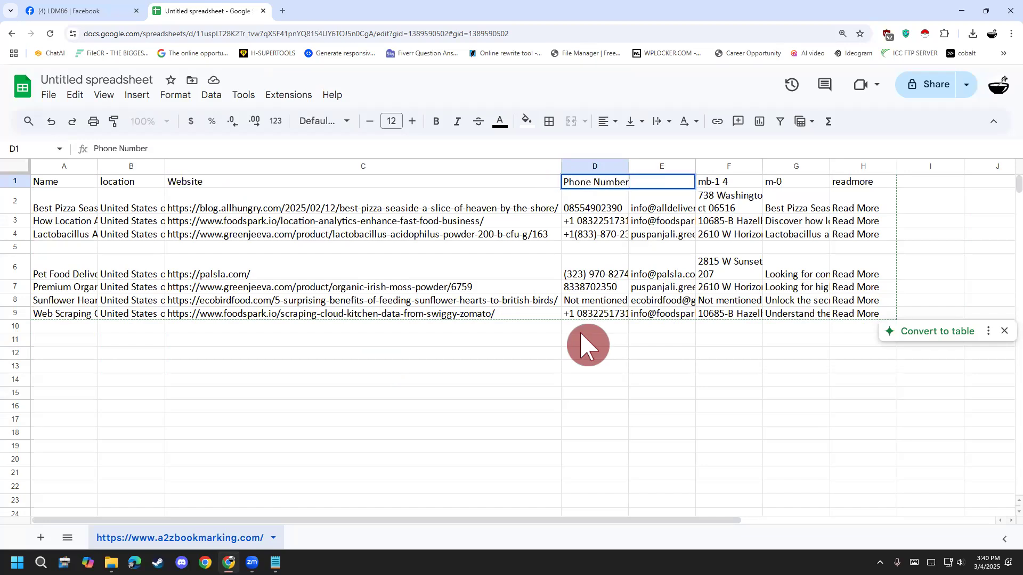
{"action": "left_click", "coordinate": [586, 380]}
{"action": "left_click_drag", "start_coordinate": [628, 167], "coordinate": [644, 166]}
- Rename the mb-1 3 header in cell E1 to Email
{"action": "left_click", "coordinate": [690, 182]}
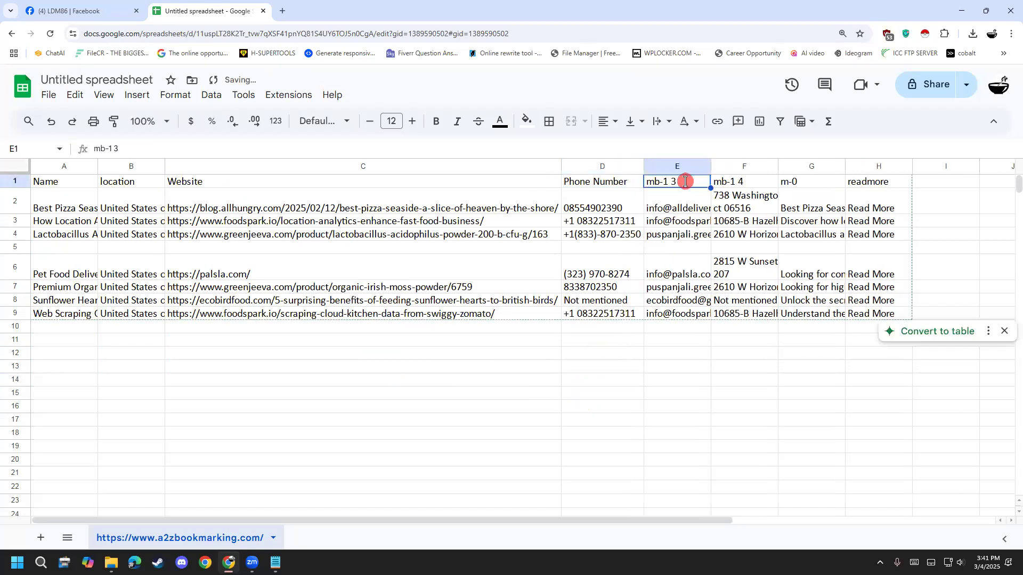
{"action": "type", "text": "Email"}
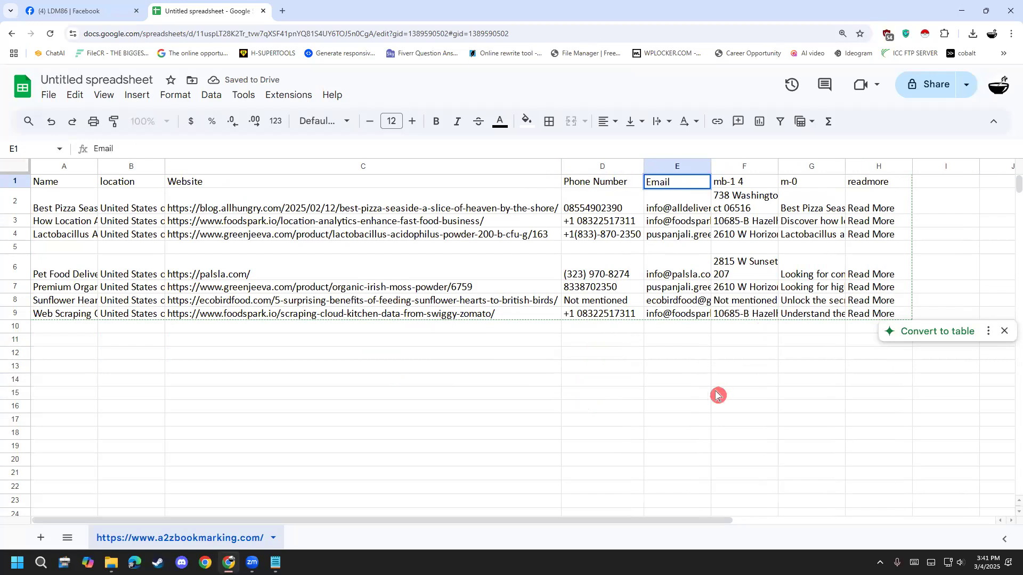
{"action": "left_click", "coordinate": [675, 406]}
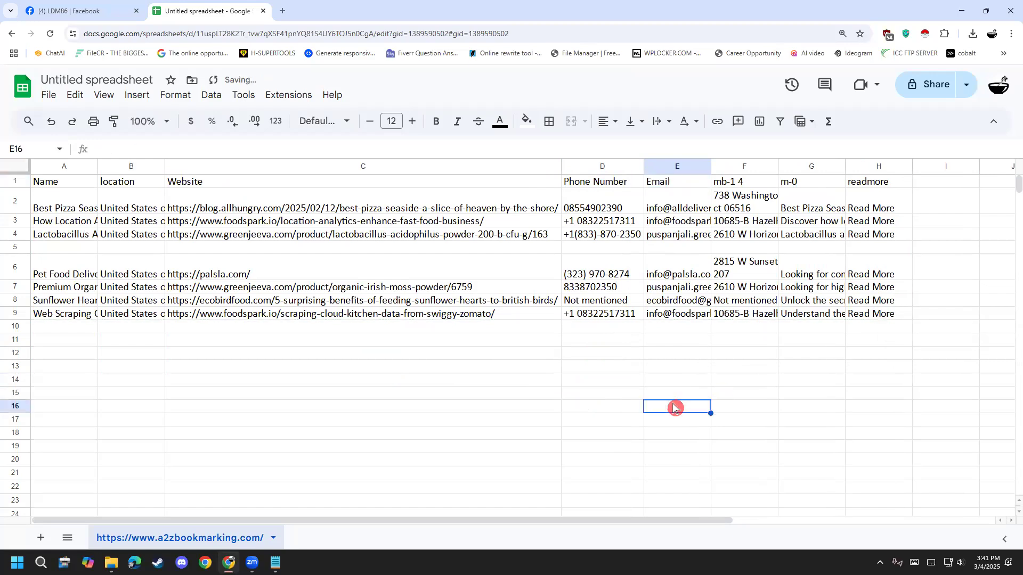
- Delete the mb-1 4, m-0 and readmore columns (F to H) from the sheet
{"action": "left_click", "coordinate": [736, 172]}
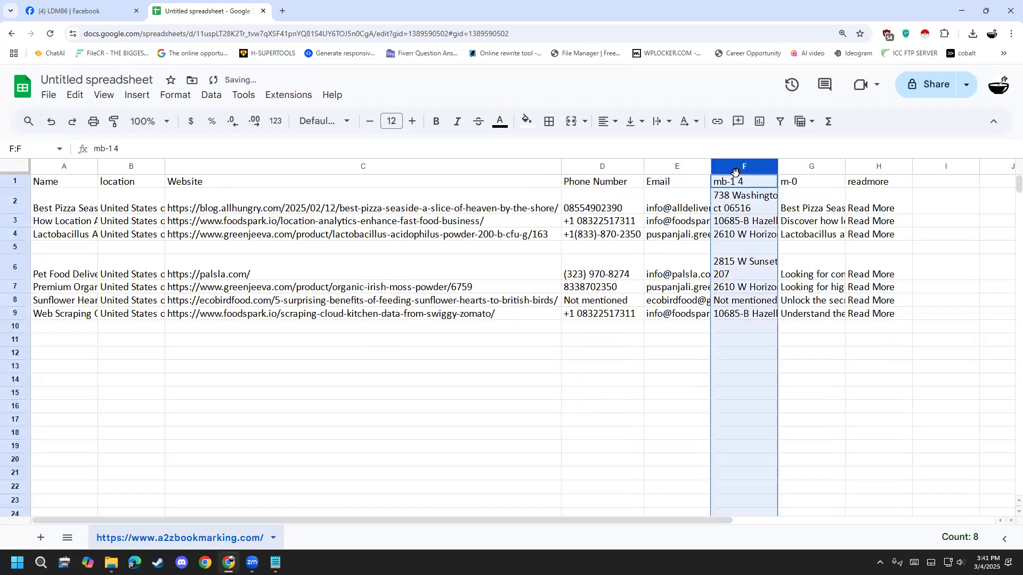
{"action": "left_click", "coordinate": [805, 169], "text": "shift"}
{"action": "left_click", "coordinate": [874, 179], "text": "shift"}
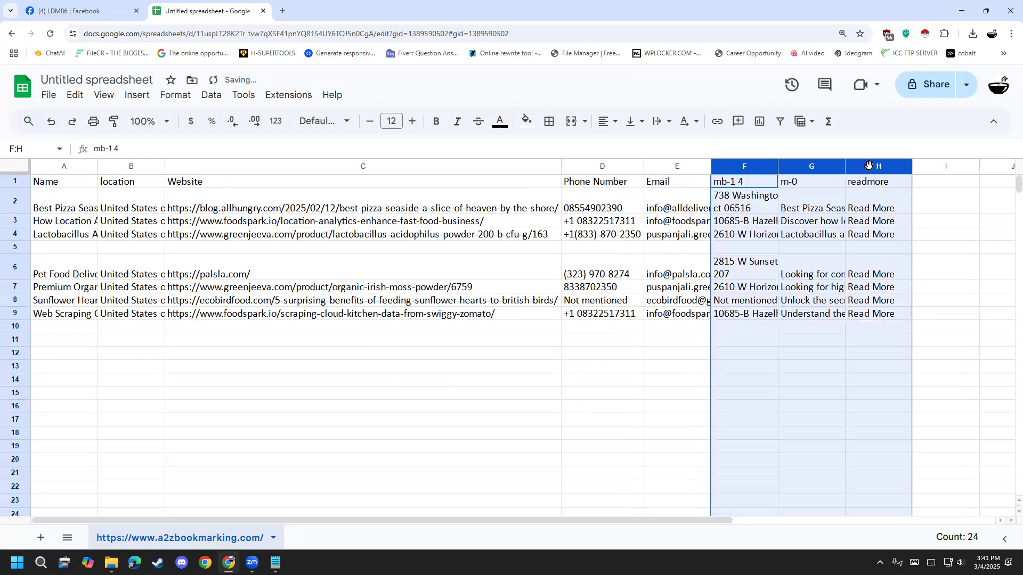
{"action": "right_click", "coordinate": [874, 176]}
{"action": "left_click", "coordinate": [875, 275]}
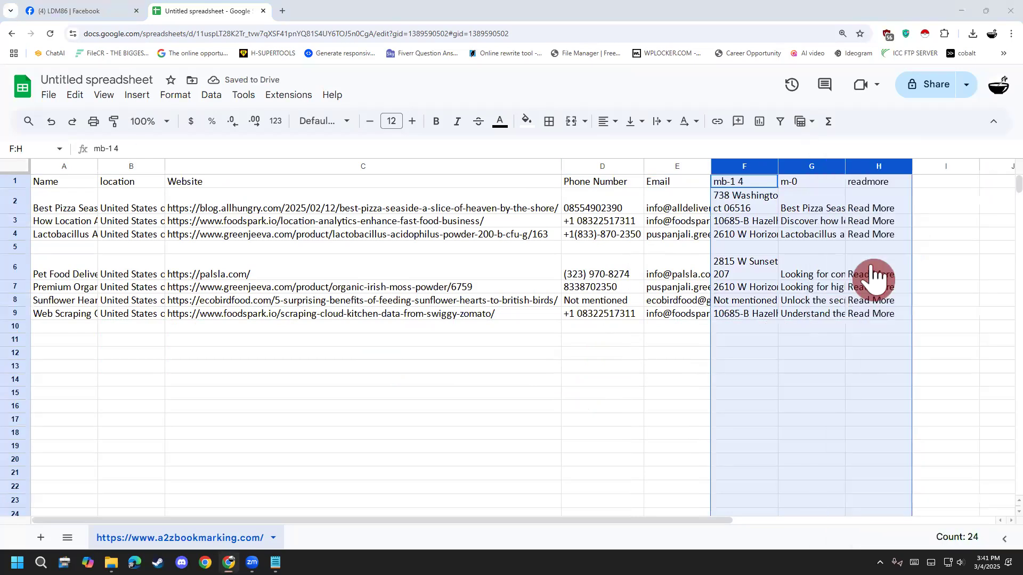
{"action": "right_click", "coordinate": [767, 181]}
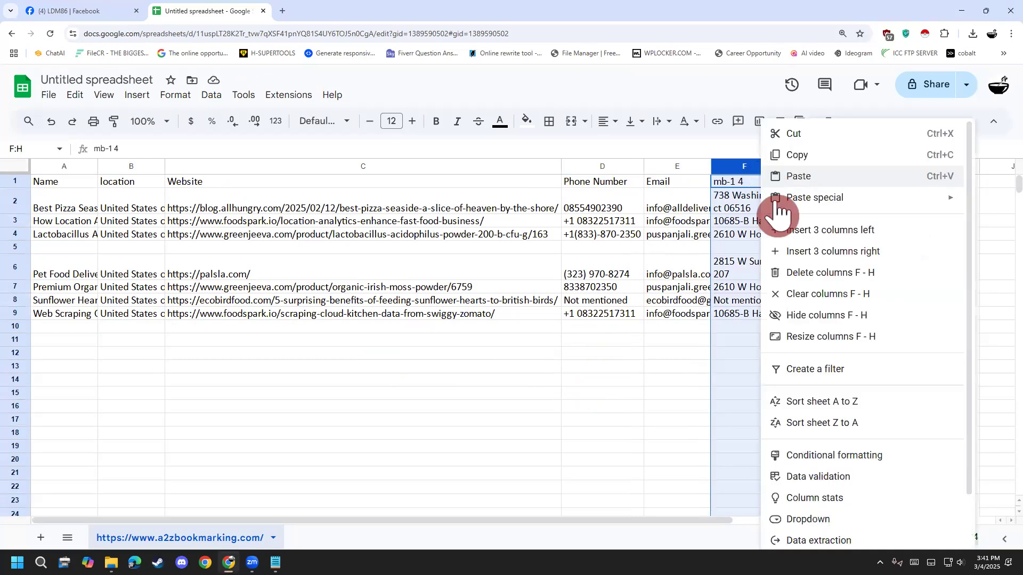
{"action": "left_click", "coordinate": [805, 273]}
{"action": "left_click", "coordinate": [720, 369]}
- Fit the Email, Website and Name columns to the width of their contents
{"action": "left_click", "coordinate": [726, 167]}
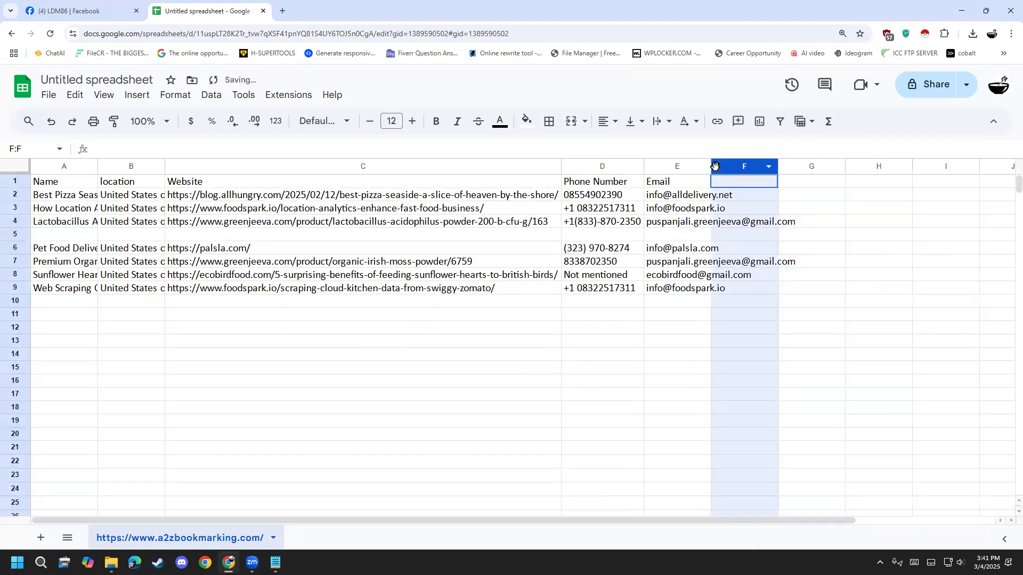
{"action": "double_click", "coordinate": [709, 167]}
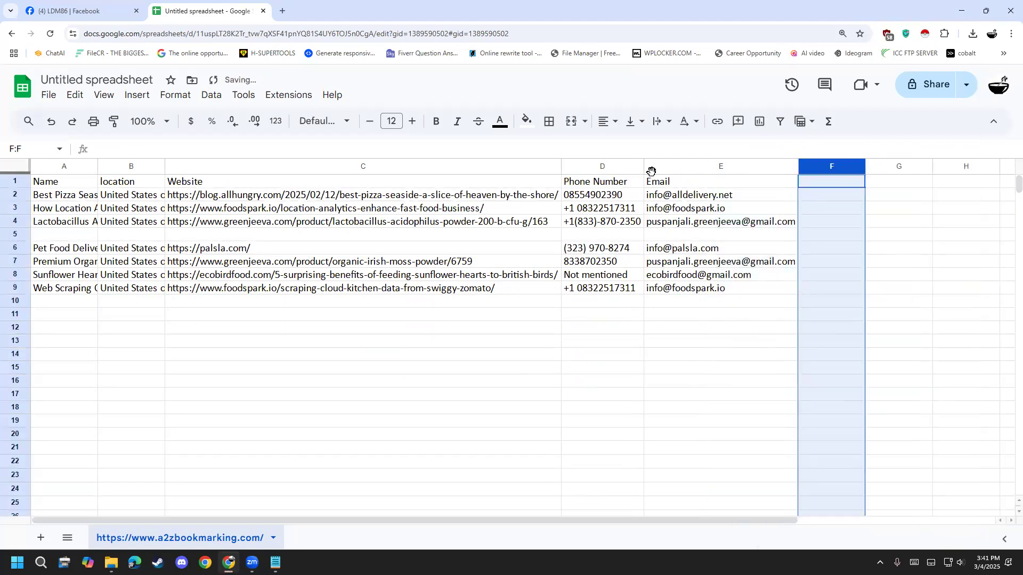
{"action": "double_click", "coordinate": [562, 166]}
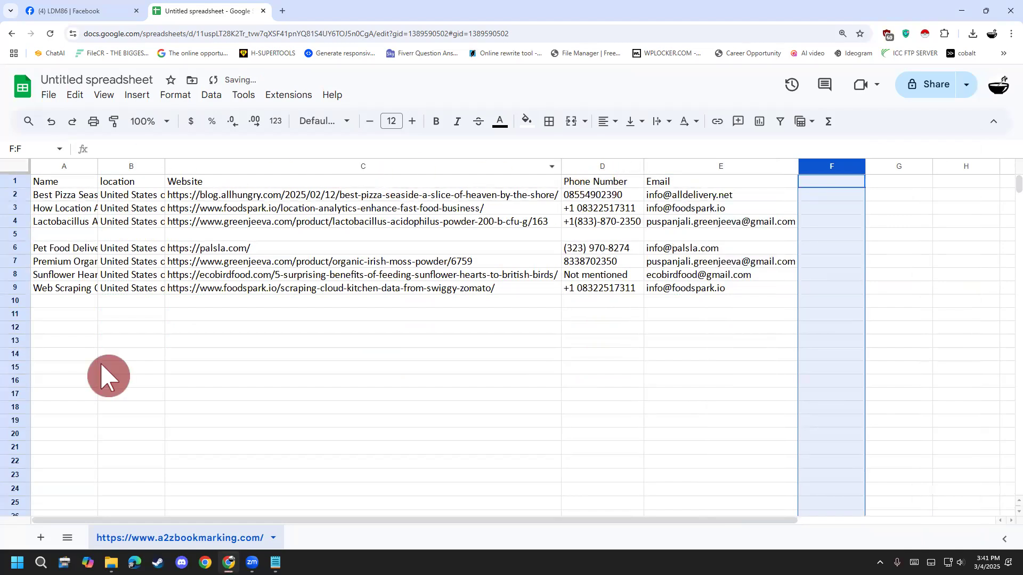
{"action": "left_click", "coordinate": [109, 407]}
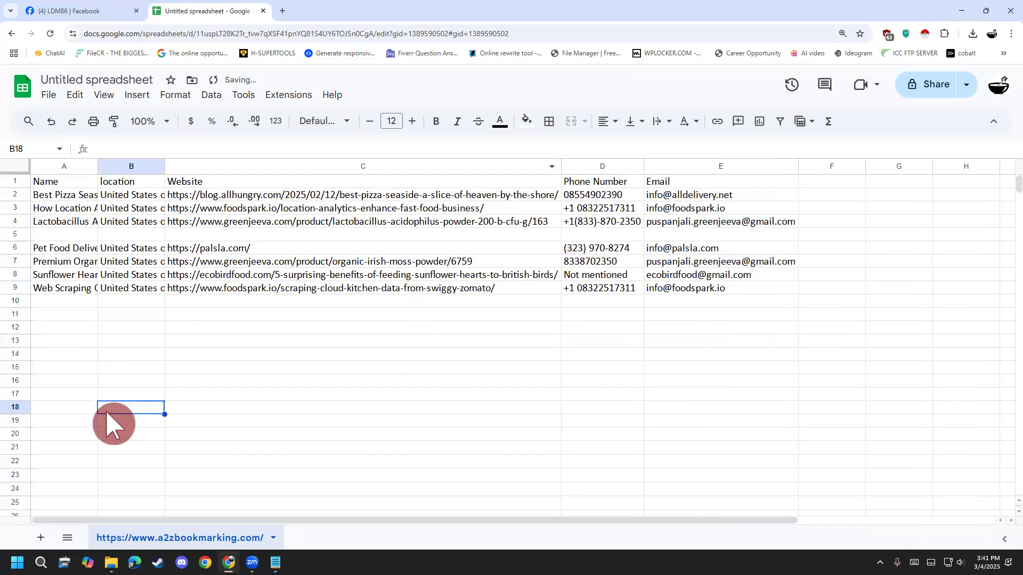
{"action": "double_click", "coordinate": [97, 166]}
{"action": "left_click", "coordinate": [150, 424]}
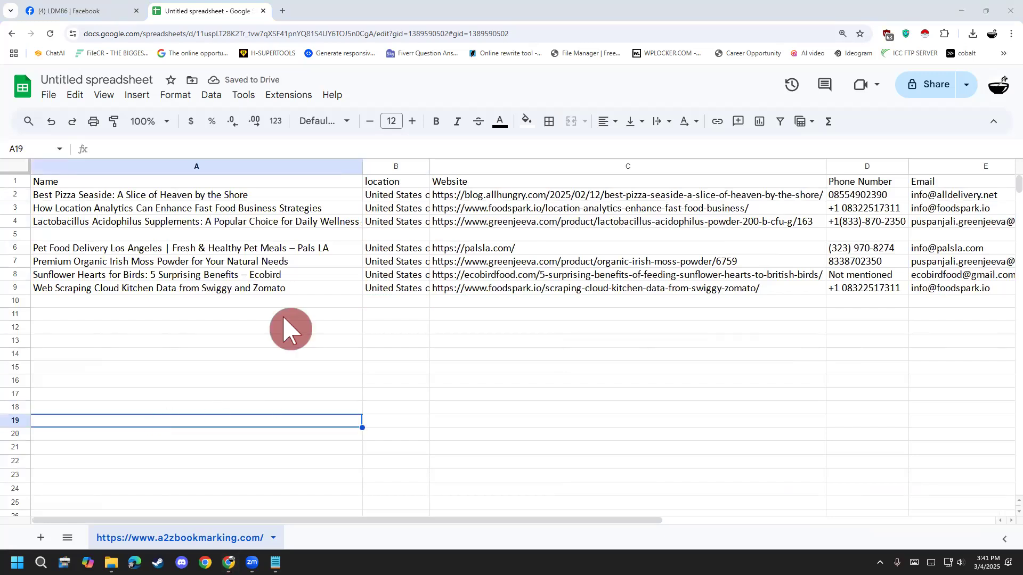
{"action": "left_click", "coordinate": [765, 449]}
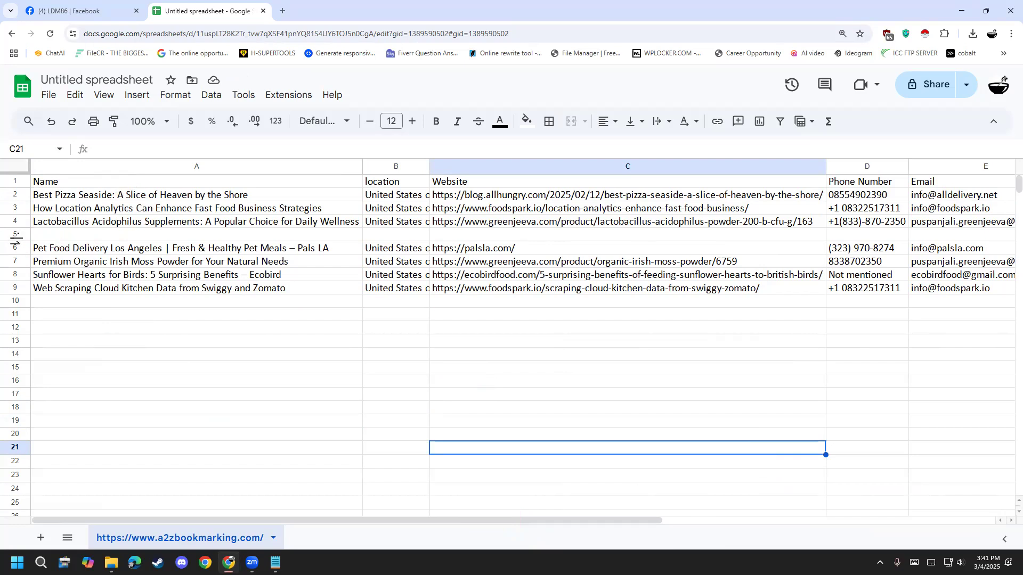
- Increase the font size of the header row A1:E1 to 20
{"action": "left_click_drag", "start_coordinate": [578, 522], "coordinate": [512, 523]}
{"action": "left_click_drag", "start_coordinate": [933, 196], "coordinate": [858, 181]}
{"action": "left_click", "coordinate": [925, 236]}
{"action": "left_click_drag", "start_coordinate": [467, 172], "coordinate": [41, 192]}
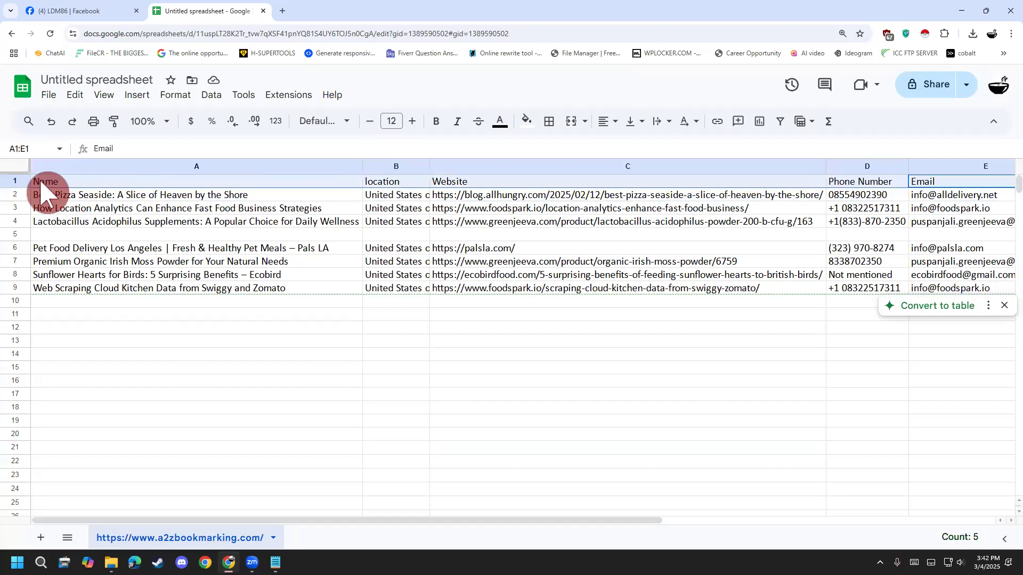
{"action": "left_click", "coordinate": [411, 122]}
{"action": "left_click", "coordinate": [412, 122]}
{"action": "left_click", "coordinate": [412, 121]}
{"action": "left_click", "coordinate": [411, 121]}
{"action": "left_click", "coordinate": [412, 122]}
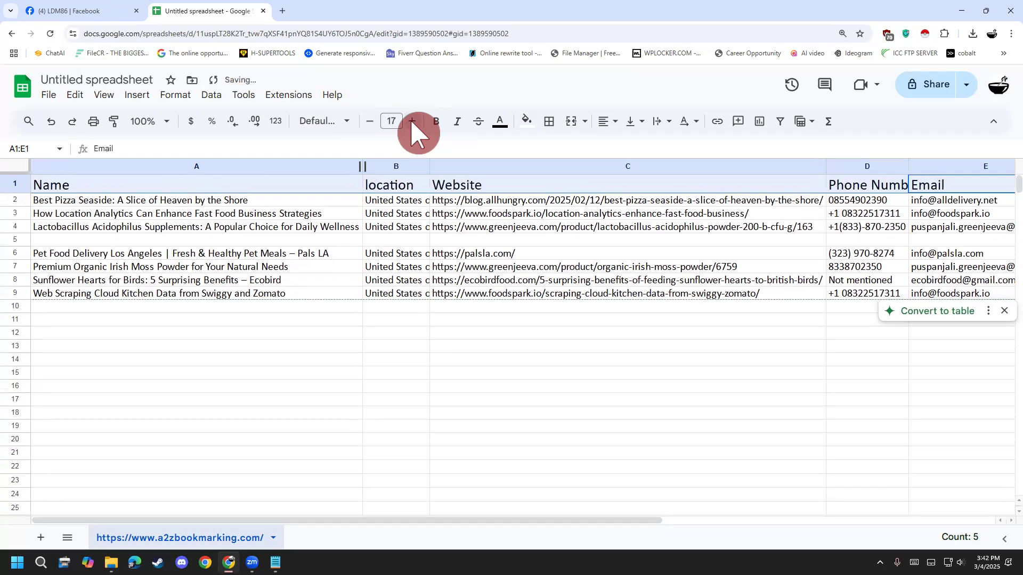
{"action": "left_click", "coordinate": [412, 122]}
{"action": "left_click", "coordinate": [412, 121]}
{"action": "left_click", "coordinate": [412, 121]}
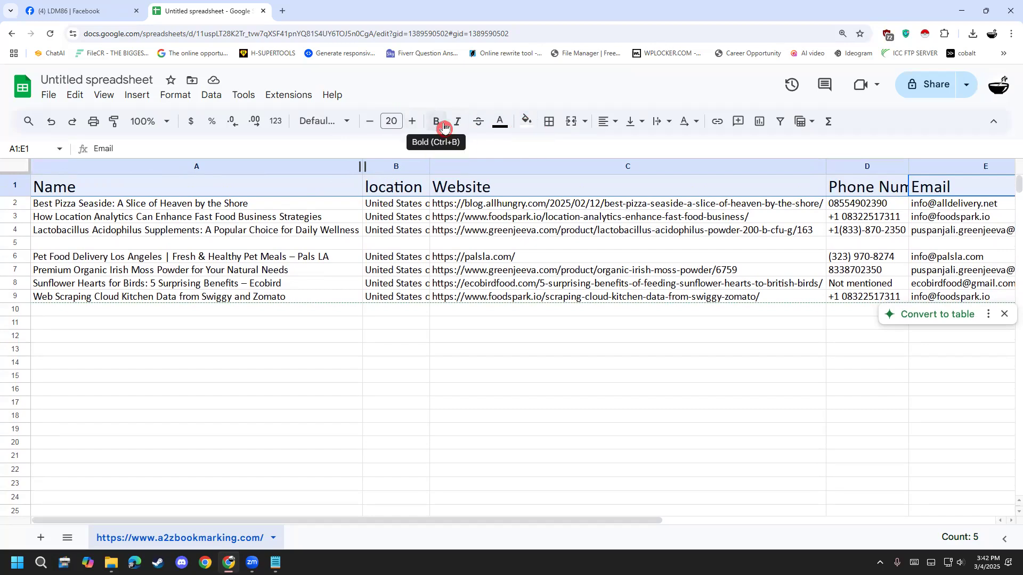
- Give the header cells A1:E1 a dark cornflower blue fill and white text
{"action": "left_click", "coordinate": [528, 126]}
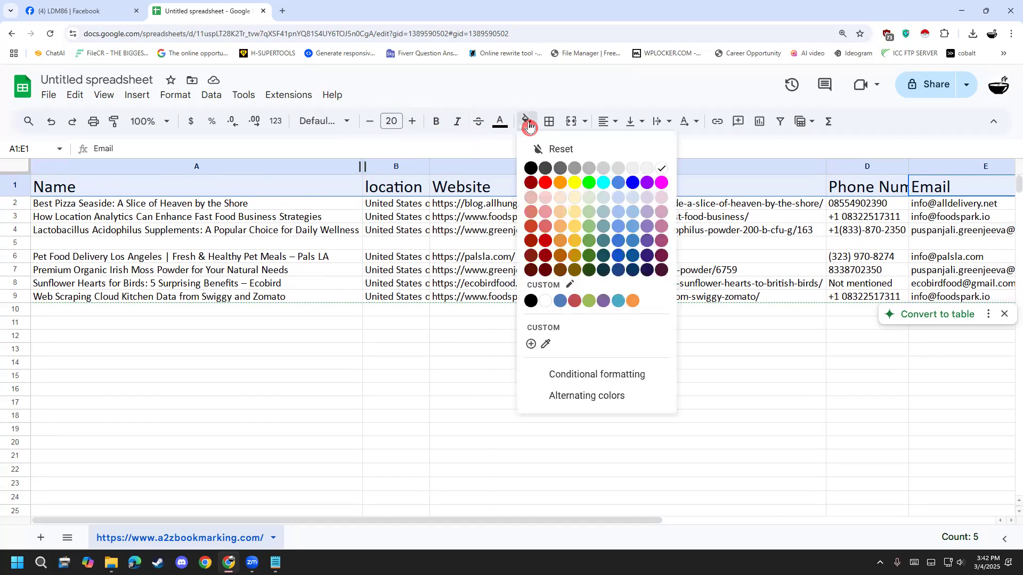
{"action": "left_click", "coordinate": [618, 240]}
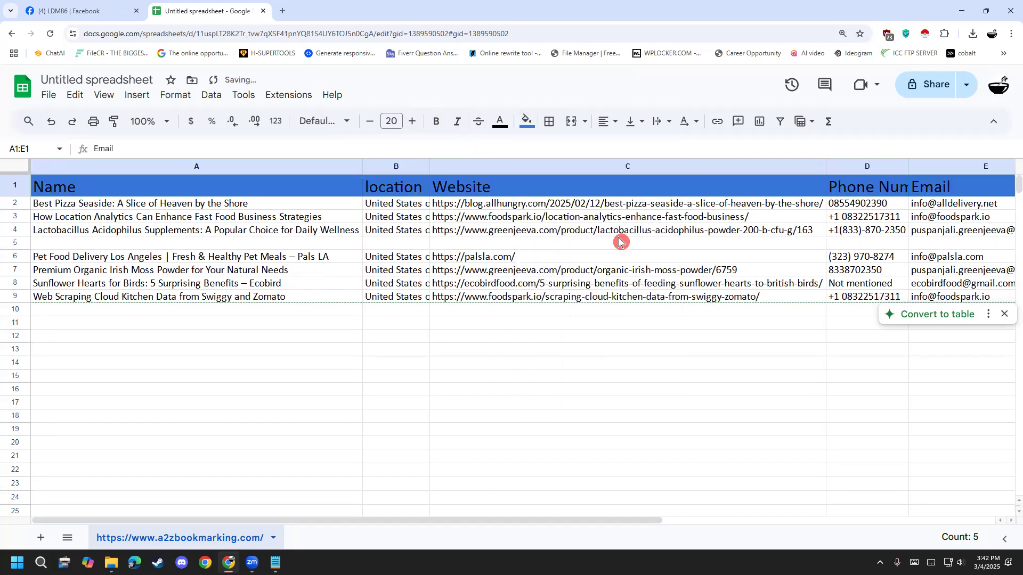
{"action": "left_click", "coordinate": [500, 122]}
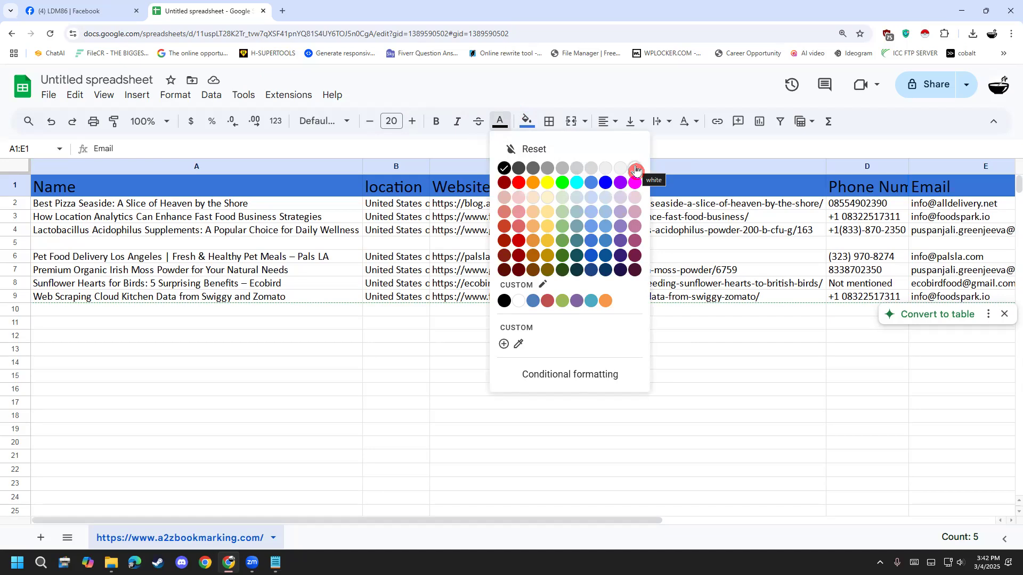
{"action": "left_click", "coordinate": [636, 170]}
{"action": "left_click", "coordinate": [613, 431]}
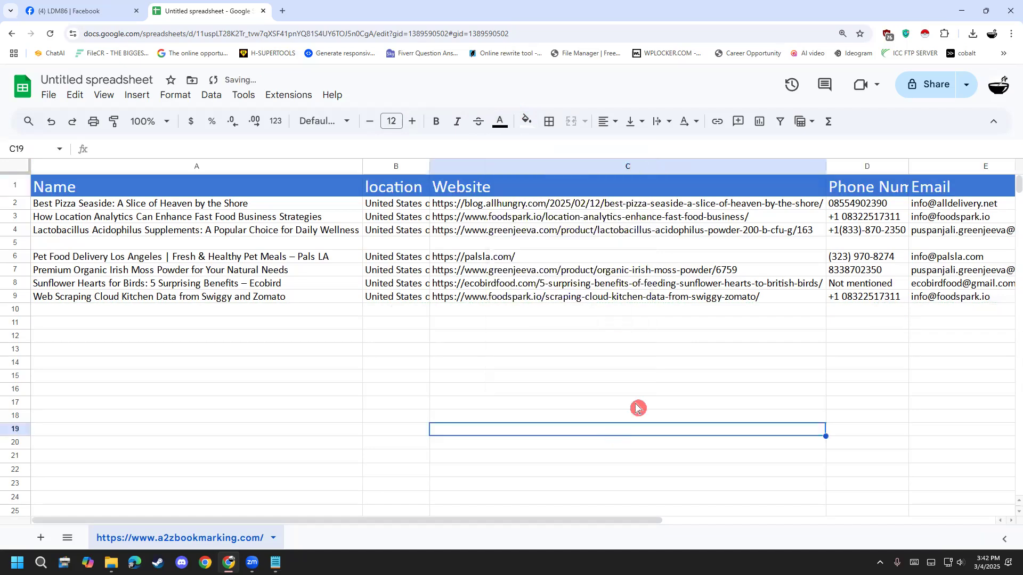
- Resize the Phone Number column (D) so it fits its enlarged header and data
{"action": "left_click", "coordinate": [874, 166]}
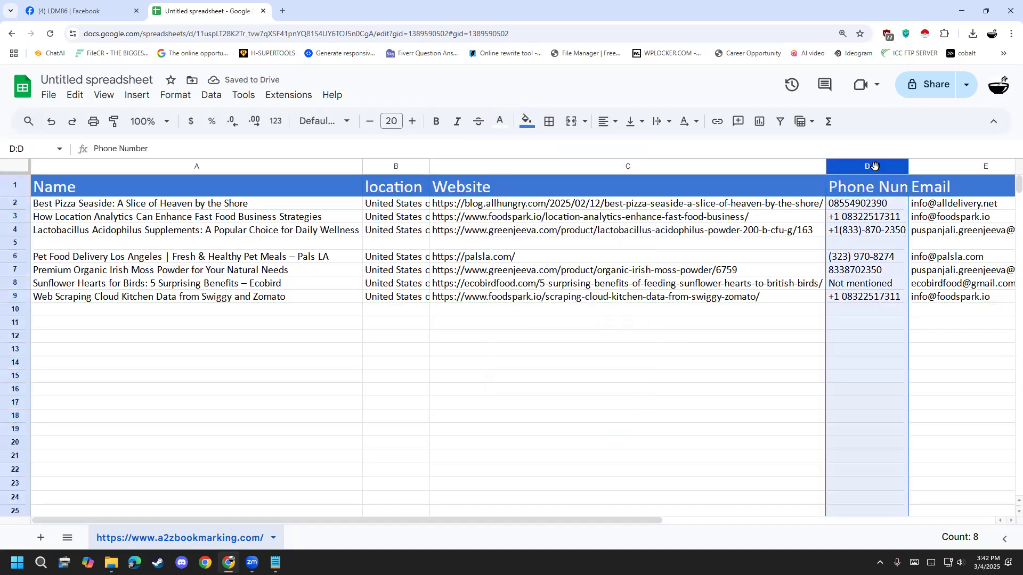
{"action": "left_click", "coordinate": [903, 170]}
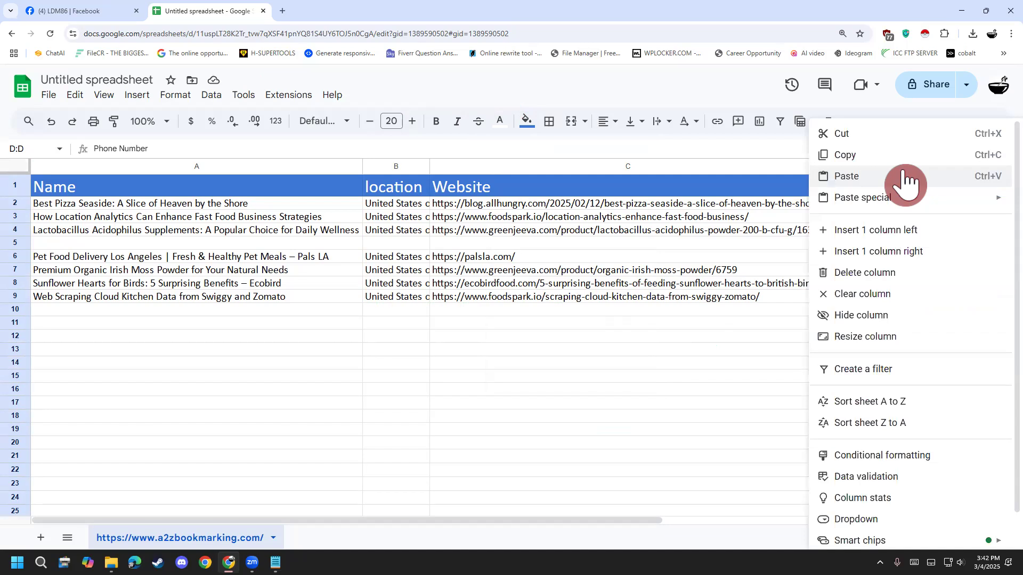
{"action": "left_click", "coordinate": [792, 284]}
{"action": "left_click", "coordinate": [889, 166]}
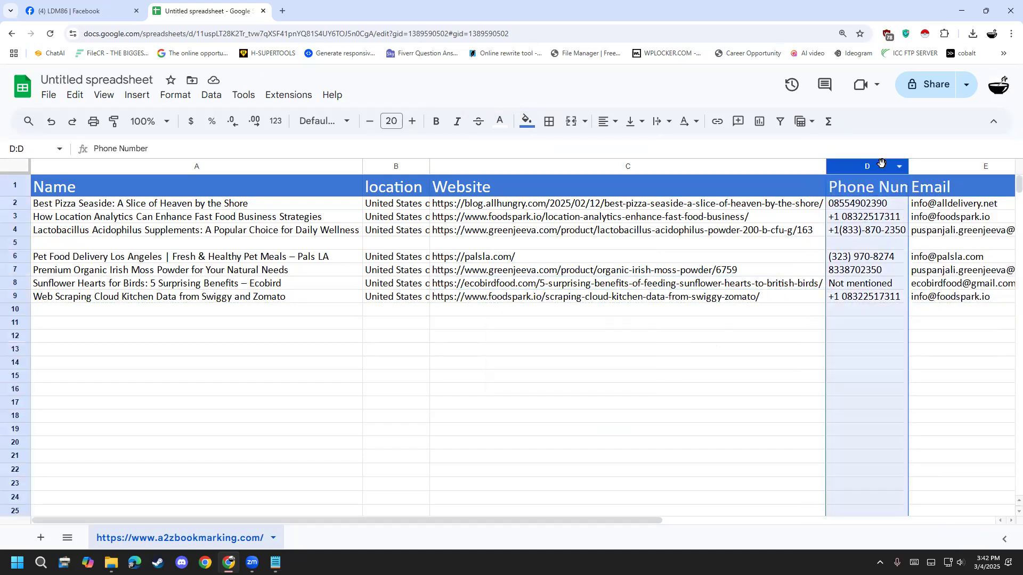
{"action": "left_click", "coordinate": [901, 169]}
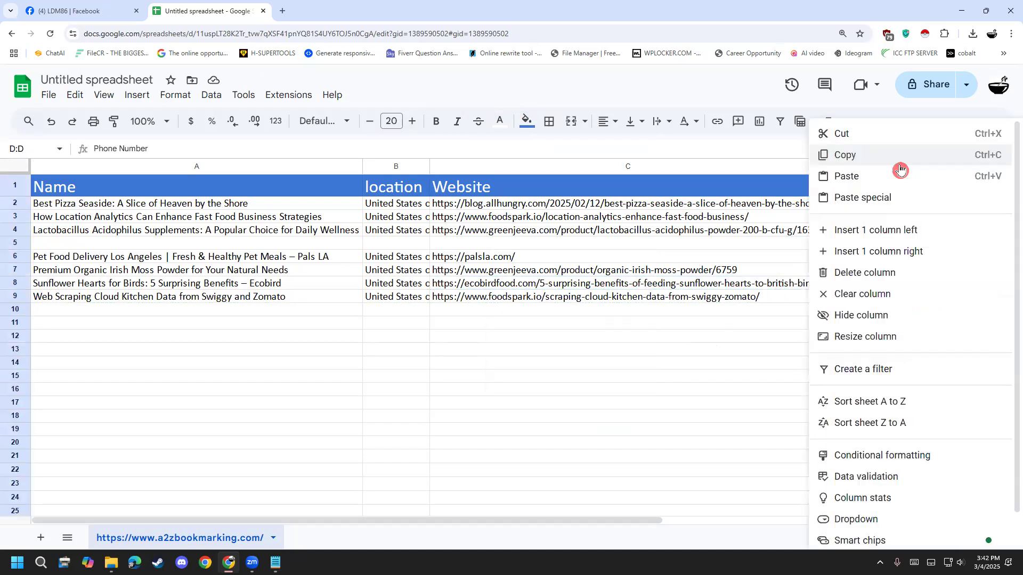
{"action": "left_click", "coordinate": [880, 339]}
{"action": "left_click", "coordinate": [421, 331]}
{"action": "left_click", "coordinate": [546, 369]}
{"action": "left_click", "coordinate": [670, 406]}
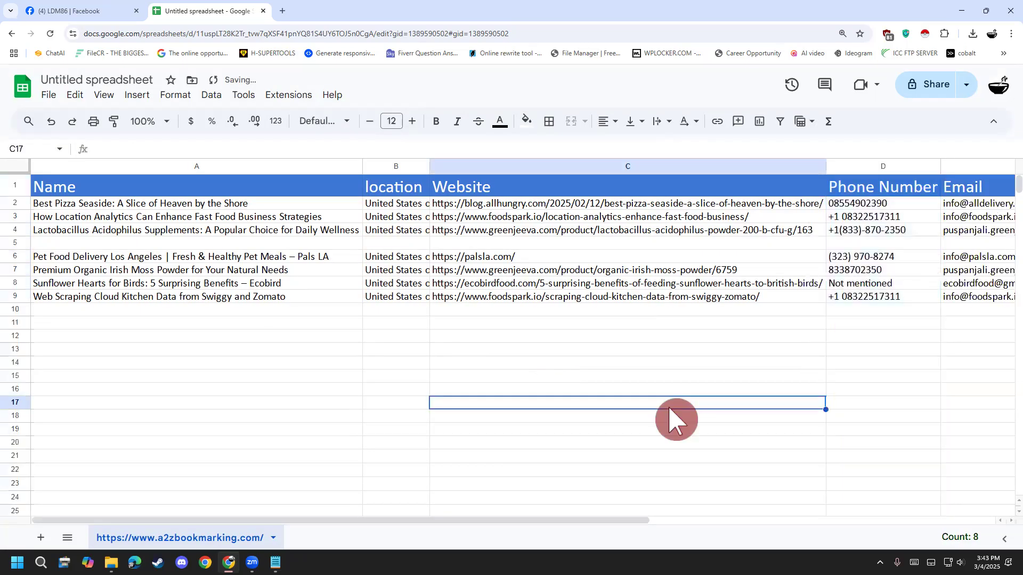
- Fit the location column (B) to the width of its contents and check the columns through Email
{"action": "left_click_drag", "start_coordinate": [578, 521], "coordinate": [598, 521]}
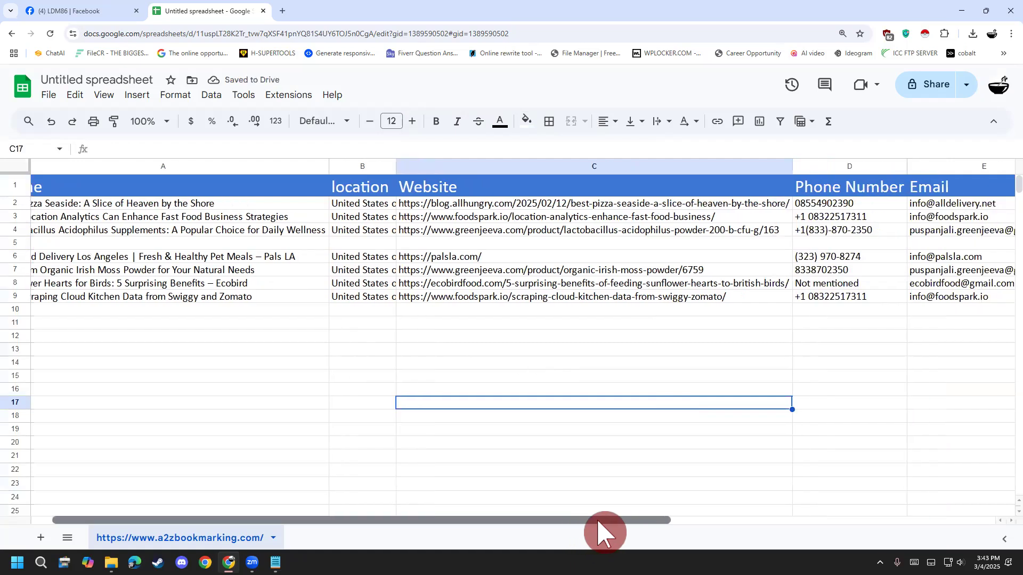
{"action": "double_click", "coordinate": [396, 167]}
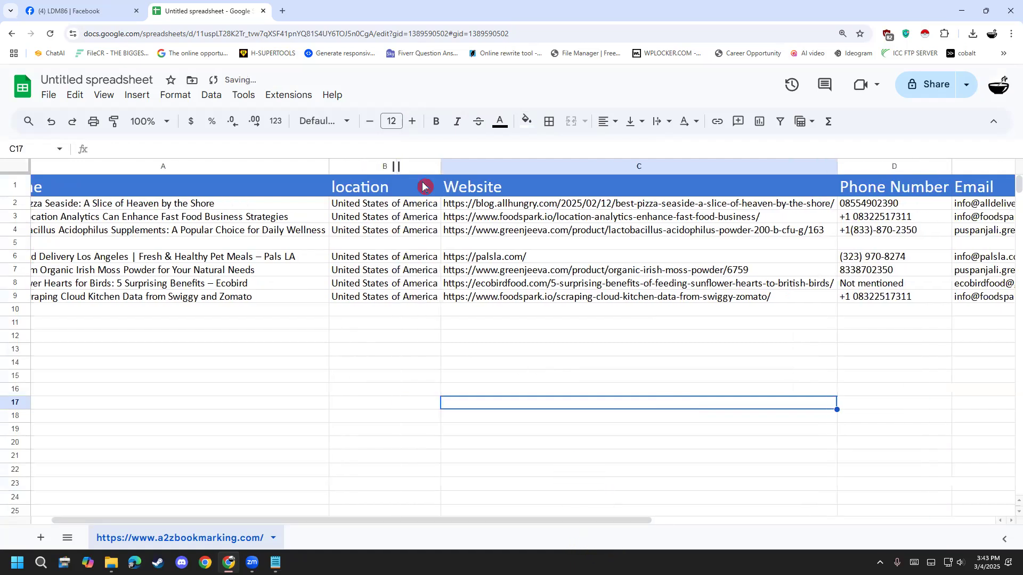
{"action": "left_click_drag", "start_coordinate": [518, 521], "coordinate": [734, 520]}
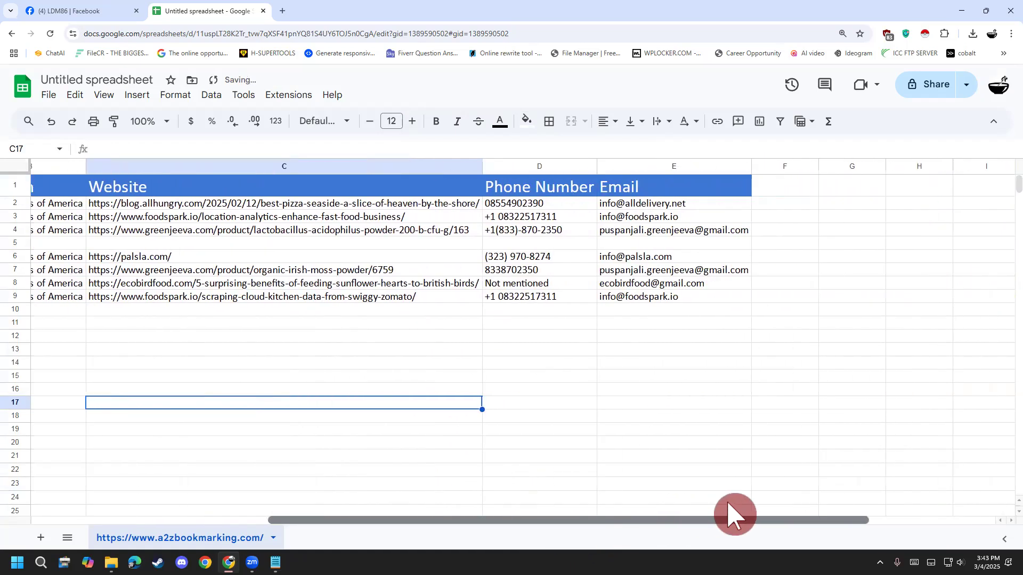
{"action": "left_click", "coordinate": [667, 271]}
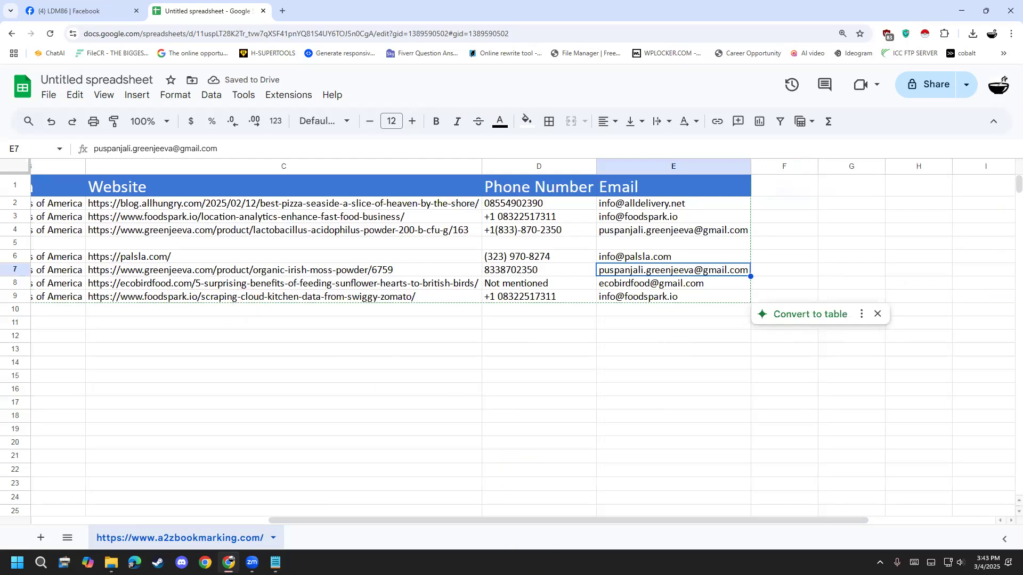
- Try font size 13 on the listing rows A2:E10 and set them back to 12
{"action": "left_click_drag", "start_coordinate": [523, 521], "coordinate": [187, 513]}
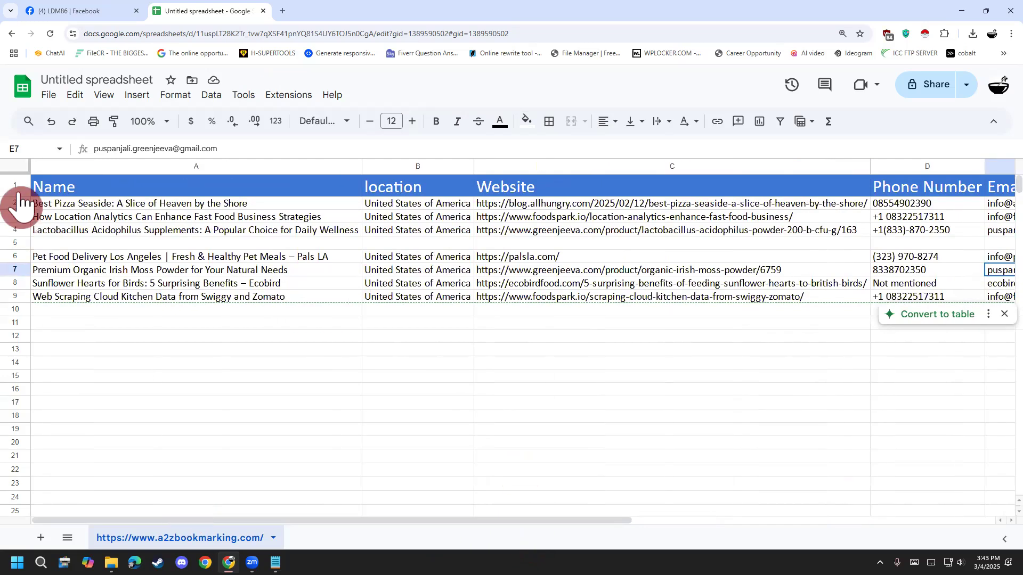
{"action": "left_click_drag", "start_coordinate": [40, 204], "coordinate": [850, 313]}
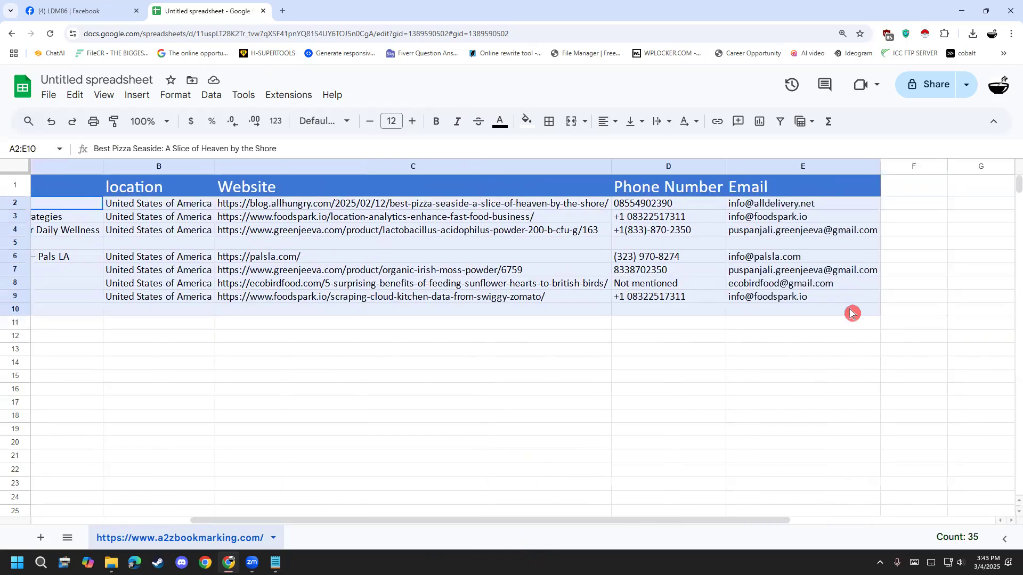
{"action": "left_click", "coordinate": [411, 122]}
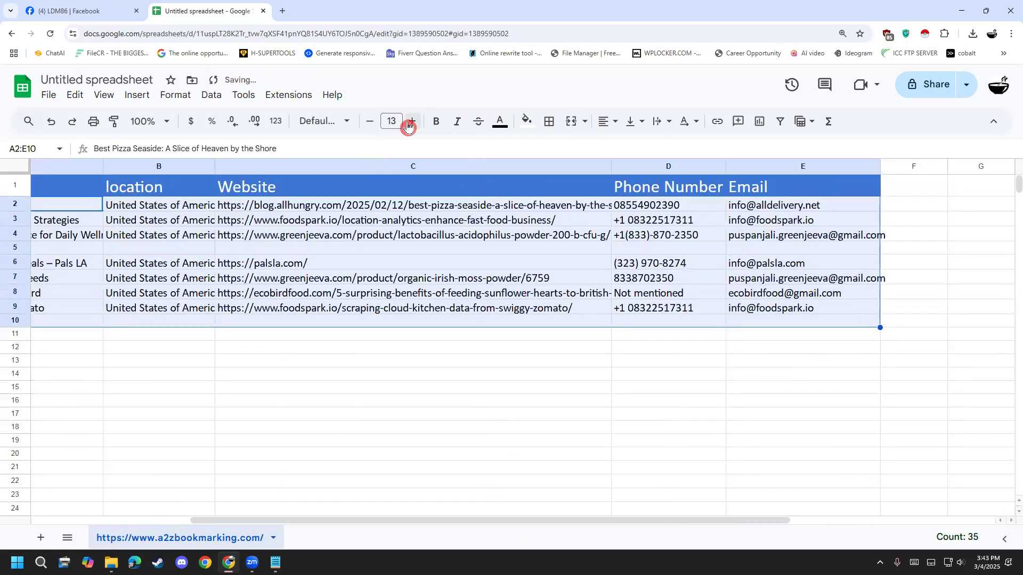
{"action": "left_click", "coordinate": [369, 122]}
{"action": "left_click", "coordinate": [591, 342]}
{"action": "left_click", "coordinate": [679, 364]}
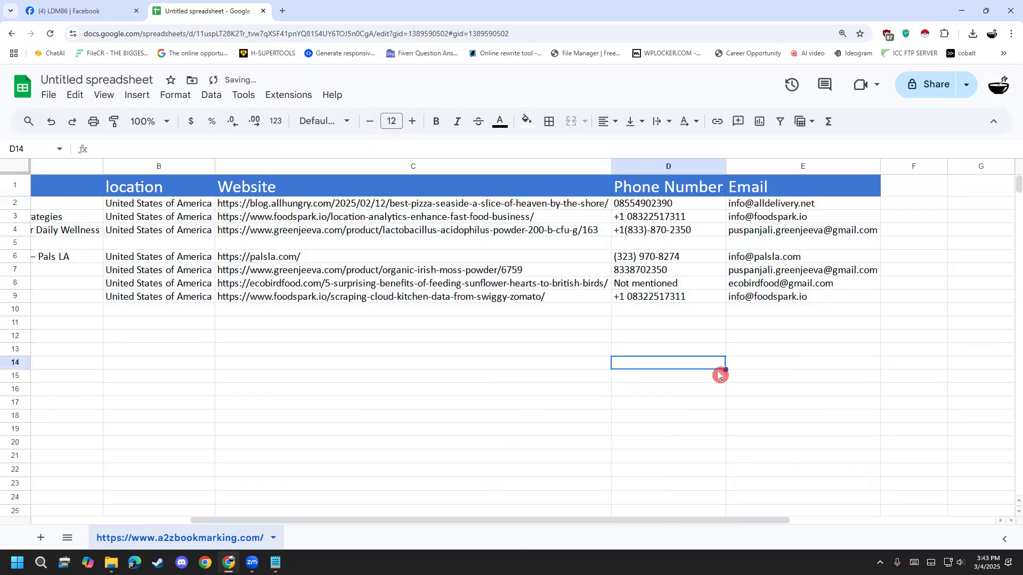
- Compare the Website, Email and Phone Number entries of rows 3 and 9 to check for duplicate leads
{"action": "left_click_drag", "start_coordinate": [413, 521], "coordinate": [160, 346]}
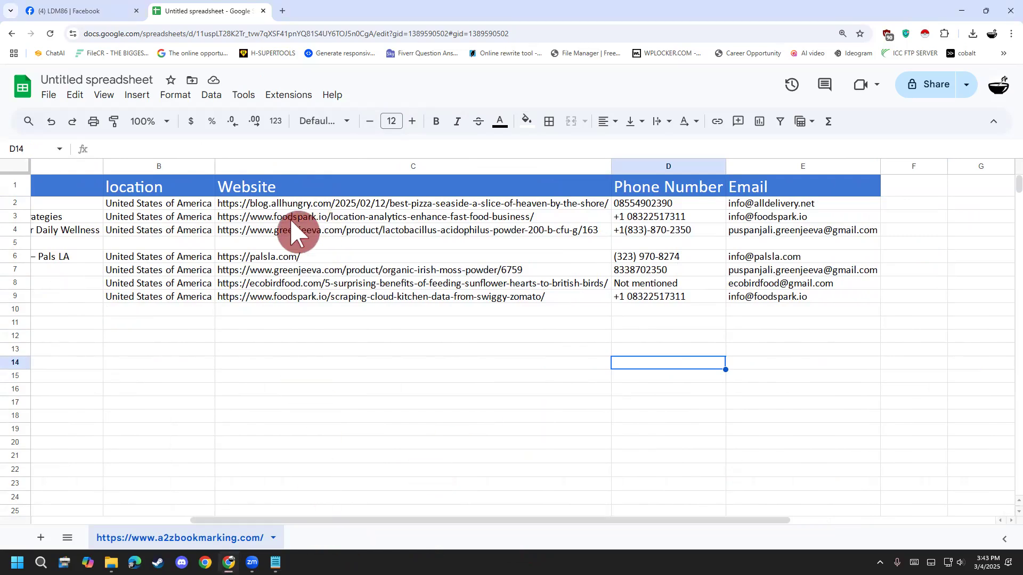
{"action": "left_click", "coordinate": [319, 217]}
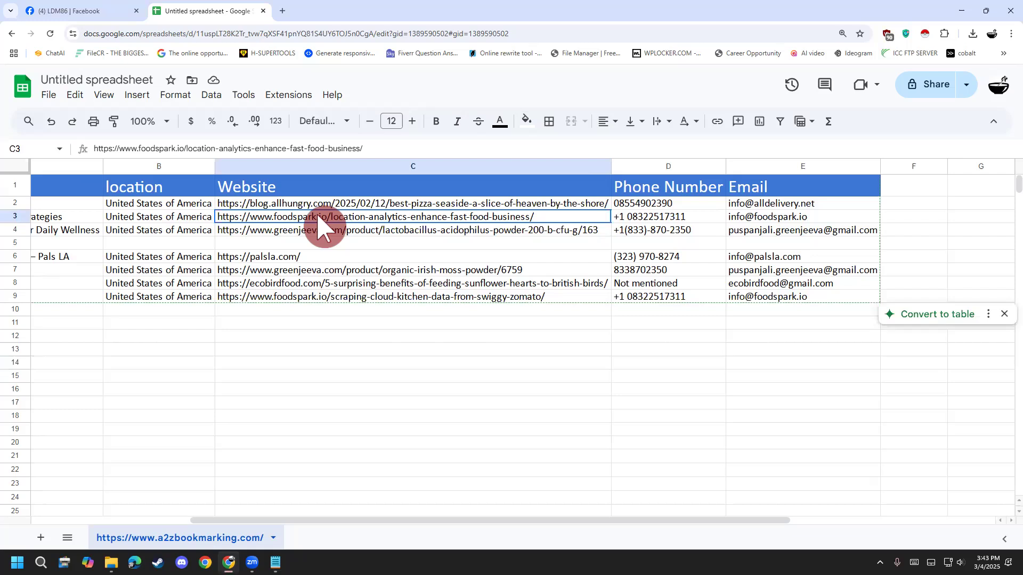
{"action": "left_click", "coordinate": [311, 298]}
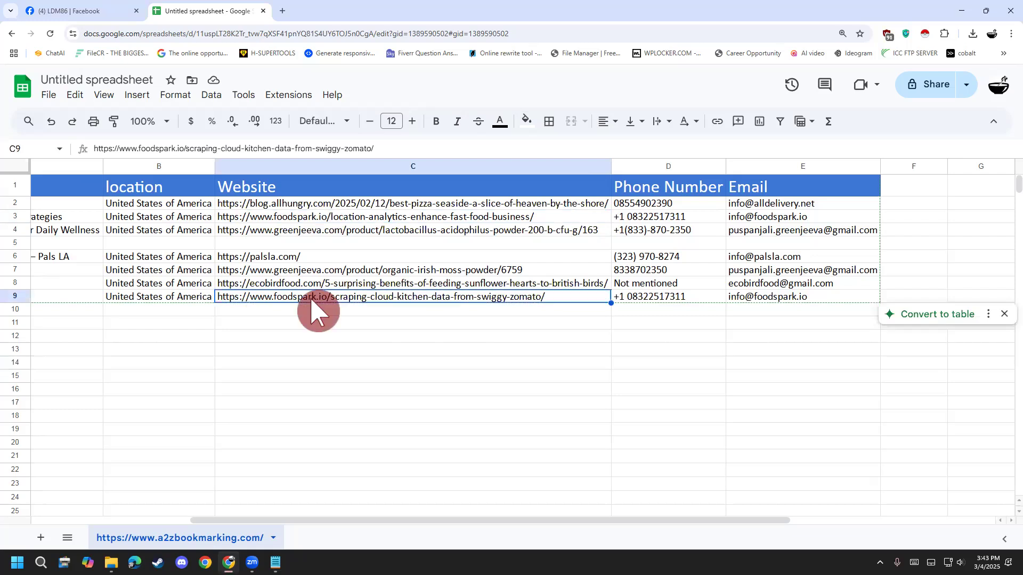
{"action": "left_click", "coordinate": [307, 218]}
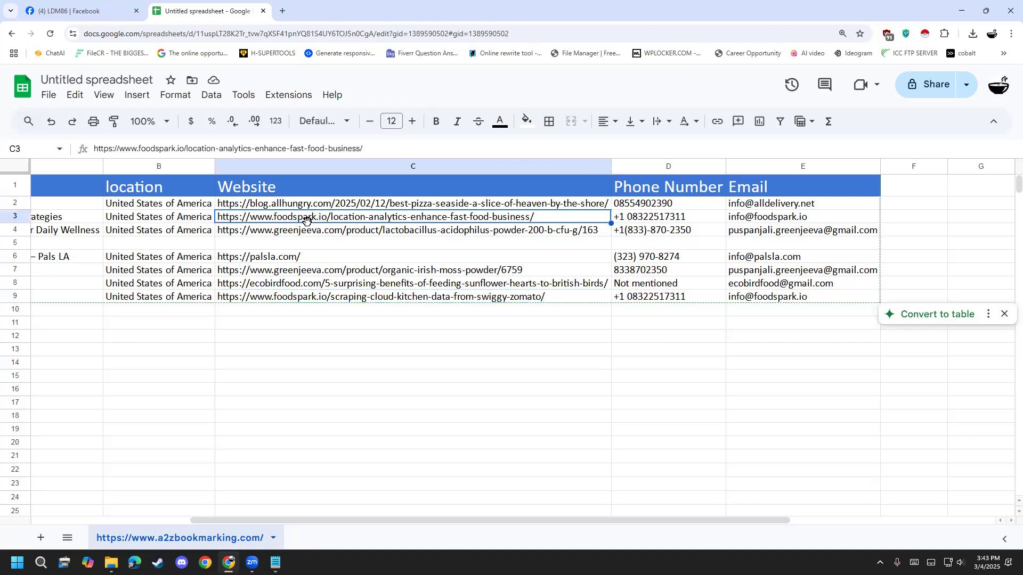
{"action": "left_click", "coordinate": [331, 298]}
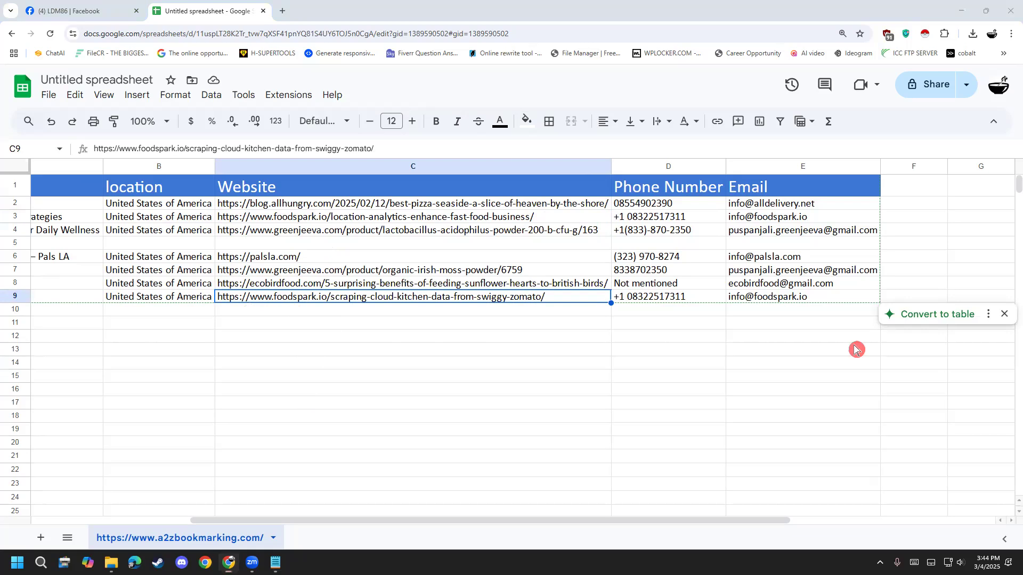
{"action": "left_click", "coordinate": [811, 284]}
{"action": "left_click", "coordinate": [800, 295]}
{"action": "left_click", "coordinate": [791, 219]}
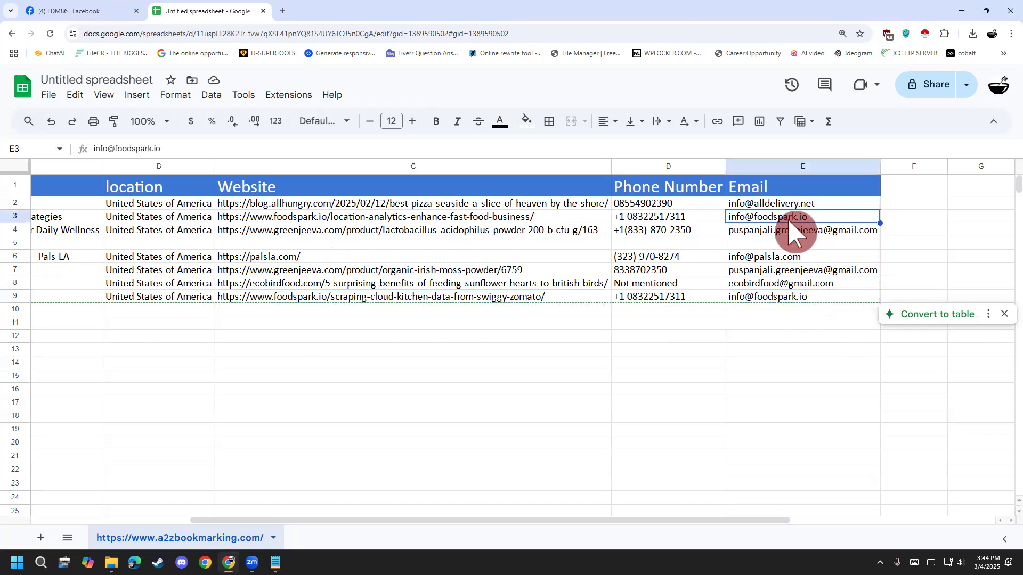
{"action": "left_click", "coordinate": [685, 234]}
{"action": "left_click", "coordinate": [681, 221]}
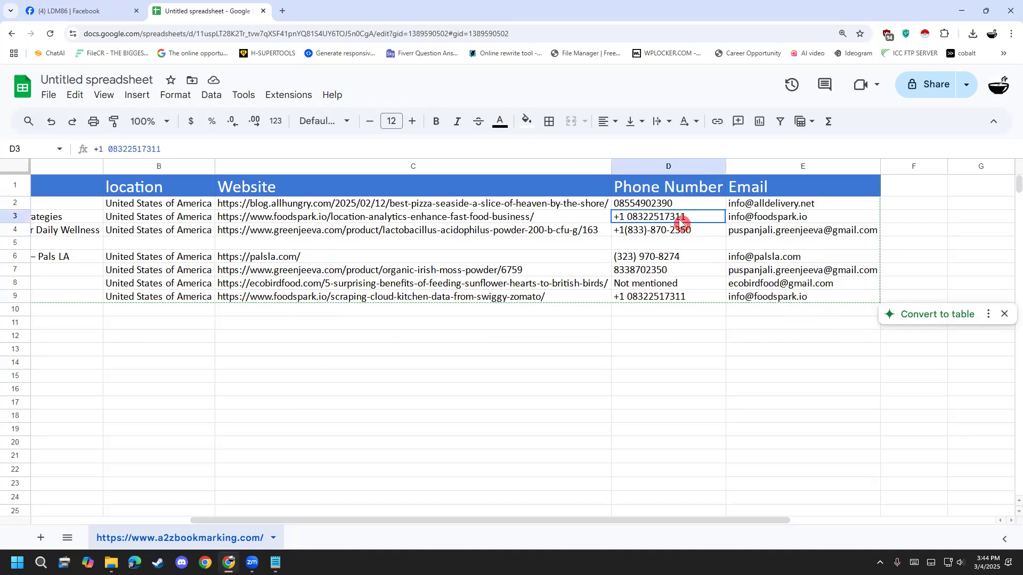
{"action": "left_click", "coordinate": [686, 298]}
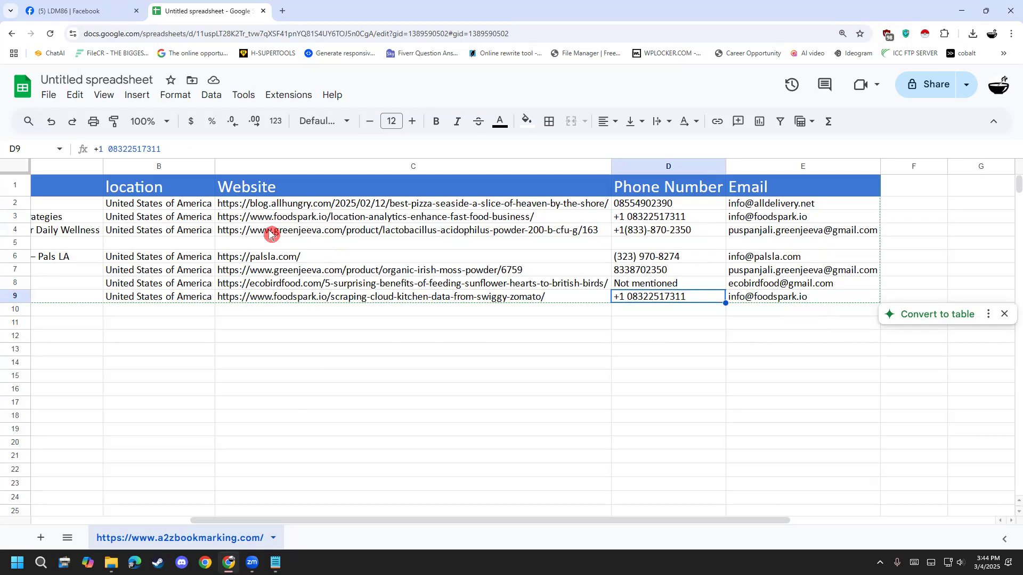
{"action": "left_click", "coordinate": [292, 231]}
{"action": "left_click", "coordinate": [318, 219]}
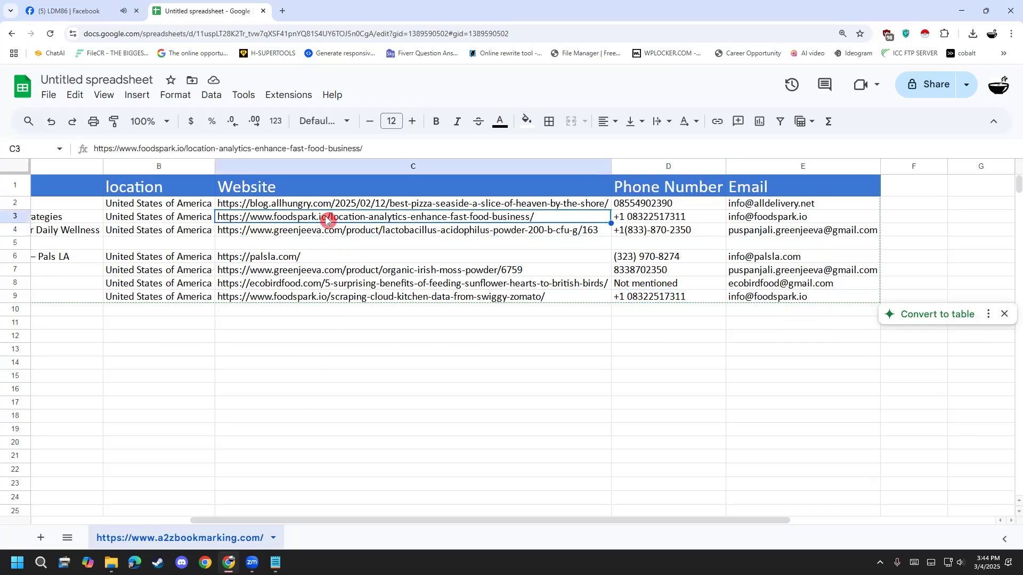
{"action": "left_click", "coordinate": [303, 301]}
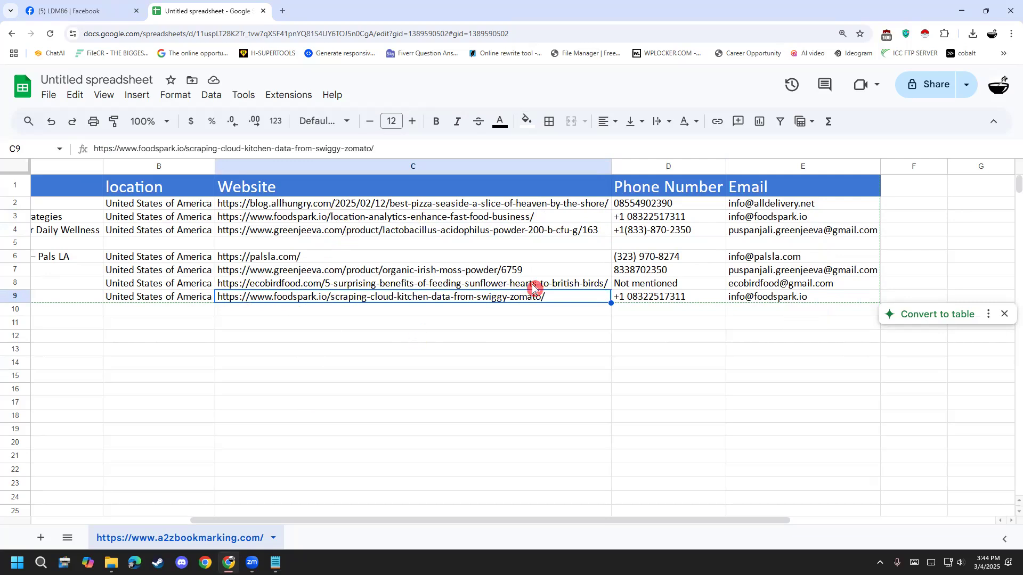
- Select the foodspark location analytics listing in row 3 across columns A to E
{"action": "left_click", "coordinate": [871, 217]}
{"action": "left_click_drag", "start_coordinate": [872, 216], "coordinate": [73, 224]}
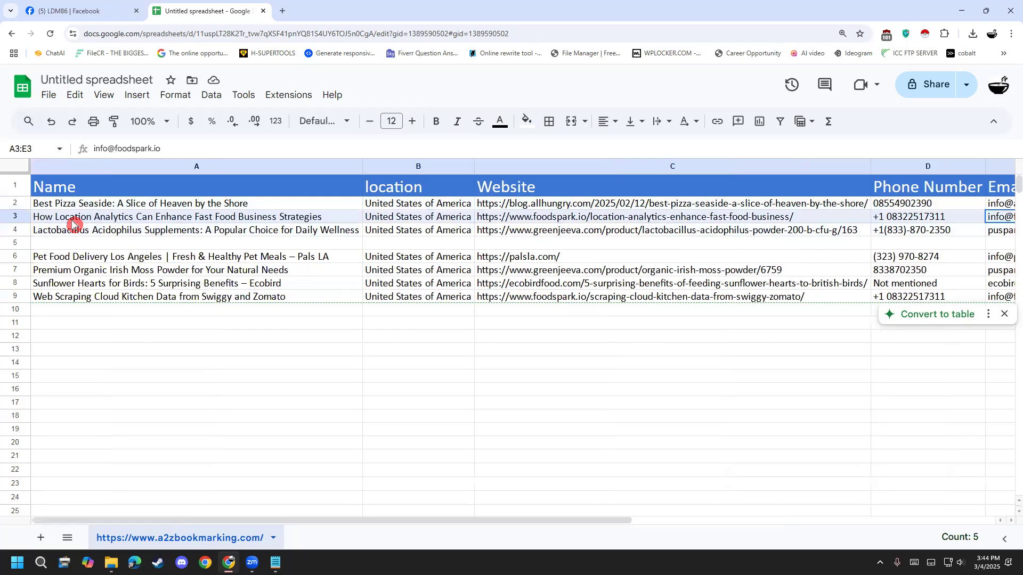
- Try a light orange text colour on the row 3 listing (A3:E3) and set it back to black
{"action": "left_click", "coordinate": [501, 121]}
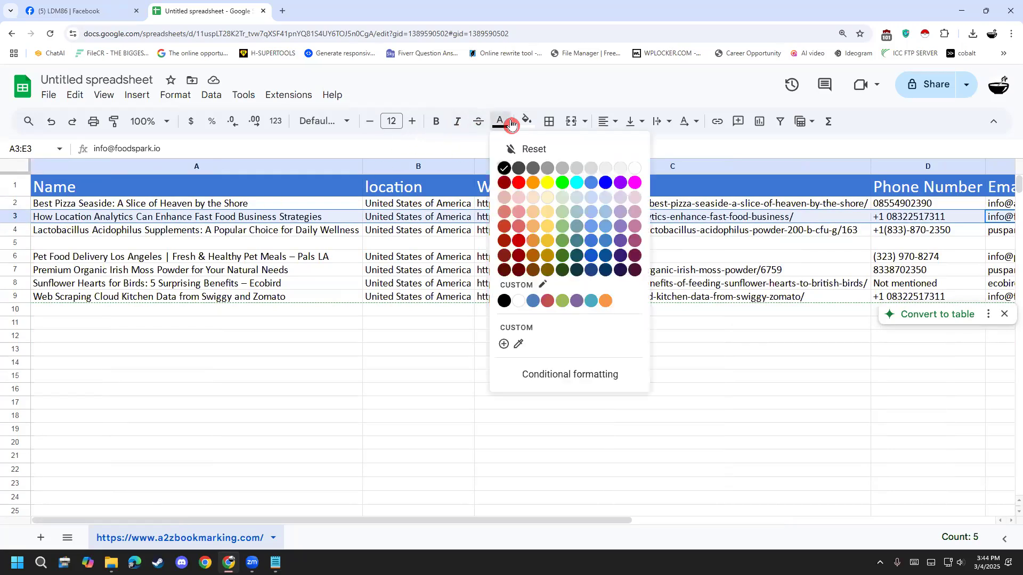
{"action": "left_click", "coordinate": [534, 198]}
{"action": "left_click", "coordinate": [504, 121]}
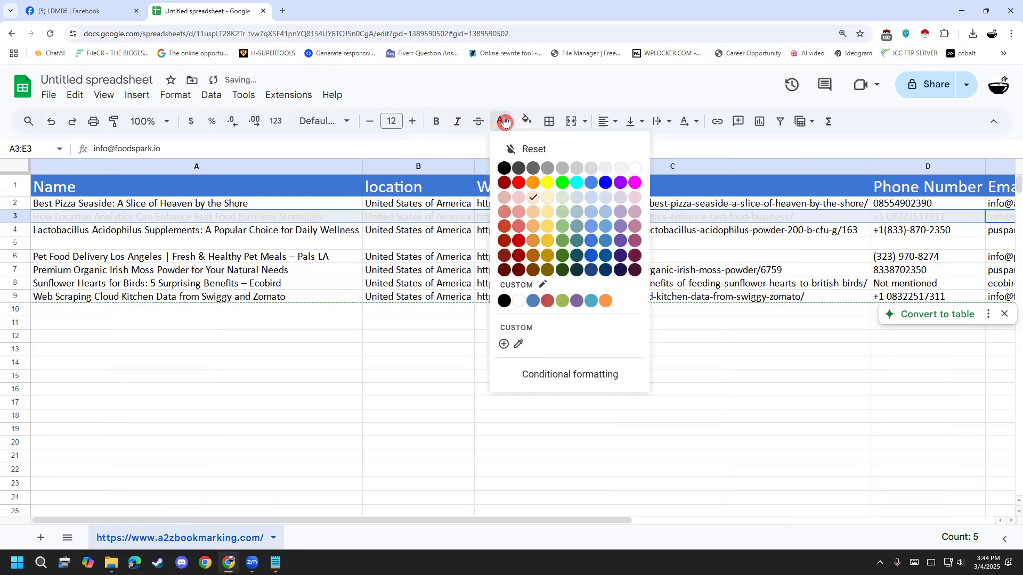
{"action": "left_click", "coordinate": [504, 168]}
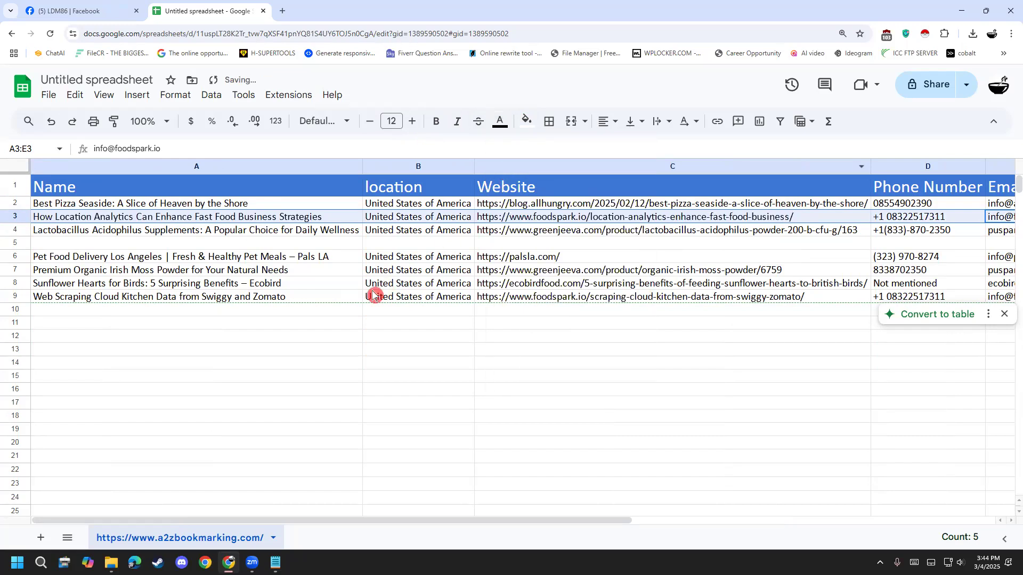
- Highlight the two matching foodspark listings in rows 3 and 9, columns A to E, with a magenta fill
{"action": "left_click", "coordinate": [527, 121]}
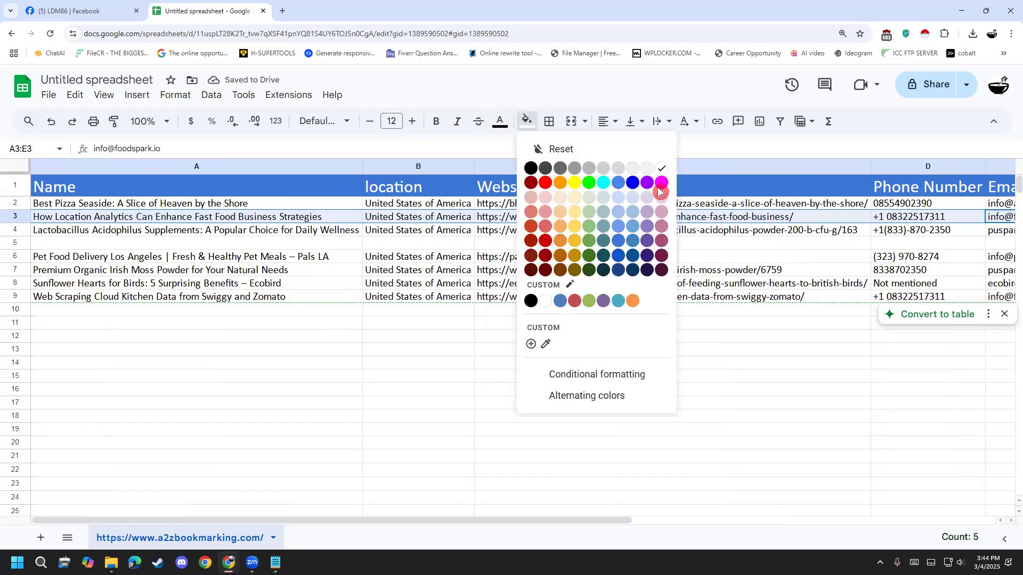
{"action": "left_click", "coordinate": [661, 185]}
{"action": "left_click_drag", "start_coordinate": [43, 296], "coordinate": [945, 295]}
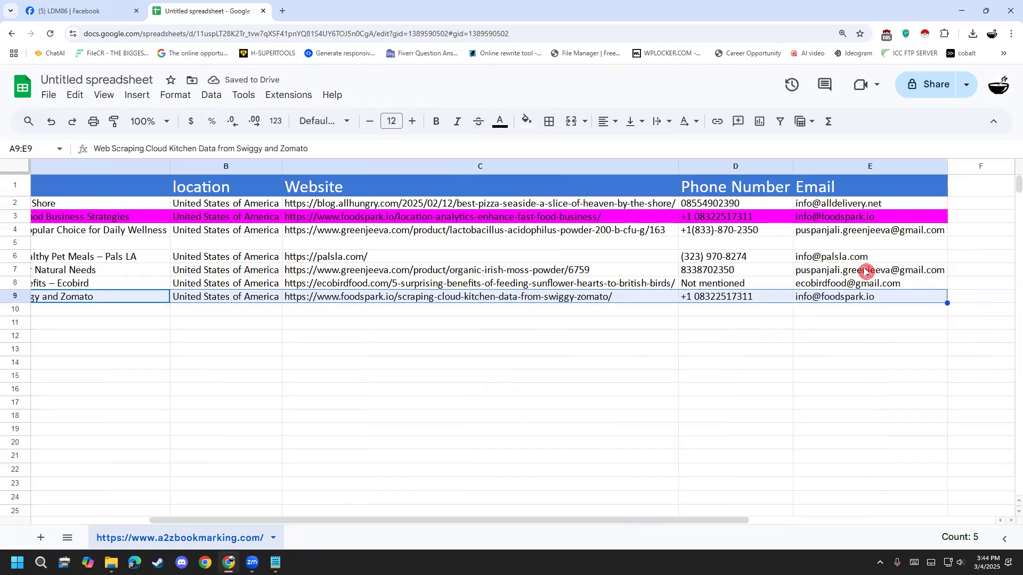
{"action": "left_click", "coordinate": [527, 121]}
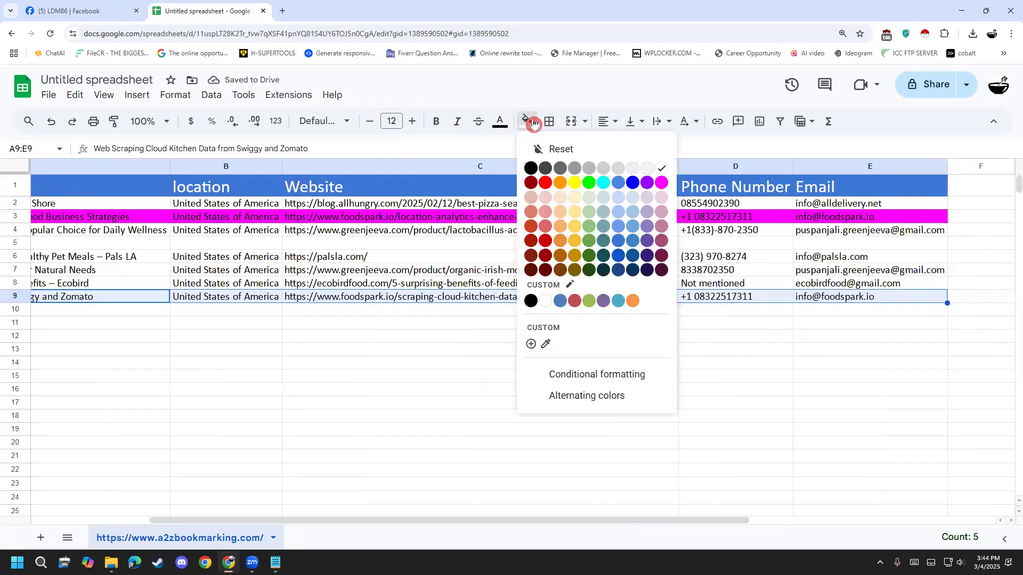
{"action": "left_click", "coordinate": [661, 184]}
{"action": "left_click", "coordinate": [633, 360]}
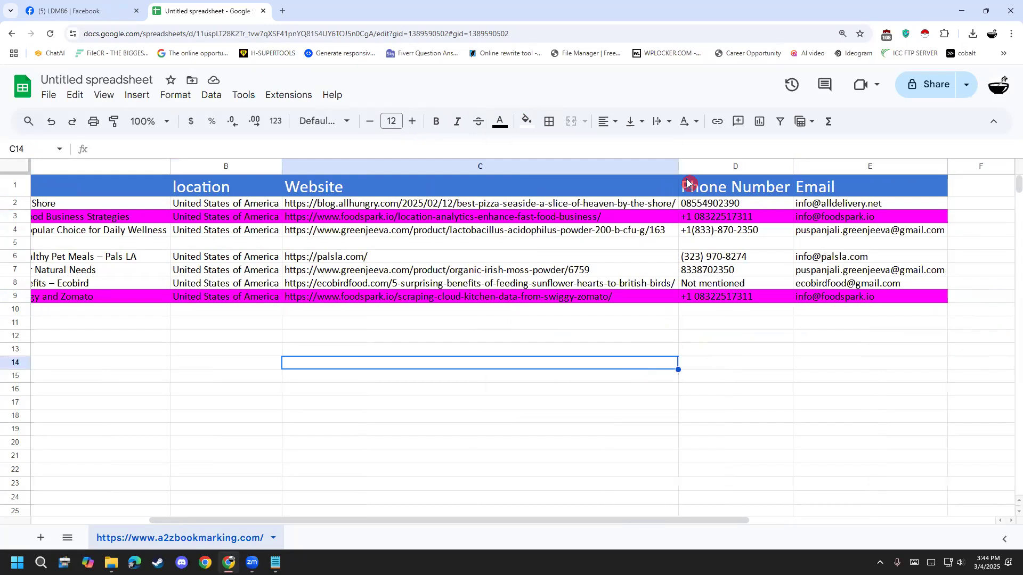
- Delete the duplicate foodspark listing in row 9, "Web Scraping Cloud Kitchen Data from Swiggy and Zomato"
{"action": "left_click", "coordinate": [15, 297]}
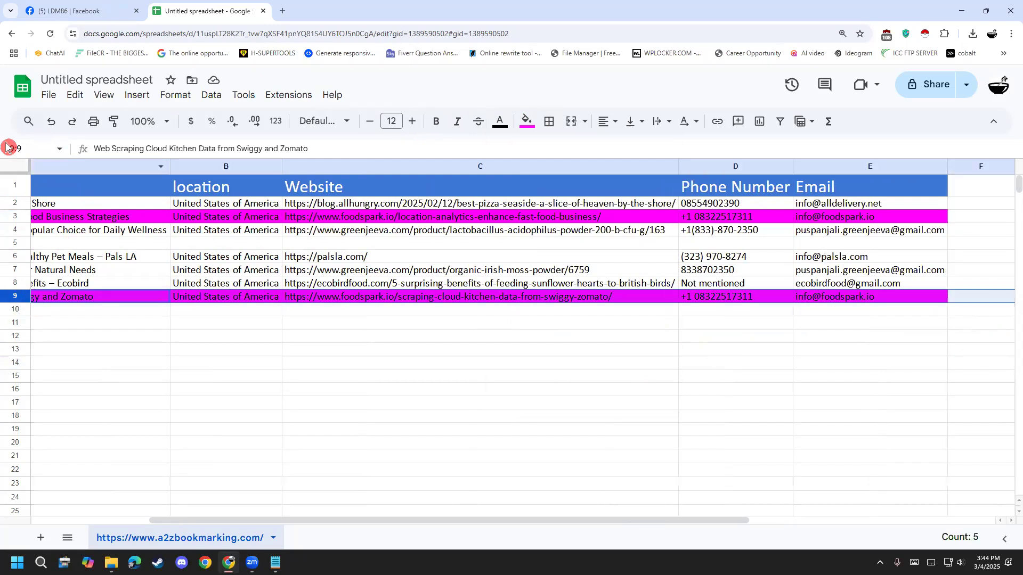
{"action": "left_click", "coordinate": [17, 216], "text": "ctrl"}
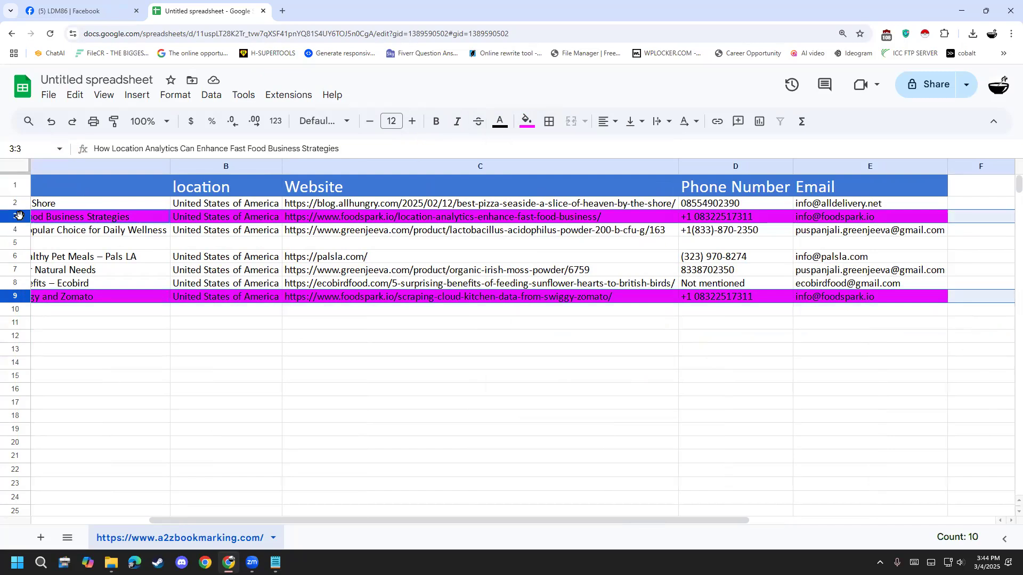
{"action": "left_click", "coordinate": [66, 364]}
{"action": "left_click", "coordinate": [14, 283]}
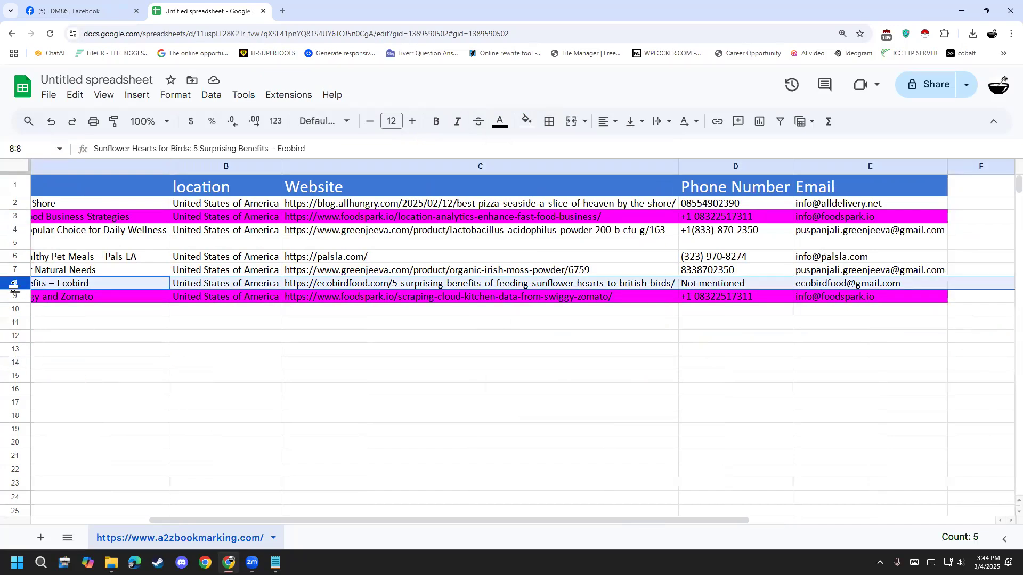
{"action": "left_click", "coordinate": [13, 296]}
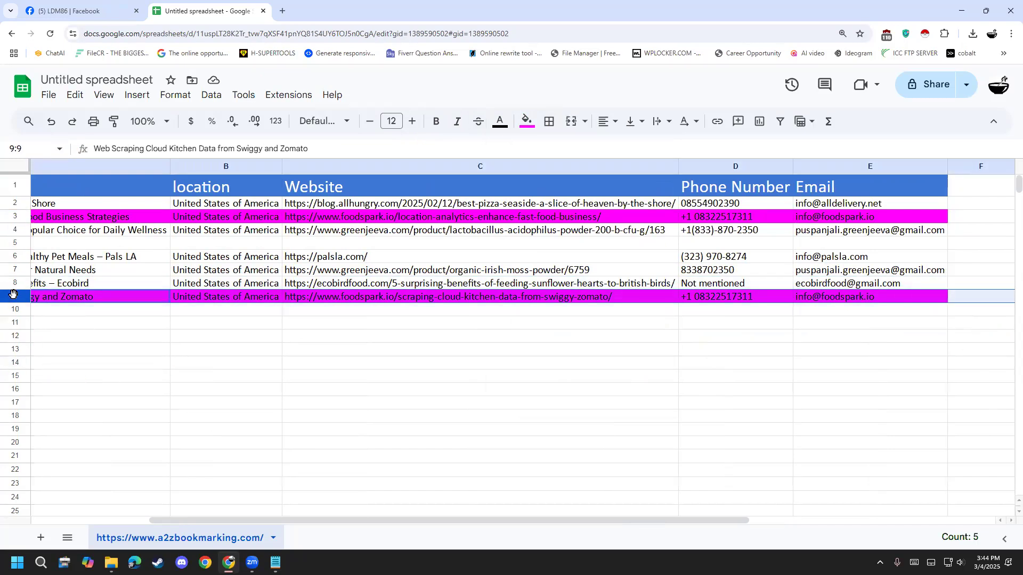
{"action": "right_click", "coordinate": [14, 296]}
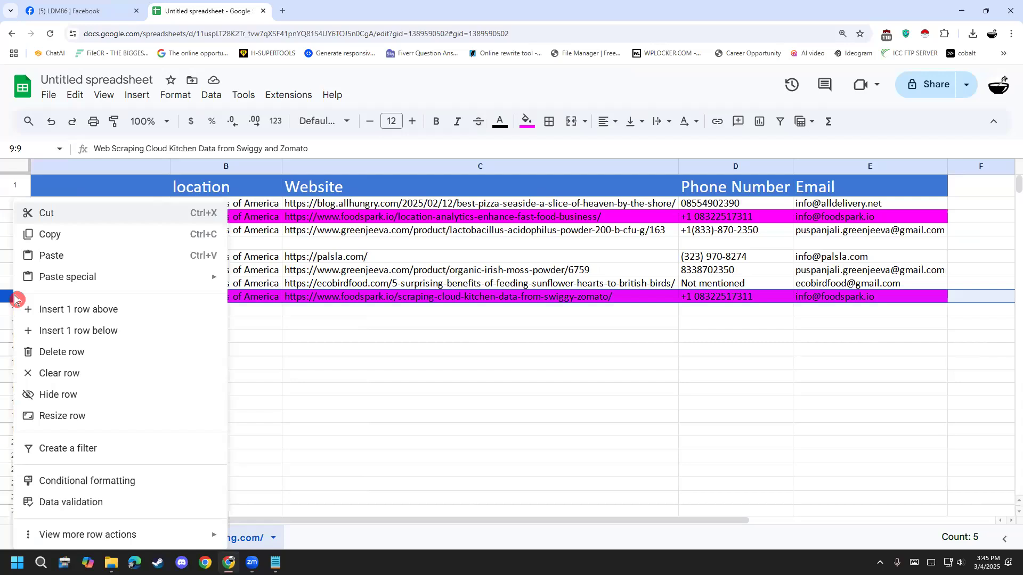
{"action": "left_click", "coordinate": [67, 353]}
{"action": "left_click", "coordinate": [131, 420]}
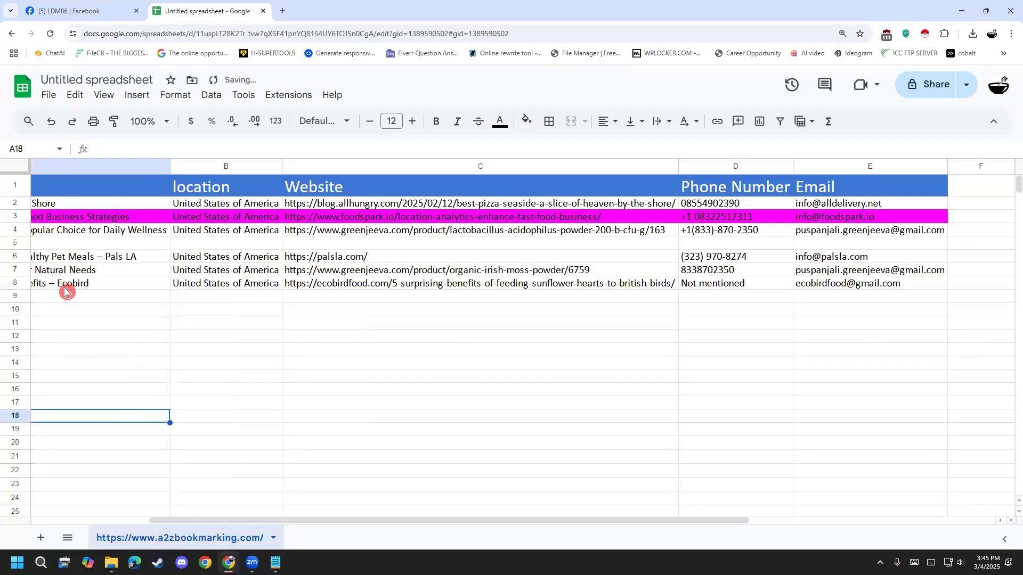
- Set the fill of the remaining foodspark listing in row 3 back to white
{"action": "left_click", "coordinate": [16, 217]}
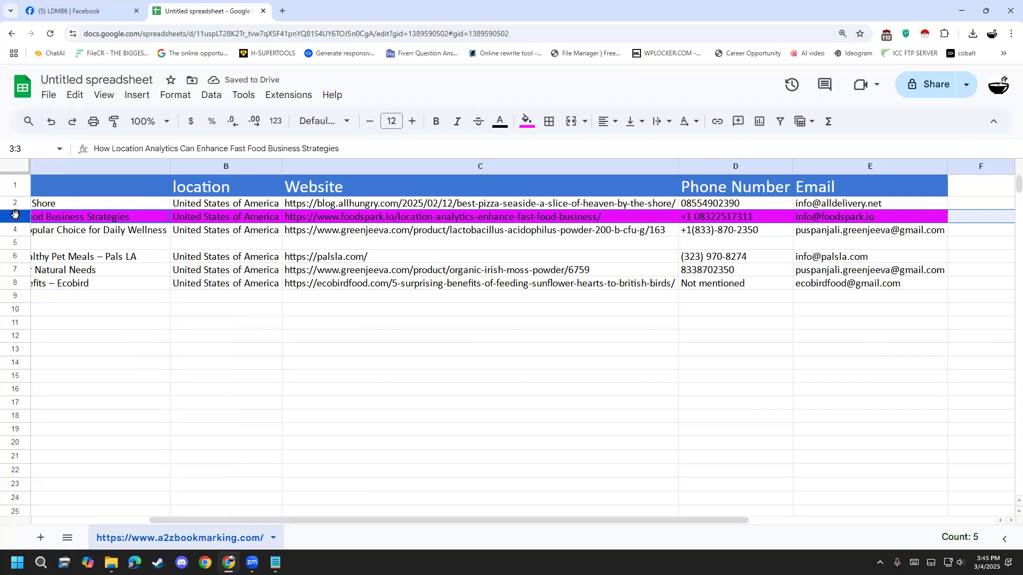
{"action": "left_click", "coordinate": [528, 121]}
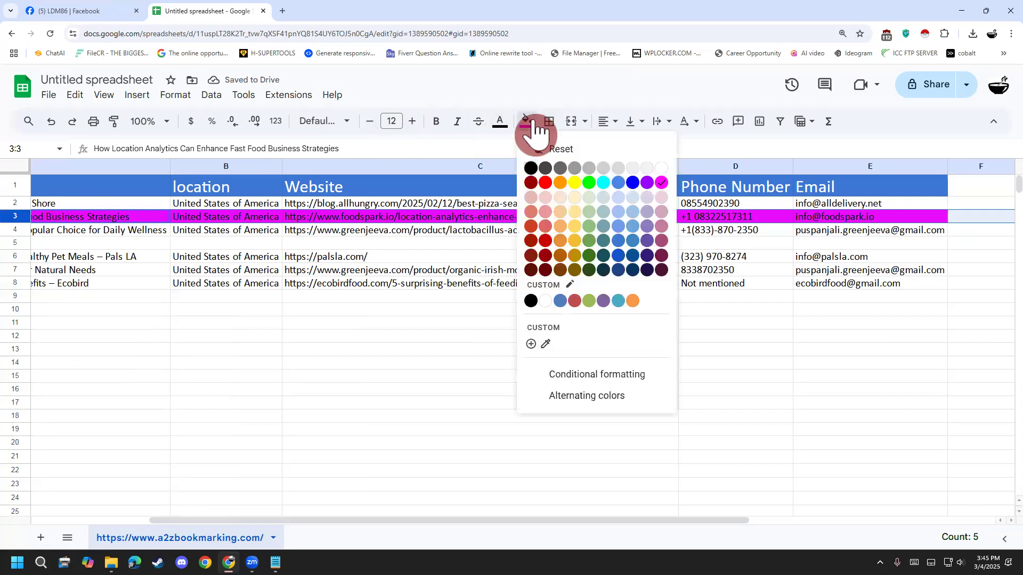
{"action": "left_click", "coordinate": [661, 170]}
{"action": "left_click", "coordinate": [651, 428]}
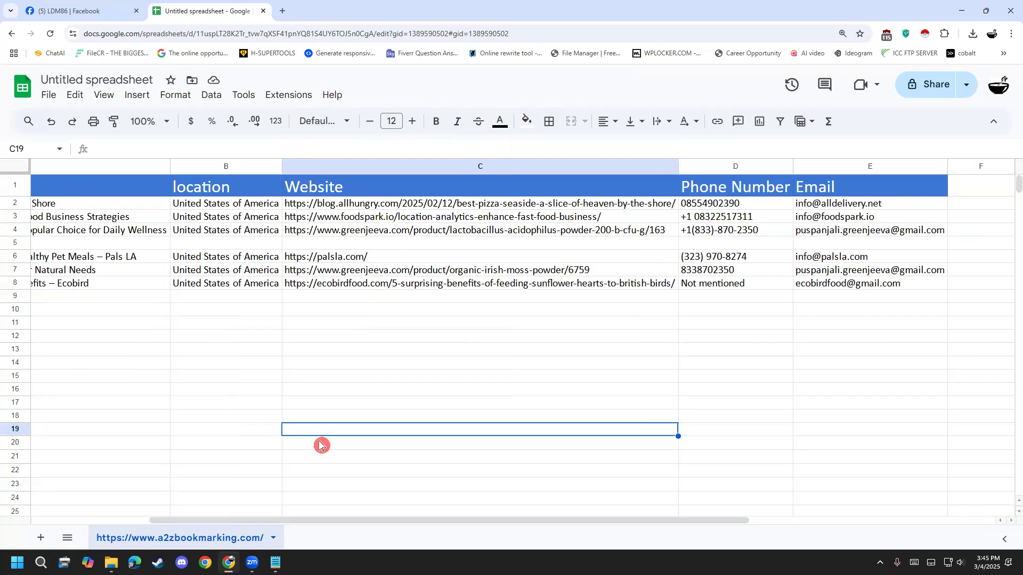
{"action": "left_click_drag", "start_coordinate": [302, 526], "coordinate": [146, 527]}
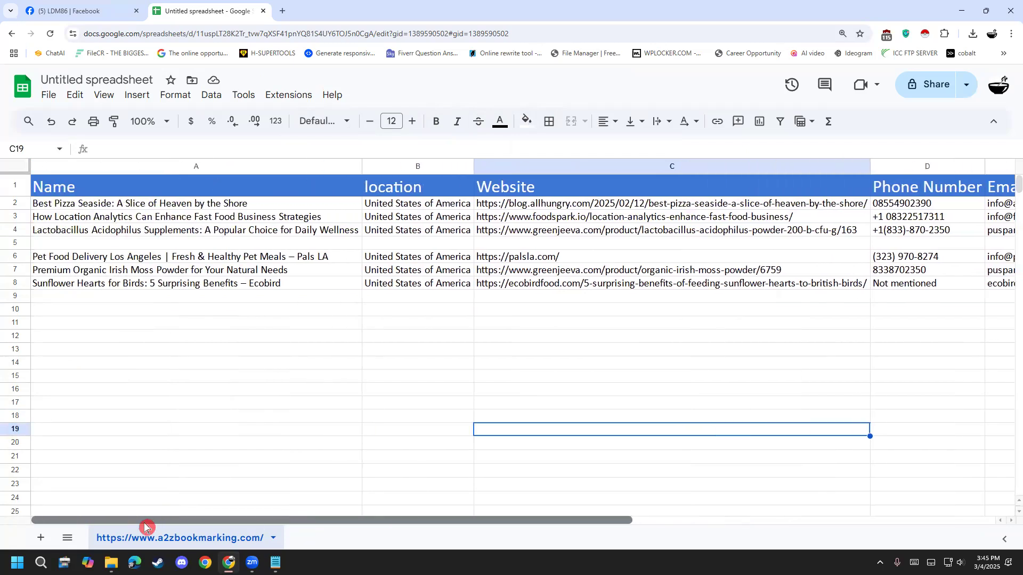
{"action": "left_click", "coordinate": [42, 12]}
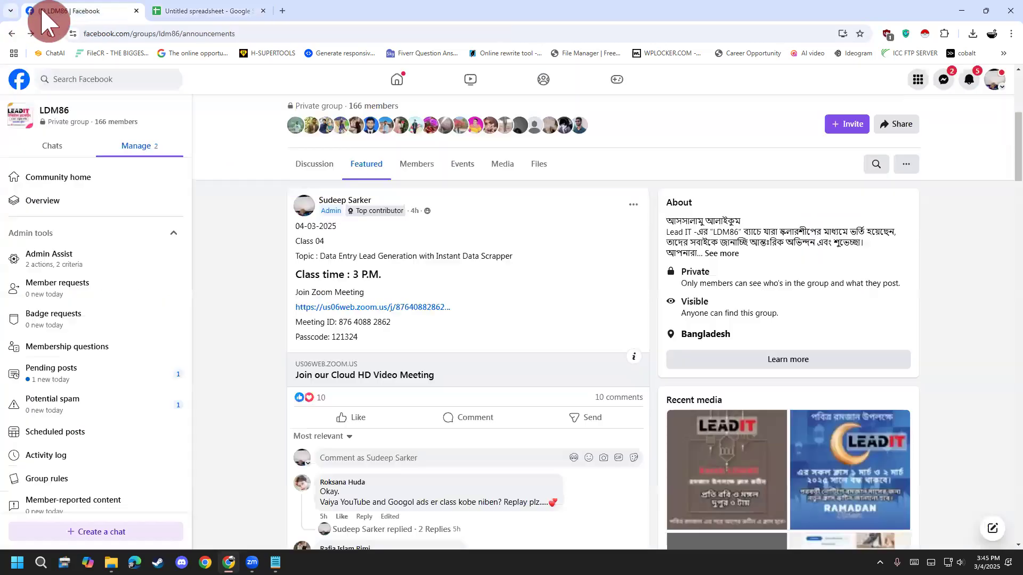
{"action": "left_click", "coordinate": [216, 11]}
{"action": "left_click", "coordinate": [427, 389]}
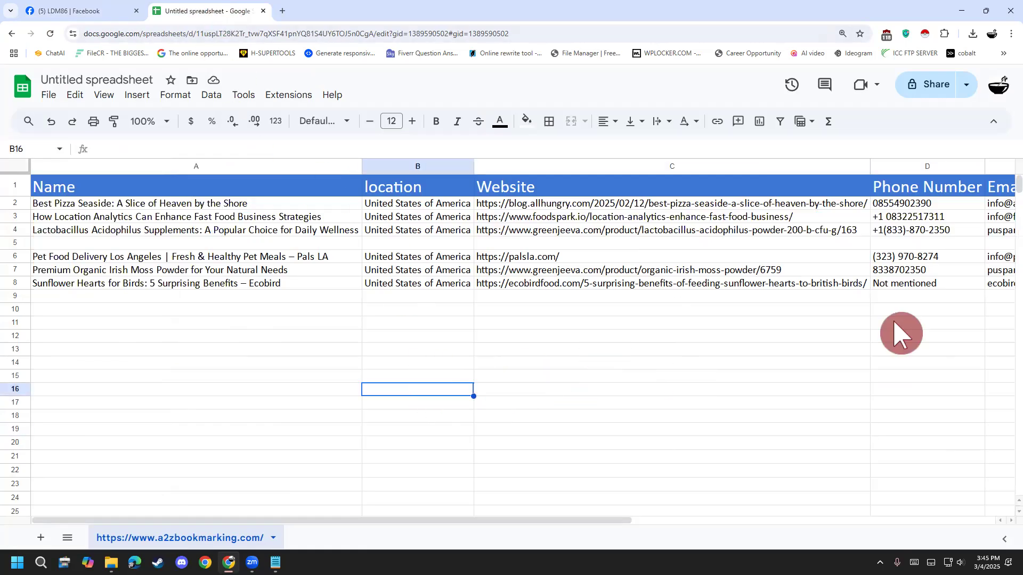
- Start sharing the spreadsheet and save it under the name "Food lead generation"
{"action": "left_click", "coordinate": [932, 95]}
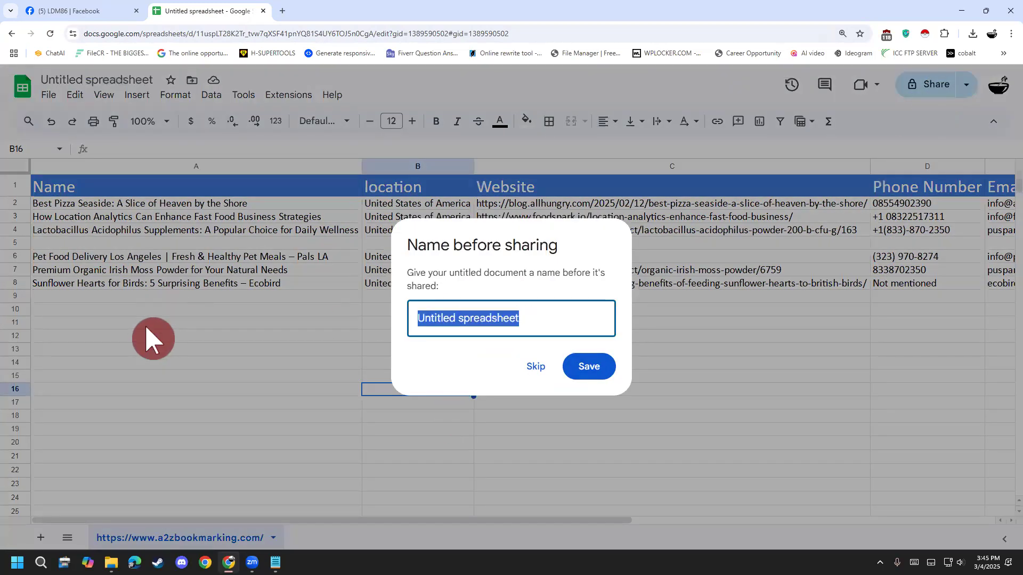
{"action": "type", "text": "No"}
{"action": "key", "text": "BackSpace"}
{"action": "type", "text": "S"}
{"action": "key", "text": "BackSpace"}
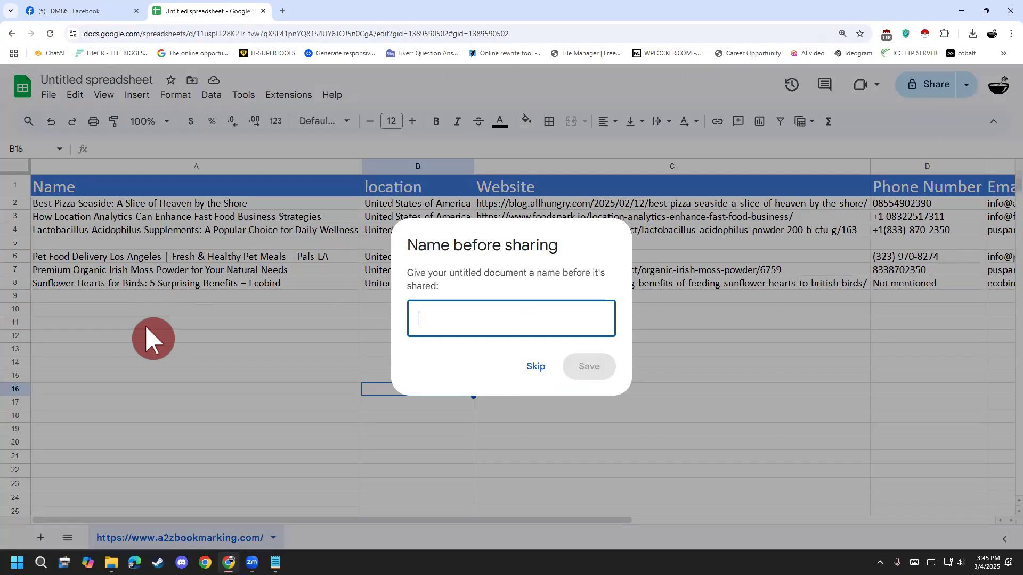
{"action": "type", "text": "Food lead generation"}
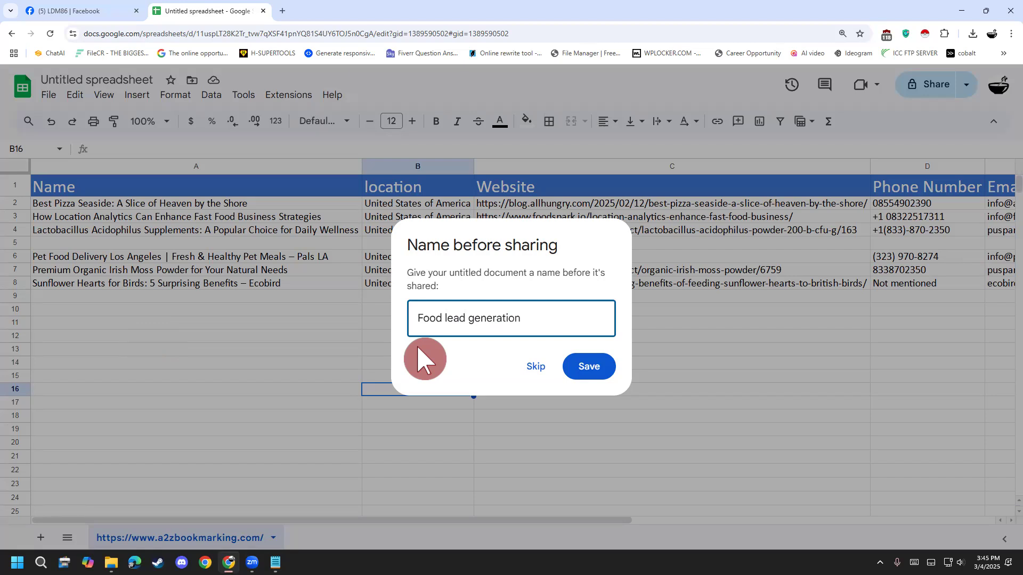
{"action": "left_click", "coordinate": [576, 368]}
{"action": "left_click", "coordinate": [514, 377]}
{"action": "left_click", "coordinate": [444, 366]}
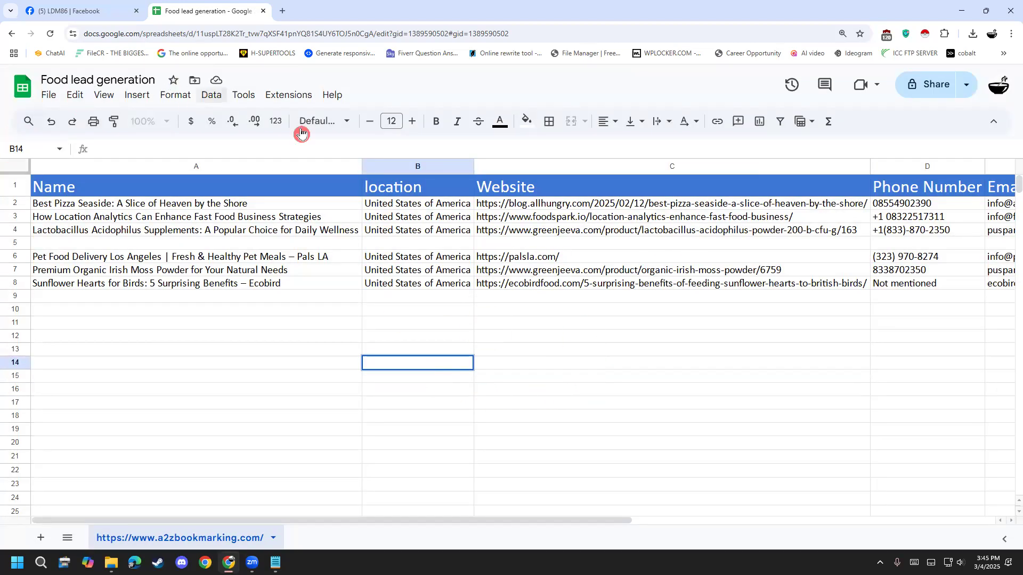
- Reload the spreadsheet and set its general sharing access to Anyone with the link, keeping the Viewer role
{"action": "left_click", "coordinate": [918, 89]}
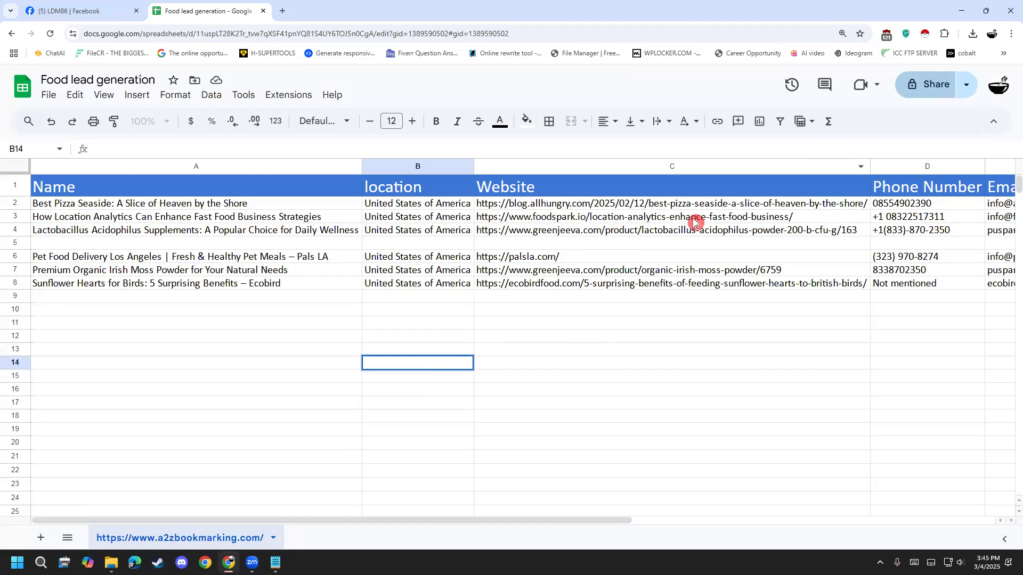
{"action": "left_click", "coordinate": [407, 405]}
{"action": "left_click", "coordinate": [43, 33]}
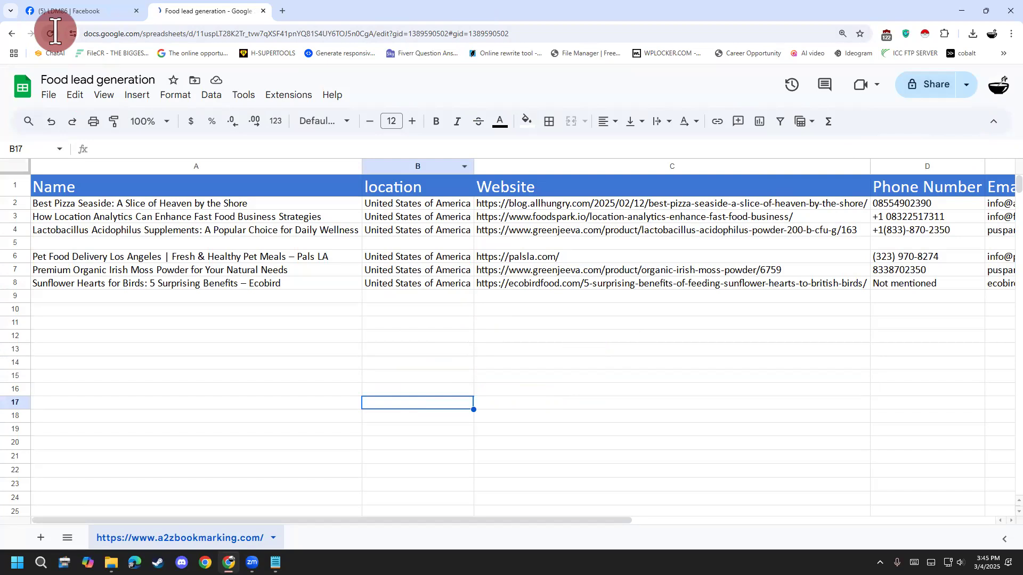
{"action": "left_click", "coordinate": [936, 84]}
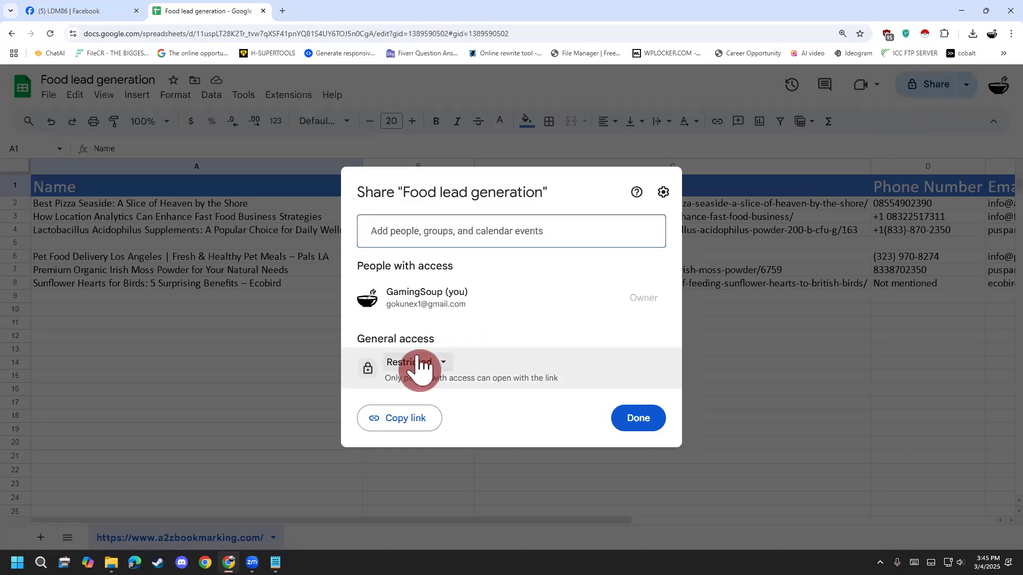
{"action": "left_click", "coordinate": [418, 364]}
{"action": "left_click", "coordinate": [441, 440]}
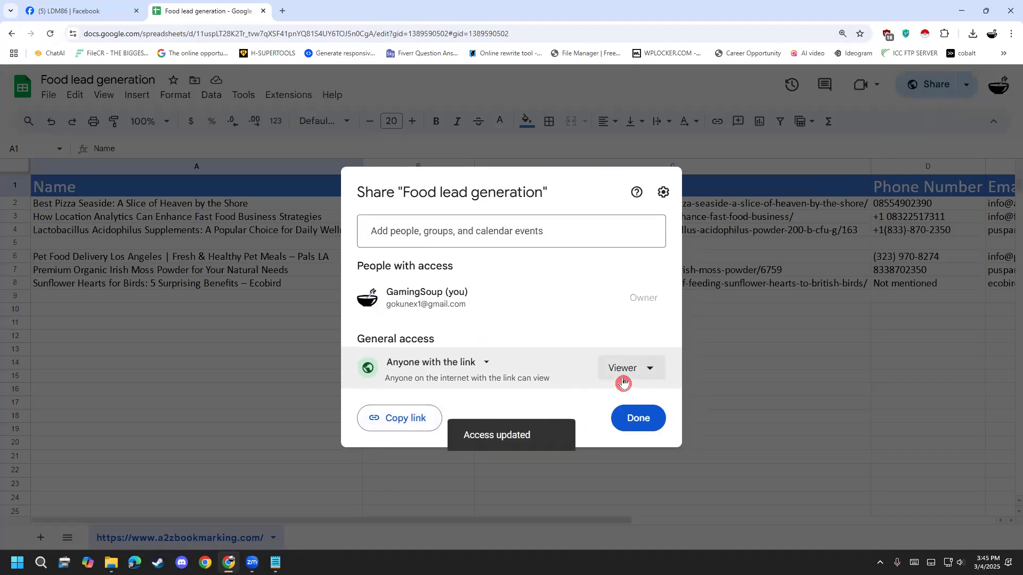
{"action": "left_click", "coordinate": [623, 381]}
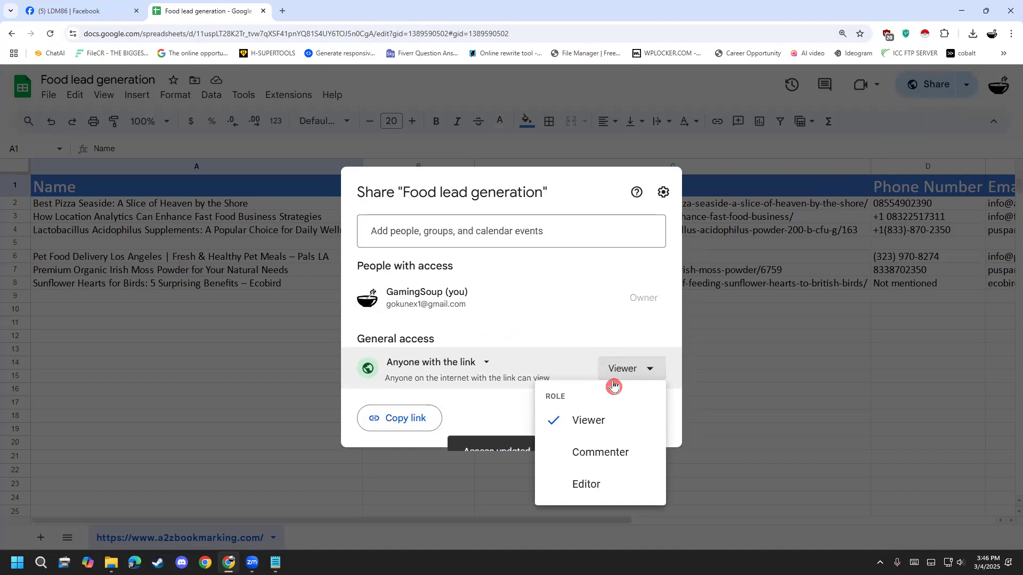
{"action": "left_click", "coordinate": [422, 408]}
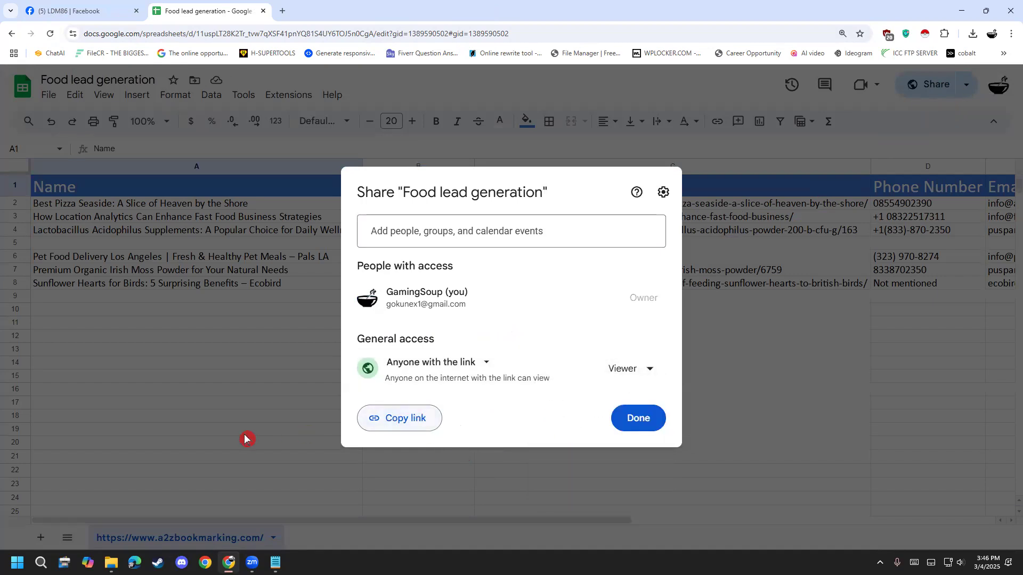
{"action": "left_click", "coordinate": [227, 438]}
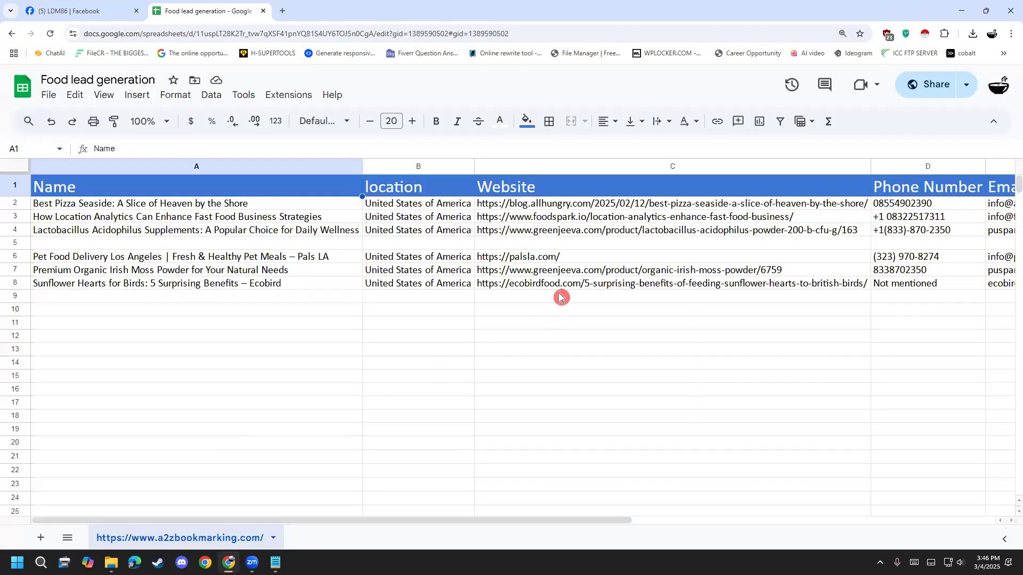
- Delete the duplicate greenjeeva listing in row 7, "Premium Organic Irish Moss Powder for Your Natural Needs"
{"action": "left_click", "coordinate": [559, 277]}
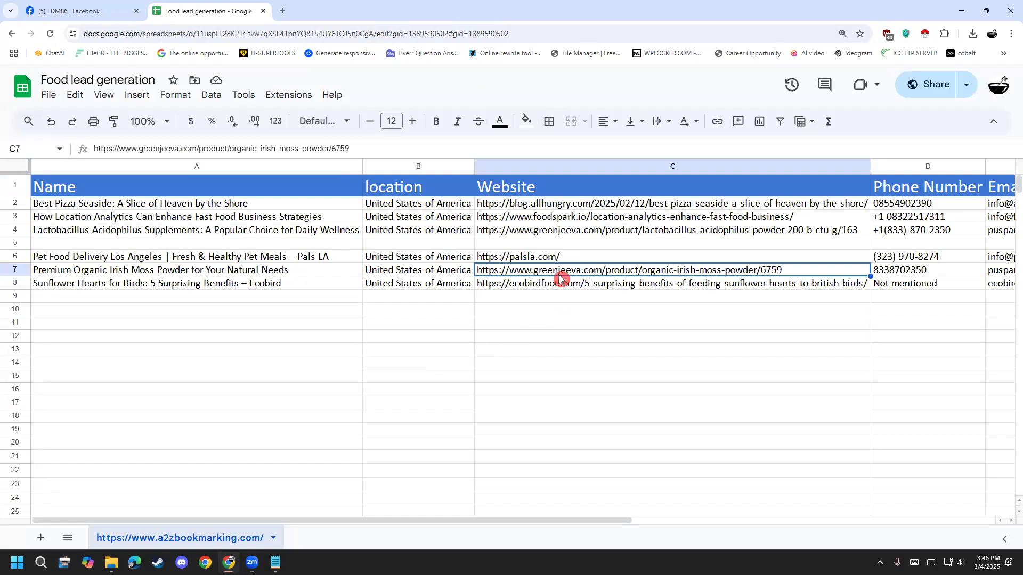
{"action": "left_click", "coordinate": [18, 268]}
{"action": "right_click", "coordinate": [19, 268]}
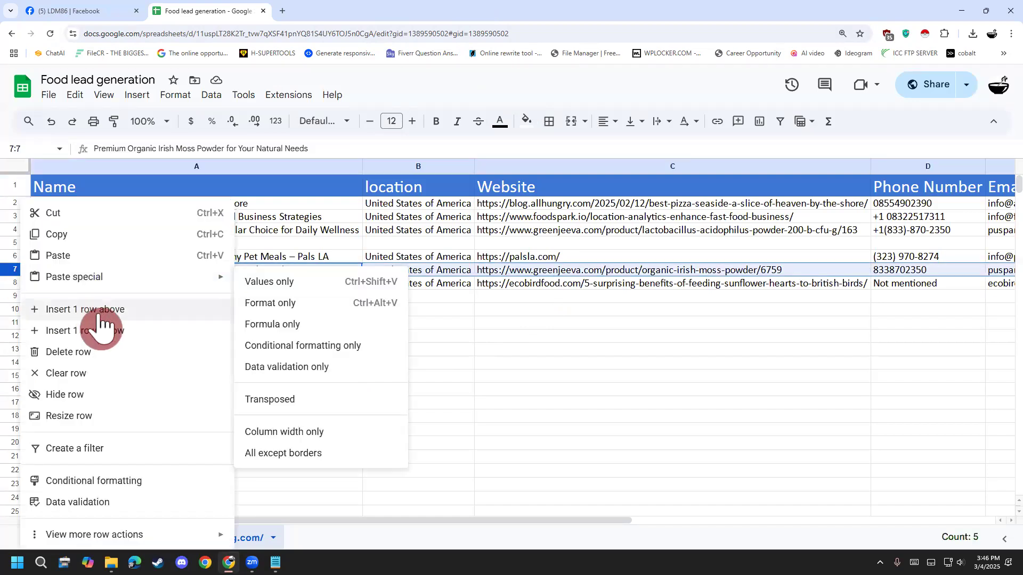
{"action": "left_click", "coordinate": [99, 354]}
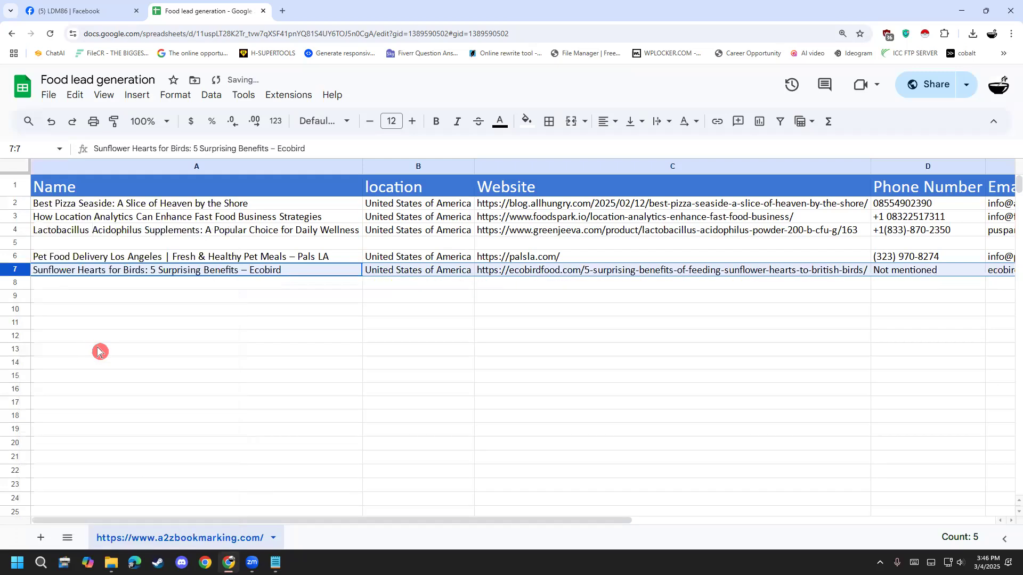
{"action": "left_click", "coordinate": [99, 351]}
- Delete the empty row 5 between the greenjeeva and Pals LA listings
{"action": "left_click", "coordinate": [24, 246]}
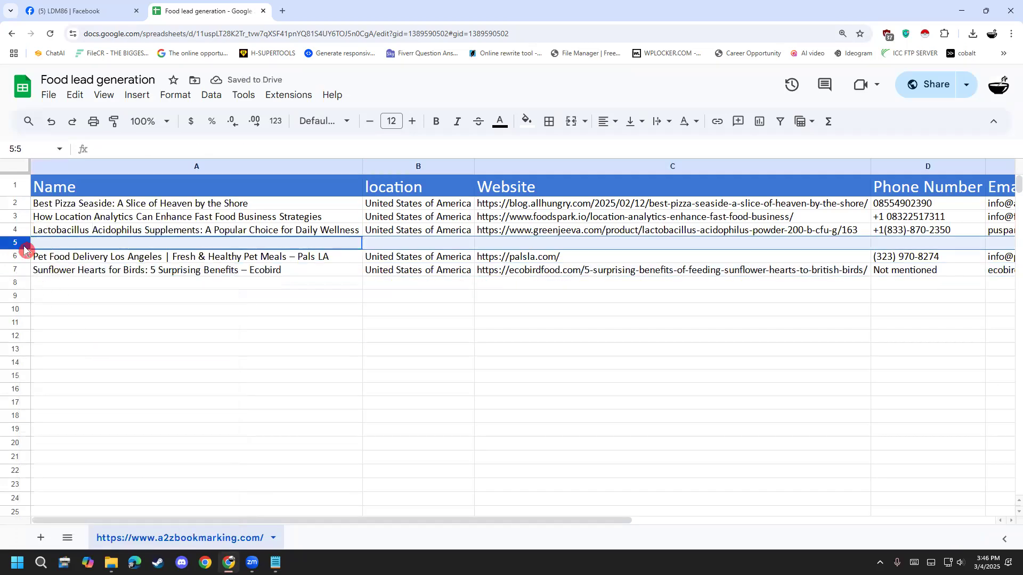
{"action": "right_click", "coordinate": [24, 248]}
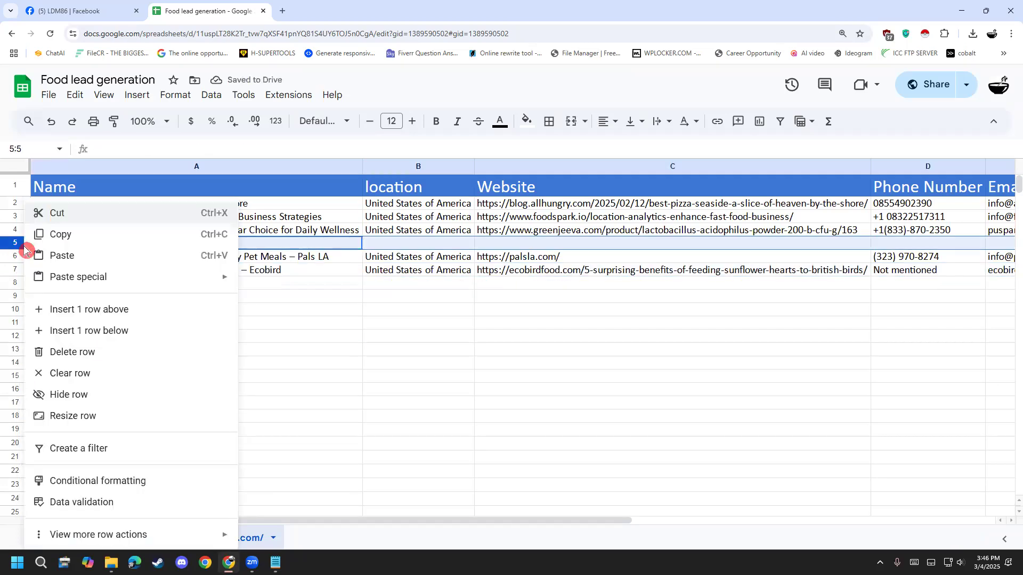
{"action": "left_click", "coordinate": [109, 353]}
{"action": "left_click", "coordinate": [224, 394]}
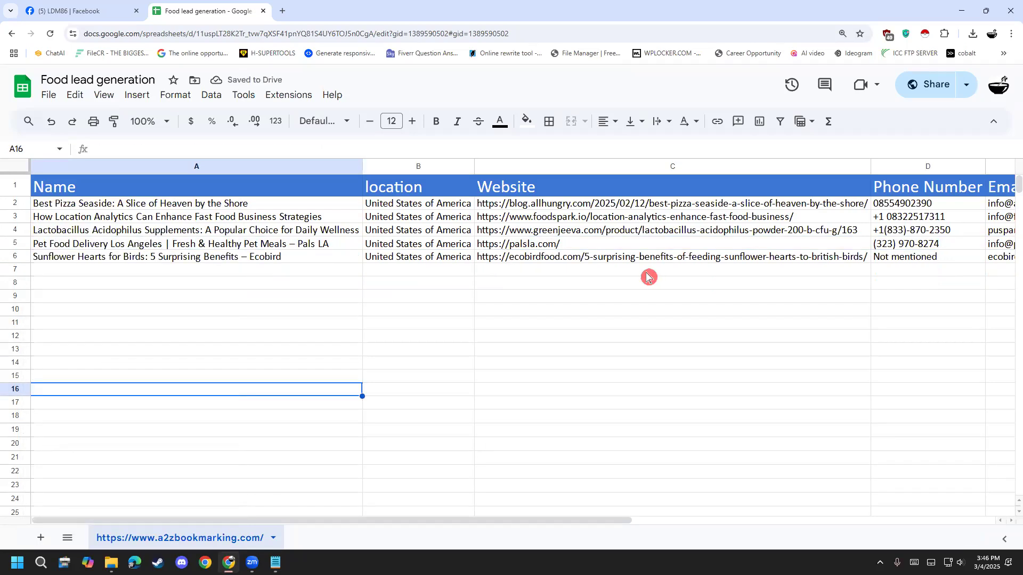
- Write the start of the homework note, "HW 4-5 a2z lead collect", in cell C11 below the listings
{"action": "left_click", "coordinate": [484, 338]}
{"action": "double_click", "coordinate": [490, 323]}
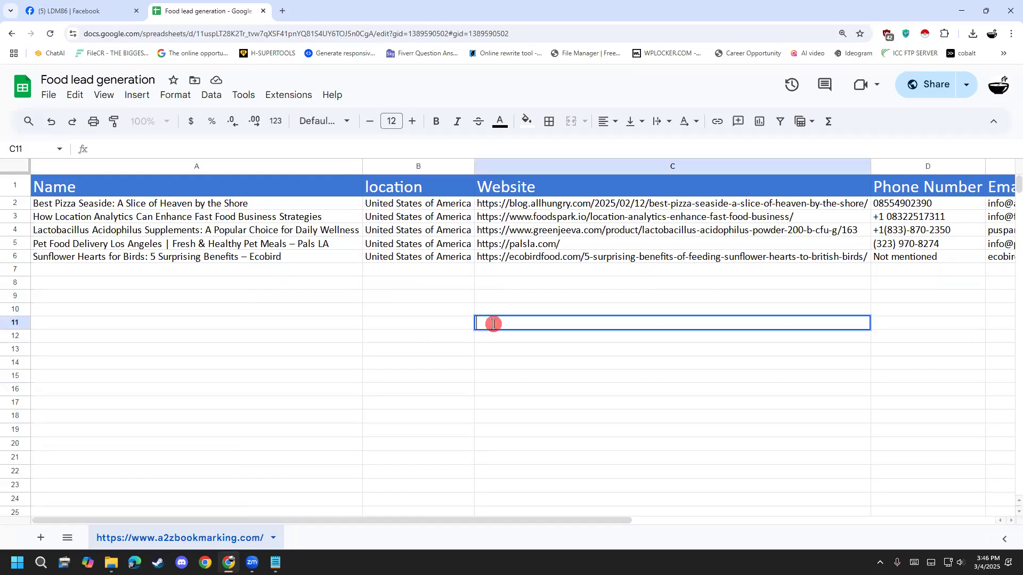
{"action": "type", "text": "H"}
{"action": "type", "text": "OW"}
{"action": "key", "text": "BackSpace"}
{"action": "type", "text": "W"}
{"action": "key", "text": "BackSpace"}
{"action": "key", "text": "BackSpace"}
{"action": "type", "text": "W 4-"}
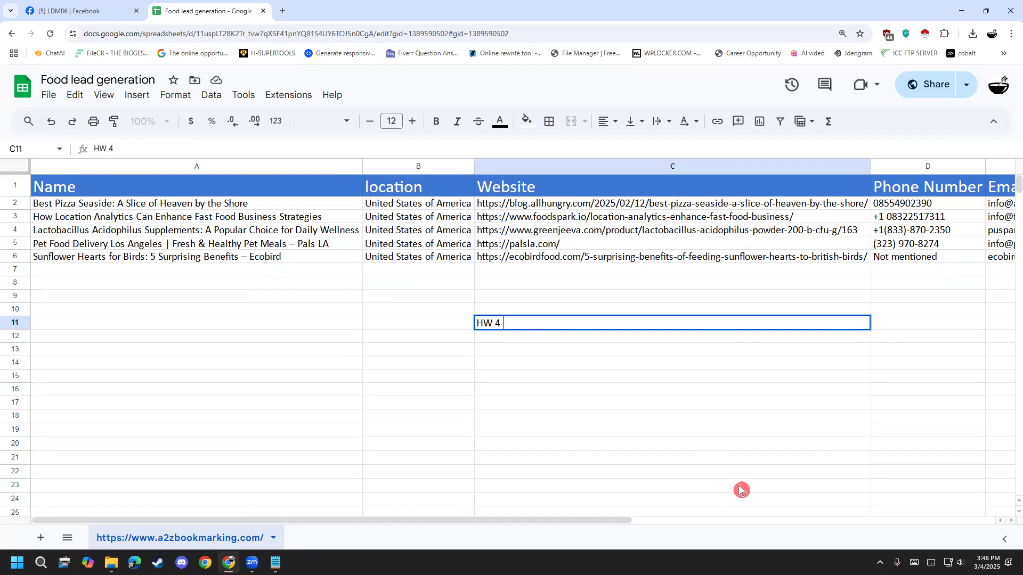
{"action": "type", "text": "5 a2z lead collect"}
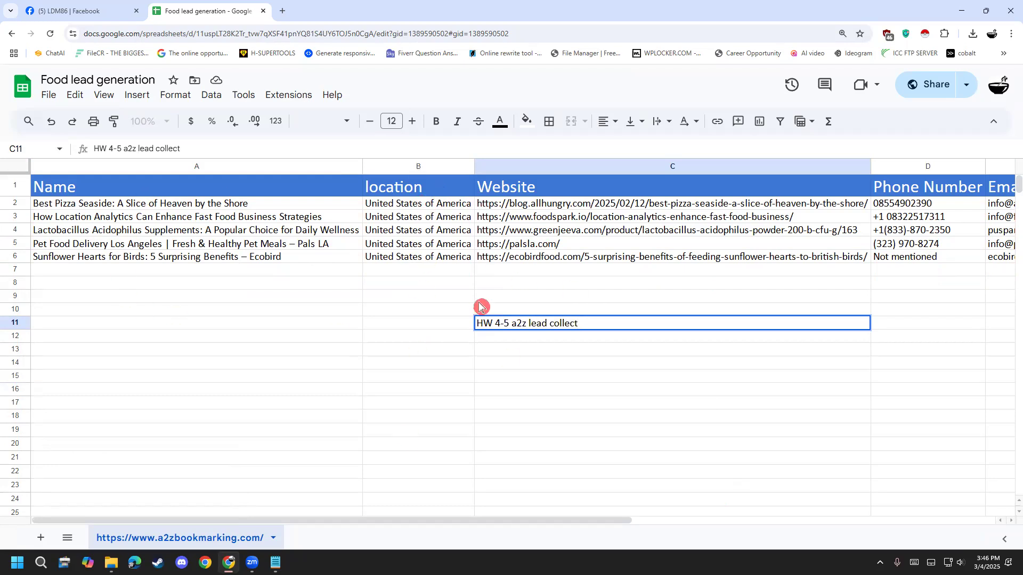
- Extend the homework note in C11 with "United states any industry" and commit the cell
{"action": "type", "text": "Yn"}
{"action": "key", "text": "BackSpace"}
{"action": "key", "text": "BackSpace"}
{"action": "type", "text": "United states tgehe"}
{"action": "key", "text": "BackSpace"}
{"action": "key", "text": "BackSpace"}
{"action": "key", "text": "BackSpace"}
{"action": "key", "text": "BackSpace"}
{"action": "key", "text": "BackSpace"}
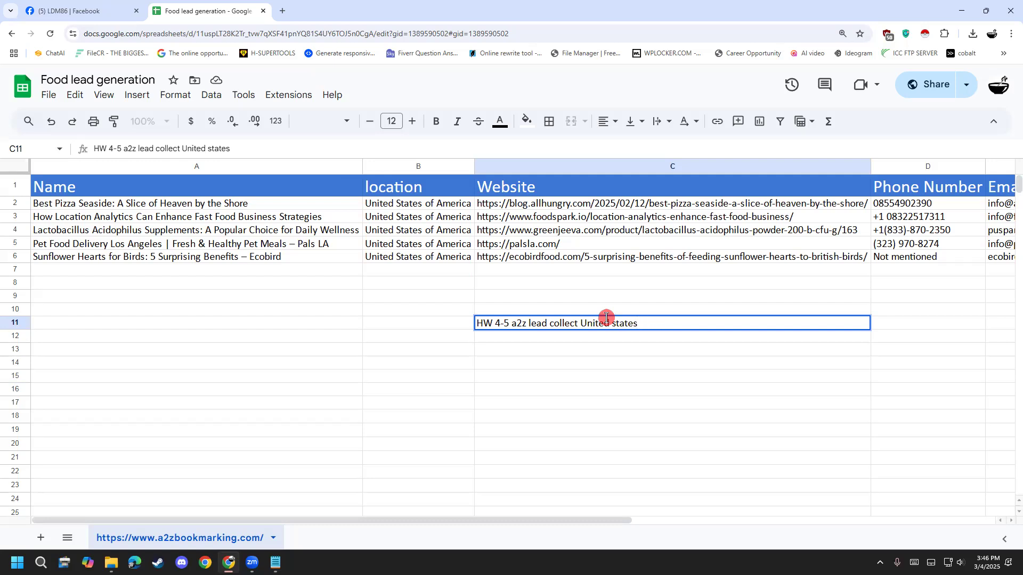
{"action": "type", "text": "any industry"}
{"action": "left_click", "coordinate": [463, 371]}
- Enlarge the homework note in cell C11 to font size 22
{"action": "left_click", "coordinate": [533, 325]}
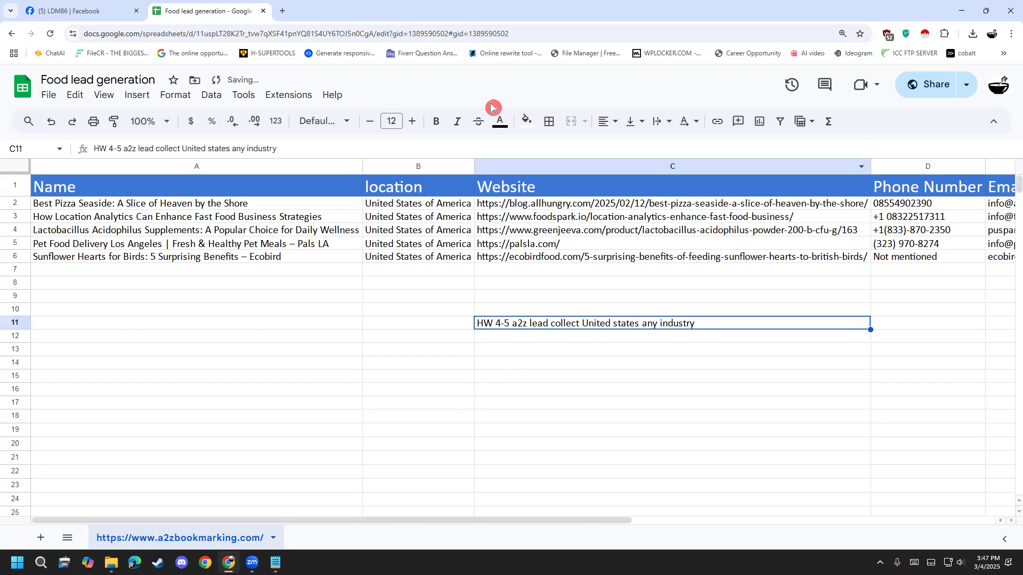
{"action": "left_click", "coordinate": [413, 121]}
{"action": "left_click", "coordinate": [413, 121]}
{"action": "left_click", "coordinate": [413, 122]}
{"action": "left_click", "coordinate": [413, 121]}
{"action": "left_click", "coordinate": [413, 121]}
{"action": "left_click", "coordinate": [413, 121]}
{"action": "left_click", "coordinate": [413, 121]}
{"action": "left_click", "coordinate": [413, 121]}
{"action": "left_click", "coordinate": [412, 122]}
{"action": "left_click", "coordinate": [413, 122]}
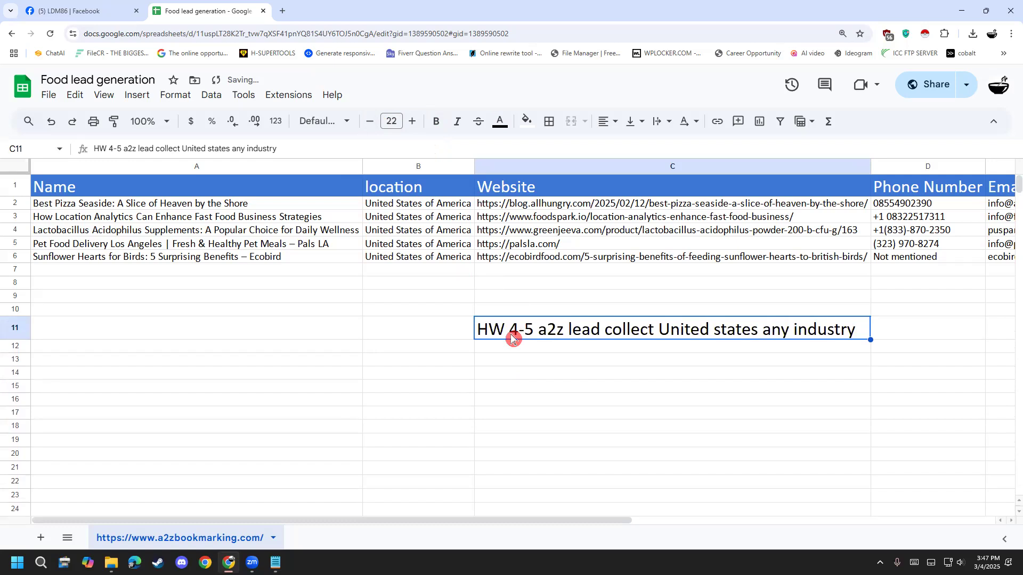
- Enter the note "Email Menditory" in cell C13 below the homework line
{"action": "left_click", "coordinate": [505, 362]}
{"action": "double_click", "coordinate": [502, 362]}
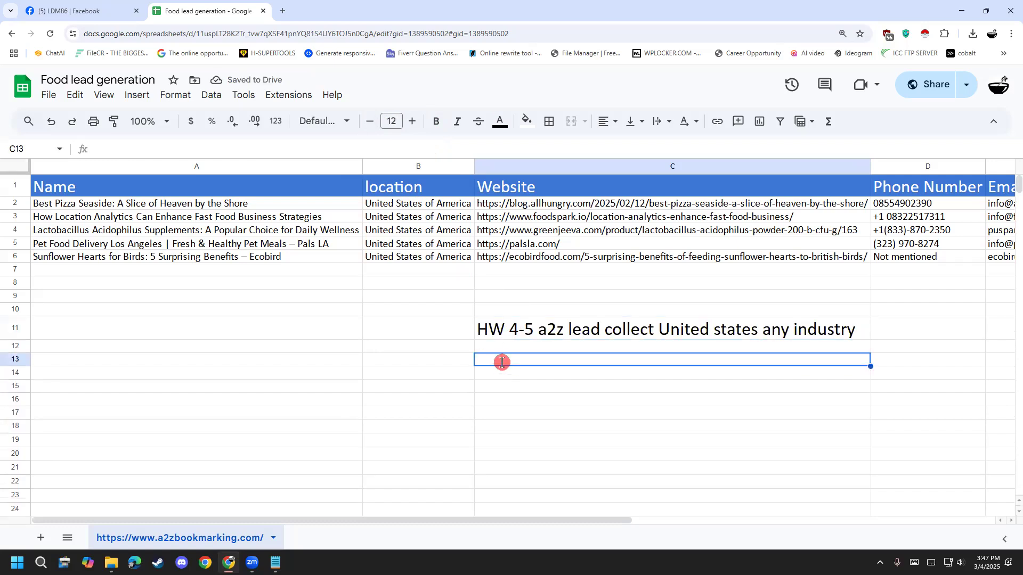
{"action": "type", "text": "Email"}
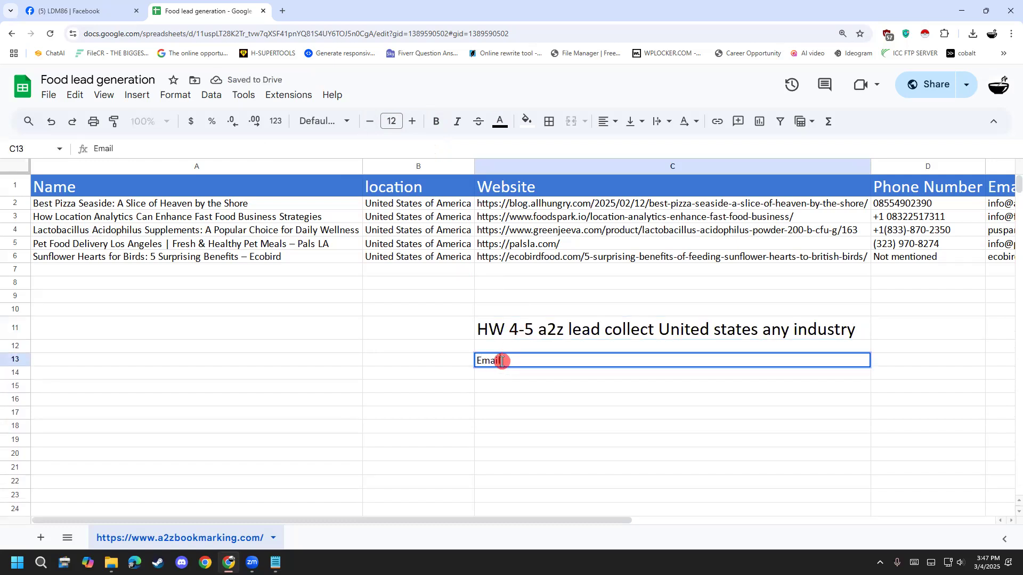
{"action": "type", "text": " Menditory"}
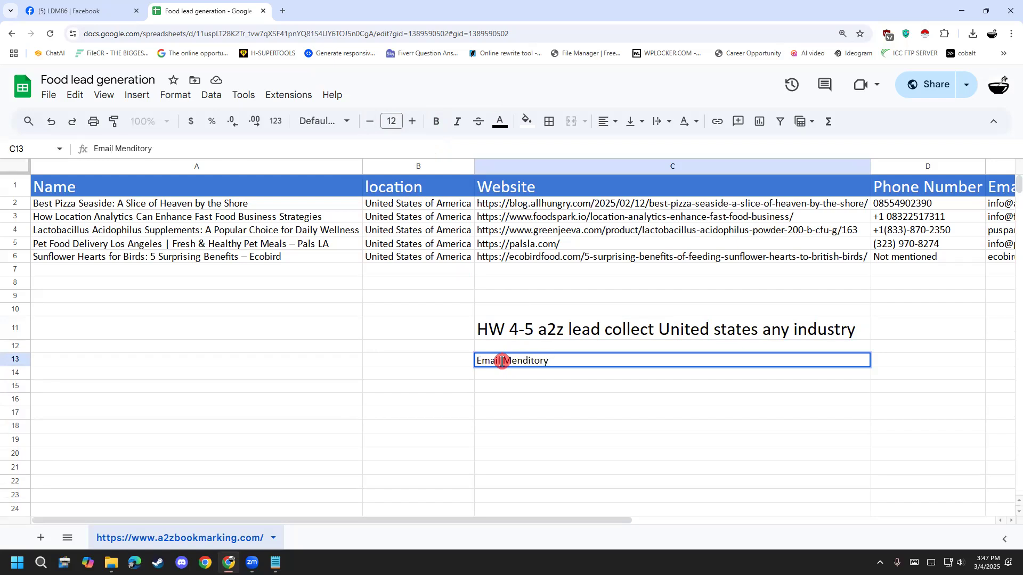
{"action": "left_click", "coordinate": [563, 403]}
- Enlarge the "Email Menditory" note in C13 to font size 23
{"action": "left_click", "coordinate": [524, 361]}
{"action": "double_click", "coordinate": [419, 128]}
{"action": "double_click", "coordinate": [419, 127]}
{"action": "double_click", "coordinate": [418, 128]}
{"action": "double_click", "coordinate": [419, 128]}
{"action": "left_click", "coordinate": [418, 128]}
{"action": "double_click", "coordinate": [419, 131]}
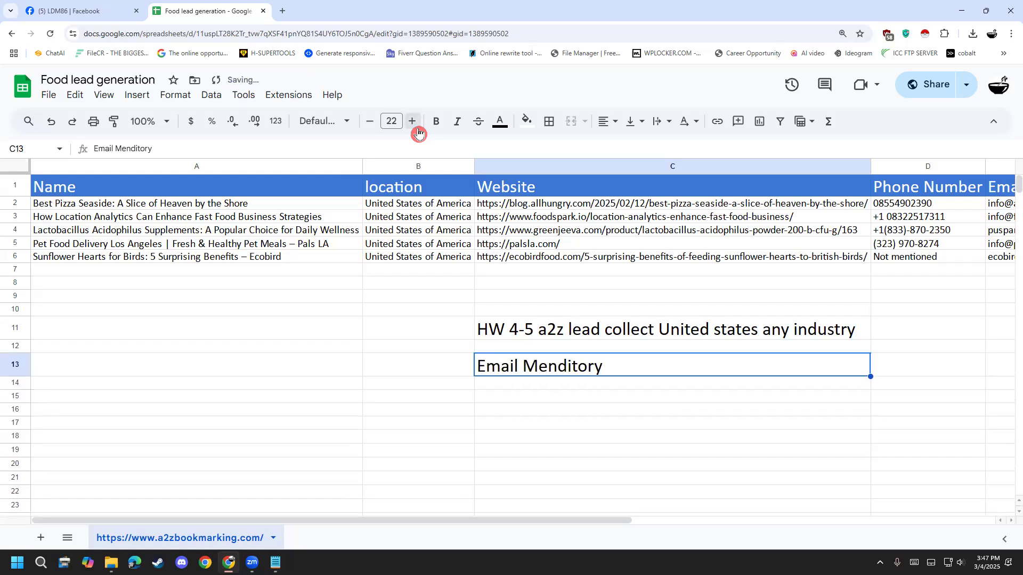
{"action": "left_click", "coordinate": [483, 424]}
{"action": "left_click", "coordinate": [518, 374]}
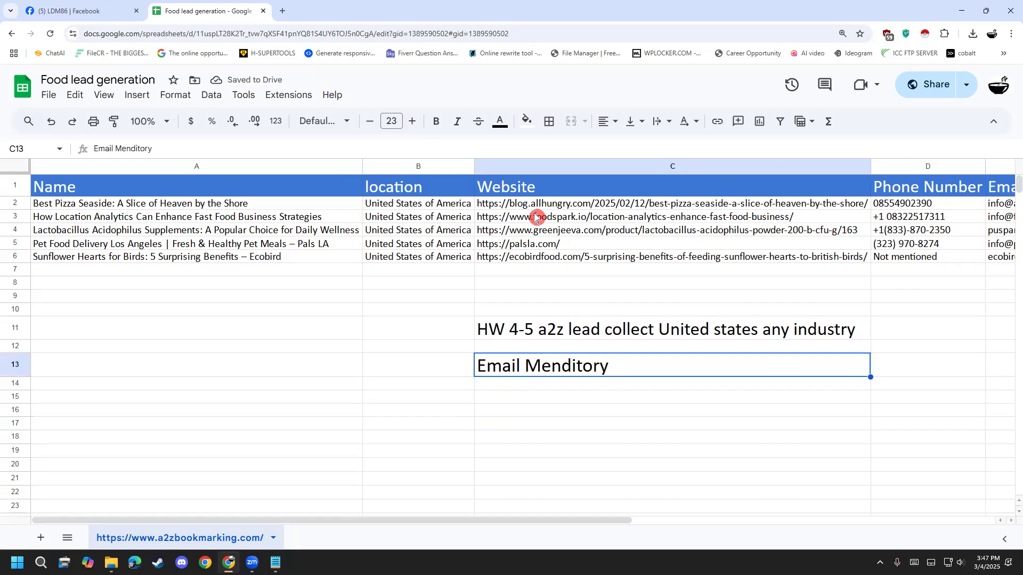
{"action": "left_click_drag", "start_coordinate": [527, 52], "coordinate": [528, 37]}
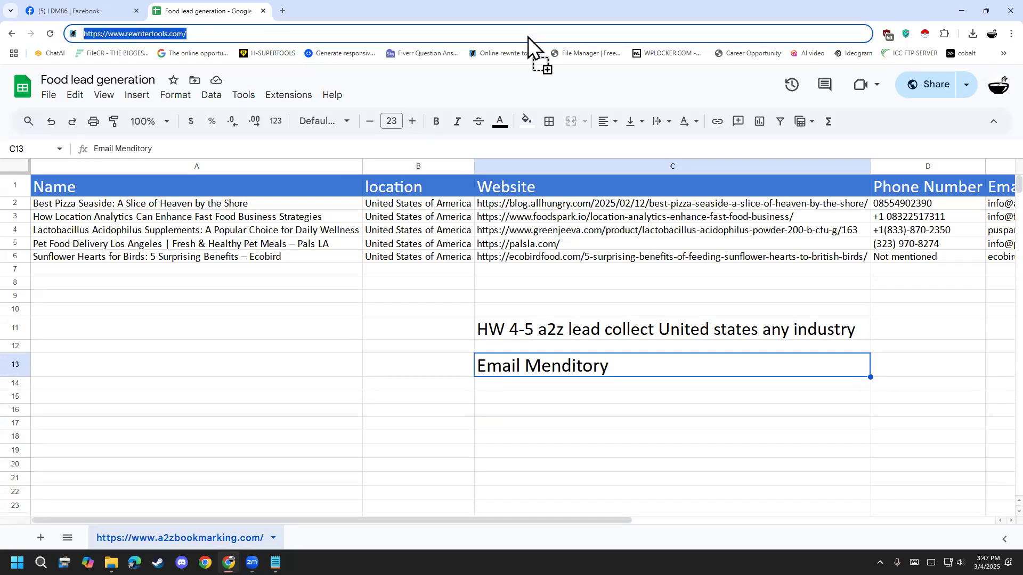
{"action": "left_click", "coordinate": [196, 437]}
{"action": "left_click", "coordinate": [13, 34]}
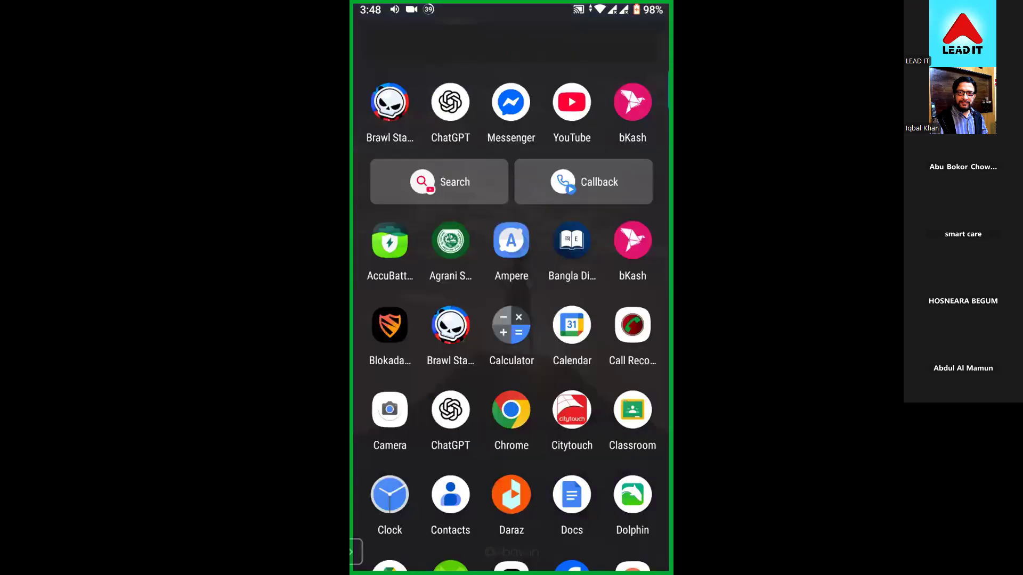
- Switch to the Android phone, search its apps for "Pla" and open Play Store
{"action": "type", "text": "Mi"}
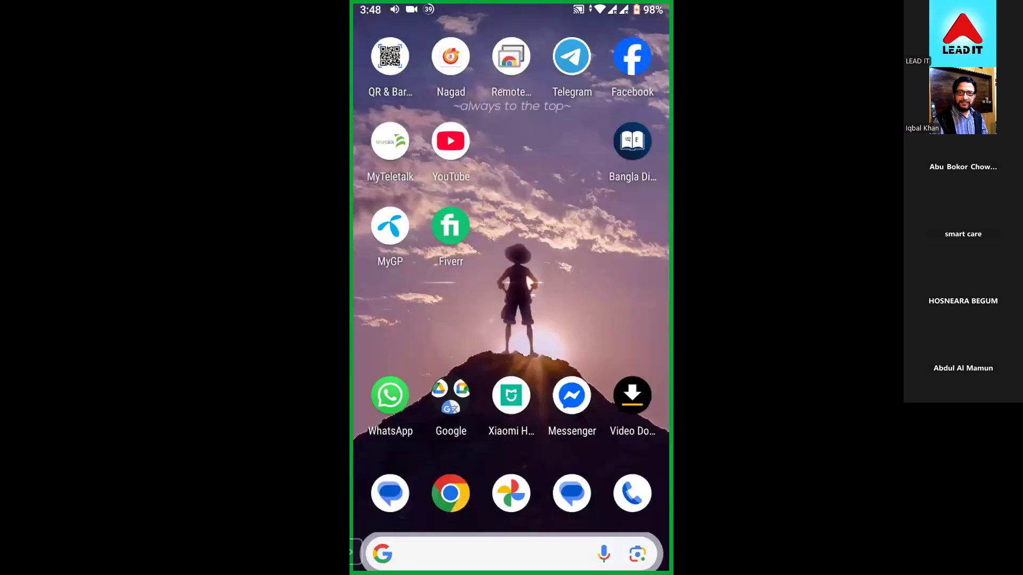
{"action": "type", "text": "Pla"}
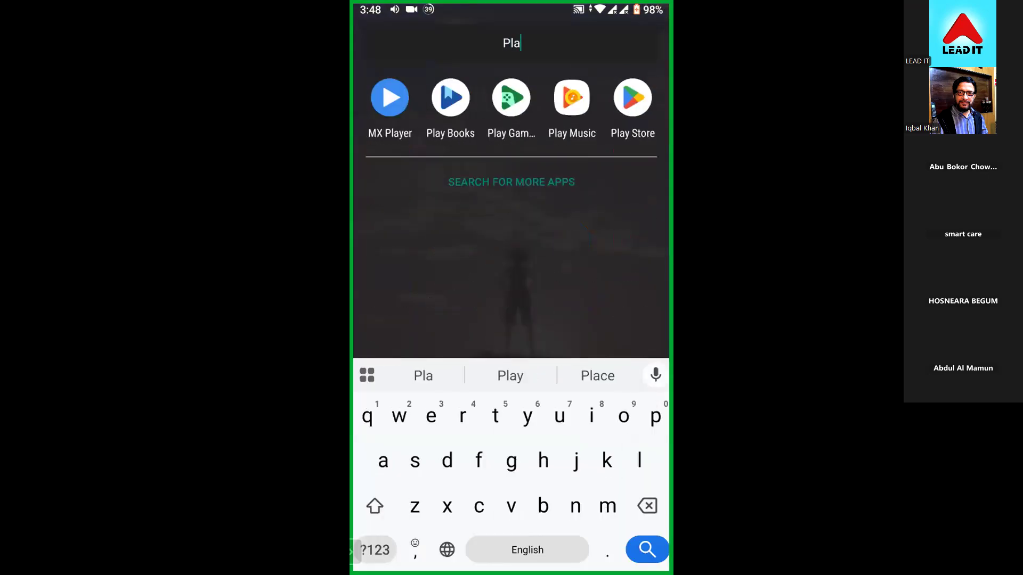
{"action": "left_click", "coordinate": [632, 97]}
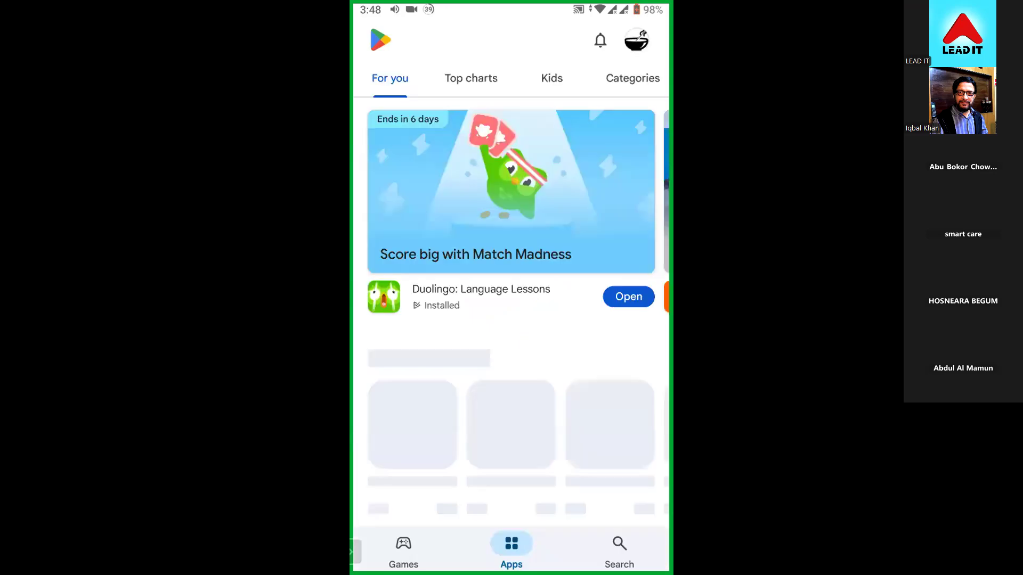
- Search Play Store for "mises browser" and open the Mises Browser app page
{"action": "left_click", "coordinate": [619, 551]}
{"action": "left_click", "coordinate": [479, 38]}
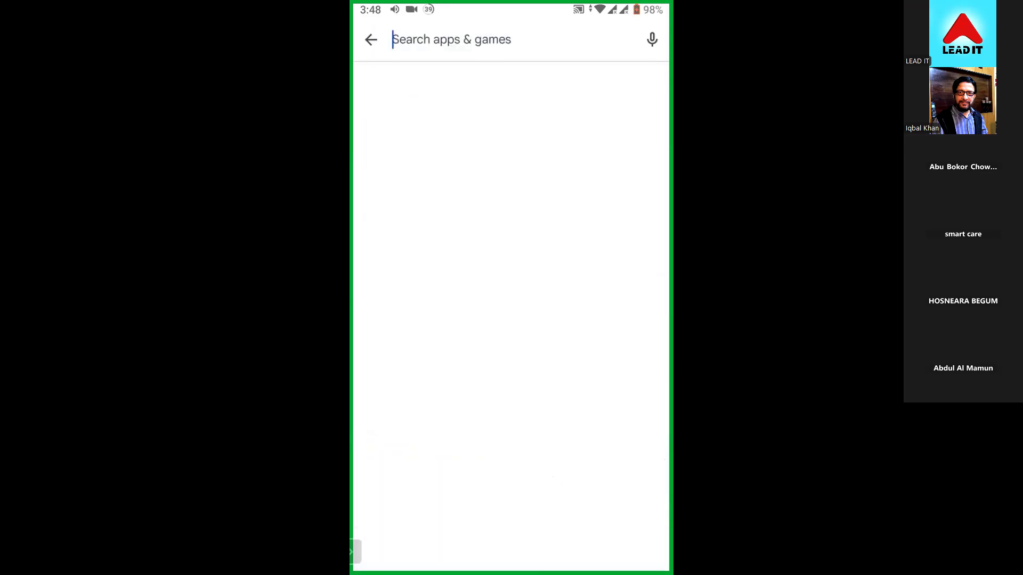
{"action": "type", "text": "mi"}
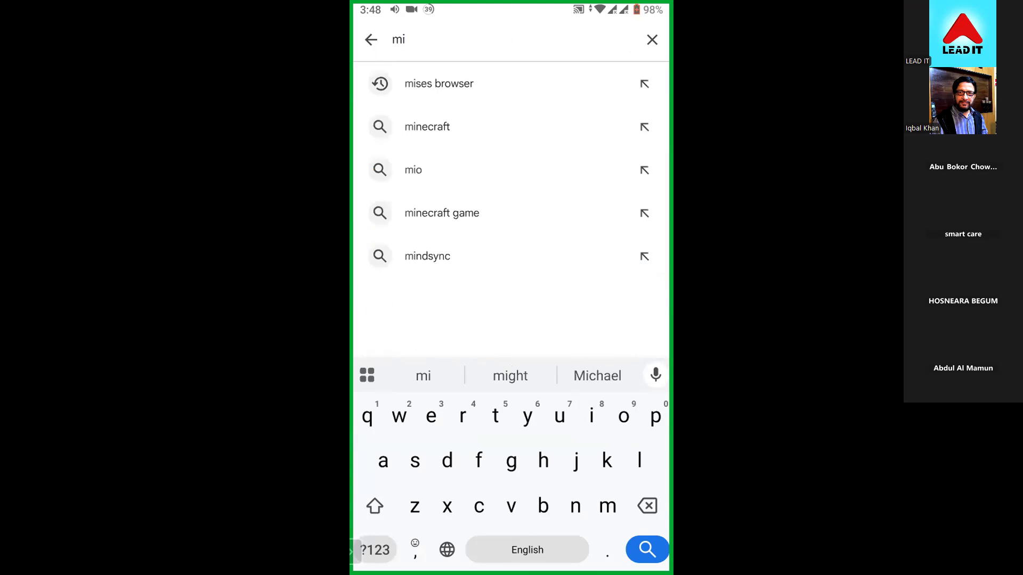
{"action": "left_click", "coordinate": [438, 82]}
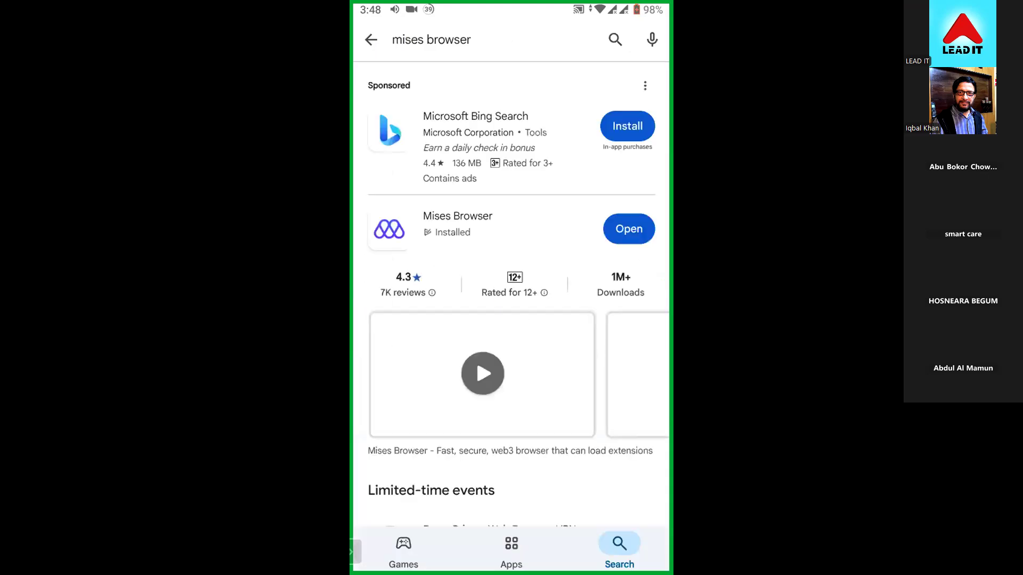
{"action": "left_click", "coordinate": [469, 226]}
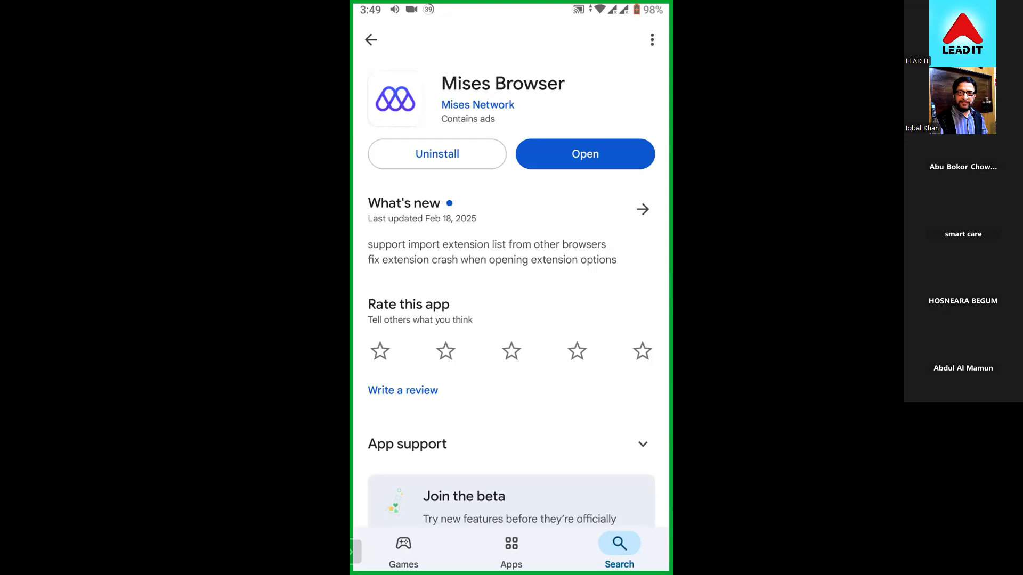
- Launch Mises Browser and go to google.co.uk
{"action": "left_click", "coordinate": [585, 154]}
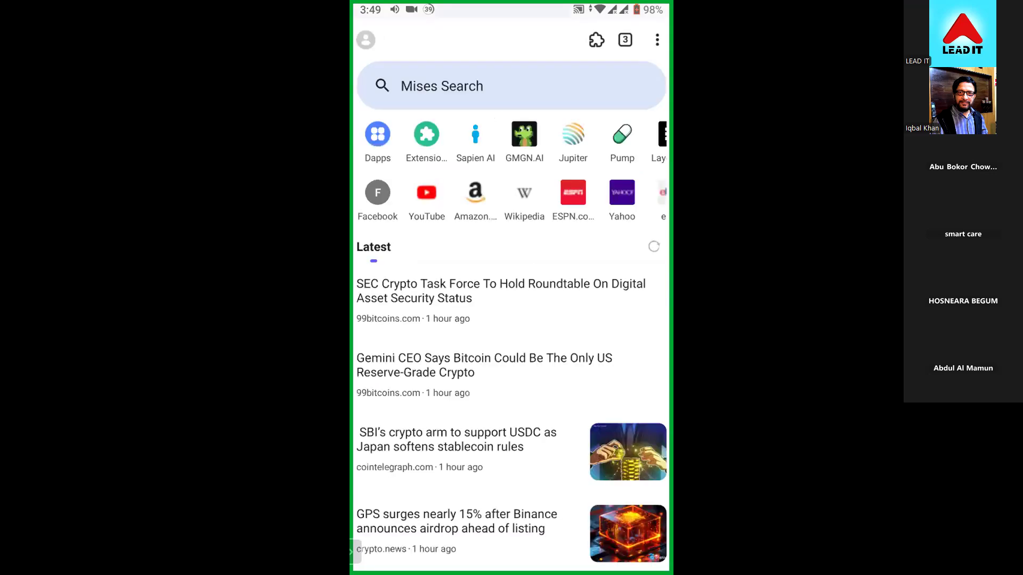
{"action": "left_click", "coordinate": [511, 86]}
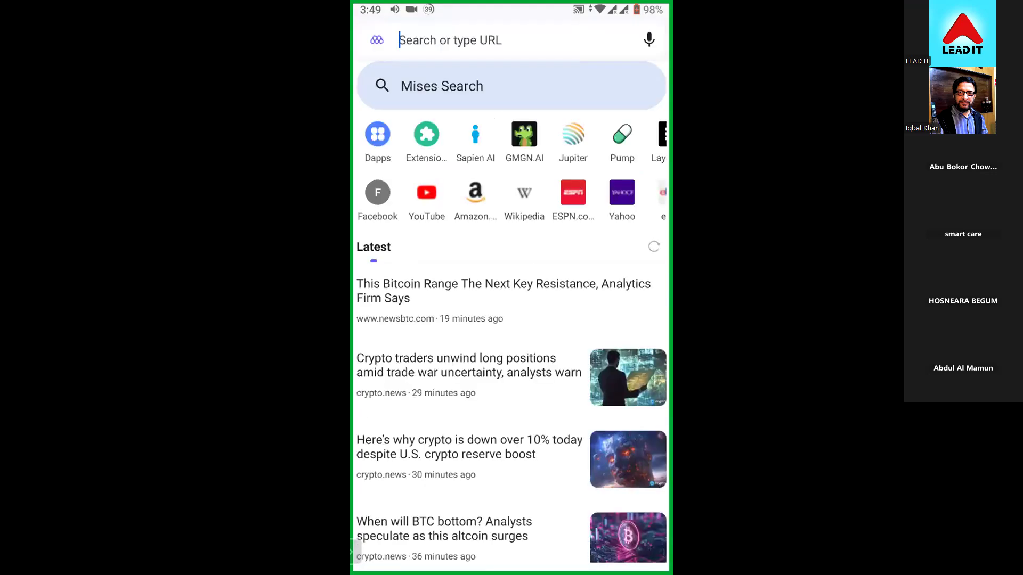
{"action": "type", "text": "google.co.uk"}
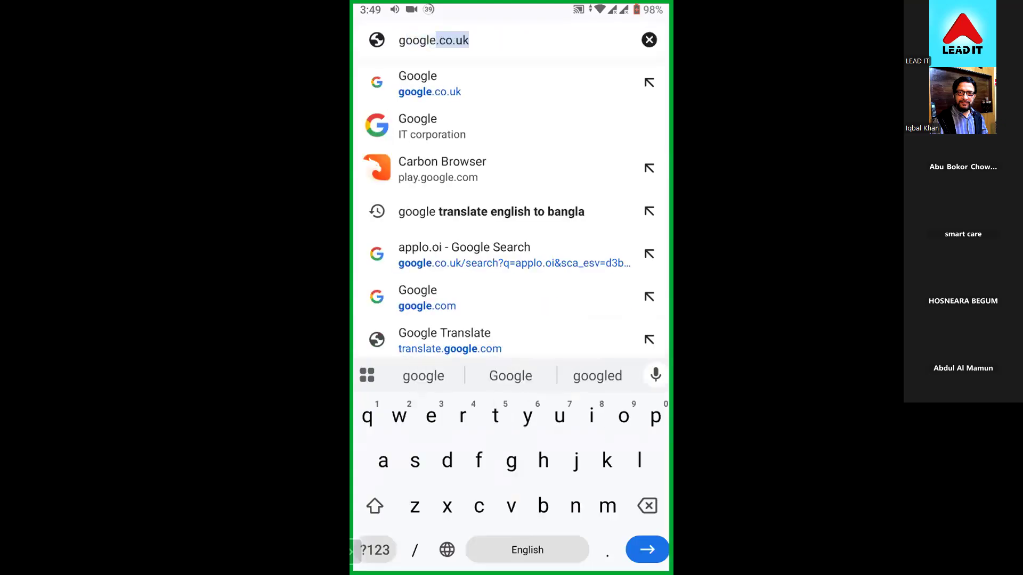
{"action": "left_click", "coordinate": [492, 83]}
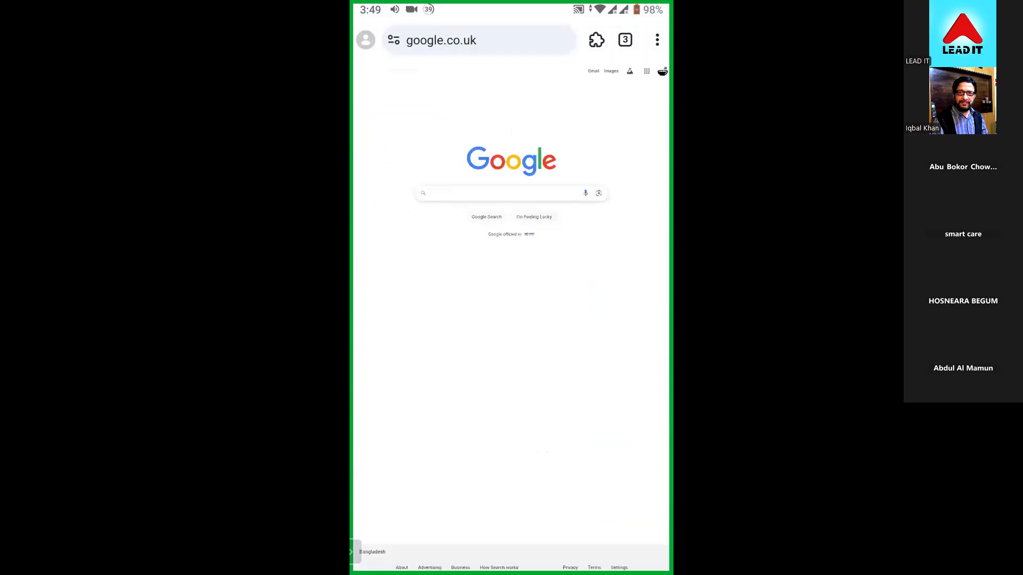
{"action": "left_click", "coordinate": [501, 194]}
{"action": "type", "text": "a"}
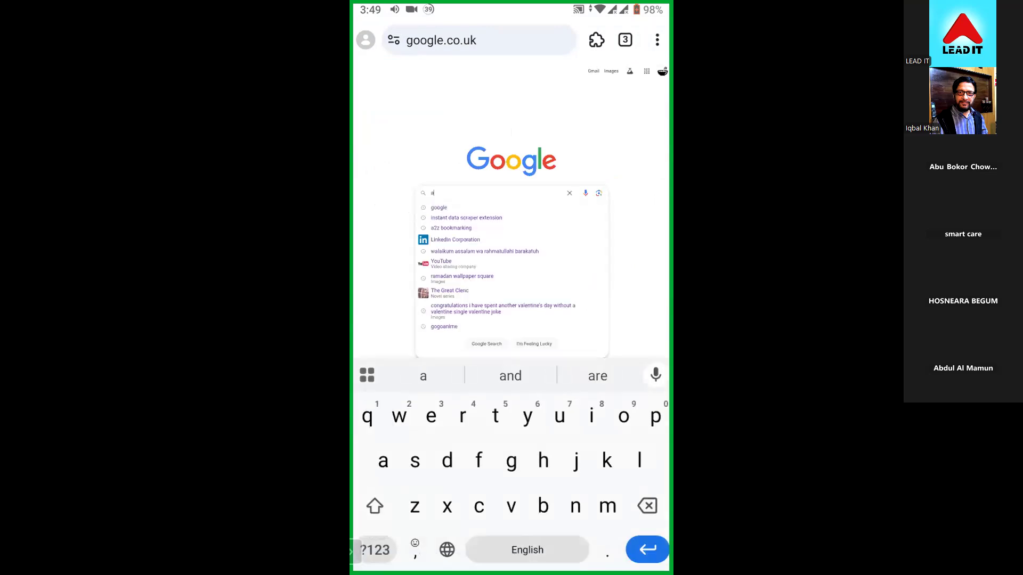
{"action": "key", "text": "Return"}
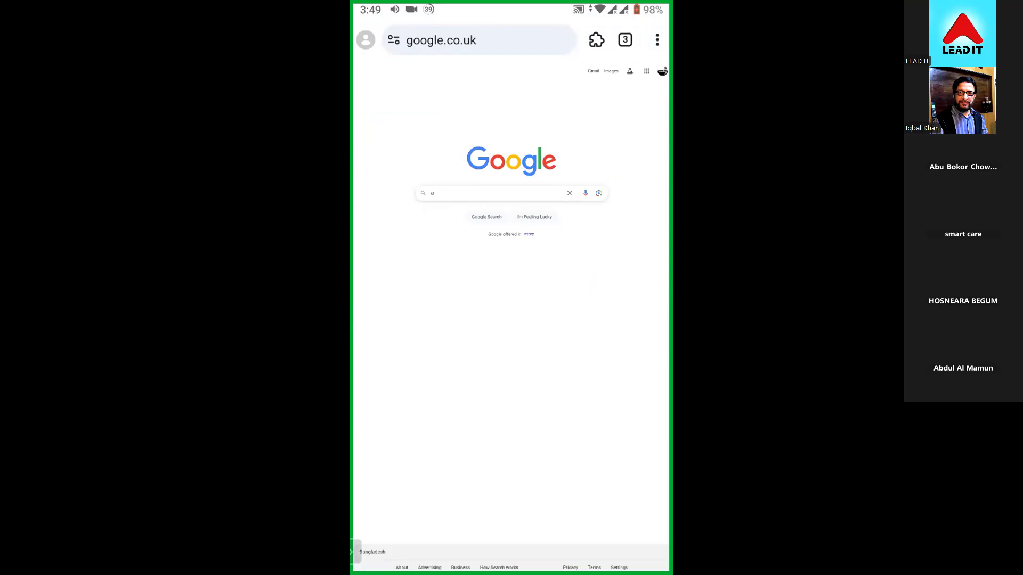
{"action": "left_click", "coordinate": [656, 40]}
{"action": "scroll", "coordinate": [570, 293], "scroll_direction": "down", "scroll_amount": 5}
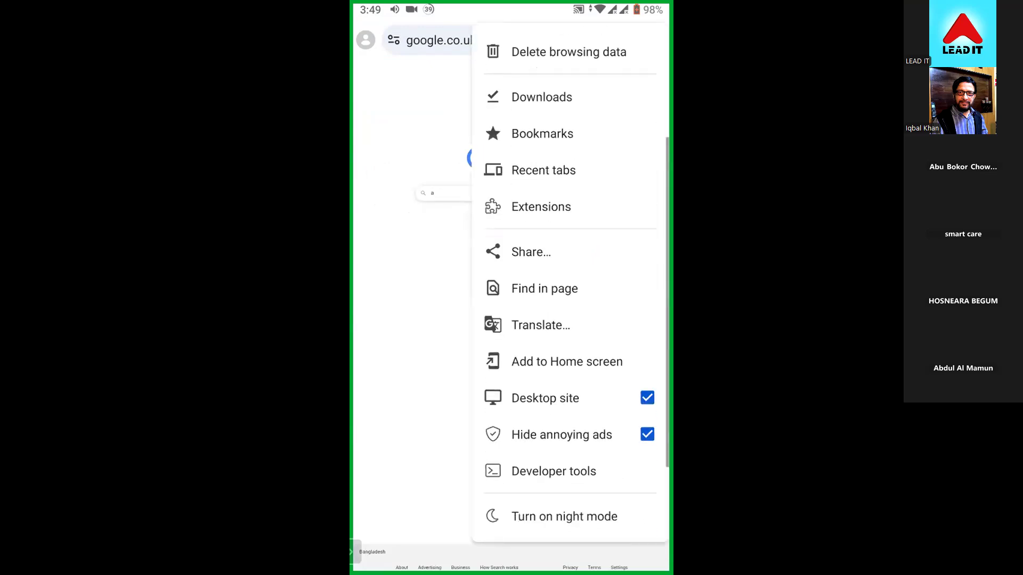
{"action": "key", "text": "Escape"}
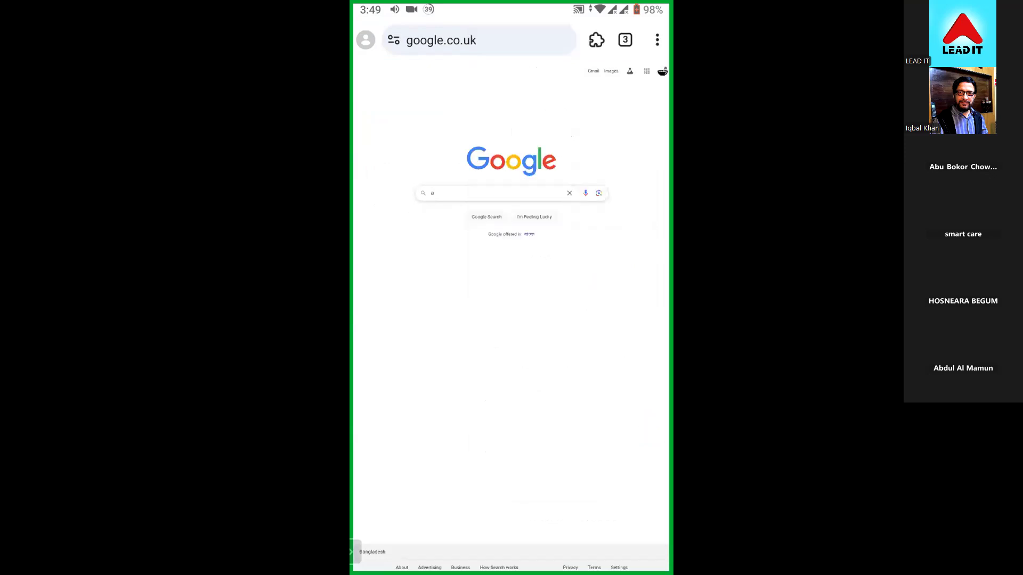
- Replace the text in the Google search box and search for "instant data scraper extension"
{"action": "left_click", "coordinate": [433, 193]}
{"action": "key", "text": "BackSpace"}
{"action": "type", "text": "instan"}
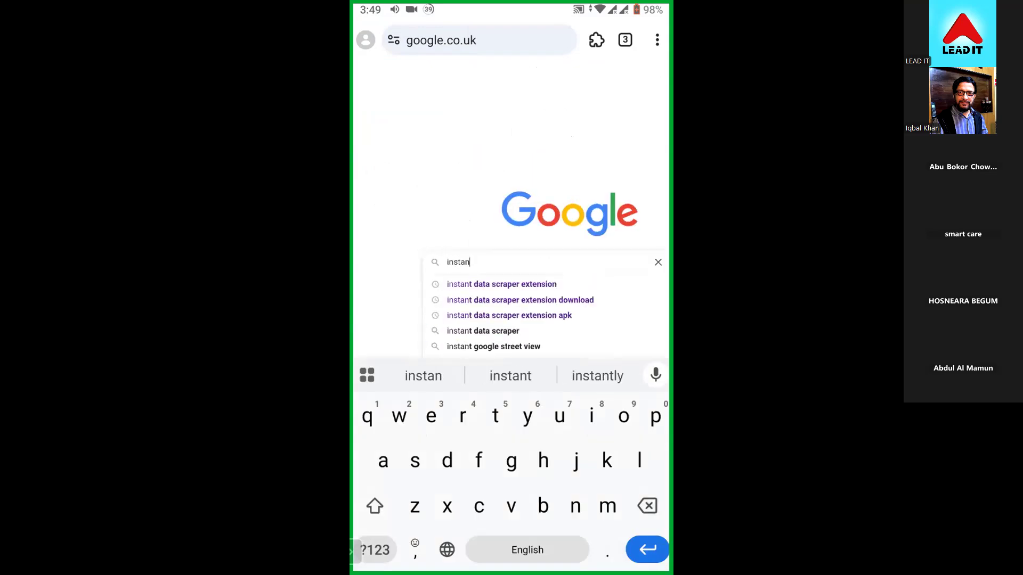
{"action": "left_click", "coordinate": [501, 284]}
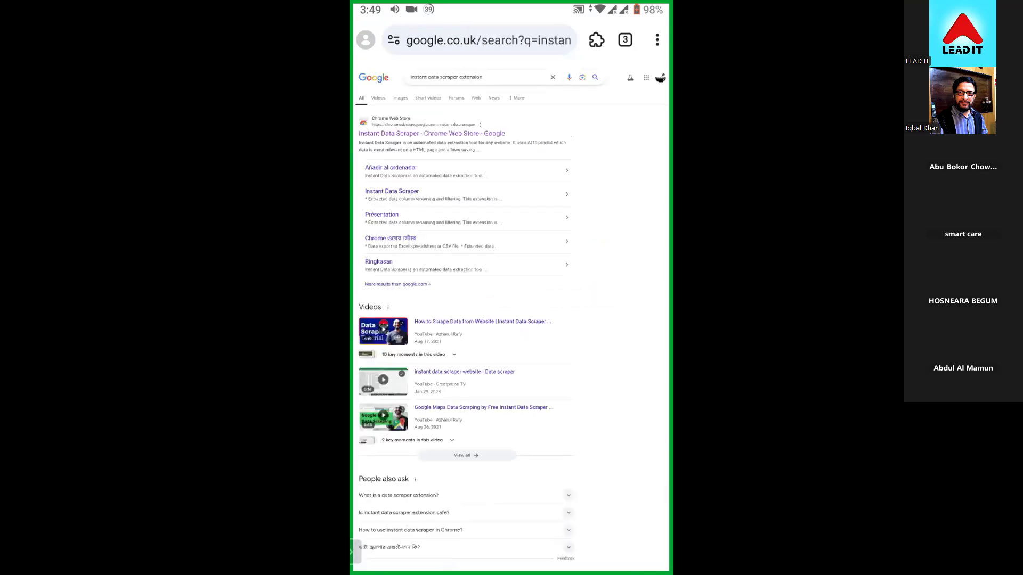
- Open the Instant Data Scraper listing in the Chrome Web Store and add the extension to the browser
{"action": "left_click", "coordinate": [432, 134]}
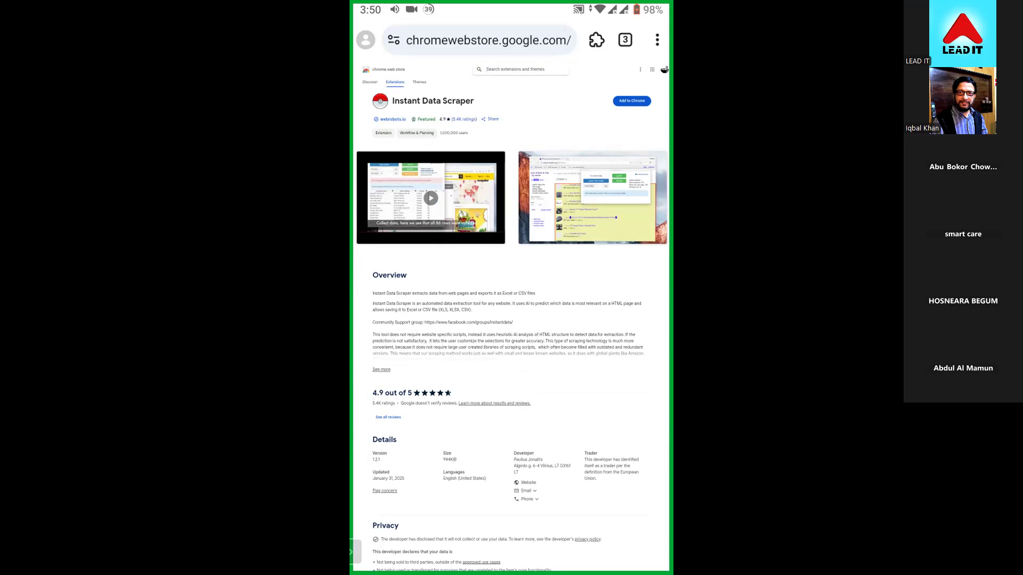
{"action": "left_click", "coordinate": [633, 101]}
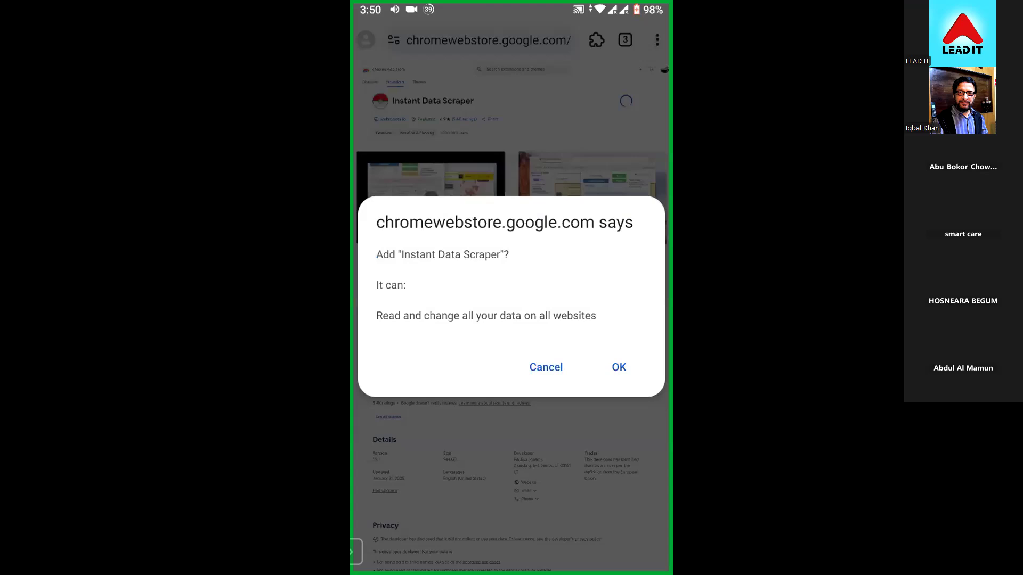
{"action": "left_click", "coordinate": [618, 368]}
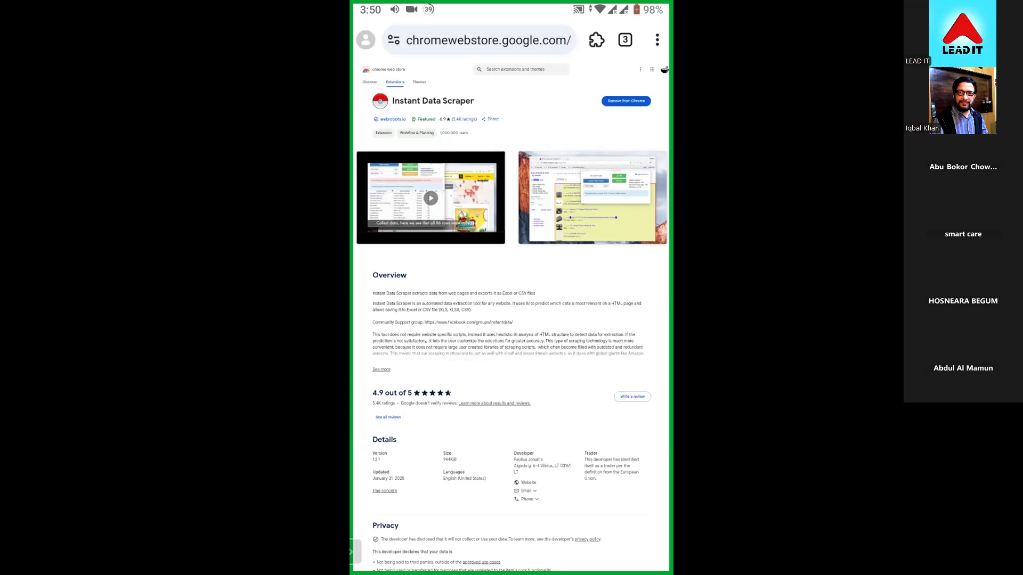
- Leave the Chrome Web Store listing and go to the Google home page
{"action": "left_click", "coordinate": [488, 40]}
{"action": "left_click", "coordinate": [383, 461]}
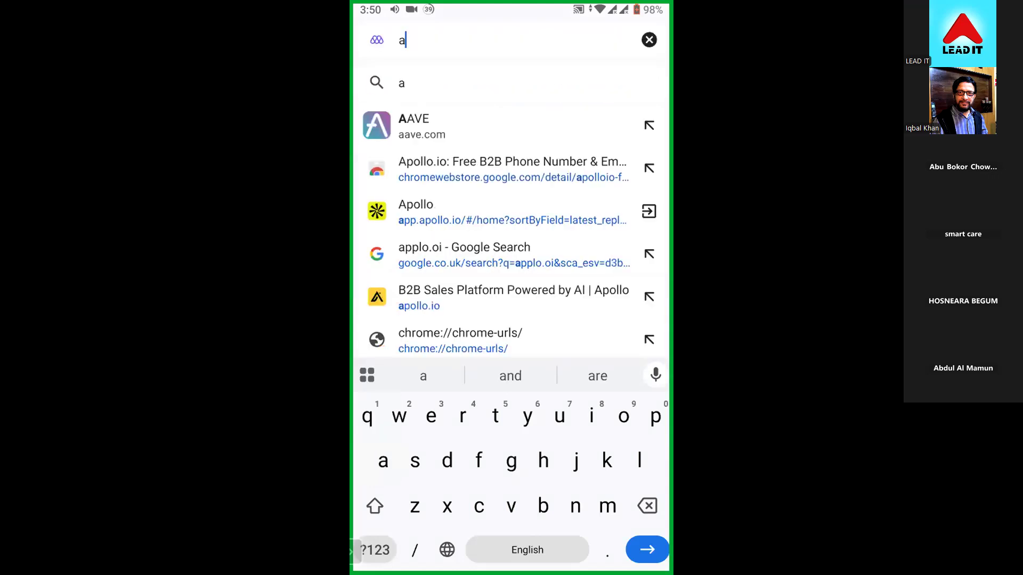
{"action": "key", "text": "BackSpace"}
{"action": "left_click", "coordinate": [511, 461]}
{"action": "type", "text": "oo"}
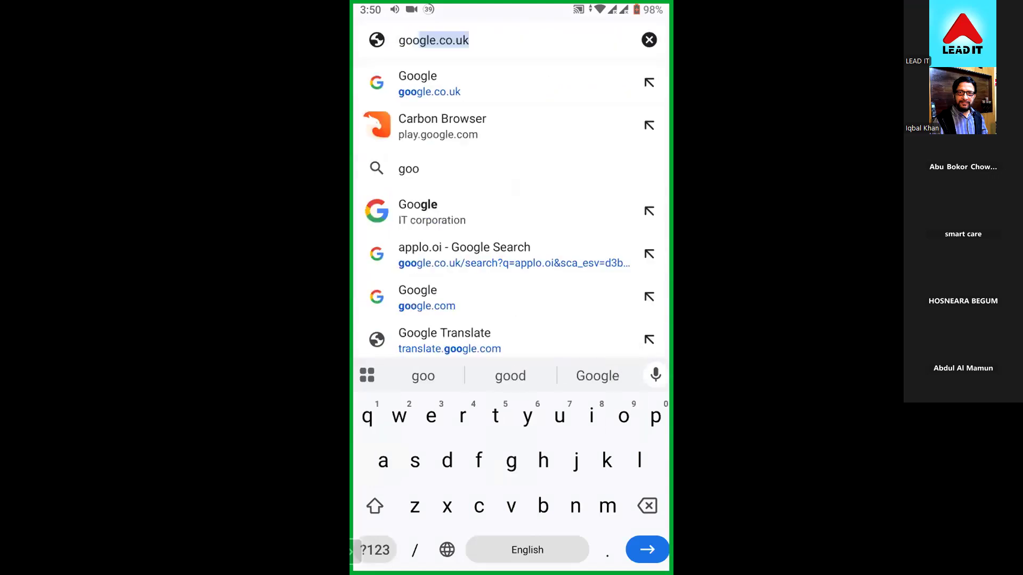
{"action": "left_click", "coordinate": [498, 211]}
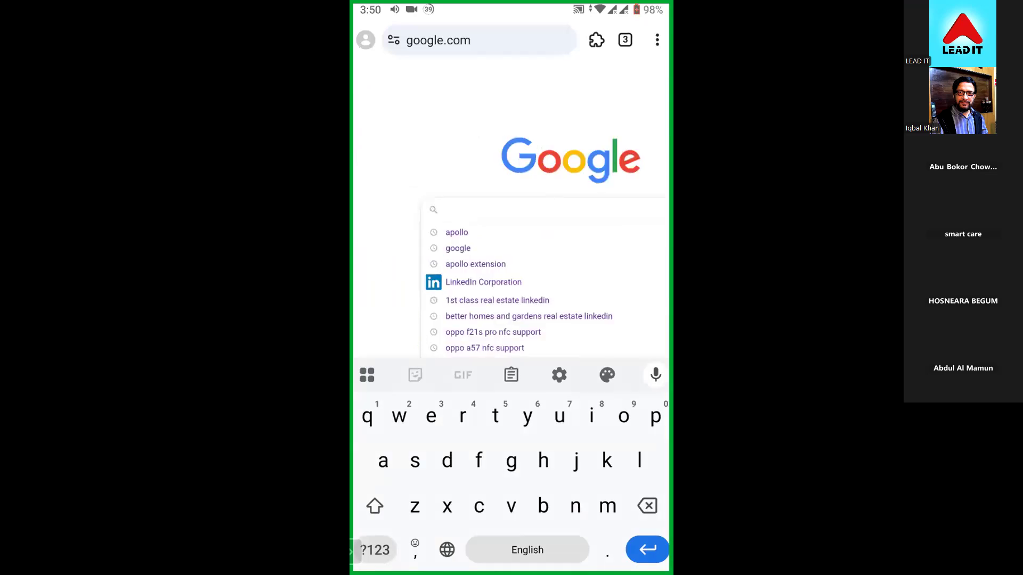
- Search Google for "a2z bookmarking" and open the a2zbookmarking.com website from the results
{"action": "type", "text": "a"}
{"action": "left_click", "coordinate": [375, 550]}
{"action": "type", "text": "2"}
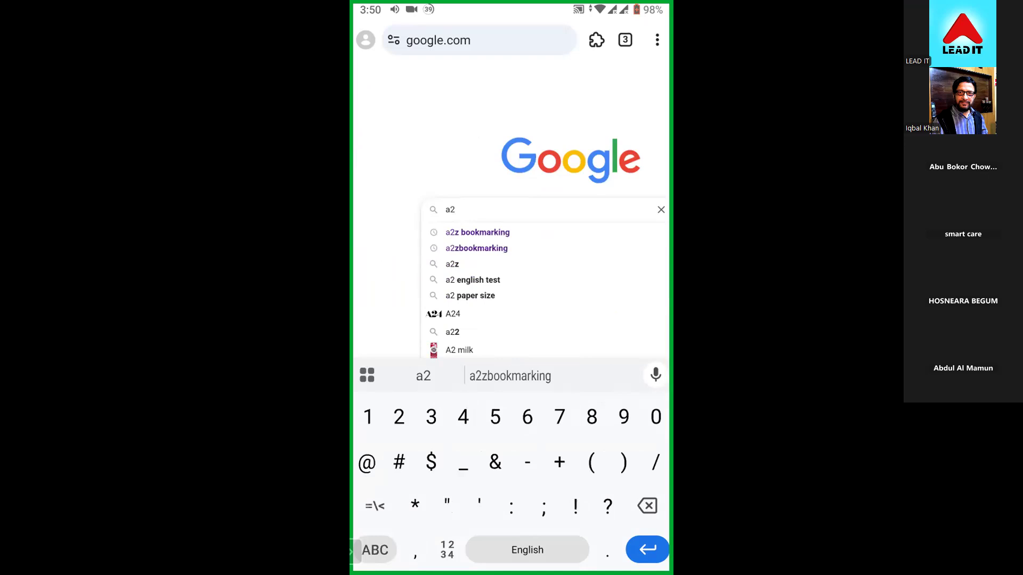
{"action": "left_click", "coordinate": [478, 232]}
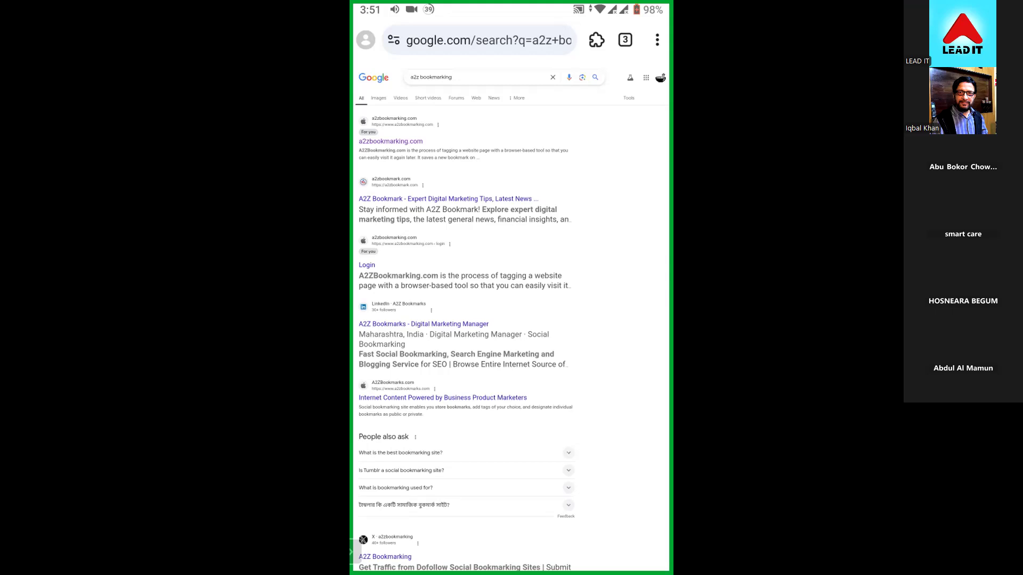
{"action": "left_click", "coordinate": [390, 141]}
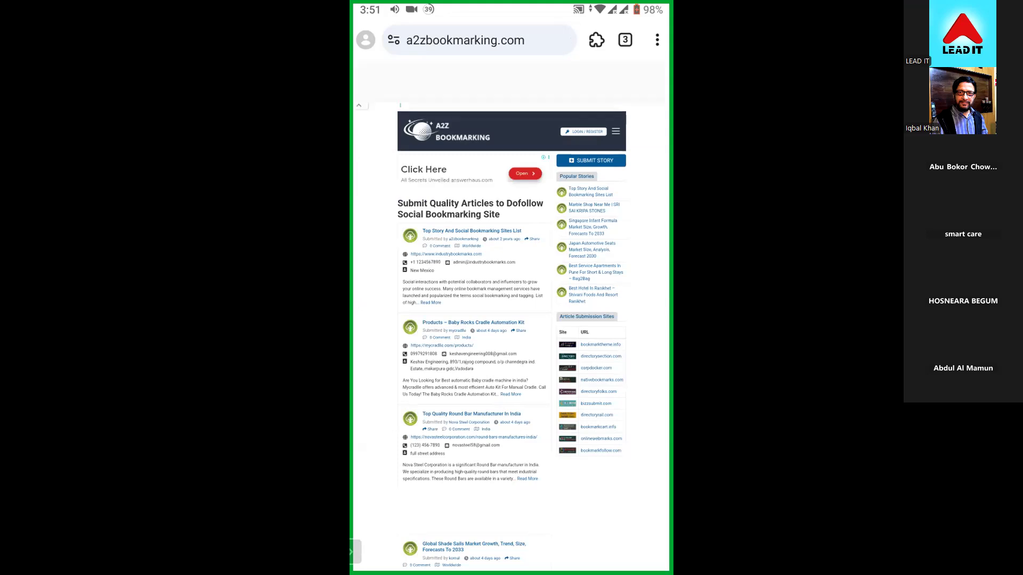
- Expand the country list in the A2Z Bookmarking site navigation and open the United States of America listings
{"action": "scroll", "coordinate": [565, 282], "scroll_direction": "up", "scroll_amount": 3}
{"action": "double_click", "coordinate": [602, 221]}
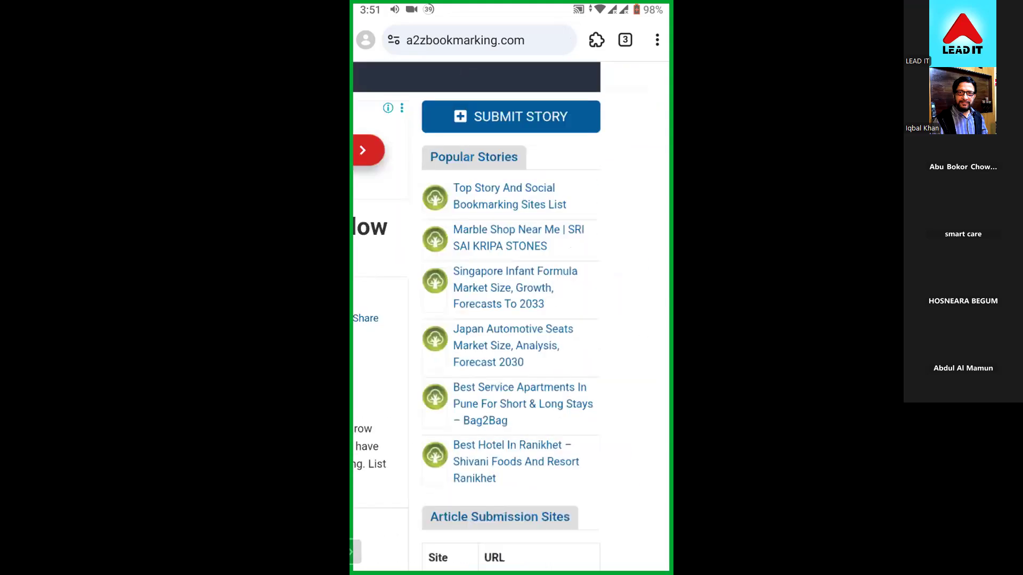
{"action": "scroll", "coordinate": [511, 315], "scroll_direction": "up", "scroll_amount": 2}
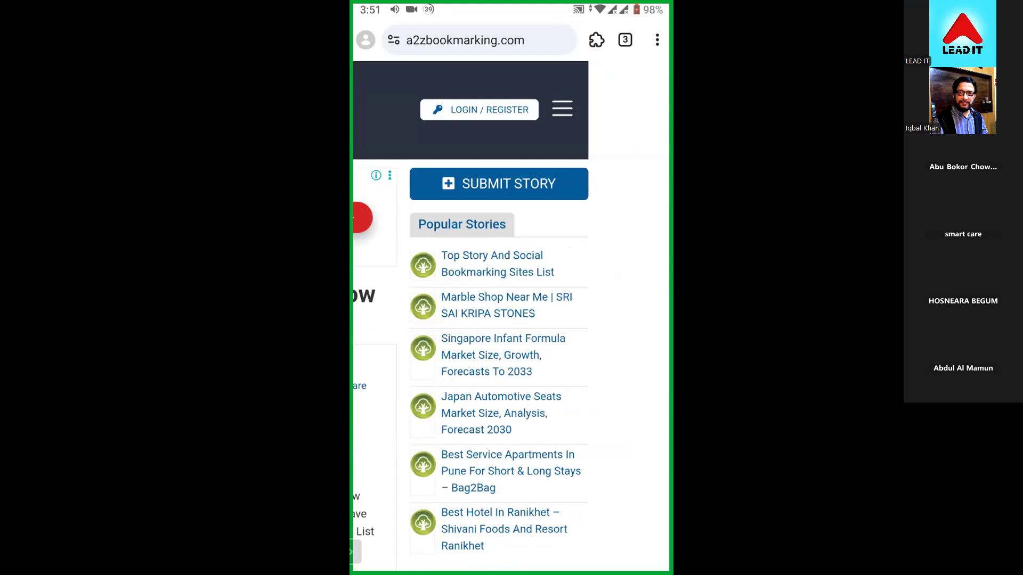
{"action": "scroll", "coordinate": [549, 318], "scroll_direction": "down", "scroll_amount": 2}
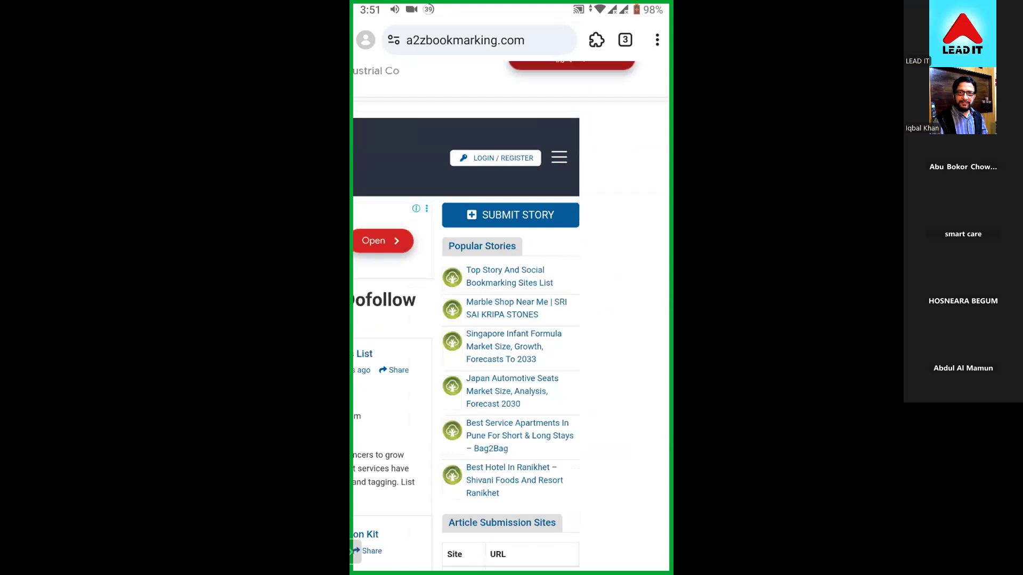
{"action": "scroll", "coordinate": [511, 316], "scroll_direction": "down", "scroll_amount": 3}
{"action": "scroll", "coordinate": [511, 317], "scroll_direction": "down", "scroll_amount": 2}
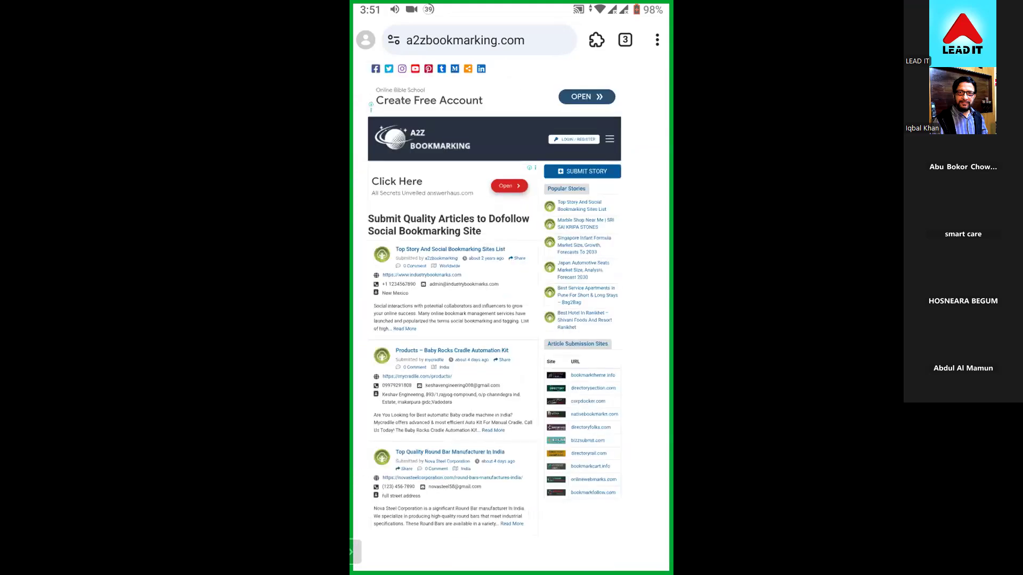
{"action": "left_click", "coordinate": [609, 139]}
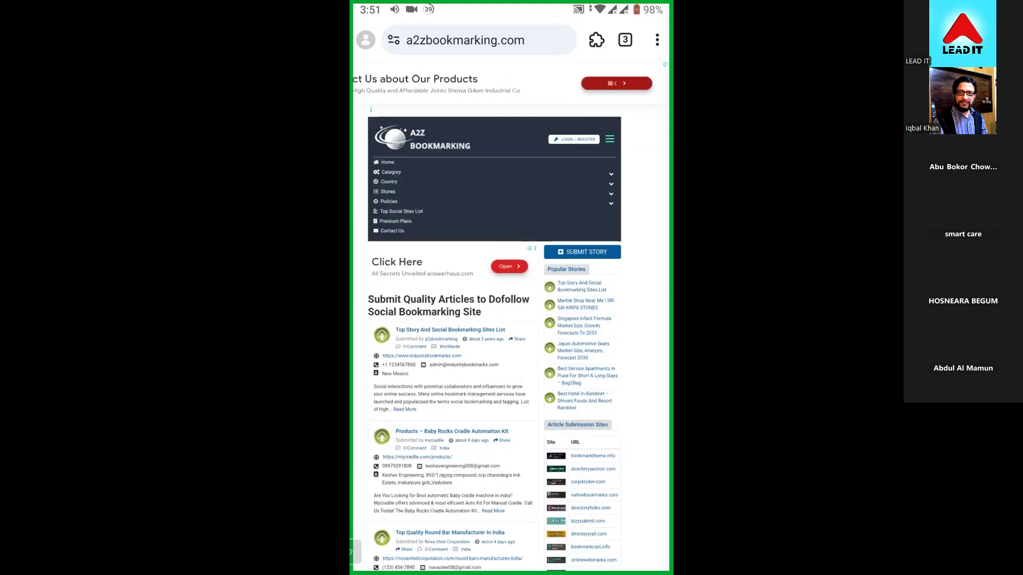
{"action": "left_click", "coordinate": [611, 194]}
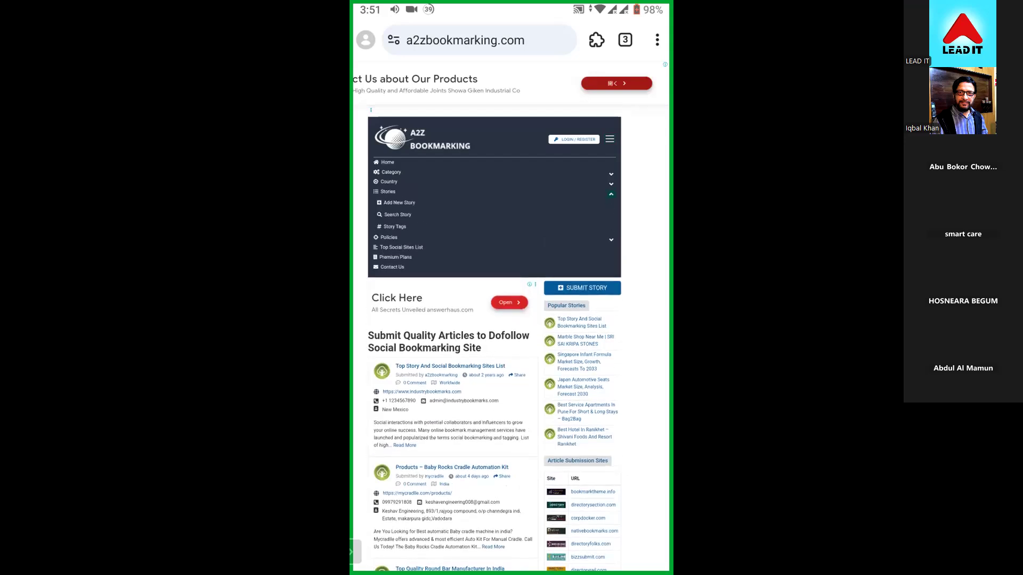
{"action": "left_click", "coordinate": [611, 184]}
{"action": "left_click", "coordinate": [611, 184]}
{"action": "left_click", "coordinate": [611, 185]}
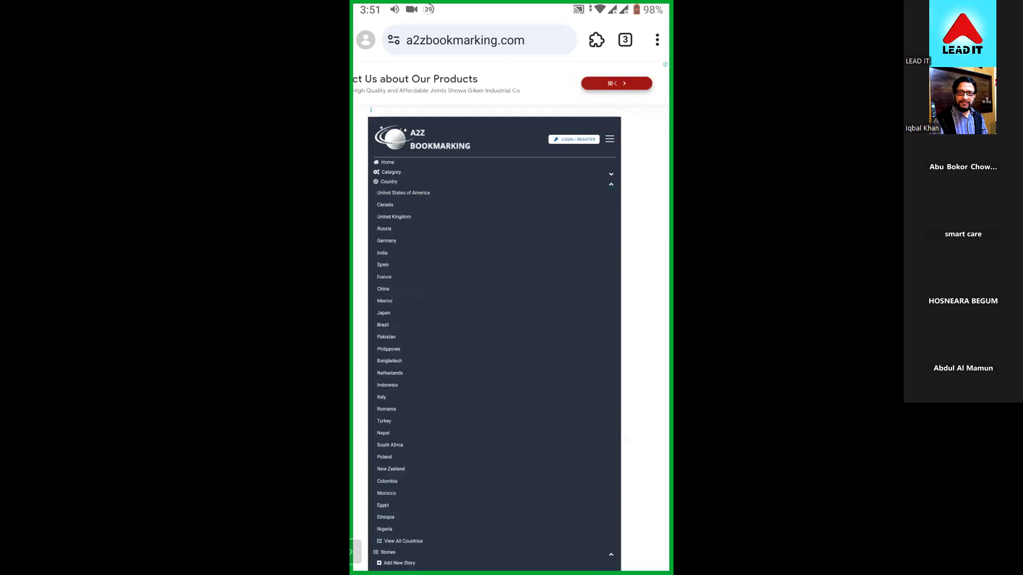
{"action": "left_click", "coordinate": [513, 399]}
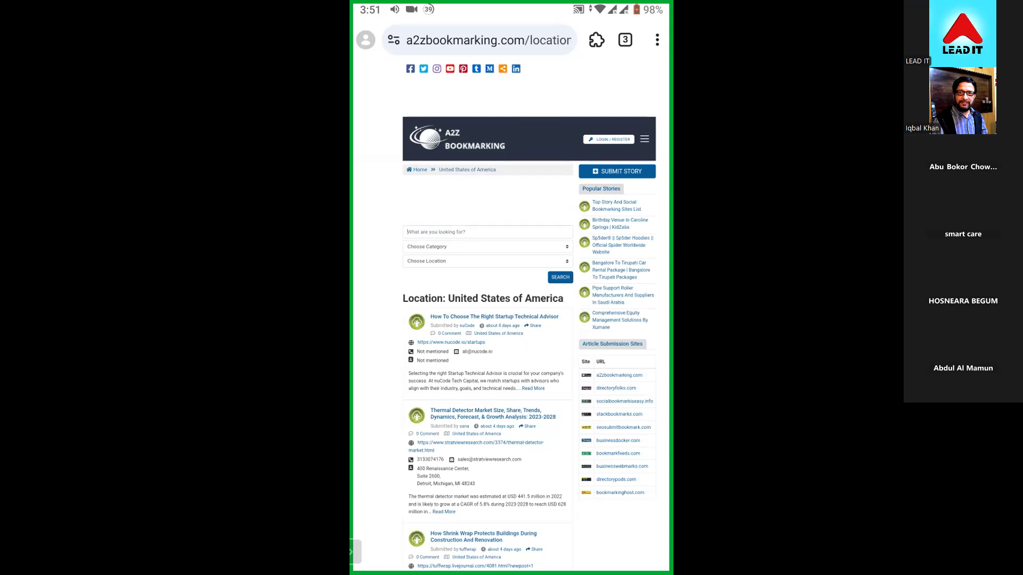
- Search the site's stories for "Food" in the Food & Beverages category with United States of America as location
{"action": "type", "text": "Food"}
{"action": "left_click", "coordinate": [534, 234]}
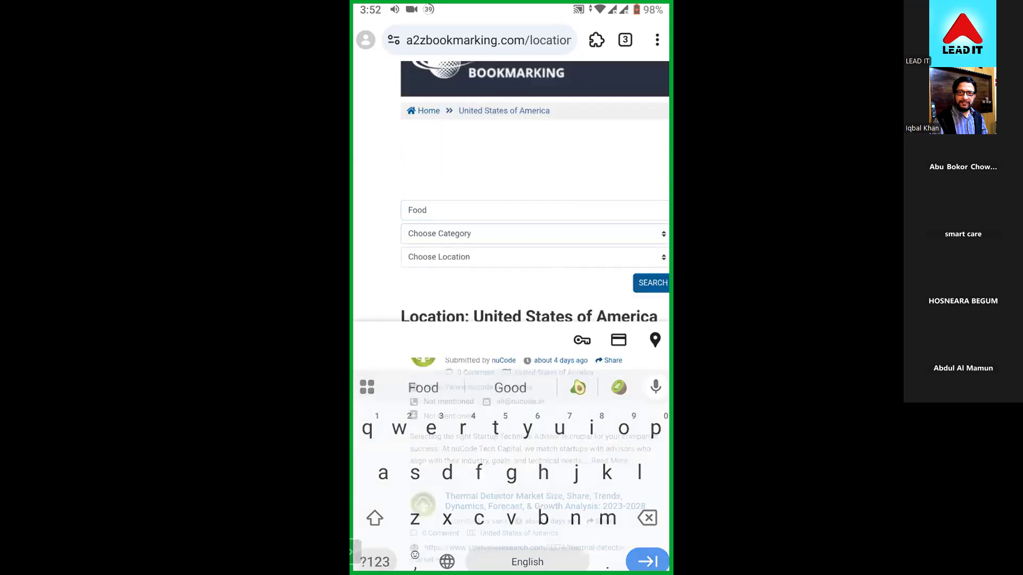
{"action": "scroll", "coordinate": [511, 296], "scroll_direction": "down", "scroll_amount": 10}
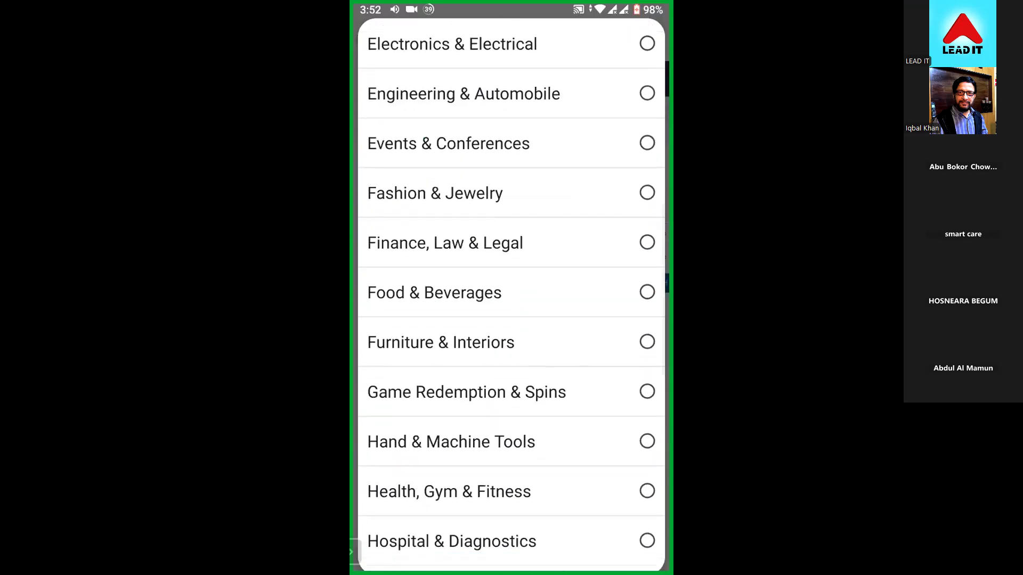
{"action": "left_click", "coordinate": [512, 292]}
{"action": "left_click", "coordinate": [534, 257]}
{"action": "scroll", "coordinate": [511, 296], "scroll_direction": "down", "scroll_amount": 6}
{"action": "scroll", "coordinate": [512, 296], "scroll_direction": "down", "scroll_amount": 15}
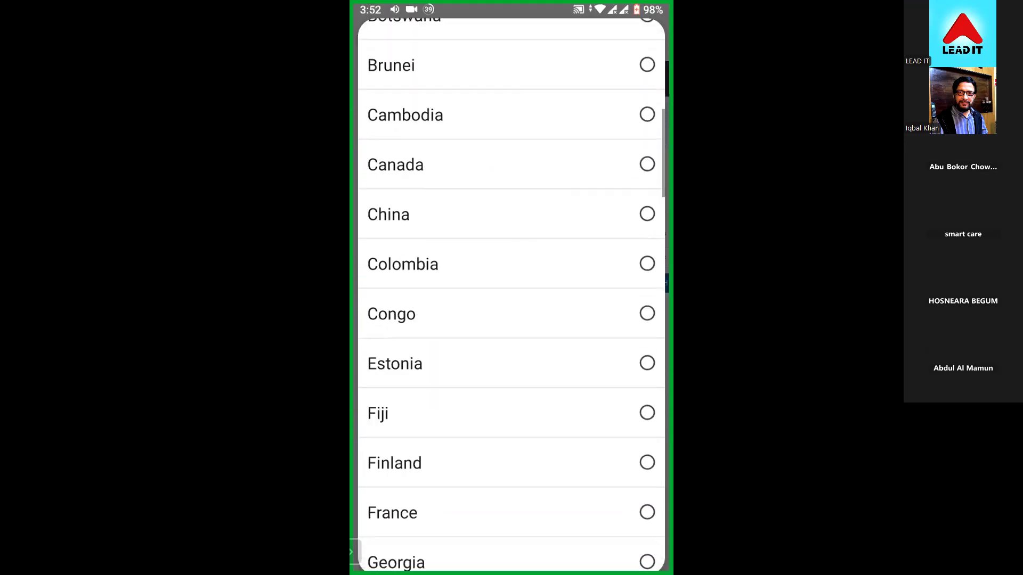
{"action": "scroll", "coordinate": [511, 297], "scroll_direction": "down", "scroll_amount": 4}
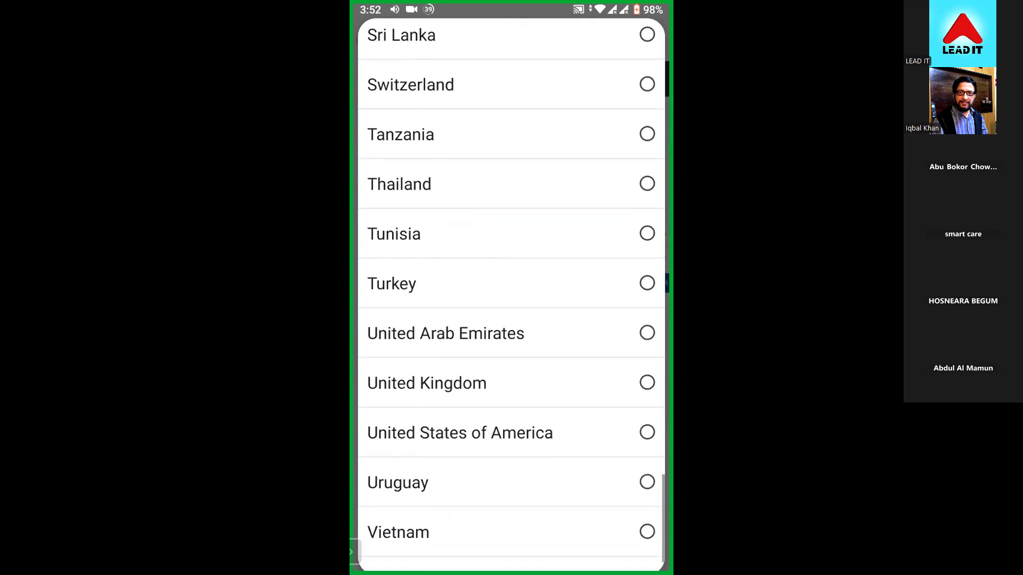
{"action": "left_click", "coordinate": [511, 401]}
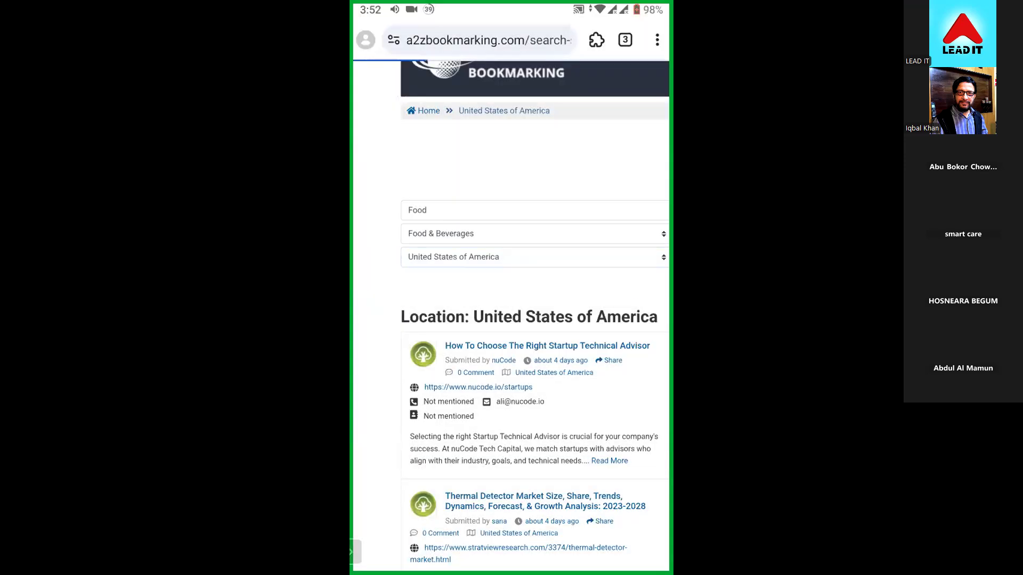
- Review the food story results and launch the Instant Data Scraper extension on that page
{"action": "scroll", "coordinate": [511, 320], "scroll_direction": "down", "scroll_amount": 10}
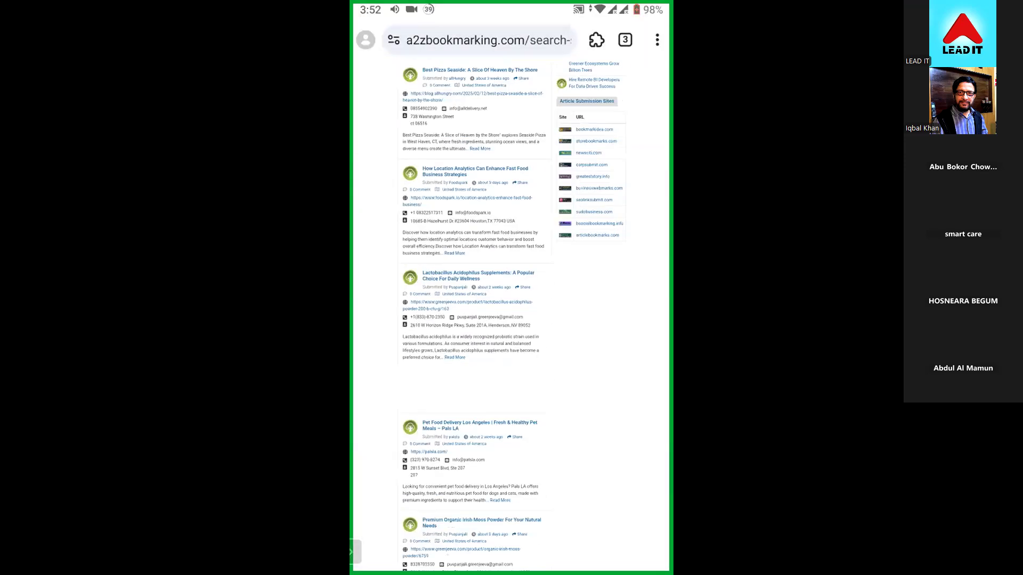
{"action": "scroll", "coordinate": [512, 320], "scroll_direction": "down", "scroll_amount": 5}
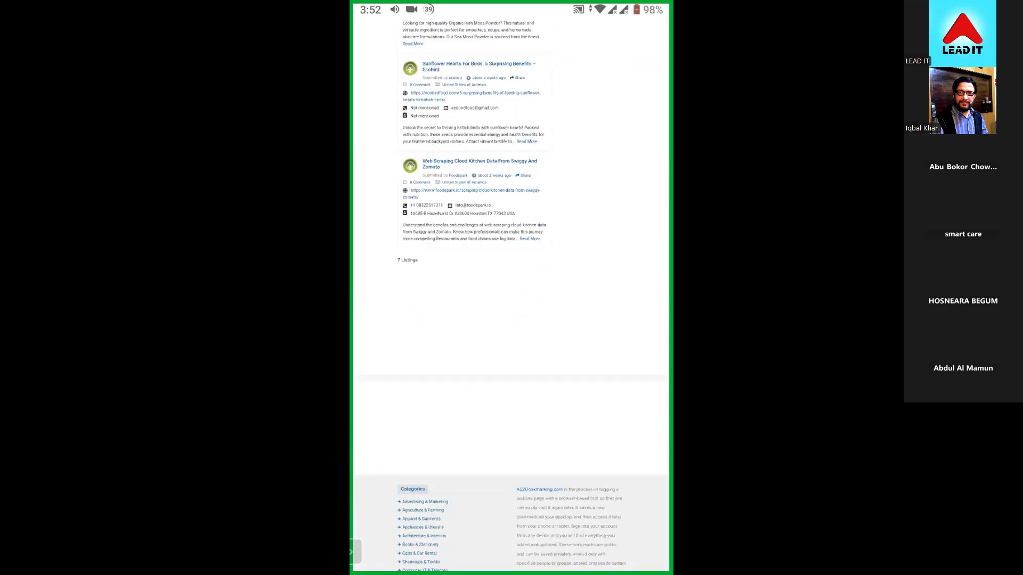
{"action": "scroll", "coordinate": [511, 320], "scroll_direction": "up", "scroll_amount": 5}
{"action": "scroll", "coordinate": [512, 320], "scroll_direction": "up", "scroll_amount": 10}
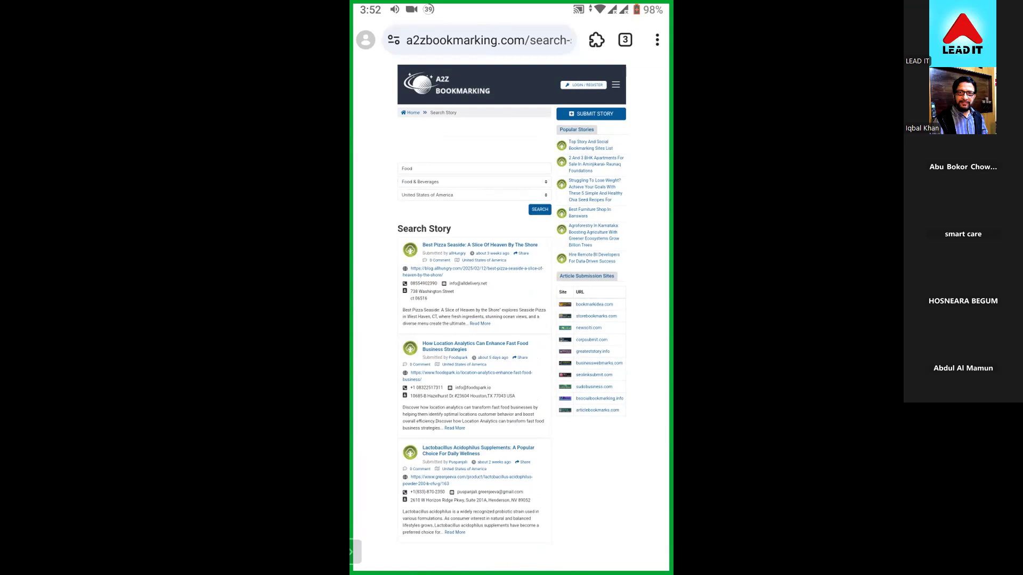
{"action": "left_click", "coordinate": [596, 40]}
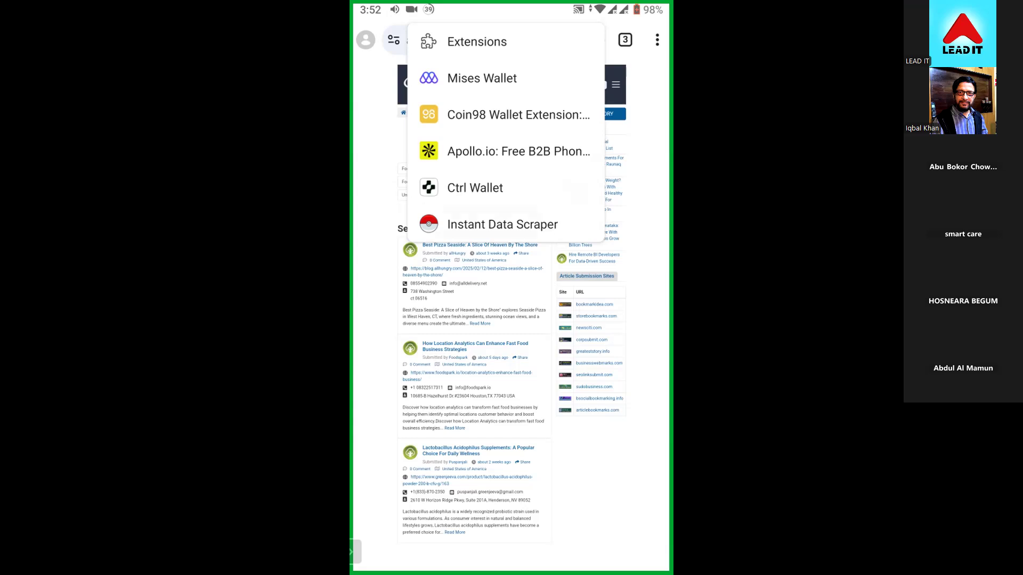
{"action": "key", "text": "Escape"}
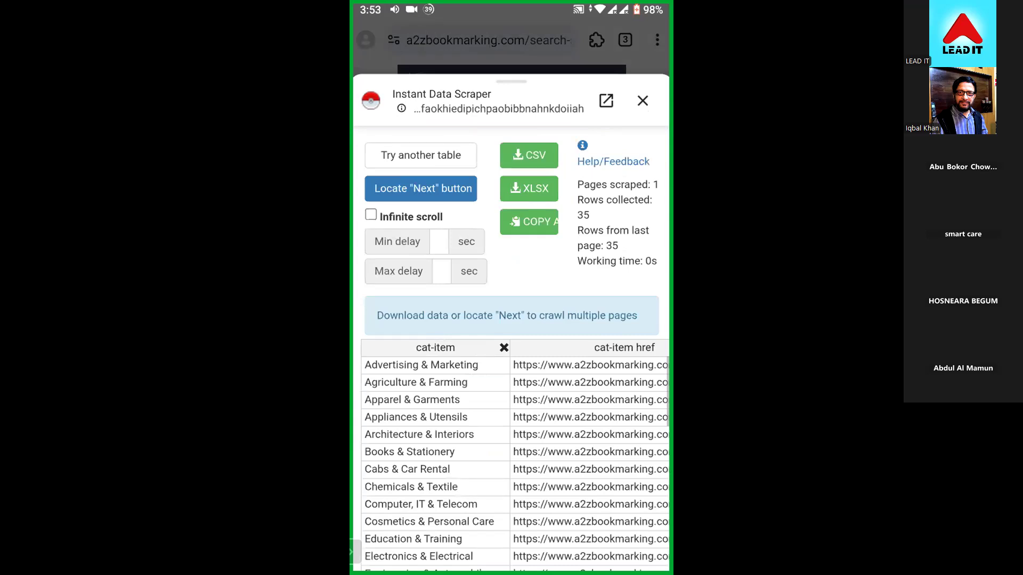
- Switch Instant Data Scraper from the category table to the table holding the story listings
{"action": "left_click", "coordinate": [421, 155]}
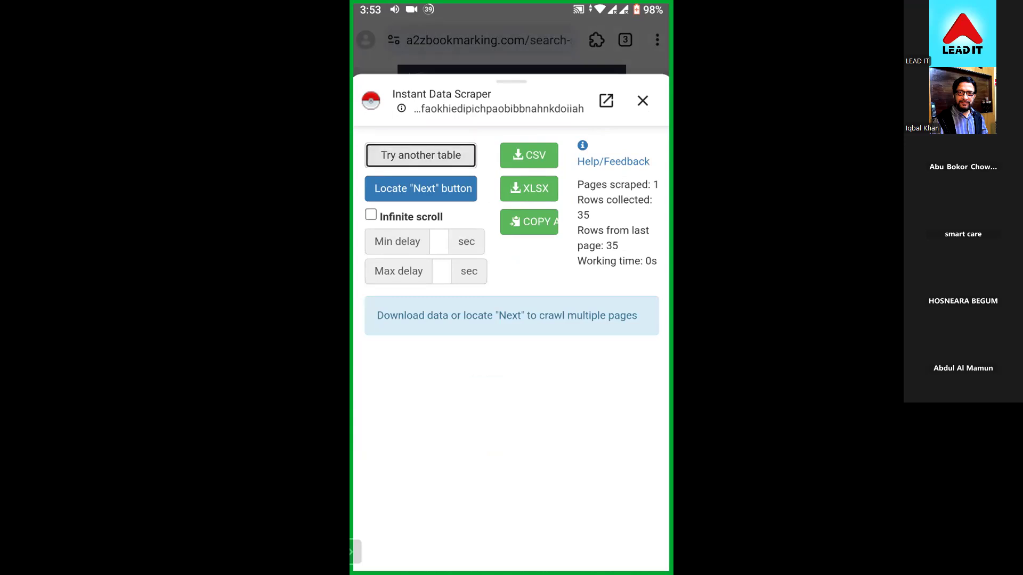
{"action": "left_click", "coordinate": [420, 155]}
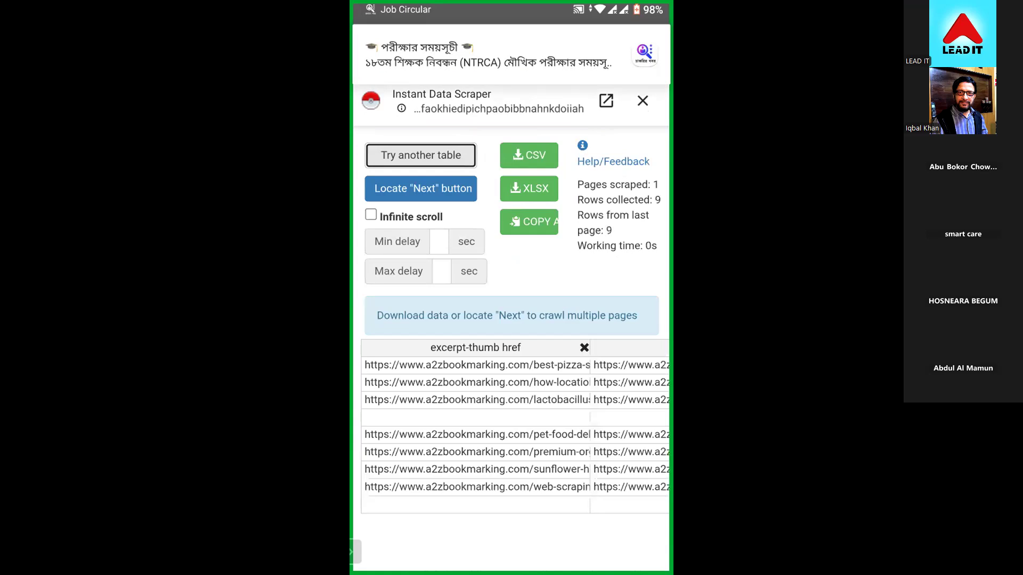
{"action": "scroll", "coordinate": [515, 451], "scroll_direction": "right", "scroll_amount": 6}
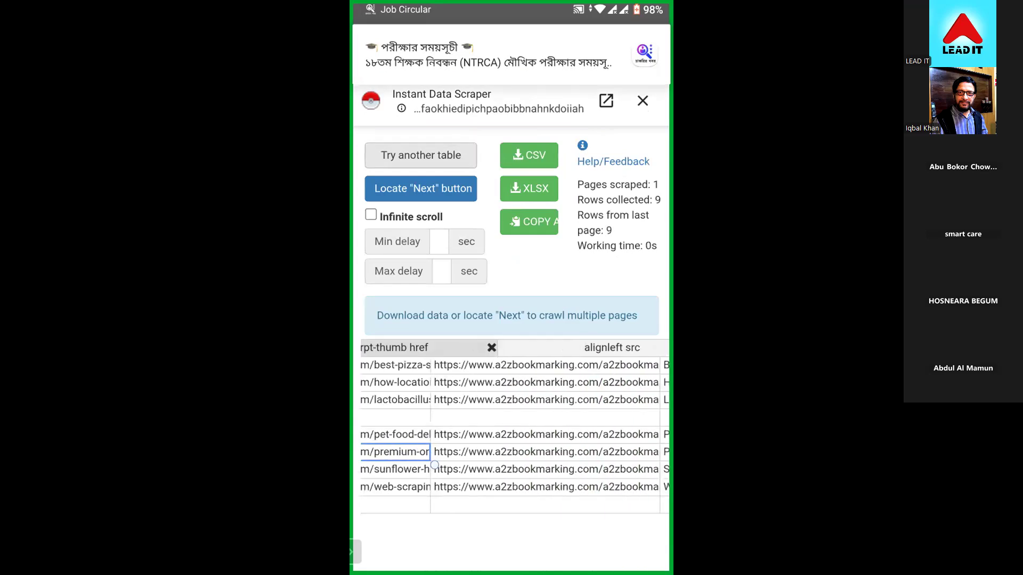
- Crawl the story listings with infinite scroll enabled and download the scraped data as an XLSX file
{"action": "left_click", "coordinate": [371, 215]}
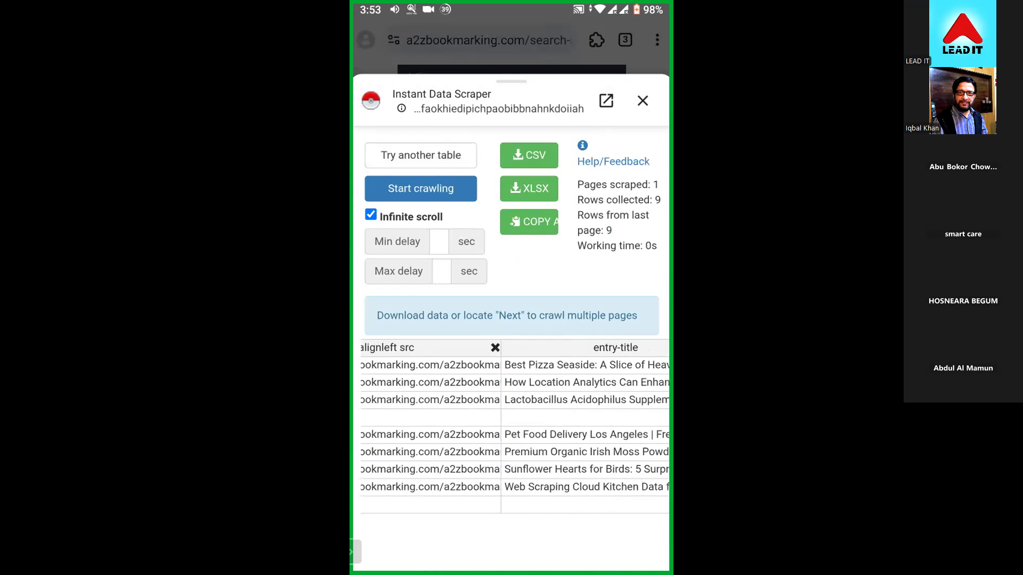
{"action": "left_click", "coordinate": [420, 189]}
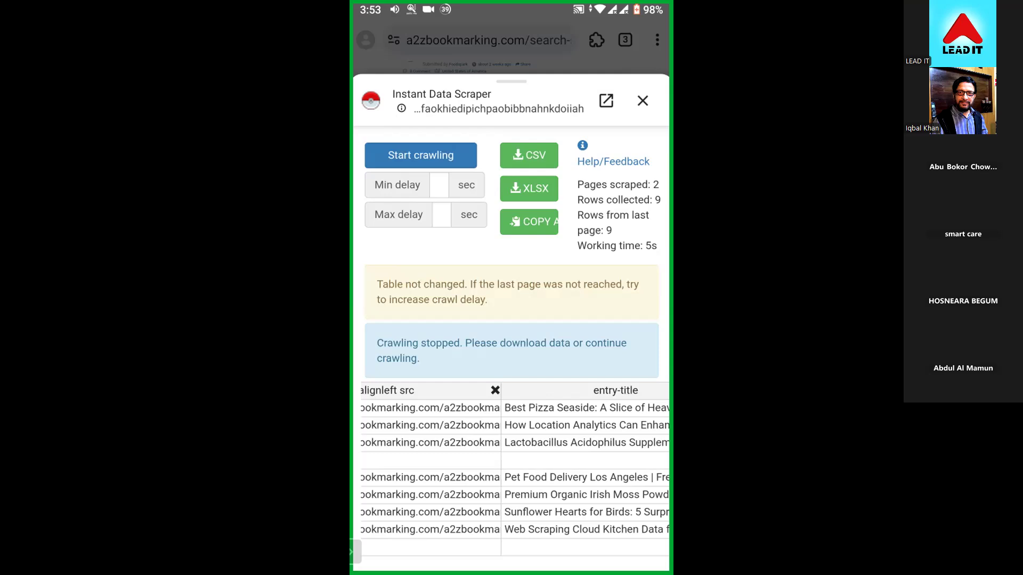
{"action": "left_click", "coordinate": [529, 188]}
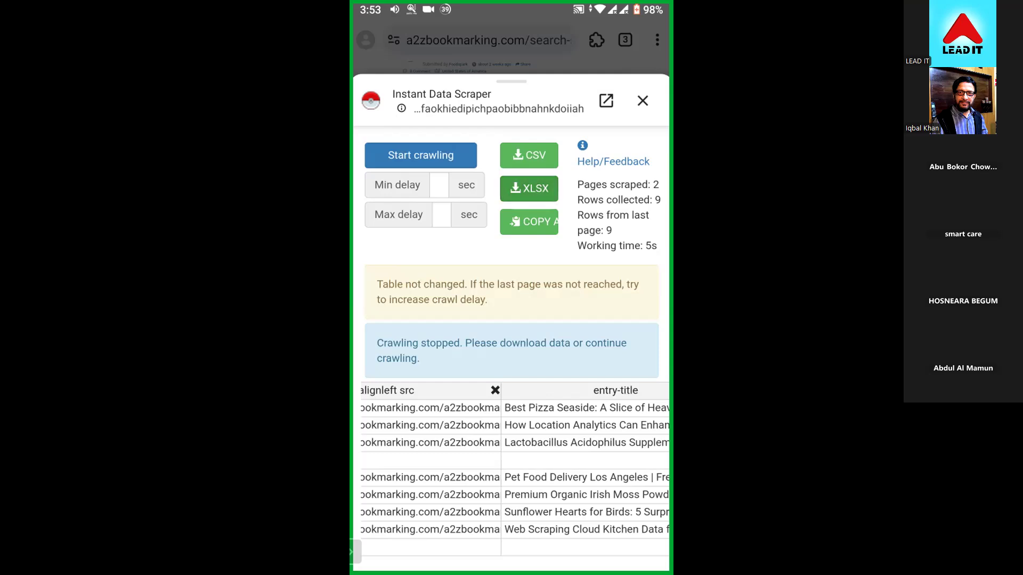
{"action": "left_click", "coordinate": [581, 331]}
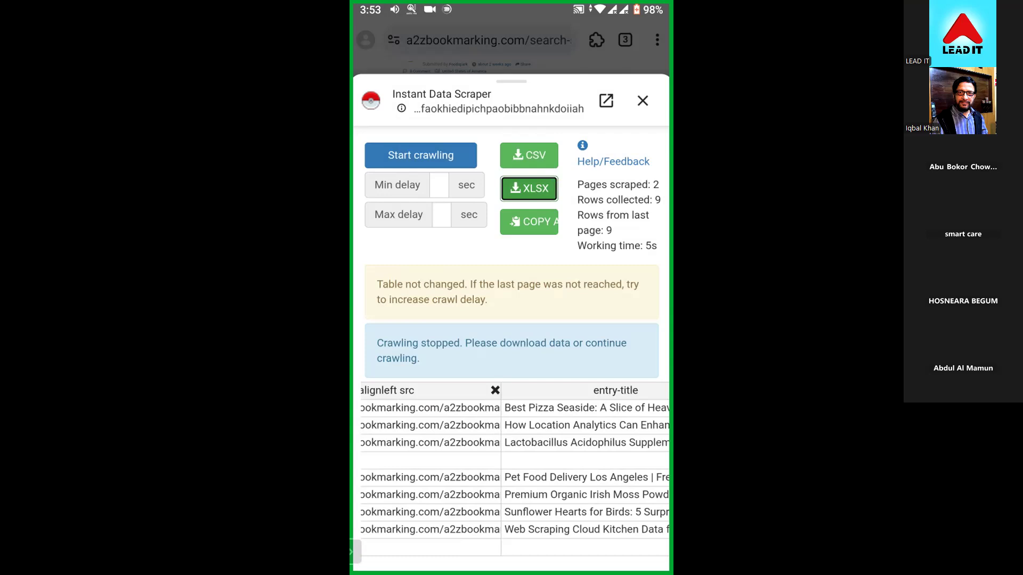
- Check the phone's notifications for the a2zbookmarking.xlsx download, dismissing the Job Circular notification, and return to the scraper
{"action": "left_click_drag", "start_coordinate": [511, 7], "coordinate": [511, 115]}
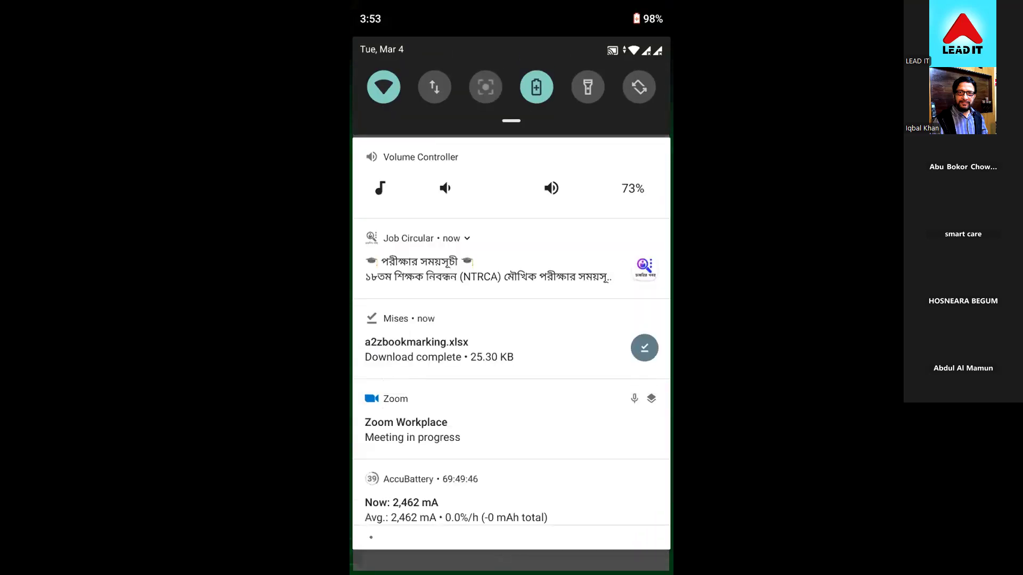
{"action": "left_click_drag", "start_coordinate": [426, 264], "coordinate": [628, 264]}
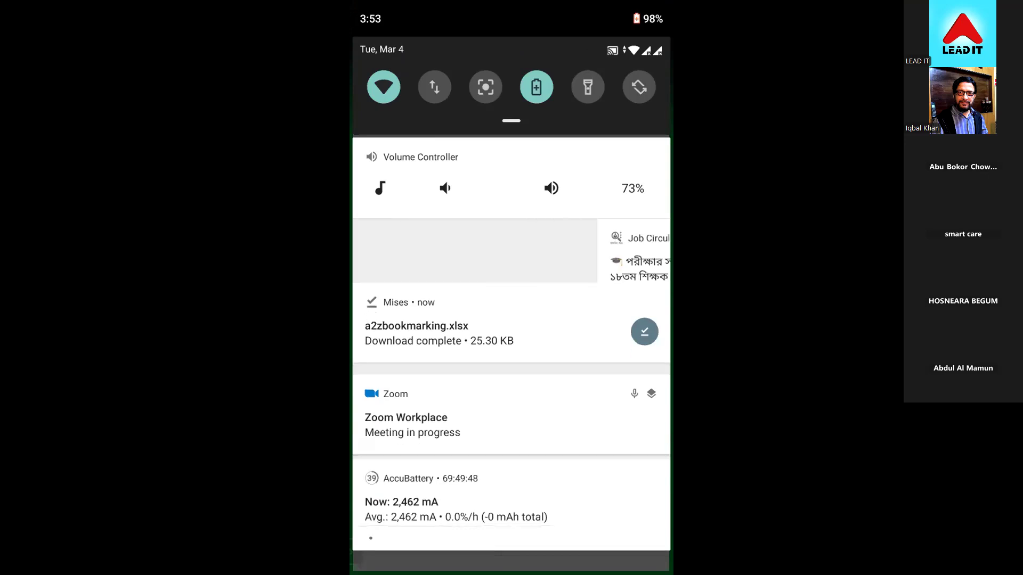
{"action": "scroll", "coordinate": [511, 337], "scroll_direction": "down", "scroll_amount": 1}
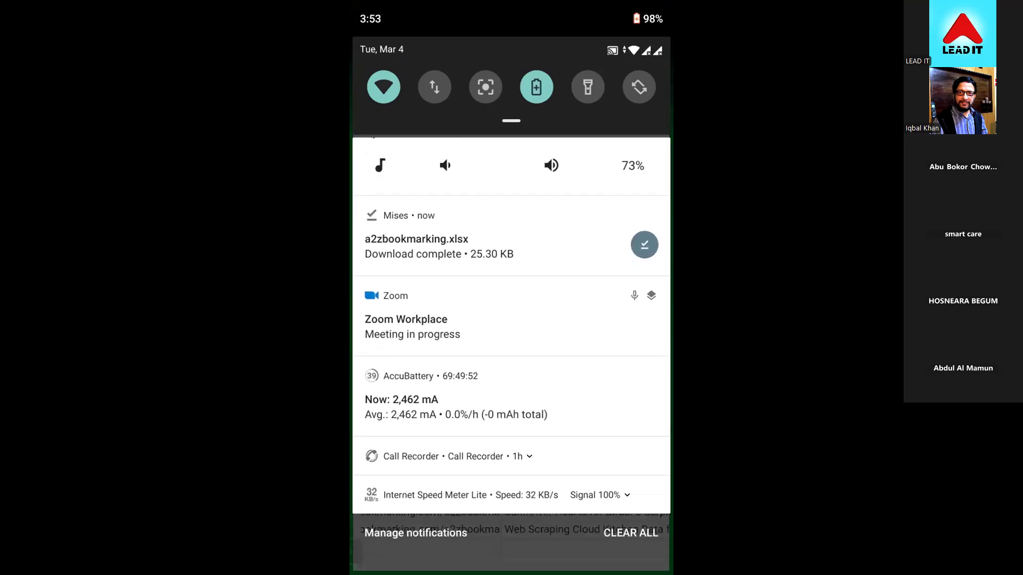
{"action": "left_click_drag", "start_coordinate": [511, 548], "coordinate": [511, 511]}
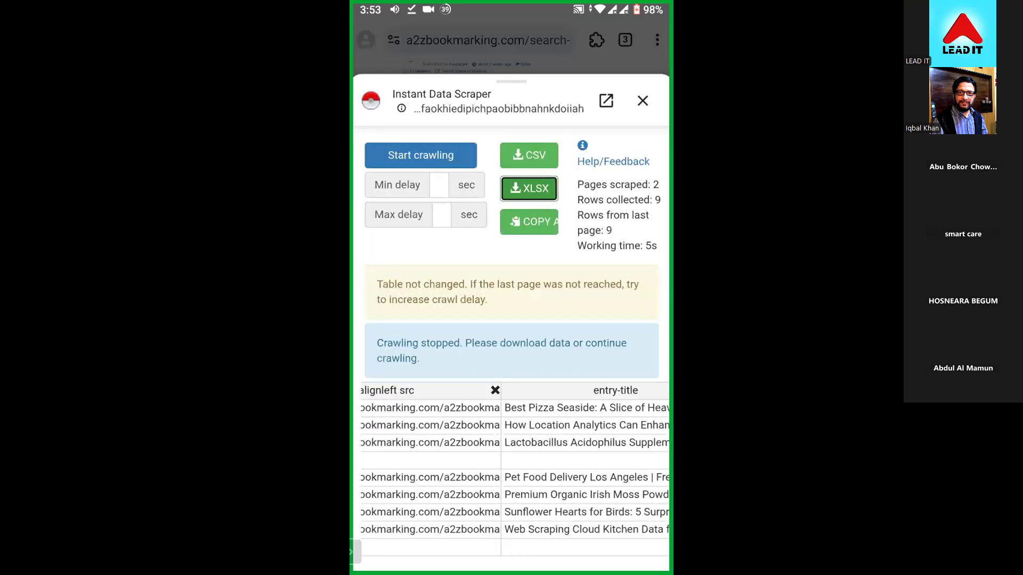
- Close Instant Data Scraper, search the phone's app drawer for "Ch" and switch to Chrome
{"action": "left_click", "coordinate": [643, 101]}
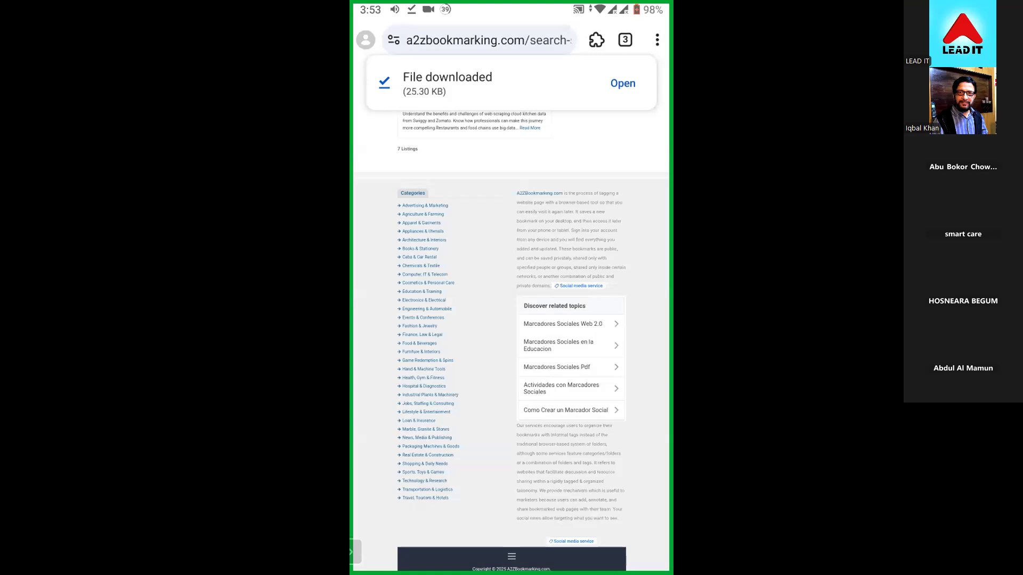
{"action": "key", "text": "Home"}
{"action": "left_click_drag", "start_coordinate": [512, 479], "coordinate": [511, 213]}
{"action": "left_click", "coordinate": [511, 43]}
{"action": "type", "text": "Go"}
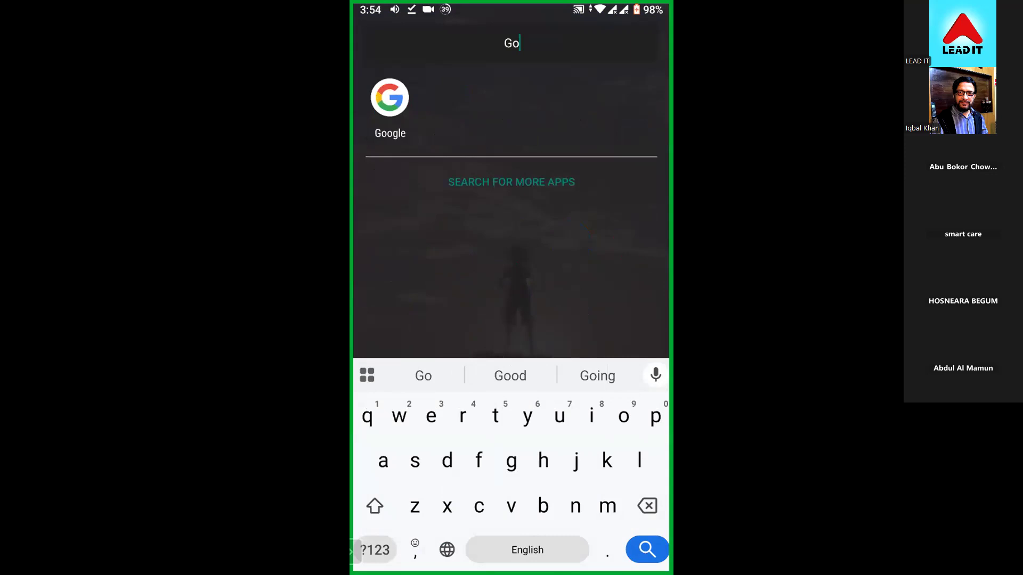
{"action": "key", "text": "BackSpace"}
{"action": "key", "text": "BackSpace"}
{"action": "type", "text": "Ch"}
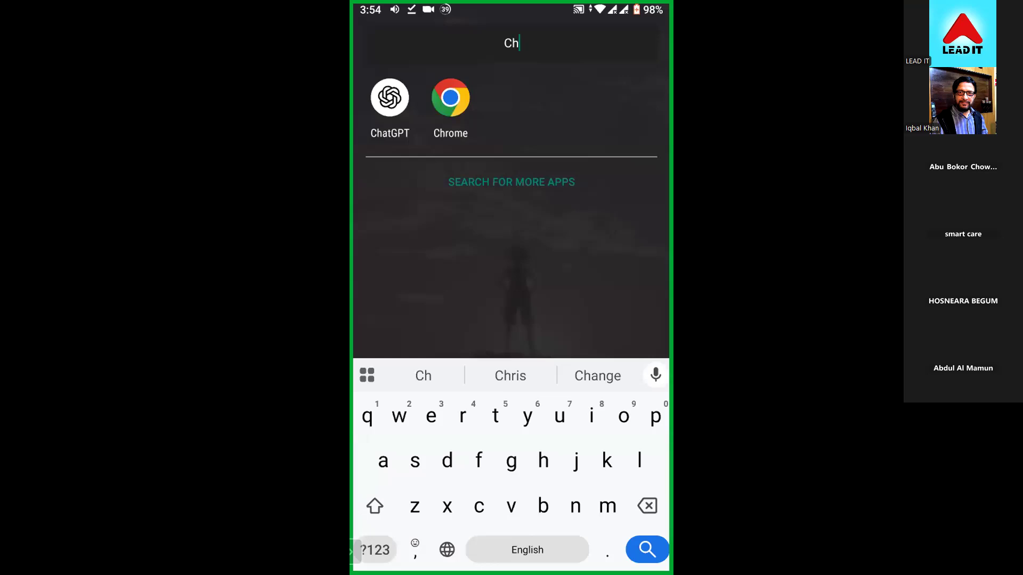
{"action": "left_click", "coordinate": [450, 98]}
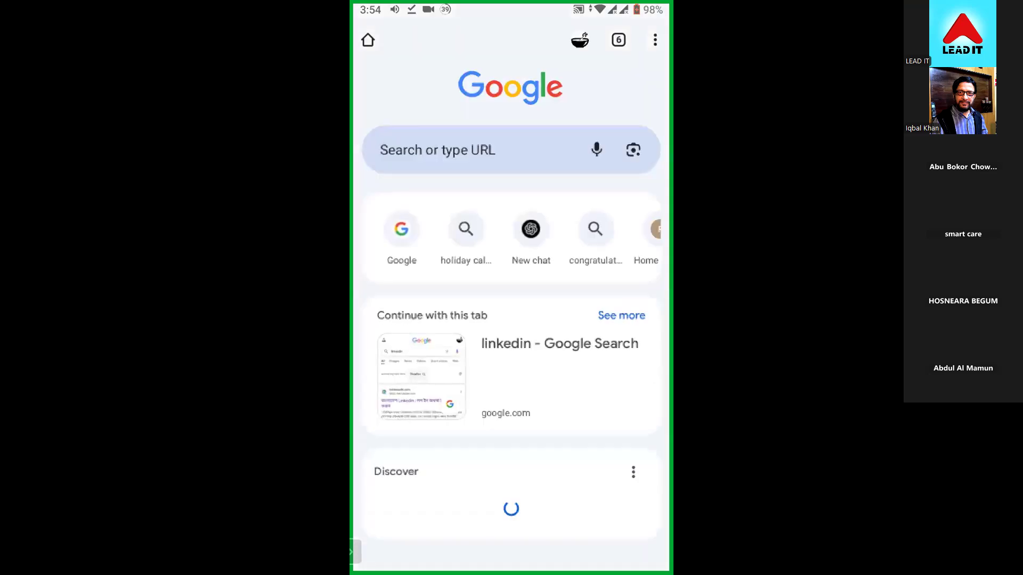
- Close unneeded Chrome tabs, including Google Sheets and the Bangladesh Railway login, and open the linkedin Google Search tab
{"action": "left_click", "coordinate": [619, 40]}
{"action": "left_click", "coordinate": [646, 389]}
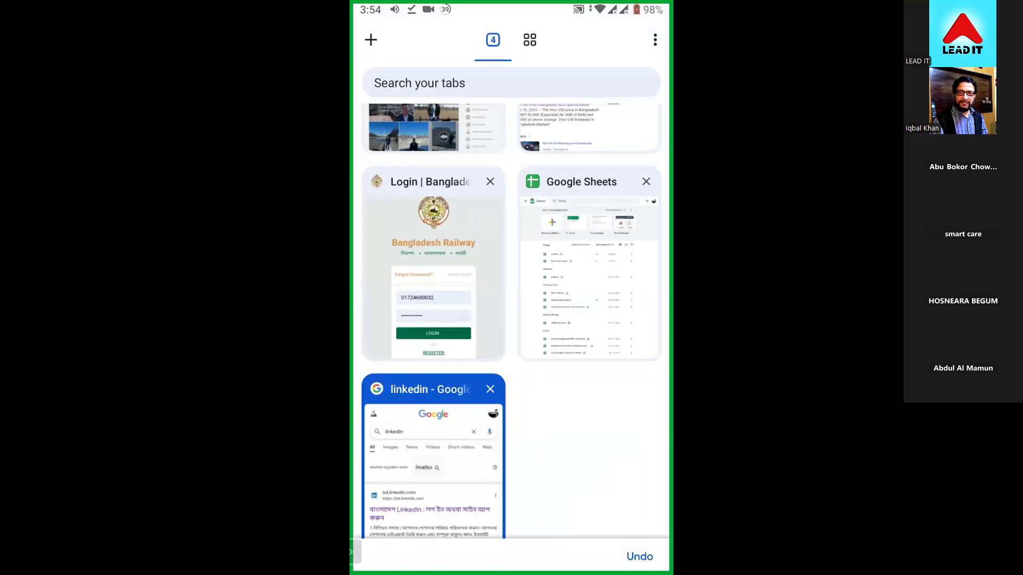
{"action": "left_click", "coordinate": [646, 181]}
{"action": "left_click", "coordinate": [489, 334]}
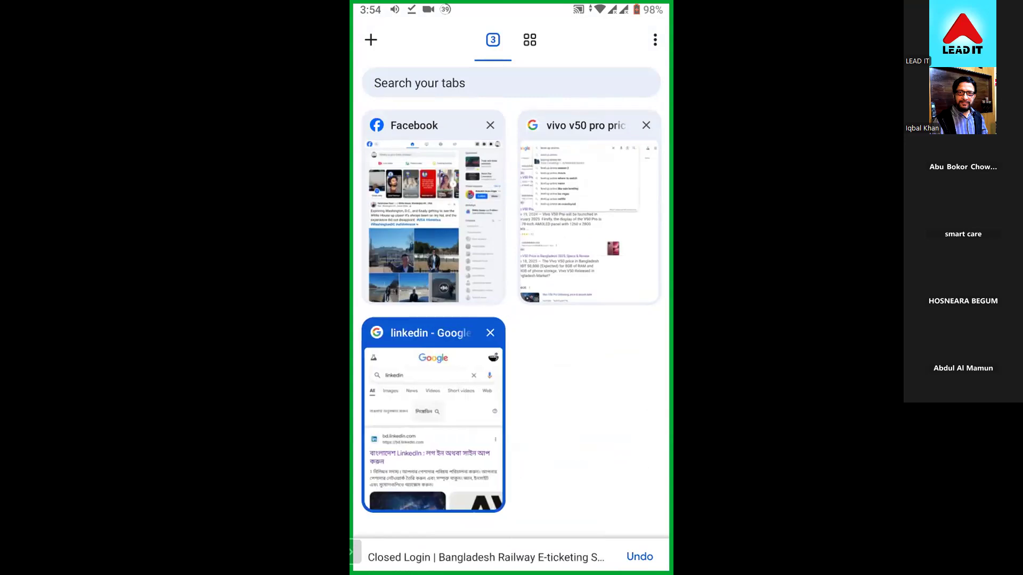
{"action": "left_click", "coordinate": [433, 426]}
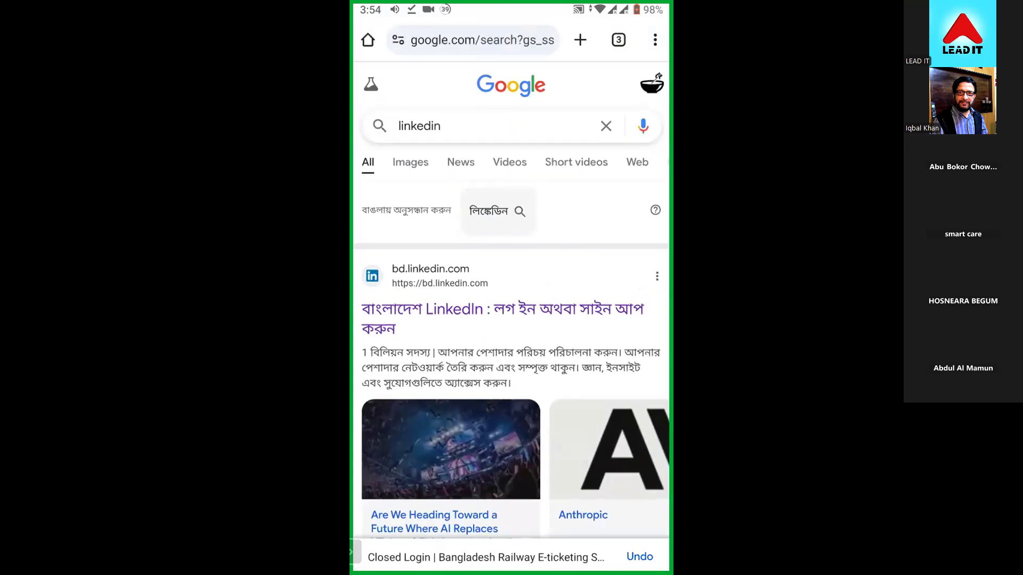
- Replace the linkedin search with a search for "google" and show the results as a desktop site
{"action": "left_click", "coordinate": [605, 126]}
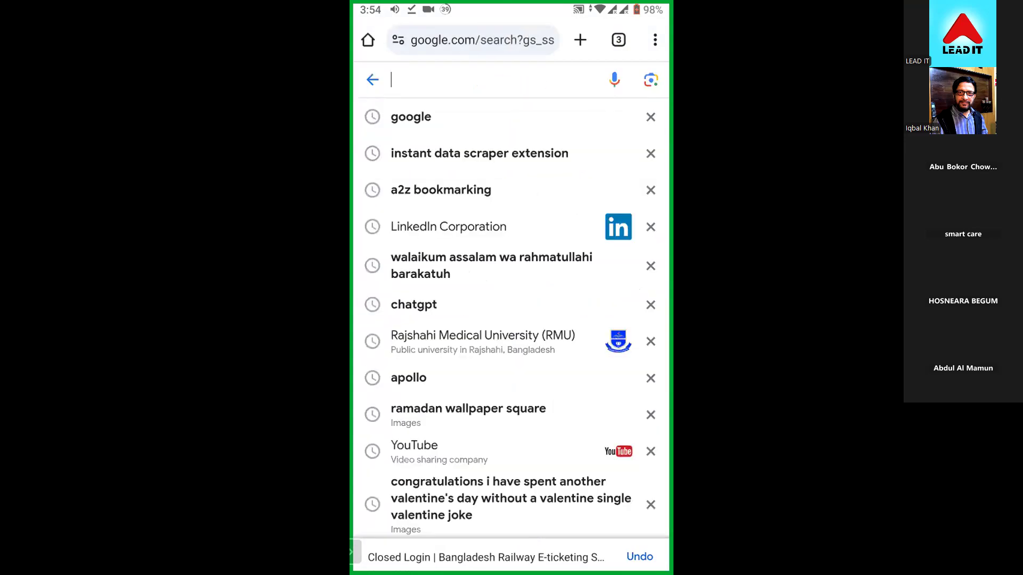
{"action": "key", "text": "Escape"}
{"action": "left_click", "coordinate": [411, 117]}
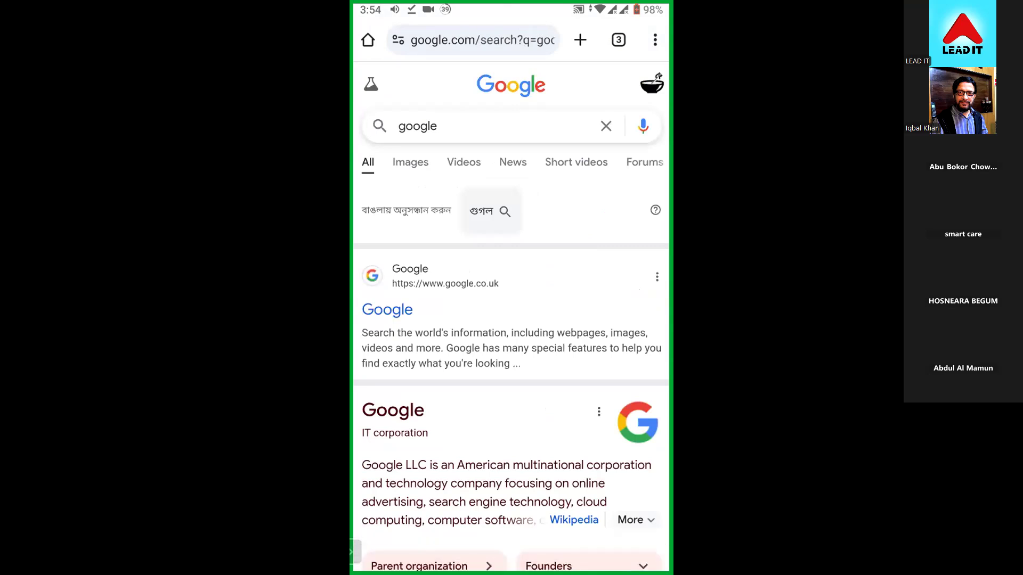
{"action": "left_click", "coordinate": [655, 40]}
{"action": "scroll", "coordinate": [570, 288], "scroll_direction": "down", "scroll_amount": 2}
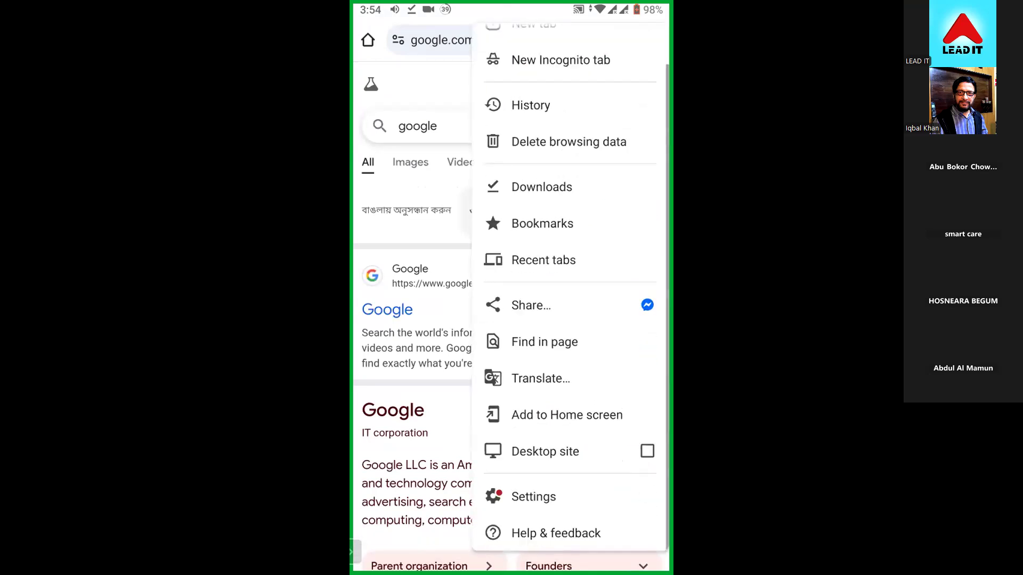
{"action": "left_click", "coordinate": [647, 451]}
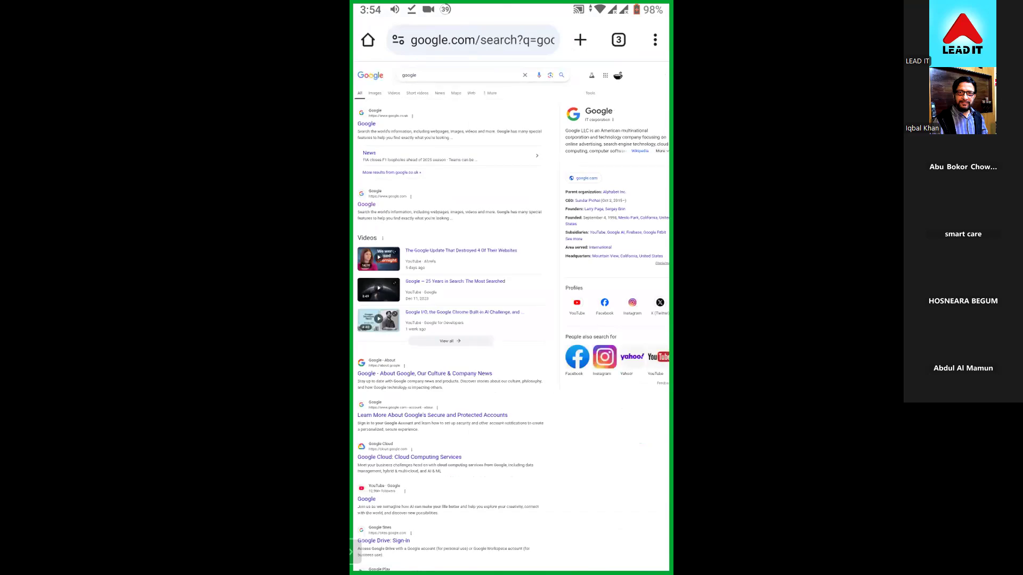
- Open Google Sheets through the Google apps list, choosing Chrome just this once to handle the link
{"action": "left_click", "coordinate": [605, 75]}
{"action": "scroll", "coordinate": [568, 144], "scroll_direction": "down", "scroll_amount": 4}
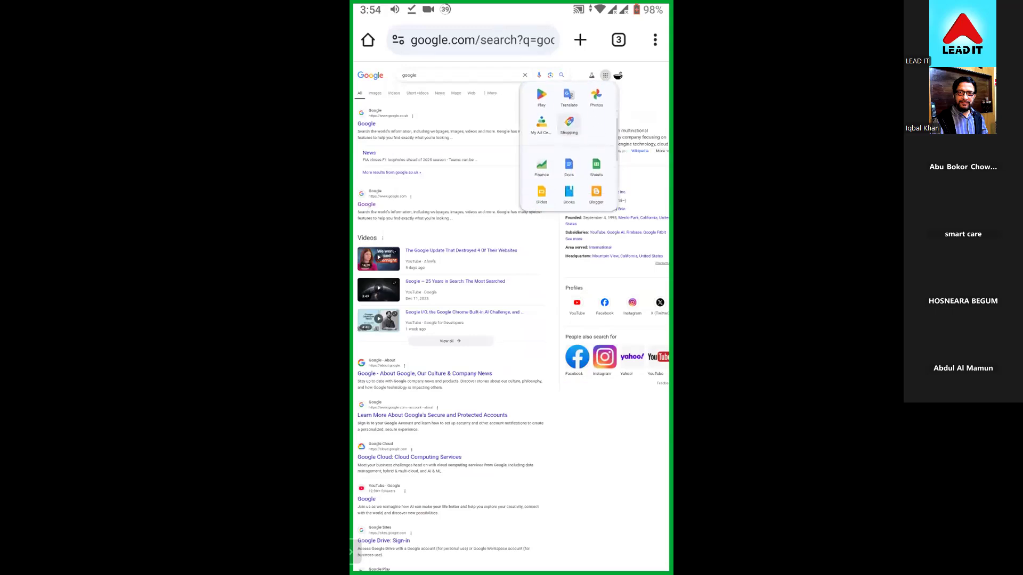
{"action": "scroll", "coordinate": [568, 144], "scroll_direction": "up", "scroll_amount": 4}
{"action": "left_click", "coordinate": [569, 187]}
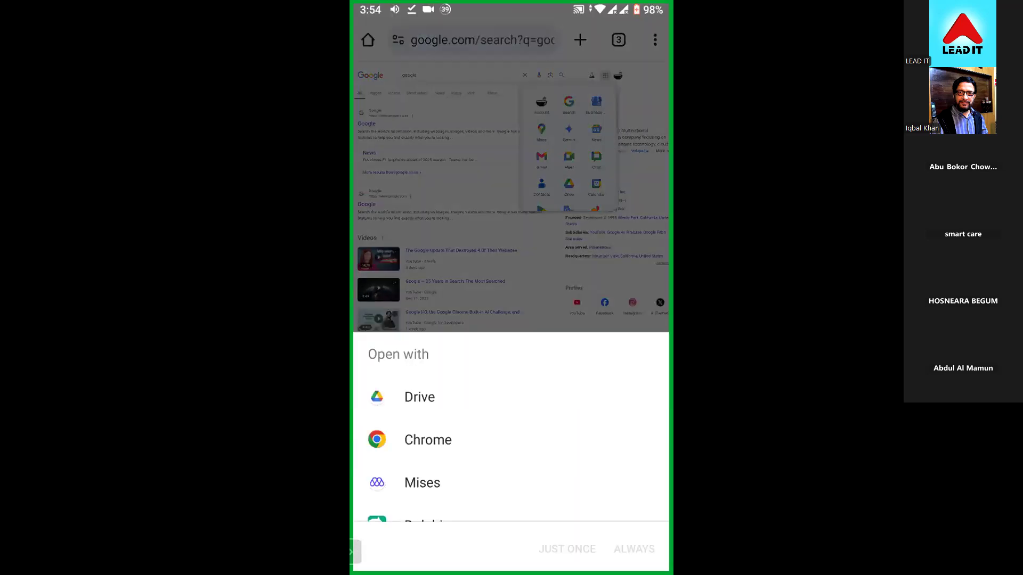
{"action": "left_click", "coordinate": [428, 440]}
{"action": "left_click", "coordinate": [567, 549]}
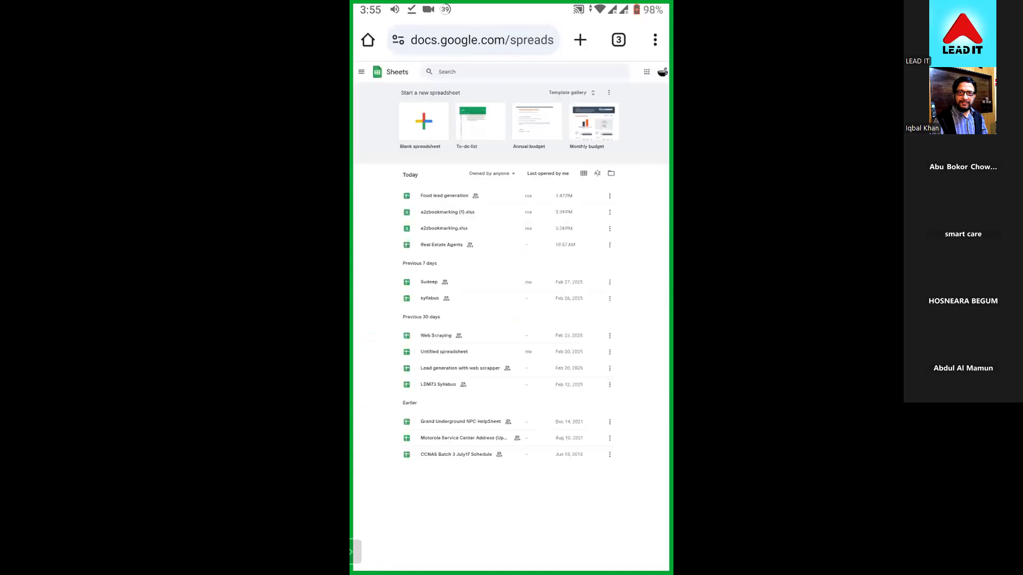
- Create a blank spreadsheet and try to import a file into it by uploading from the phone's Files
{"action": "left_click", "coordinate": [423, 122]}
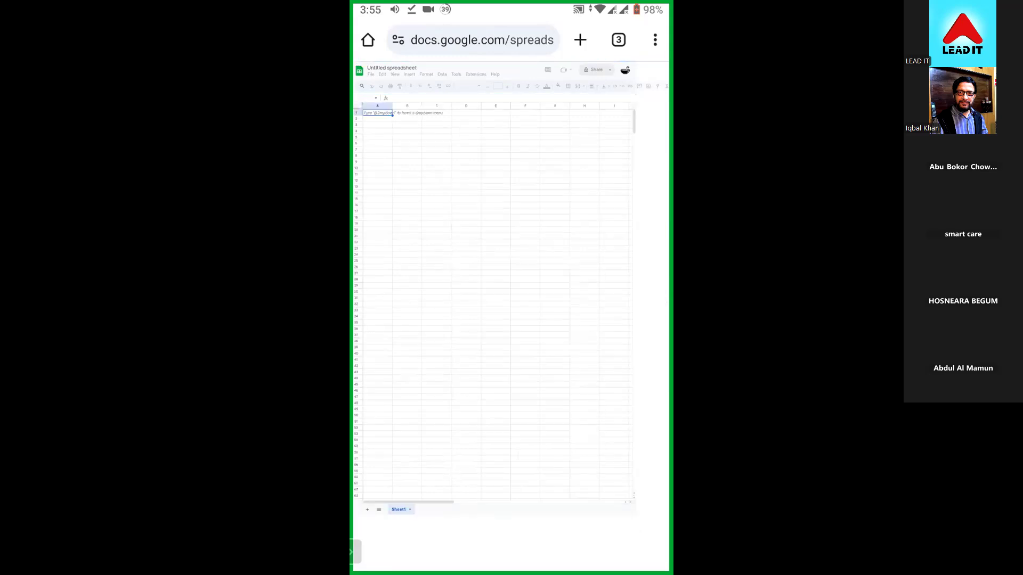
{"action": "left_click", "coordinate": [372, 76]}
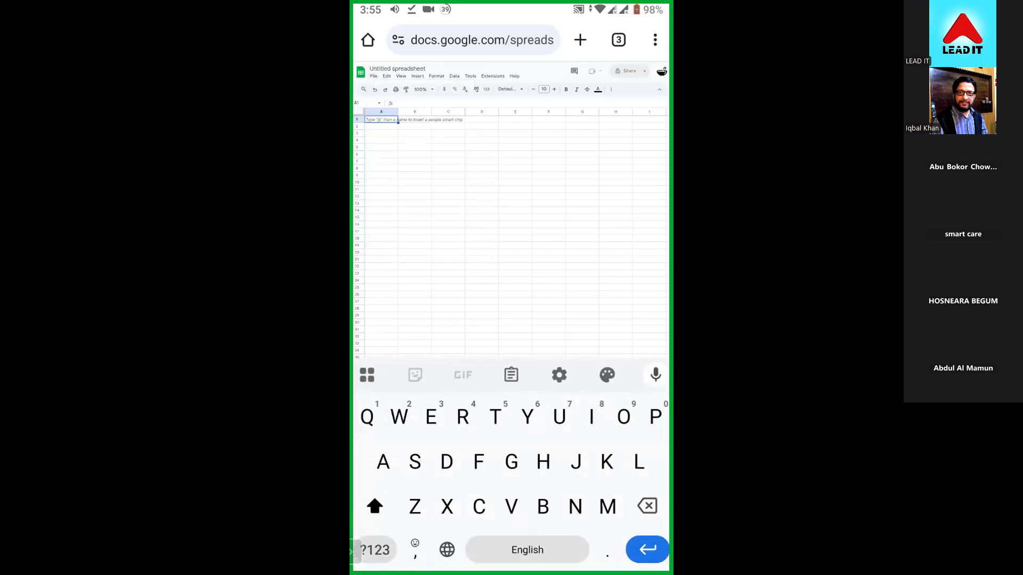
{"action": "left_click", "coordinate": [374, 76]}
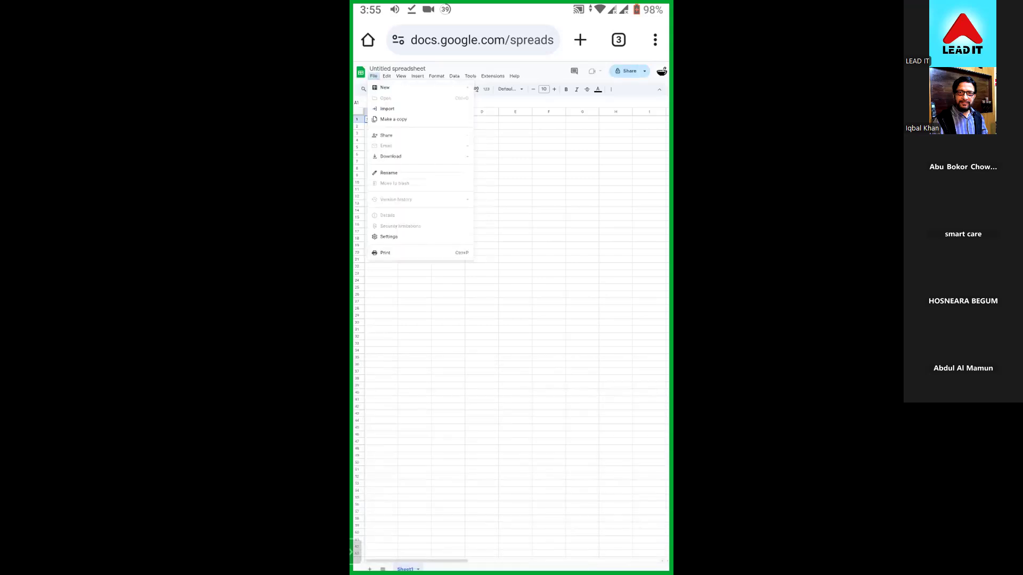
{"action": "left_click", "coordinate": [373, 76]}
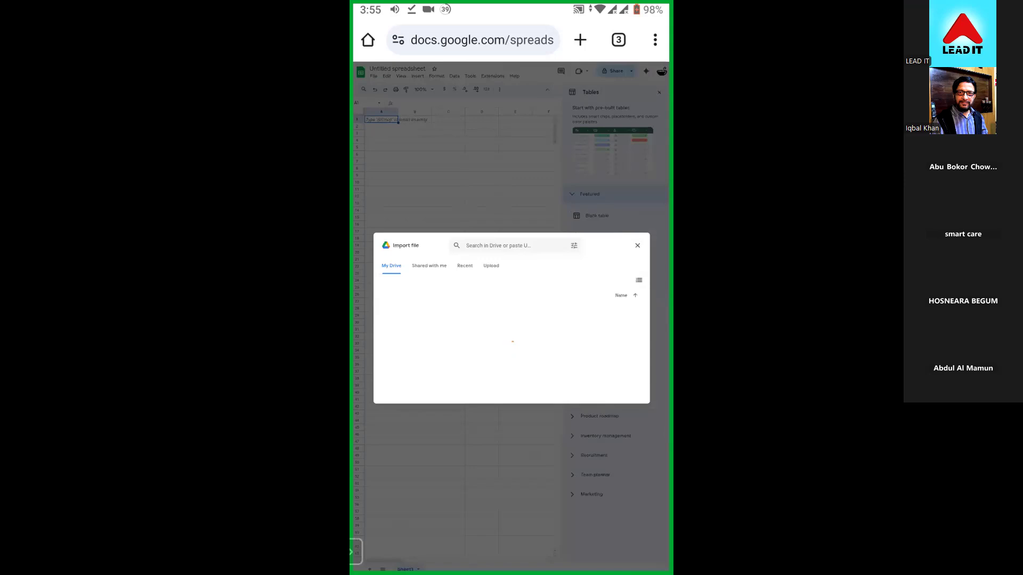
{"action": "left_click", "coordinate": [491, 265]}
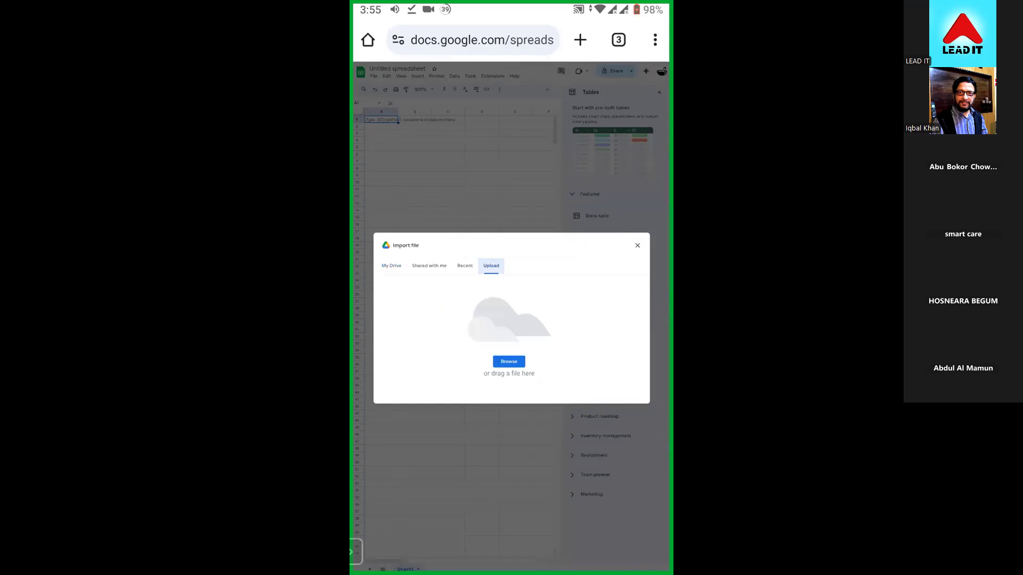
{"action": "left_click", "coordinate": [509, 362]}
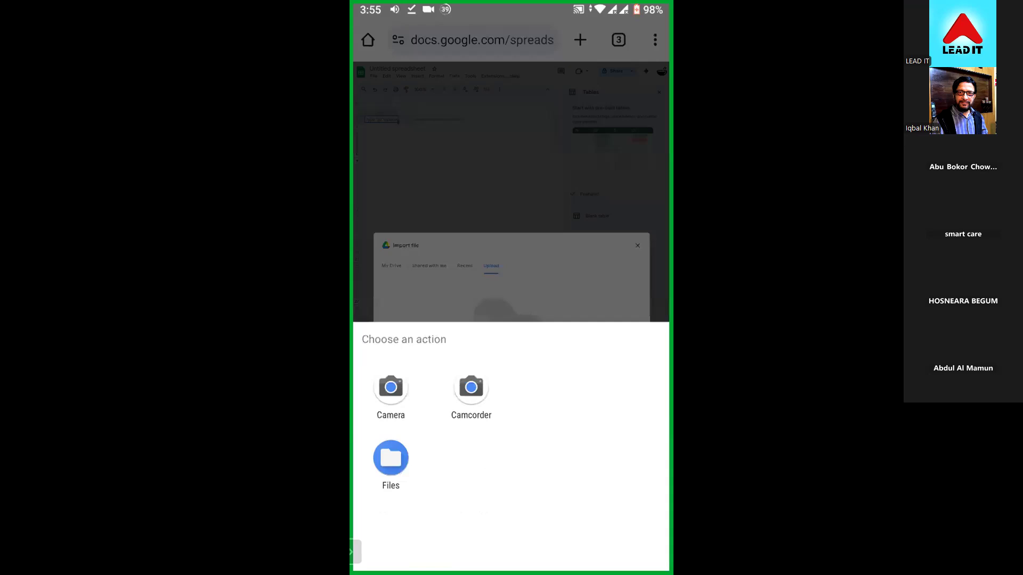
{"action": "left_click", "coordinate": [391, 458]}
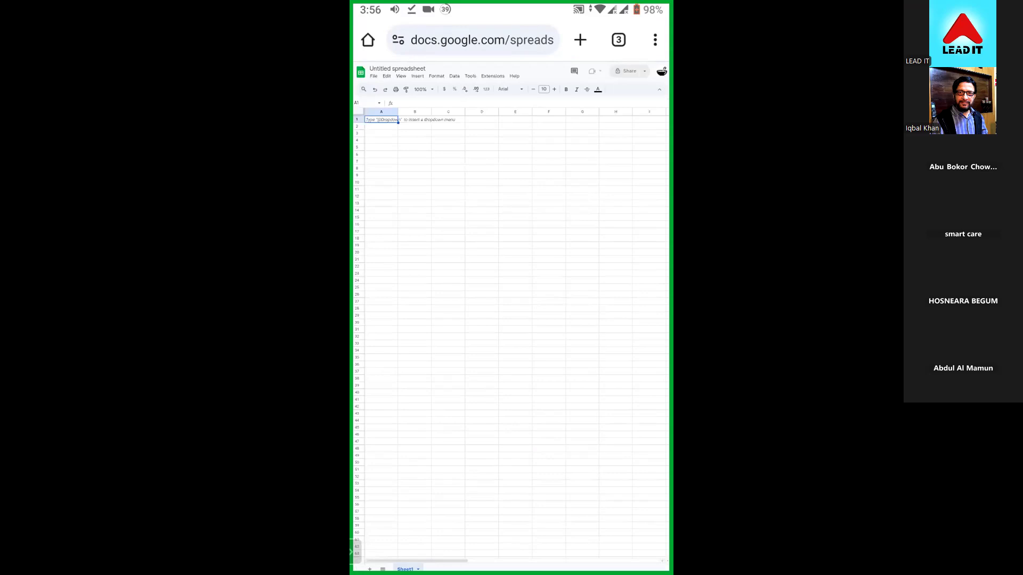
- Try again to import into the spreadsheet, uploading the a2zbookmarking XLSX file from the phone's Downloads folder
{"action": "left_click", "coordinate": [374, 75]}
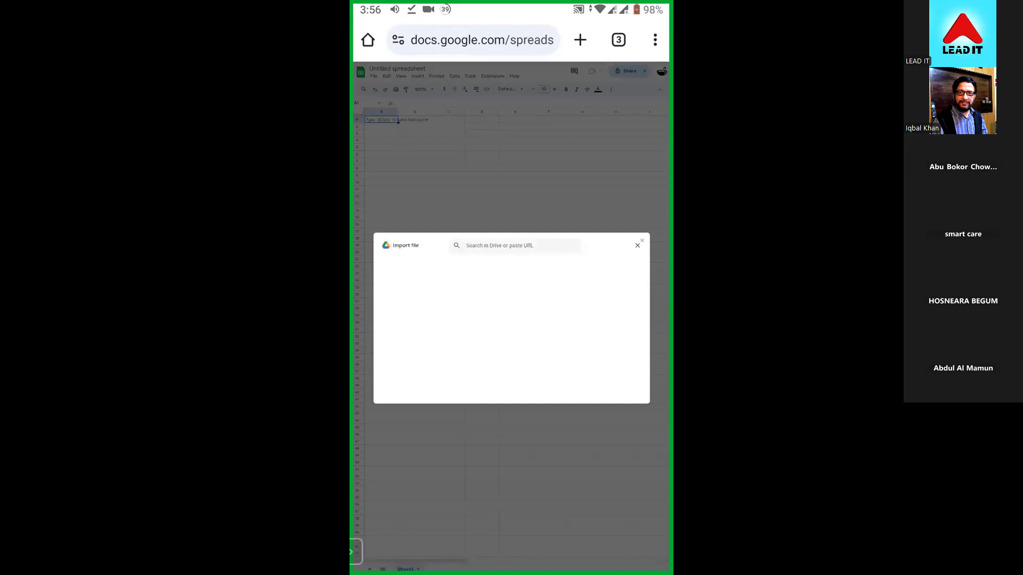
{"action": "left_click", "coordinate": [491, 266]}
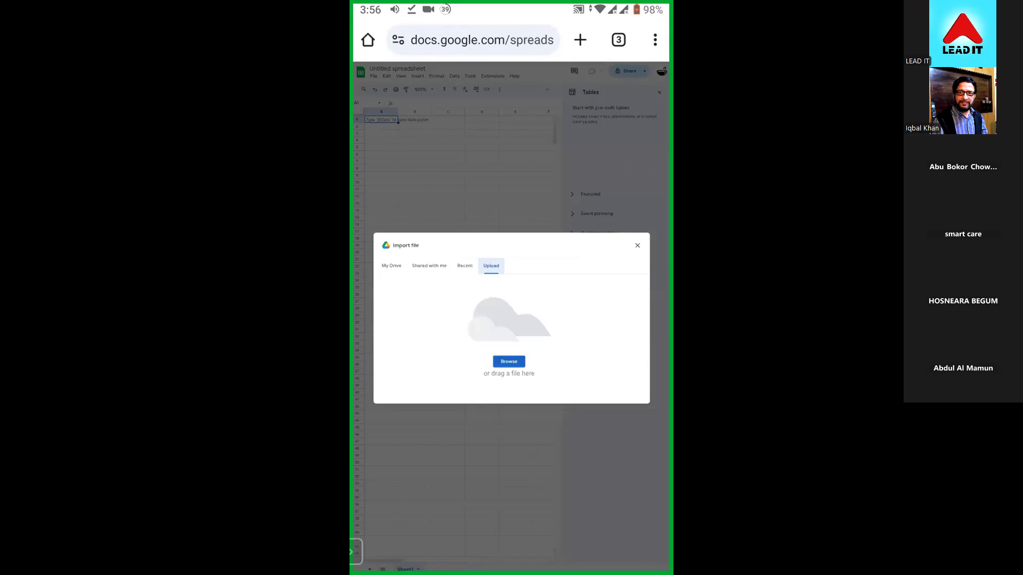
{"action": "left_click", "coordinate": [509, 362]}
{"action": "left_click", "coordinate": [390, 458]}
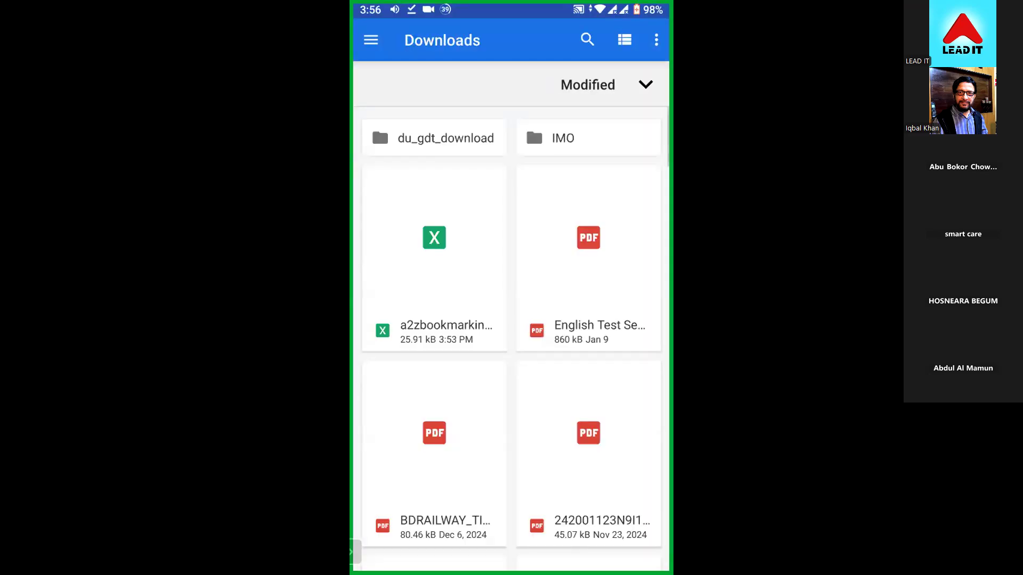
{"action": "left_click", "coordinate": [434, 259]}
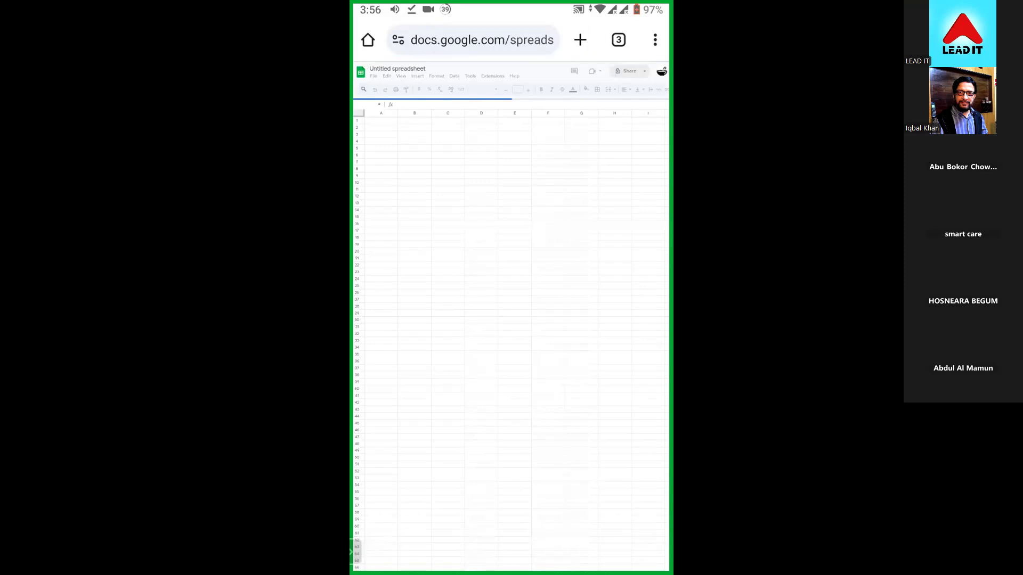
- Switch back to Mises Browser and launch Instant Data Scraper on the a2zbookmarking.com food results page
{"action": "left_click", "coordinate": [387, 76]}
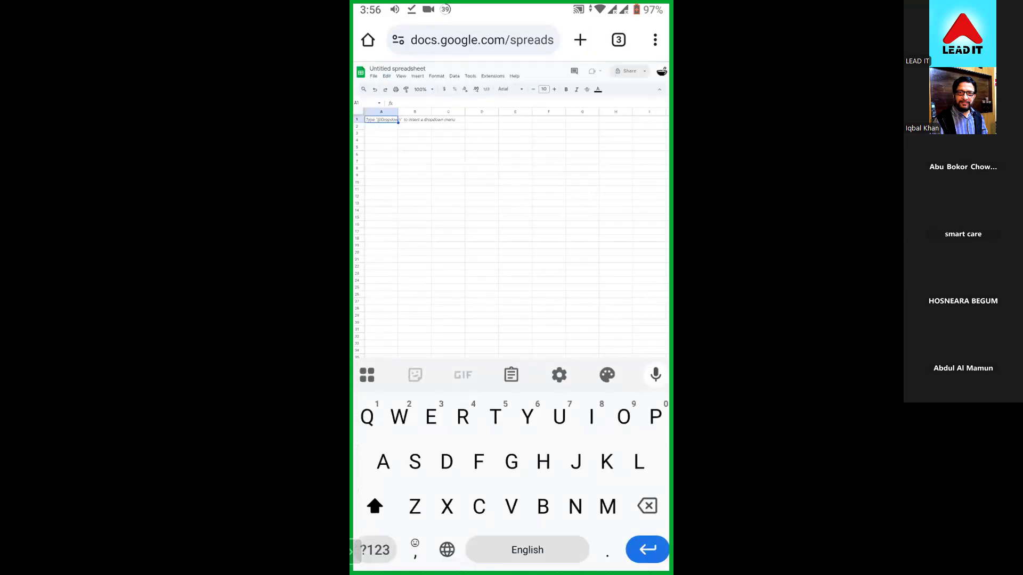
{"action": "left_click", "coordinate": [387, 77]}
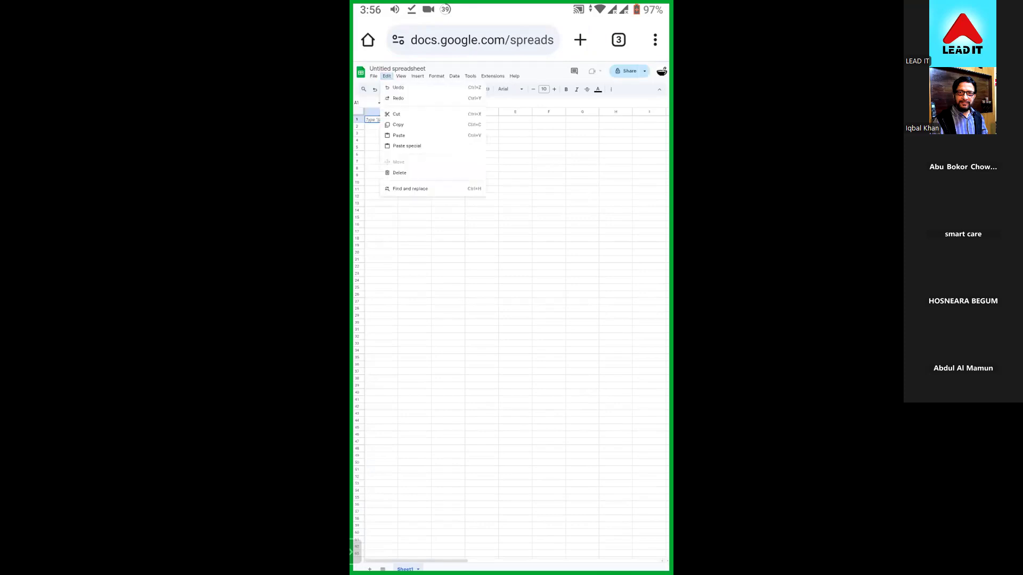
{"action": "left_click_drag", "start_coordinate": [511, 571], "coordinate": [517, 447]}
{"action": "left_click_drag", "start_coordinate": [453, 266], "coordinate": [629, 266]}
{"action": "left_click", "coordinate": [511, 234]}
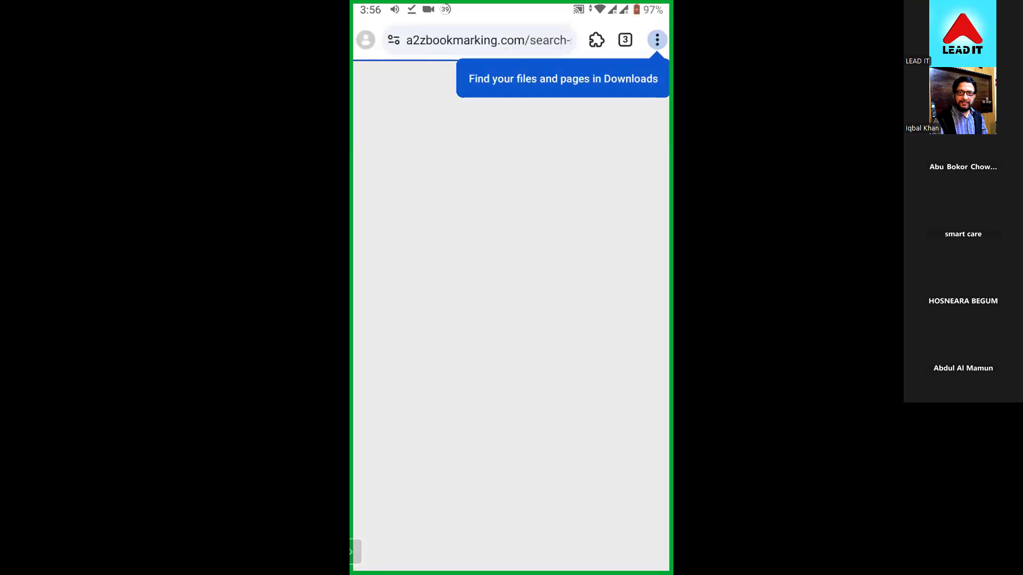
{"action": "left_click", "coordinate": [597, 40]}
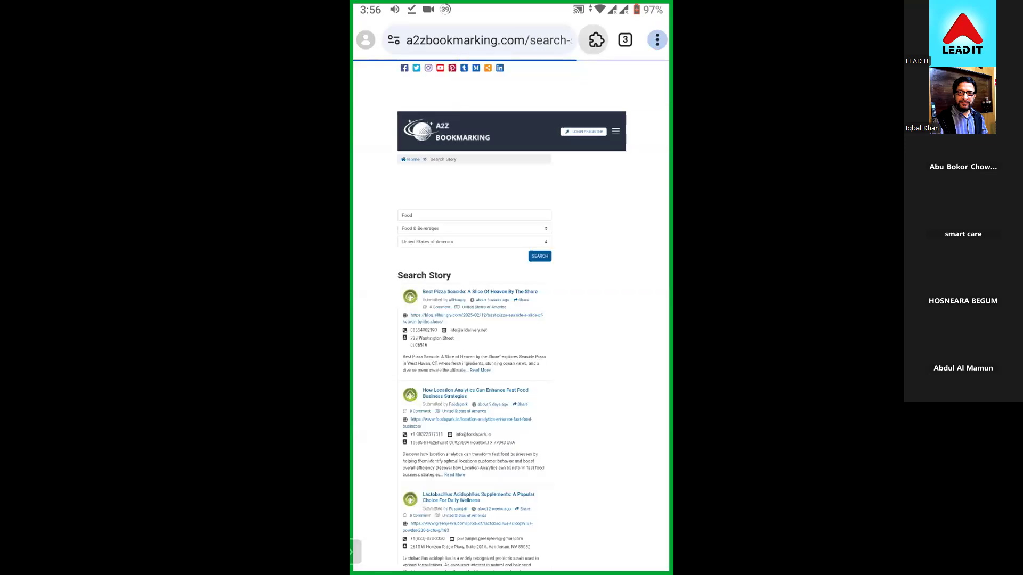
{"action": "left_click", "coordinate": [503, 224]}
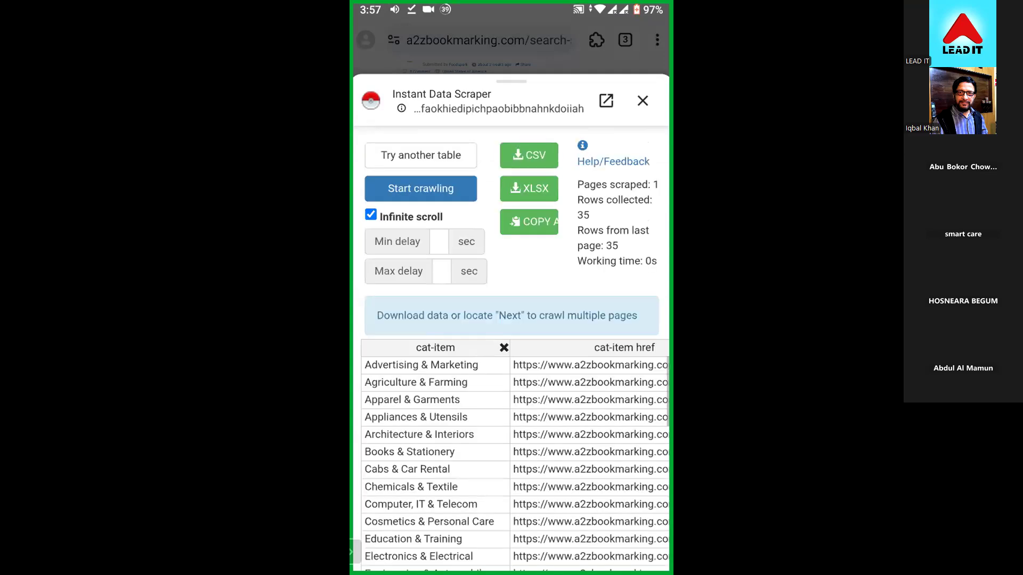
- Switch Instant Data Scraper to the story listings table, crawl it with infinite scroll and download the data as CSV
{"action": "left_click", "coordinate": [421, 155]}
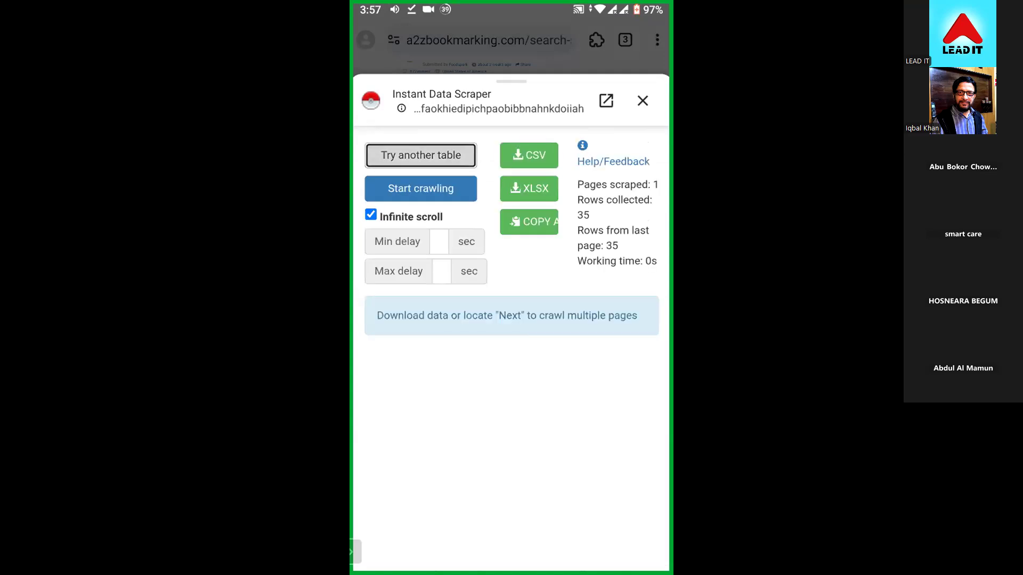
{"action": "left_click", "coordinate": [421, 155]}
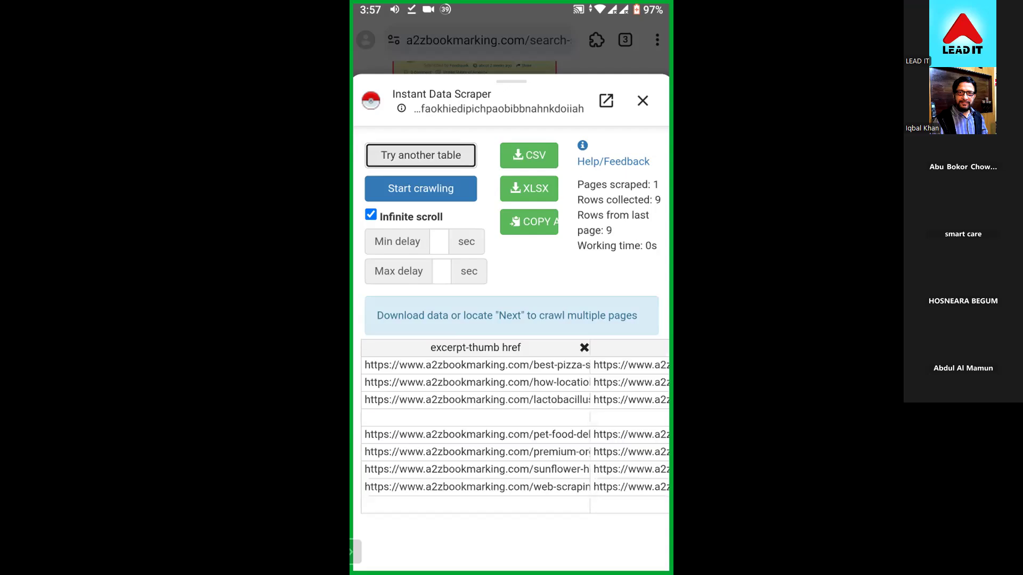
{"action": "left_click", "coordinate": [421, 189]}
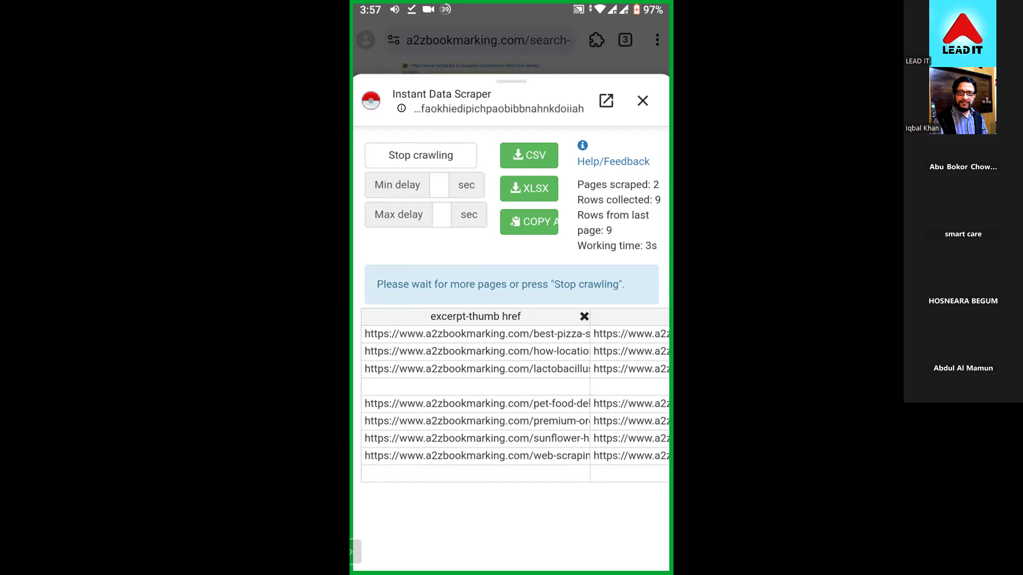
{"action": "left_click", "coordinate": [529, 155]}
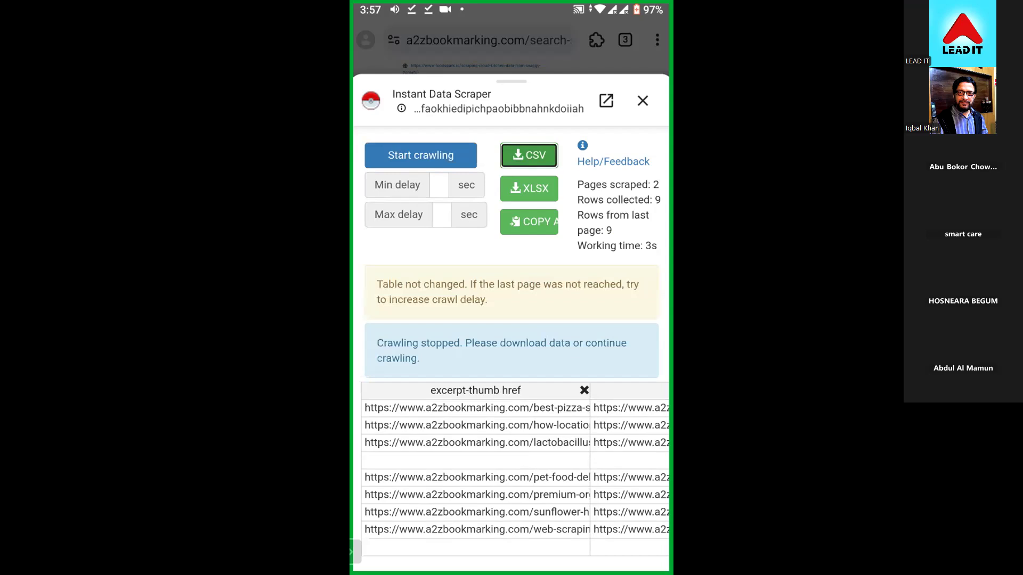
- Check the phone's notifications for the CSV download and close Instant Data Scraper
{"action": "left_click_drag", "start_coordinate": [511, 6], "coordinate": [512, 285]}
{"action": "left_click_drag", "start_coordinate": [512, 479], "coordinate": [512, 160]}
{"action": "left_click", "coordinate": [643, 100]}
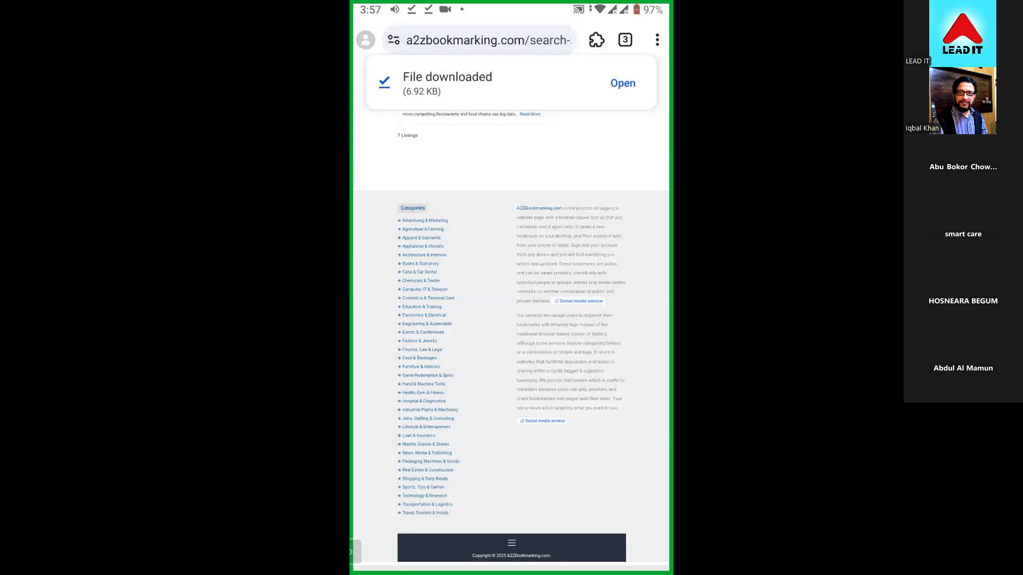
- Switch to Google Sheets in Chrome on the phone and create a blank spreadsheet
{"action": "left_click_drag", "start_coordinate": [511, 568], "coordinate": [511, 384]}
{"action": "left_click_drag", "start_coordinate": [436, 240], "coordinate": [607, 239]}
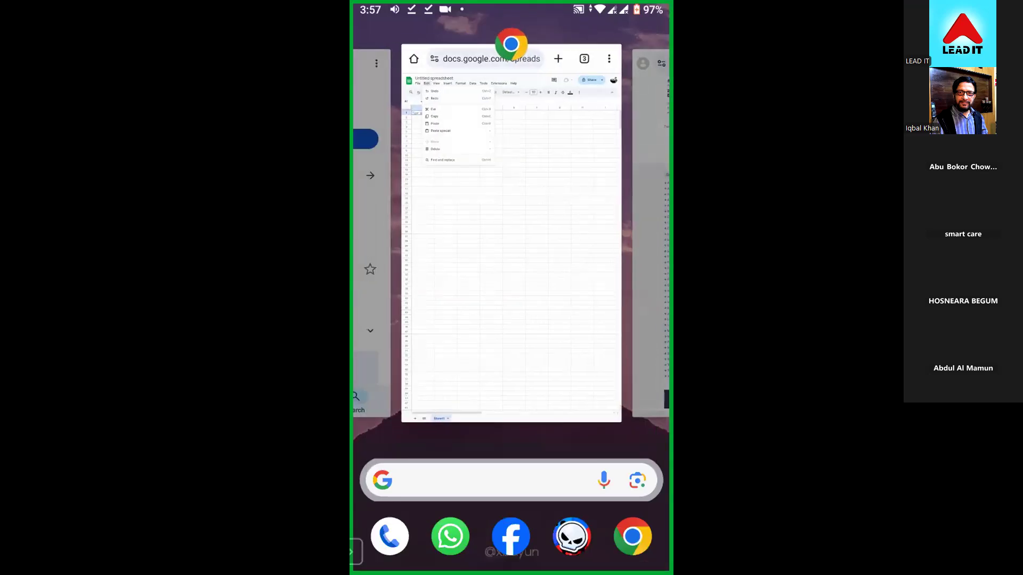
{"action": "left_click", "coordinate": [512, 240]}
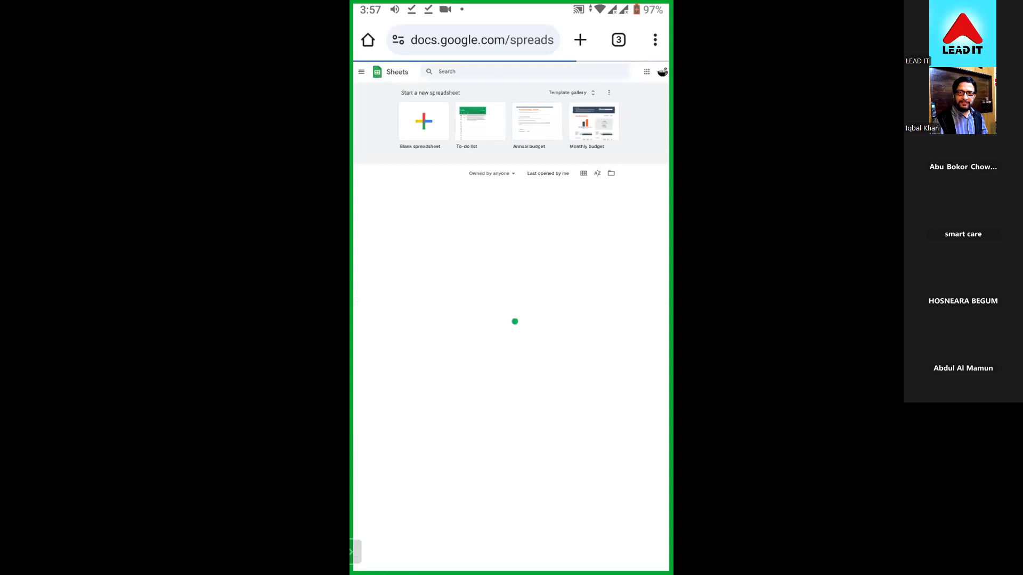
{"action": "left_click", "coordinate": [423, 122]}
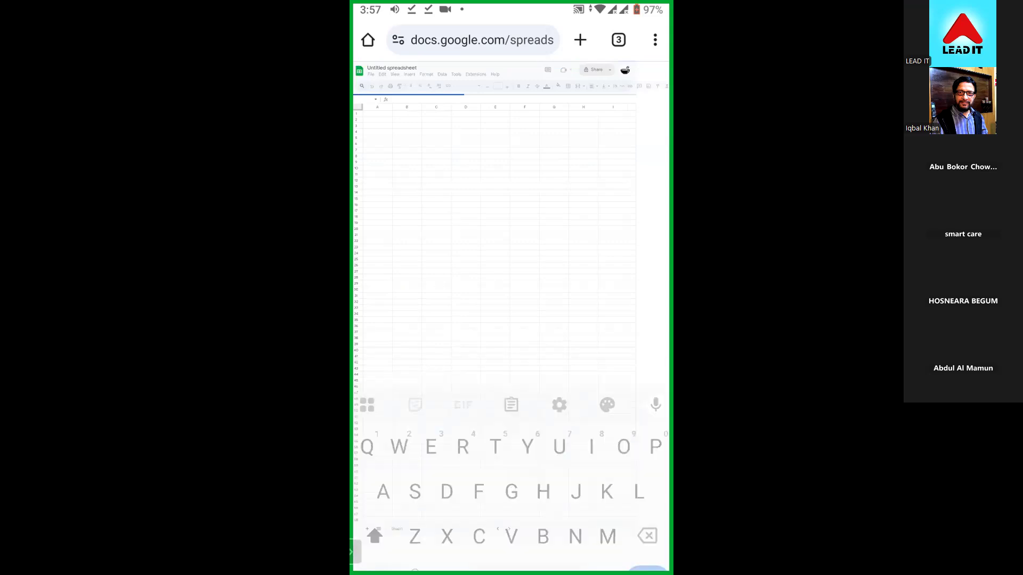
- Try to import the a2zbookmarking CSV into the blank spreadsheet, uploading it from the phone's Downloads folder
{"action": "left_click", "coordinate": [374, 76]}
{"action": "left_click", "coordinate": [388, 109]}
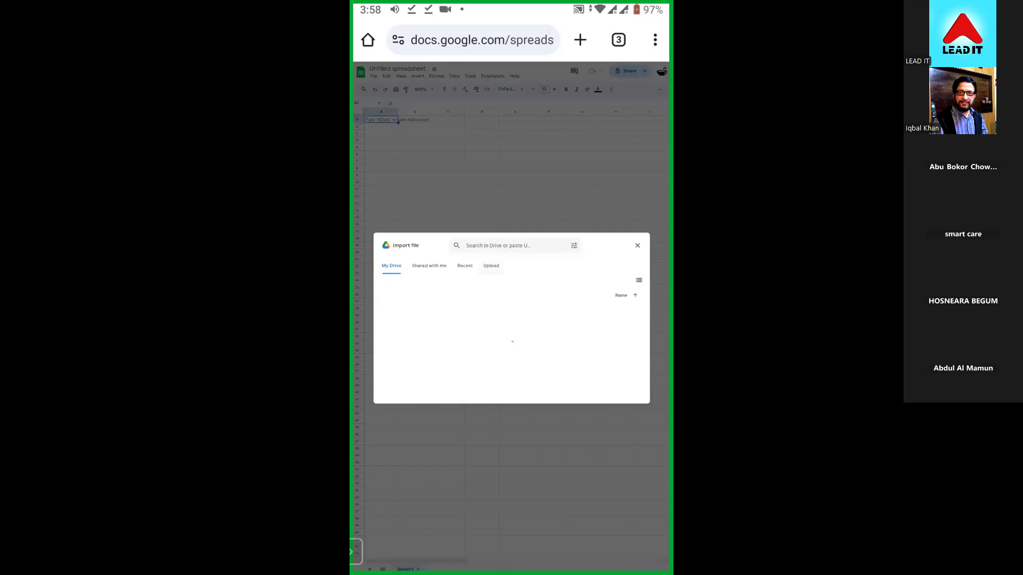
{"action": "left_click", "coordinate": [491, 266]}
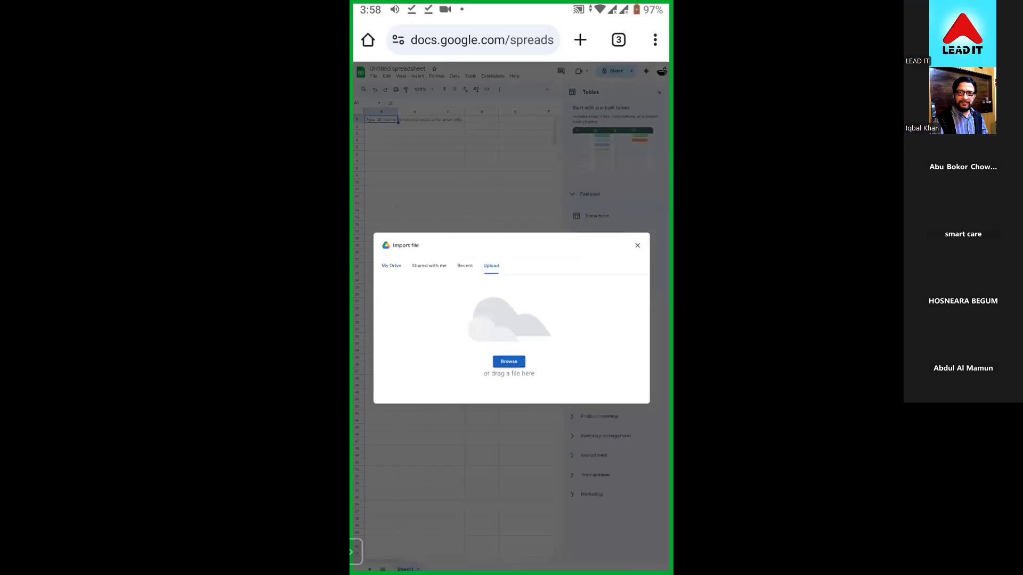
{"action": "left_click", "coordinate": [509, 362]}
{"action": "left_click", "coordinate": [391, 458]}
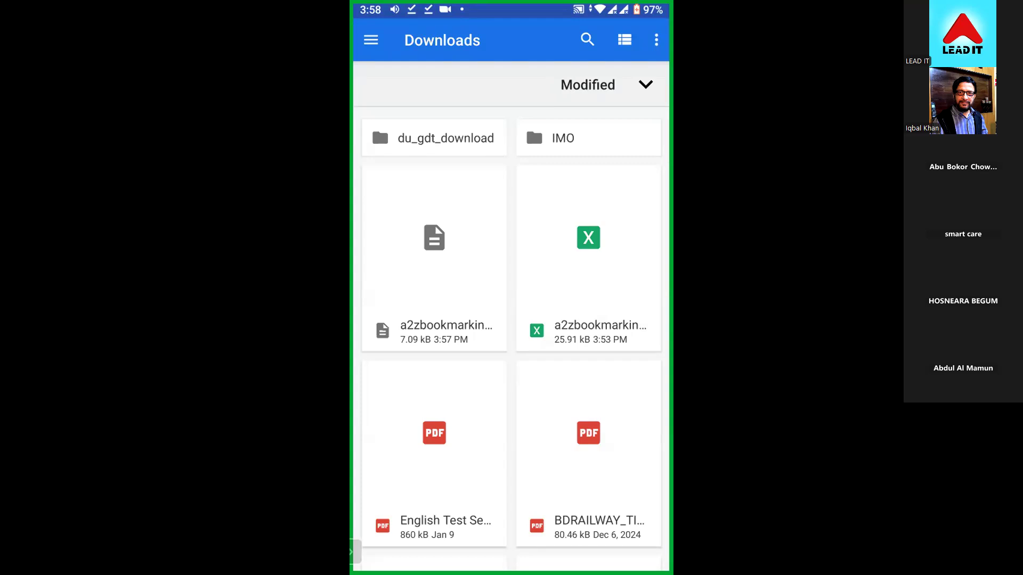
{"action": "left_click", "coordinate": [434, 238]}
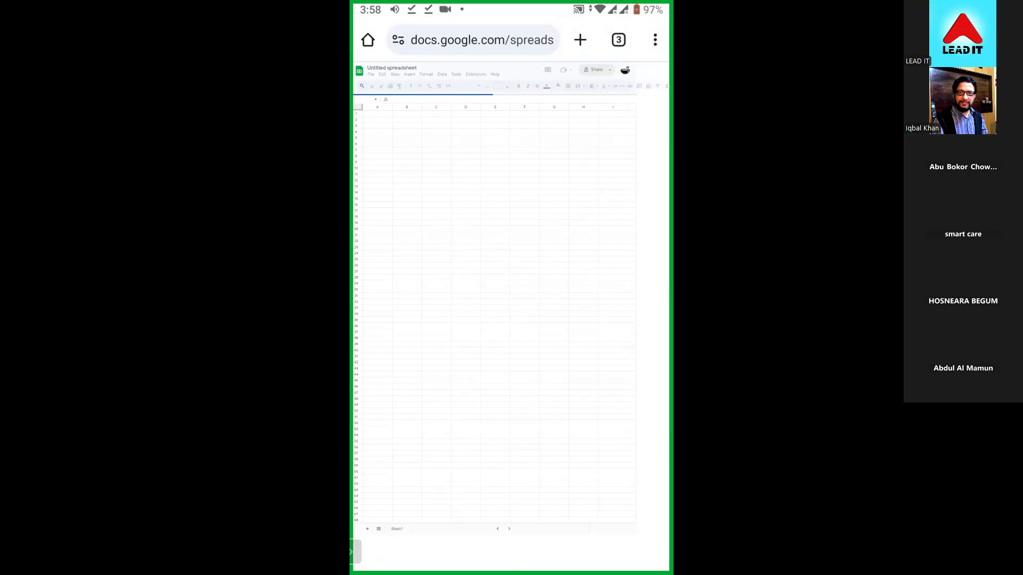
- Try a second time to import into the empty spreadsheet, uploading the 7.09 kB a2zbookmarking file from Downloads
{"action": "left_click", "coordinate": [373, 76]}
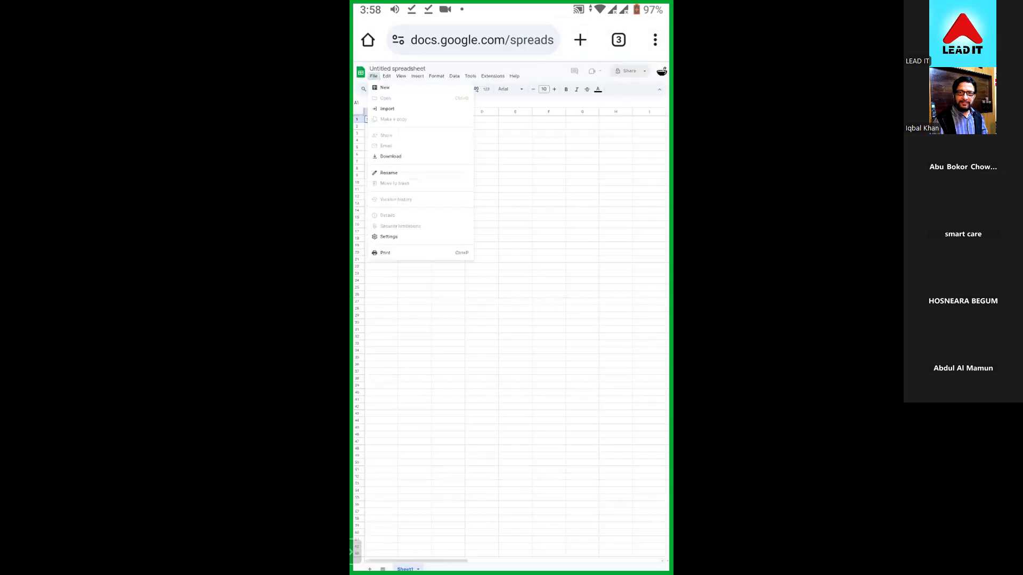
{"action": "left_click", "coordinate": [374, 76]}
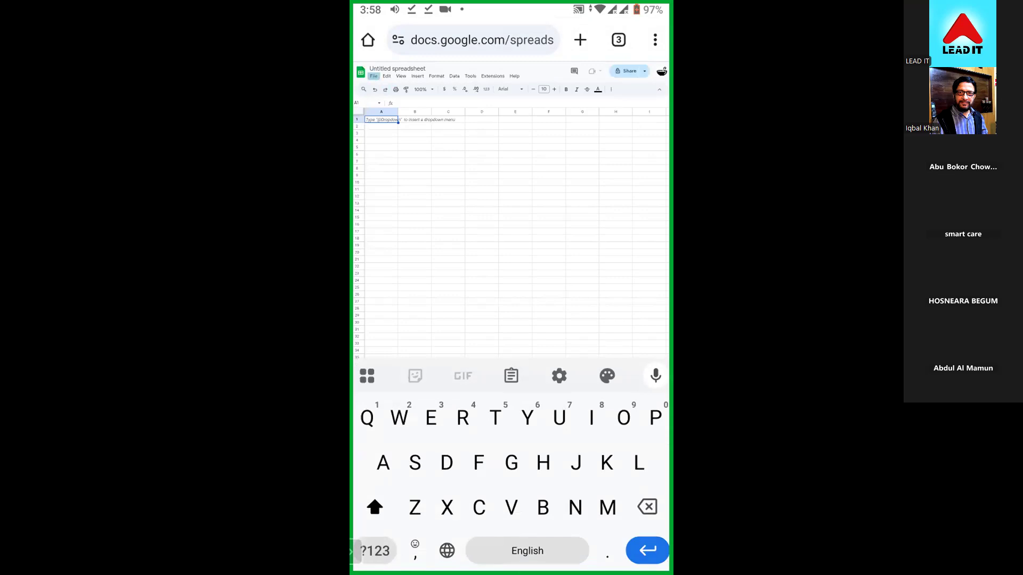
{"action": "left_click", "coordinate": [388, 109]}
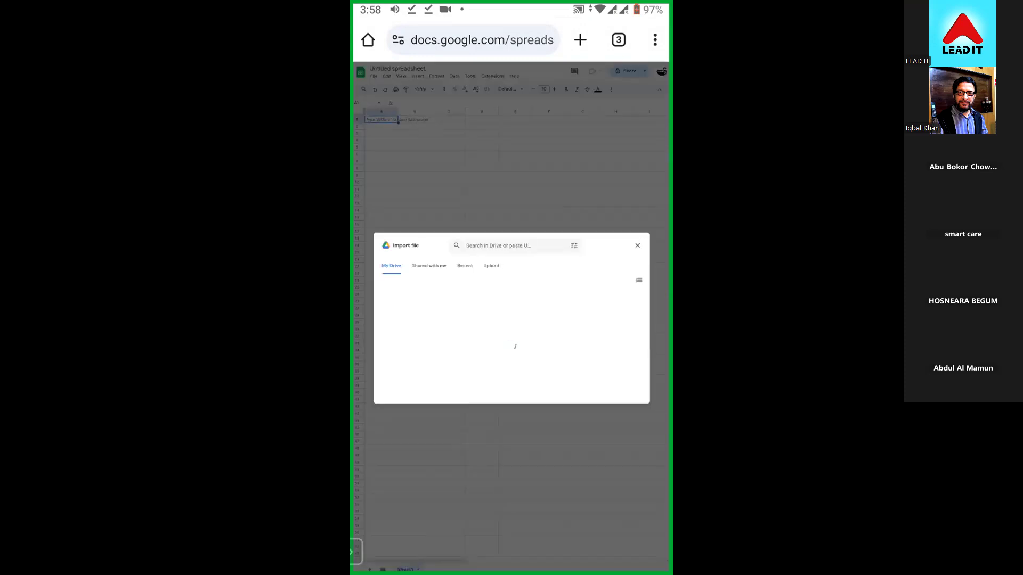
{"action": "left_click", "coordinate": [491, 266]}
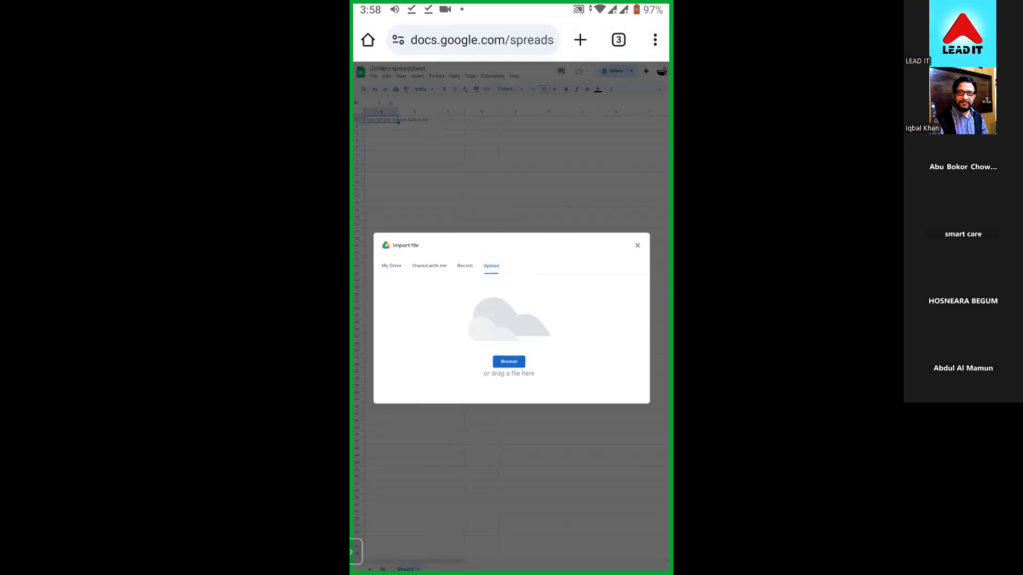
{"action": "left_click", "coordinate": [509, 362]}
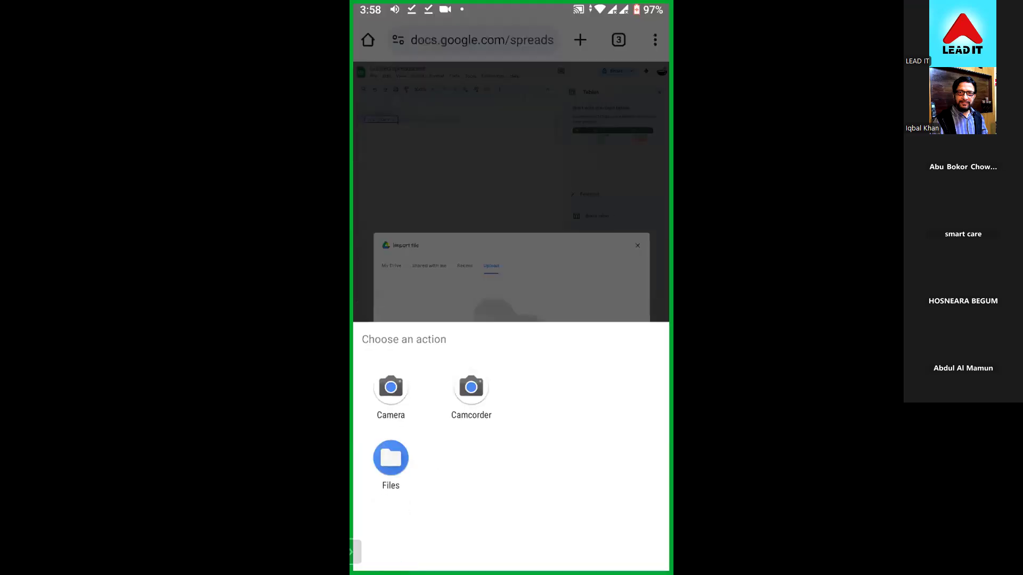
{"action": "left_click", "coordinate": [391, 457]}
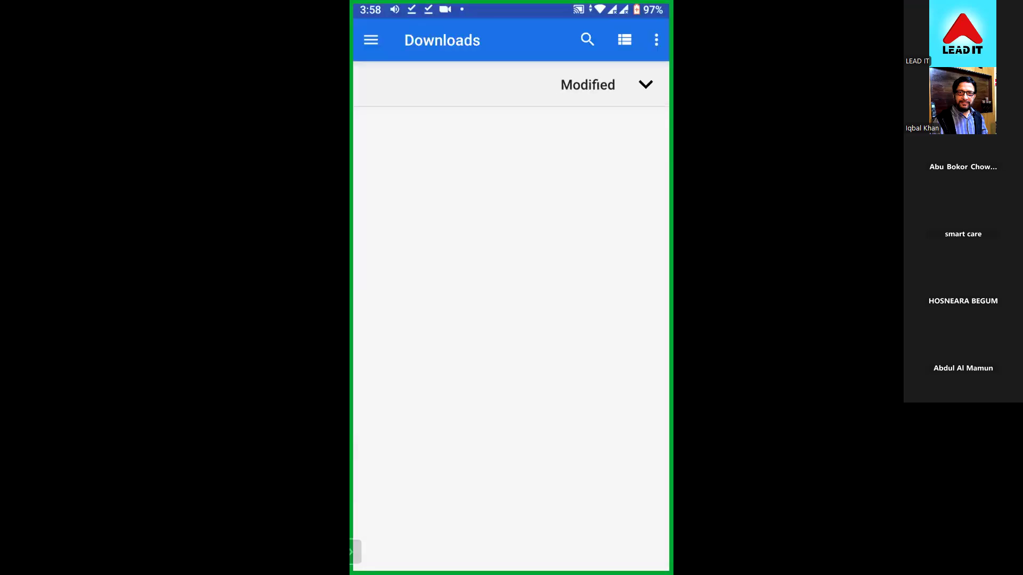
{"action": "left_click", "coordinate": [434, 238]}
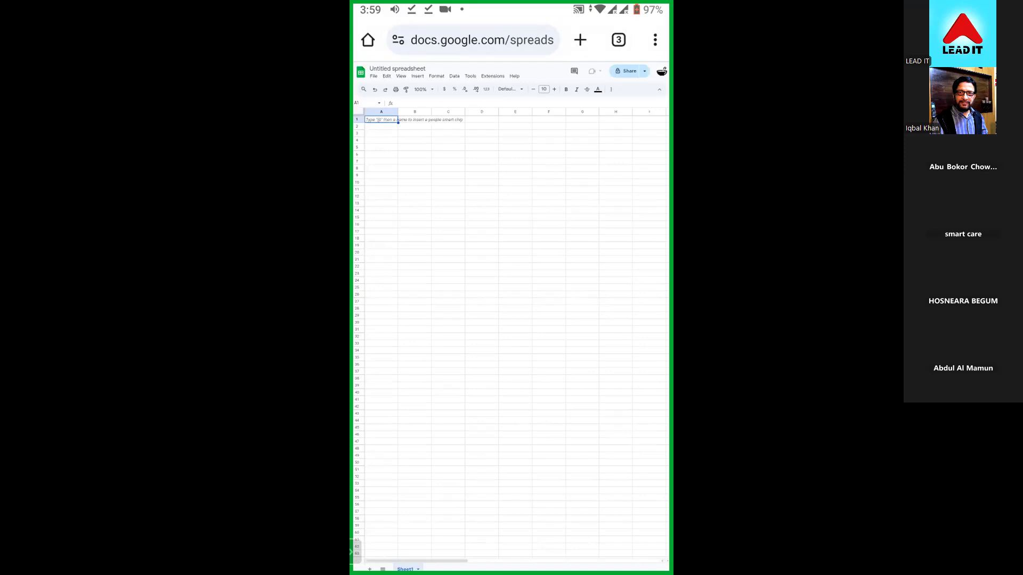
{"action": "left_click", "coordinate": [373, 75]}
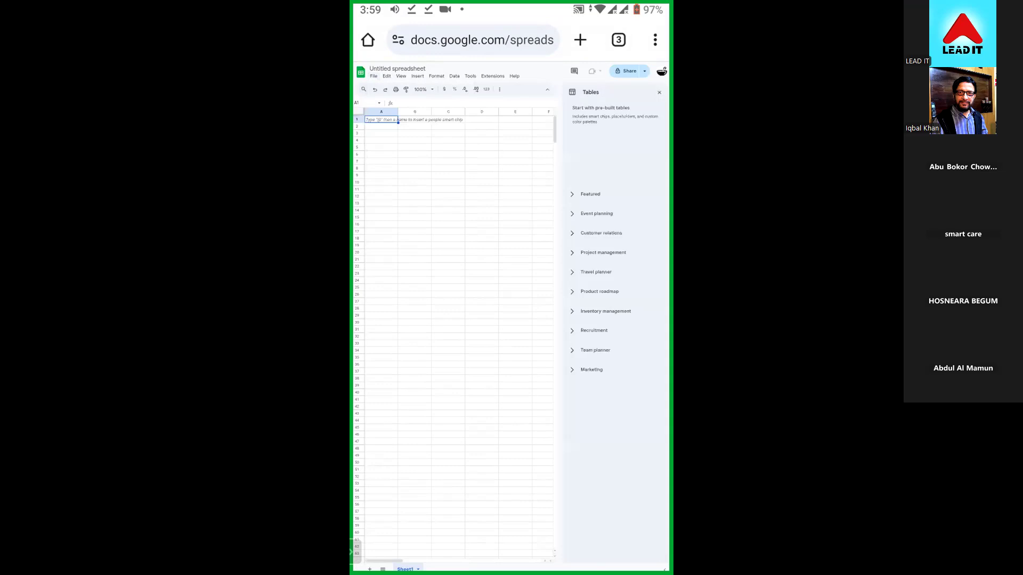
{"action": "left_click", "coordinate": [381, 110]}
{"action": "left_click", "coordinate": [374, 75]}
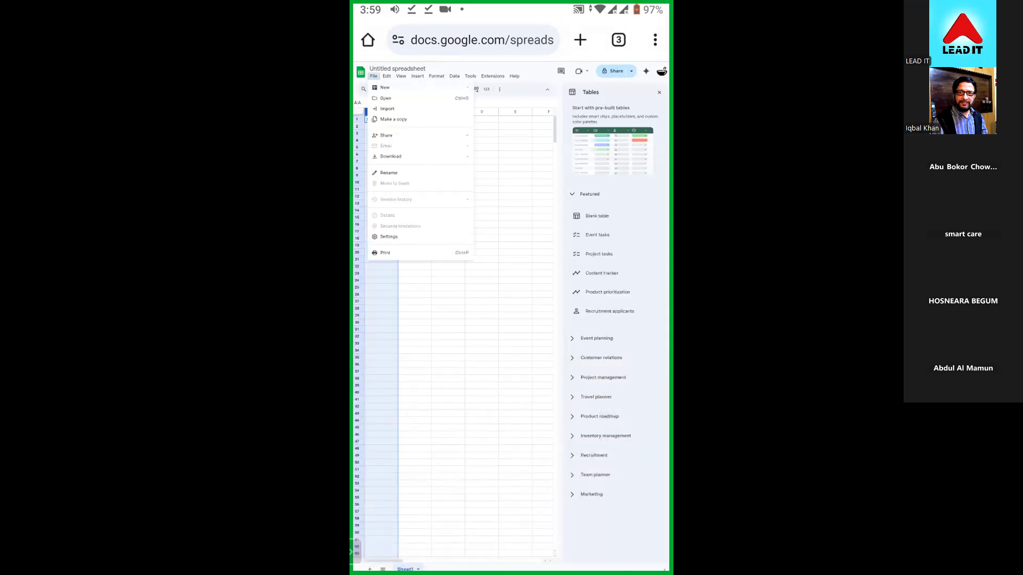
{"action": "left_click", "coordinate": [393, 119]}
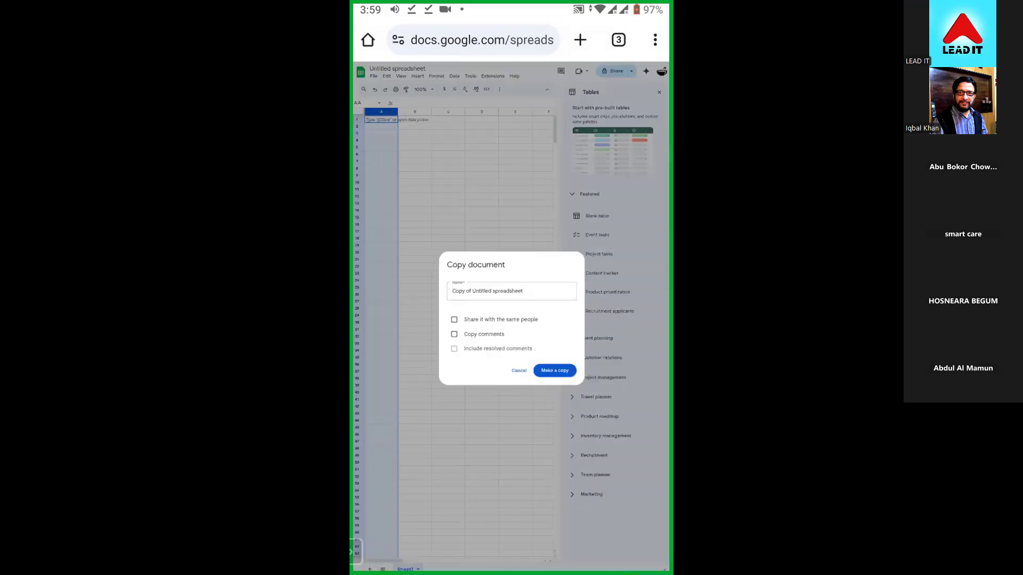
{"action": "left_click", "coordinate": [511, 375]}
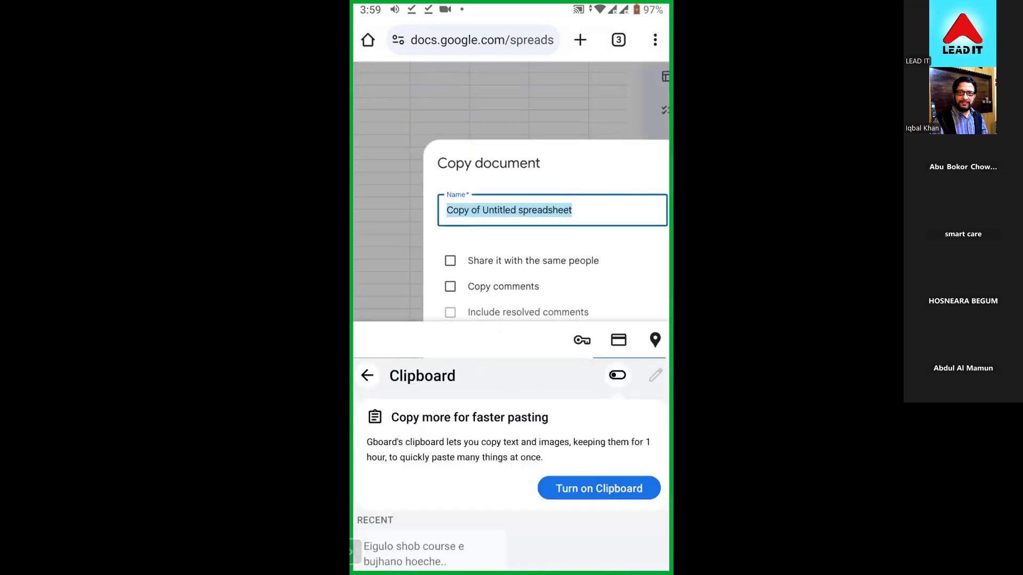
{"action": "scroll", "coordinate": [538, 240], "scroll_direction": "down", "scroll_amount": 2}
{"action": "left_click", "coordinate": [566, 267]}
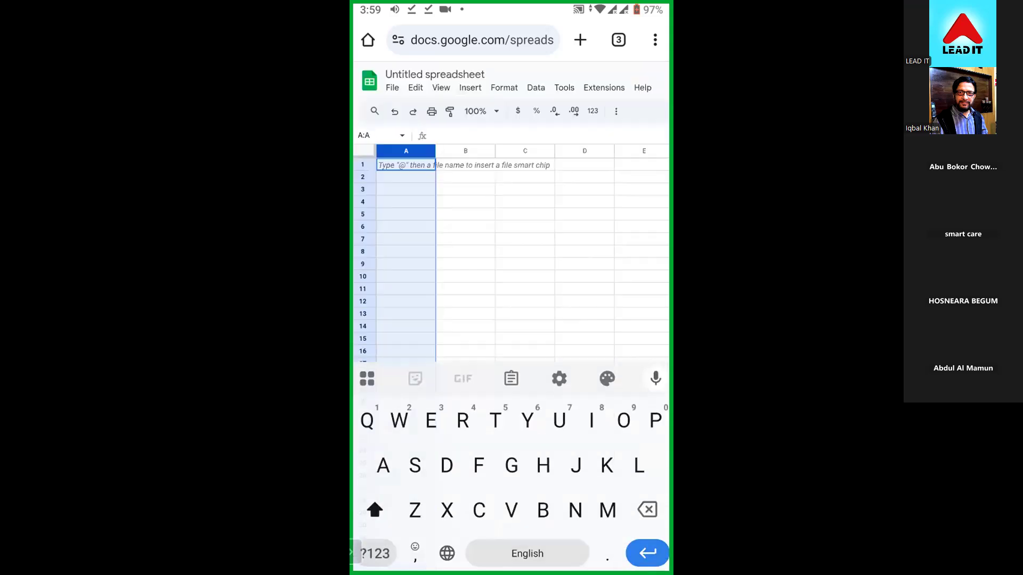
- Make another attempt to import the a2zbookmarking CSV from the phone's Downloads folder into the spreadsheet
{"action": "left_click", "coordinate": [392, 88]}
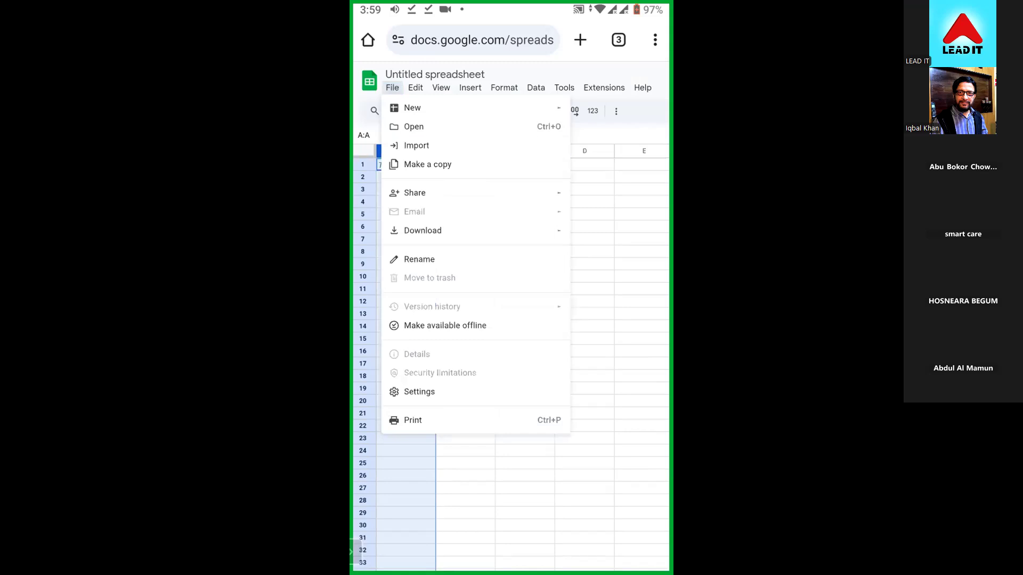
{"action": "left_click", "coordinate": [416, 146]}
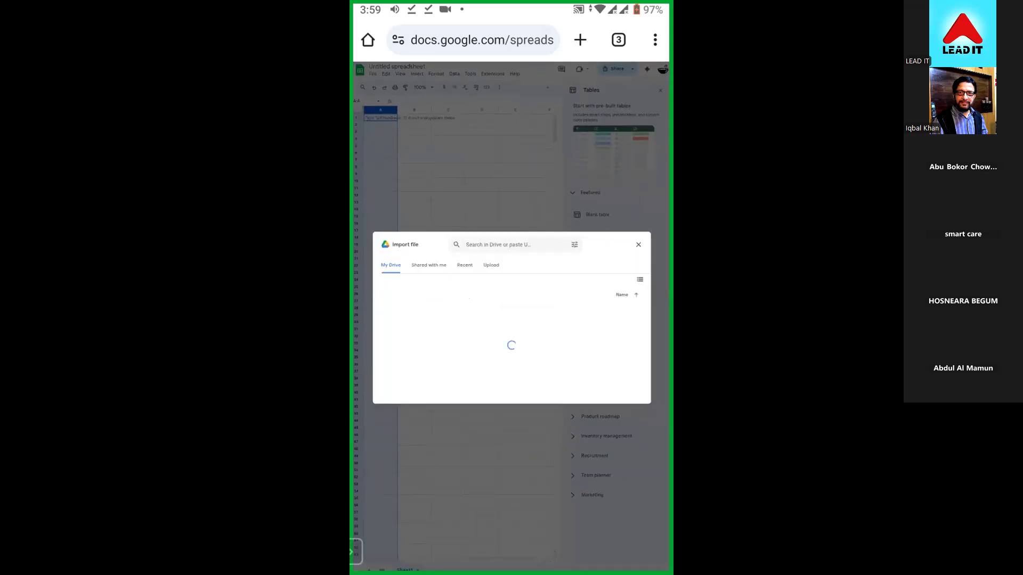
{"action": "left_click", "coordinate": [491, 264]}
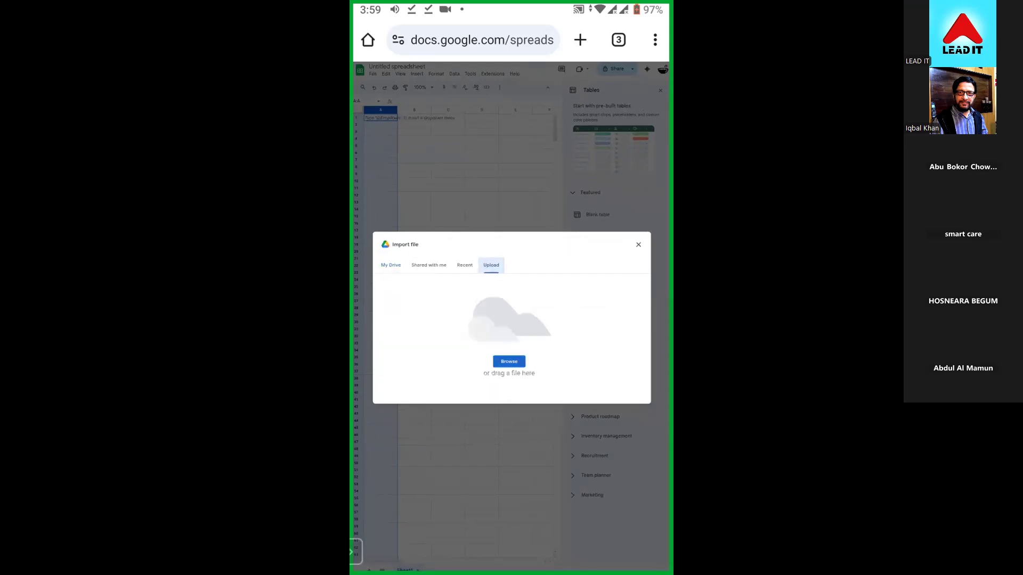
{"action": "left_click", "coordinate": [509, 362]}
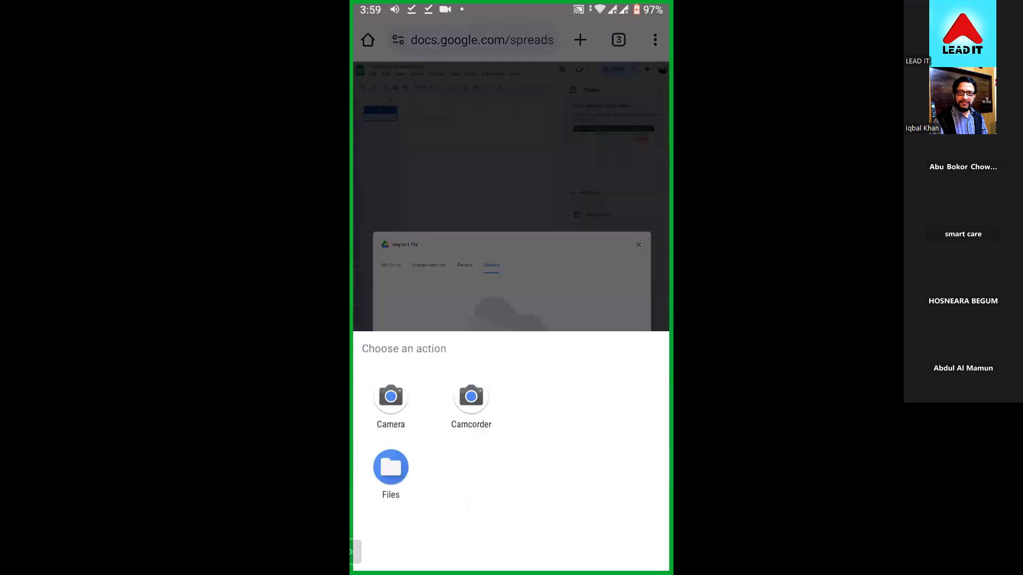
{"action": "left_click", "coordinate": [390, 458]}
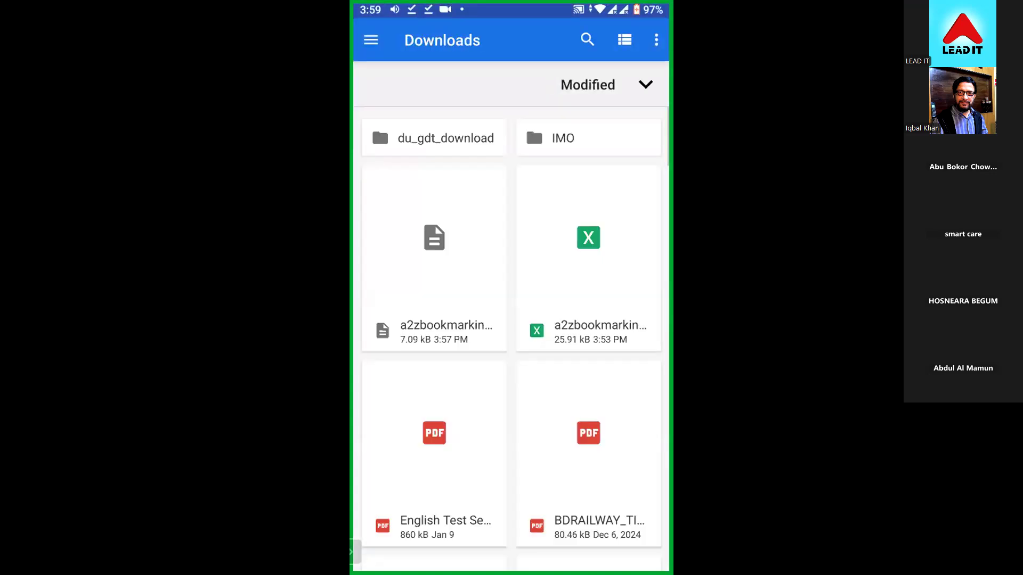
{"action": "left_click", "coordinate": [434, 259]}
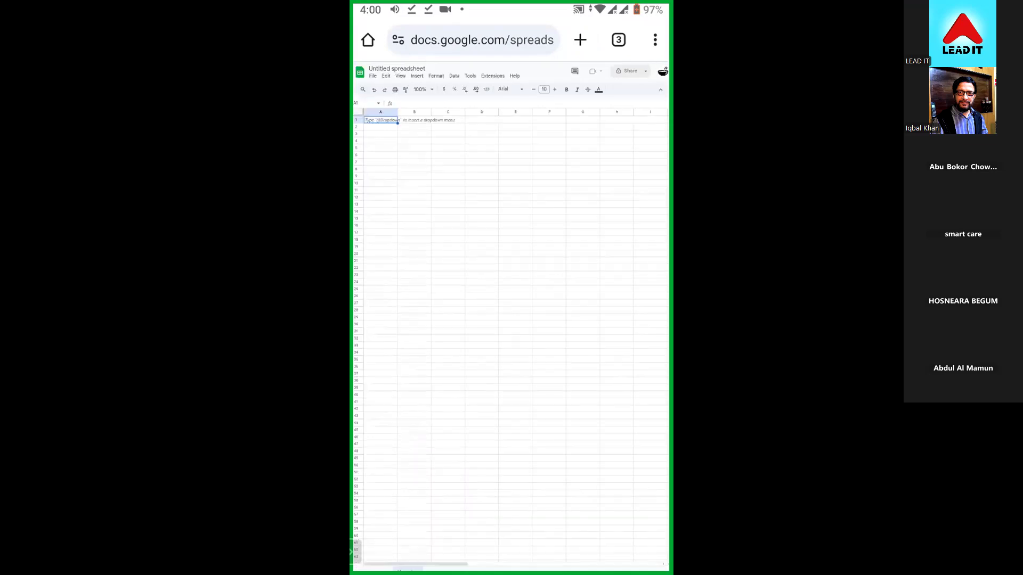
- Switch browser tabs and check the phone's notifications for the a2zbookmarking CSV and XLSX downloads
{"action": "left_click", "coordinate": [619, 40]}
{"action": "left_click", "coordinate": [433, 416]}
{"action": "left_click_drag", "start_coordinate": [512, 8], "coordinate": [532, 349]}
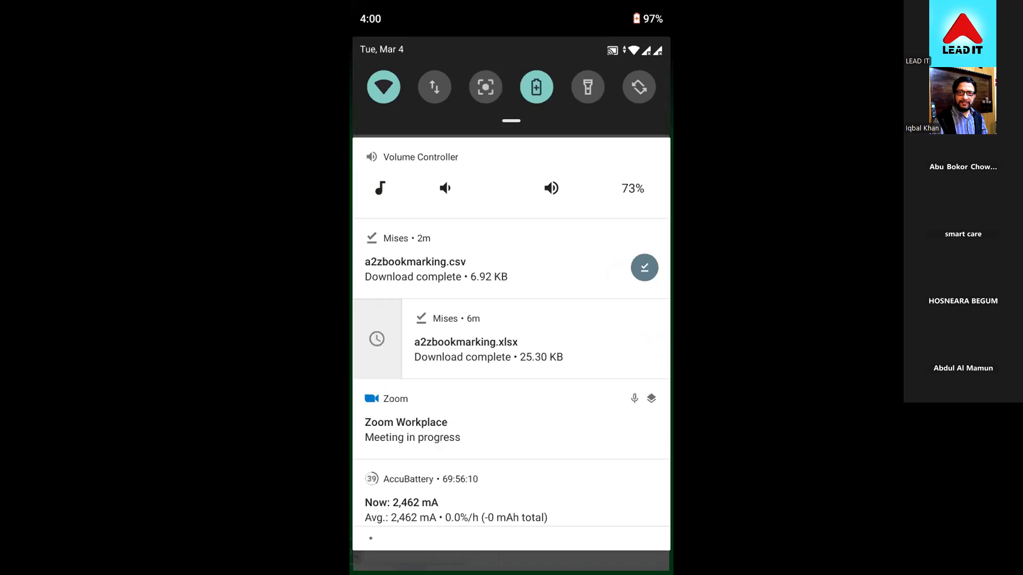
{"action": "scroll", "coordinate": [512, 346], "scroll_direction": "down", "scroll_amount": 2}
{"action": "left_click_drag", "start_coordinate": [511, 533], "coordinate": [512, 213]}
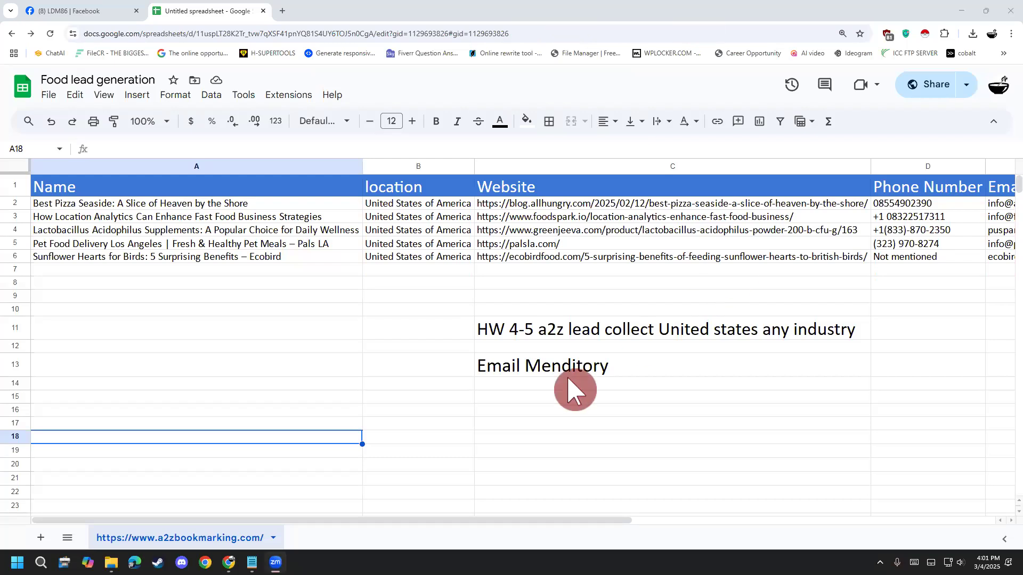
- Select the "Email Menditory" homework note in the desktop Food lead generation sheet and view the browser's installed extensions
{"action": "left_click", "coordinate": [614, 372]}
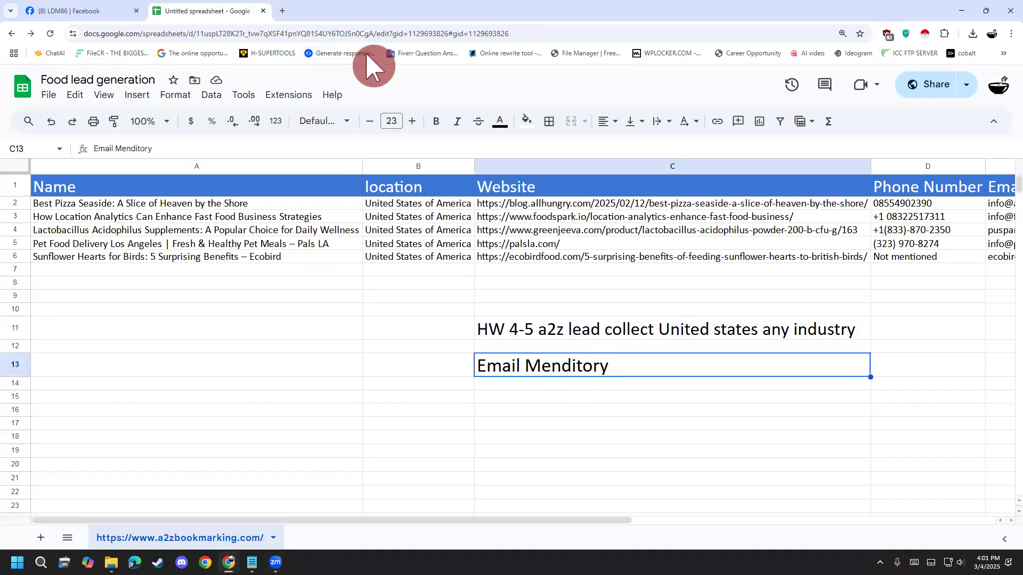
{"action": "mouse_move", "coordinate": [566, 6]}
{"action": "left_mouse_down"}
{"action": "mouse_move", "coordinate": [568, 23]}
{"action": "mouse_move", "coordinate": [572, 2]}
{"action": "left_mouse_up"}
{"action": "left_click", "coordinate": [485, 75]}
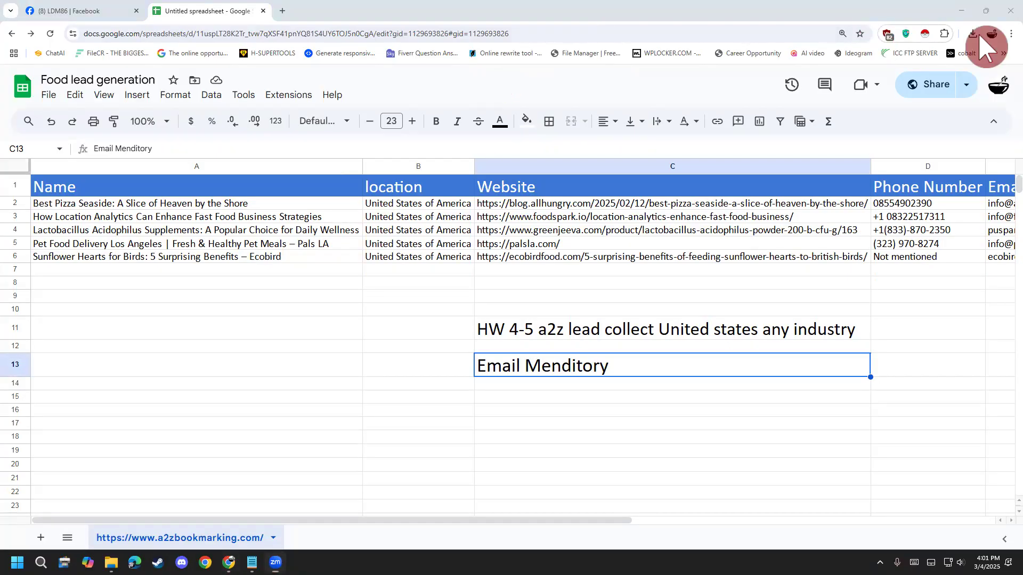
{"action": "left_click", "coordinate": [946, 33]}
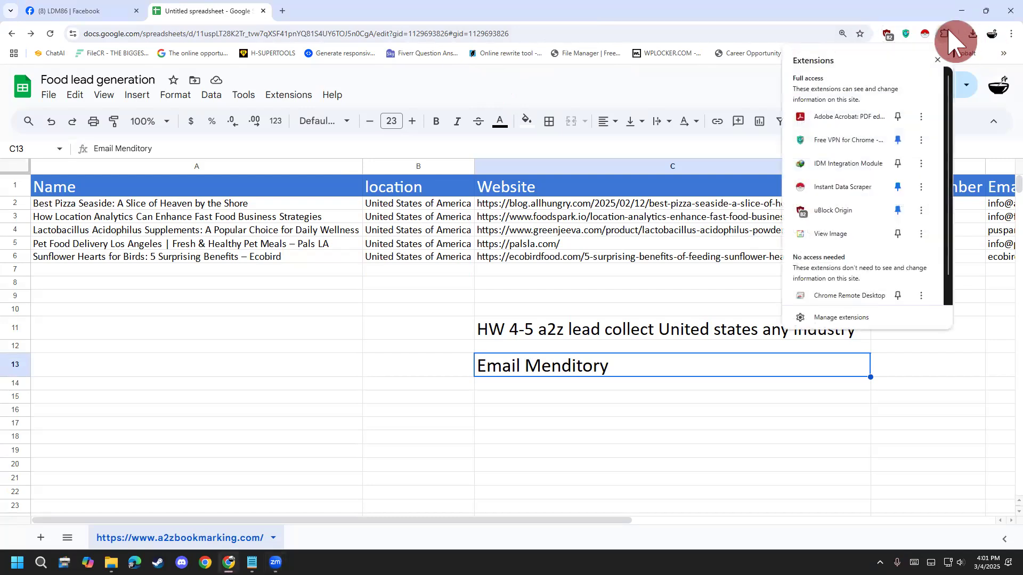
- Search for "google" in a new browser tab and close the Facebook tab
{"action": "left_click", "coordinate": [282, 11]}
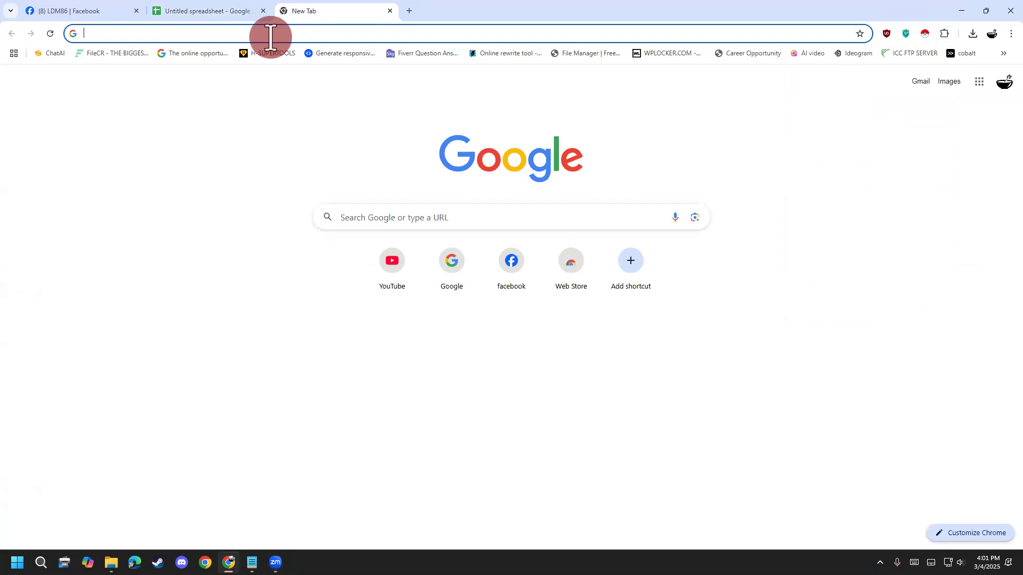
{"action": "type", "text": "g"}
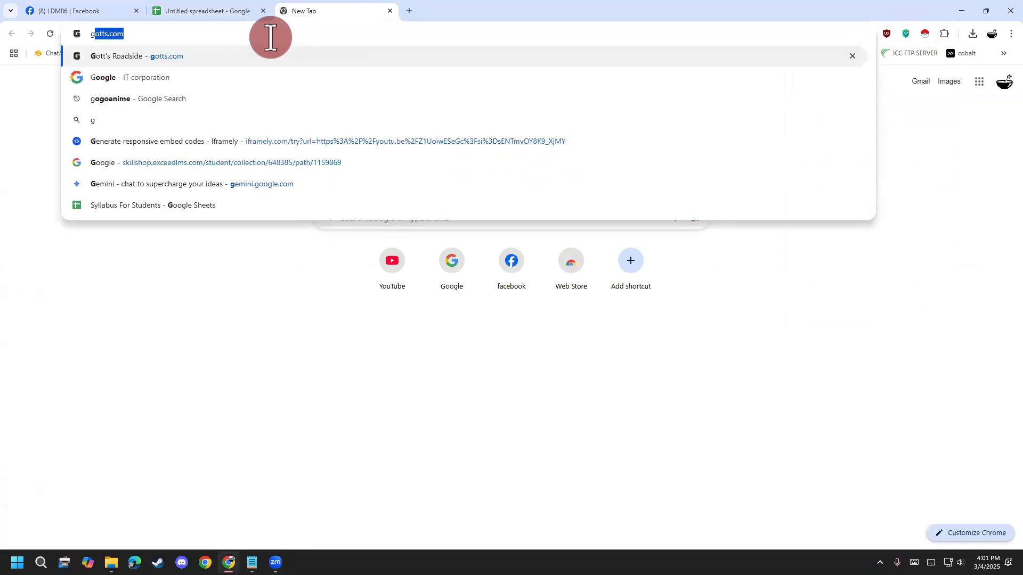
{"action": "type", "text": "oogle"}
{"action": "key", "text": "Return"}
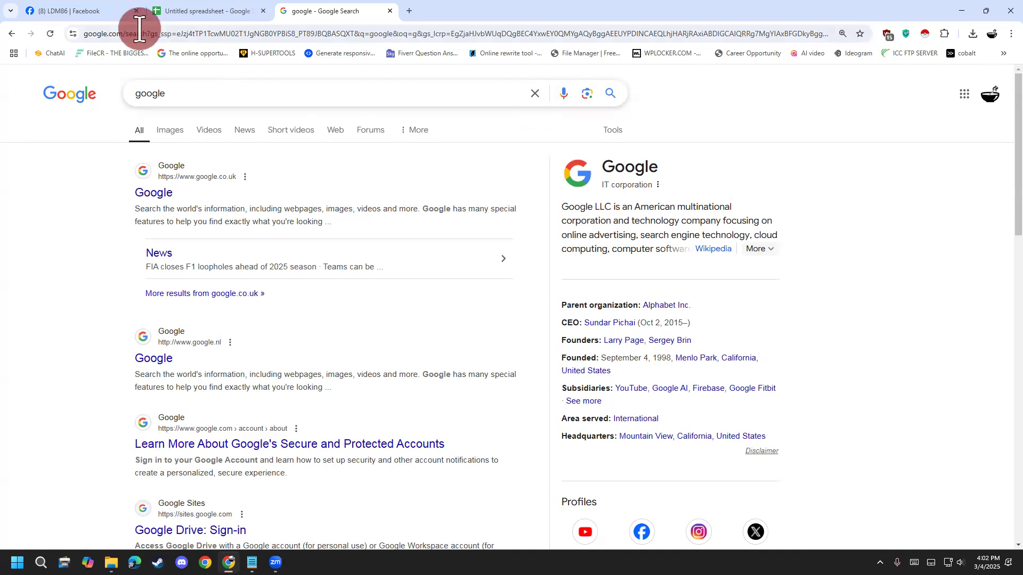
{"action": "left_click", "coordinate": [136, 11]}
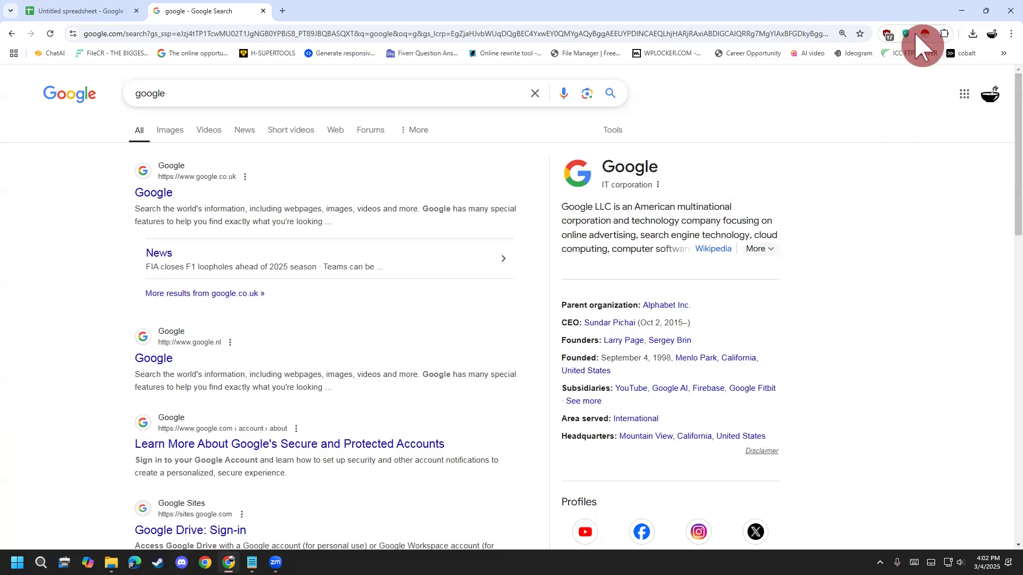
- Search Google for w3schools and go to the W3Schools home page
{"action": "left_click", "coordinate": [542, 93]}
{"action": "type", "text": "w3 sc"}
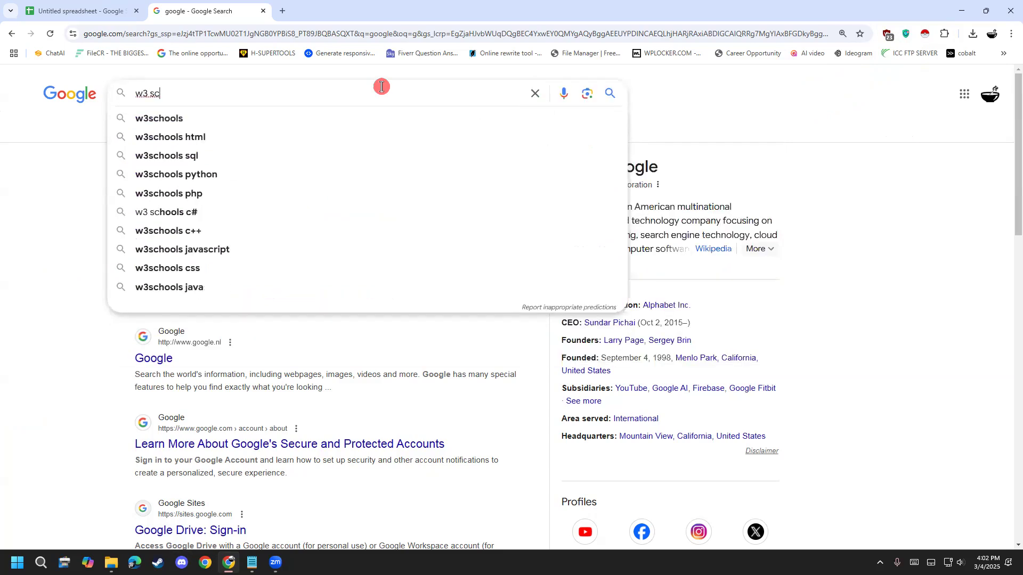
{"action": "key", "text": "Down"}
{"action": "key", "text": "Return"}
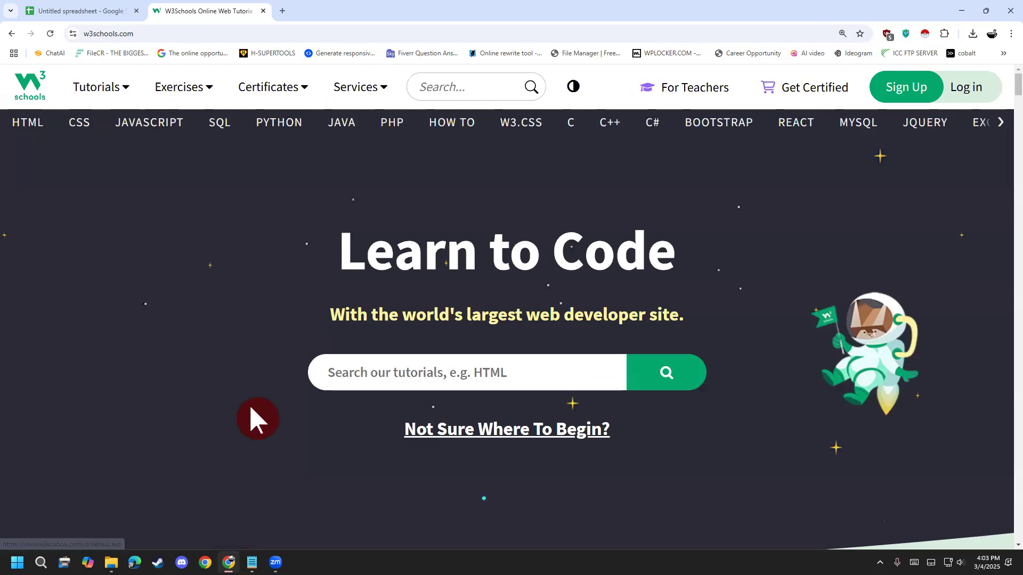
- Open the home page's HTML example in the Tryit Editor, delete all of its code and run the empty page
{"action": "scroll", "coordinate": [251, 406], "scroll_direction": "down", "scroll_amount": 5}
{"action": "scroll", "coordinate": [250, 408], "scroll_direction": "down", "scroll_amount": 6}
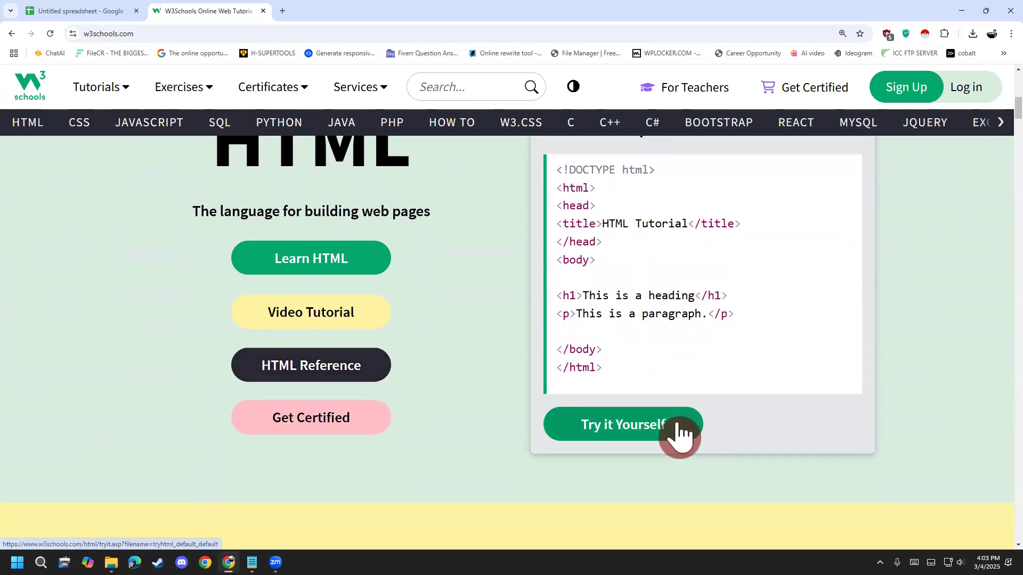
{"action": "left_click", "coordinate": [678, 428]}
{"action": "left_click_drag", "start_coordinate": [178, 315], "coordinate": [7, 103]}
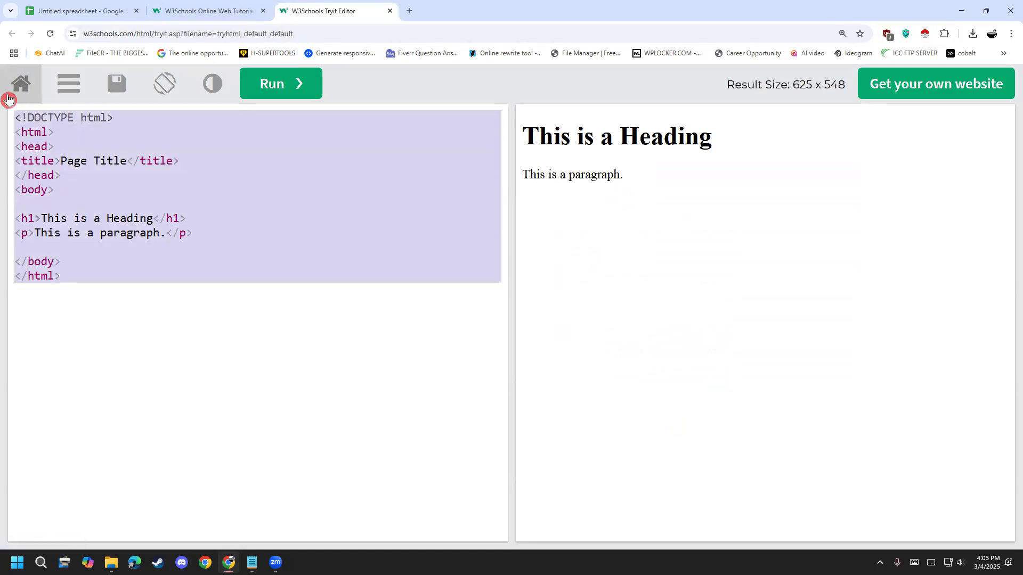
{"action": "key", "text": "BackSpace"}
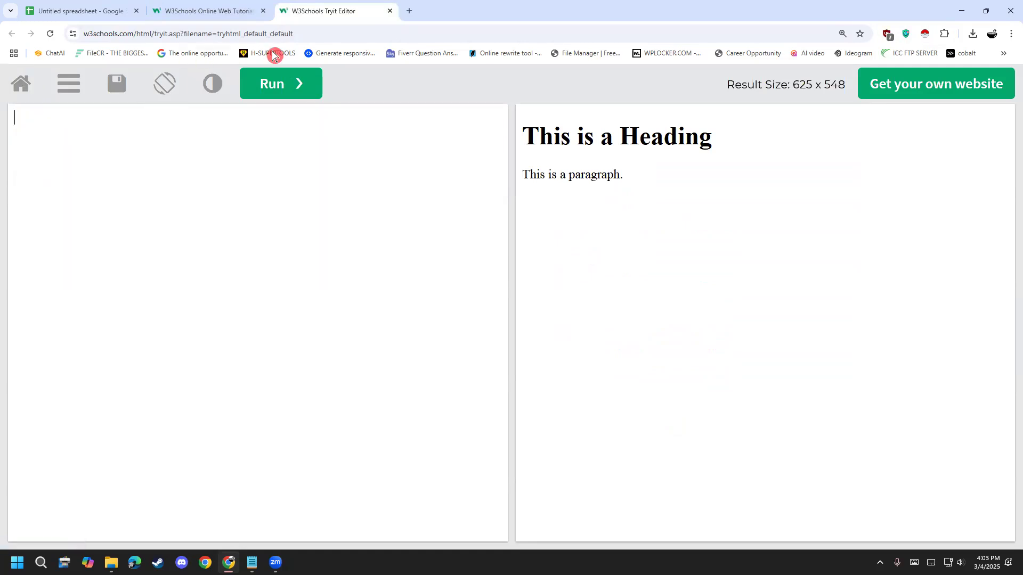
{"action": "left_click", "coordinate": [296, 91]}
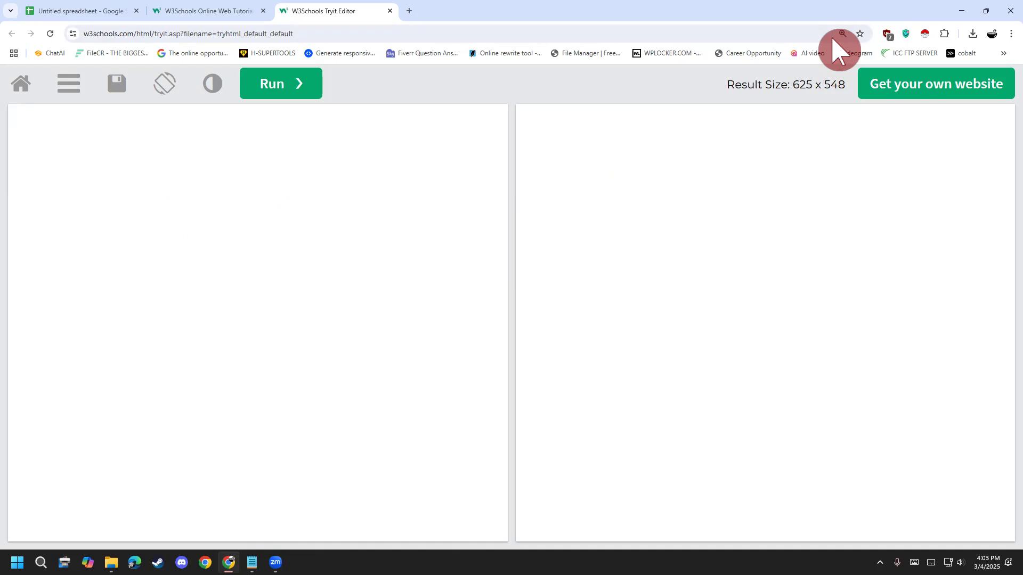
- Switch to Notepad and replace the note's text with "Hyper Text markup Language", followed by a blank line
{"action": "left_click", "coordinate": [252, 562]}
{"action": "key", "text": "ctrl+a"}
{"action": "key", "text": "BackSpace"}
{"action": "type", "text": "Hy"}
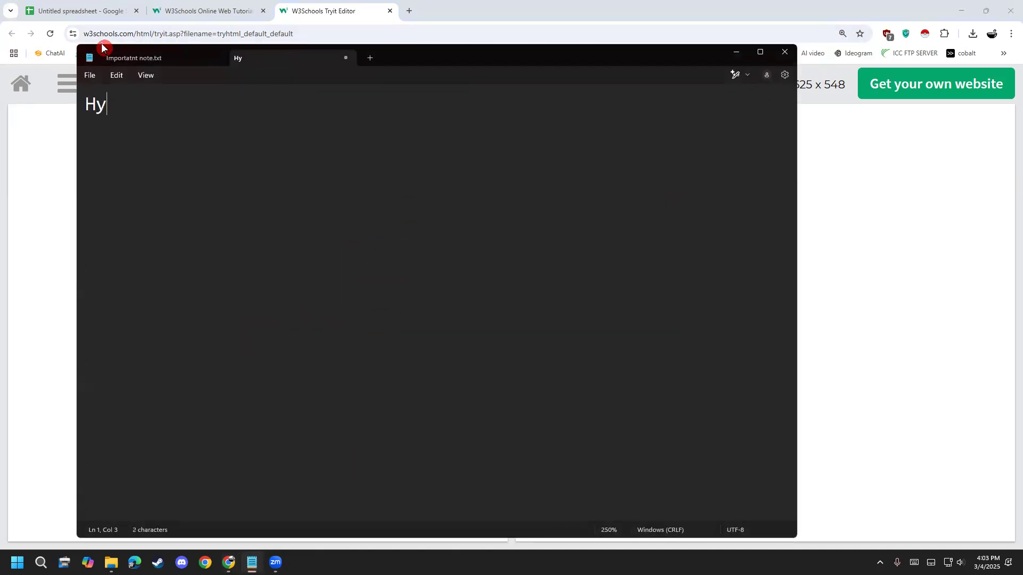
{"action": "type", "text": "per Text "}
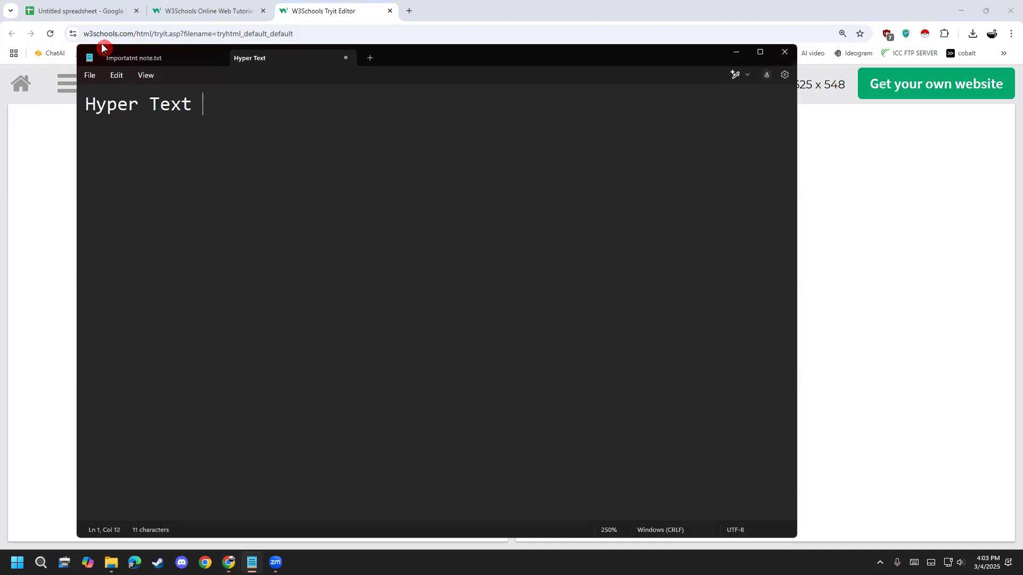
{"action": "type", "text": "markup :a"}
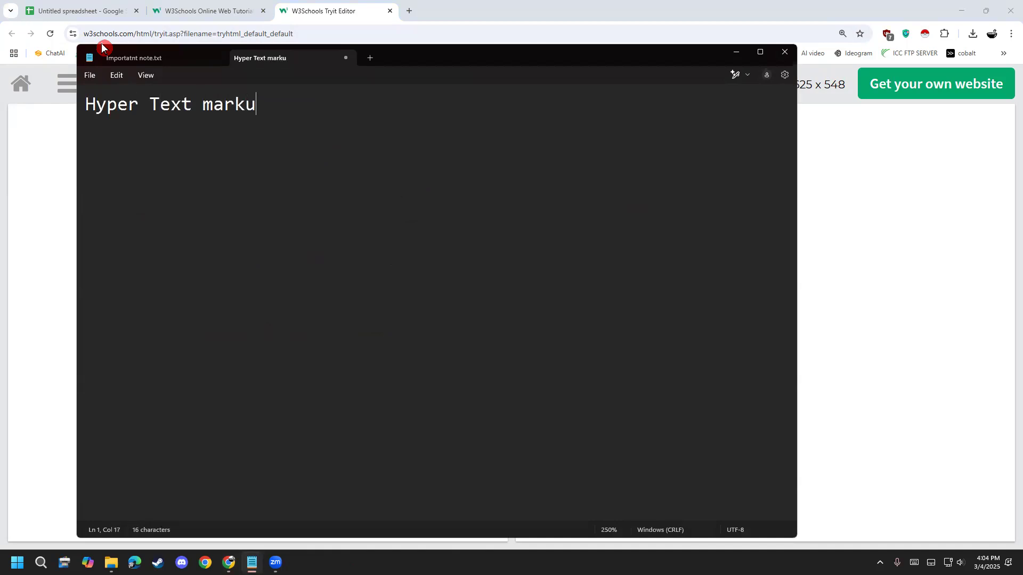
{"action": "key", "text": "BackSpace"}
{"action": "key", "text": "BackSpace"}
{"action": "type", "text": "Language"}
{"action": "key", "text": "Return"}
{"action": "key", "text": "Return"}
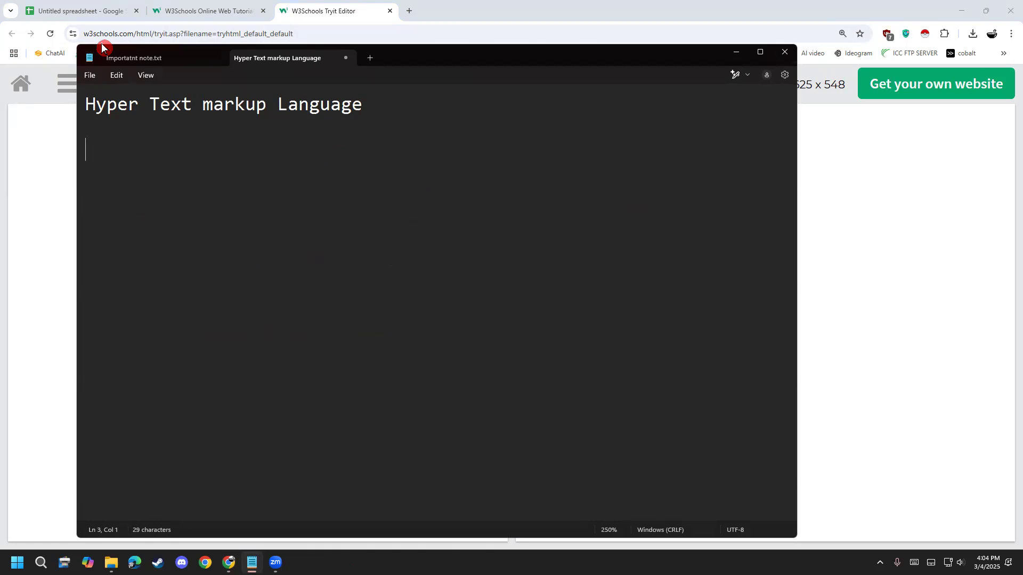
- Highlight the word "markup" in the note, move Notepad slightly down and return to the Tryit Editor in Chrome
{"action": "left_click_drag", "start_coordinate": [278, 104], "coordinate": [203, 114]}
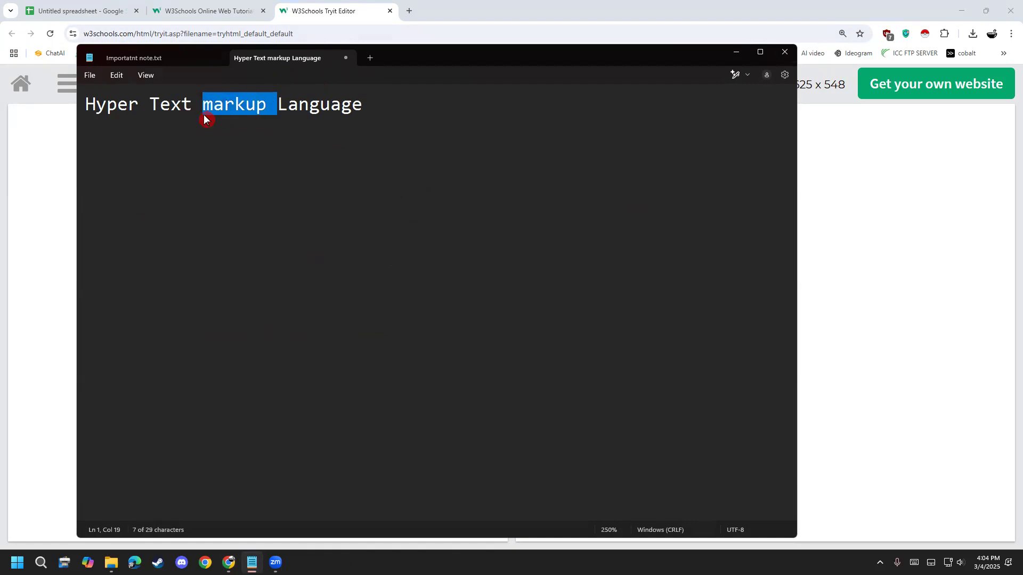
{"action": "left_click", "coordinate": [195, 165]}
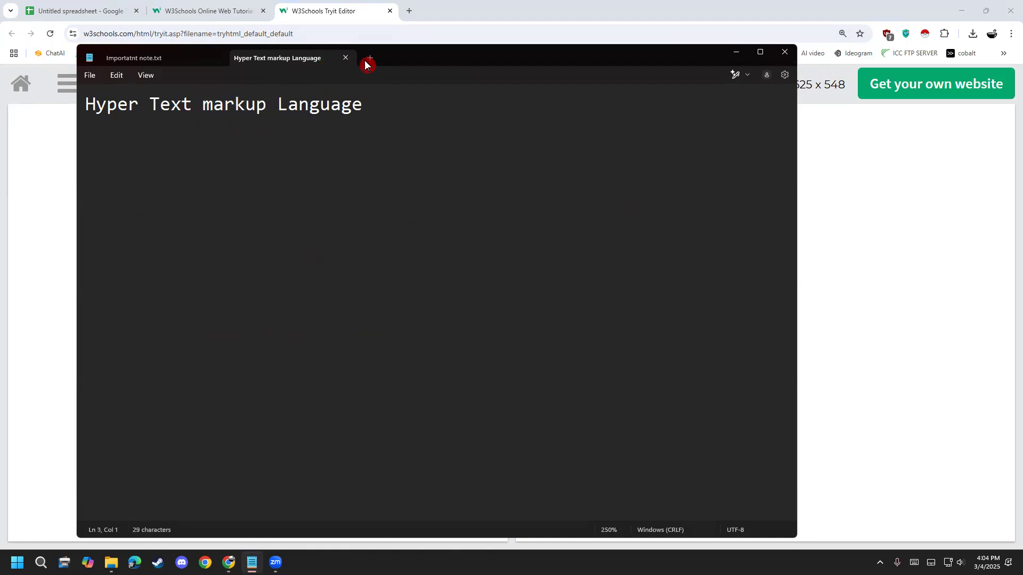
{"action": "left_click_drag", "start_coordinate": [393, 58], "coordinate": [401, 81]}
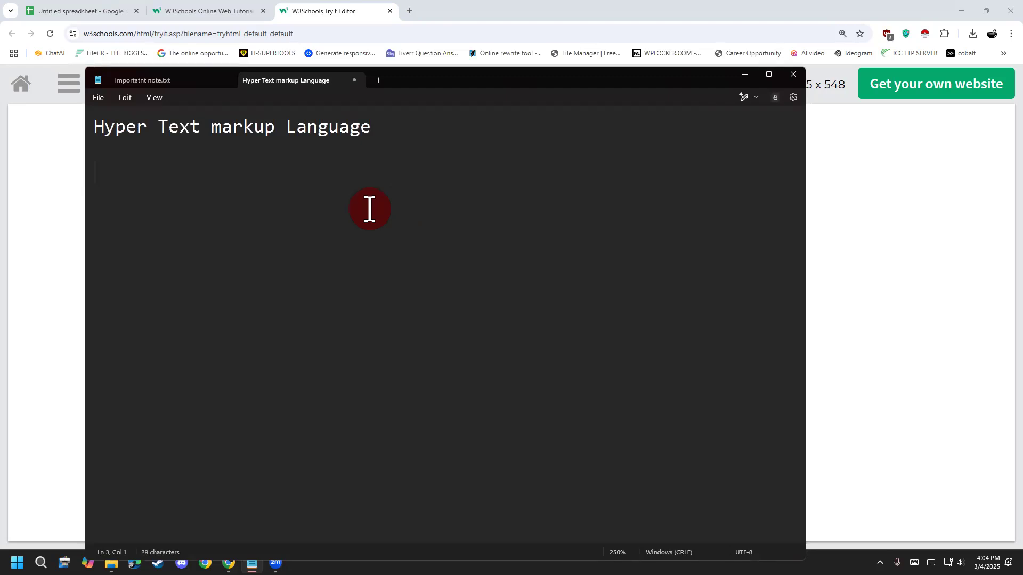
{"action": "left_click", "coordinate": [26, 189]}
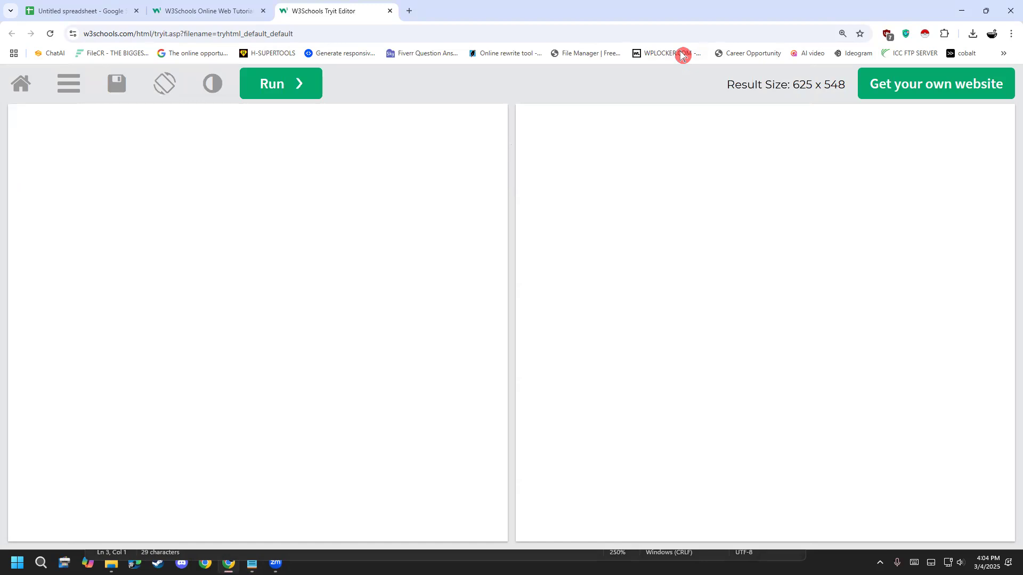
- Draw a red stick figure with a round head, body, two arms and two legs over the empty code pane
{"action": "mouse_move", "coordinate": [289, 141]}
{"action": "left_mouse_down"}
{"action": "mouse_move", "coordinate": [293, 234]}
{"action": "mouse_move", "coordinate": [276, 148]}
{"action": "left_mouse_up"}
{"action": "left_click", "coordinate": [258, 244]}
{"action": "left_click_drag", "start_coordinate": [258, 244], "coordinate": [251, 413]}
{"action": "left_click_drag", "start_coordinate": [246, 286], "coordinate": [55, 311]}
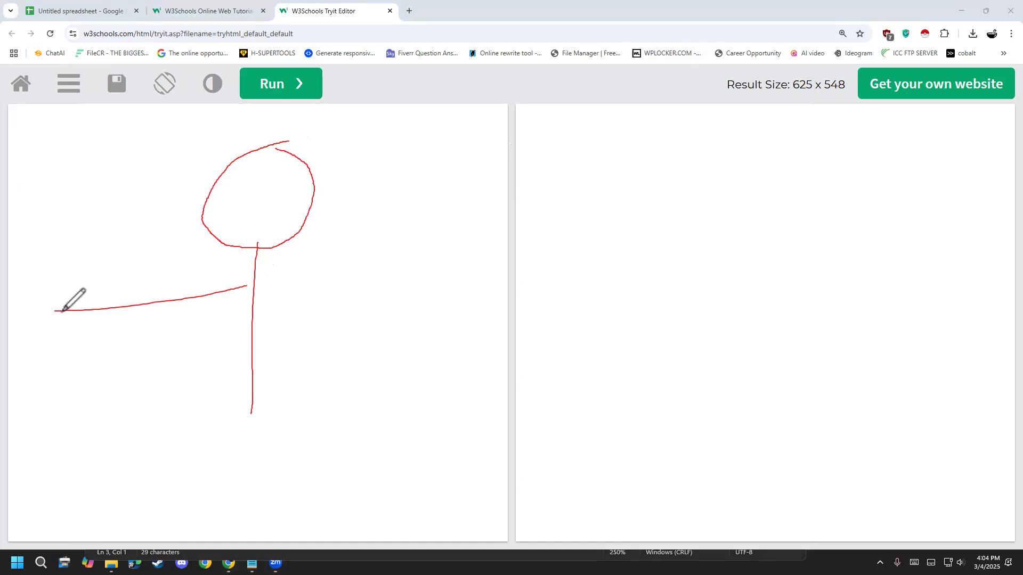
{"action": "left_click_drag", "start_coordinate": [253, 302], "coordinate": [430, 241]}
{"action": "left_click_drag", "start_coordinate": [246, 399], "coordinate": [118, 474]}
{"action": "left_click_drag", "start_coordinate": [253, 411], "coordinate": [438, 435]}
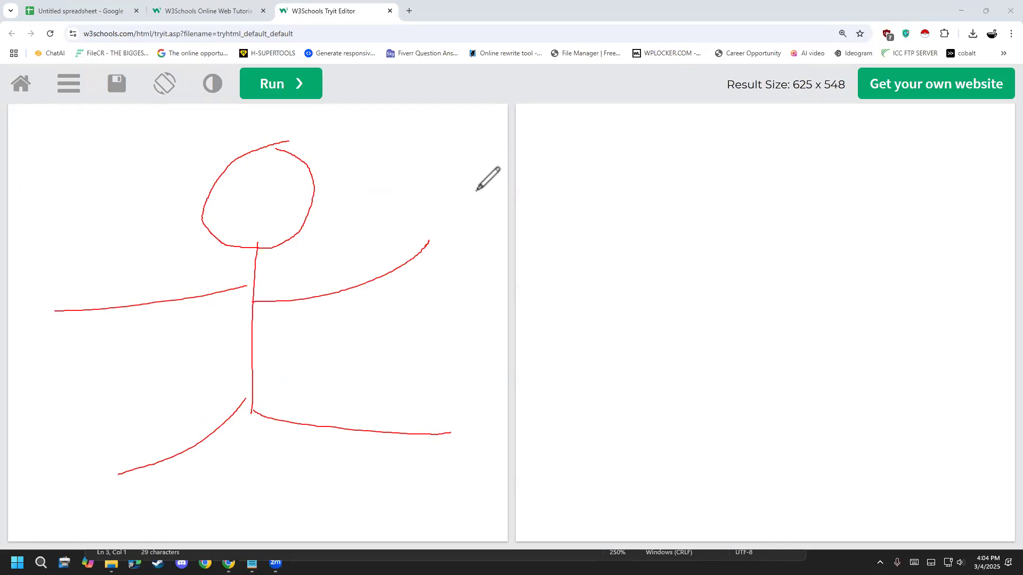
- Outline both arms and both legs of the stick figure with red lines on either side of each limb
{"action": "left_click_drag", "start_coordinate": [52, 296], "coordinate": [214, 275]}
{"action": "mouse_move", "coordinate": [75, 329]}
{"action": "left_mouse_down"}
{"action": "mouse_move", "coordinate": [151, 322]}
{"action": "mouse_move", "coordinate": [217, 300]}
{"action": "left_mouse_up"}
{"action": "mouse_move", "coordinate": [279, 281]}
{"action": "left_mouse_down"}
{"action": "mouse_move", "coordinate": [464, 235]}
{"action": "mouse_move", "coordinate": [450, 235]}
{"action": "left_mouse_up"}
{"action": "left_click_drag", "start_coordinate": [298, 316], "coordinate": [444, 272]}
{"action": "left_click_drag", "start_coordinate": [226, 385], "coordinate": [94, 454]}
{"action": "left_click_drag", "start_coordinate": [244, 428], "coordinate": [123, 526]}
{"action": "left_click_drag", "start_coordinate": [263, 394], "coordinate": [476, 402]}
{"action": "left_click_drag", "start_coordinate": [272, 432], "coordinate": [431, 441]}
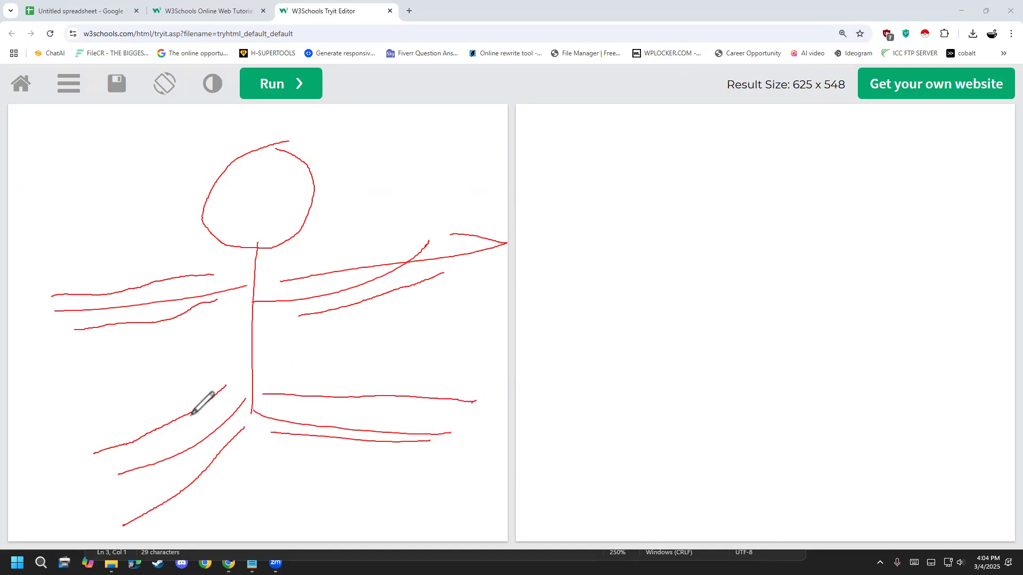
- Fill the outlined legs and arms of the stick figure with short red hatching strokes
{"action": "mouse_move", "coordinate": [209, 425]}
{"action": "left_mouse_down"}
{"action": "mouse_move", "coordinate": [172, 424]}
{"action": "mouse_move", "coordinate": [140, 444]}
{"action": "left_mouse_up"}
{"action": "mouse_move", "coordinate": [164, 486]}
{"action": "left_mouse_down"}
{"action": "mouse_move", "coordinate": [109, 470]}
{"action": "mouse_move", "coordinate": [159, 508]}
{"action": "left_mouse_up"}
{"action": "left_click_drag", "start_coordinate": [284, 415], "coordinate": [358, 375]}
{"action": "left_click_drag", "start_coordinate": [314, 425], "coordinate": [394, 399]}
{"action": "left_click_drag", "start_coordinate": [356, 432], "coordinate": [414, 412]}
{"action": "left_click_drag", "start_coordinate": [314, 429], "coordinate": [348, 448]}
{"action": "mouse_move", "coordinate": [310, 299]}
{"action": "left_mouse_down"}
{"action": "mouse_move", "coordinate": [341, 275]}
{"action": "mouse_move", "coordinate": [402, 262]}
{"action": "mouse_move", "coordinate": [428, 271]}
{"action": "left_mouse_up"}
{"action": "left_click_drag", "start_coordinate": [355, 302], "coordinate": [347, 301]}
{"action": "mouse_move", "coordinate": [174, 302]}
{"action": "left_mouse_down"}
{"action": "mouse_move", "coordinate": [99, 283]}
{"action": "mouse_move", "coordinate": [80, 308]}
{"action": "mouse_move", "coordinate": [168, 284]}
{"action": "left_mouse_up"}
{"action": "mouse_move", "coordinate": [141, 320]}
{"action": "left_mouse_down"}
{"action": "mouse_move", "coordinate": [104, 326]}
{"action": "mouse_move", "coordinate": [123, 313]}
{"action": "mouse_move", "coordinate": [147, 323]}
{"action": "left_mouse_up"}
{"action": "left_click", "coordinate": [191, 304]}
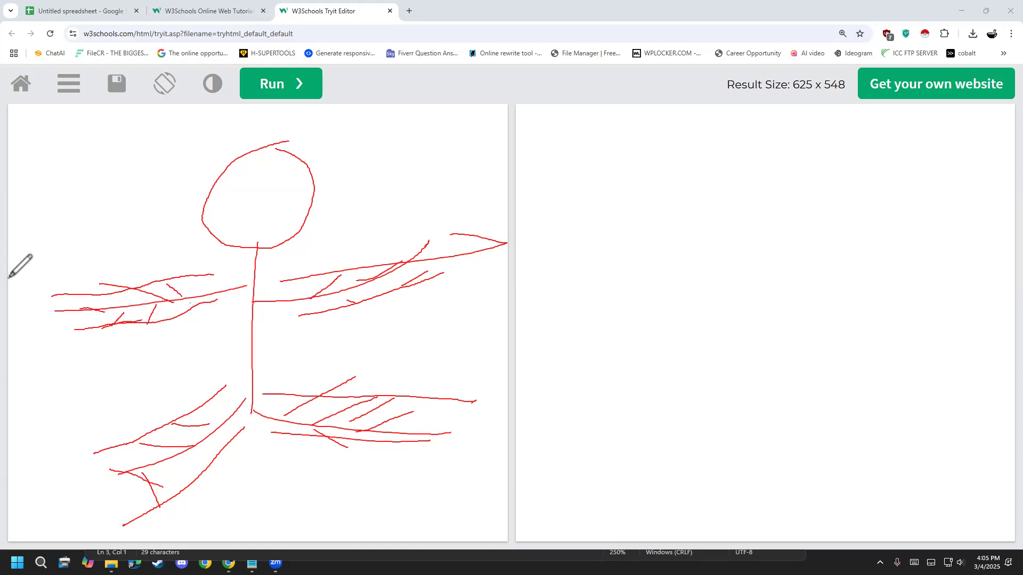
- Erase the annotations and draw a new red stick figure with a round head, body, two arms and one leg
{"action": "key", "text": "e"}
{"action": "mouse_move", "coordinate": [334, 156]}
{"action": "left_mouse_down"}
{"action": "mouse_move", "coordinate": [299, 160]}
{"action": "mouse_move", "coordinate": [323, 232]}
{"action": "mouse_move", "coordinate": [334, 155]}
{"action": "left_mouse_up"}
{"action": "left_click_drag", "start_coordinate": [334, 239], "coordinate": [320, 419]}
{"action": "left_click_drag", "start_coordinate": [259, 286], "coordinate": [420, 246]}
{"action": "left_click_drag", "start_coordinate": [320, 322], "coordinate": [243, 389]}
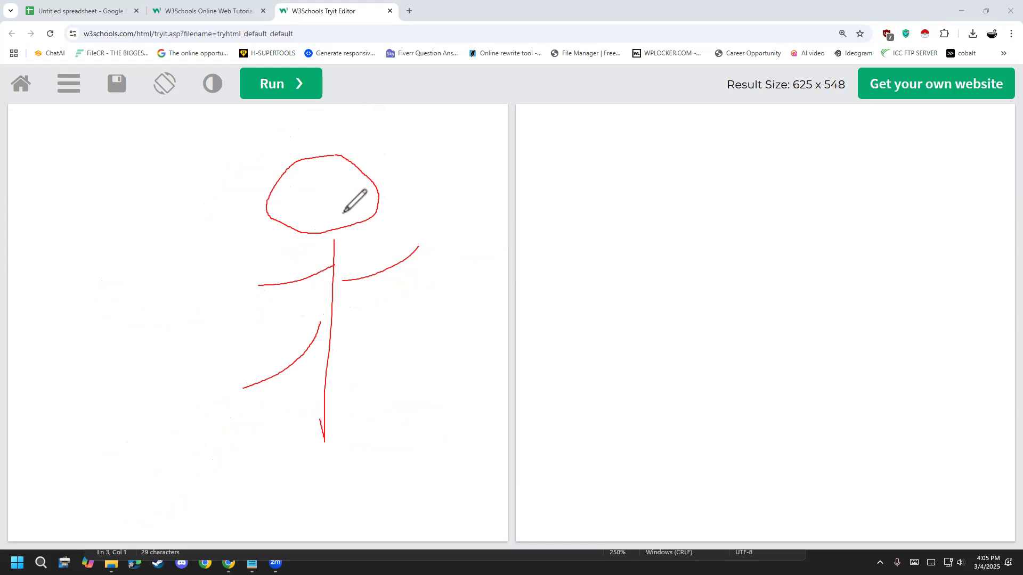
- Outline the body, both arms and the leg of the stick figure with extra red lines along each limb
{"action": "mouse_move", "coordinate": [333, 234]}
{"action": "left_mouse_down"}
{"action": "mouse_move", "coordinate": [313, 267]}
{"action": "mouse_move", "coordinate": [244, 293]}
{"action": "mouse_move", "coordinate": [321, 278]}
{"action": "mouse_move", "coordinate": [313, 319]}
{"action": "mouse_move", "coordinate": [245, 381]}
{"action": "left_mouse_up"}
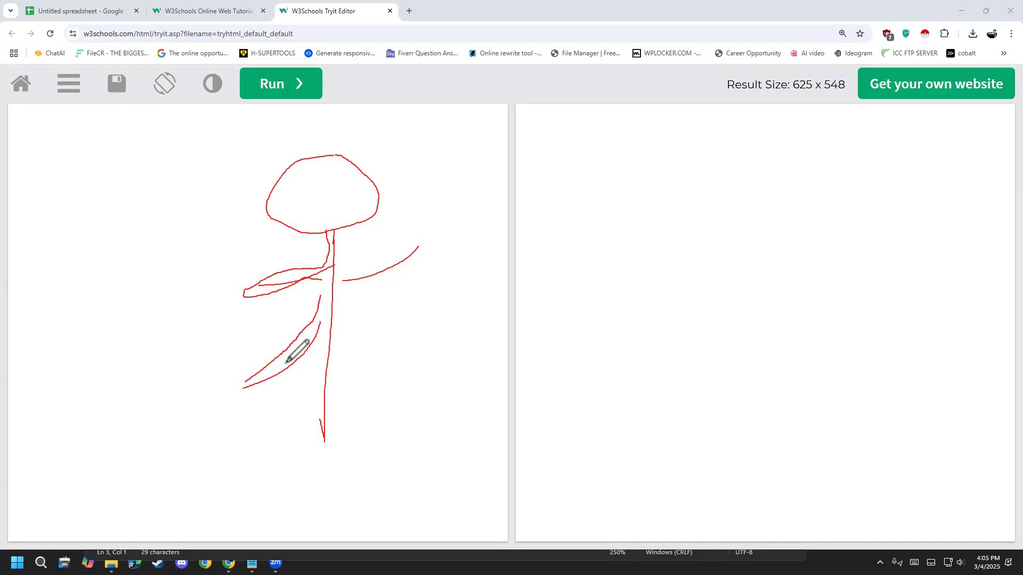
{"action": "mouse_move", "coordinate": [344, 231]}
{"action": "left_mouse_down"}
{"action": "mouse_move", "coordinate": [339, 266]}
{"action": "mouse_move", "coordinate": [421, 256]}
{"action": "mouse_move", "coordinate": [337, 306]}
{"action": "mouse_move", "coordinate": [329, 432]}
{"action": "left_mouse_up"}
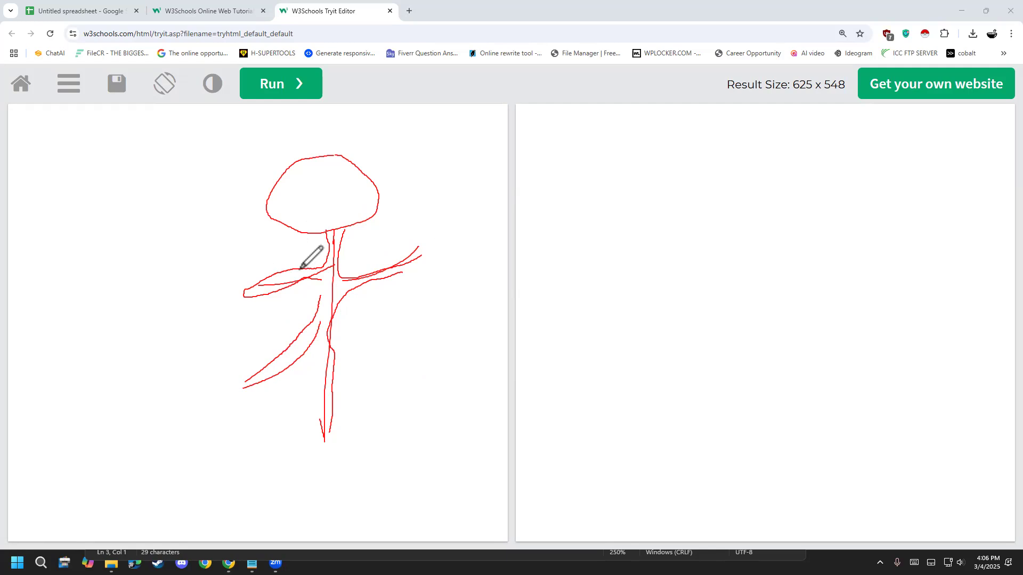
{"action": "left_click_drag", "start_coordinate": [399, 274], "coordinate": [413, 257]}
{"action": "left_click_drag", "start_coordinate": [289, 278], "coordinate": [306, 259]}
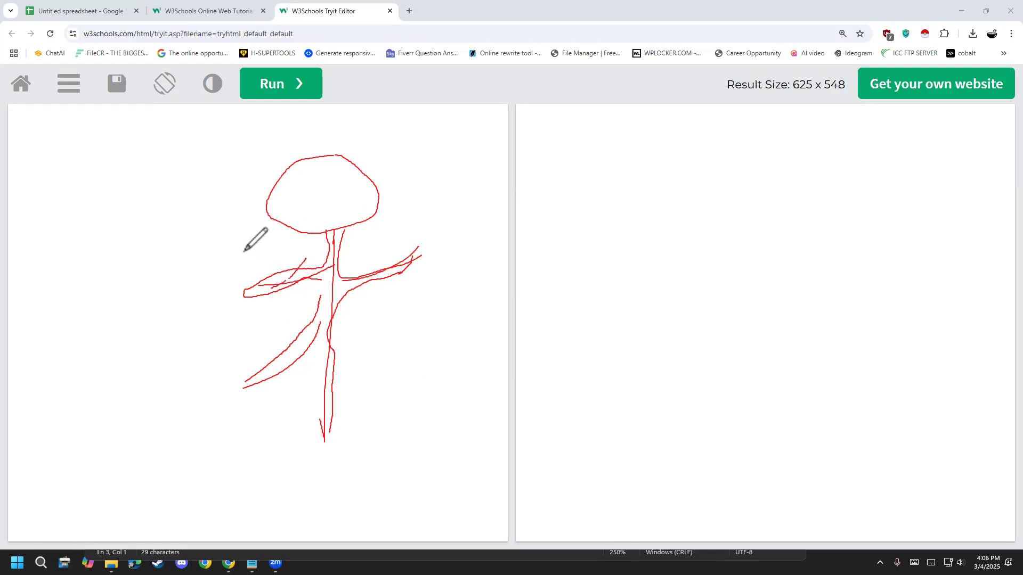
- Handwrite the letters JS in red beside the stick figure and draw a large circle around them
{"action": "left_click_drag", "start_coordinate": [93, 244], "coordinate": [116, 291]}
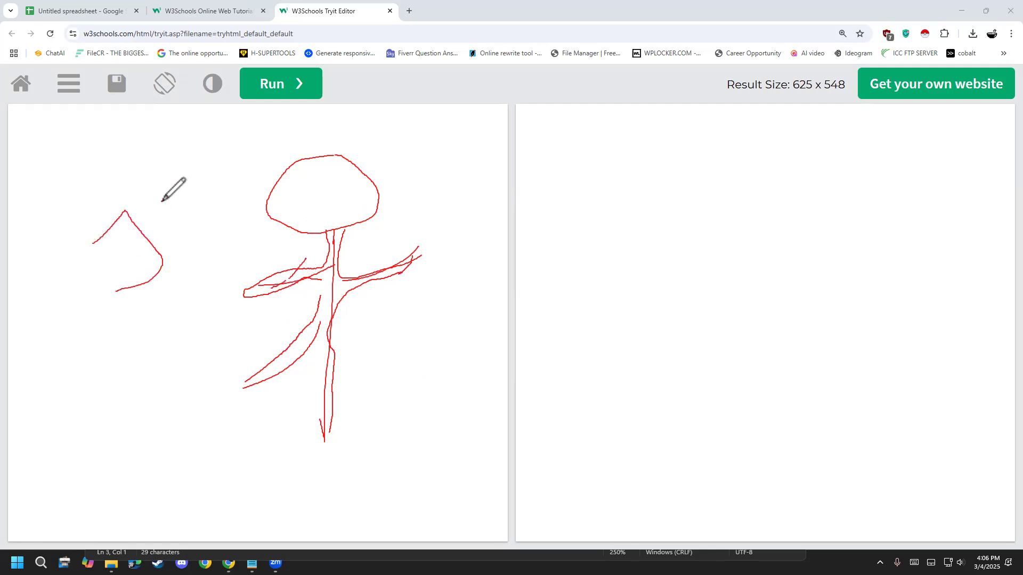
{"action": "left_click_drag", "start_coordinate": [162, 201], "coordinate": [185, 246]}
{"action": "mouse_move", "coordinate": [170, 187]}
{"action": "left_mouse_down"}
{"action": "mouse_move", "coordinate": [222, 264]}
{"action": "mouse_move", "coordinate": [190, 303]}
{"action": "left_mouse_up"}
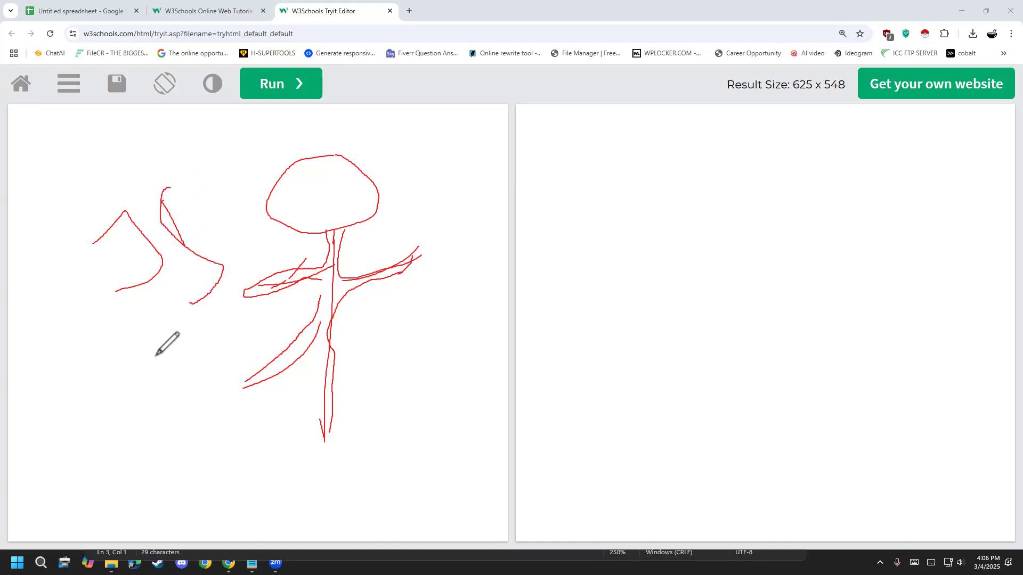
{"action": "mouse_move", "coordinate": [155, 324]}
{"action": "left_mouse_down"}
{"action": "mouse_move", "coordinate": [247, 279]}
{"action": "mouse_move", "coordinate": [82, 298]}
{"action": "mouse_move", "coordinate": [149, 329]}
{"action": "left_mouse_up"}
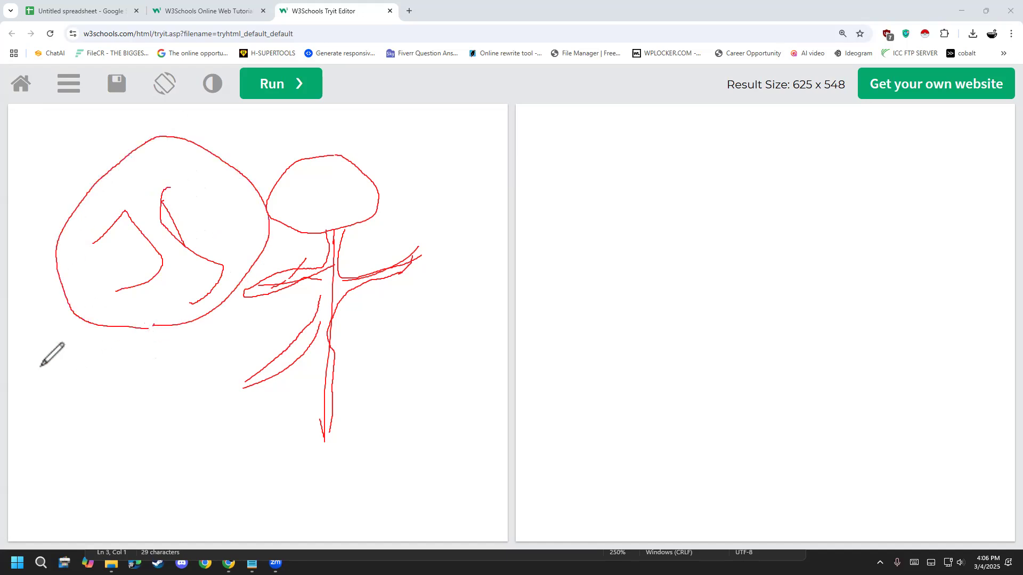
- Clear all drawings and handwrite HTML in large red letters with a circle around the word
{"action": "left_click", "coordinate": [49, 342]}
{"action": "left_click", "coordinate": [49, 344]}
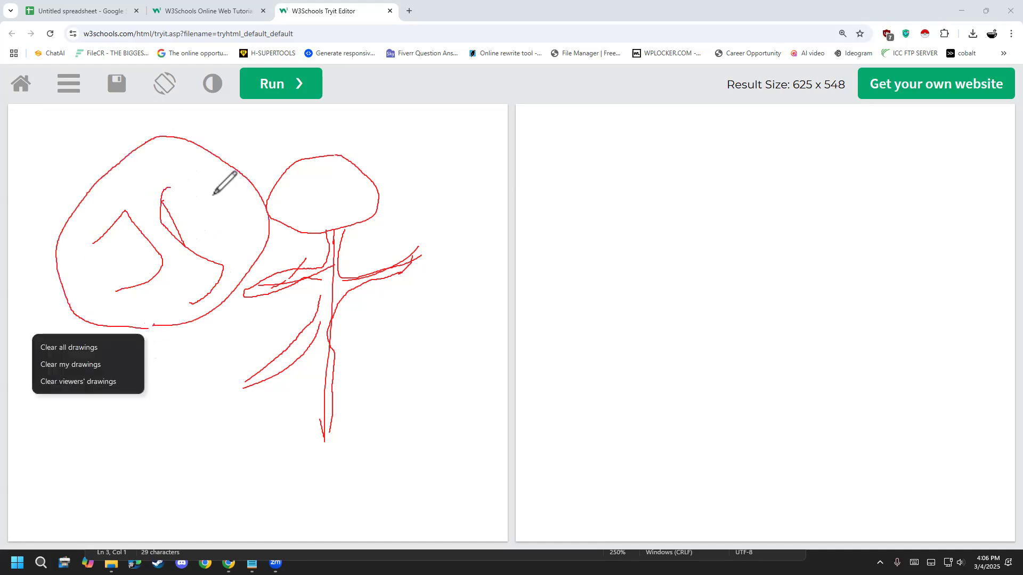
{"action": "left_click", "coordinate": [67, 347]}
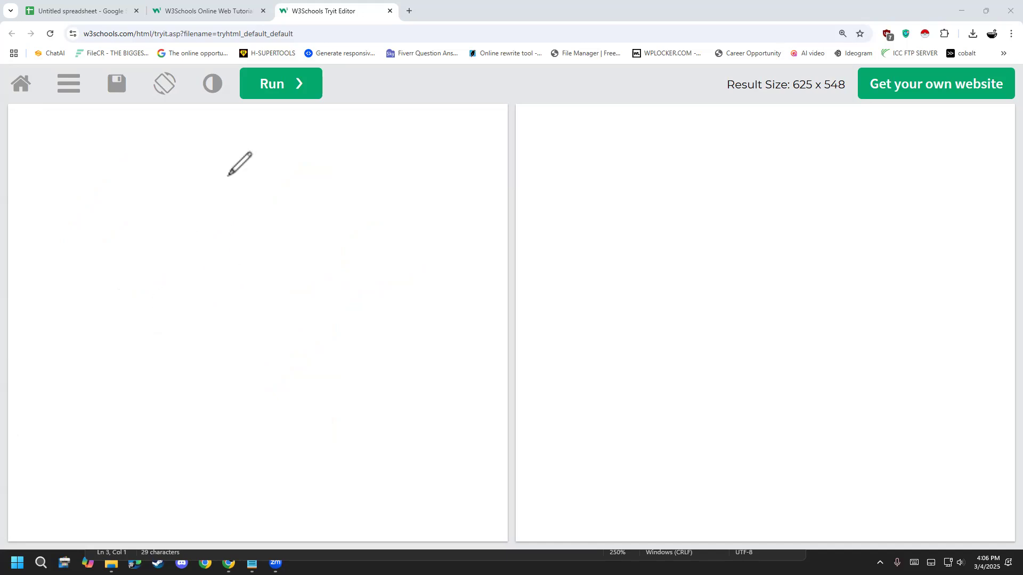
{"action": "left_click_drag", "start_coordinate": [266, 210], "coordinate": [294, 290]}
{"action": "mouse_move", "coordinate": [279, 242]}
{"action": "left_mouse_down"}
{"action": "mouse_move", "coordinate": [321, 208]}
{"action": "mouse_move", "coordinate": [344, 270]}
{"action": "left_mouse_up"}
{"action": "left_click_drag", "start_coordinate": [365, 182], "coordinate": [391, 264]}
{"action": "mouse_move", "coordinate": [388, 166]}
{"action": "left_mouse_down"}
{"action": "mouse_move", "coordinate": [404, 219]}
{"action": "mouse_move", "coordinate": [433, 215]}
{"action": "mouse_move", "coordinate": [478, 248]}
{"action": "left_mouse_up"}
{"action": "mouse_move", "coordinate": [466, 123]}
{"action": "left_mouse_down"}
{"action": "mouse_move", "coordinate": [489, 205]}
{"action": "mouse_move", "coordinate": [544, 178]}
{"action": "left_mouse_up"}
{"action": "left_click_drag", "start_coordinate": [403, 223], "coordinate": [414, 261]}
{"action": "mouse_move", "coordinate": [342, 367]}
{"action": "left_mouse_down"}
{"action": "mouse_move", "coordinate": [584, 160]}
{"action": "mouse_move", "coordinate": [285, 356]}
{"action": "mouse_move", "coordinate": [376, 365]}
{"action": "left_mouse_up"}
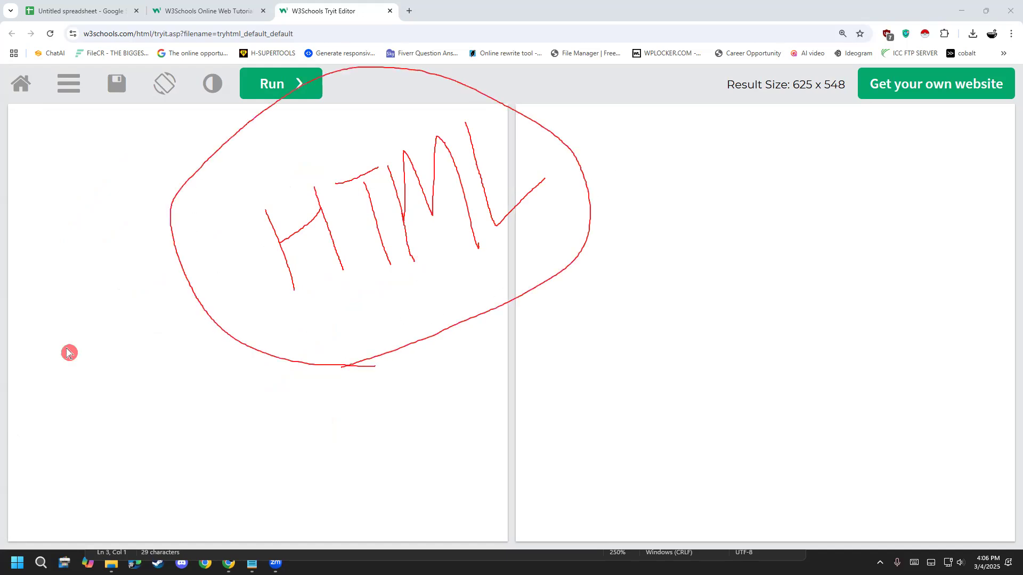
- Write a <!Doctype Html> declaration in the empty code pane
{"action": "left_click", "coordinate": [42, 147]}
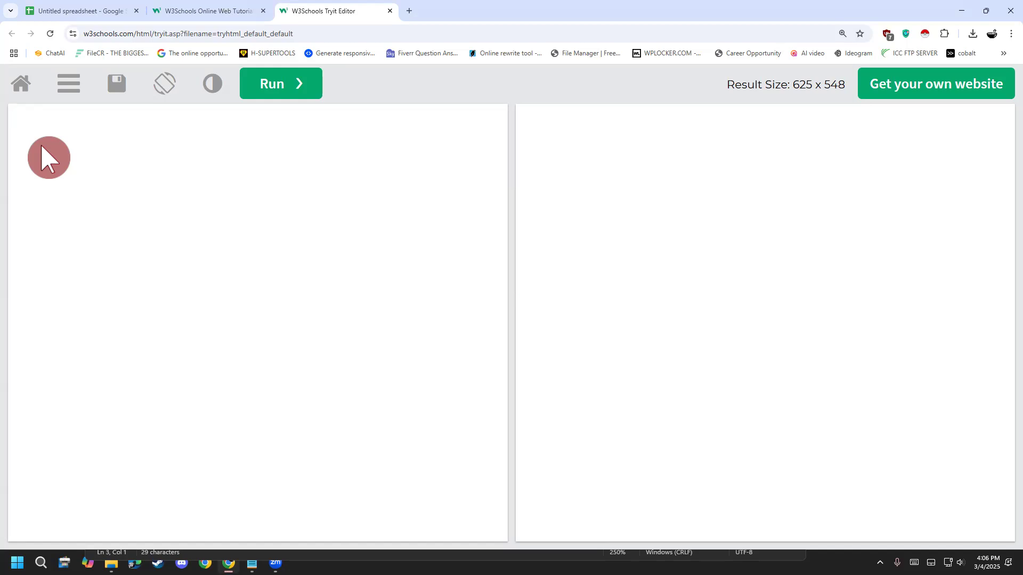
{"action": "type", "text": "<>"}
{"action": "type", "text": "!"}
{"action": "type", "text": "Dcot"}
{"action": "key", "text": "BackSpace"}
{"action": "key", "text": "BackSpace"}
{"action": "key", "text": "BackSpace"}
{"action": "key", "text": "BackSpace"}
{"action": "type", "text": "docty"}
{"action": "key", "text": "BackSpace"}
{"action": "key", "text": "BackSpace"}
{"action": "key", "text": "BackSpace"}
{"action": "key", "text": "BackSpace"}
{"action": "key", "text": "BackSpace"}
{"action": "type", "text": "Doctype Html"}
- Reload the page to restore the default example and delete all code below the <!DOCTYPE html> line
{"action": "left_click", "coordinate": [46, 32]}
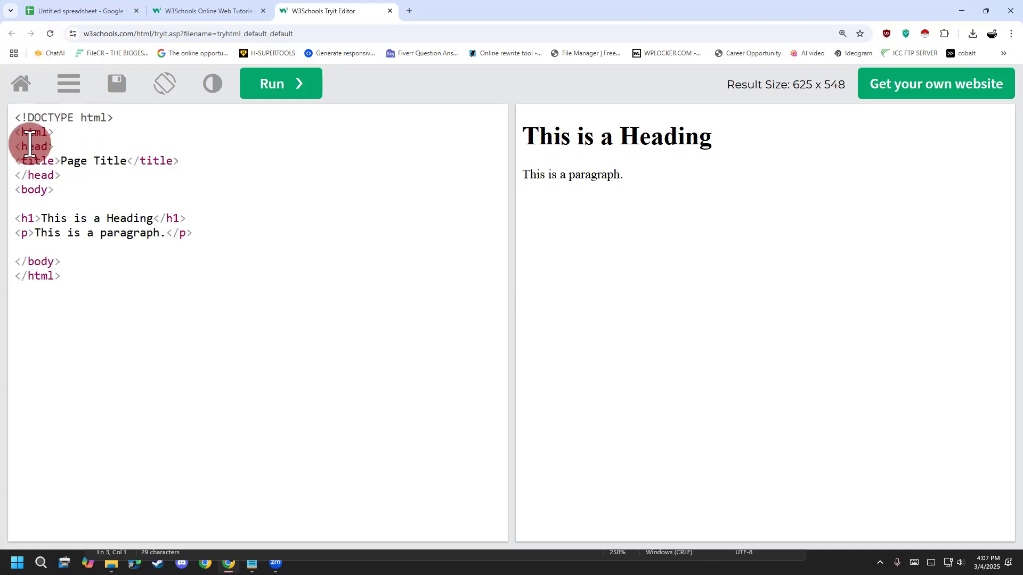
{"action": "left_click_drag", "start_coordinate": [20, 132], "coordinate": [208, 297]}
{"action": "key", "text": "BackSpace"}
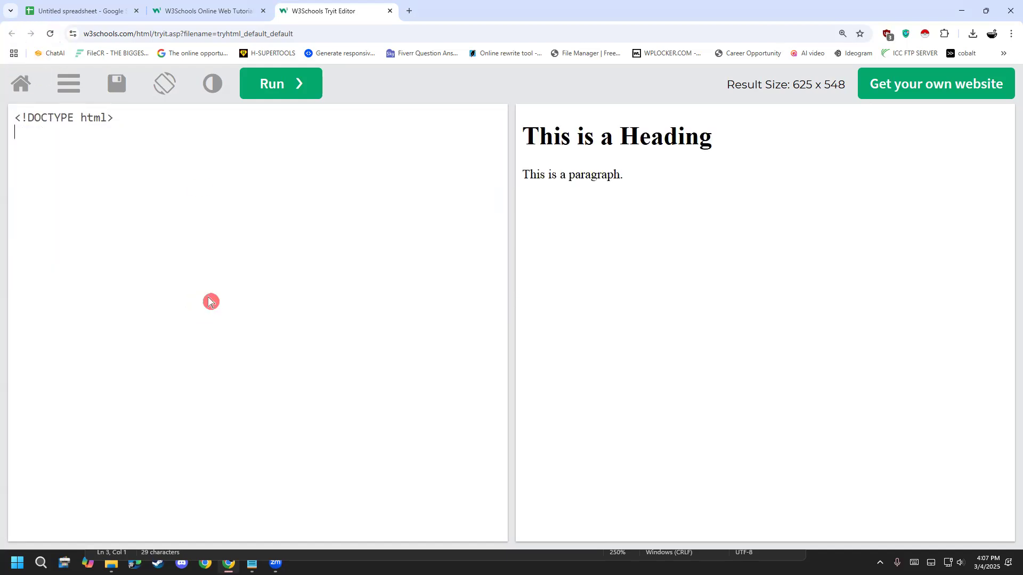
- Run the code containing only the <!DOCTYPE html> declaration and highlight that declaration
{"action": "left_click", "coordinate": [238, 86]}
{"action": "left_click", "coordinate": [171, 141]}
{"action": "left_click", "coordinate": [177, 123]}
{"action": "left_click_drag", "start_coordinate": [177, 123], "coordinate": [13, 118]}
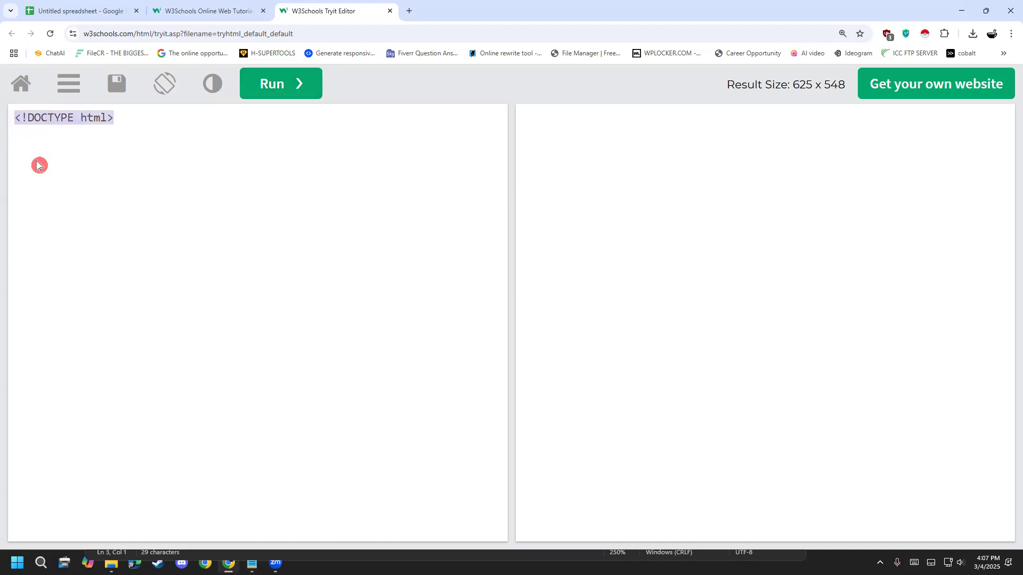
{"action": "left_click", "coordinate": [96, 133]}
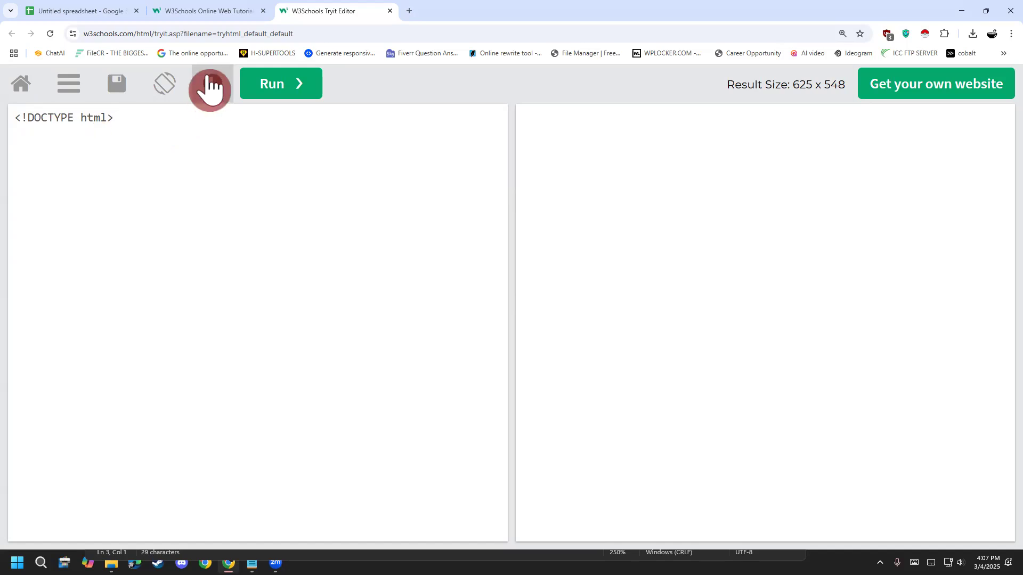
{"action": "left_click", "coordinate": [267, 79]}
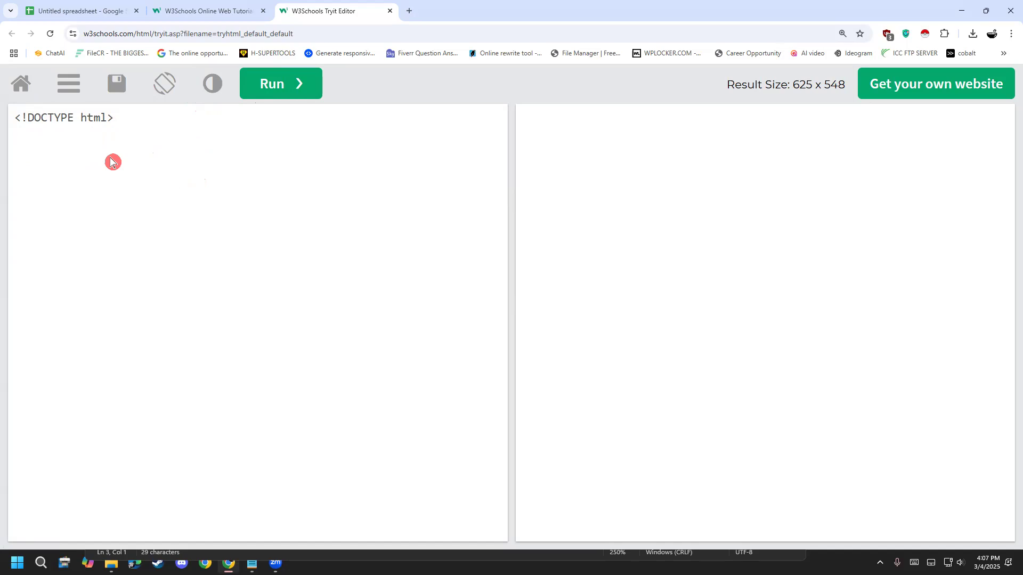
- Add an opening <head> tag and a closing </head> tag on separate lines below the <!DOCTYPE html> line
{"action": "type", "text": "<>"}
{"action": "type", "text": "head"}
{"action": "type", "text": "<>"}
{"action": "type", "text": "/"}
{"action": "type", "text": "head"}
- Add <body> and </body> tags on separate lines below the head section, leaving a blank line between the sections
{"action": "left_click", "coordinate": [113, 162]}
{"action": "key", "text": "Return"}
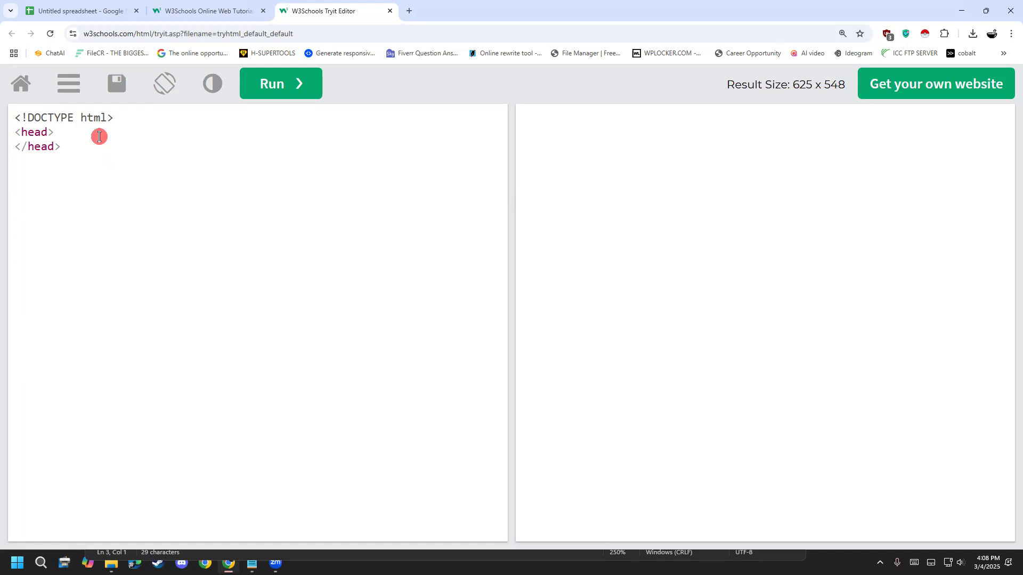
{"action": "type", "text": "<>"}
{"action": "type", "text": "bodt"}
{"action": "key", "text": "BackSpace"}
{"action": "type", "text": "y"}
{"action": "type", "text": "<>"}
{"action": "type", "text": "/"}
{"action": "type", "text": "body"}
- Insert an opening <html> tag on a new line between the <!DOCTYPE html> line and the <head> tag
{"action": "left_click", "coordinate": [121, 117]}
{"action": "key", "text": "Return"}
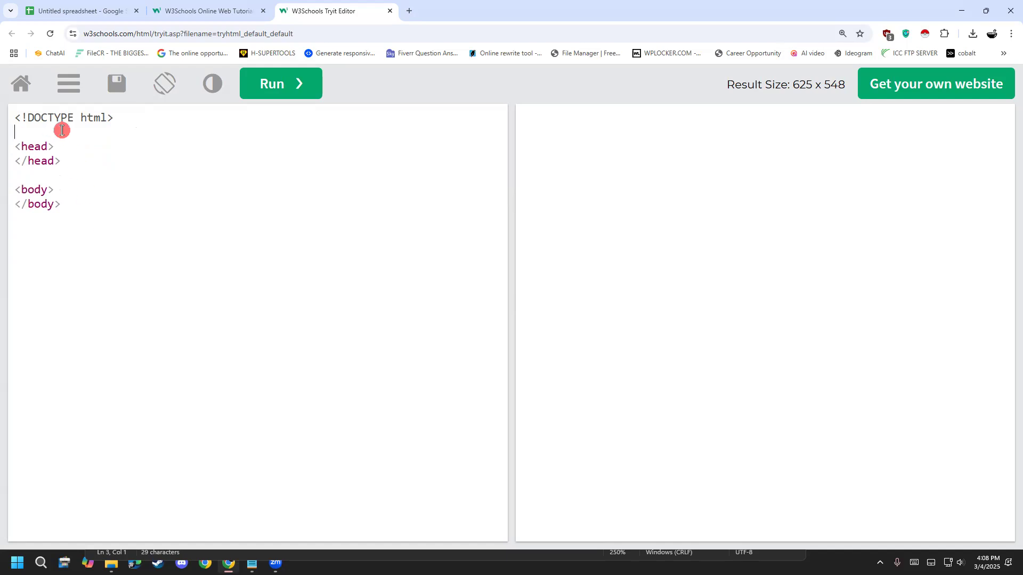
{"action": "type", "text": "<>"}
{"action": "type", "text": "html>"}
- Copy the <html> tag below the body section after a blank line and turn it into the closing </html> tag
{"action": "left_click_drag", "start_coordinate": [56, 133], "coordinate": [6, 142]}
{"action": "key", "text": "ctrl+c"}
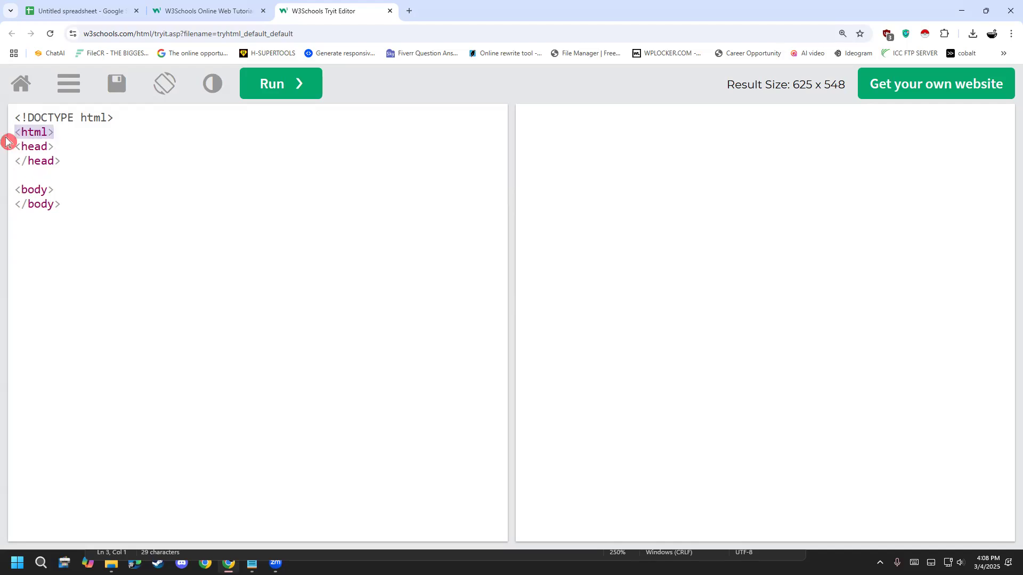
{"action": "left_click", "coordinate": [39, 231]}
{"action": "key", "text": "Return"}
{"action": "key", "text": "Return"}
{"action": "key", "text": "ctrl+v"}
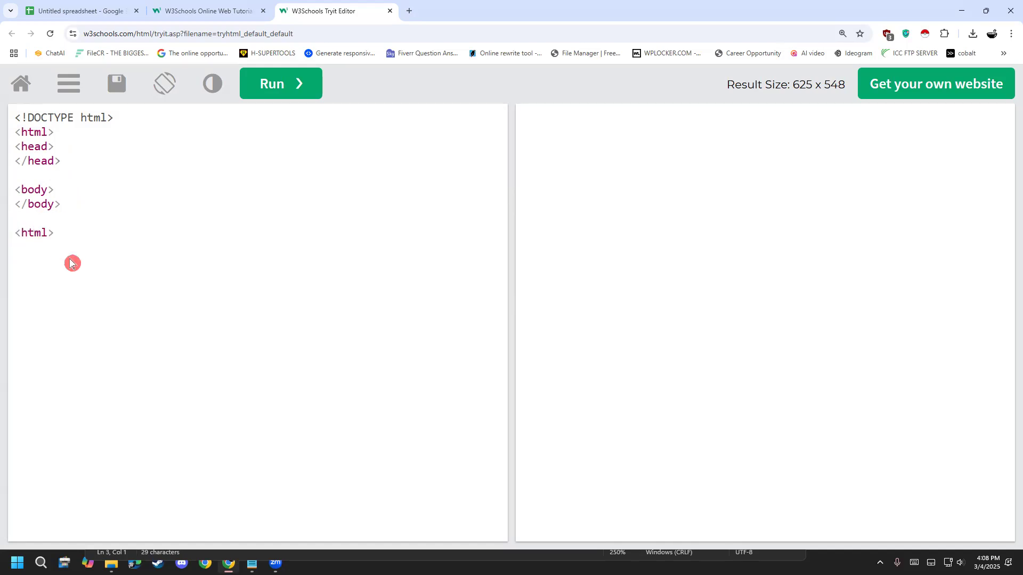
{"action": "type", "text": "/"}
{"action": "key", "text": "End"}
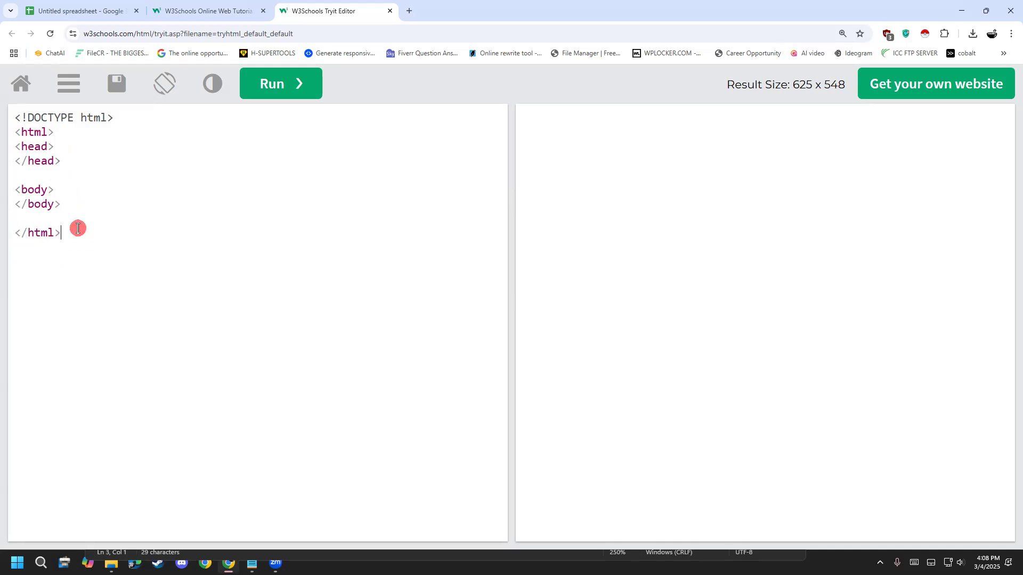
- Insert a blank line between the opening <html> tag and the <head> tag
{"action": "left_click_drag", "start_coordinate": [86, 233], "coordinate": [14, 123]}
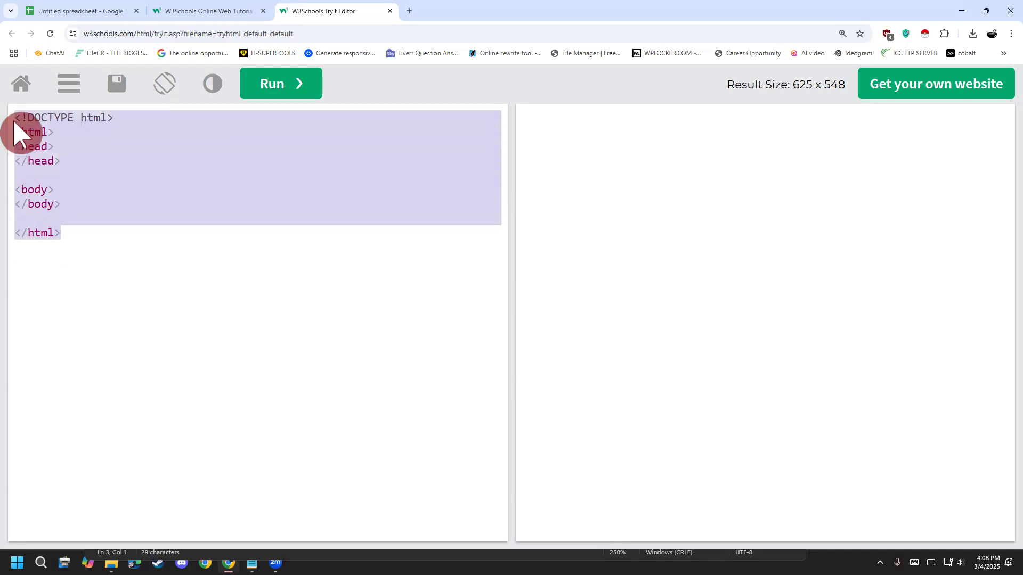
{"action": "key", "text": "ctrl+plus"}
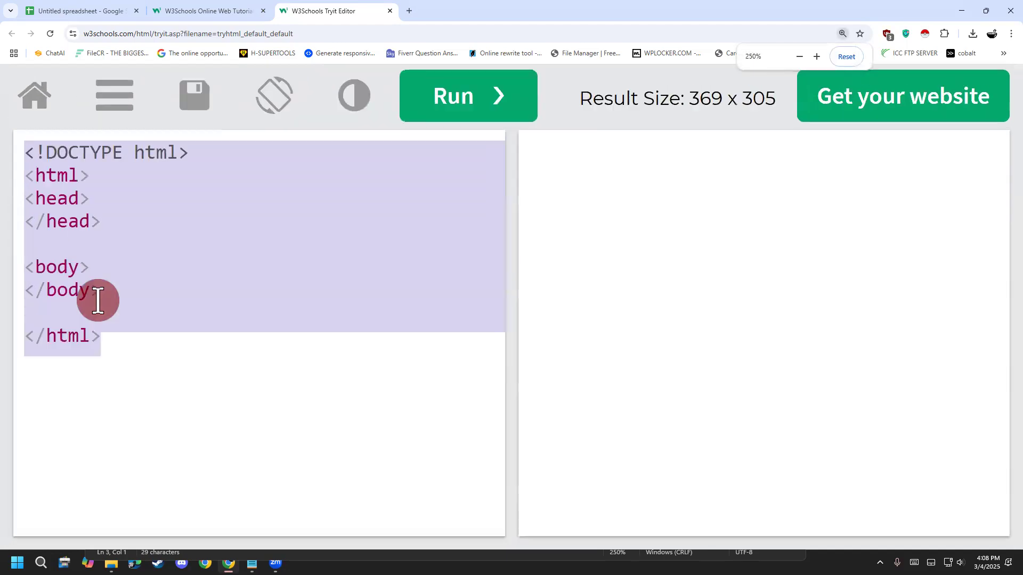
{"action": "left_click", "coordinate": [166, 417]}
{"action": "left_click", "coordinate": [109, 204]}
{"action": "key", "text": "Return"}
{"action": "left_click", "coordinate": [141, 281]}
{"action": "left_click", "coordinate": [138, 377]}
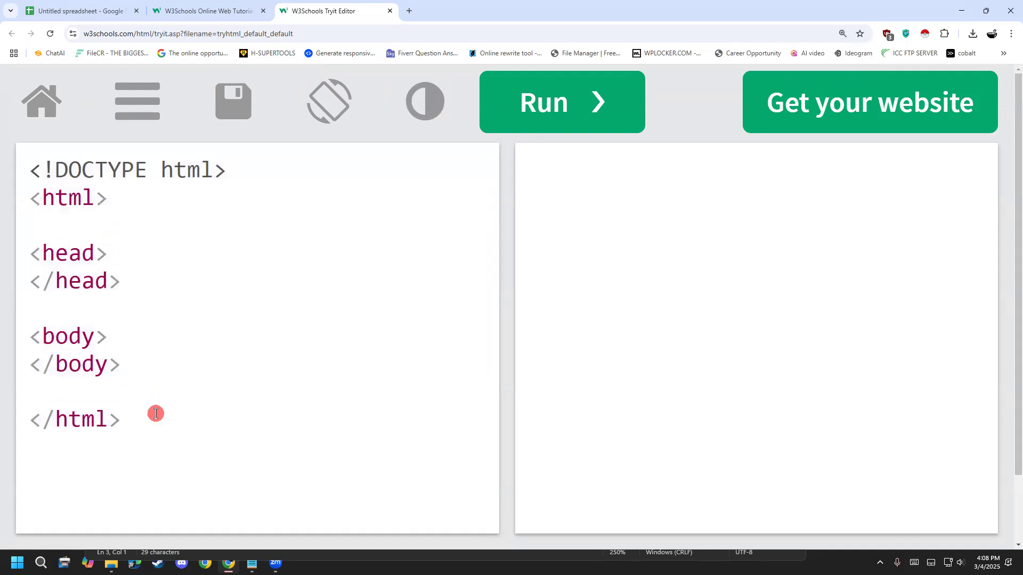
- Highlight the html tag, the head section, the body section and the whole document in turn to examine the page structure
{"action": "left_click_drag", "start_coordinate": [118, 278], "coordinate": [15, 235]}
{"action": "left_click", "coordinate": [99, 210]}
{"action": "left_click_drag", "start_coordinate": [110, 198], "coordinate": [13, 198]}
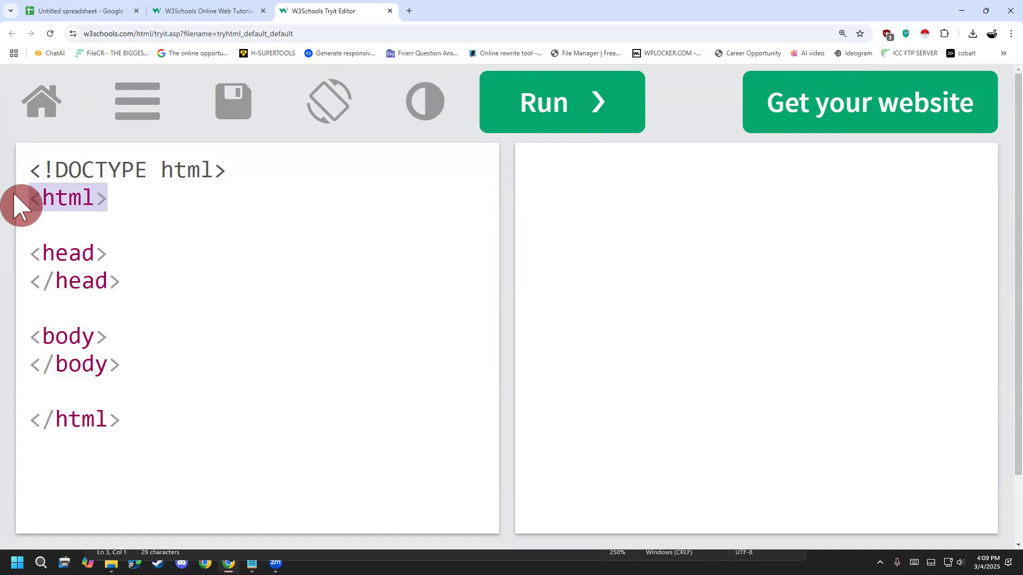
{"action": "left_click_drag", "start_coordinate": [121, 280], "coordinate": [15, 232]}
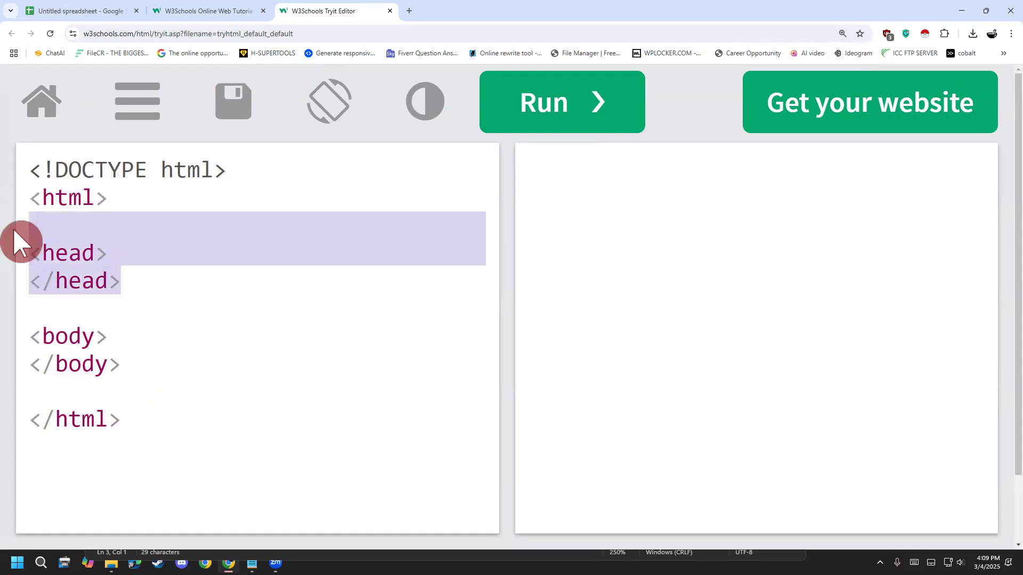
{"action": "left_click_drag", "start_coordinate": [137, 370], "coordinate": [22, 341]}
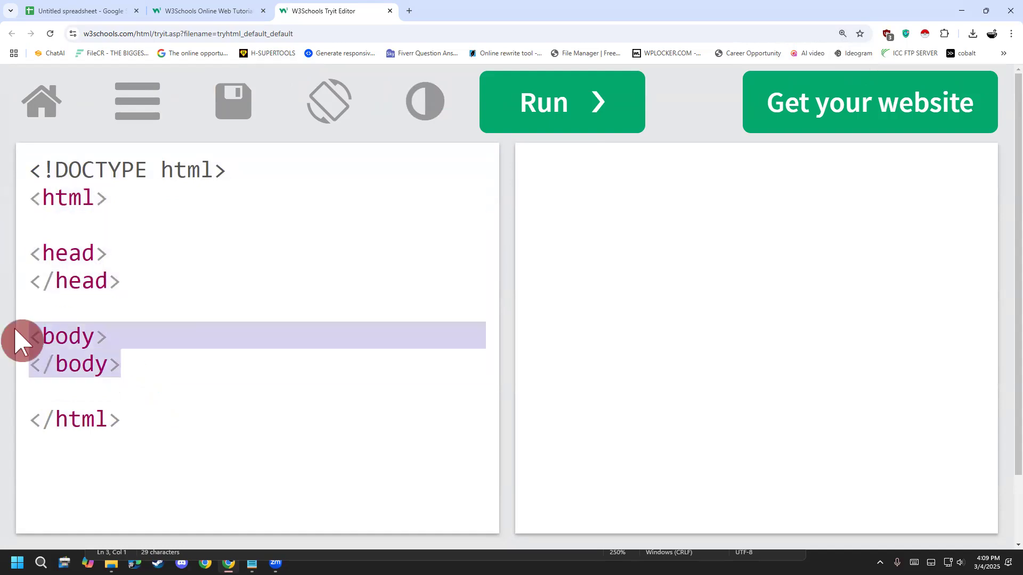
{"action": "left_click", "coordinate": [132, 408]}
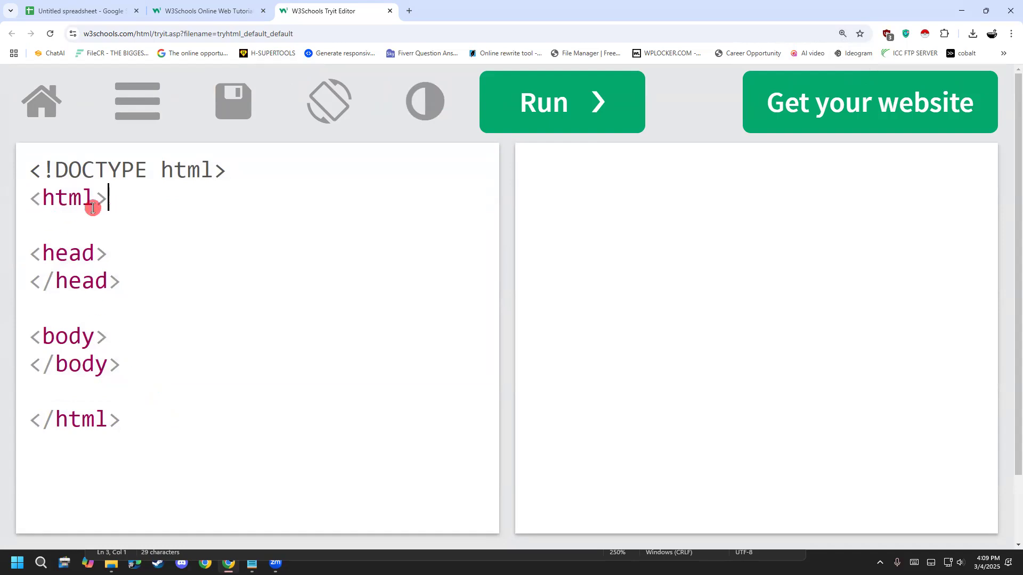
{"action": "left_click_drag", "start_coordinate": [113, 201], "coordinate": [29, 200]}
{"action": "left_click_drag", "start_coordinate": [150, 406], "coordinate": [8, 196]}
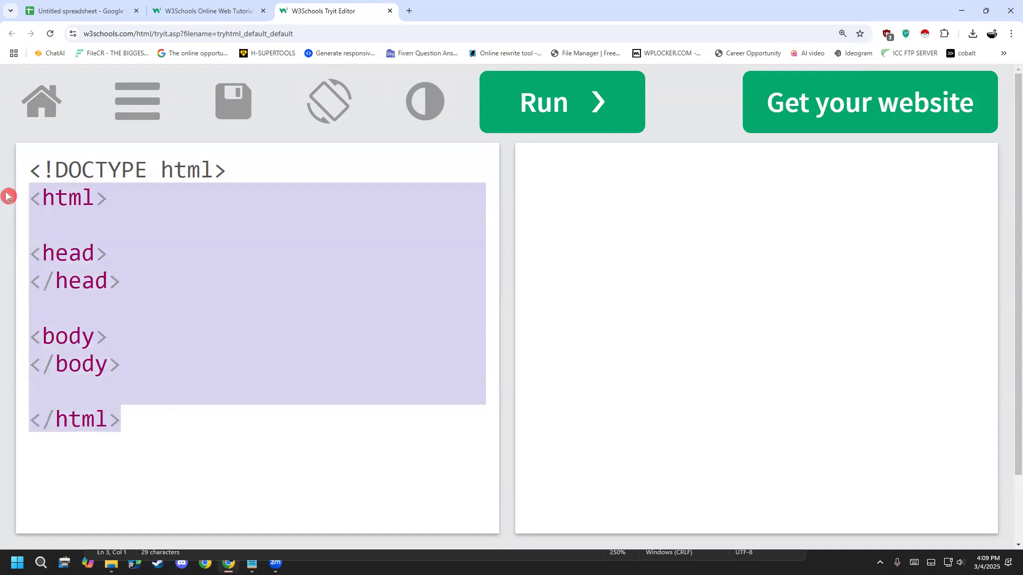
{"action": "left_click", "coordinate": [211, 389]}
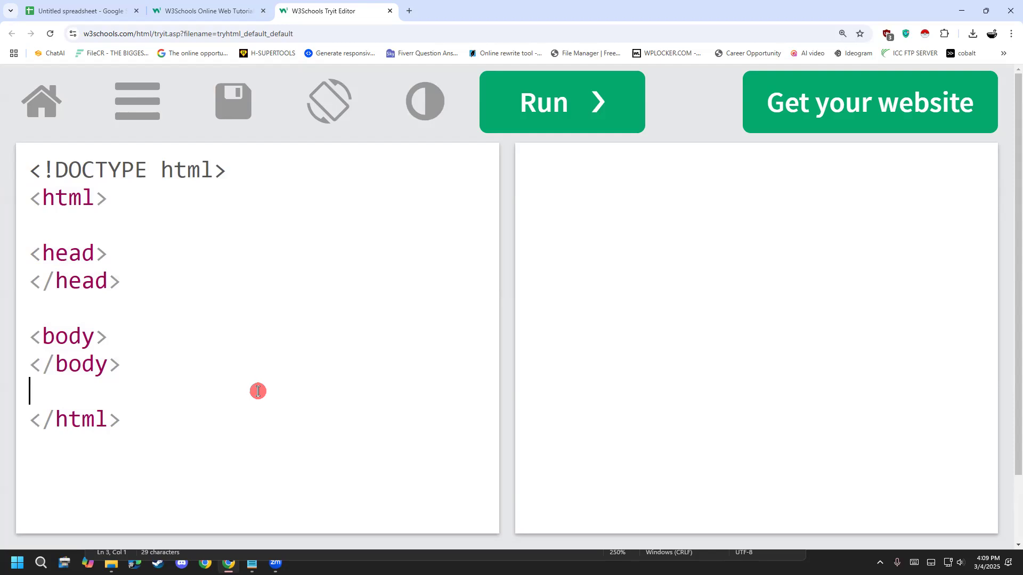
{"action": "key", "text": "ctrl+minus"}
{"action": "key", "text": "ctrl+minus"}
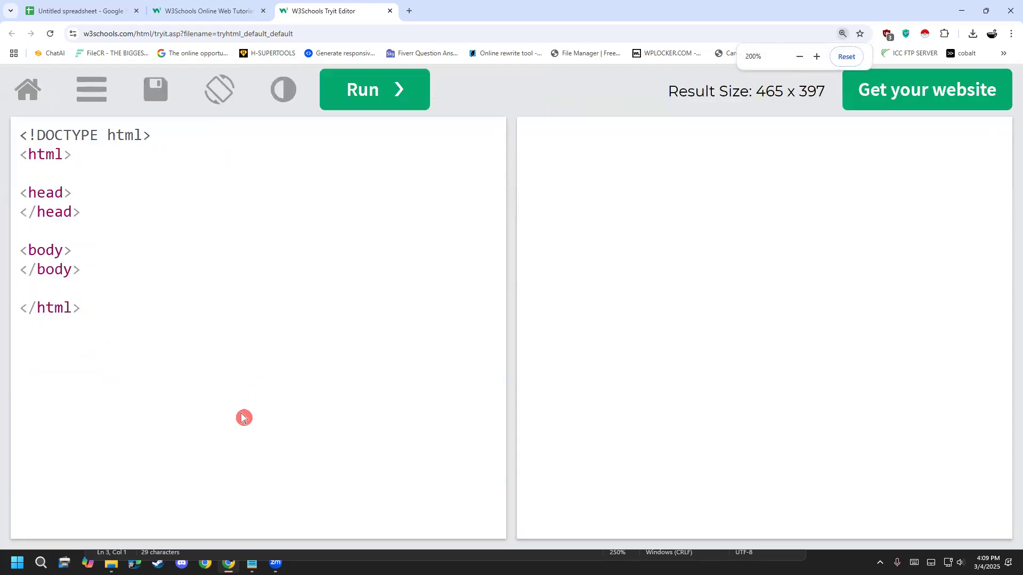
{"action": "left_click", "coordinate": [100, 301]}
{"action": "left_click_drag", "start_coordinate": [100, 301], "coordinate": [23, 103]}
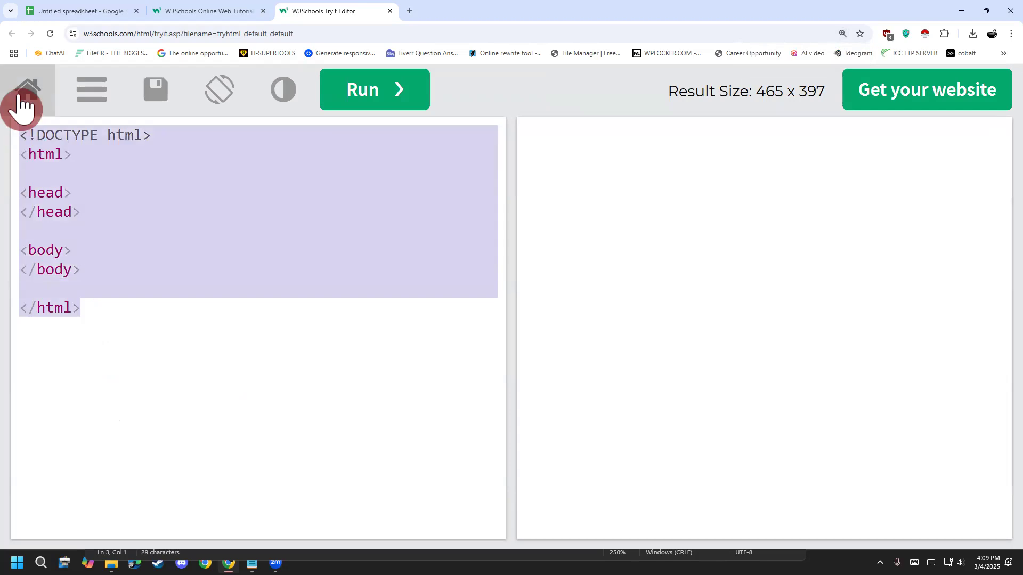
{"action": "left_click", "coordinate": [158, 251]}
- Insert a <title></title> tag pair on a new line between the <head> and </head> tags
{"action": "left_click", "coordinate": [93, 193]}
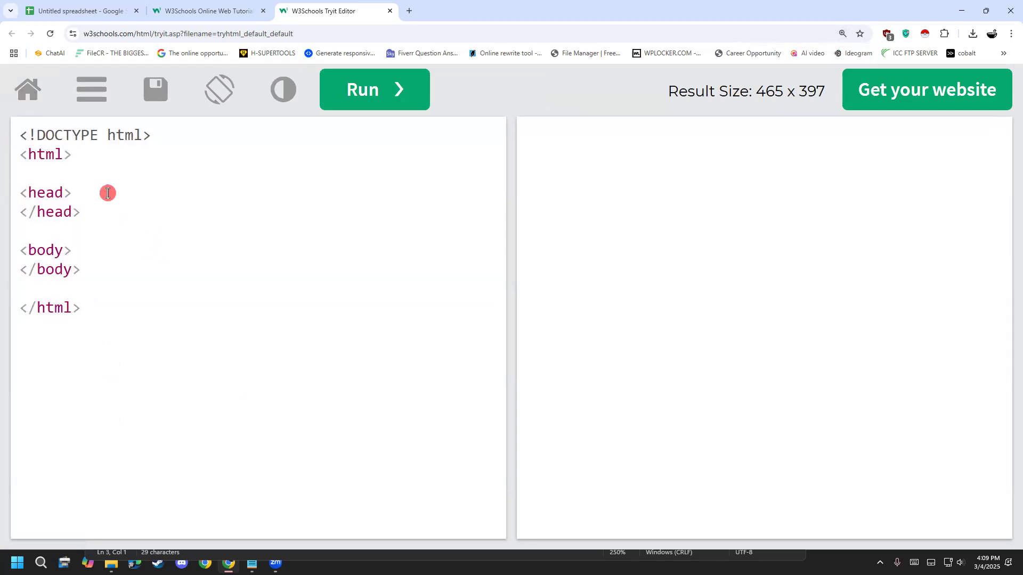
{"action": "key", "text": "Return"}
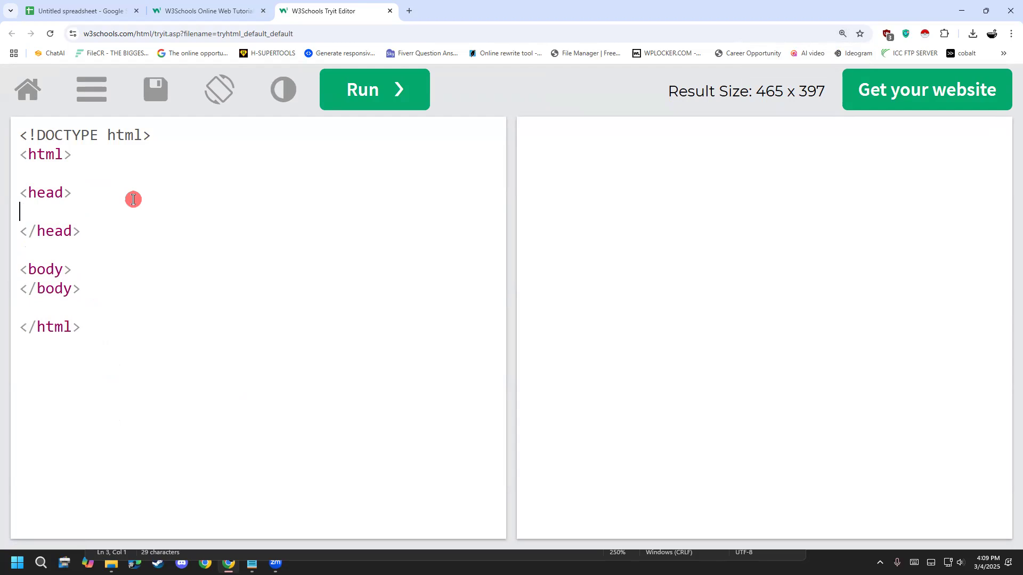
{"action": "left_click", "coordinate": [82, 283]}
{"action": "left_click", "coordinate": [75, 211]}
{"action": "type", "text": "<t>"}
{"action": "key", "text": "Left"}
{"action": "type", "text": "t"}
{"action": "type", "text": "itle"}
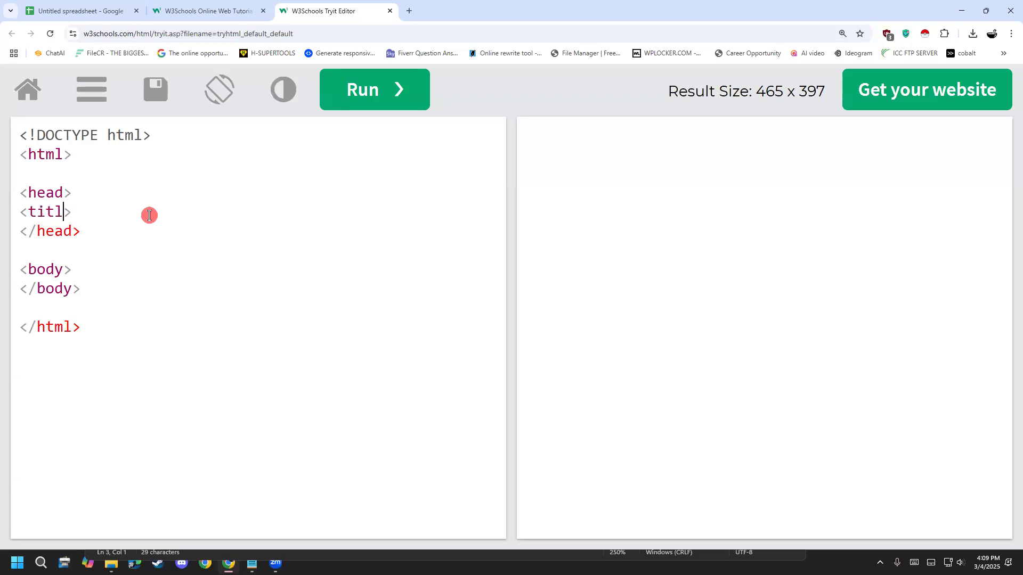
{"action": "key", "text": "Right"}
{"action": "type", "text": "<>"}
{"action": "type", "text": "/title"}
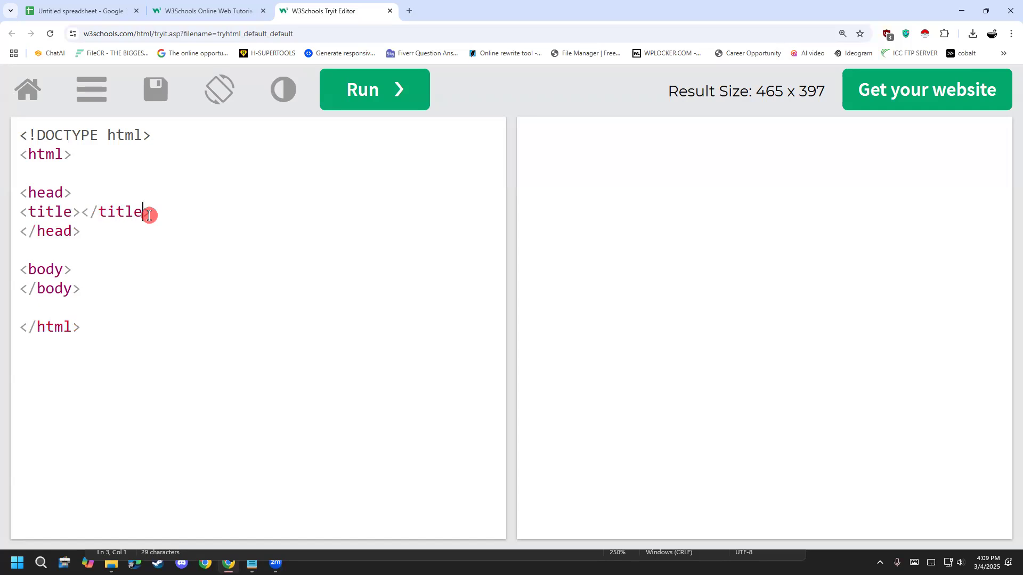
- Enter "LDM 86" as the page title between the <title> and </title> tags
{"action": "left_click", "coordinate": [80, 215]}
{"action": "type", "text": "LDM 83"}
{"action": "key", "text": "BackSpace"}
{"action": "type", "text": "6"}
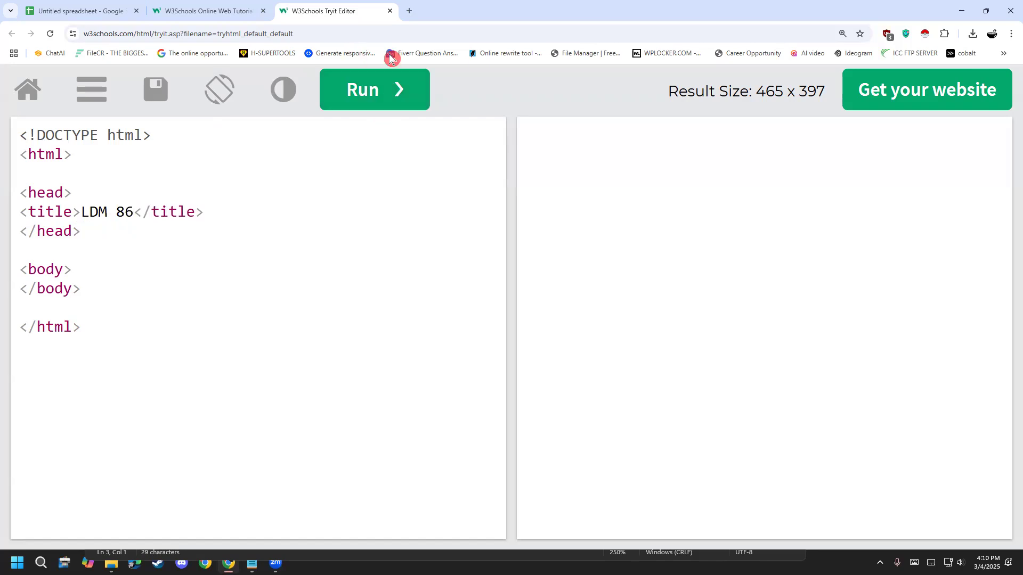
- Highlight the title line and temporarily circle the two W3Schools browser tab titles to examine where a page title appears
{"action": "left_click_drag", "start_coordinate": [269, 221], "coordinate": [7, 222]}
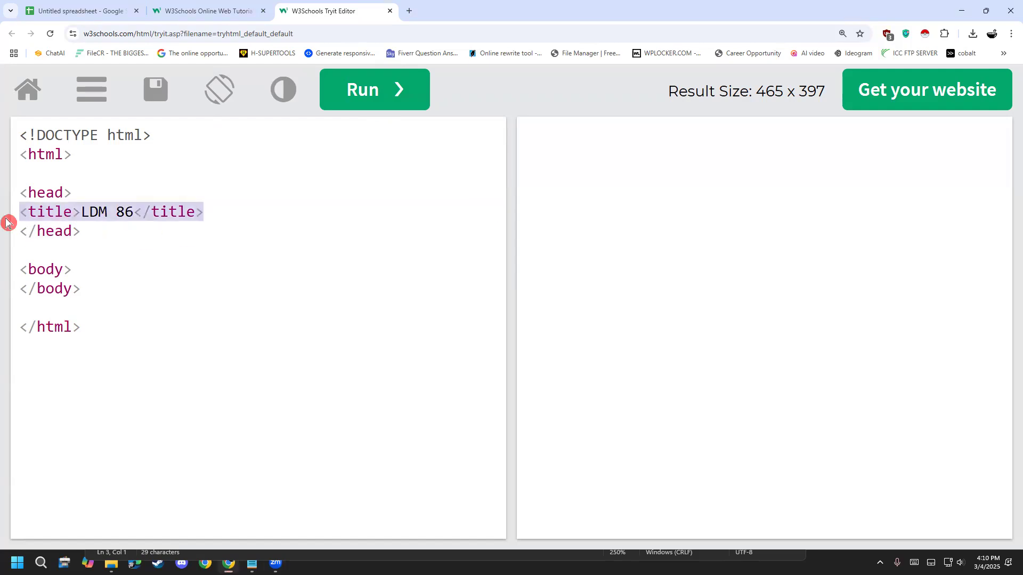
{"action": "left_click", "coordinate": [199, 212]}
{"action": "left_click_drag", "start_coordinate": [210, 212], "coordinate": [14, 222]}
{"action": "left_click", "coordinate": [156, 250]}
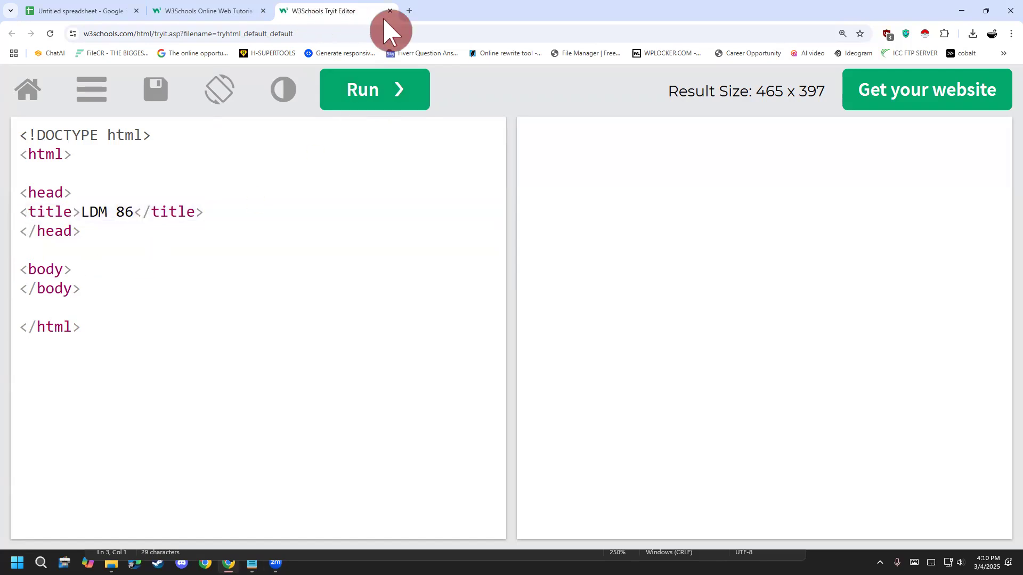
{"action": "left_click", "coordinate": [571, 66]}
{"action": "mouse_move", "coordinate": [274, 30]}
{"action": "left_mouse_down"}
{"action": "mouse_move", "coordinate": [348, 18]}
{"action": "mouse_move", "coordinate": [334, 2]}
{"action": "mouse_move", "coordinate": [286, 5]}
{"action": "mouse_move", "coordinate": [298, 29]}
{"action": "left_mouse_up"}
{"action": "mouse_move", "coordinate": [162, 36]}
{"action": "left_mouse_down"}
{"action": "mouse_move", "coordinate": [238, 28]}
{"action": "mouse_move", "coordinate": [162, 1]}
{"action": "mouse_move", "coordinate": [181, 26]}
{"action": "left_mouse_up"}
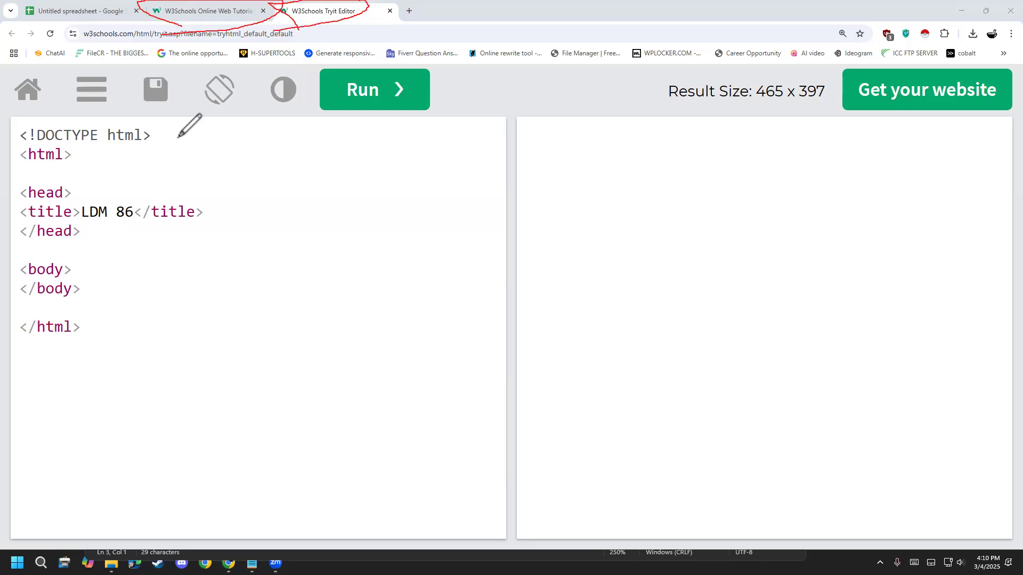
{"action": "left_click", "coordinate": [9, 339]}
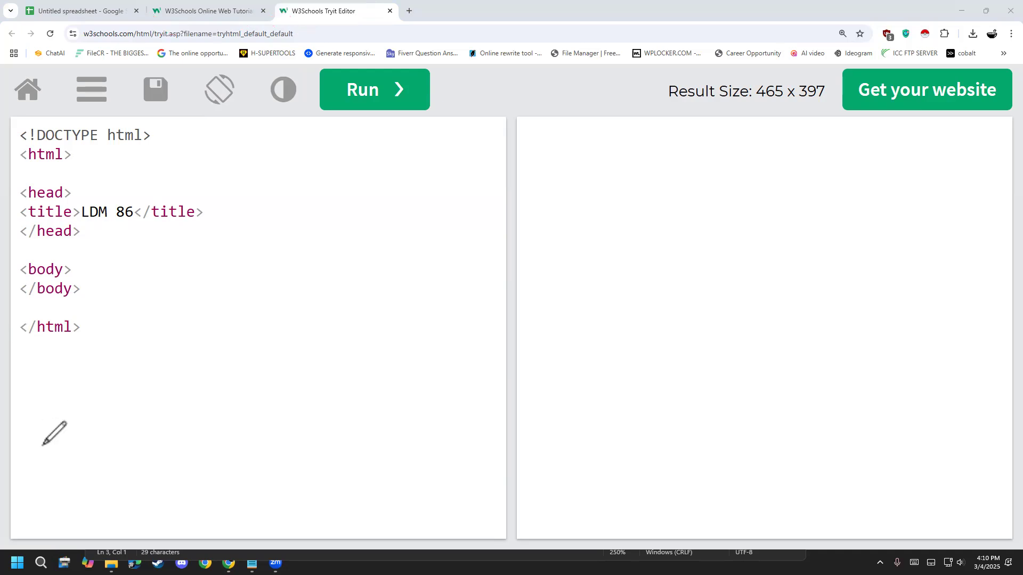
{"action": "left_click", "coordinate": [237, 247]}
{"action": "left_click", "coordinate": [199, 273]}
{"action": "left_click", "coordinate": [173, 257]}
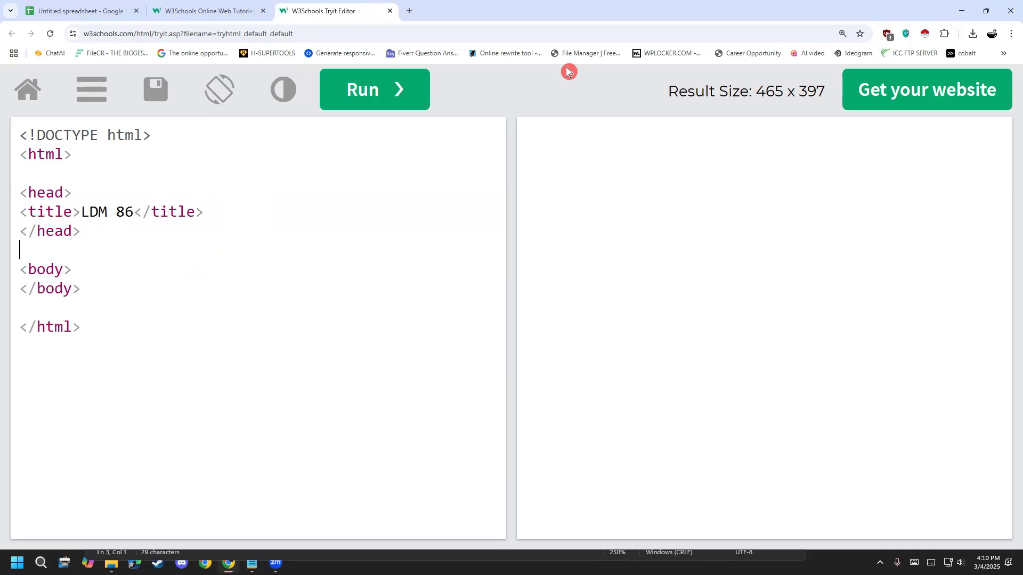
- Handwrite "<table>" with the annotation pen over the code beside the body section
{"action": "left_click", "coordinate": [823, 53]}
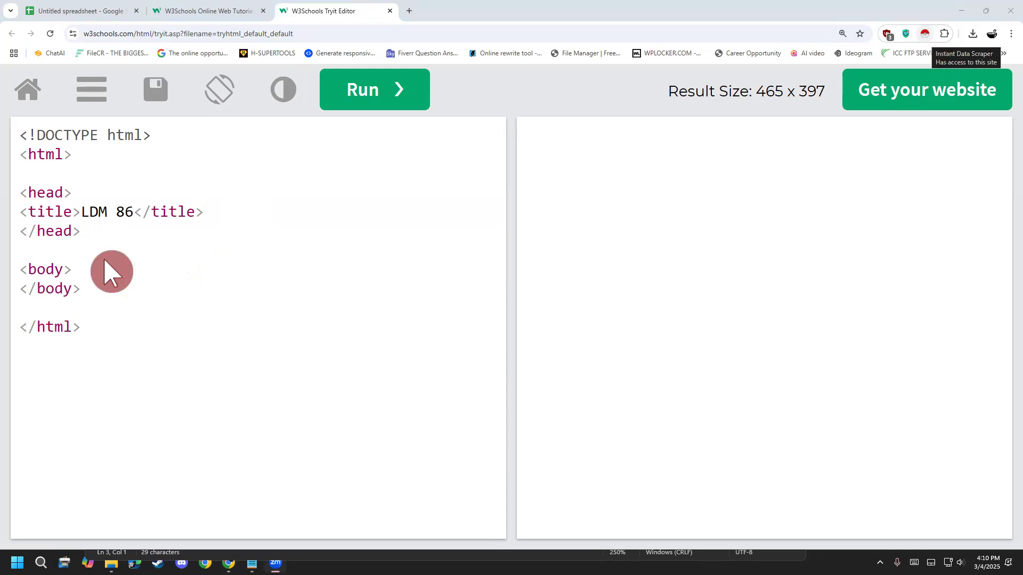
{"action": "left_click_drag", "start_coordinate": [132, 246], "coordinate": [163, 365]}
{"action": "mouse_move", "coordinate": [141, 312]}
{"action": "left_mouse_down"}
{"action": "mouse_move", "coordinate": [193, 274]}
{"action": "mouse_move", "coordinate": [209, 338]}
{"action": "mouse_move", "coordinate": [225, 298]}
{"action": "mouse_move", "coordinate": [251, 310]}
{"action": "left_mouse_up"}
{"action": "mouse_move", "coordinate": [235, 230]}
{"action": "left_mouse_down"}
{"action": "mouse_move", "coordinate": [292, 269]}
{"action": "mouse_move", "coordinate": [264, 323]}
{"action": "left_mouse_up"}
{"action": "mouse_move", "coordinate": [287, 237]}
{"action": "left_mouse_down"}
{"action": "mouse_move", "coordinate": [325, 324]}
{"action": "mouse_move", "coordinate": [332, 265]}
{"action": "mouse_move", "coordinate": [351, 314]}
{"action": "mouse_move", "coordinate": [366, 308]}
{"action": "left_mouse_up"}
{"action": "mouse_move", "coordinate": [332, 196]}
{"action": "left_mouse_down"}
{"action": "mouse_move", "coordinate": [402, 230]}
{"action": "mouse_move", "coordinate": [383, 313]}
{"action": "left_mouse_up"}
{"action": "mouse_move", "coordinate": [119, 244]}
{"action": "left_mouse_down"}
{"action": "mouse_move", "coordinate": [102, 321]}
{"action": "mouse_move", "coordinate": [217, 384]}
{"action": "left_mouse_up"}
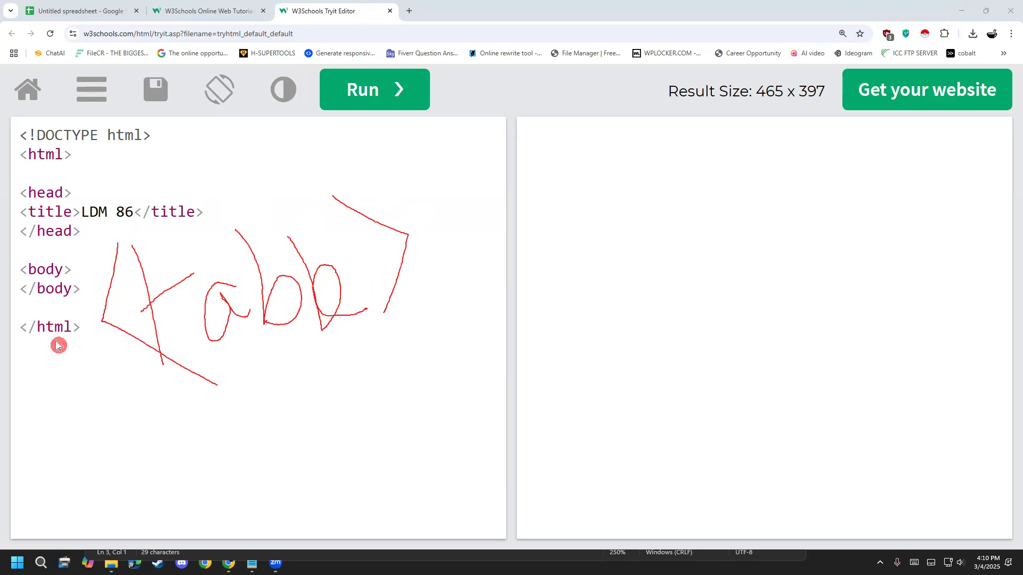
- Add a blank line below the </body> tag and insert an opening <table> tag directly below the <body> tag
{"action": "left_click", "coordinate": [119, 299]}
{"action": "key", "text": "Return"}
{"action": "left_click", "coordinate": [101, 267]}
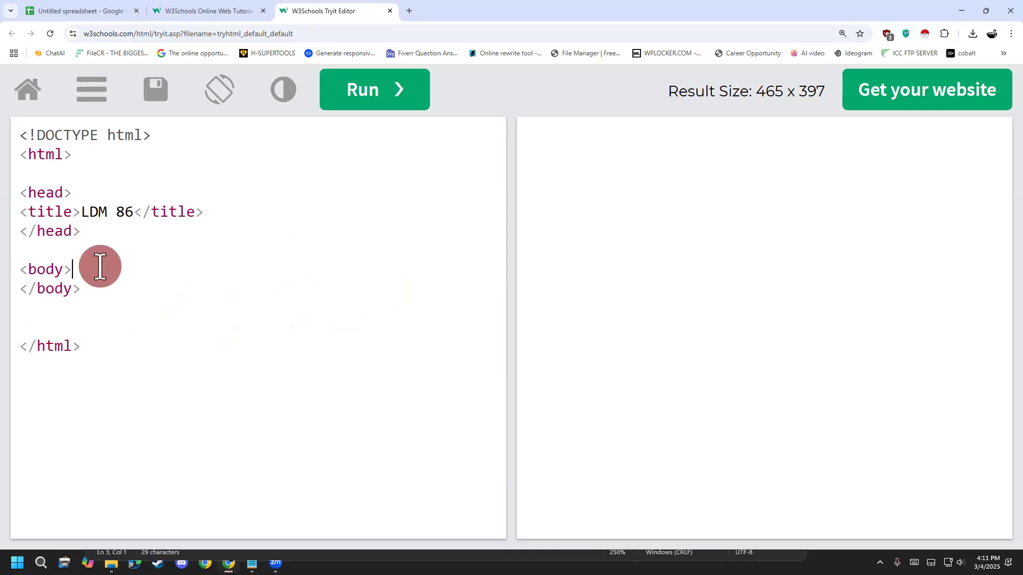
{"action": "key", "text": "Return"}
{"action": "key", "text": "Up"}
{"action": "type", "text": "<>"}
{"action": "key", "text": "Left"}
{"action": "type", "text": "tablke"}
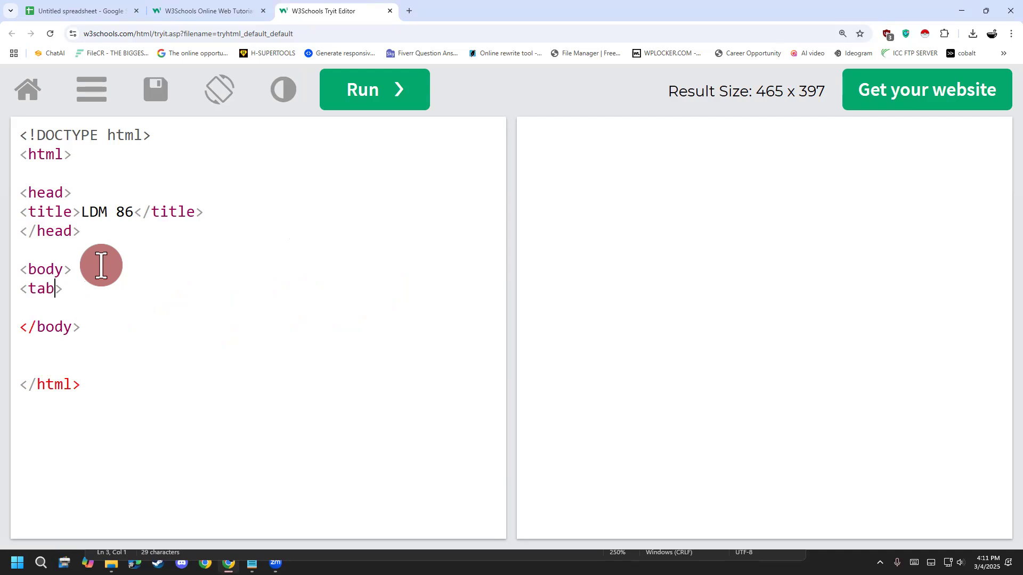
{"action": "key", "text": "BackSpace"}
{"action": "key", "text": "BackSpace"}
{"action": "type", "text": "e"}
- Insert a closing </table> tag two lines below the opening <table> tag
{"action": "key", "text": "End"}
{"action": "key", "text": "Return"}
{"action": "key", "text": "Return"}
{"action": "type", "text": "<>"}
{"action": "key", "text": "Left"}
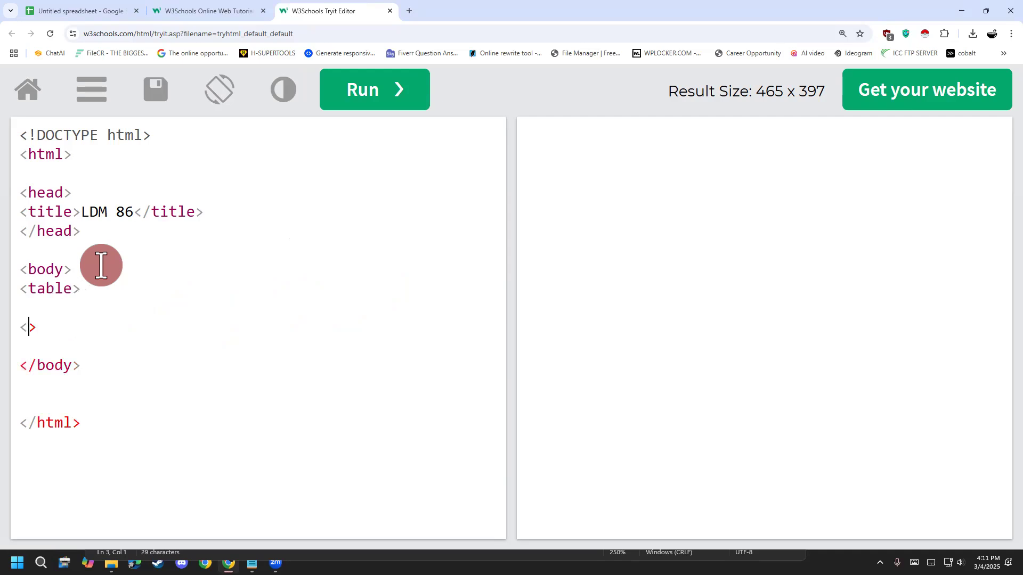
{"action": "type", "text": "/table"}
- Add two more blank lines inside the table element and one between the <body> and <table> tags
{"action": "left_click", "coordinate": [130, 291]}
{"action": "key", "text": "Return"}
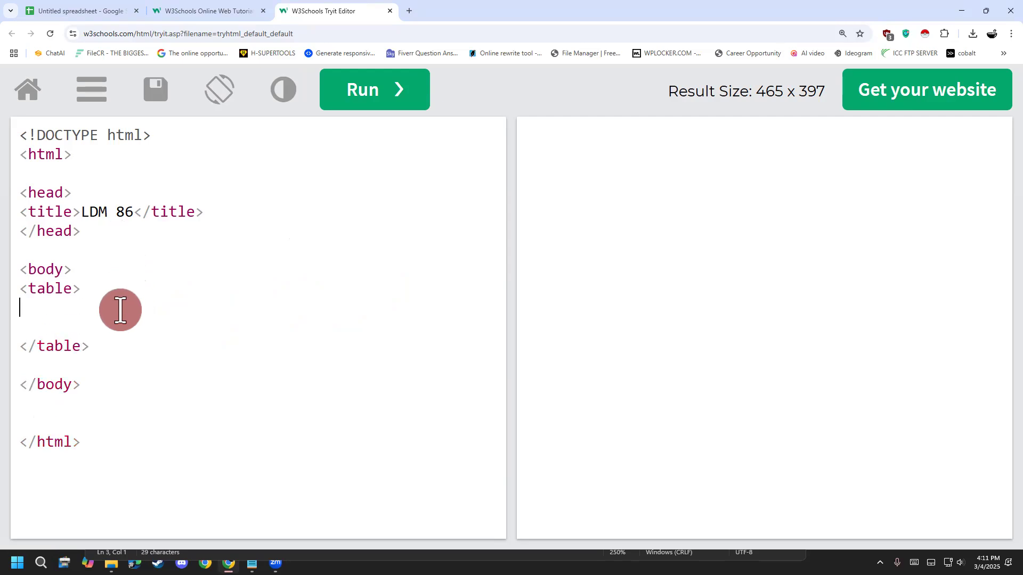
{"action": "key", "text": "Return"}
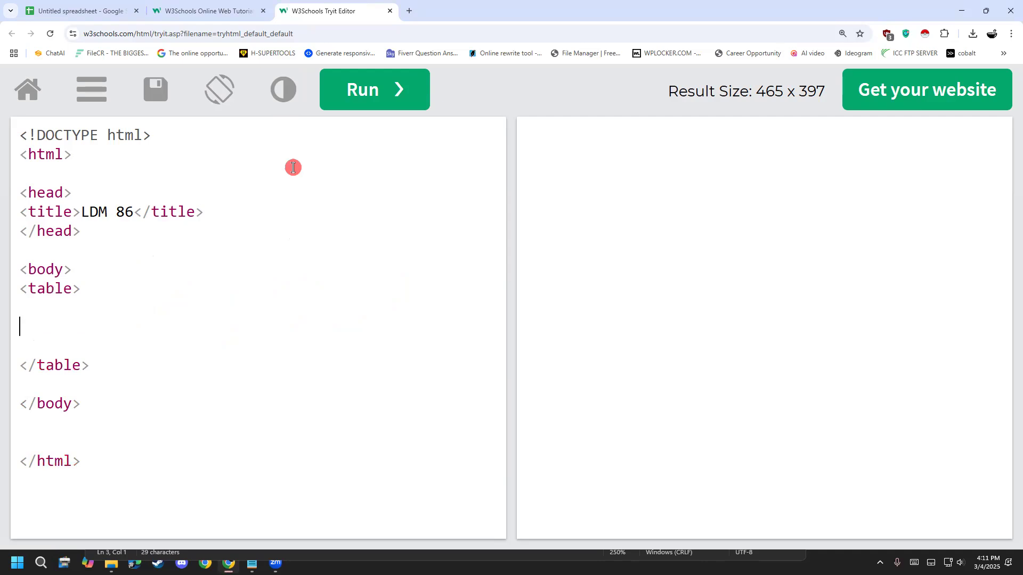
{"action": "left_click", "coordinate": [81, 270]}
{"action": "key", "text": "Return"}
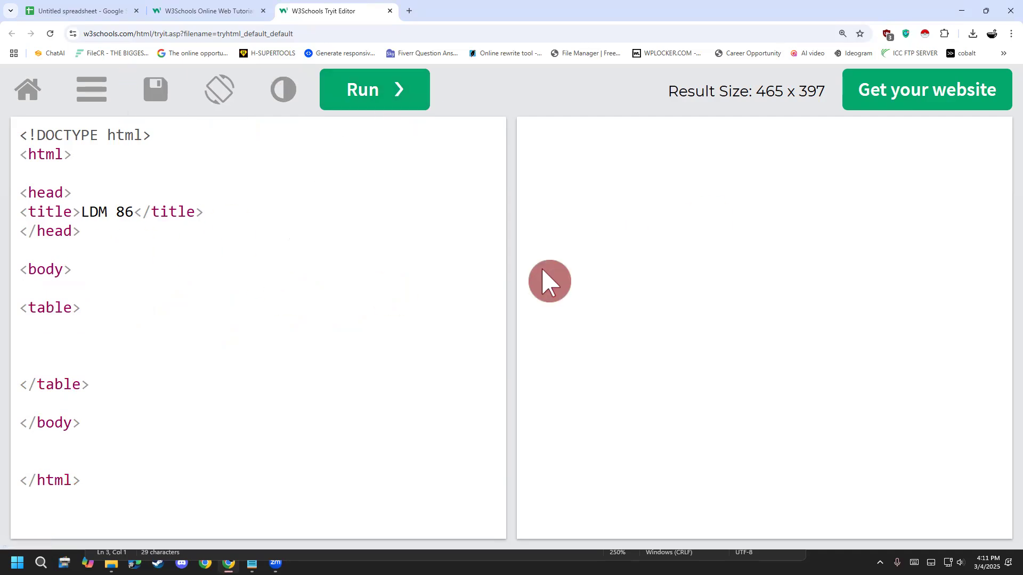
- Highlight the opening and closing table tags and the whole table block to examine the element's structure
{"action": "left_click_drag", "start_coordinate": [87, 318], "coordinate": [7, 313]}
{"action": "left_click_drag", "start_coordinate": [94, 386], "coordinate": [7, 370]}
{"action": "left_click_drag", "start_coordinate": [7, 326], "coordinate": [7, 301]}
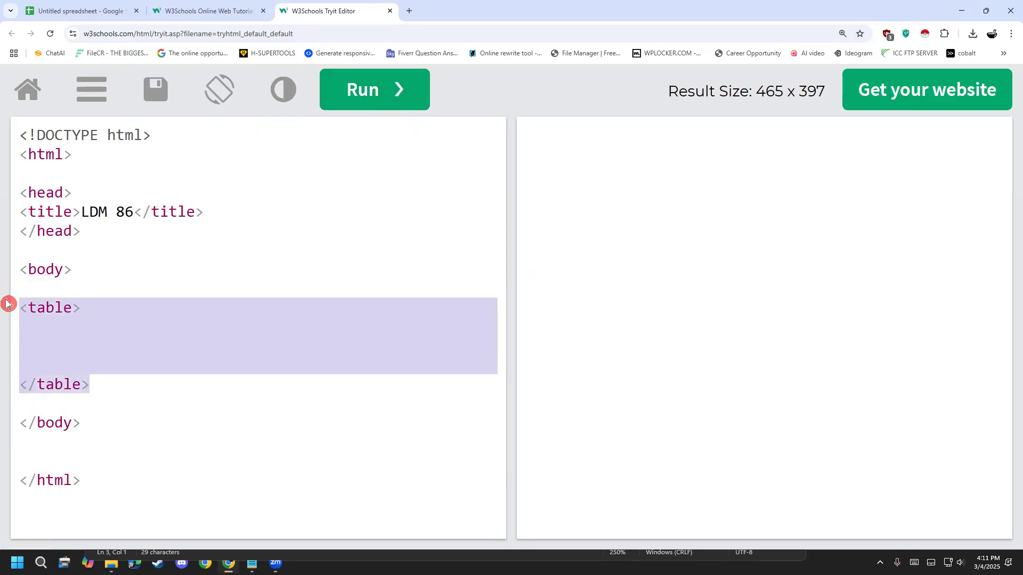
{"action": "left_click", "coordinate": [210, 352]}
{"action": "left_click_drag", "start_coordinate": [210, 375], "coordinate": [7, 303]}
{"action": "left_click", "coordinate": [60, 339]}
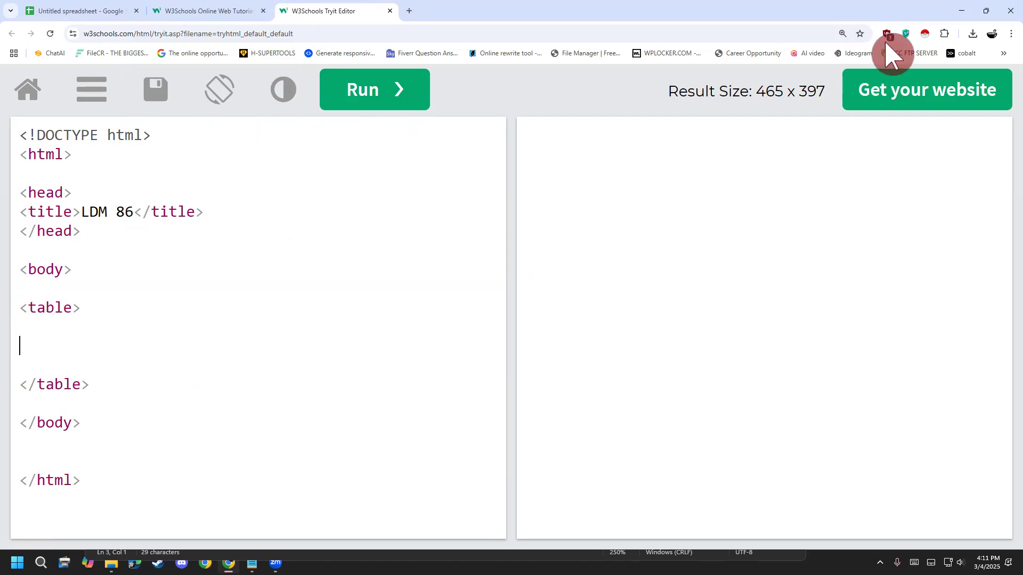
{"action": "left_click_drag", "start_coordinate": [110, 384], "coordinate": [8, 309]}
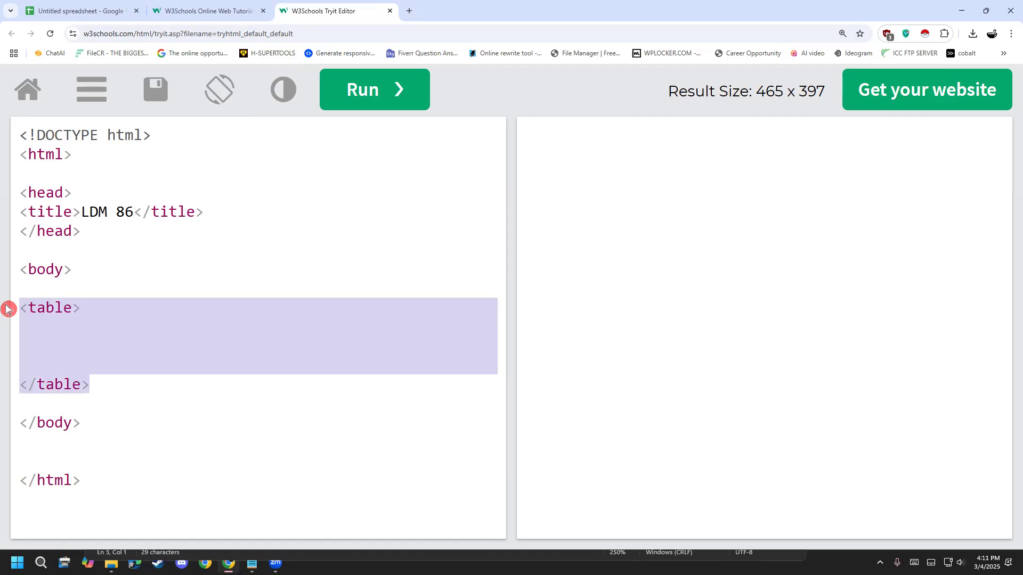
{"action": "left_click_drag", "start_coordinate": [101, 306], "coordinate": [12, 309]}
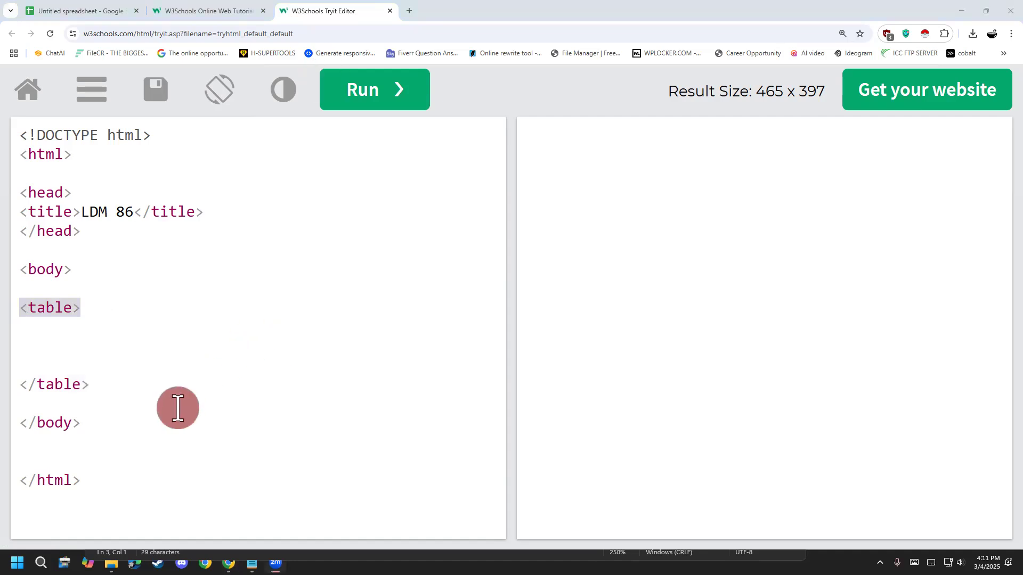
{"action": "left_click", "coordinate": [63, 194]}
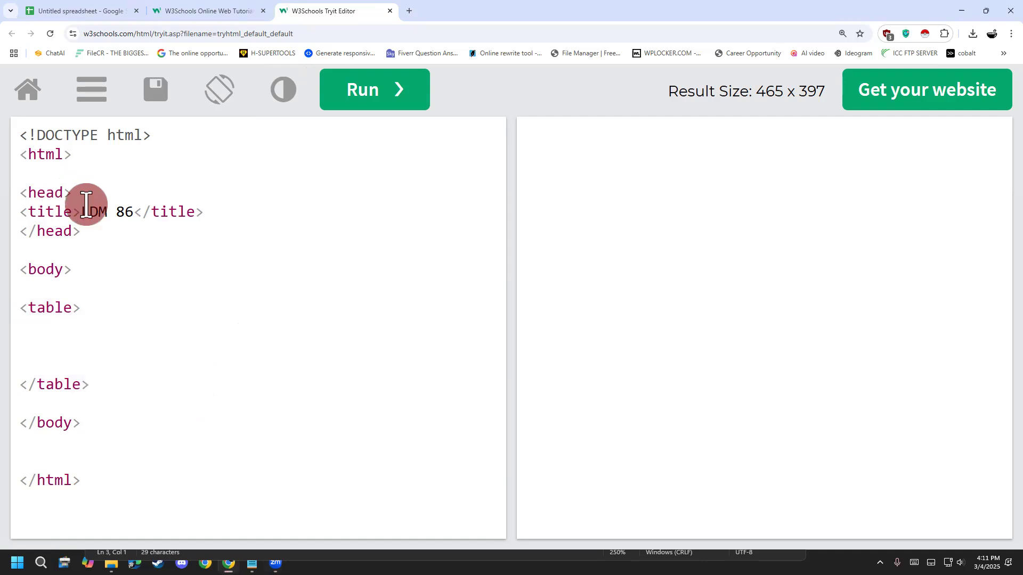
{"action": "left_click_drag", "start_coordinate": [90, 309], "coordinate": [14, 314]}
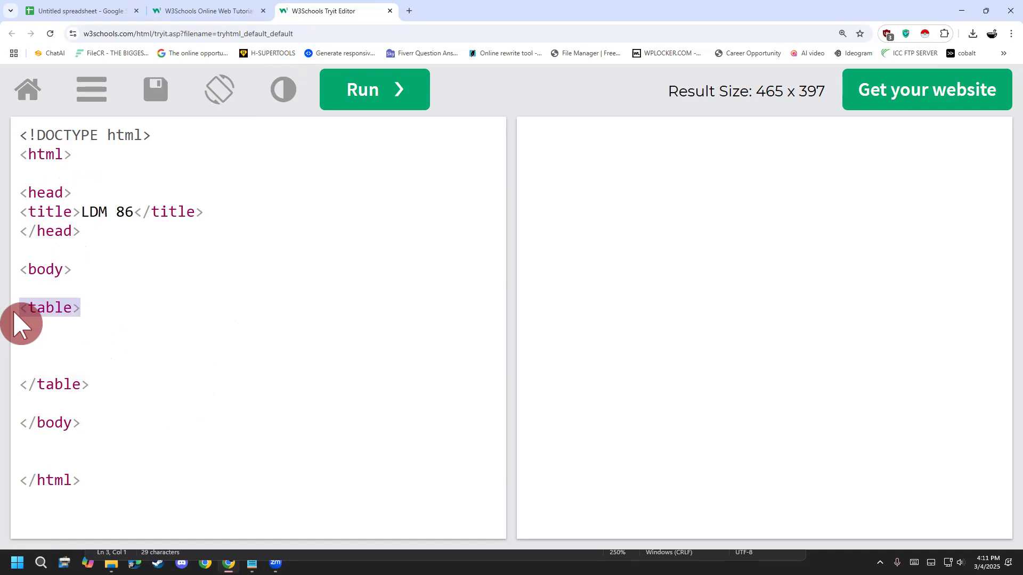
{"action": "left_click", "coordinate": [81, 369]}
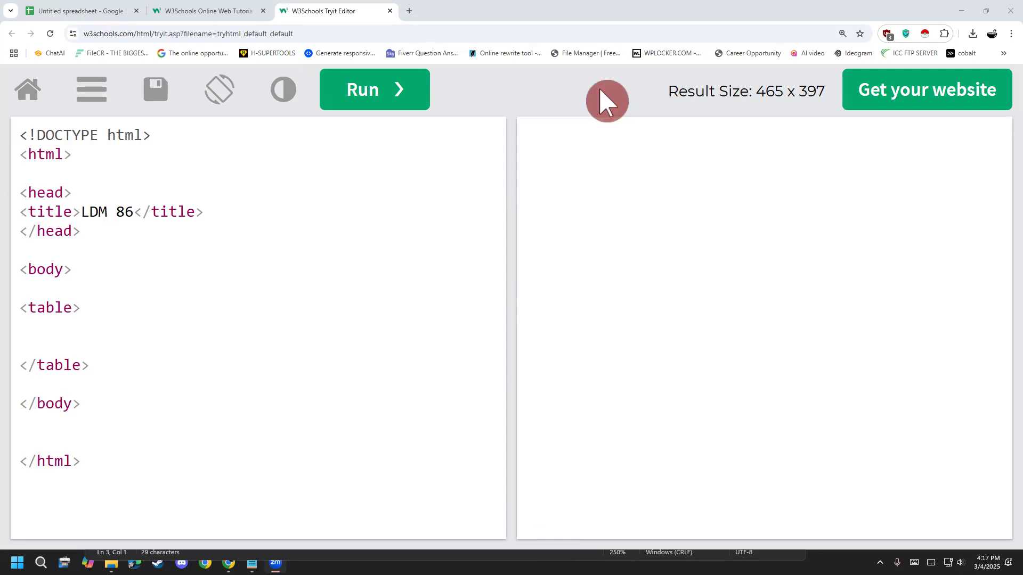
- Handwrite "gmap" diagonally over the code with the annotation pen and enclose it in a large loop
{"action": "mouse_move", "coordinate": [254, 252]}
{"action": "left_mouse_down"}
{"action": "mouse_move", "coordinate": [244, 310]}
{"action": "mouse_move", "coordinate": [283, 357]}
{"action": "mouse_move", "coordinate": [294, 312]}
{"action": "left_mouse_up"}
{"action": "mouse_move", "coordinate": [320, 212]}
{"action": "left_mouse_down"}
{"action": "mouse_move", "coordinate": [352, 265]}
{"action": "mouse_move", "coordinate": [421, 192]}
{"action": "left_mouse_up"}
{"action": "mouse_move", "coordinate": [452, 156]}
{"action": "left_mouse_down"}
{"action": "mouse_move", "coordinate": [448, 189]}
{"action": "mouse_move", "coordinate": [489, 181]}
{"action": "left_mouse_up"}
{"action": "mouse_move", "coordinate": [478, 137]}
{"action": "left_mouse_down"}
{"action": "mouse_move", "coordinate": [533, 228]}
{"action": "mouse_move", "coordinate": [509, 163]}
{"action": "left_mouse_up"}
{"action": "mouse_move", "coordinate": [206, 491]}
{"action": "left_mouse_down"}
{"action": "mouse_move", "coordinate": [506, 342]}
{"action": "mouse_move", "coordinate": [547, 112]}
{"action": "left_mouse_up"}
{"action": "mouse_move", "coordinate": [185, 202]}
{"action": "left_mouse_down"}
{"action": "mouse_move", "coordinate": [262, 426]}
{"action": "mouse_move", "coordinate": [420, 474]}
{"action": "left_mouse_up"}
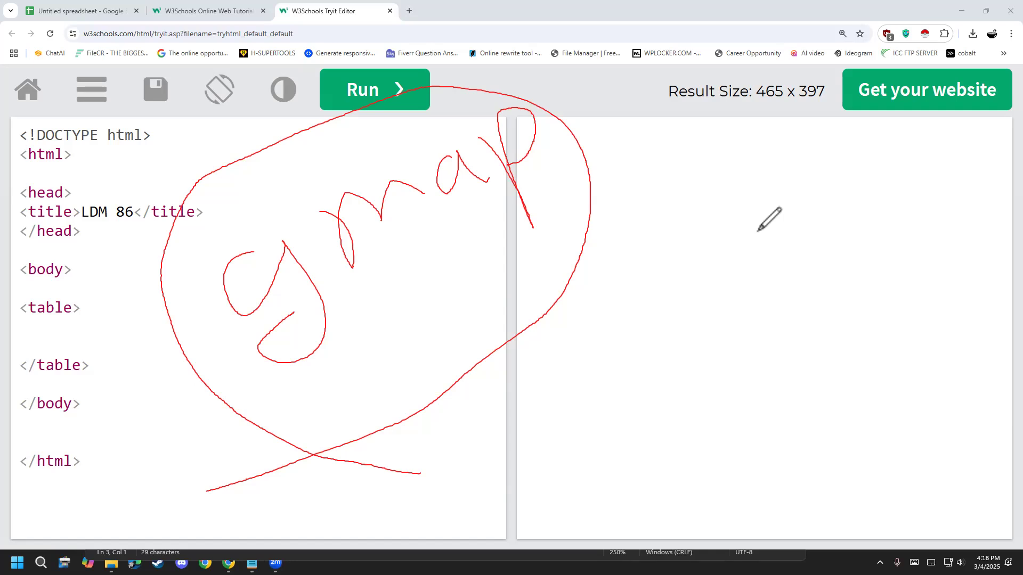
- Draw an arrow from the "gmap" loop and handwrite "Instant" over the result area
{"action": "mouse_move", "coordinate": [588, 153]}
{"action": "left_mouse_down"}
{"action": "mouse_move", "coordinate": [662, 164]}
{"action": "mouse_move", "coordinate": [656, 201]}
{"action": "left_mouse_up"}
{"action": "mouse_move", "coordinate": [633, 276]}
{"action": "left_mouse_down"}
{"action": "mouse_move", "coordinate": [662, 327]}
{"action": "mouse_move", "coordinate": [716, 292]}
{"action": "left_mouse_up"}
{"action": "left_click_drag", "start_coordinate": [724, 250], "coordinate": [717, 293]}
{"action": "mouse_move", "coordinate": [728, 203]}
{"action": "left_mouse_down"}
{"action": "mouse_move", "coordinate": [747, 274]}
{"action": "mouse_move", "coordinate": [767, 218]}
{"action": "mouse_move", "coordinate": [779, 230]}
{"action": "mouse_move", "coordinate": [804, 160]}
{"action": "mouse_move", "coordinate": [816, 175]}
{"action": "left_mouse_up"}
{"action": "left_click_drag", "start_coordinate": [809, 157], "coordinate": [798, 170]}
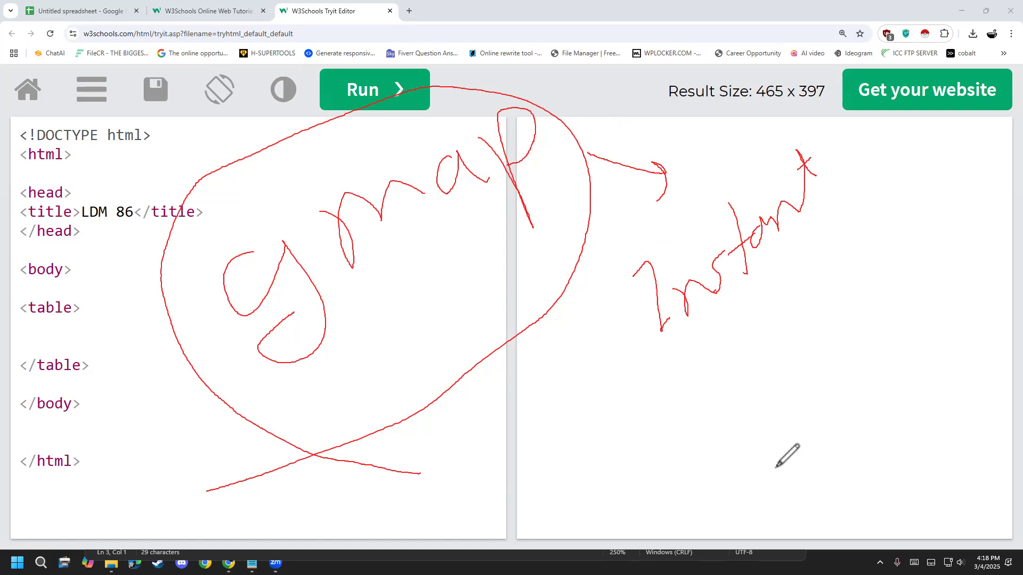
- Clear all the annotation drawings from the screen and stop annotating
{"action": "left_click", "coordinate": [65, 353]}
{"action": "right_click", "coordinate": [66, 355]}
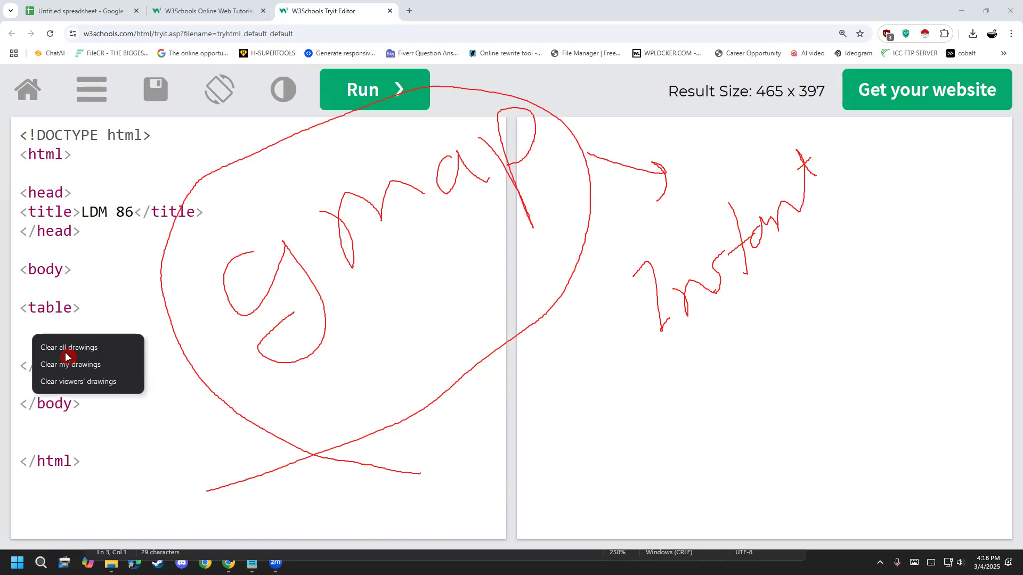
{"action": "left_click", "coordinate": [65, 356]}
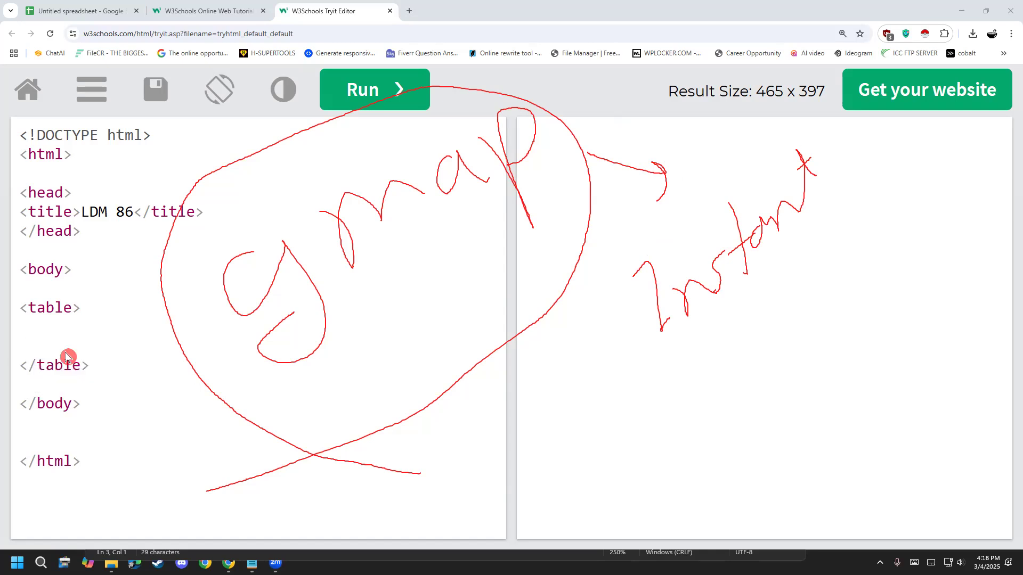
{"action": "left_click", "coordinate": [297, 6]}
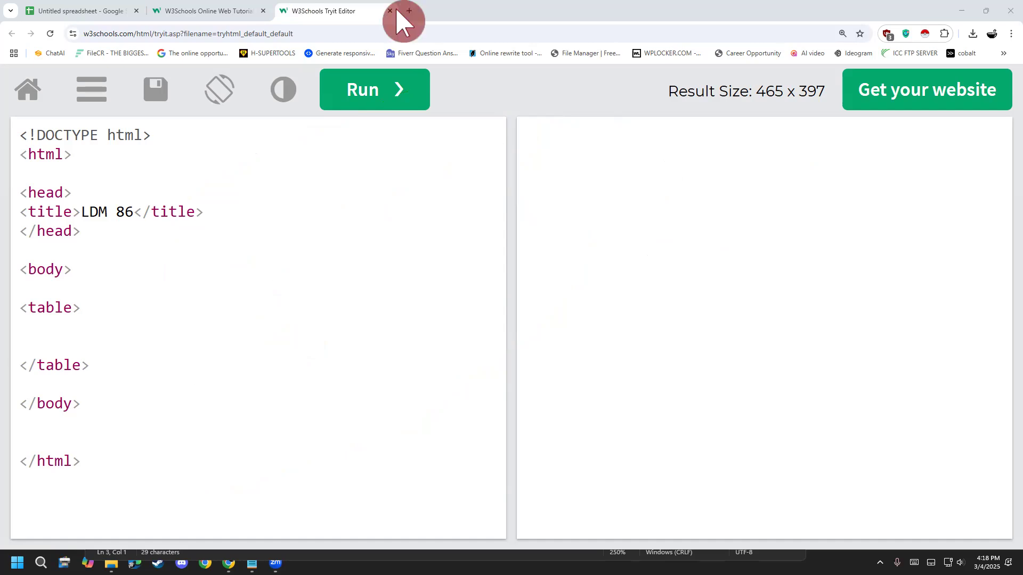
- Run a web search for "google" in the current browser tab, replacing the Tryit Editor page
{"action": "left_click", "coordinate": [320, 33]}
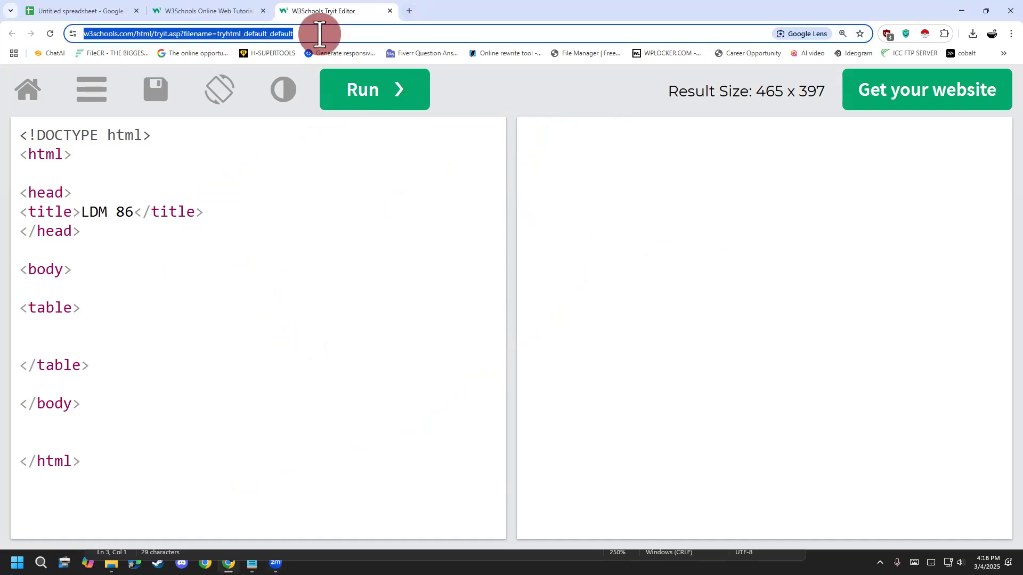
{"action": "type", "text": "google"}
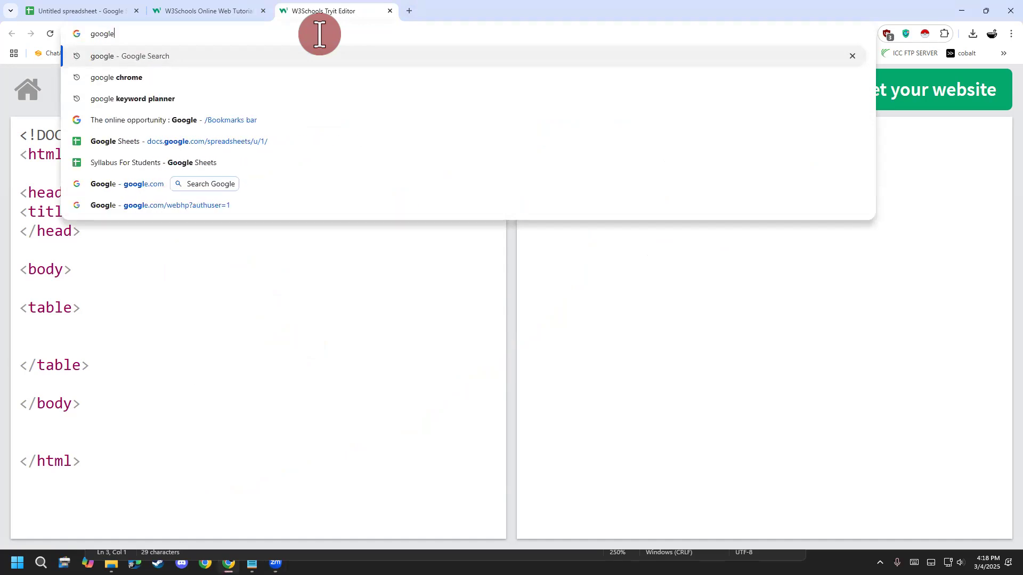
{"action": "key", "text": "Return"}
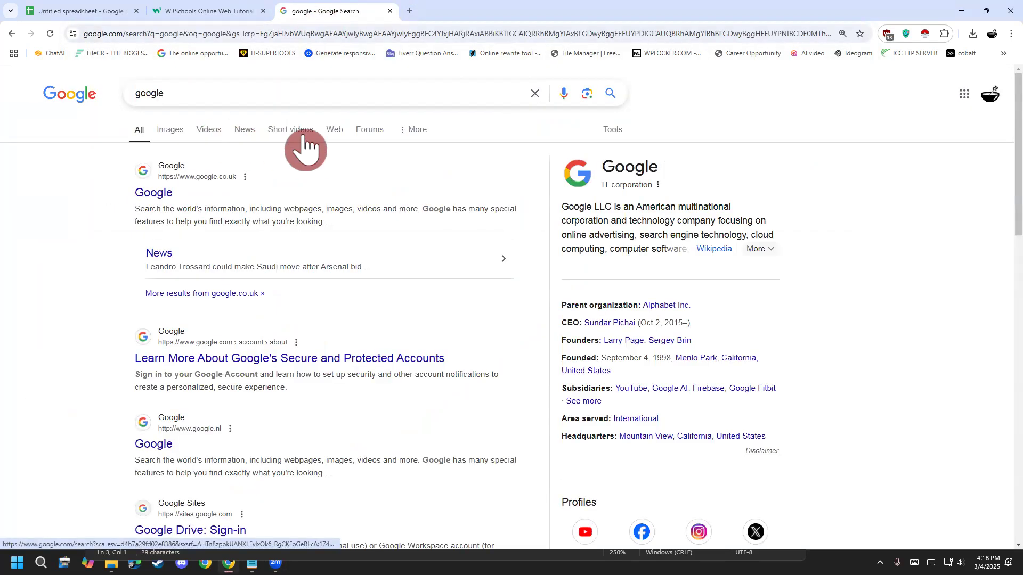
- Search the web for "google map" and open the Google Maps site from the results
{"action": "left_click", "coordinate": [192, 97]}
{"action": "left_click", "coordinate": [9, 333]}
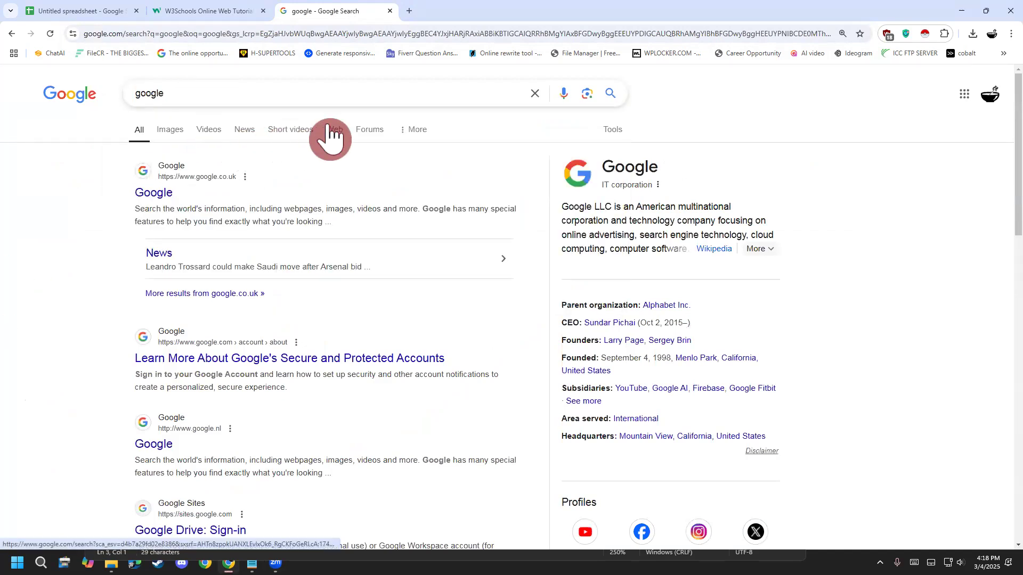
{"action": "left_click", "coordinate": [246, 95]}
{"action": "type", "text": "map"}
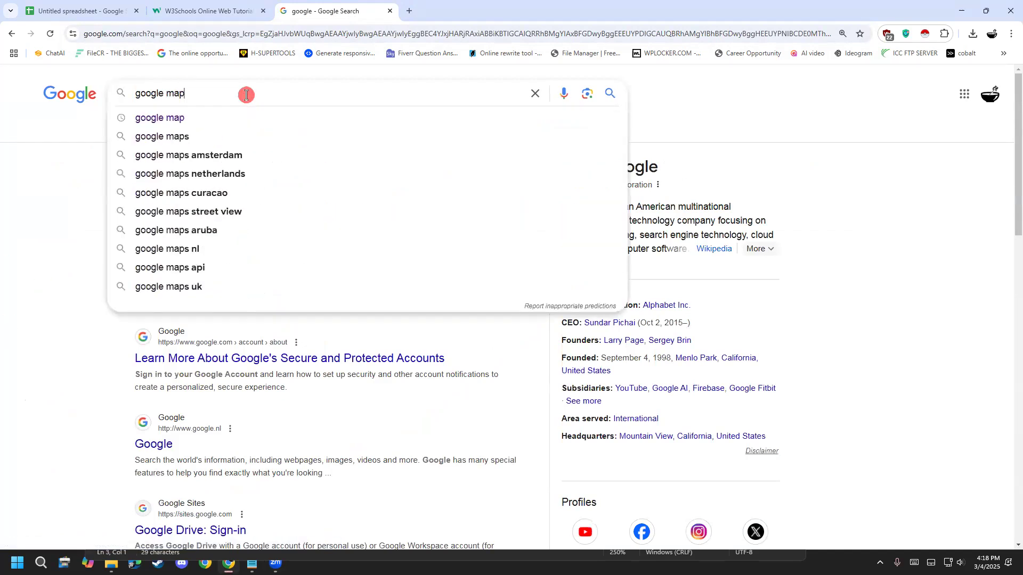
{"action": "key", "text": "Return"}
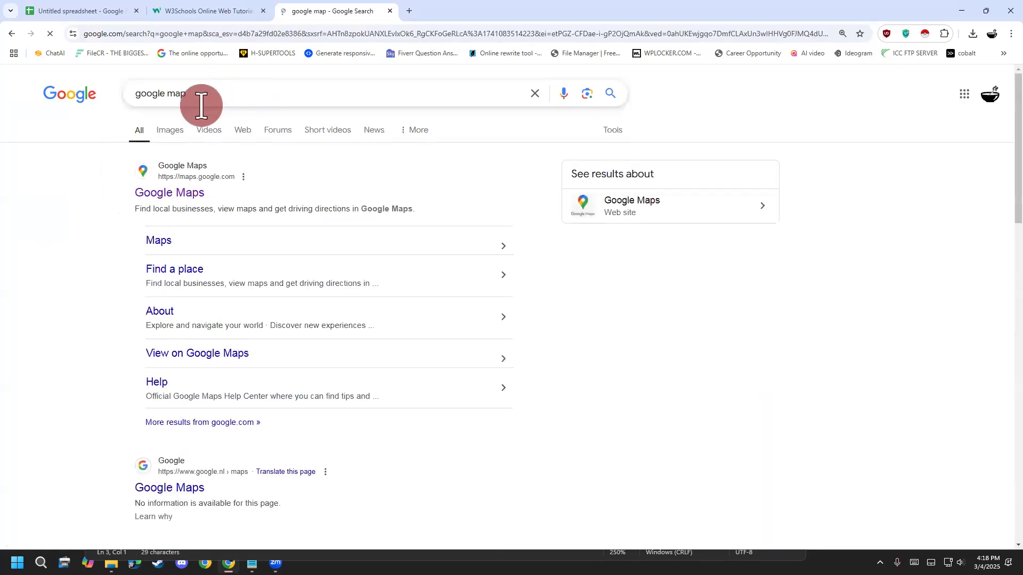
{"action": "left_click", "coordinate": [179, 187]}
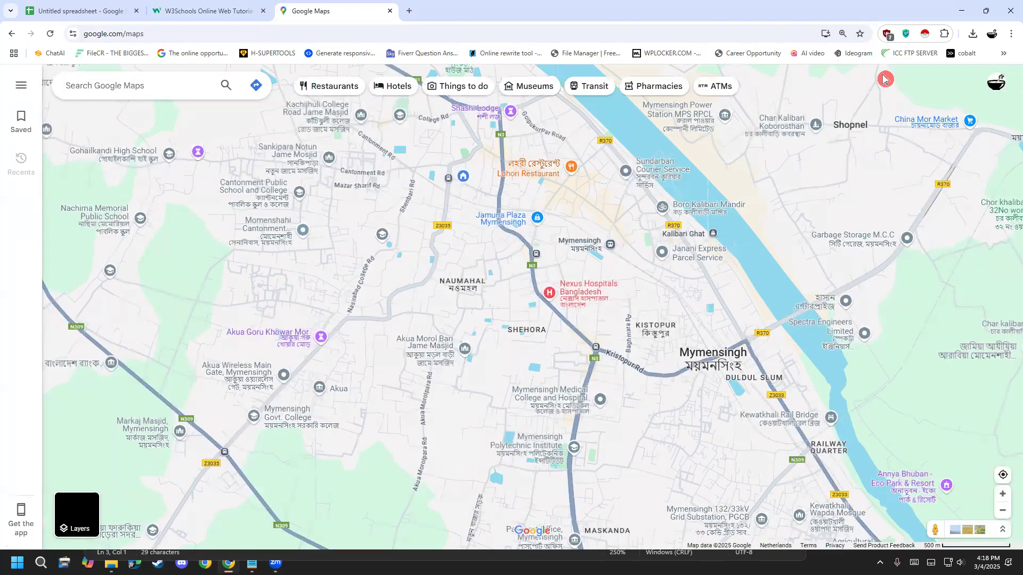
- Find places on the map for "hospital near united states" and look through the whole hospital list
{"action": "left_click", "coordinate": [160, 85]}
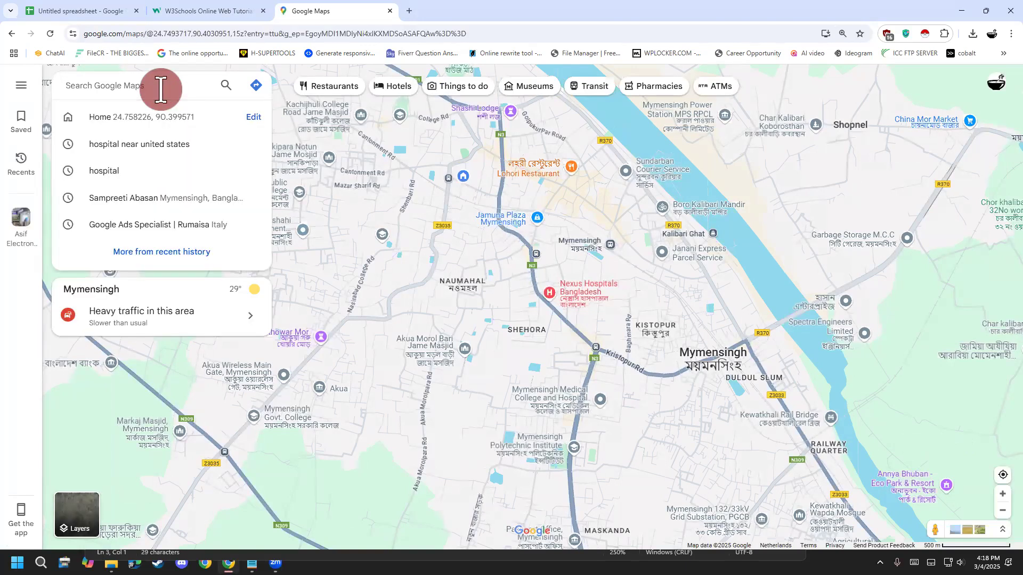
{"action": "type", "text": "hospital"}
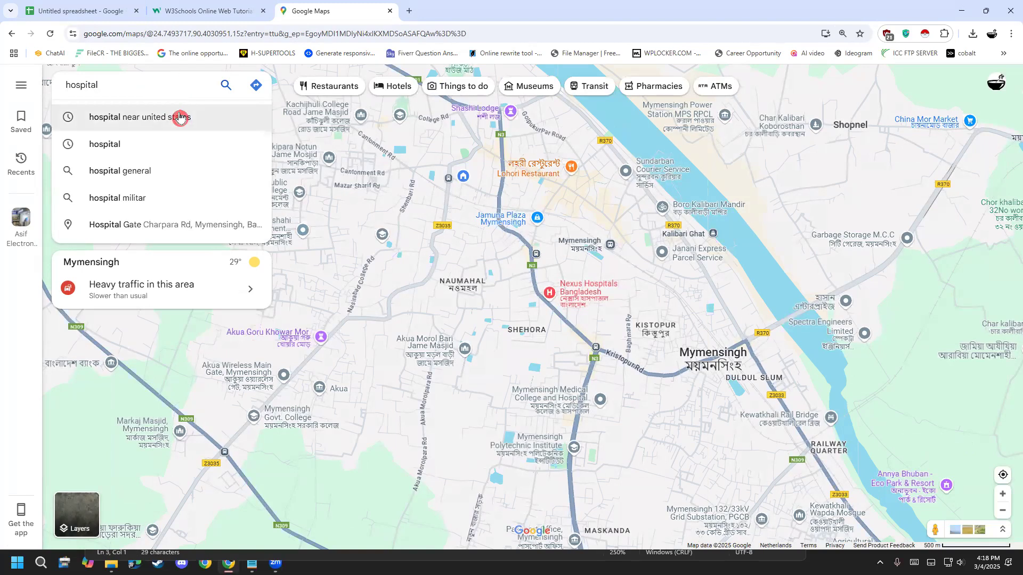
{"action": "left_click", "coordinate": [180, 117]}
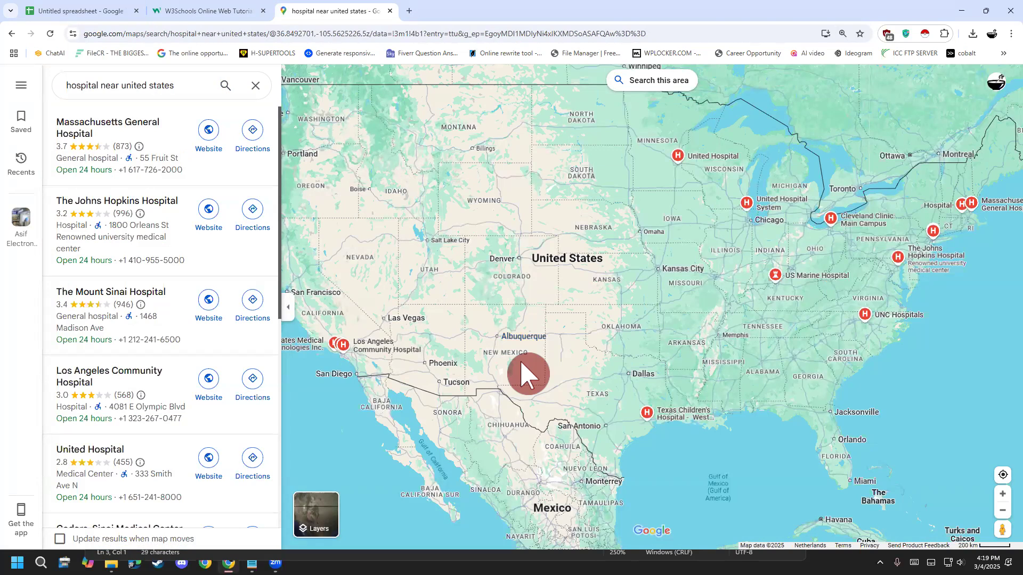
{"action": "scroll", "coordinate": [168, 244], "scroll_direction": "down", "scroll_amount": 6}
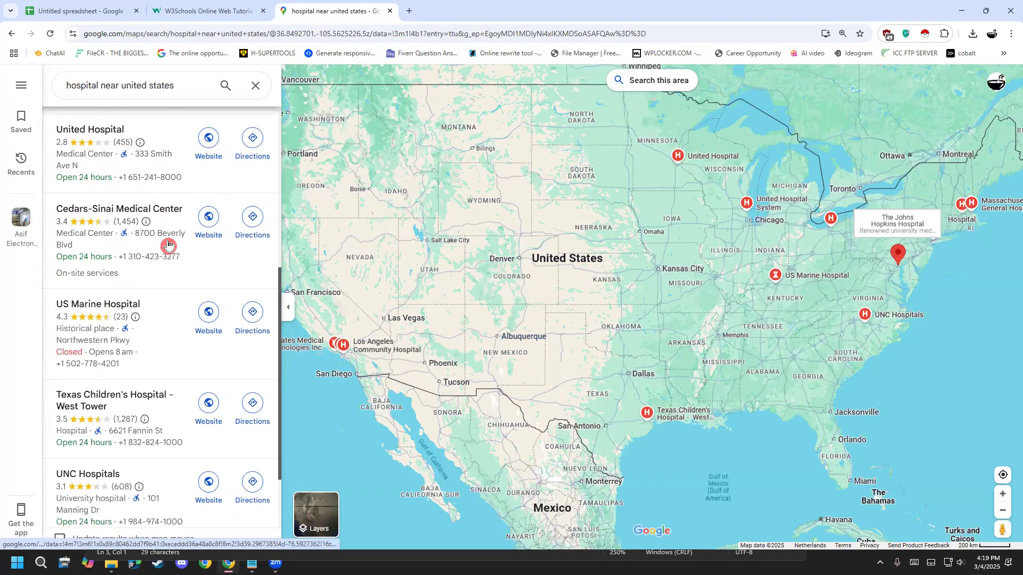
{"action": "scroll", "coordinate": [168, 244], "scroll_direction": "down", "scroll_amount": 8}
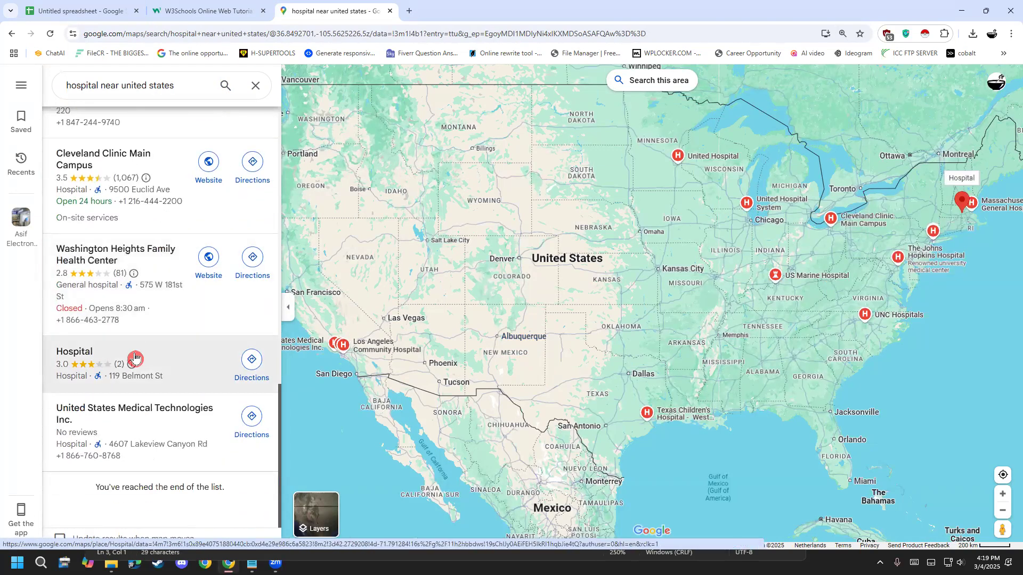
{"action": "scroll", "coordinate": [163, 440], "scroll_direction": "up", "scroll_amount": 7}
{"action": "scroll", "coordinate": [163, 440], "scroll_direction": "up", "scroll_amount": 6}
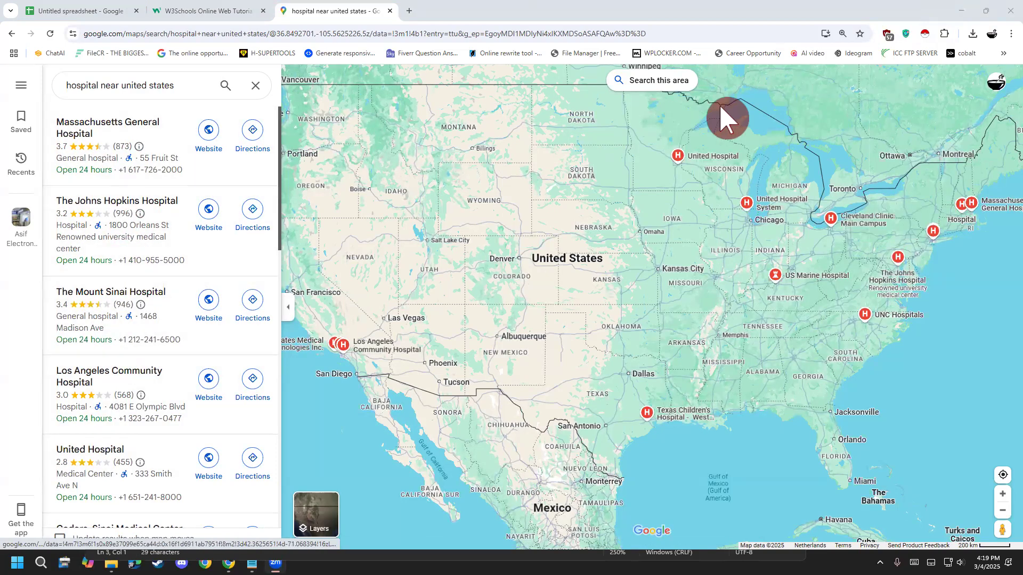
- Launch Instant Data Scraper, place its window over the map, and cycle its detected tables to the hospital listing
{"action": "left_click", "coordinate": [925, 33]}
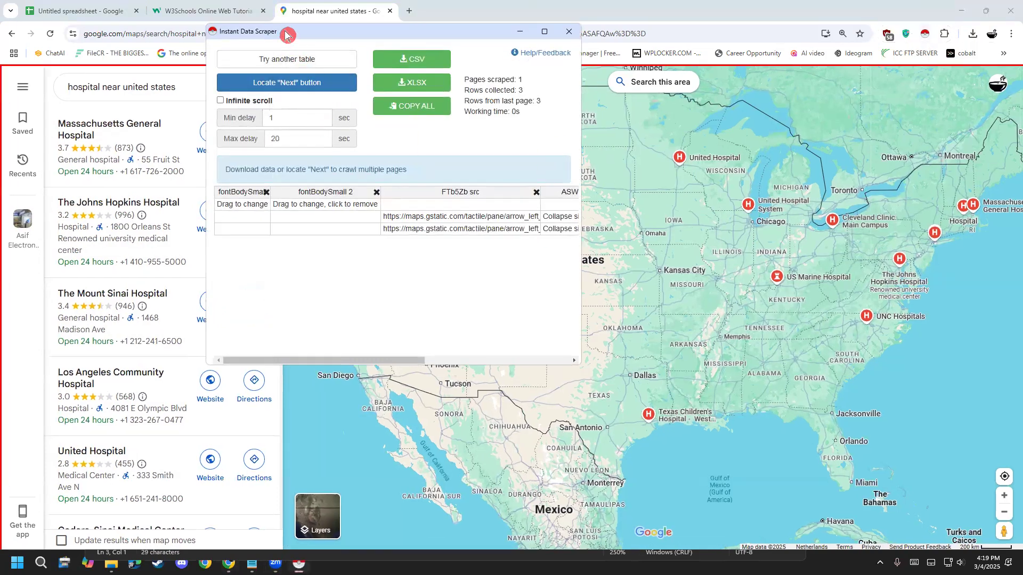
{"action": "left_click_drag", "start_coordinate": [286, 35], "coordinate": [560, 154]}
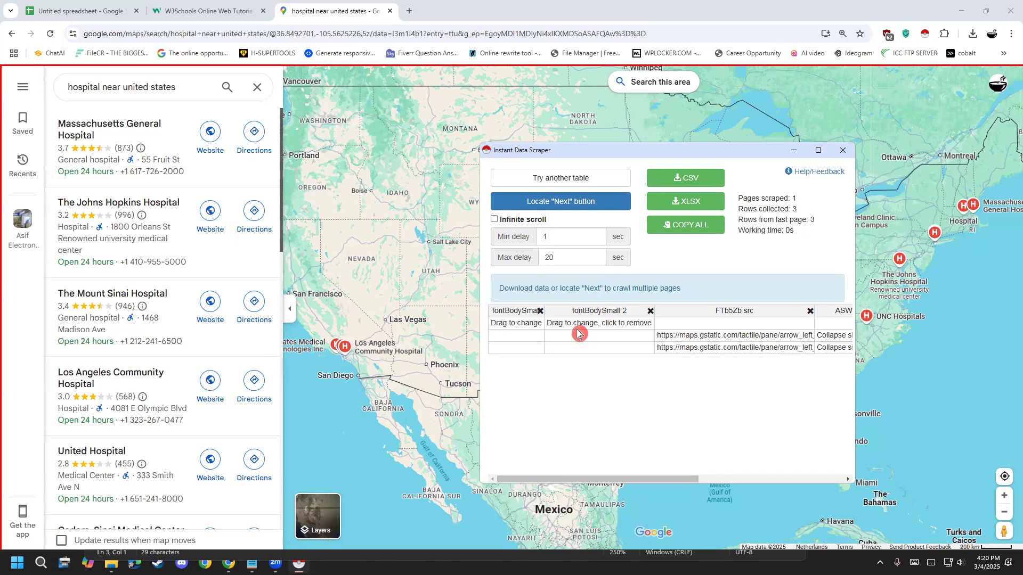
{"action": "left_click", "coordinate": [563, 179]}
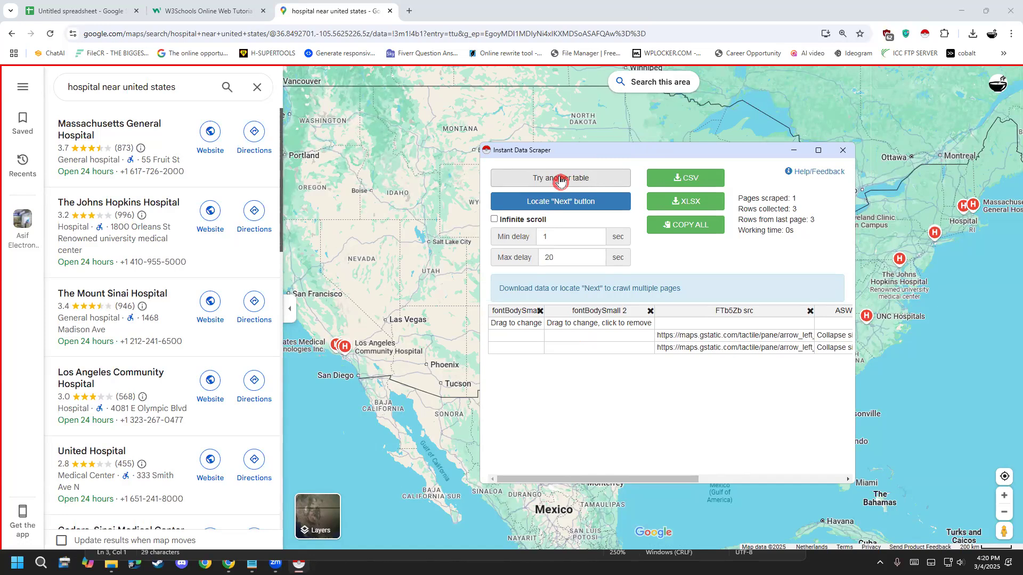
{"action": "left_click", "coordinate": [561, 180]}
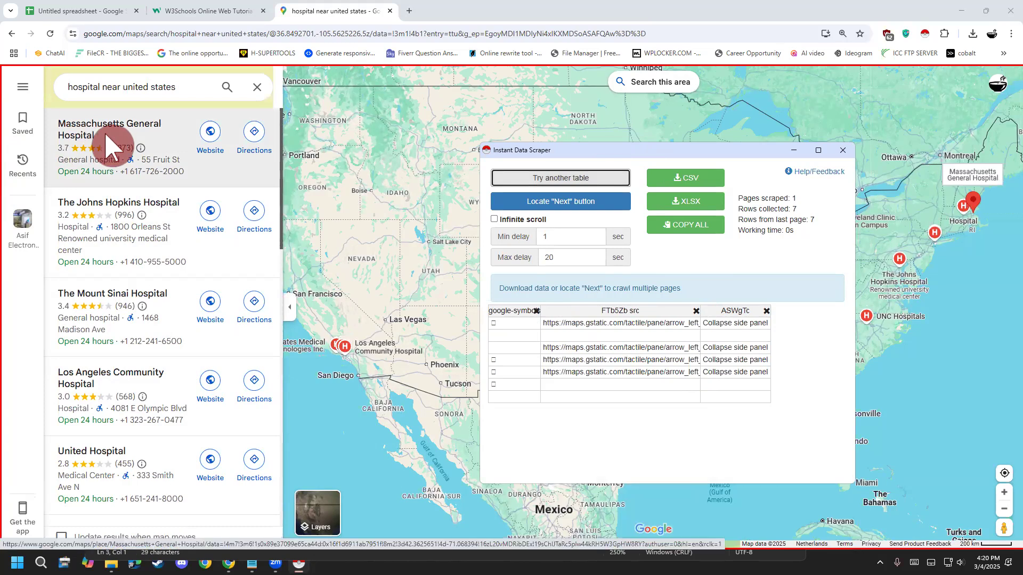
{"action": "left_click", "coordinate": [584, 176]}
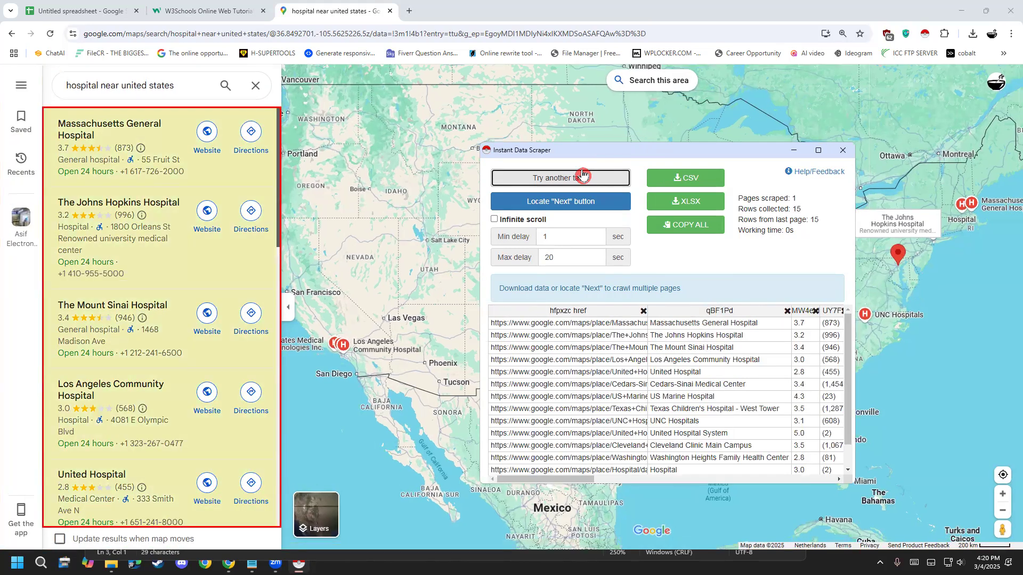
{"action": "left_click", "coordinate": [662, 320]}
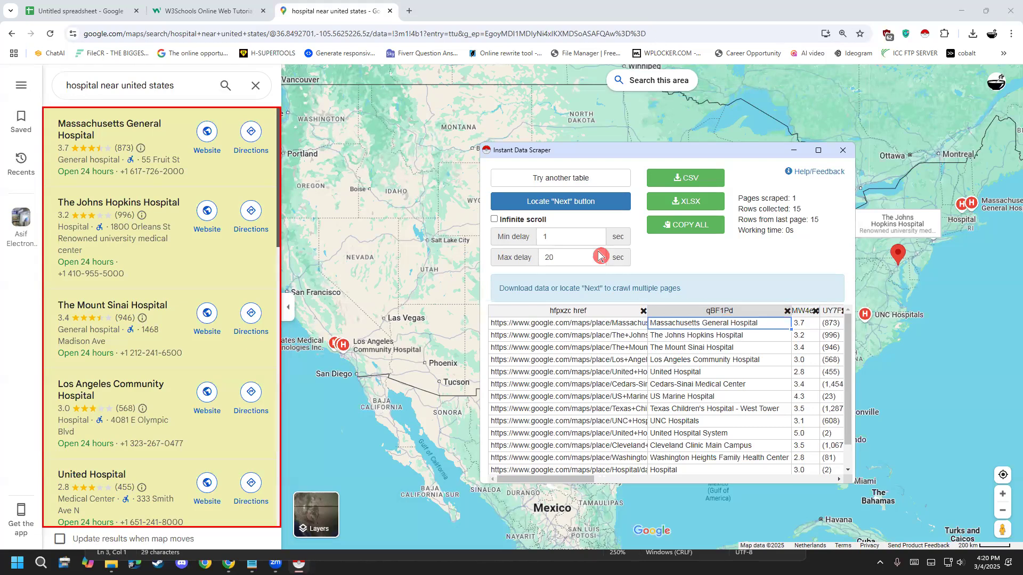
- Crawl the hospital list with infinite scroll enabled and export the scraped data as XLSX and CSV
{"action": "left_click", "coordinate": [494, 220]}
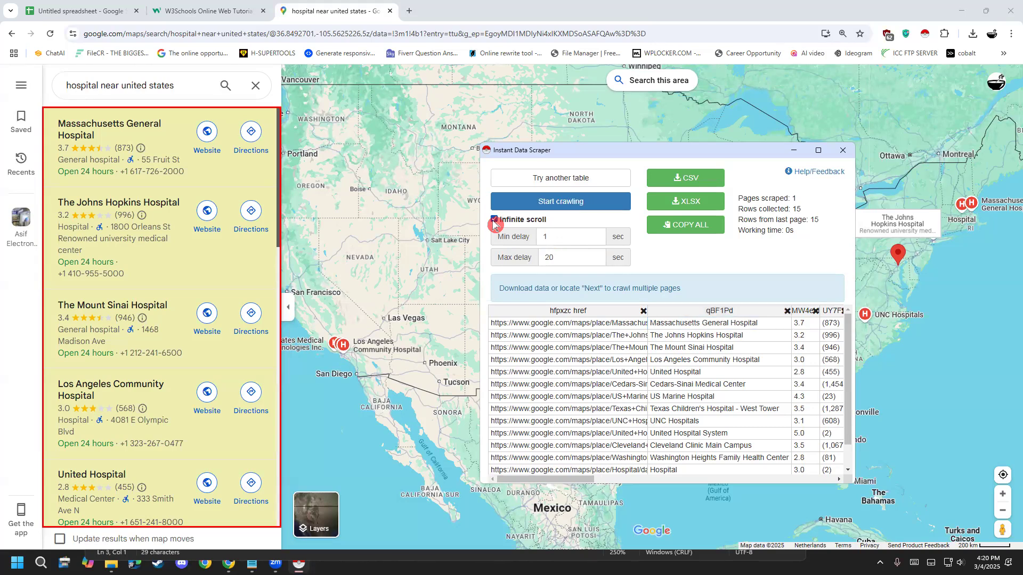
{"action": "left_click", "coordinate": [553, 206]}
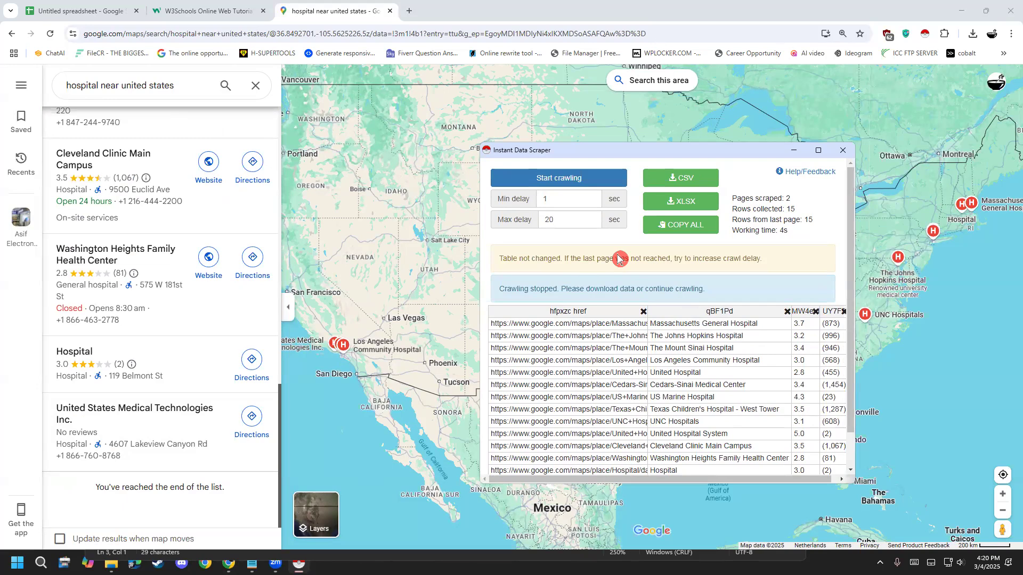
{"action": "left_click", "coordinate": [689, 199]}
{"action": "left_click", "coordinate": [683, 181]}
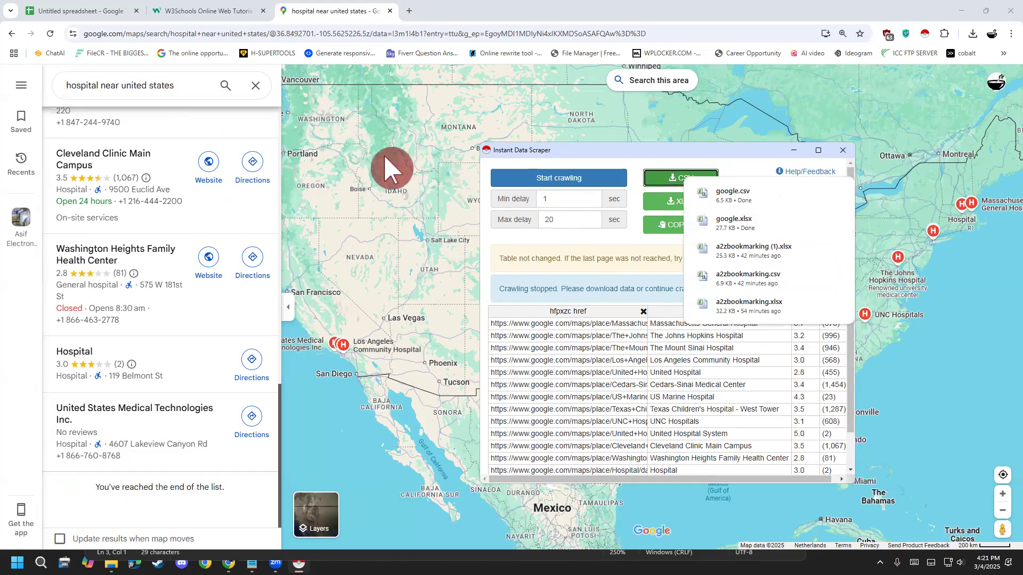
- Switch to the Google Sheets tab, return to the Sheets home page and create a blank spreadsheet
{"action": "left_click", "coordinate": [73, 12]}
{"action": "left_click", "coordinate": [28, 87]}
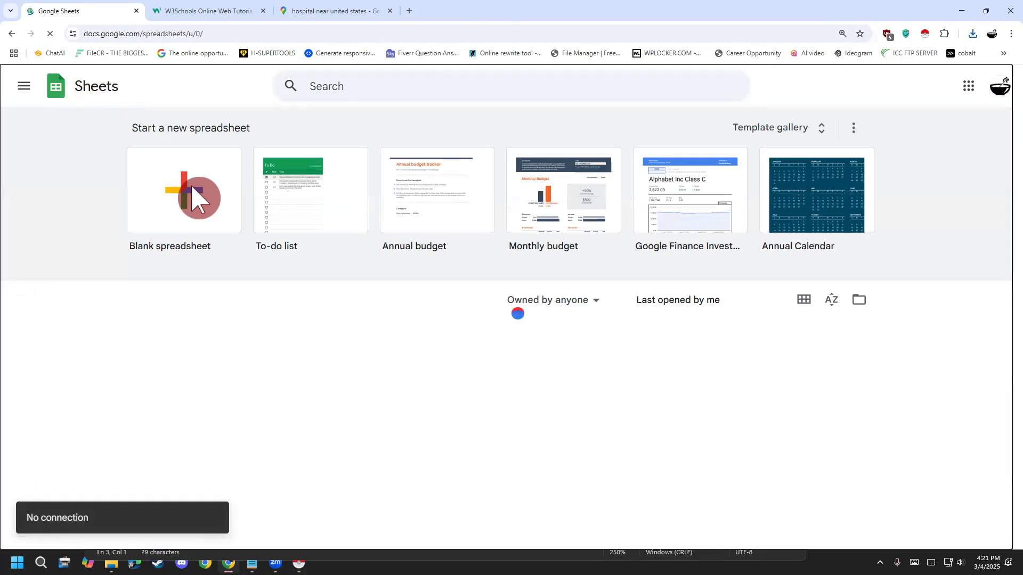
{"action": "left_click", "coordinate": [196, 198]}
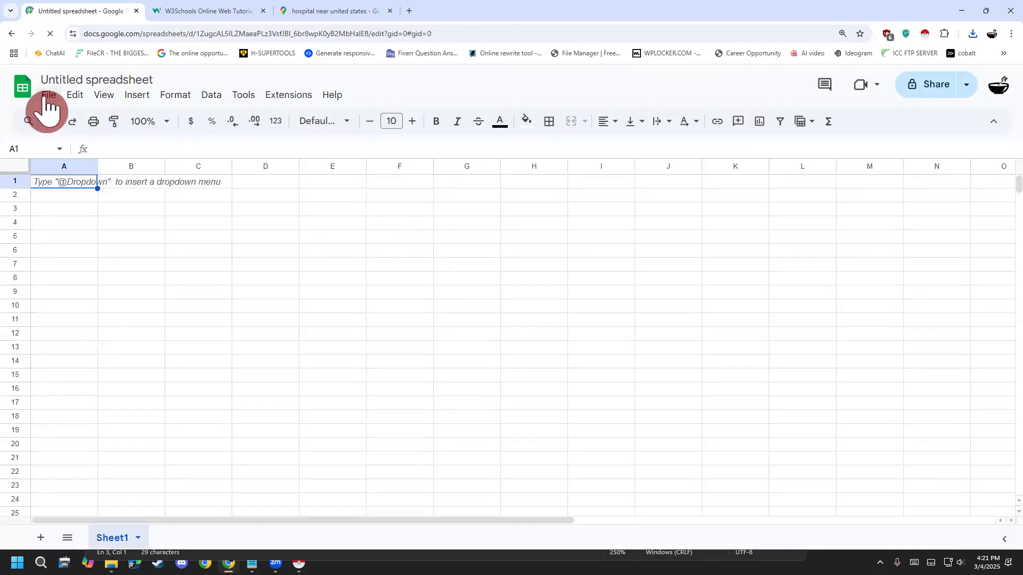
- Import google.xlsx from the Downloads folder, with the import location set to Replace spreadsheet
{"action": "left_click", "coordinate": [47, 99]}
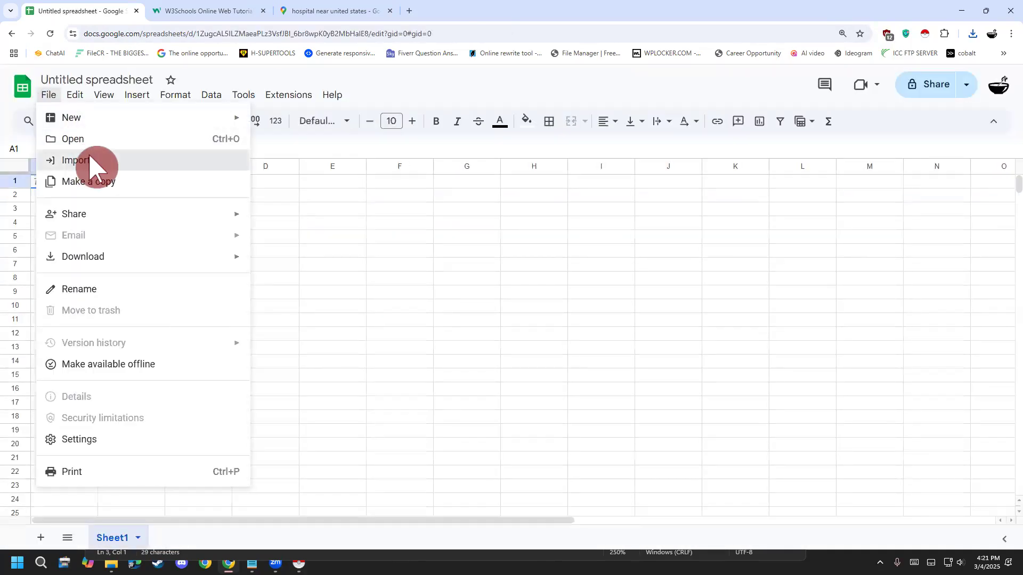
{"action": "left_click", "coordinate": [90, 160]}
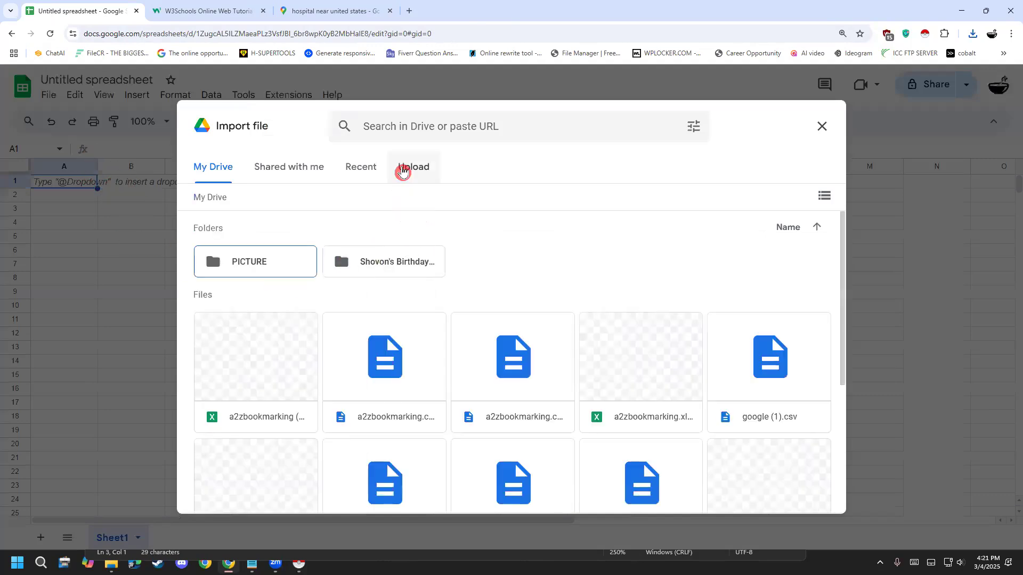
{"action": "left_click", "coordinate": [408, 168]}
{"action": "left_click", "coordinate": [507, 397]}
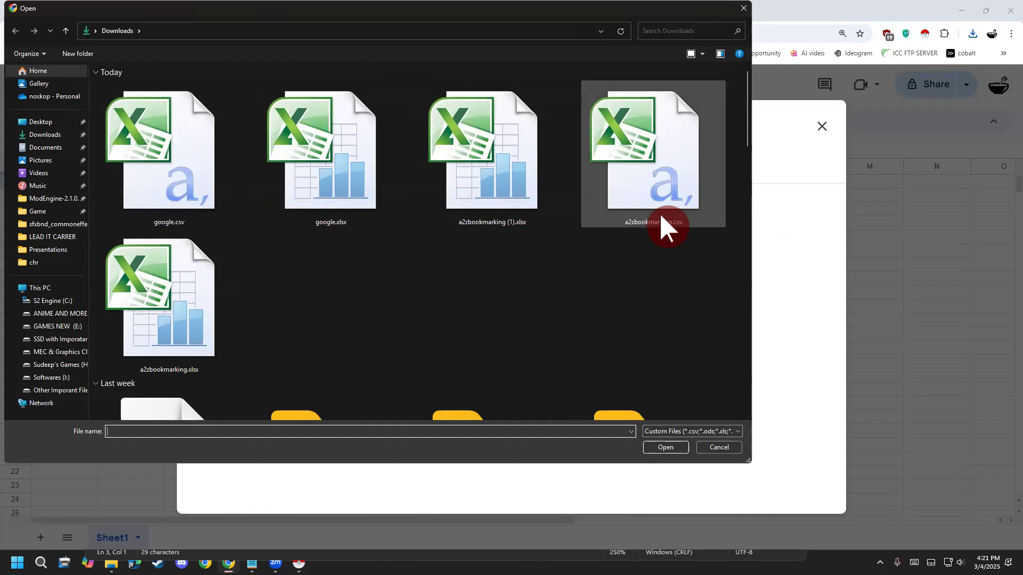
{"action": "double_click", "coordinate": [315, 181]}
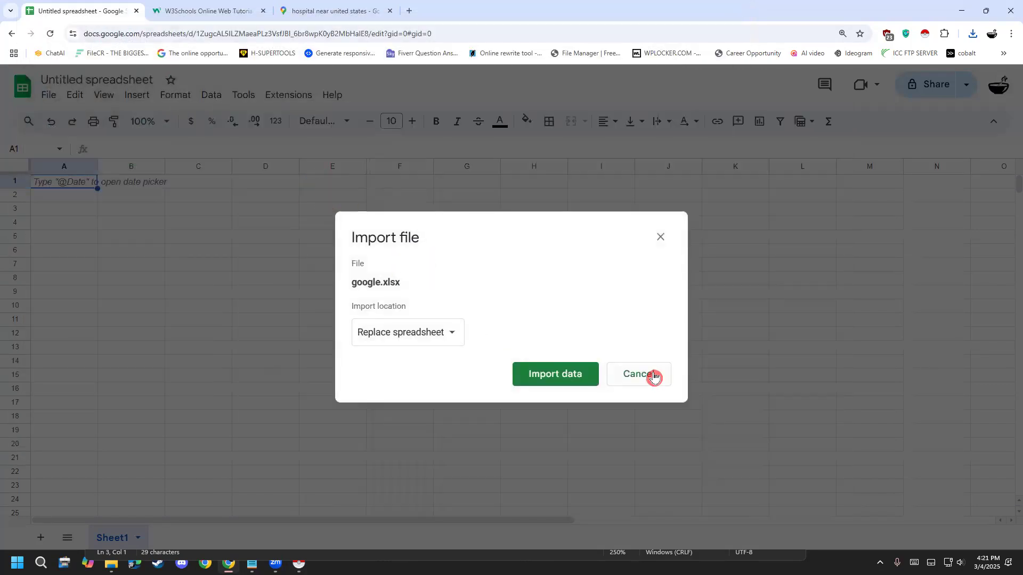
{"action": "left_click", "coordinate": [427, 331]}
{"action": "left_click", "coordinate": [428, 330]}
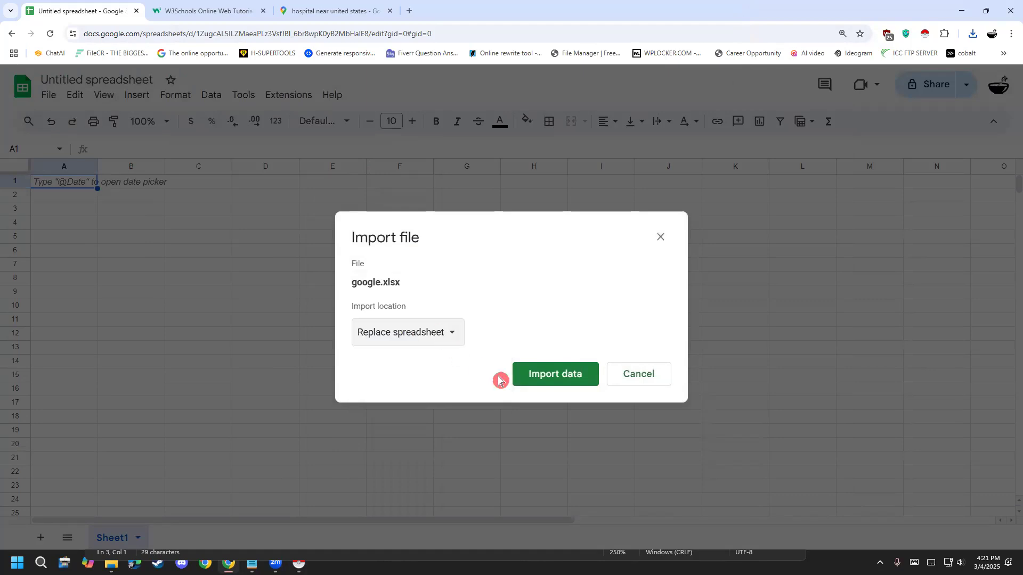
{"action": "left_click", "coordinate": [538, 382]}
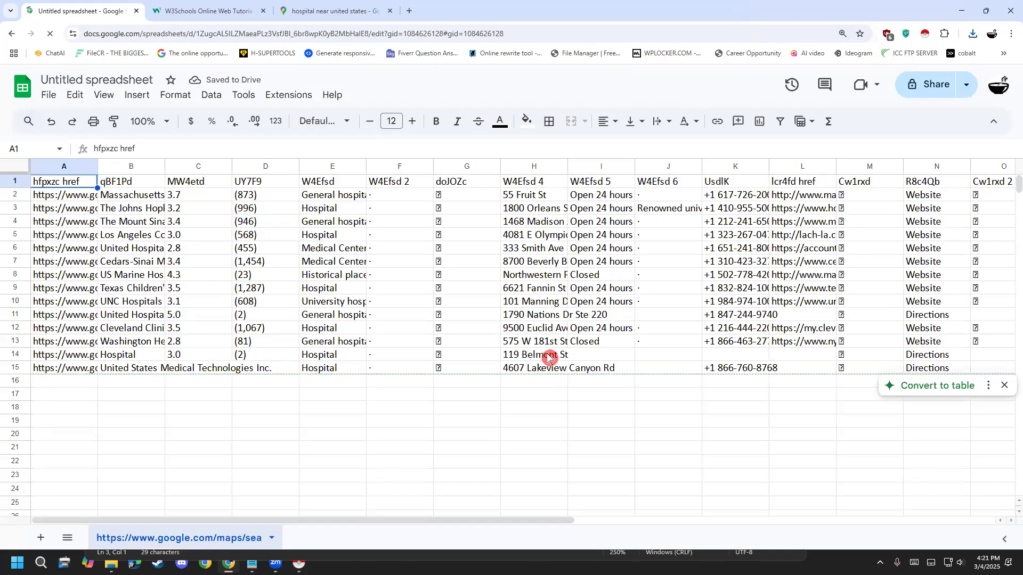
- Delete column A, "hfpxzc href", which holds the Google Maps place links
{"action": "right_click", "coordinate": [81, 168]}
{"action": "left_click", "coordinate": [60, 168]}
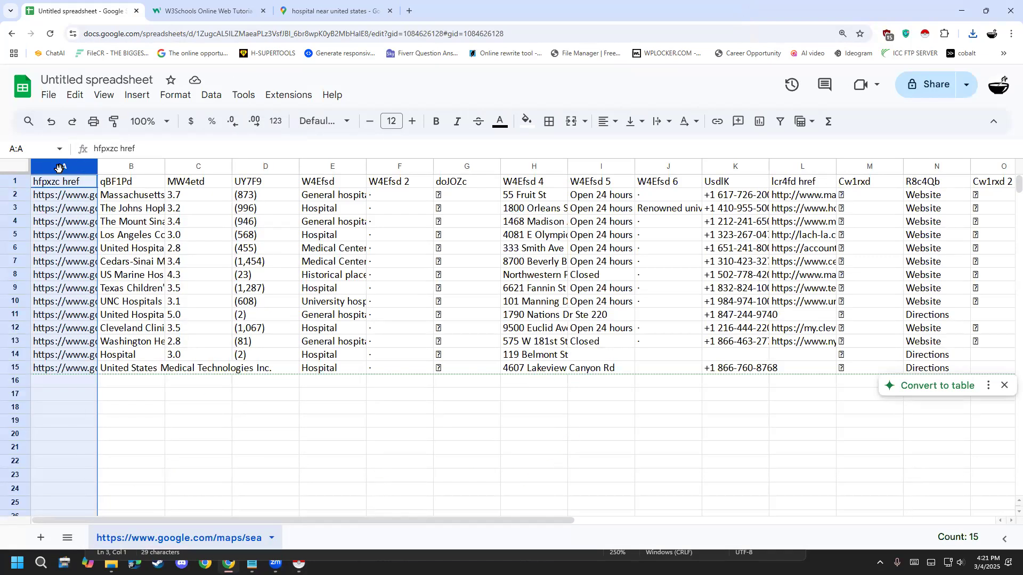
{"action": "left_click", "coordinate": [85, 169]}
{"action": "left_click", "coordinate": [88, 170]}
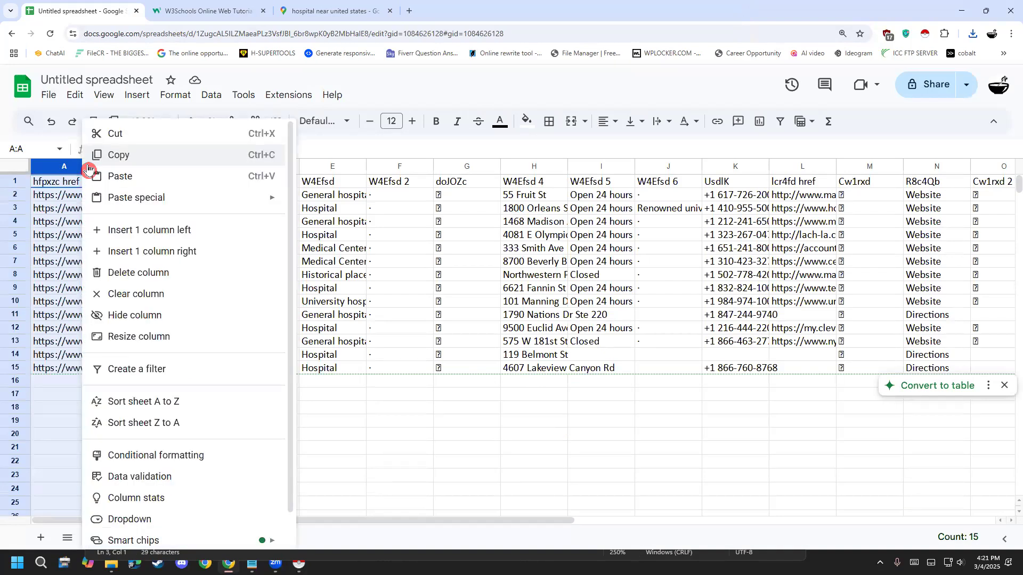
{"action": "left_click", "coordinate": [202, 281]}
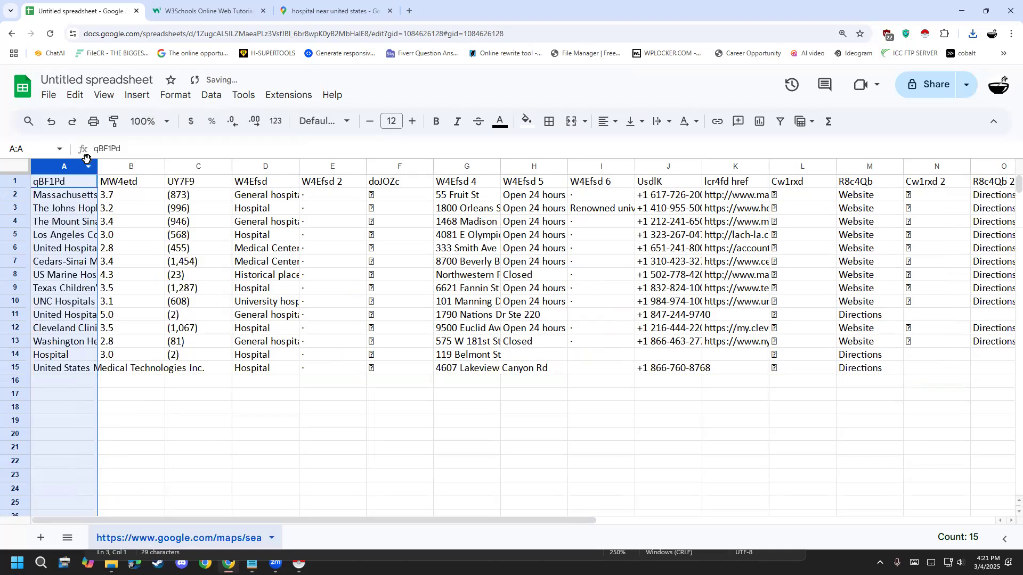
- Widen column A to fit the hospital names and change its header in A1 to "Name"
{"action": "left_click_drag", "start_coordinate": [99, 165], "coordinate": [168, 166]}
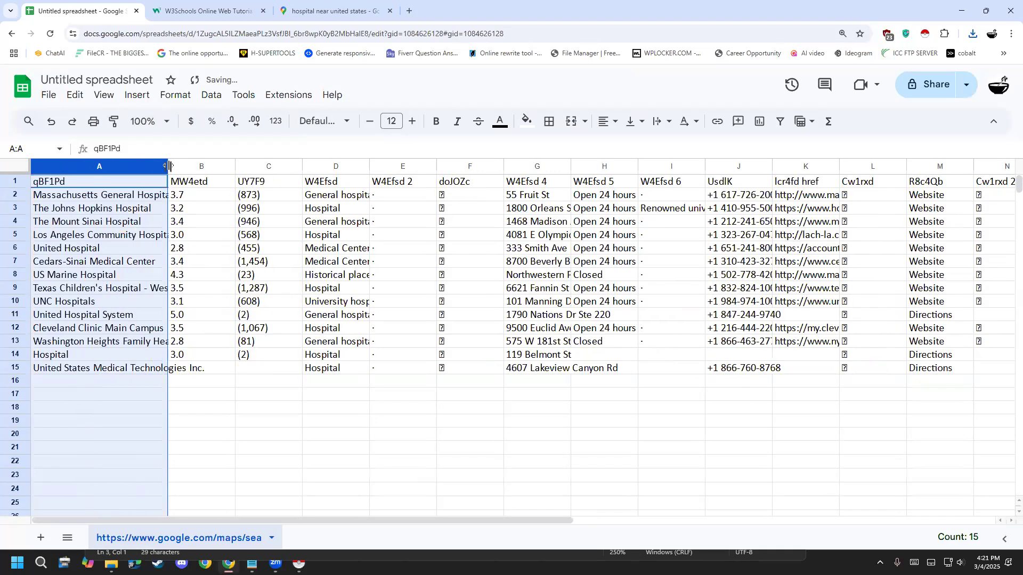
{"action": "double_click", "coordinate": [169, 166]}
{"action": "double_click", "coordinate": [133, 186]}
{"action": "left_click_drag", "start_coordinate": [128, 183], "coordinate": [14, 185]}
{"action": "type", "text": "Name"}
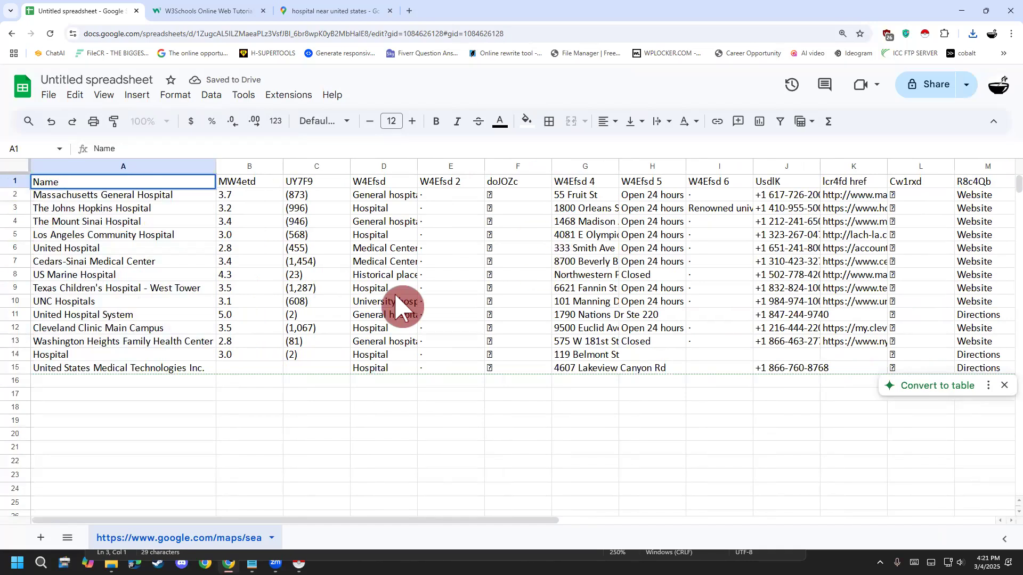
{"action": "left_click", "coordinate": [293, 288]}
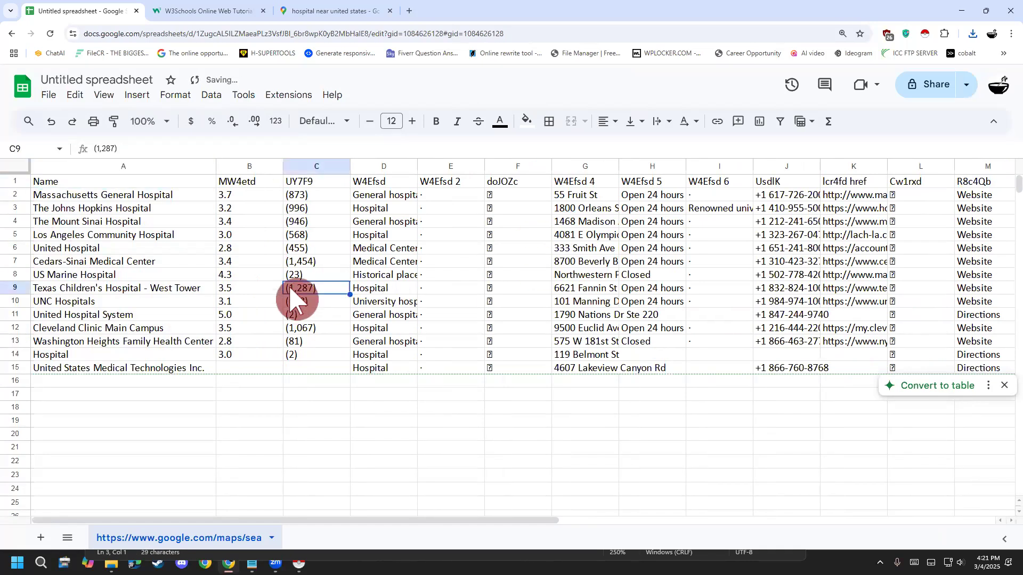
- Delete columns B and C, "MW4etd" and "UY7F9", which hold the ratings and review counts
{"action": "left_click", "coordinate": [253, 166]}
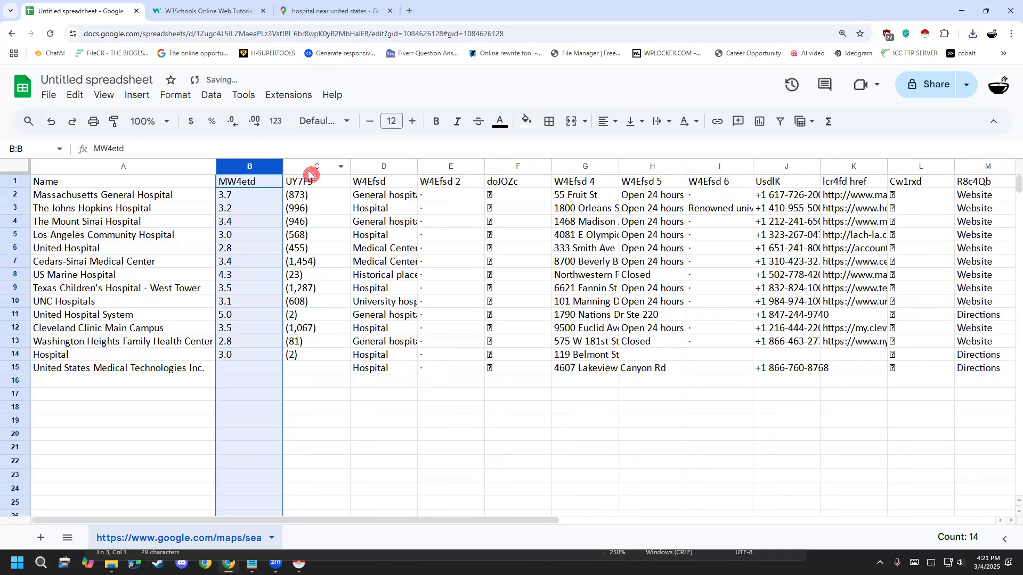
{"action": "left_click", "coordinate": [304, 166], "text": "shift"}
{"action": "right_click", "coordinate": [297, 166]}
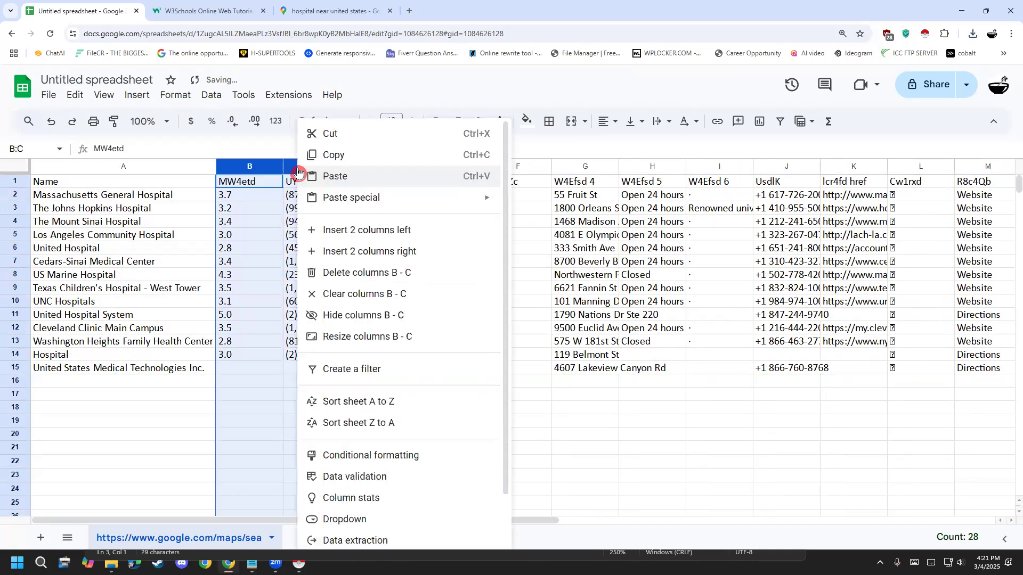
{"action": "left_click", "coordinate": [365, 284]}
- Change the header in B1, above the hospital types, to "Category"
{"action": "left_click", "coordinate": [247, 185]}
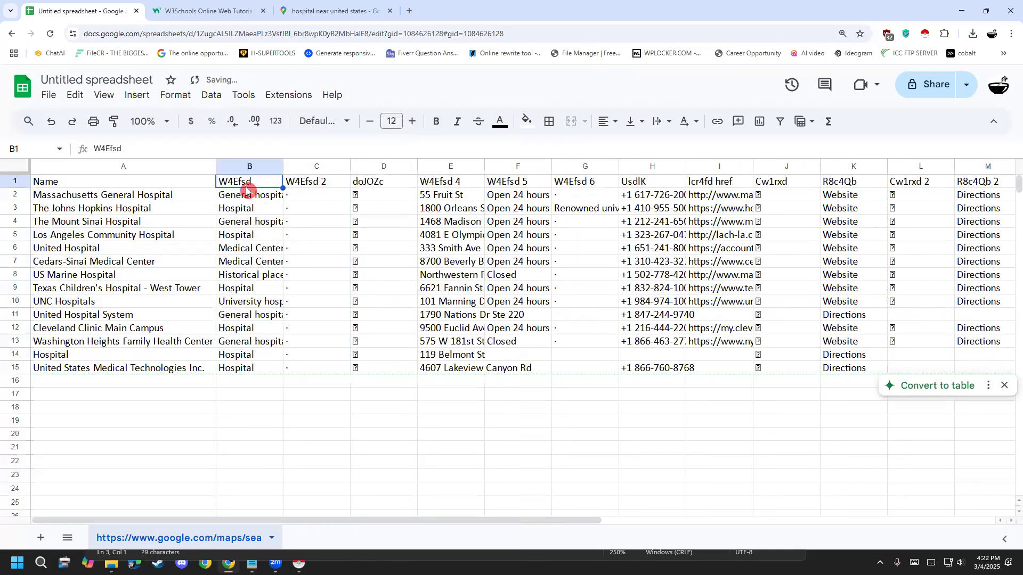
{"action": "type", "text": "Ca"}
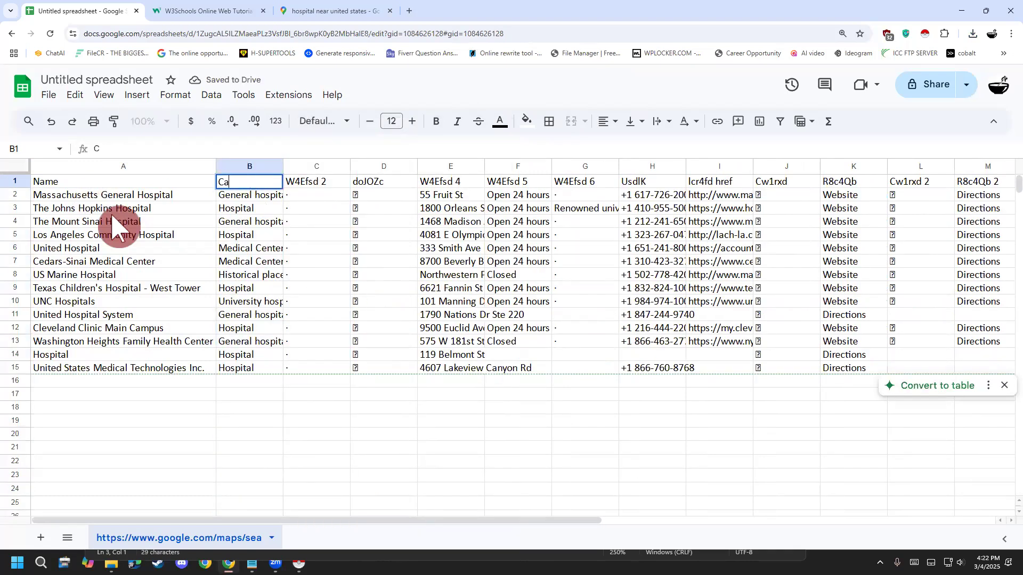
{"action": "type", "text": "teofy"}
{"action": "key", "text": "BackSpace"}
{"action": "key", "text": "BackSpace"}
{"action": "key", "text": "BackSpace"}
{"action": "type", "text": "g"}
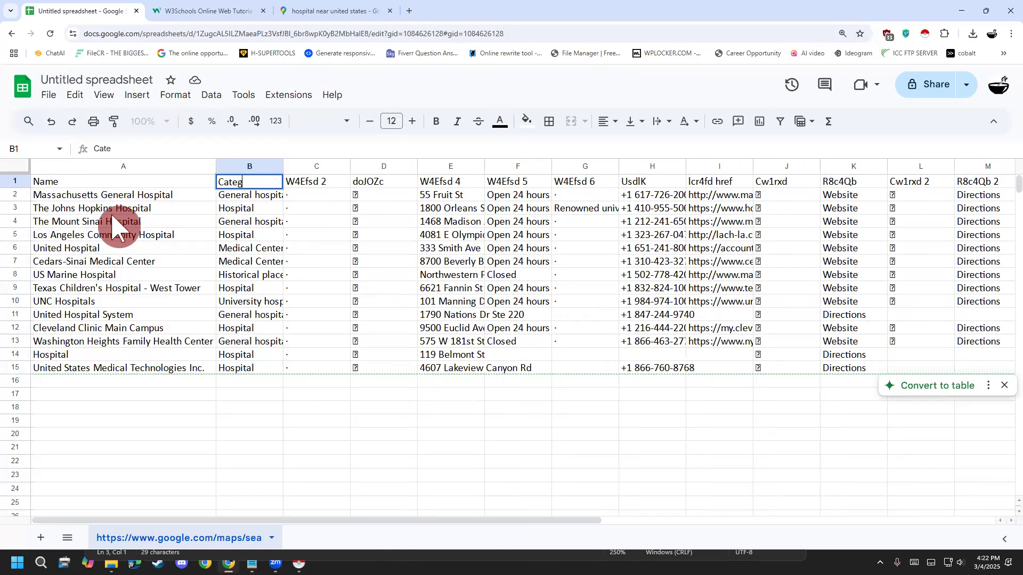
{"action": "left_click", "coordinate": [231, 489]}
- Delete columns C and D, "W4Efsd 2" and "doJOZc", which hold only dots and placeholder symbols
{"action": "left_click", "coordinate": [301, 171]}
{"action": "left_click", "coordinate": [376, 167], "text": "shift"}
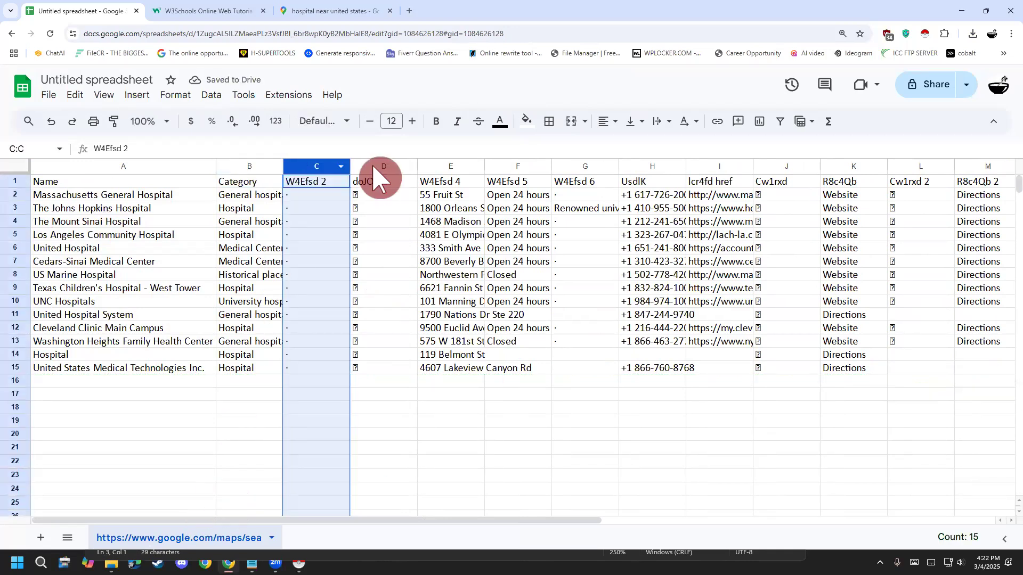
{"action": "right_click", "coordinate": [402, 178]}
{"action": "left_click", "coordinate": [469, 273]}
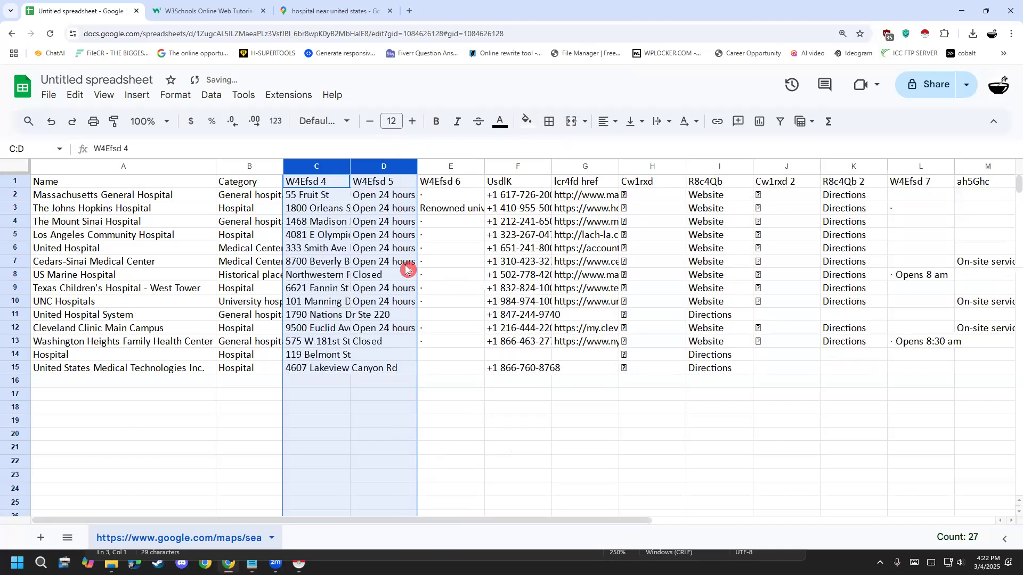
- Change the header in C1, above the street addresses, to "Address"
{"action": "left_click", "coordinate": [331, 183]}
{"action": "double_click", "coordinate": [331, 184]}
{"action": "key", "text": "ctrl+a"}
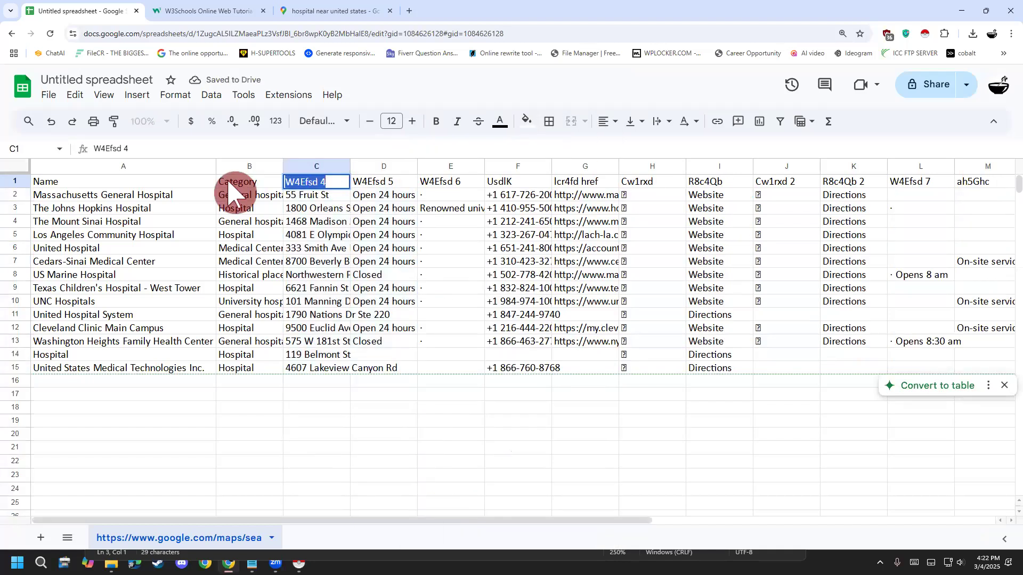
{"action": "type", "text": "L"}
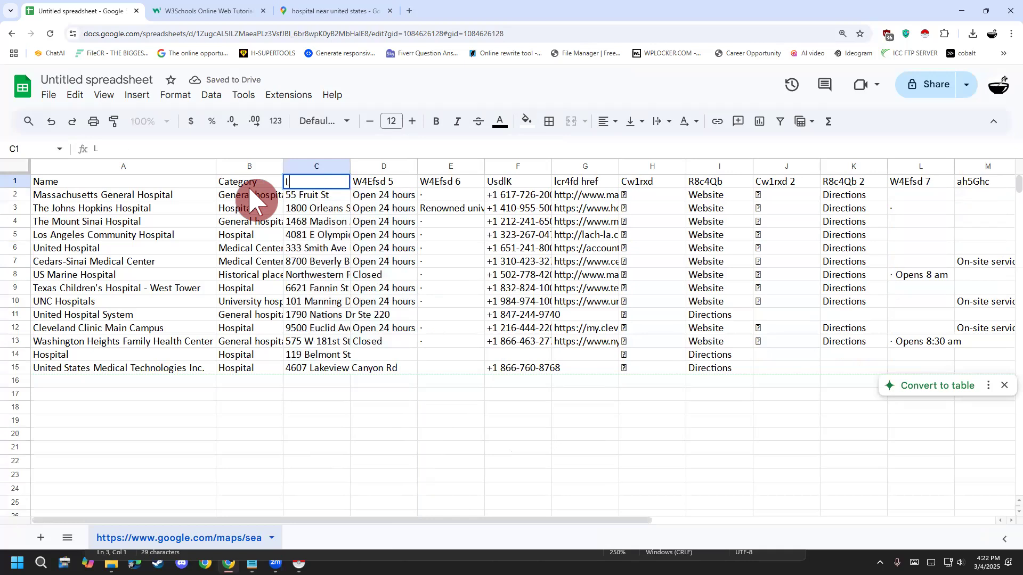
{"action": "type", "text": "Addre"}
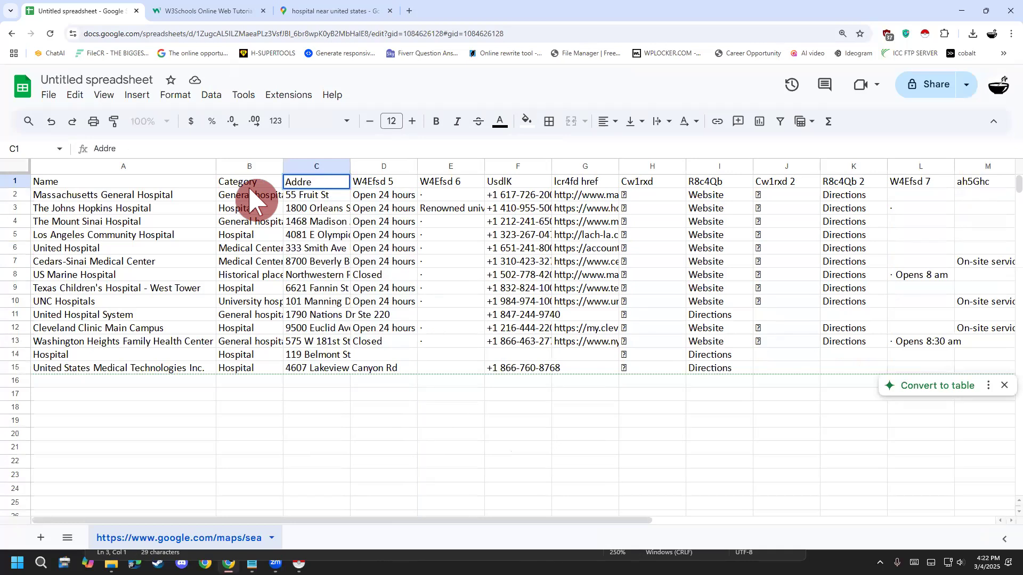
{"action": "type", "text": "ss"}
{"action": "left_click", "coordinate": [256, 489]}
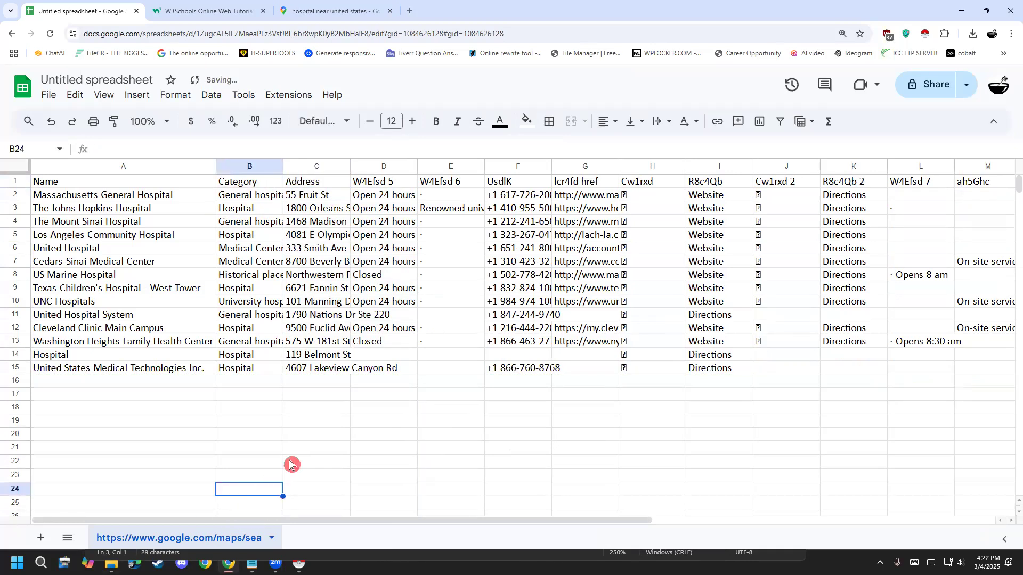
- Fit the widths of the Address and Category columns to their contents
{"action": "left_click", "coordinate": [349, 167]}
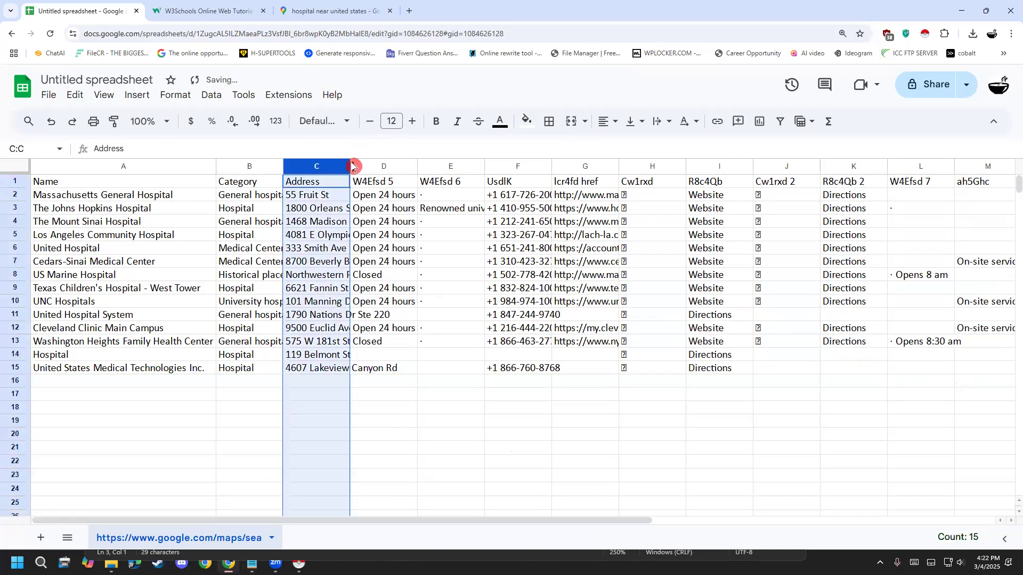
{"action": "double_click", "coordinate": [351, 166]}
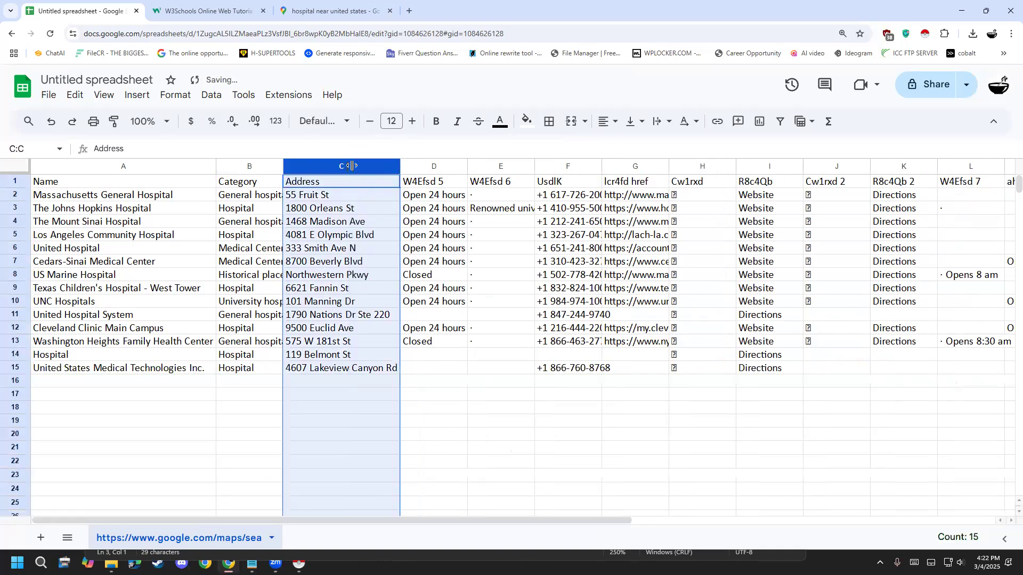
{"action": "double_click", "coordinate": [283, 167]}
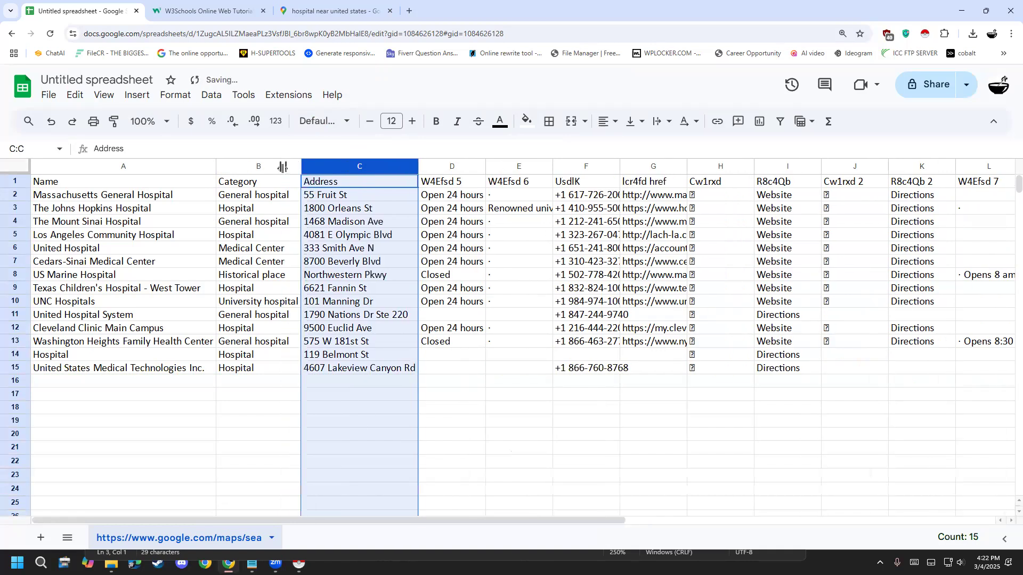
- Change the header in D1, above the opening times, to "Opeing Houes"
{"action": "left_click", "coordinate": [453, 180]}
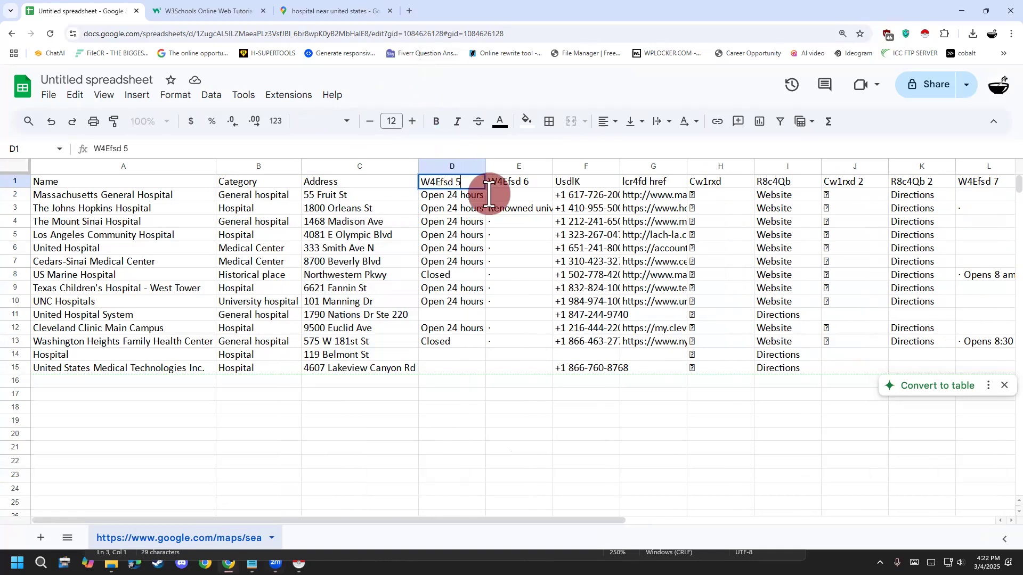
{"action": "key", "text": "ctrl+a"}
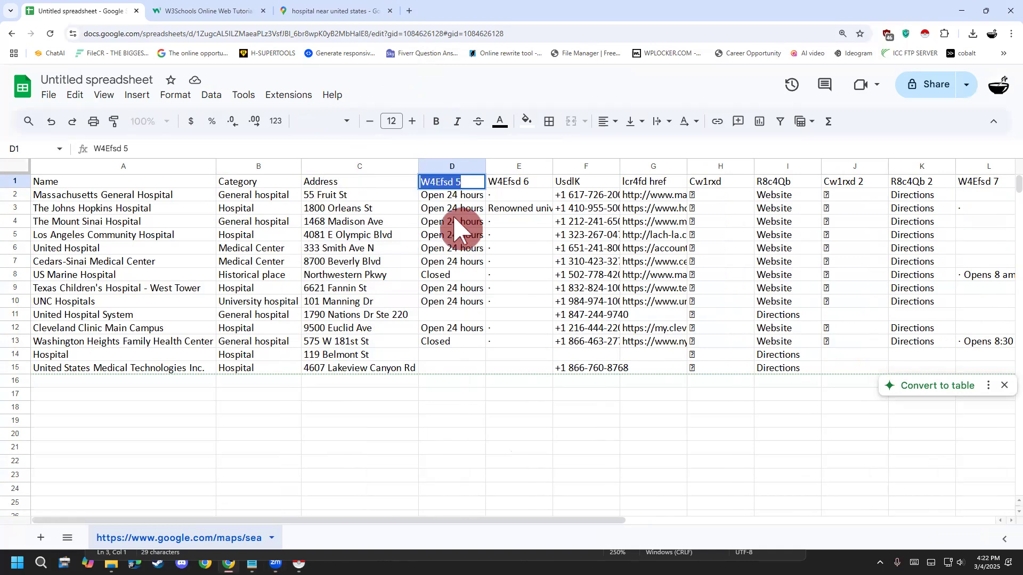
{"action": "key", "text": "BackSpace"}
{"action": "type", "text": "opeing Houes"}
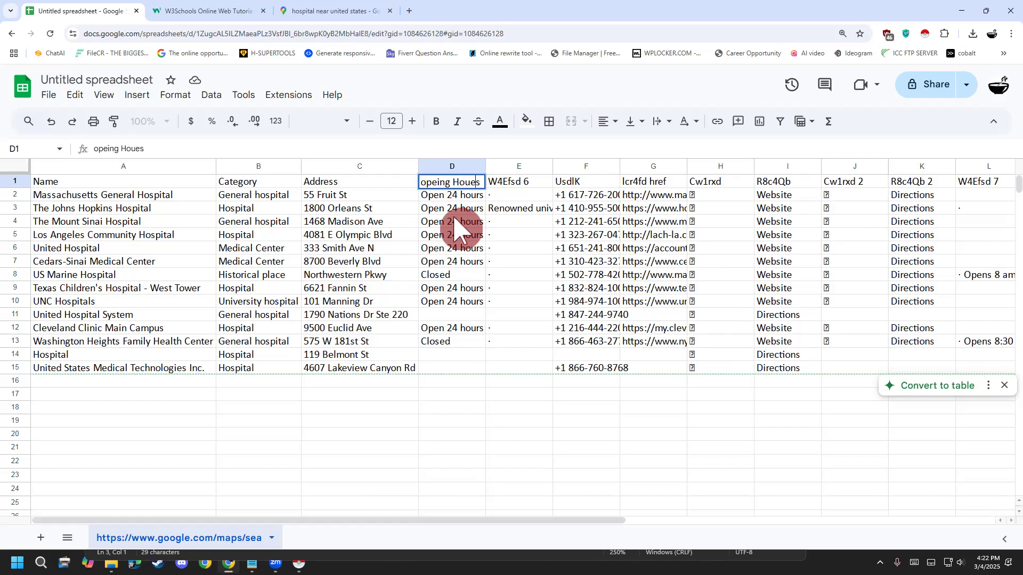
{"action": "type", "text": "O"}
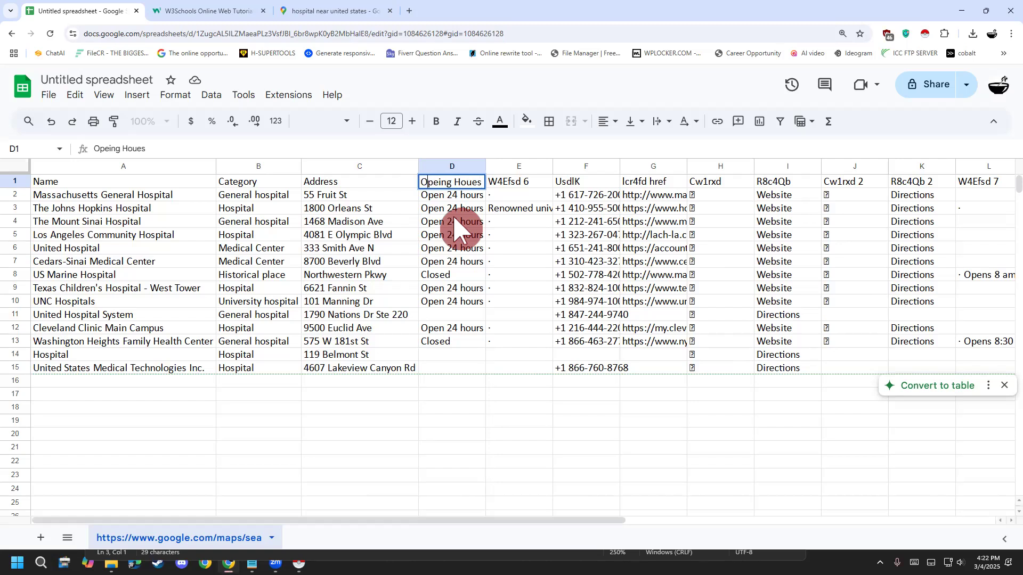
{"action": "left_click", "coordinate": [515, 186]}
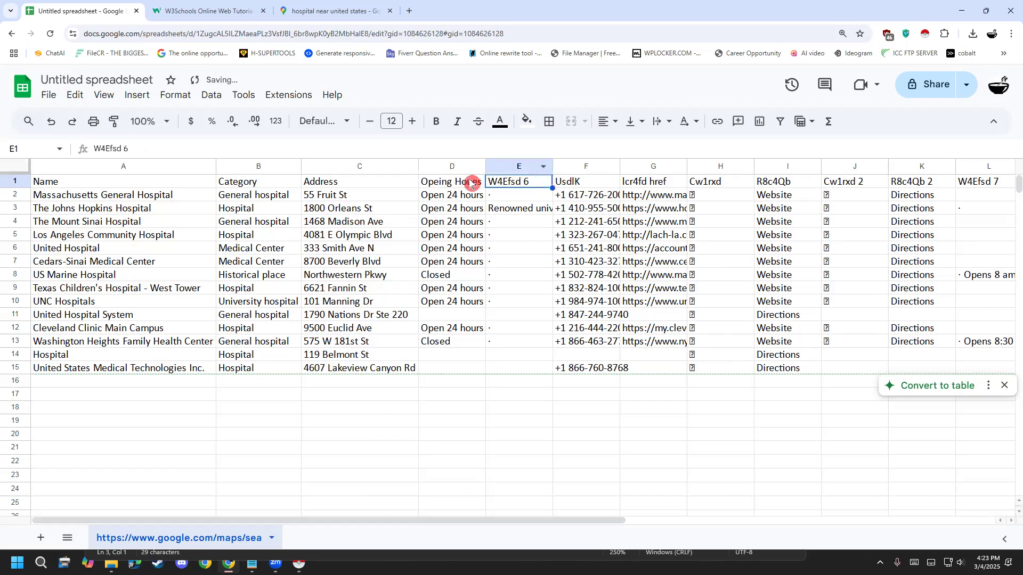
- Delete column E, "W4Efsd 6", which sits between the opening times and the phone numbers
{"action": "left_click", "coordinate": [526, 164]}
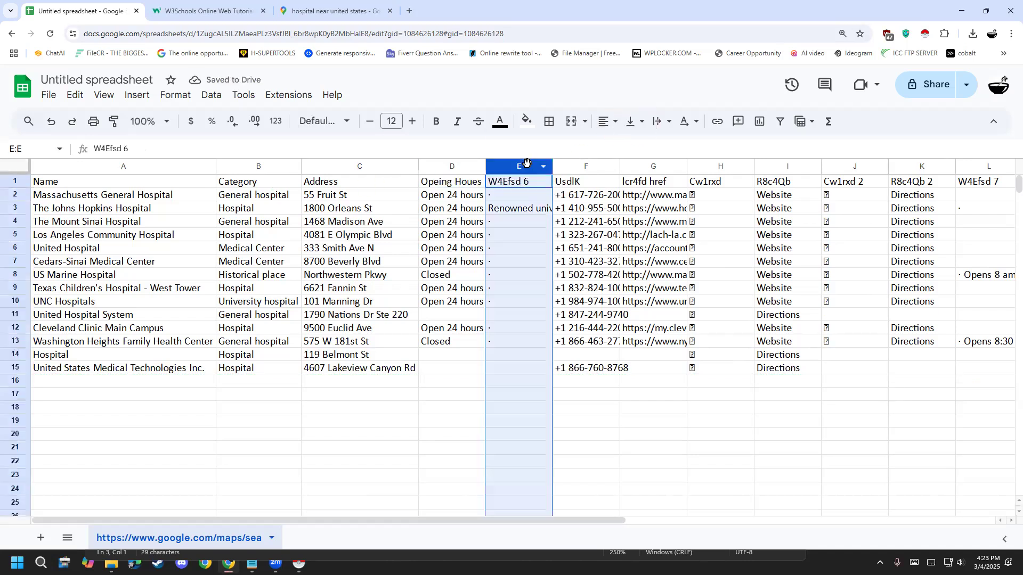
{"action": "right_click", "coordinate": [527, 165]}
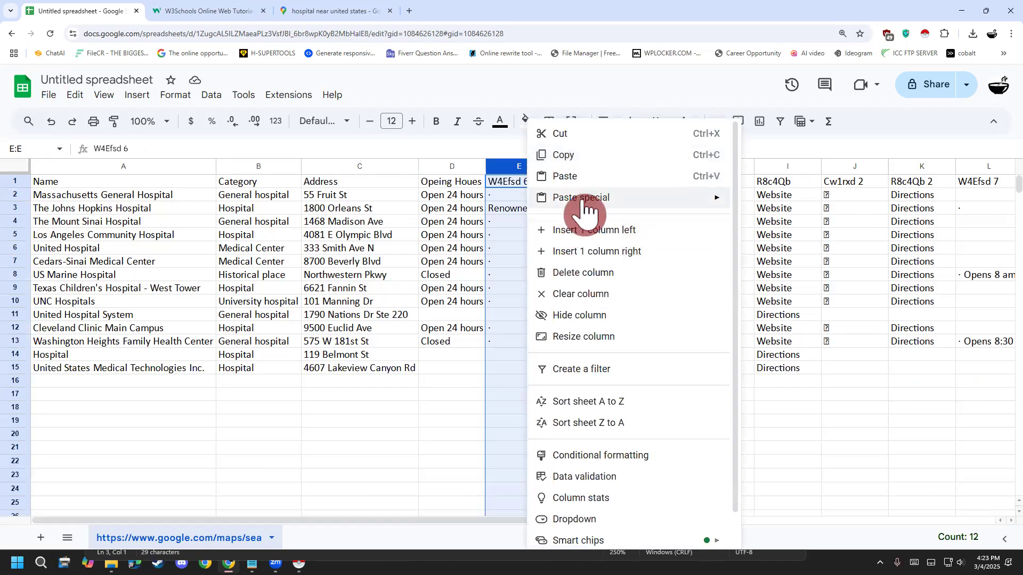
{"action": "left_click", "coordinate": [586, 272]}
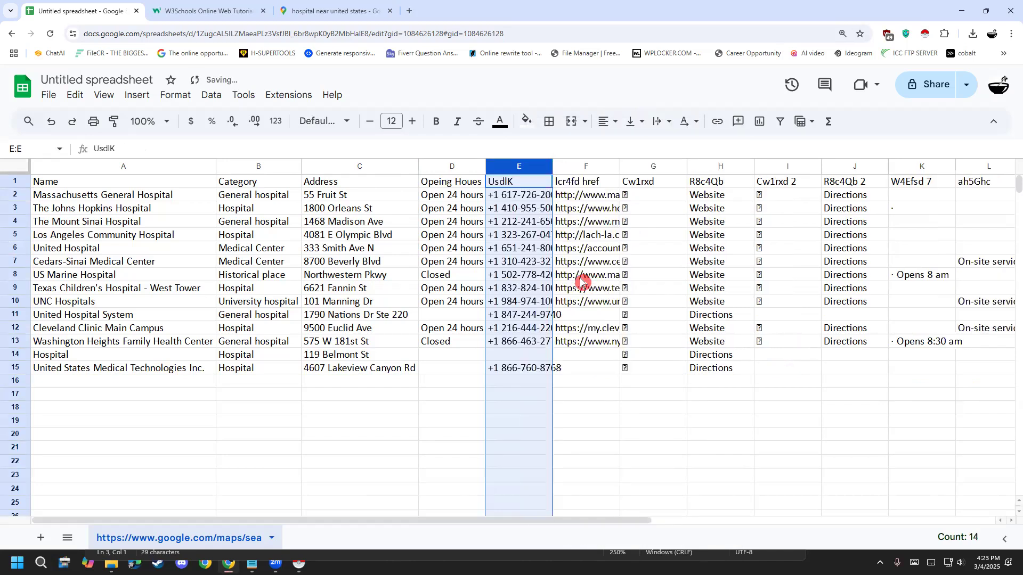
- Change the header in E1 to "Phone Number"
{"action": "double_click", "coordinate": [513, 181]}
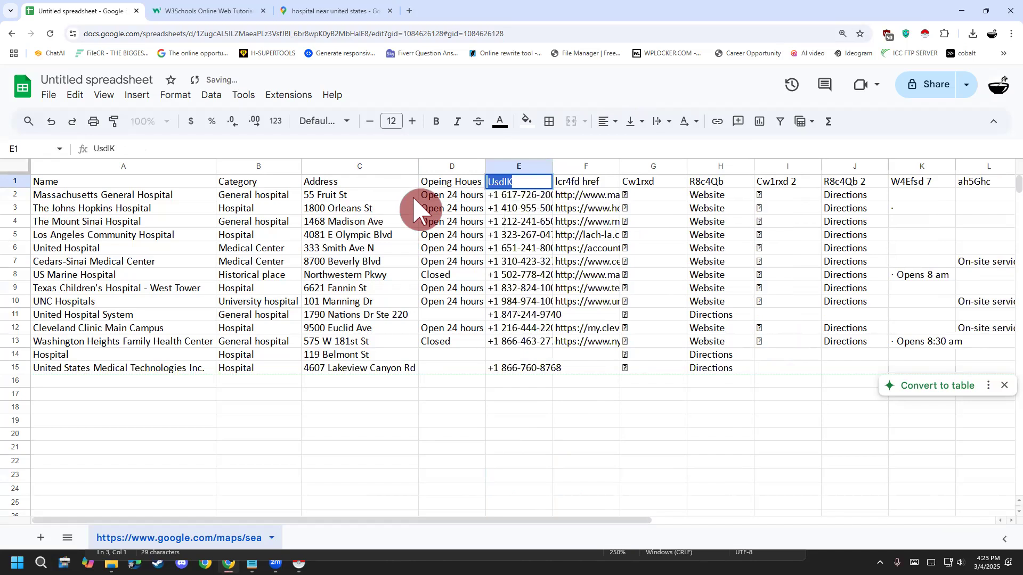
{"action": "type", "text": "P"}
{"action": "type", "text": "hone NUm"}
{"action": "type", "text": "mber"}
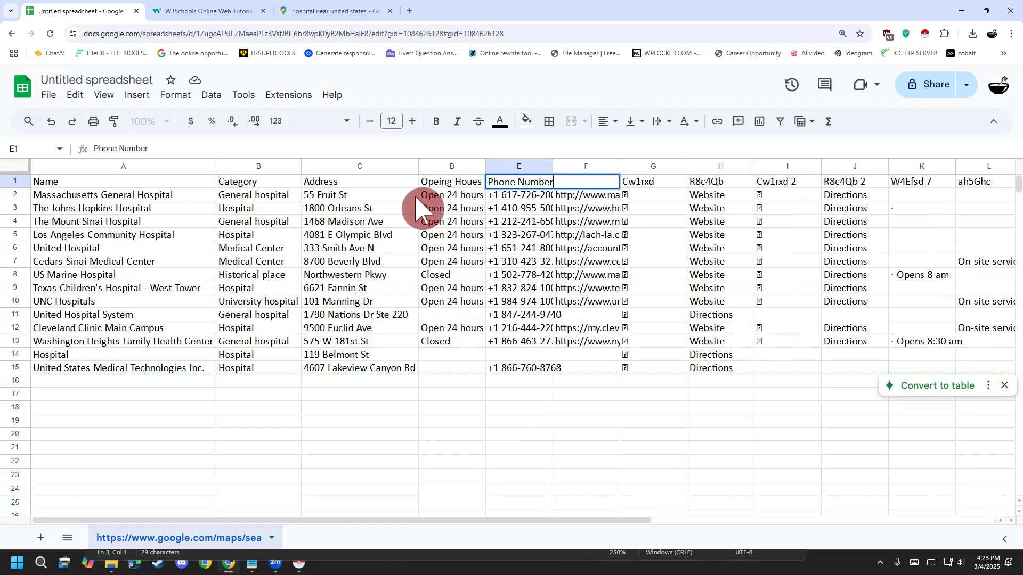
{"action": "left_click", "coordinate": [503, 262]}
- Fit the widths of columns E and F to the phone numbers and website links, and look through the links
{"action": "double_click", "coordinate": [553, 165]}
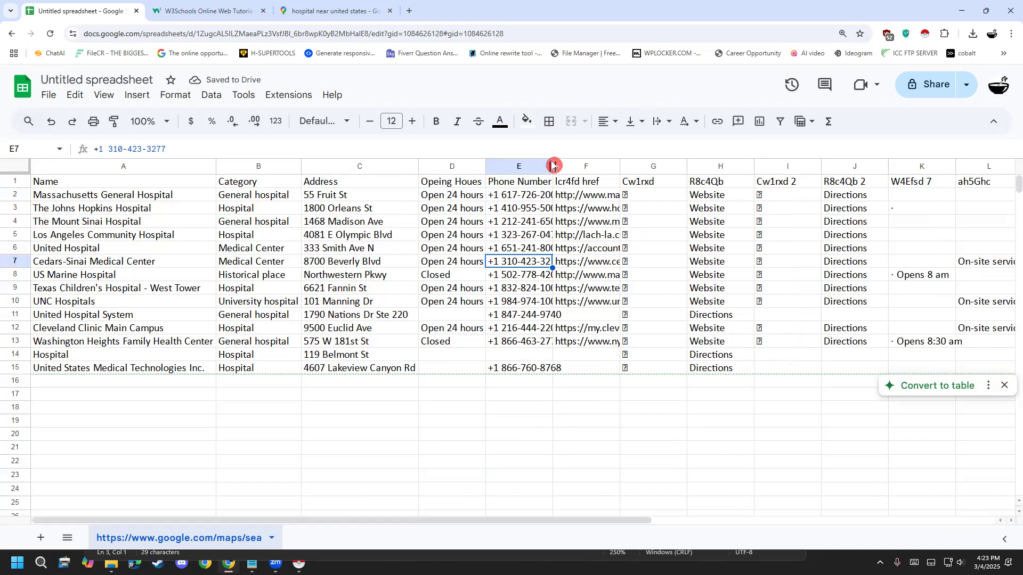
{"action": "double_click", "coordinate": [631, 167]}
{"action": "left_click", "coordinate": [670, 183]}
{"action": "left_click", "coordinate": [670, 195]}
{"action": "left_click", "coordinate": [670, 208]}
{"action": "left_click", "coordinate": [671, 234]}
{"action": "left_click", "coordinate": [669, 273]}
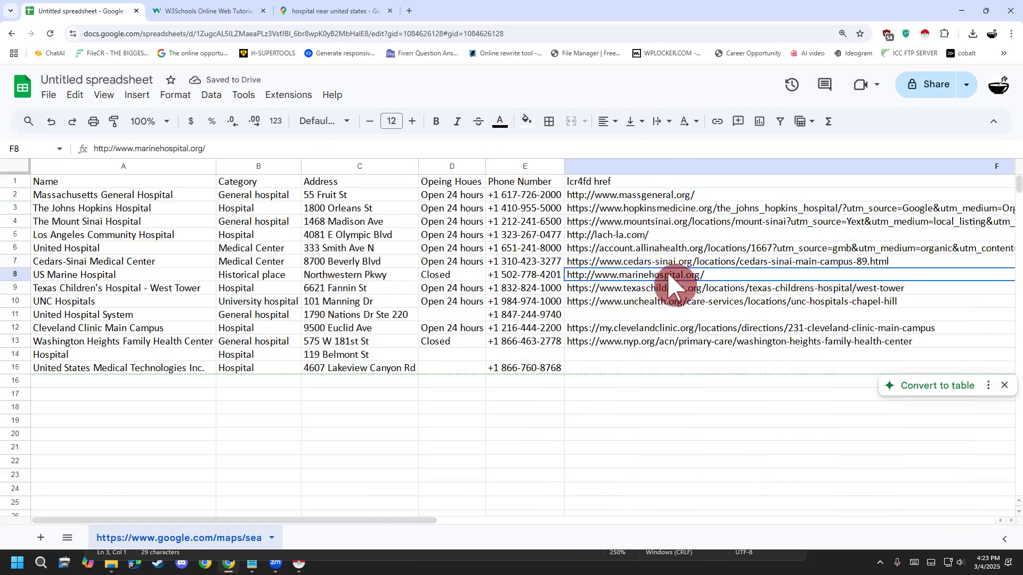
{"action": "left_click", "coordinate": [670, 314]}
{"action": "left_click", "coordinate": [669, 327]}
- Change the header in F1, above the hospital links, to "Website"
{"action": "left_click", "coordinate": [621, 184]}
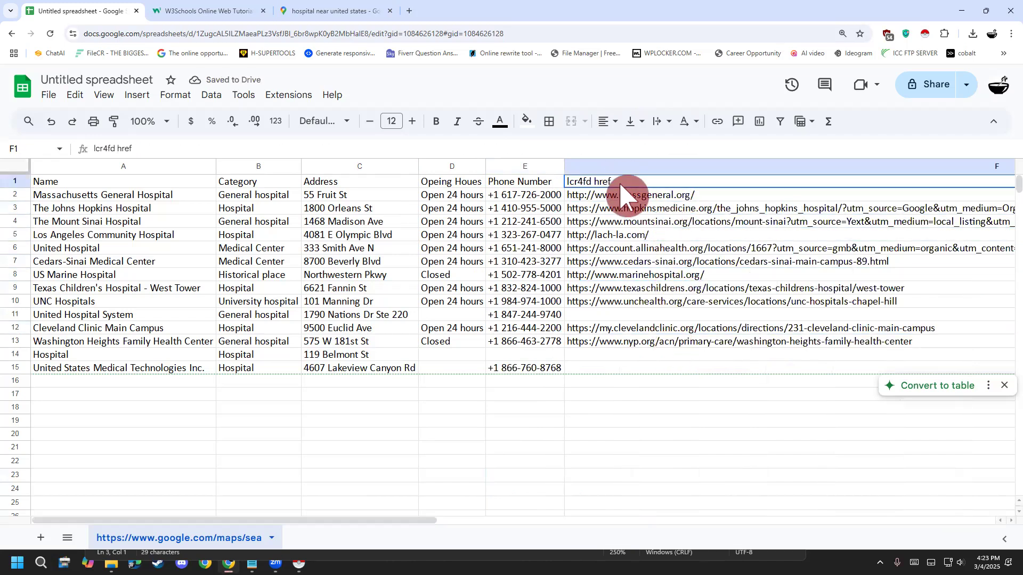
{"action": "triple_click", "coordinate": [621, 184]}
{"action": "type", "text": "Website"}
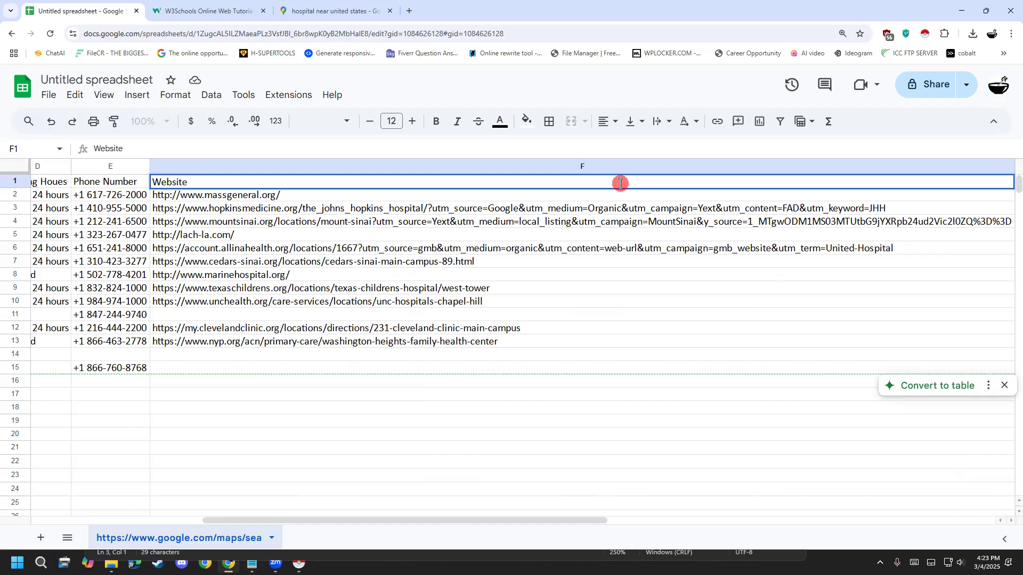
{"action": "left_click", "coordinate": [586, 344]}
- Delete the leftover columns G to L, from "Cw1rxd" through "ah5Ghc"
{"action": "left_click_drag", "start_coordinate": [388, 521], "coordinate": [530, 269]}
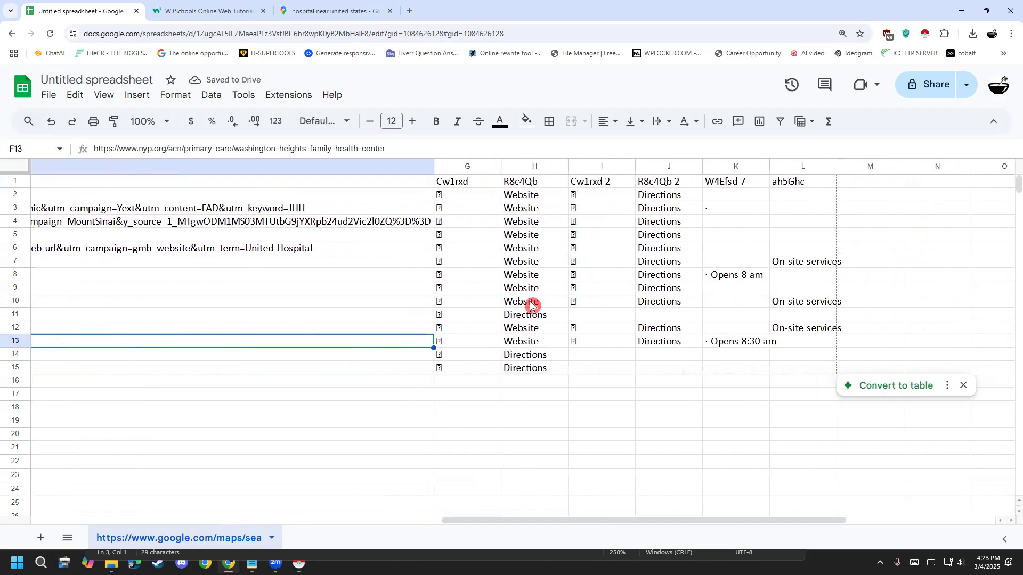
{"action": "left_click", "coordinate": [453, 160]}
{"action": "left_click", "coordinate": [801, 173], "text": "shift"}
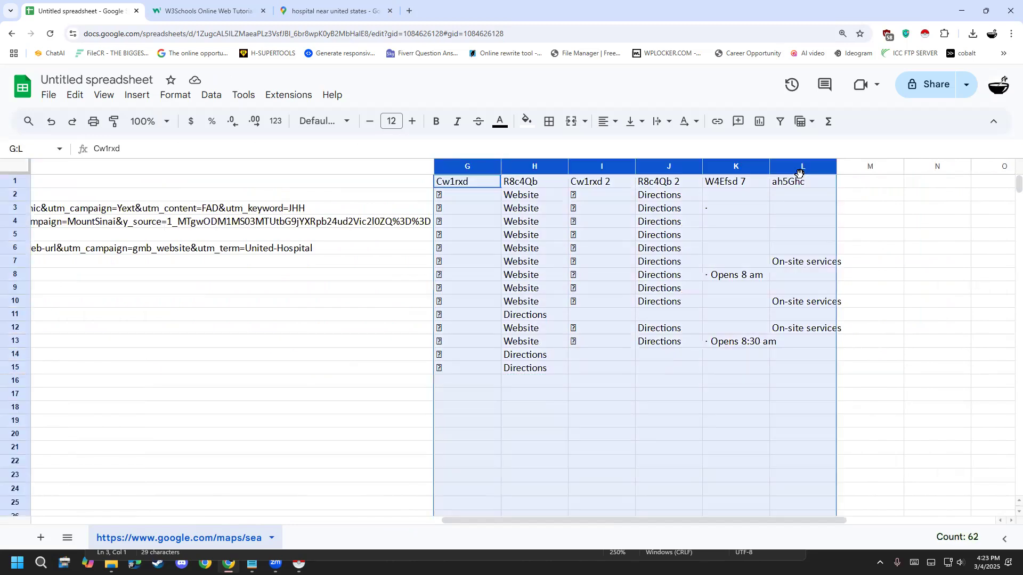
{"action": "right_click", "coordinate": [800, 173]}
{"action": "left_click", "coordinate": [865, 274]}
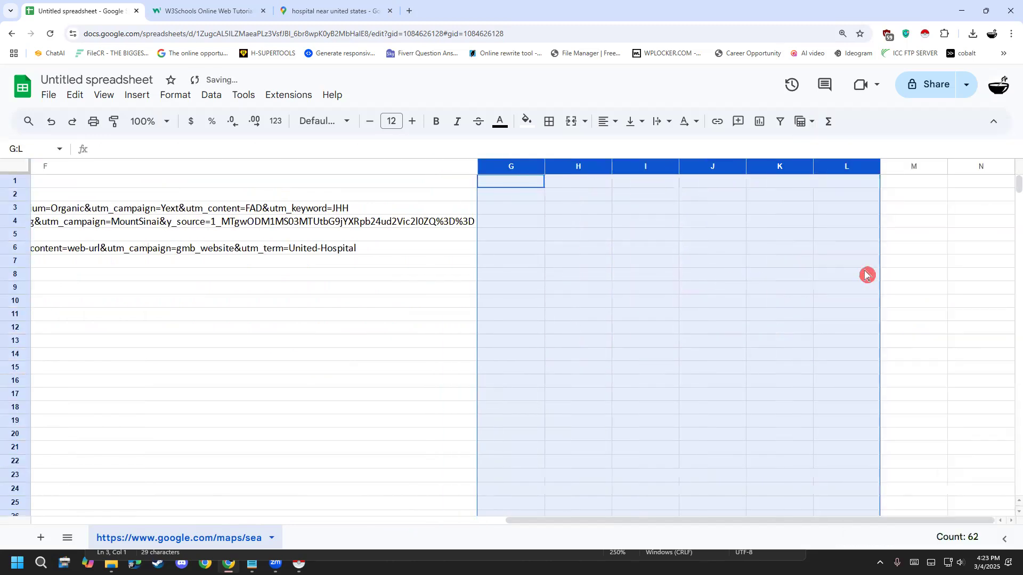
- Add an "Email" header in G1, beside the Website column
{"action": "left_click", "coordinate": [614, 435]}
{"action": "left_click_drag", "start_coordinate": [575, 521], "coordinate": [521, 532]}
{"action": "left_click", "coordinate": [608, 186]}
{"action": "type", "text": "E"}
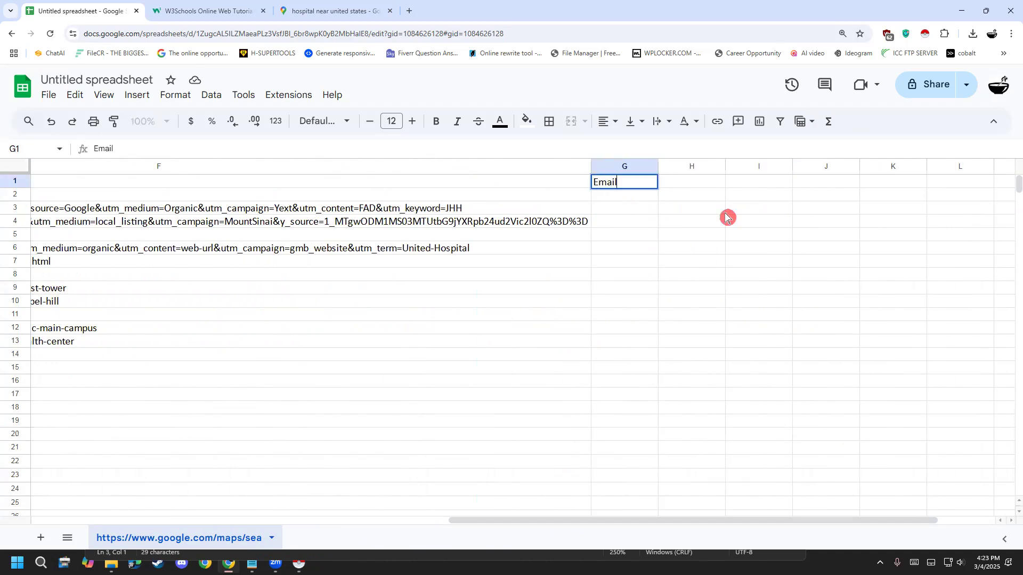
{"action": "type", "text": "mail"}
{"action": "left_click", "coordinate": [740, 248]}
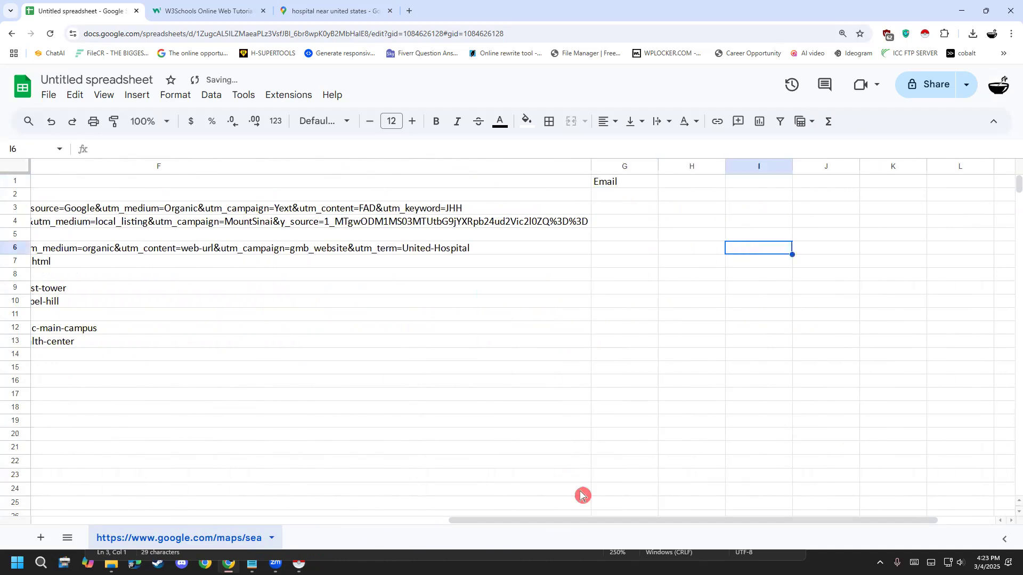
{"action": "left_click_drag", "start_coordinate": [578, 525], "coordinate": [69, 461]}
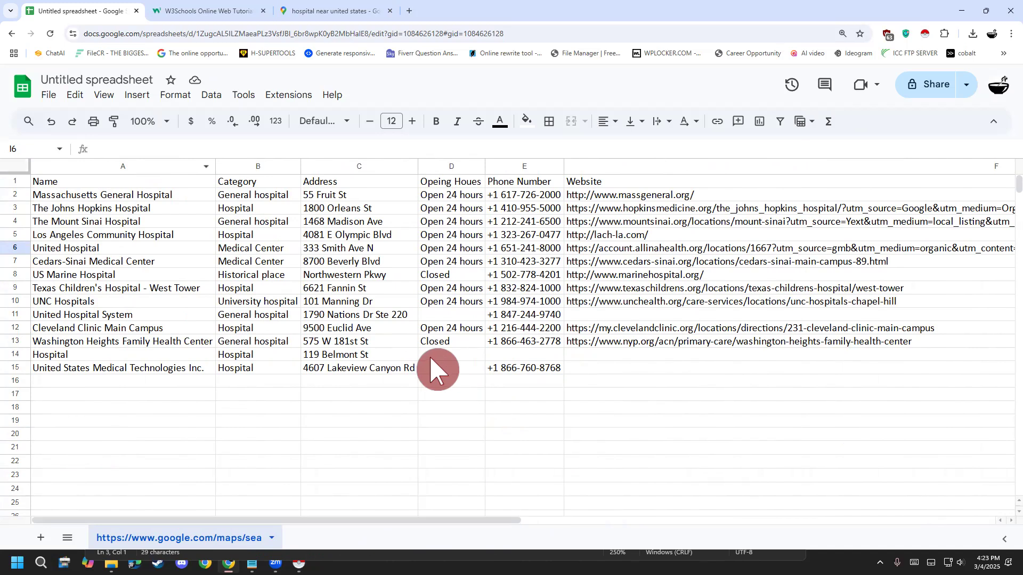
{"action": "left_click_drag", "start_coordinate": [434, 520], "coordinate": [310, 376]}
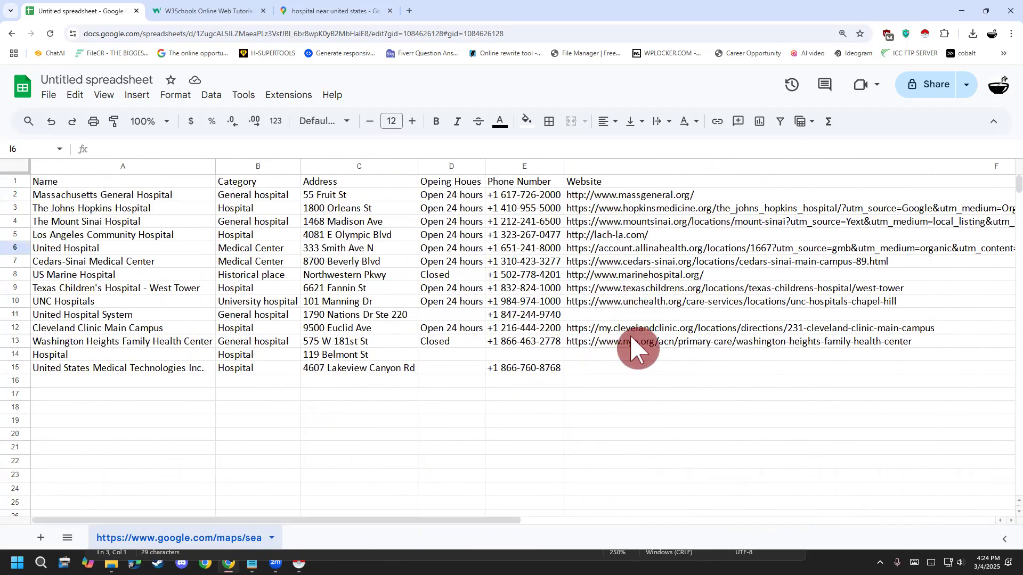